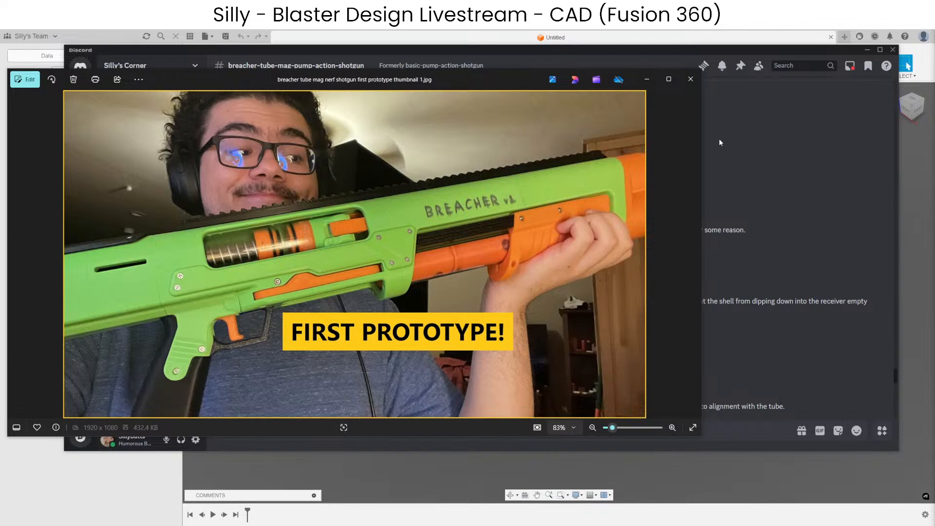
# Bring Discord to the front and paste the livestream's YouTube link into the breacher-tube-mag-pump-action-shotgun channel's message.
pyautogui.click(779, 209)
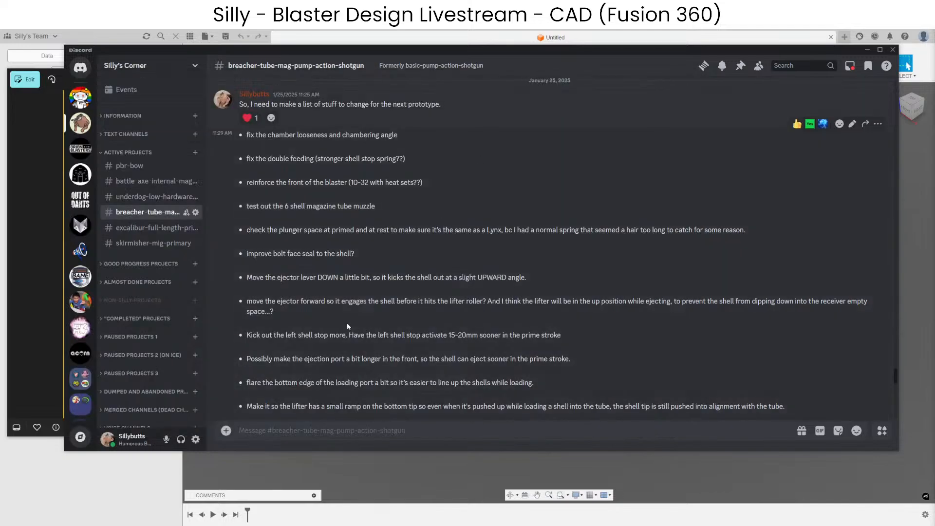
pyautogui.write('https://www.youtube.com/watch?v=Cg_BM5nvWRo')
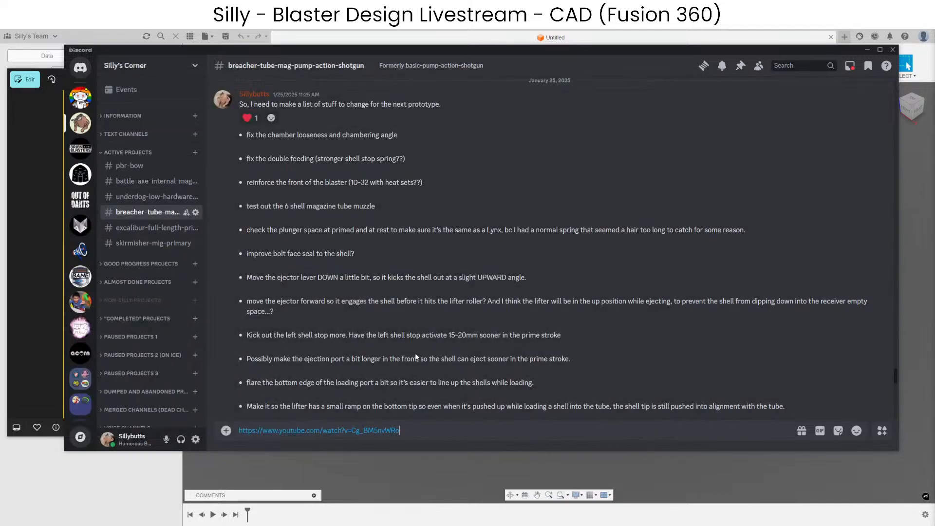
pyautogui.write('@breacher')
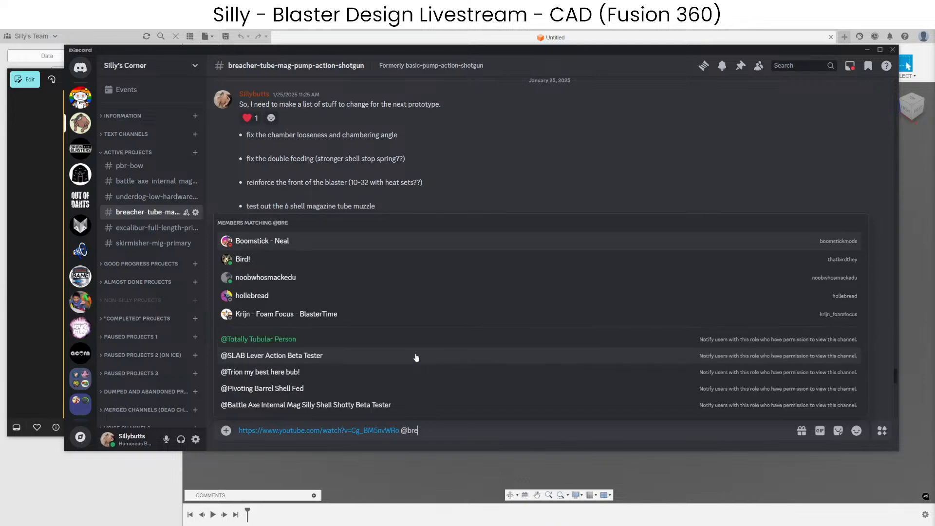
pyautogui.press('BackSpace')
pyautogui.press('BackSpace')
pyautogui.press('BackSpace')
pyautogui.press('BackSpace')
pyautogui.press('BackSpace')
pyautogui.press('BackSpace')
pyautogui.press('BackSpace')
pyautogui.press('BackSpace')
pyautogui.write('tu')
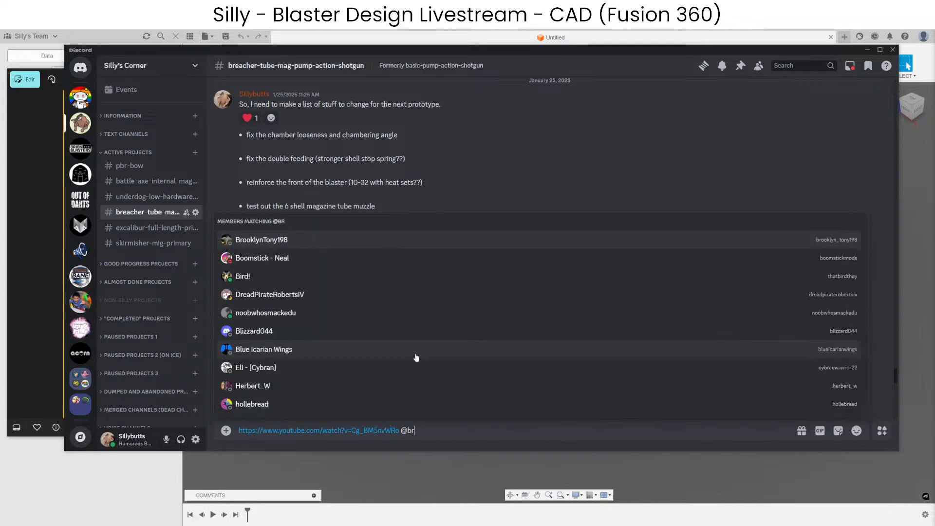
pyautogui.write('besh')
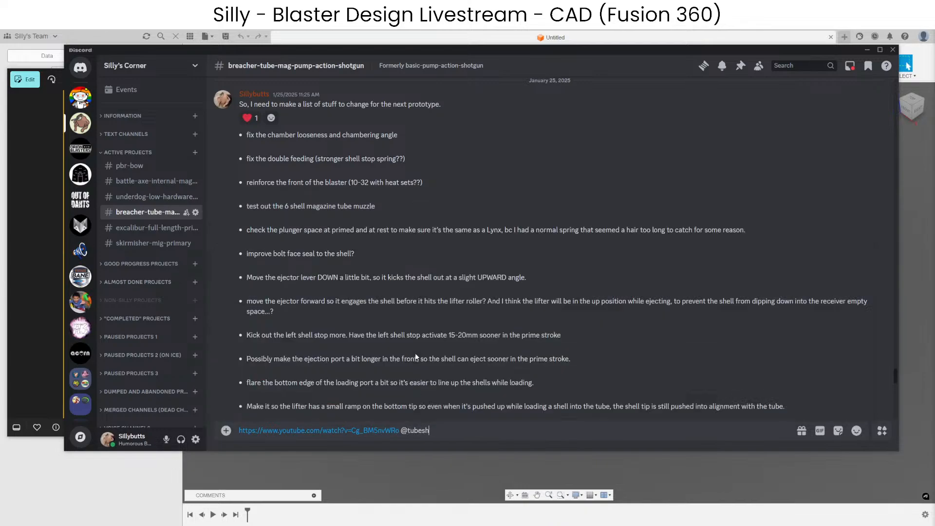
pyautogui.press('BackSpace')
pyautogui.press('BackSpace')
pyautogui.press('BackSpace')
pyautogui.press('BackSpace')
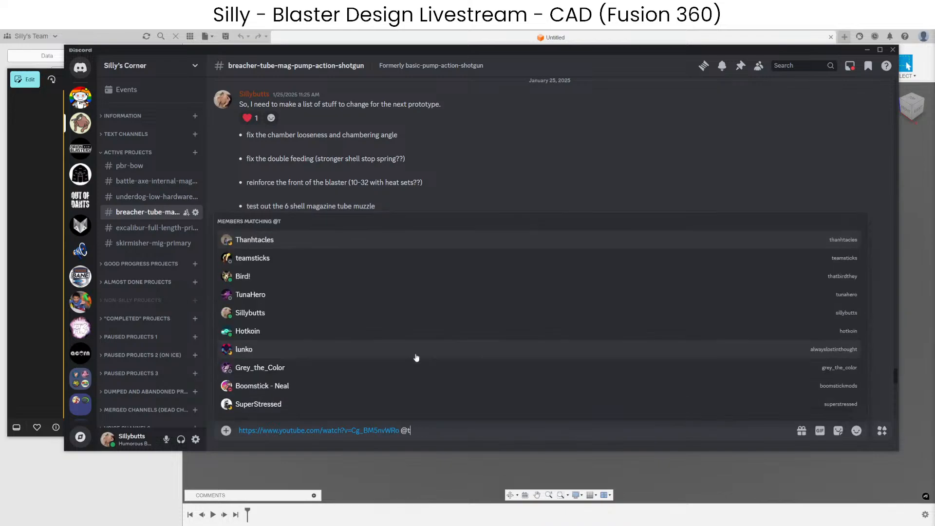
# Mention the "Shotgun Squad and Silly Shell Stuff" role after the link, add the word "livestream", and send the message.
pyautogui.write('shotgun')
pyautogui.press('Return')
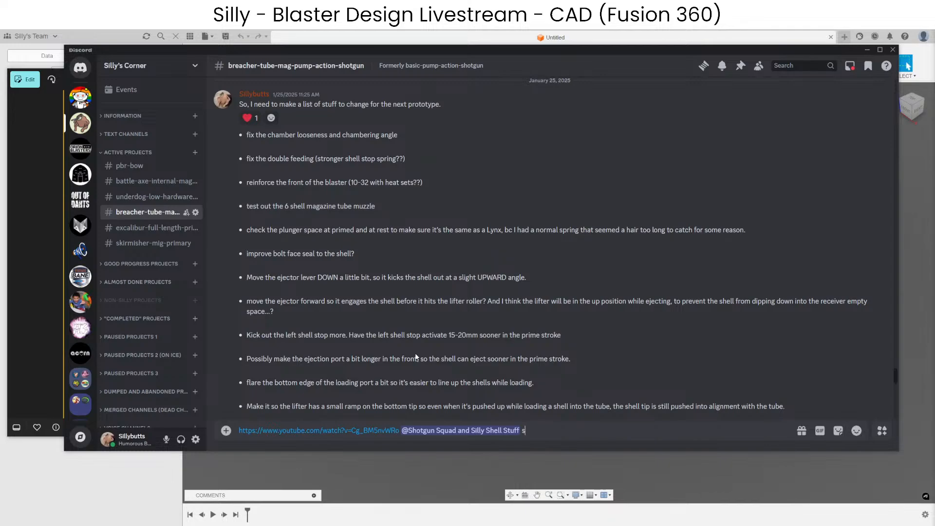
pyautogui.write('livestream')
pyautogui.press('Return')
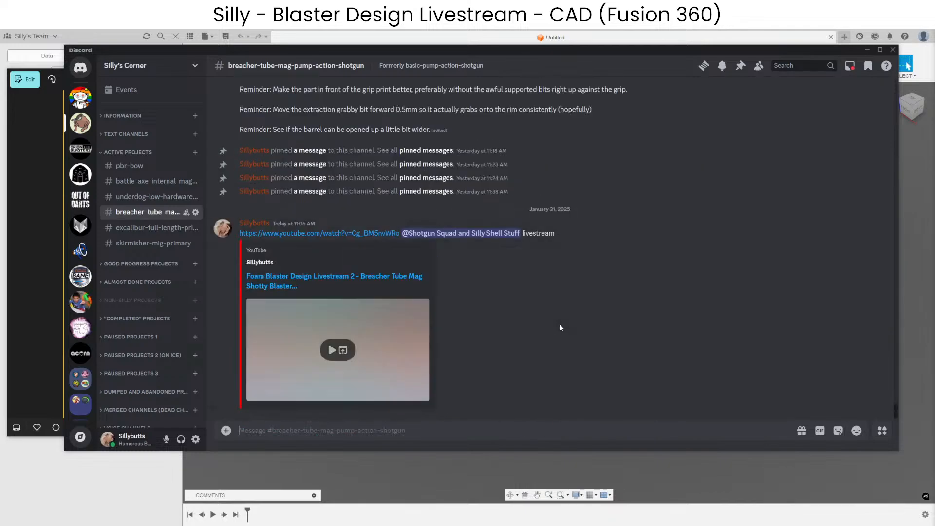
# Switch to Fusion 360, open the Breacher Tube Magazine Shotgun Blaster 1 design, and hide the project data list.
pyautogui.scroll(5, 571, 318)
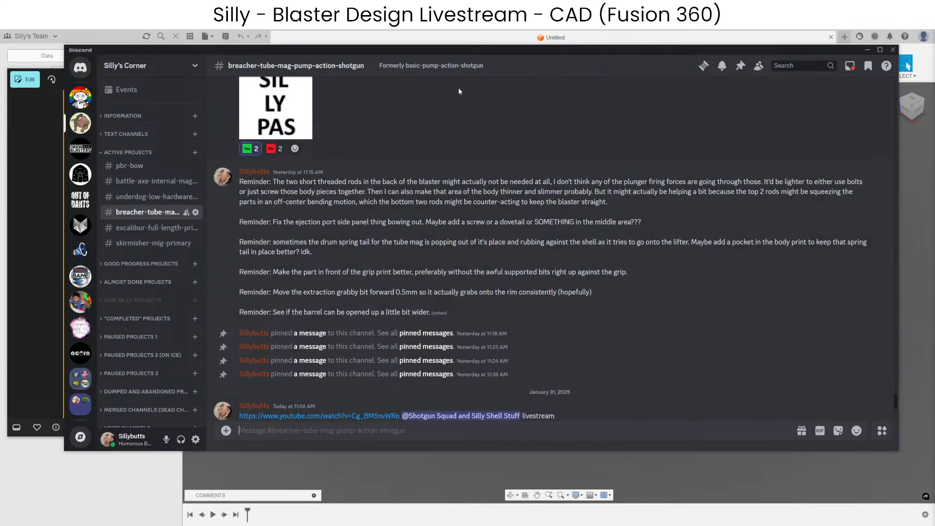
pyautogui.scroll(-1, 483, 210)
pyautogui.click(403, 38)
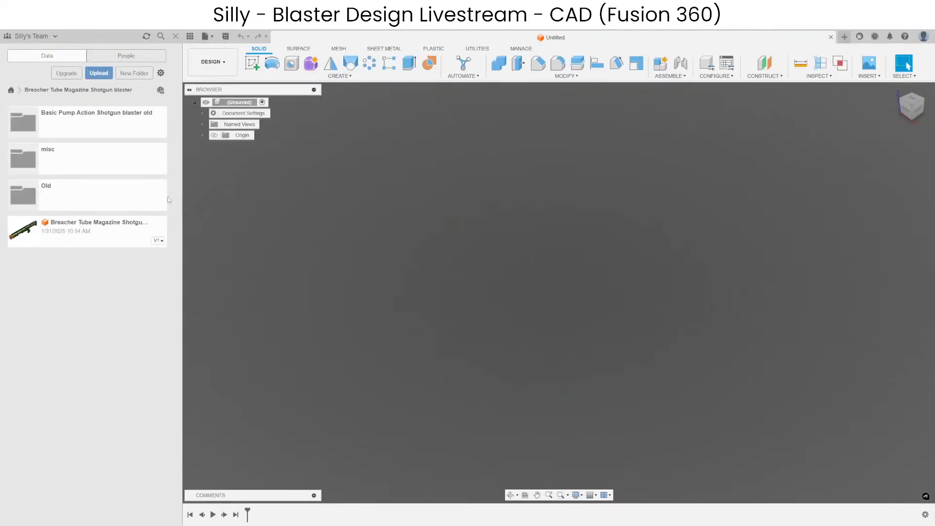
pyautogui.doubleClick(115, 236)
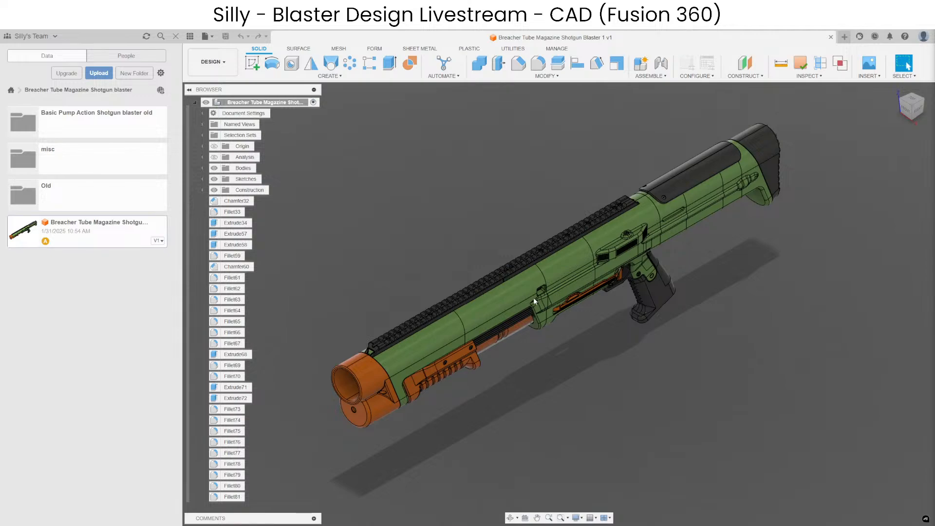
pyautogui.click(189, 36)
# Examine the complete blaster model from the front and both sides, including the ejection port, grip, pump and barrel end.
pyautogui.scroll(3, 514, 265)
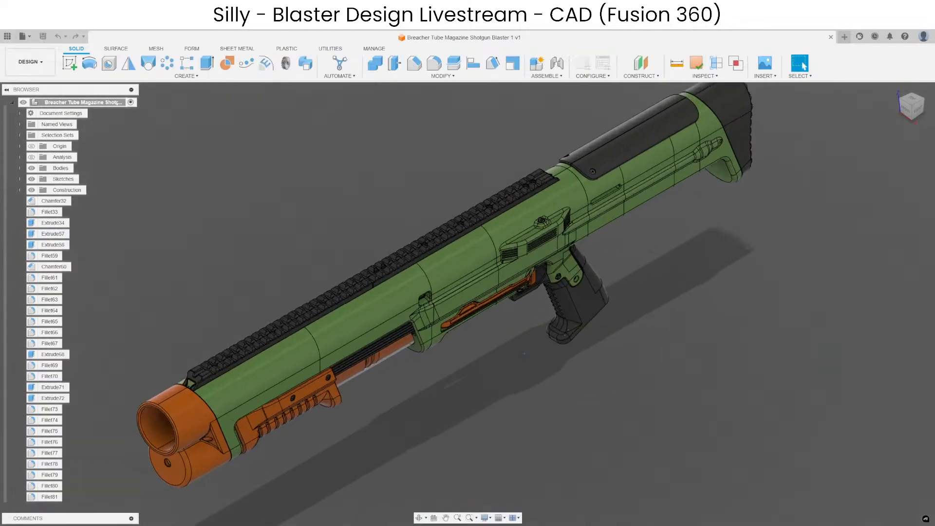
pyautogui.keyDown('shift'); pyautogui.moveTo(514, 264); pyautogui.dragTo(668, 362, button='middle'); pyautogui.keyUp('shift')
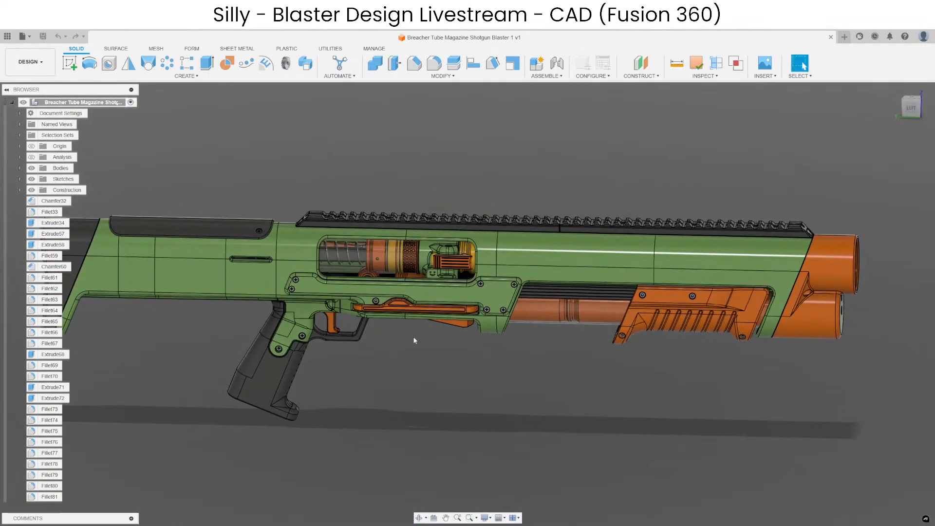
pyautogui.moveTo(411, 340); pyautogui.dragTo(461, 331, button='middle')
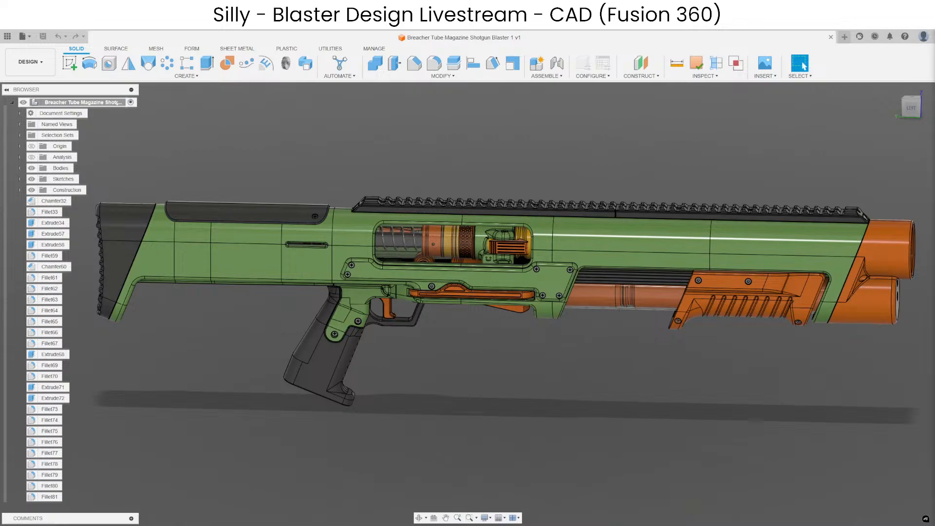
pyautogui.hotkey('alt', 'Tab')
pyautogui.moveTo(527, 53); pyautogui.dragTo(934, 129)
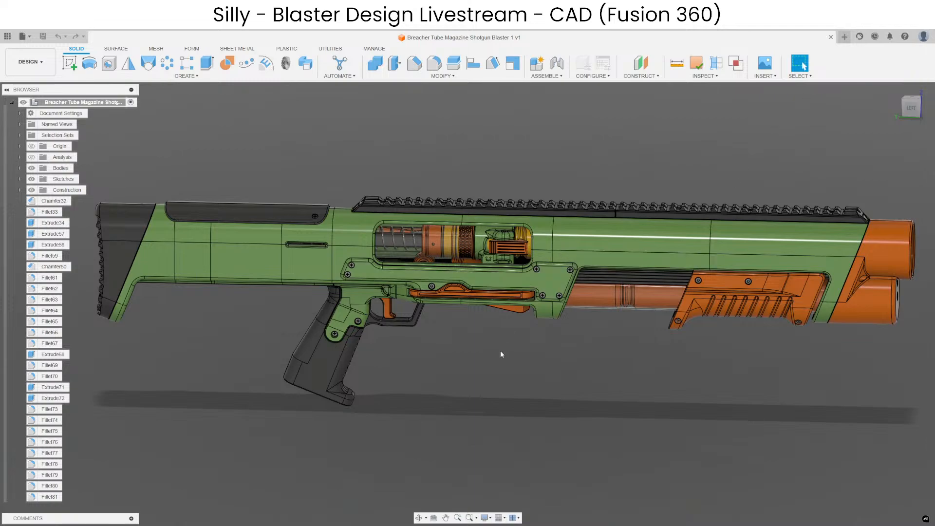
pyautogui.moveTo(510, 393); pyautogui.dragTo(440, 337, button='middle')
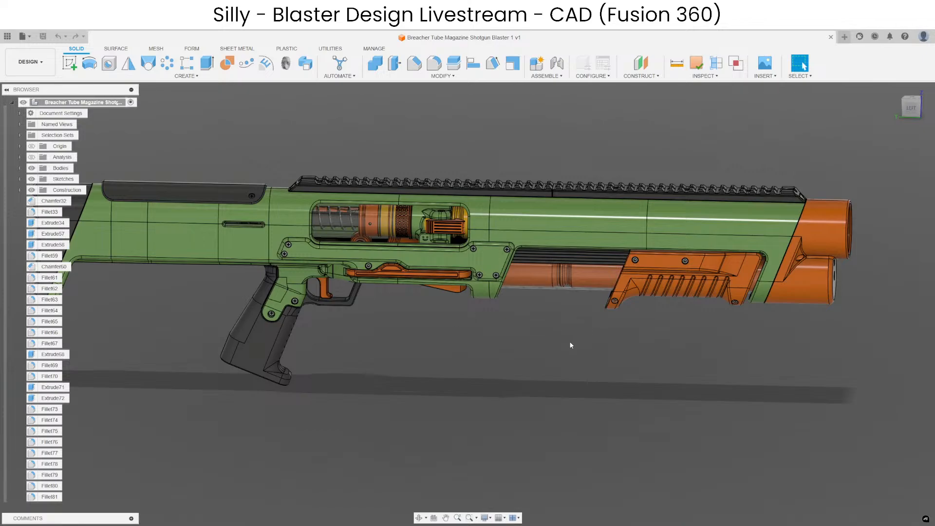
pyautogui.moveTo(520, 349); pyautogui.dragTo(550, 350, button='middle')
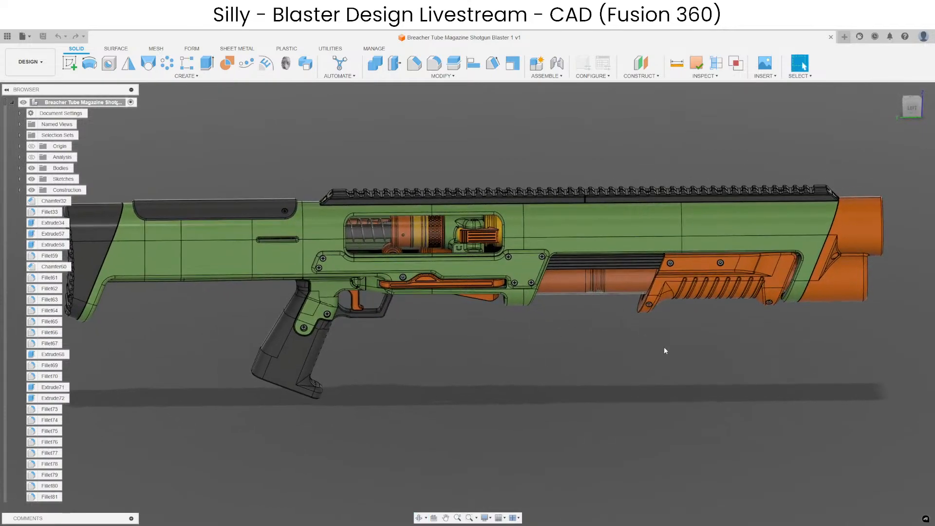
pyautogui.keyDown('shift'); pyautogui.moveTo(664, 350); pyautogui.dragTo(569, 386, button='middle'); pyautogui.keyUp('shift')
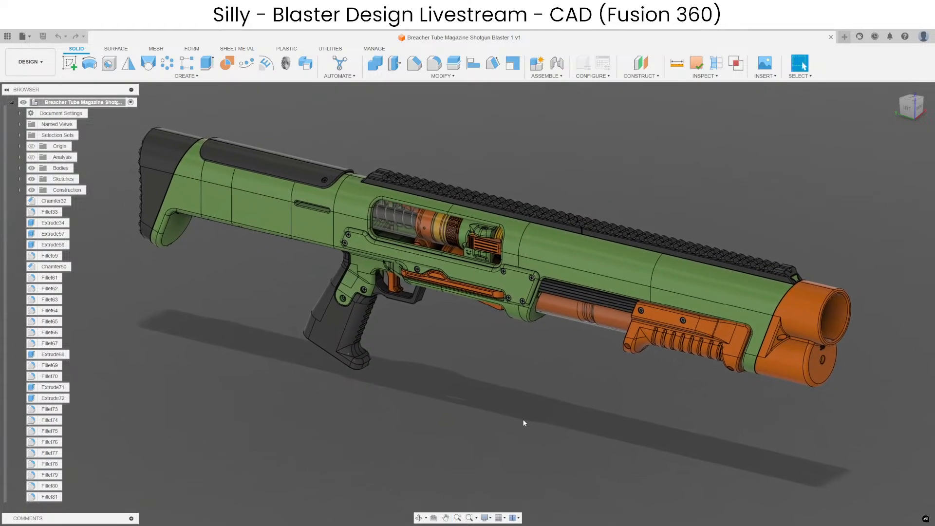
pyautogui.moveTo(509, 408); pyautogui.dragTo(507, 429, button='middle')
pyautogui.moveTo(522, 377); pyautogui.dragTo(532, 403, button='middle')
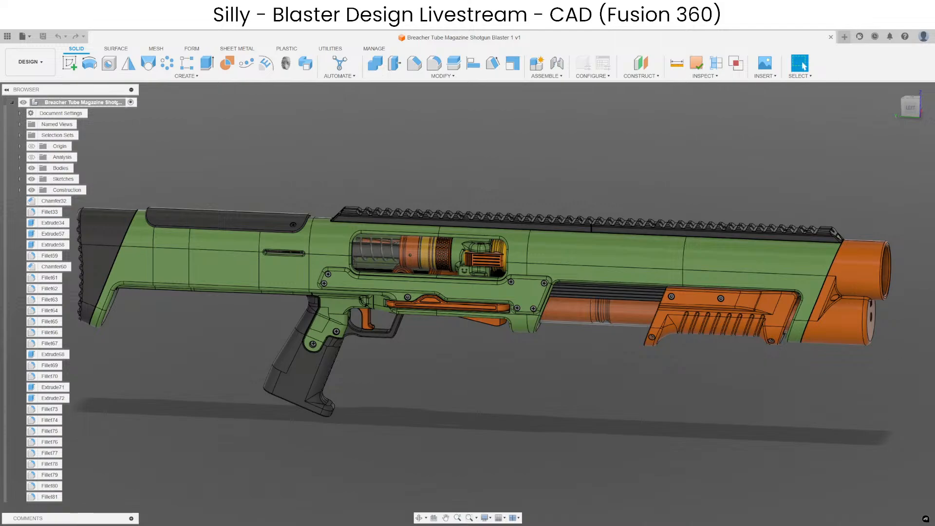
# Bring up the first-prototype thumbnail photo over the model for comparison and close it.
pyautogui.hotkey('alt', 'Tab')
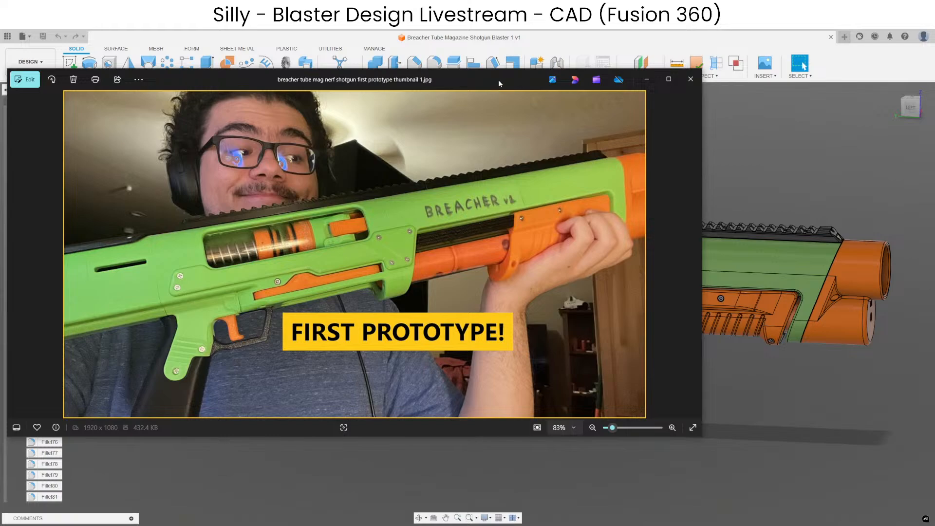
pyautogui.moveTo(498, 79); pyautogui.dragTo(632, 93)
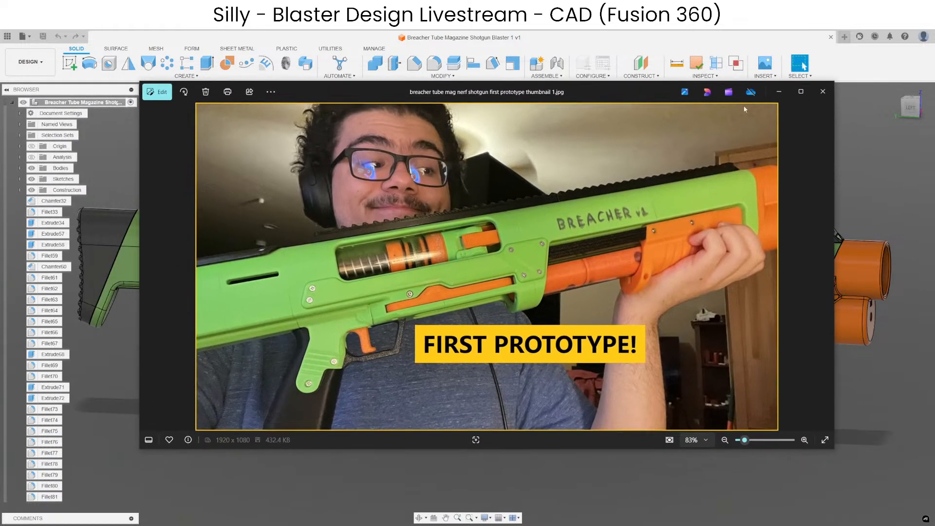
pyautogui.click(822, 97)
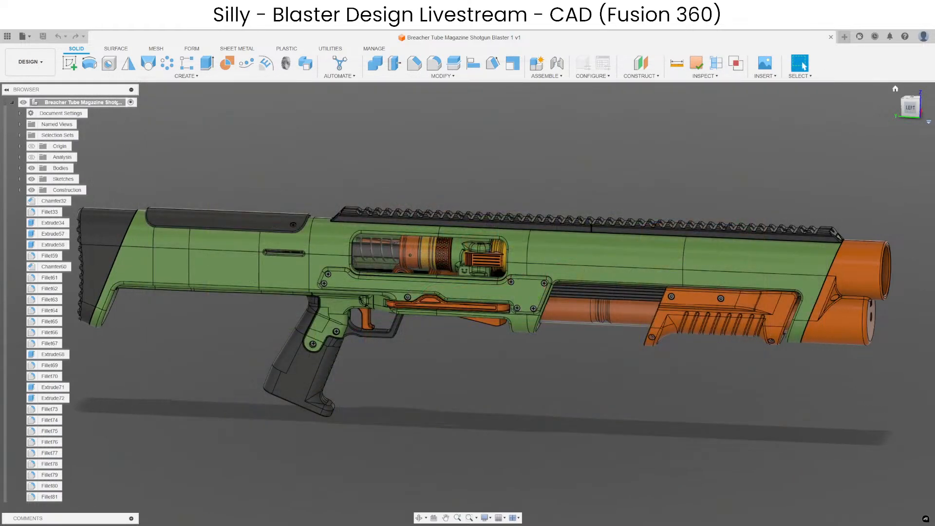
# Bring up the Discord channel, highlight its latest reminders message for review, and collapse the INFORMATION category.
pyautogui.moveTo(934, 93); pyautogui.dragTo(495, 89)
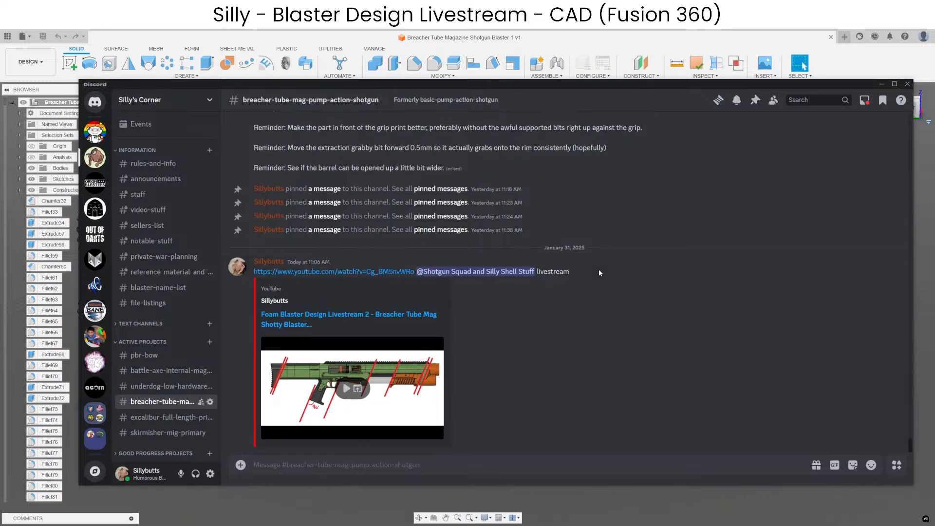
pyautogui.scroll(3, 599, 270)
pyautogui.scroll(2, 598, 270)
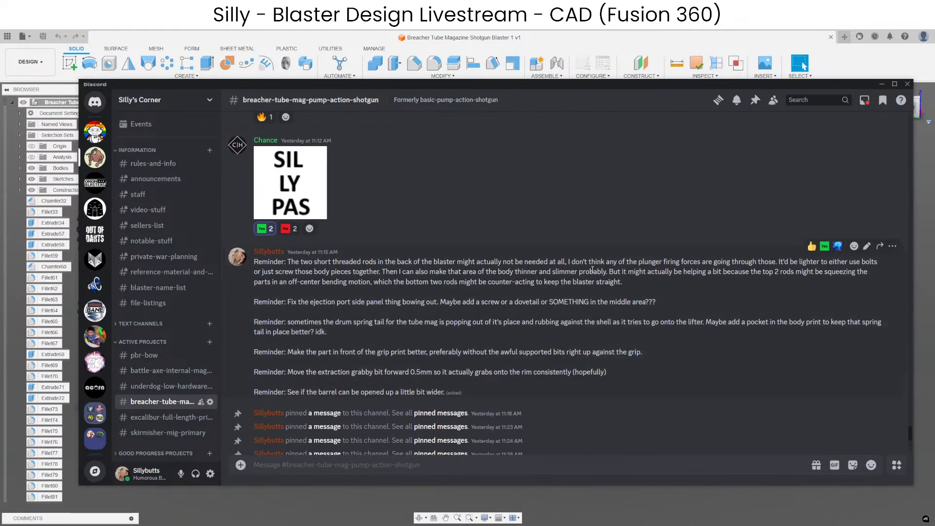
pyautogui.scroll(-3, 594, 270)
pyautogui.scroll(3, 592, 269)
pyautogui.moveTo(456, 395); pyautogui.dragTo(227, 262)
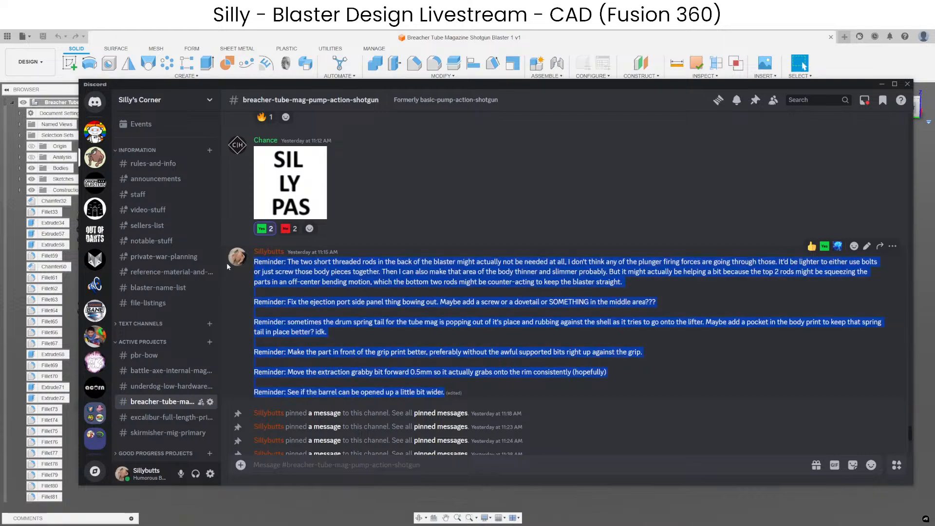
pyautogui.click(144, 151)
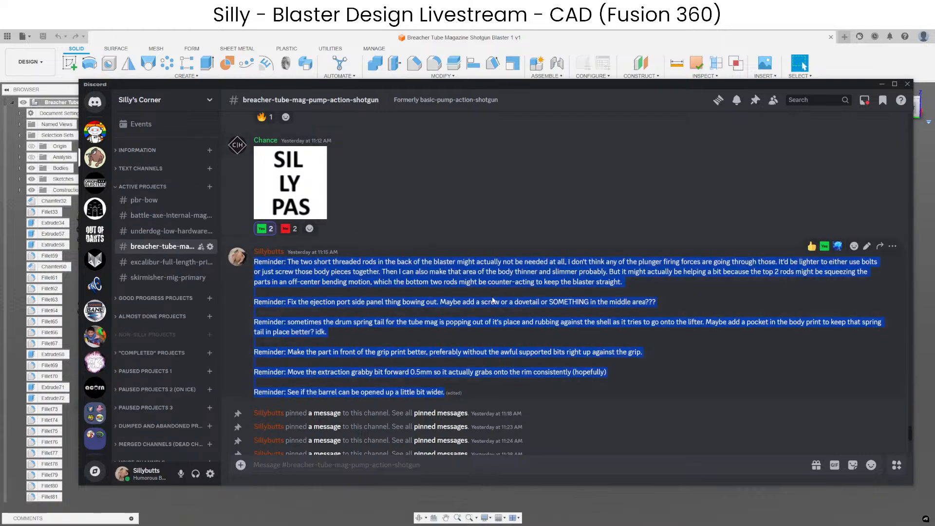
# Review the list of changes for the next prototype, highlighting the whole list and clearing the highlight.
pyautogui.scroll(2, 530, 317)
pyautogui.scroll(8, 530, 321)
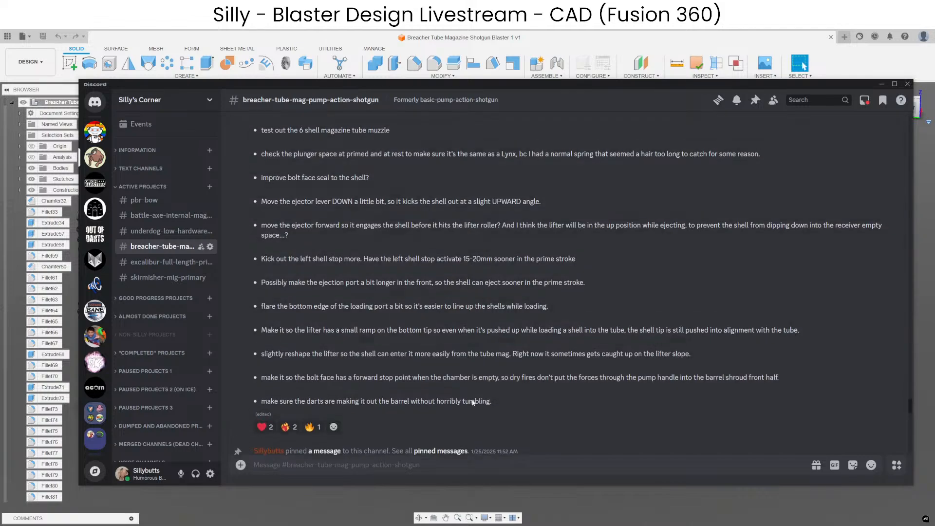
pyautogui.moveTo(500, 437); pyautogui.dragTo(254, 200)
pyautogui.scroll(3, 308, 267)
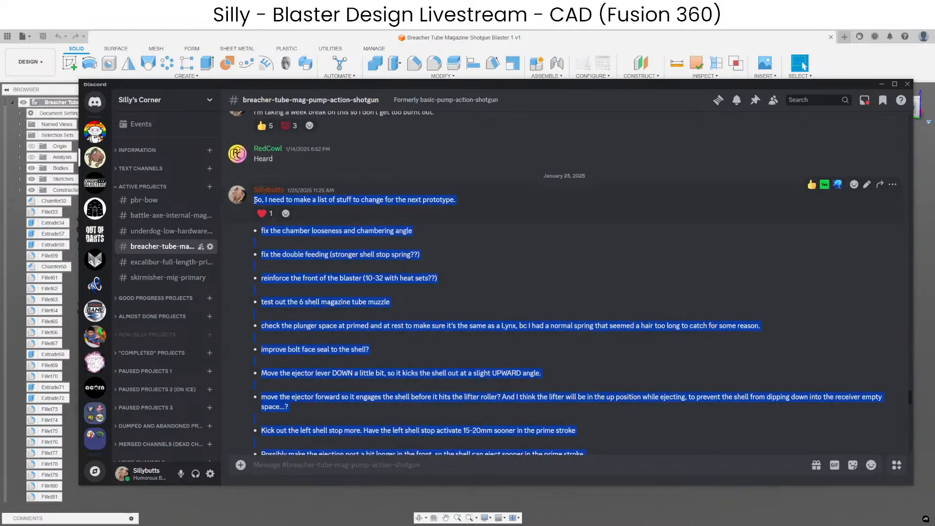
pyautogui.scroll(-1, 489, 264)
pyautogui.scroll(-3, 650, 285)
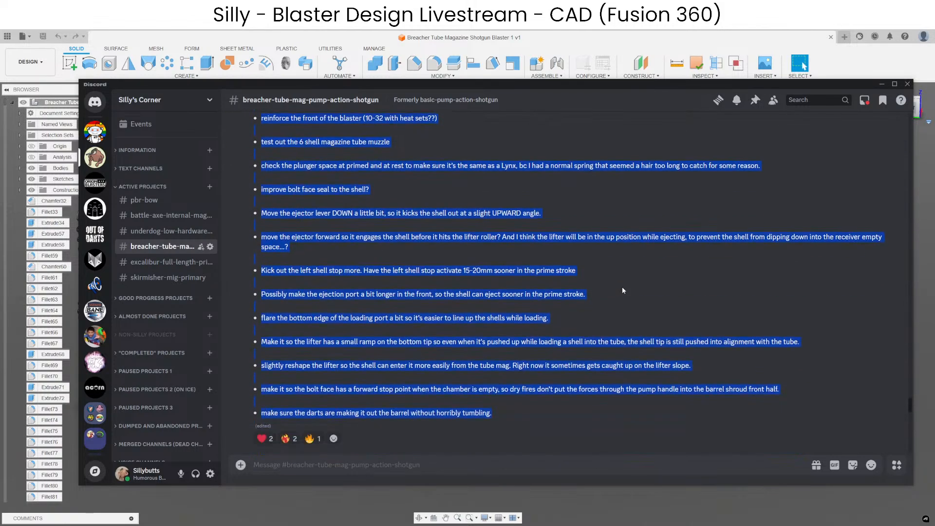
pyautogui.click(531, 259)
# Browse the channel's pinned messages back to the testing timeline, enlarging the pinned "21 Sillybillion Dollars" image and closing it.
pyautogui.click(754, 100)
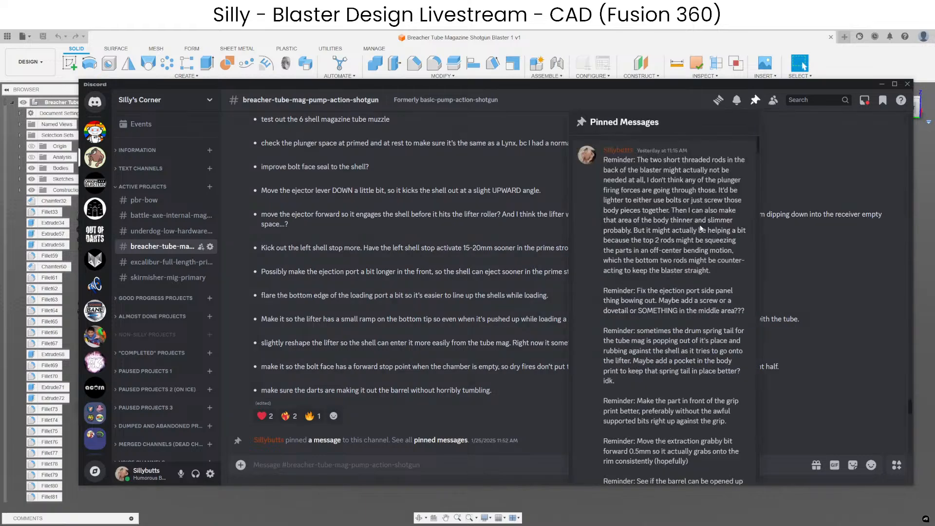
pyautogui.scroll(-15, 697, 238)
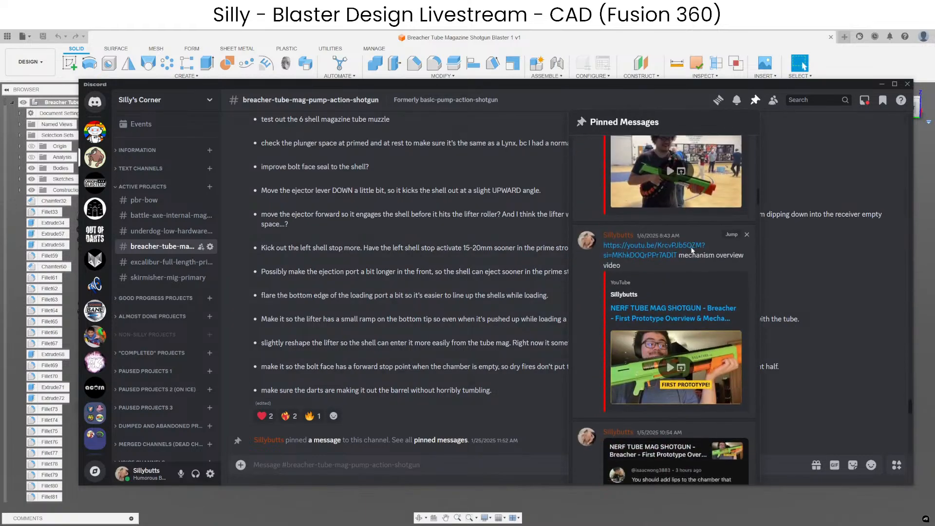
pyautogui.scroll(-10, 691, 251)
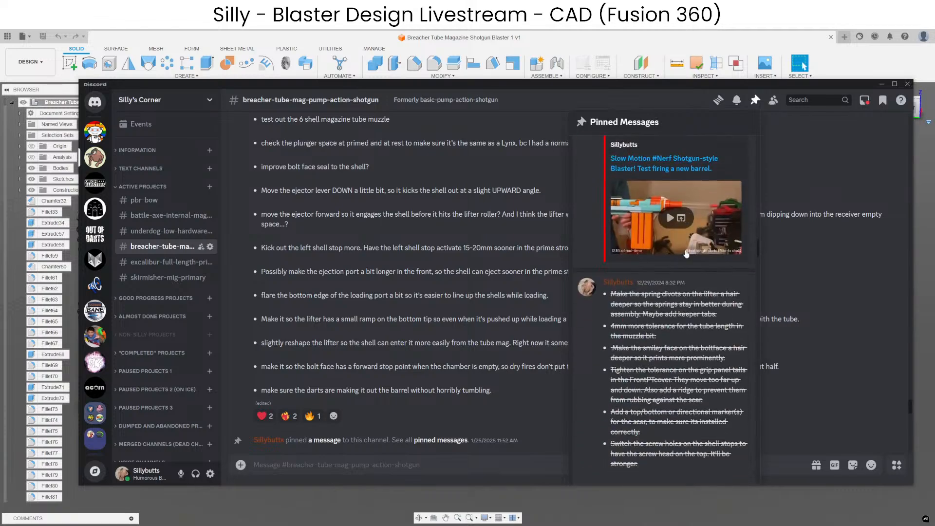
pyautogui.scroll(-12, 685, 251)
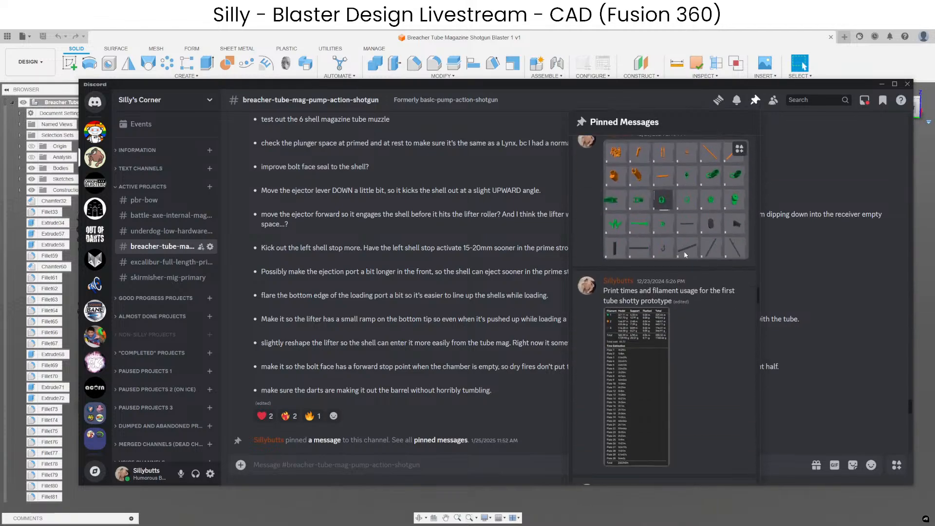
pyautogui.scroll(-7, 683, 252)
pyautogui.scroll(6, 681, 263)
pyautogui.click(672, 318)
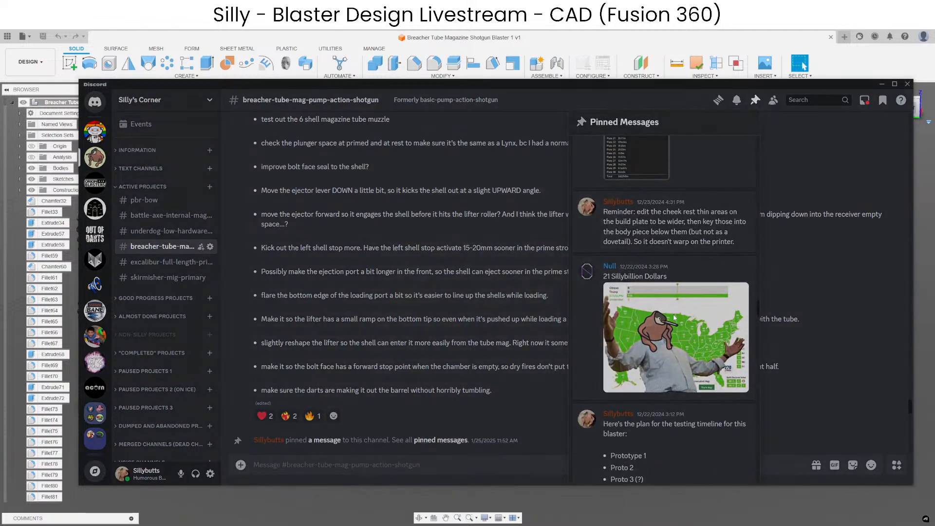
pyautogui.click(826, 368)
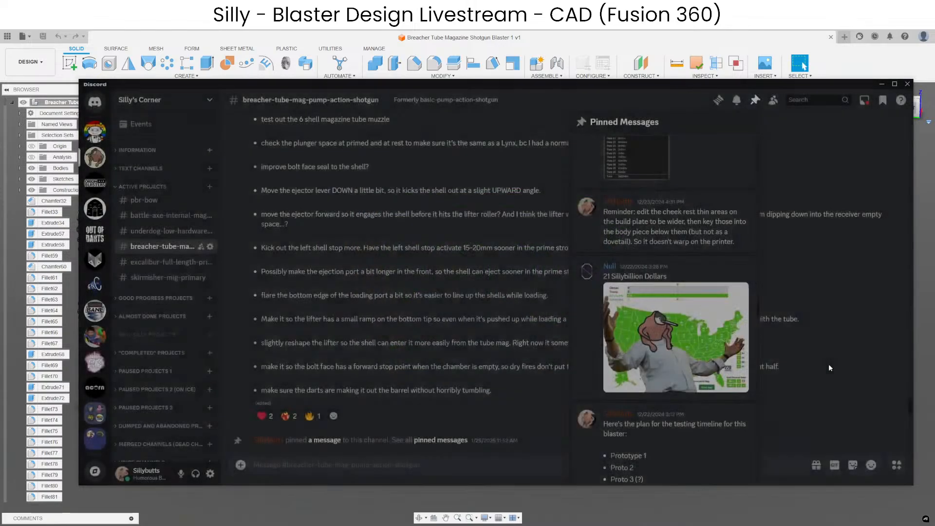
# Close the pinned messages, go to the channel's latest livestream post, and move the Discord window away from the model.
pyautogui.click(827, 365)
pyautogui.scroll(-2, 633, 331)
pyautogui.scroll(-10, 633, 332)
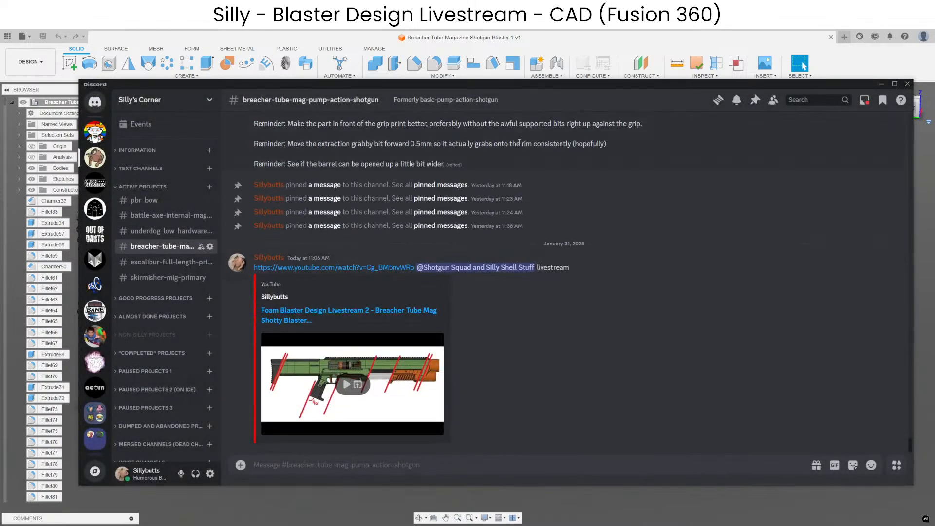
pyautogui.moveTo(522, 84); pyautogui.dragTo(934, 166)
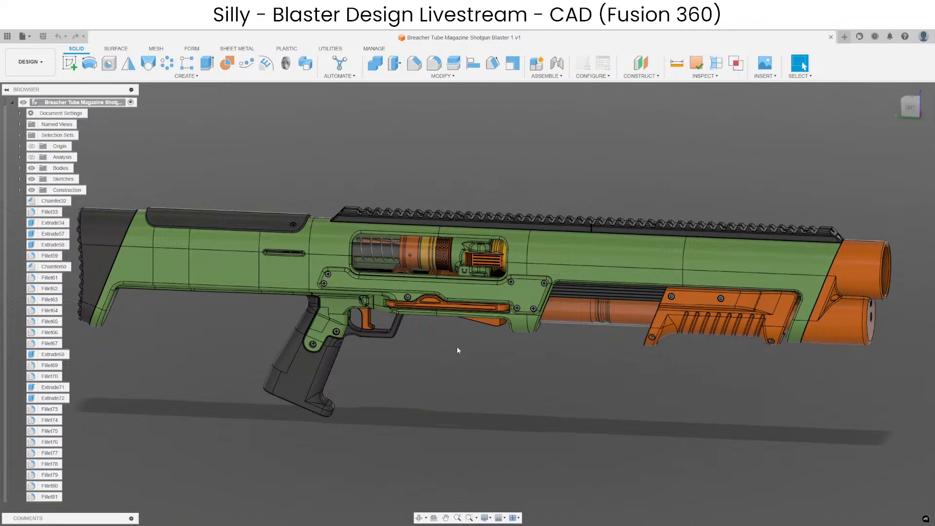
# Inspect the blaster's left side from the grip and ejection port forward to the pump handle and muzzle.
pyautogui.scroll(5, 458, 349)
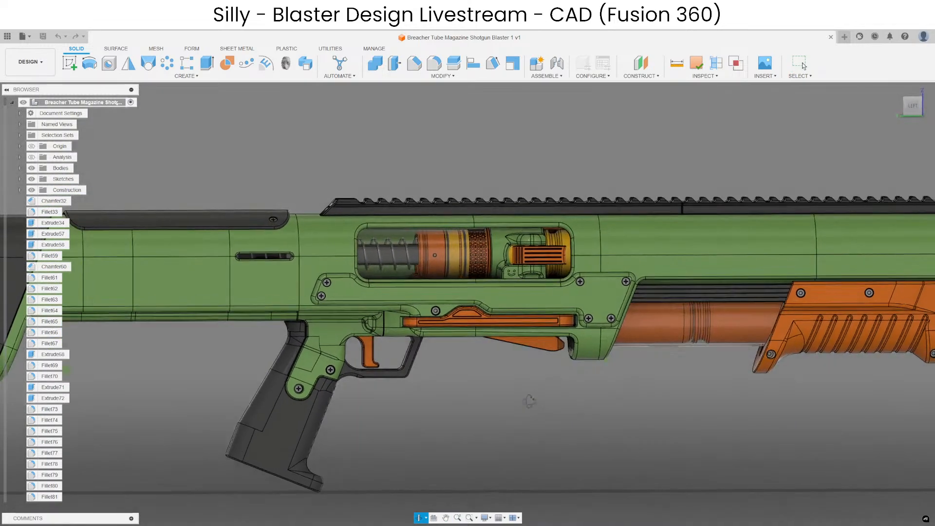
pyautogui.keyDown('shift'); pyautogui.moveTo(530, 401); pyautogui.dragTo(573, 407, button='middle'); pyautogui.keyUp('shift')
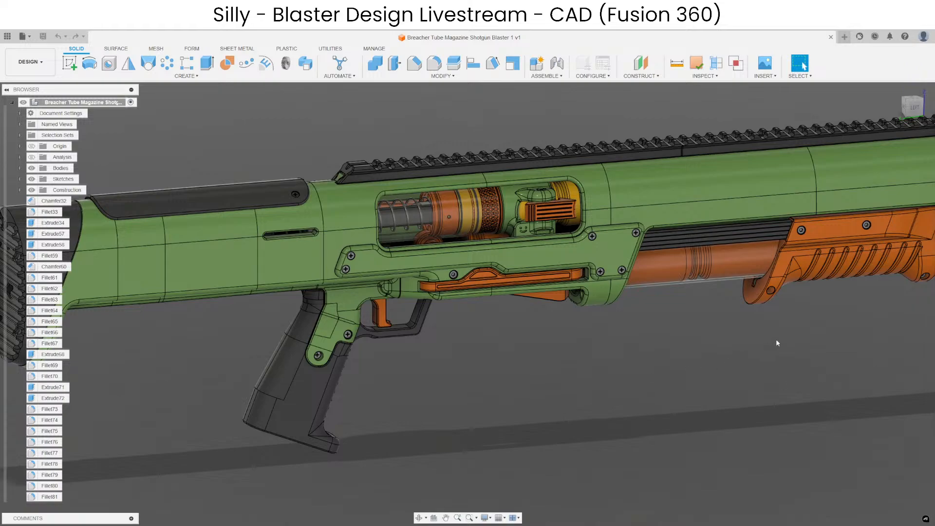
pyautogui.moveTo(777, 343); pyautogui.dragTo(507, 401, button='middle')
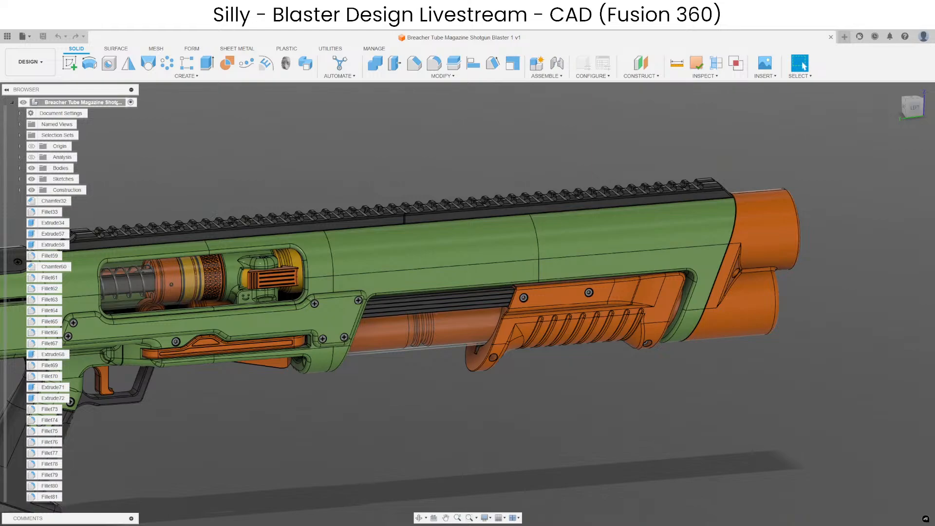
# Bring the Discord change list back up and review the 6 shell muzzle and plunger space notes, highlighting and clearing the text.
pyautogui.moveTo(590, 525); pyautogui.dragTo(603, 77)
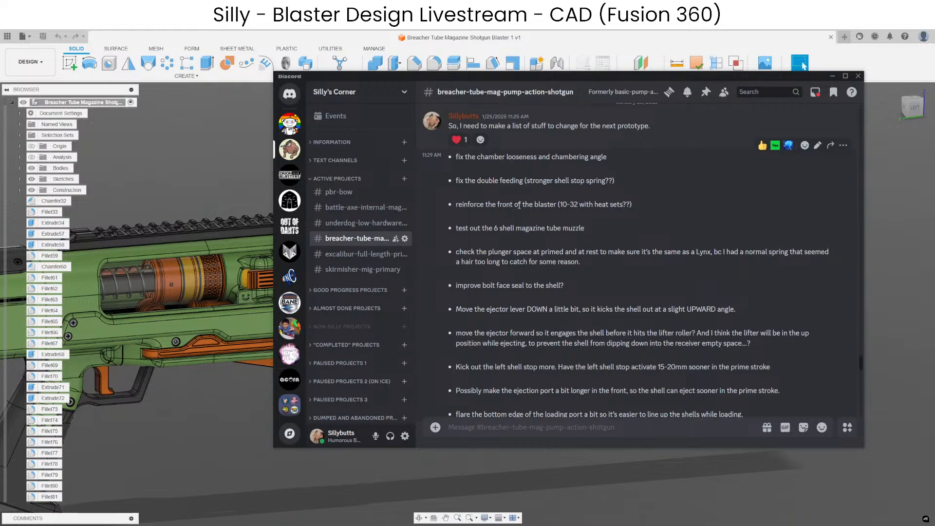
pyautogui.scroll(-3, 572, 207)
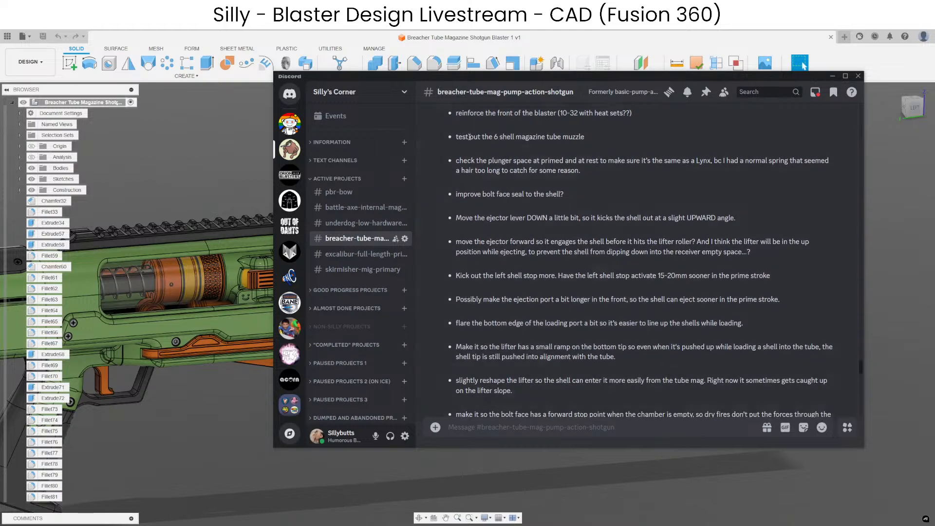
pyautogui.moveTo(469, 137); pyautogui.dragTo(555, 182)
pyautogui.click(492, 166)
pyautogui.moveTo(479, 161); pyautogui.dragTo(649, 173)
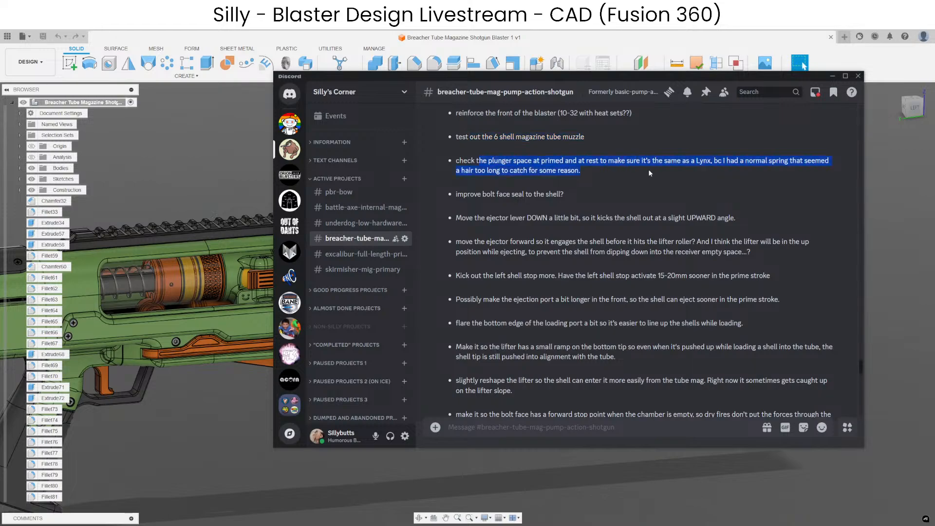
pyautogui.click(520, 193)
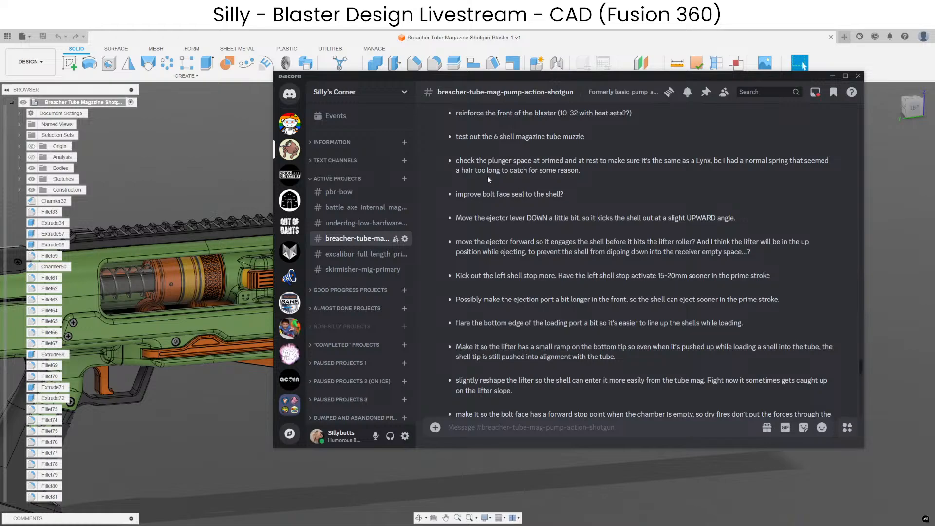
pyautogui.moveTo(477, 161); pyautogui.dragTo(626, 164)
pyautogui.click(623, 164)
# Review the rest of the change list, highlighting the bolt face seal, ejector lever and bolt face forward stop notes.
pyautogui.scroll(-2, 552, 237)
pyautogui.moveTo(496, 149); pyautogui.dragTo(555, 150)
pyautogui.moveTo(476, 173); pyautogui.dragTo(589, 173)
pyautogui.click(523, 195)
pyautogui.scroll(-2, 565, 195)
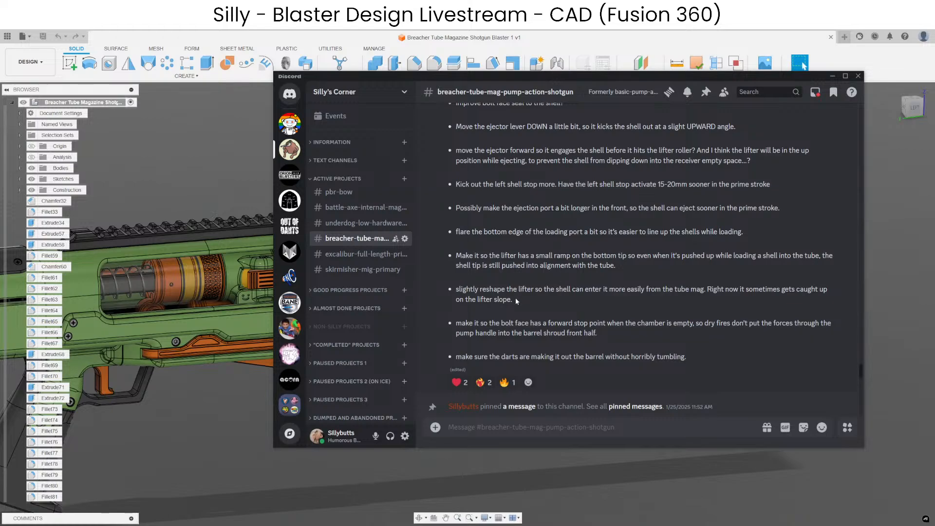
pyautogui.moveTo(596, 333); pyautogui.dragTo(476, 323)
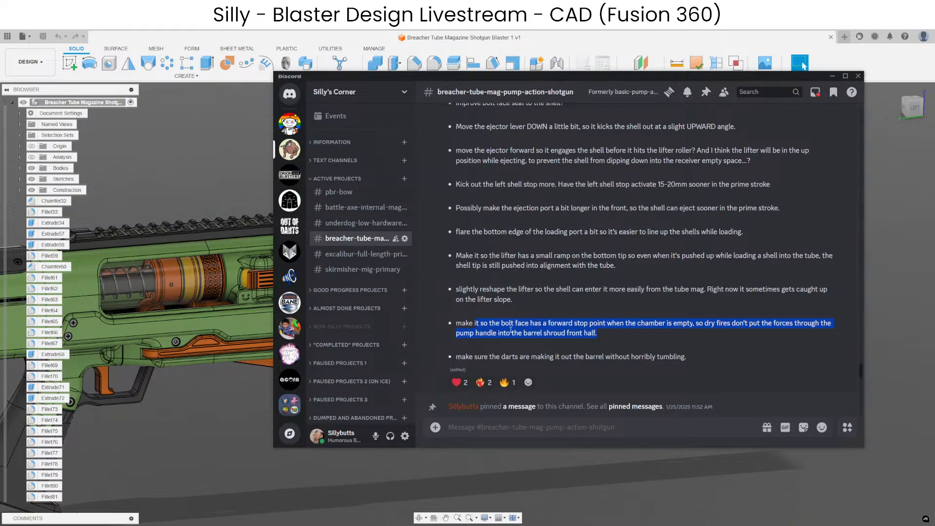
# Switch back to the Fusion 360 model, turn on the section analyses and show the Section2 cut through the receiver.
pyautogui.click(568, 490)
pyautogui.moveTo(263, 346); pyautogui.dragTo(560, 334, button='middle')
pyautogui.scroll(3, 572, 267)
pyautogui.scroll(2, 571, 267)
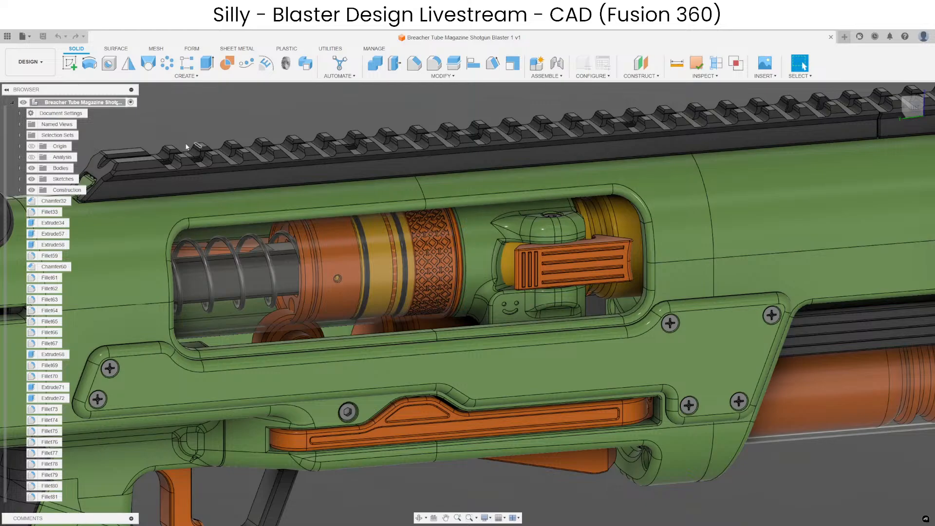
pyautogui.click(31, 158)
pyautogui.moveTo(801, 236)
pyautogui.mouseDown(button='middle')
pyautogui.moveTo(620, 229)
pyautogui.moveTo(373, 239)
pyautogui.mouseUp(button='middle')
pyautogui.click(19, 156)
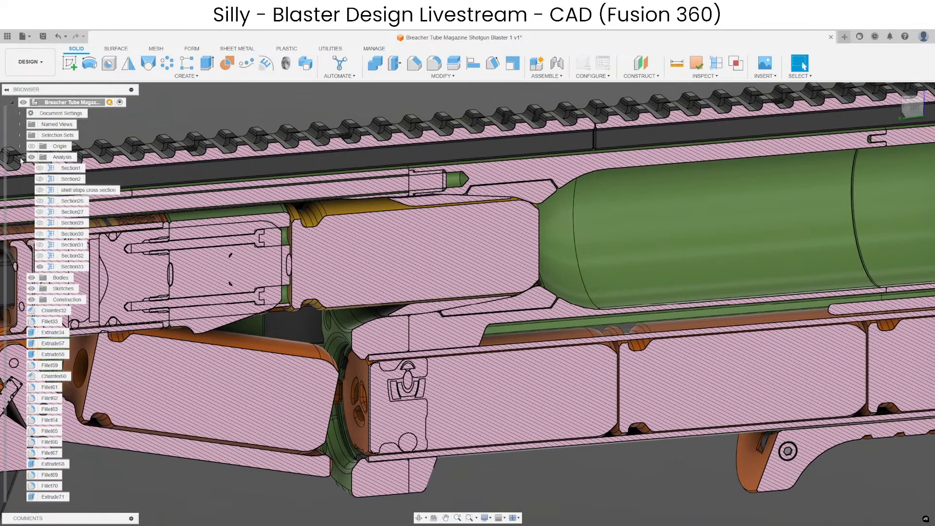
pyautogui.click(40, 168)
pyautogui.click(39, 178)
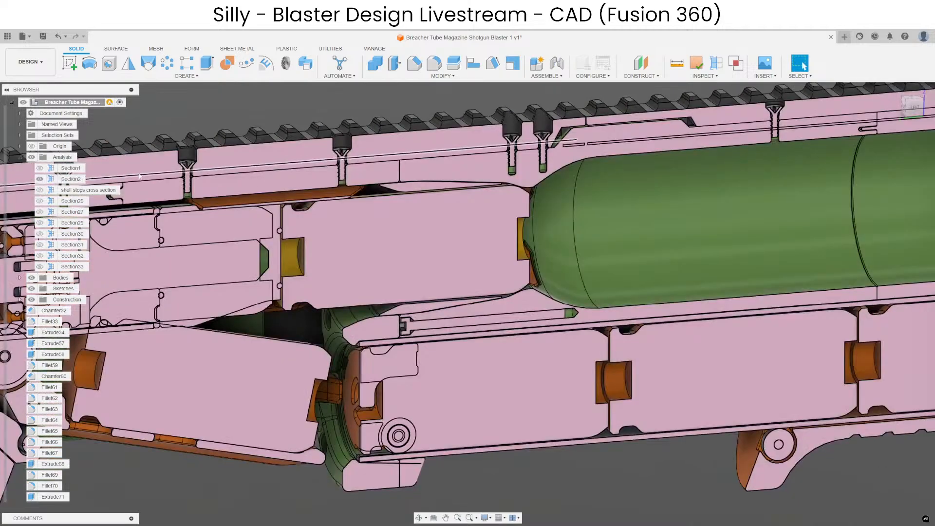
# Examine the bolt, plunger spring and chambered shell in the cross-section, and turn the section analyses off again.
pyautogui.moveTo(365, 244); pyautogui.dragTo(614, 237, button='middle')
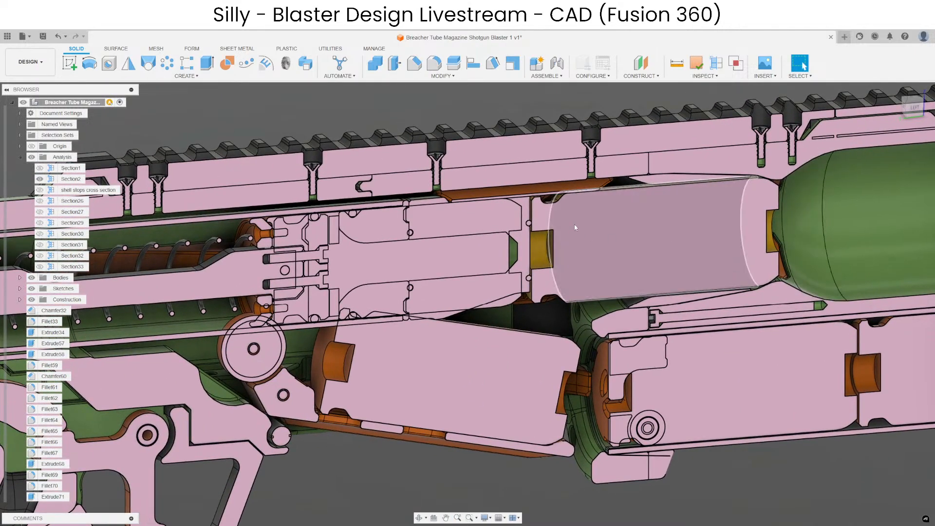
pyautogui.moveTo(465, 272); pyautogui.dragTo(699, 252, button='middle')
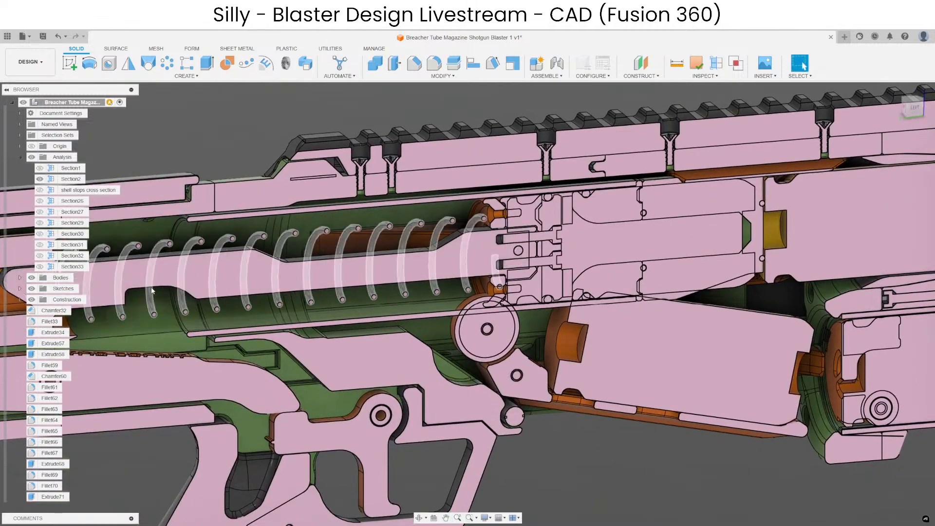
pyautogui.moveTo(597, 235); pyautogui.dragTo(103, 275, button='middle')
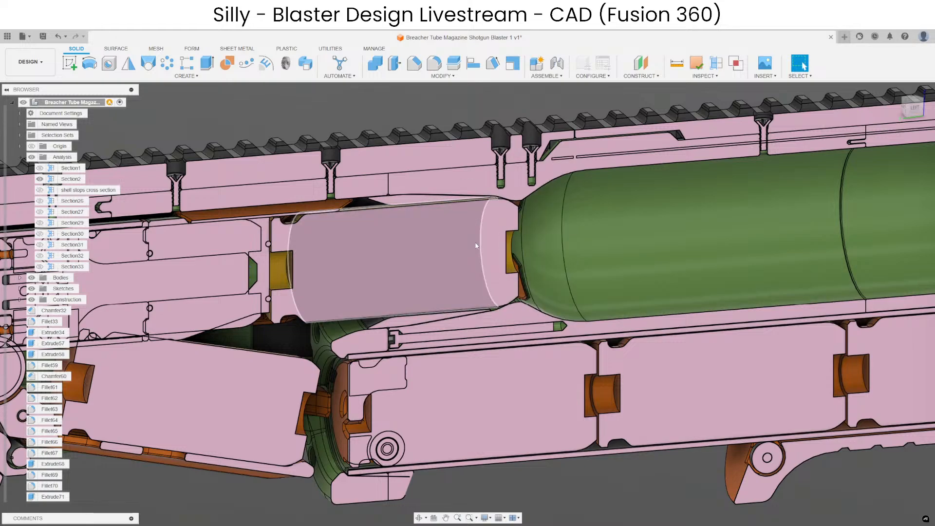
pyautogui.moveTo(451, 248); pyautogui.dragTo(578, 218, button='middle')
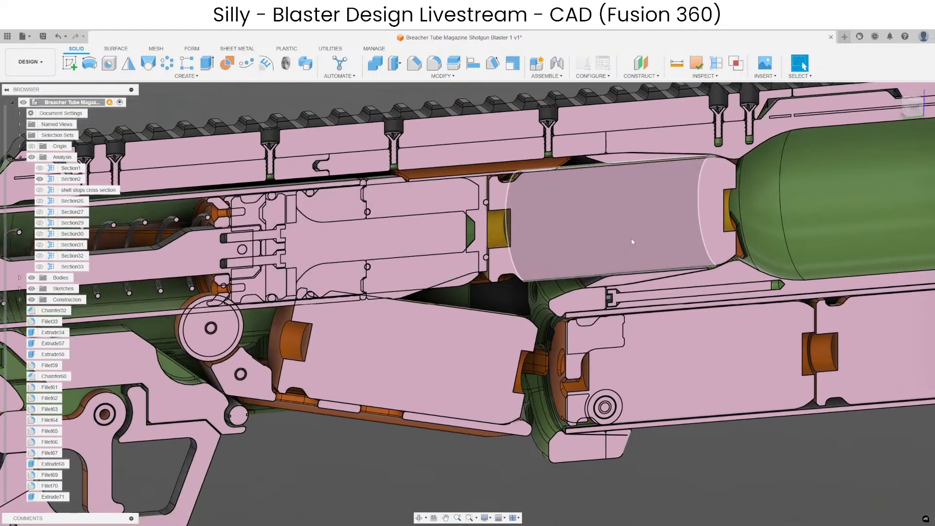
pyautogui.moveTo(356, 256); pyautogui.dragTo(517, 223, button='middle')
pyautogui.click(31, 157)
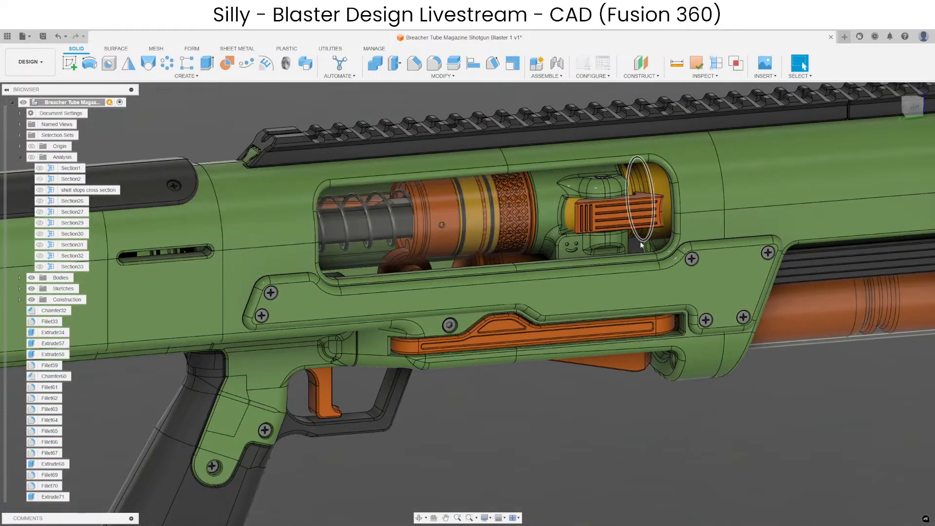
# Examine the ejector lever and the front end of the ejection port up close.
pyautogui.scroll(5, 641, 245)
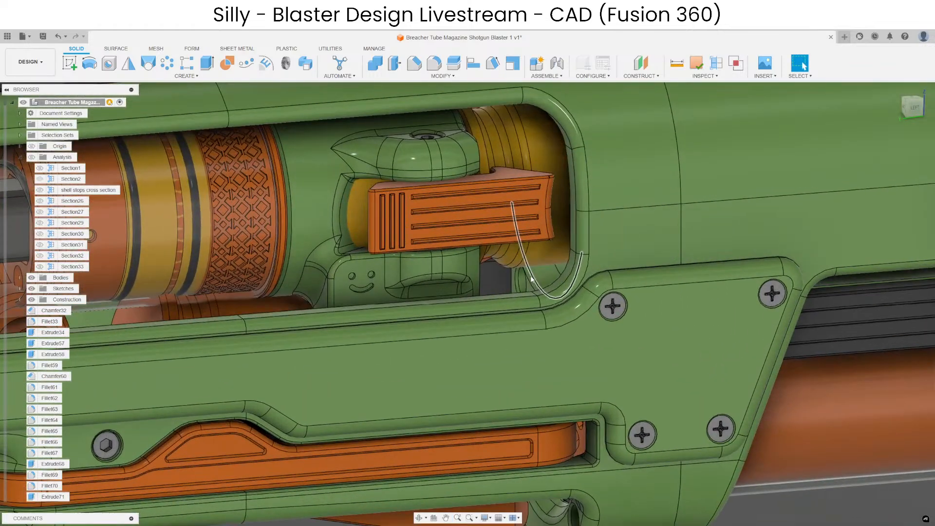
pyautogui.keyDown('shift'); pyautogui.moveTo(531, 279); pyautogui.dragTo(533, 326, button='middle'); pyautogui.keyUp('shift')
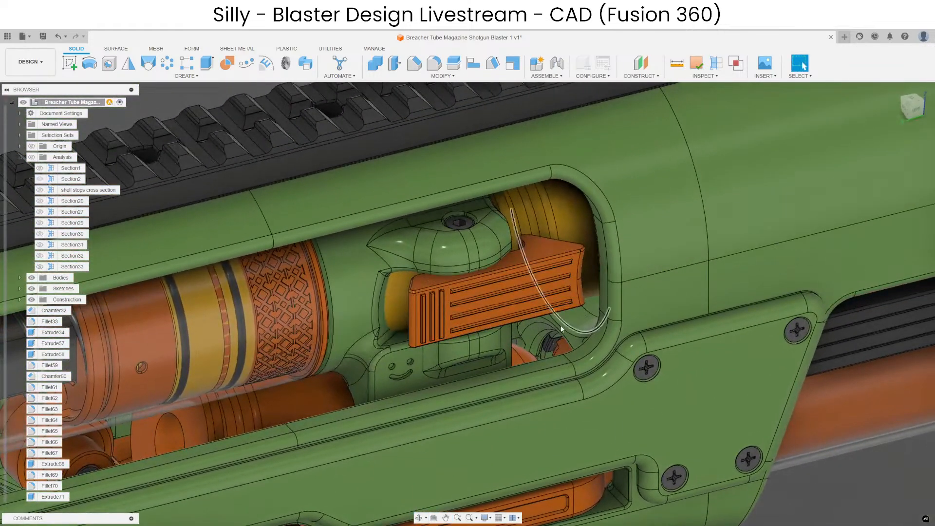
pyautogui.scroll(-3, 534, 279)
# Measure the gap between the pump handle's front face and the facing green barrel shroud face near the muzzle.
pyautogui.moveTo(862, 300); pyautogui.dragTo(524, 293, button='middle')
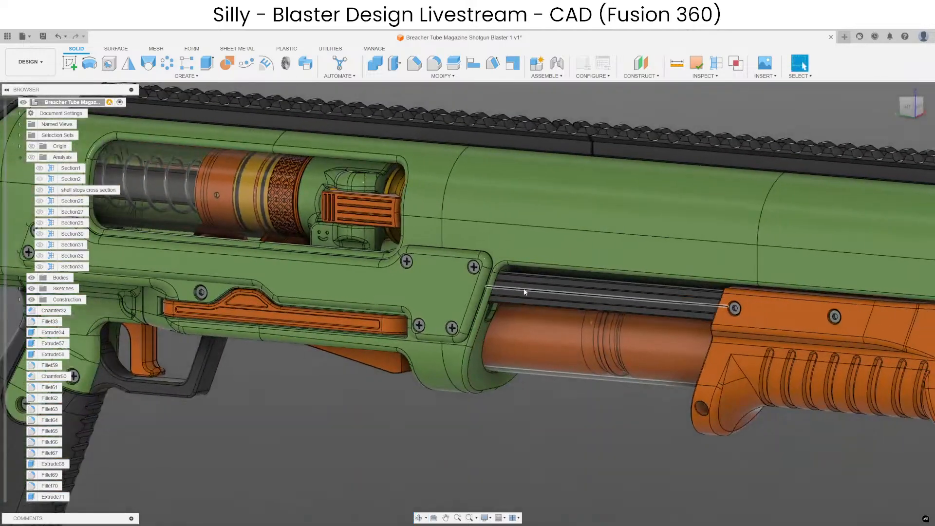
pyautogui.moveTo(863, 309); pyautogui.dragTo(419, 248, button='middle')
pyautogui.scroll(3, 550, 280)
pyautogui.scroll(2, 551, 279)
pyautogui.moveTo(535, 278)
pyautogui.keyDown('shift'); pyautogui.mouseDown(button='middle')
pyautogui.moveTo(579, 274)
pyautogui.moveTo(542, 266)
pyautogui.mouseUp(button='middle'); pyautogui.keyUp('shift')
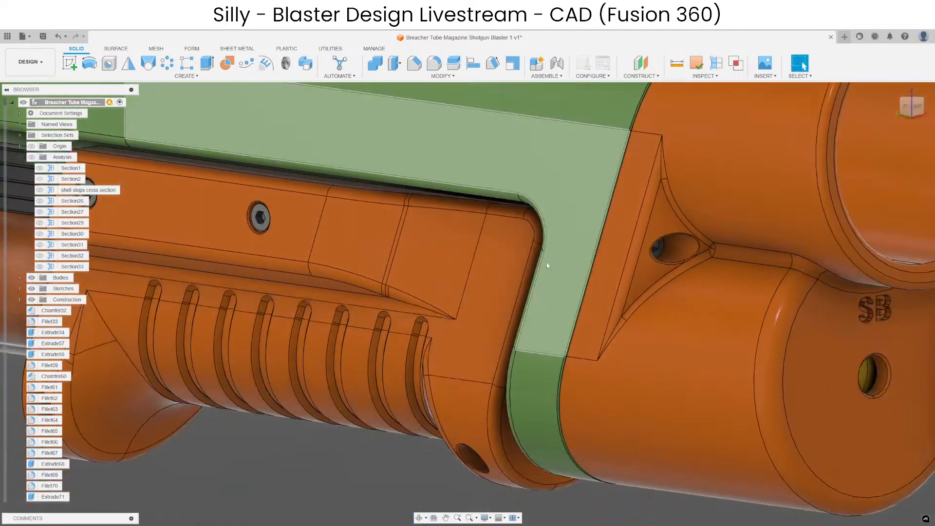
pyautogui.scroll(2, 547, 263)
pyautogui.keyDown('shift'); pyautogui.moveTo(470, 271); pyautogui.dragTo(592, 262, button='middle'); pyautogui.keyUp('shift')
pyautogui.scroll(2, 557, 252)
pyautogui.click(559, 252)
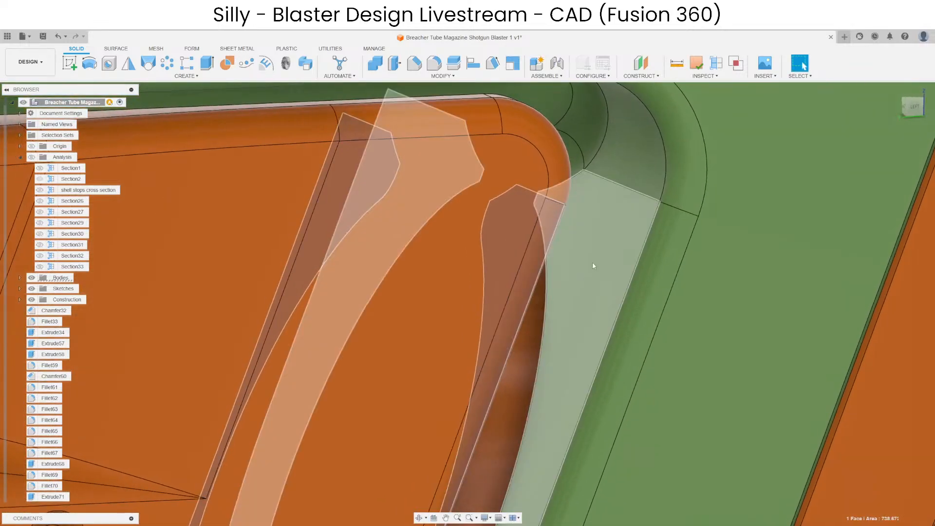
pyautogui.keyDown('shift'); pyautogui.click(592, 262); pyautogui.keyUp('shift')
pyautogui.scroll(-7, 572, 219)
pyautogui.scroll(-8, 573, 288)
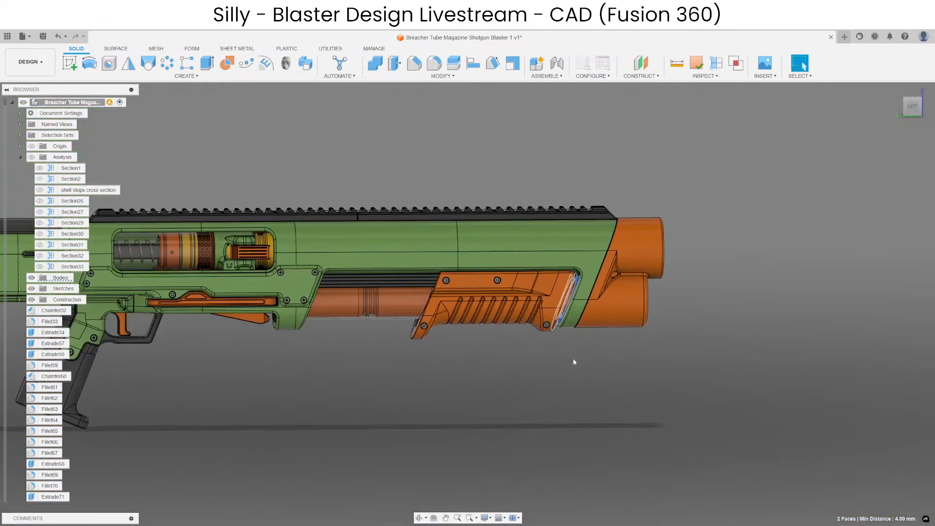
# Hide the green front barrel shroud body above the pump handle and clear the selection.
pyautogui.scroll(4, 571, 383)
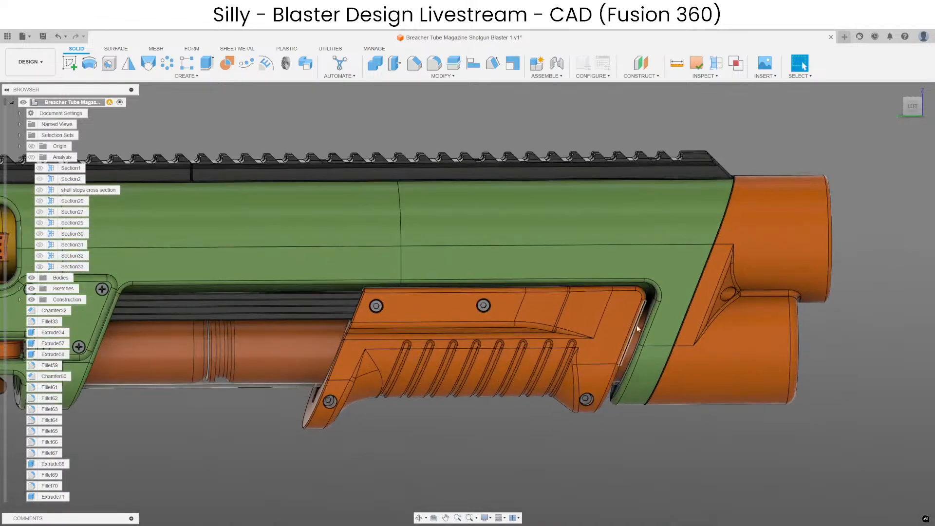
pyautogui.click(641, 277)
pyautogui.press('v')
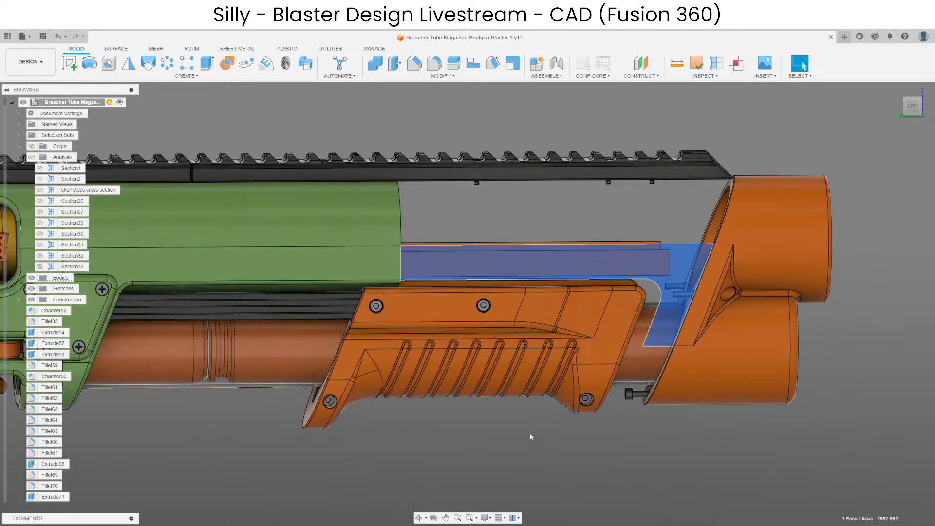
pyautogui.click(530, 435)
# Examine the exposed orange bars above the pump handle from the opposite side, and undo the hiding of the front shroud.
pyautogui.scroll(3, 420, 237)
pyautogui.keyDown('shift'); pyautogui.moveTo(422, 236); pyautogui.dragTo(606, 211, button='middle'); pyautogui.keyUp('shift')
pyautogui.scroll(5, 457, 222)
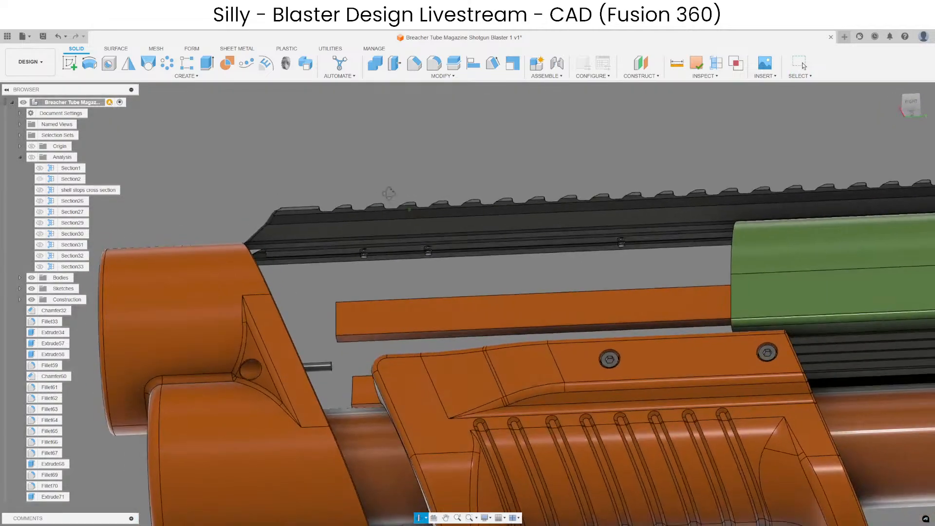
pyautogui.scroll(4, 656, 235)
pyautogui.keyDown('shift'); pyautogui.moveTo(557, 307); pyautogui.dragTo(541, 333, button='middle'); pyautogui.keyUp('shift')
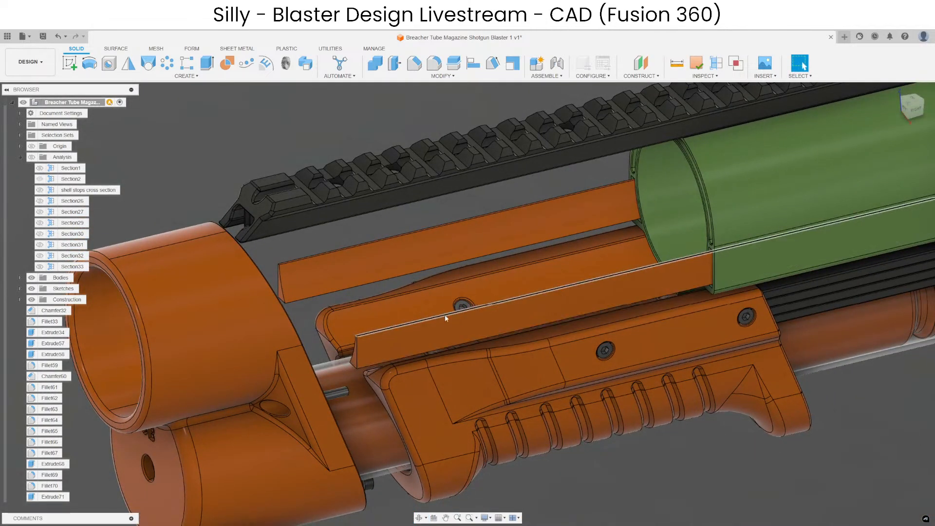
pyautogui.click(569, 212)
pyautogui.click(456, 208)
pyautogui.hotkey('ctrl', 'z')
# Highlight the magazine tube running through the pump handle to inspect its extent, and clear the highlight.
pyautogui.moveTo(741, 246); pyautogui.dragTo(608, 231, button='middle')
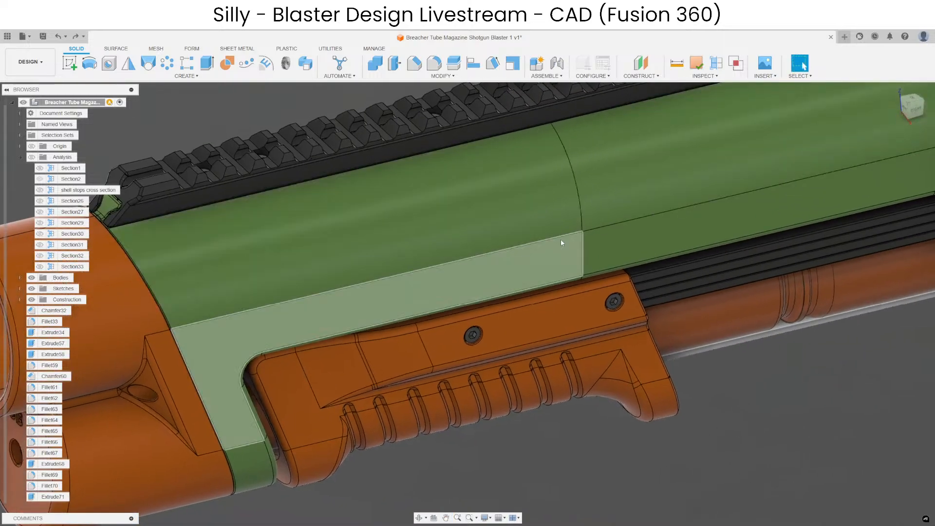
pyautogui.keyDown('shift'); pyautogui.moveTo(438, 280); pyautogui.dragTo(711, 234, button='middle'); pyautogui.keyUp('shift')
pyautogui.click(482, 319)
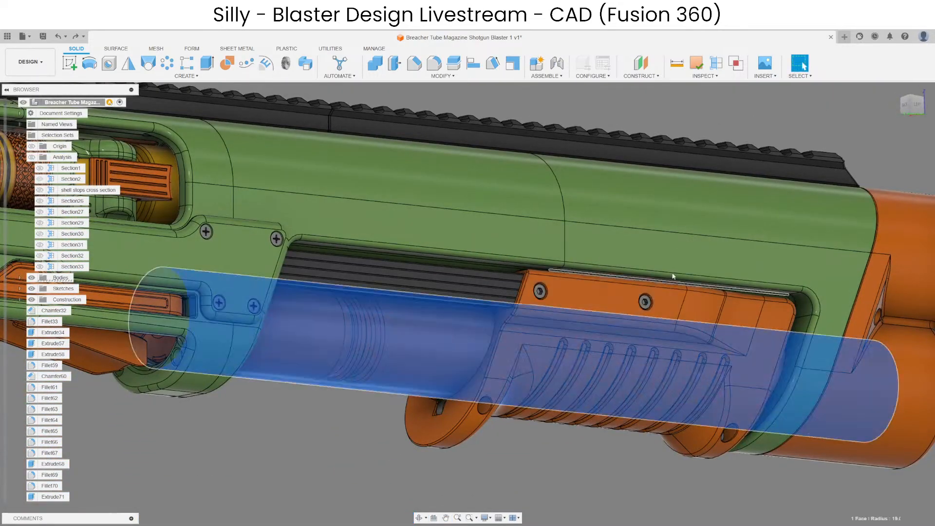
pyautogui.scroll(-3, 674, 276)
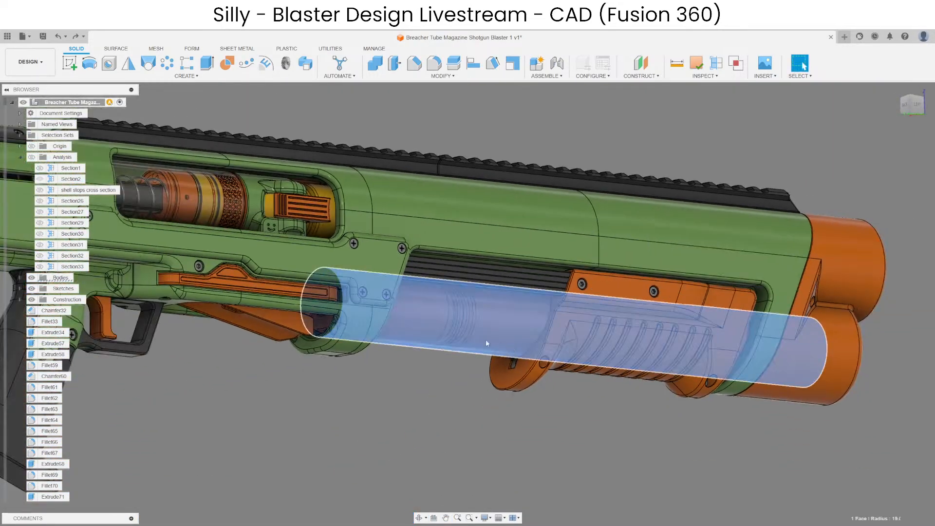
pyautogui.click(608, 428)
pyautogui.keyDown('shift'); pyautogui.moveTo(607, 428); pyautogui.dragTo(552, 425, button='middle'); pyautogui.keyUp('shift')
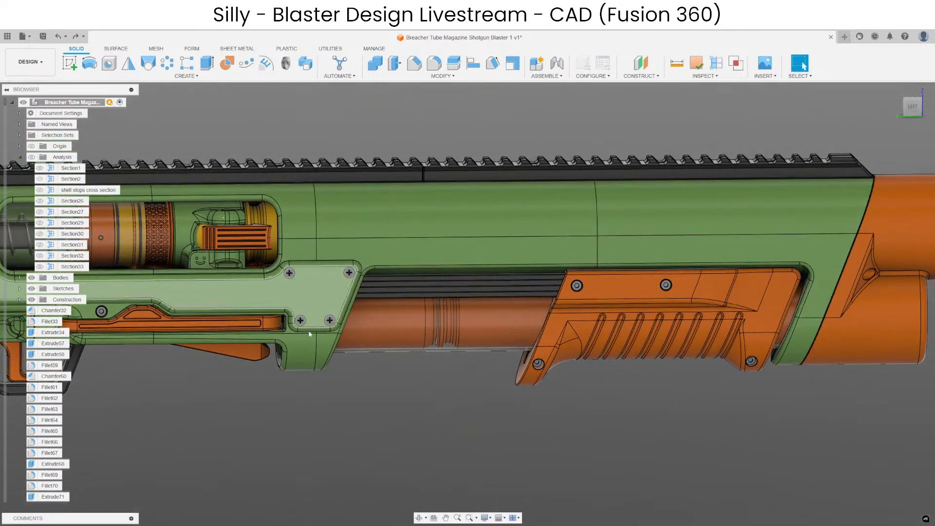
# Hide the green receiver body surrounding the chamber and clear the selection.
pyautogui.moveTo(338, 424); pyautogui.dragTo(817, 479, button='middle')
pyautogui.scroll(2, 597, 433)
pyautogui.keyDown('shift'); pyautogui.moveTo(597, 433); pyautogui.dragTo(307, 435, button='middle'); pyautogui.keyUp('shift')
pyautogui.click(544, 319)
pyautogui.press('v')
pyautogui.click(575, 473)
# Examine the exposed chamber area and the long thin rod along the receiver, highlighting the rod and clearing the selection.
pyautogui.scroll(2, 499, 360)
pyautogui.keyDown('shift'); pyautogui.moveTo(498, 359); pyautogui.dragTo(445, 353, button='middle'); pyautogui.keyUp('shift')
pyautogui.scroll(5, 453, 349)
pyautogui.click(465, 348)
pyautogui.scroll(-4, 460, 293)
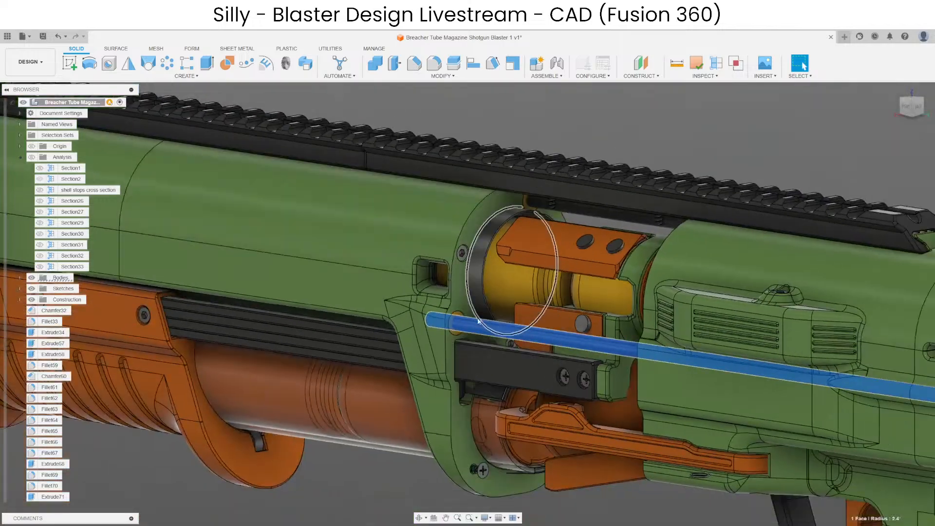
pyautogui.keyDown('shift'); pyautogui.moveTo(469, 294); pyautogui.dragTo(382, 311, button='middle'); pyautogui.keyUp('shift')
pyautogui.click(459, 214)
pyautogui.scroll(-3, 535, 268)
pyautogui.click(524, 174)
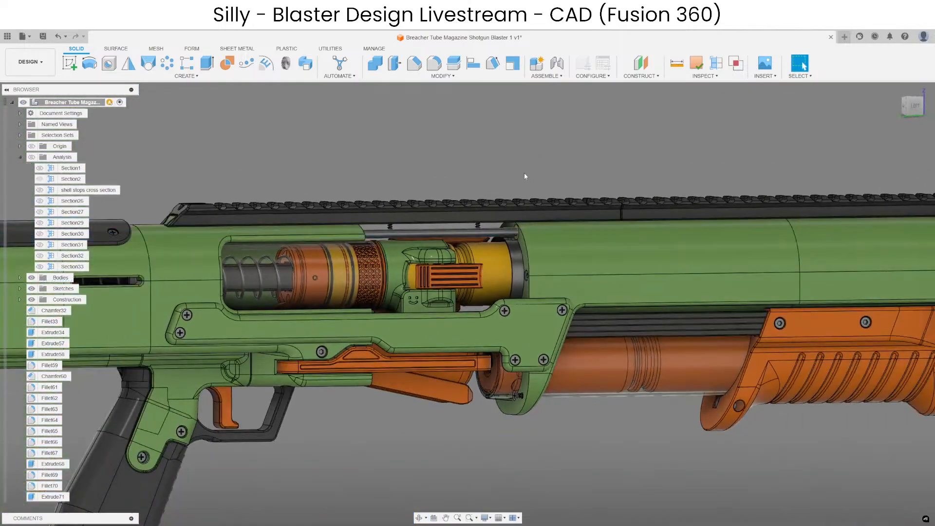
# Undo the last hiding of the receiver body, and hide the green barrel section ahead of the ejection port.
pyautogui.hotkey('ctrl', 'z')
pyautogui.scroll(3, 565, 288)
pyautogui.scroll(1, 565, 288)
pyautogui.keyDown('shift'); pyautogui.moveTo(565, 288); pyautogui.dragTo(714, 282, button='middle'); pyautogui.keyUp('shift')
pyautogui.scroll(-4, 570, 243)
pyautogui.click(571, 242)
pyautogui.press('v')
pyautogui.scroll(4, 600, 228)
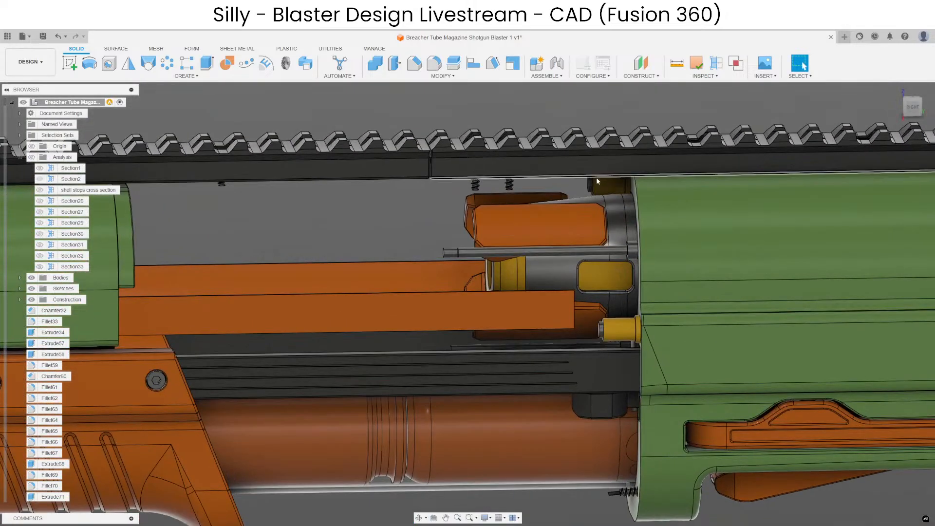
# Examine the exposed chamber and orange bars from both sides, and undo the hiding of the barrel section.
pyautogui.keyDown('shift'); pyautogui.moveTo(601, 186); pyautogui.dragTo(907, 230, button='middle'); pyautogui.keyUp('shift')
pyautogui.keyDown('shift'); pyautogui.moveTo(725, 195); pyautogui.dragTo(593, 215, button='middle'); pyautogui.keyUp('shift')
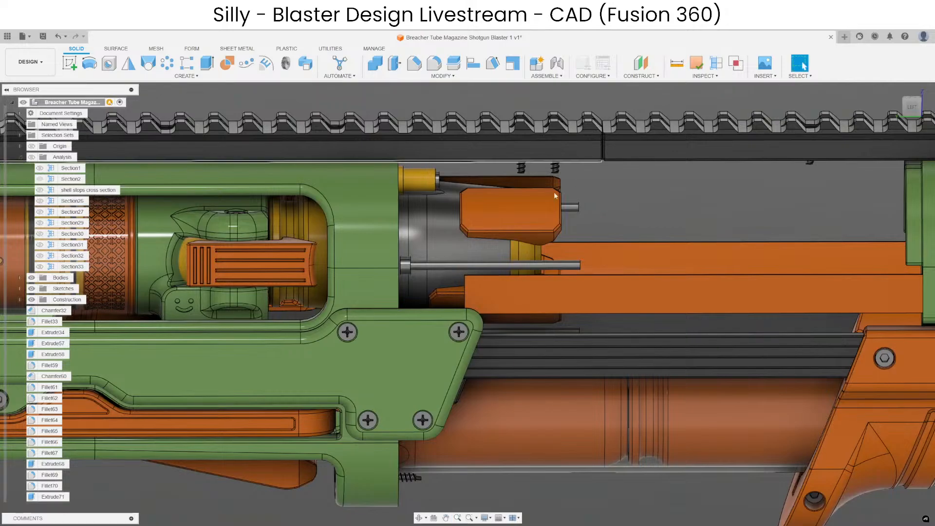
pyautogui.hotkey('ctrl', 'z')
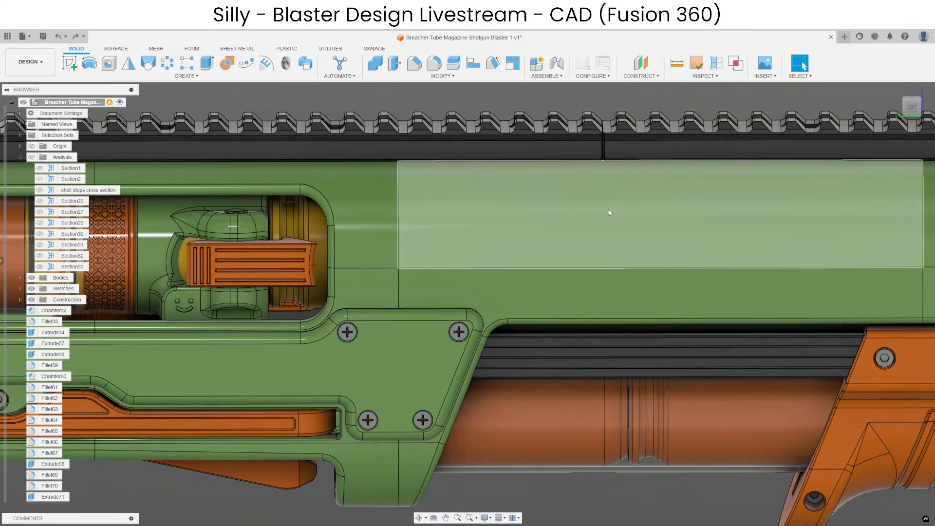
# Hide the green barrel section again, clear the selection, and examine the chamber, its orange inserts and the thin rods.
pyautogui.scroll(-5, 546, 282)
pyautogui.click(577, 255)
pyautogui.press('v')
pyautogui.click(572, 149)
pyautogui.scroll(5, 552, 243)
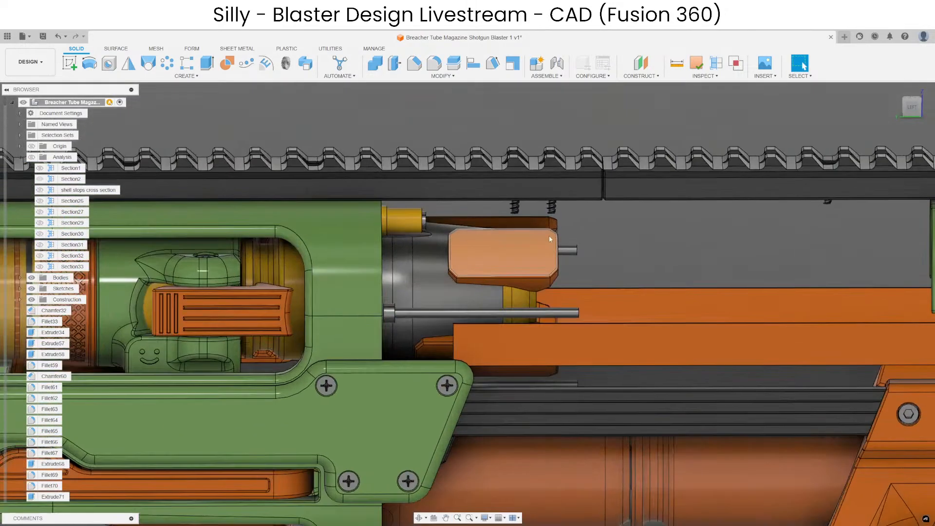
pyautogui.keyDown('shift'); pyautogui.moveTo(548, 235); pyautogui.dragTo(574, 270, button='middle'); pyautogui.keyUp('shift')
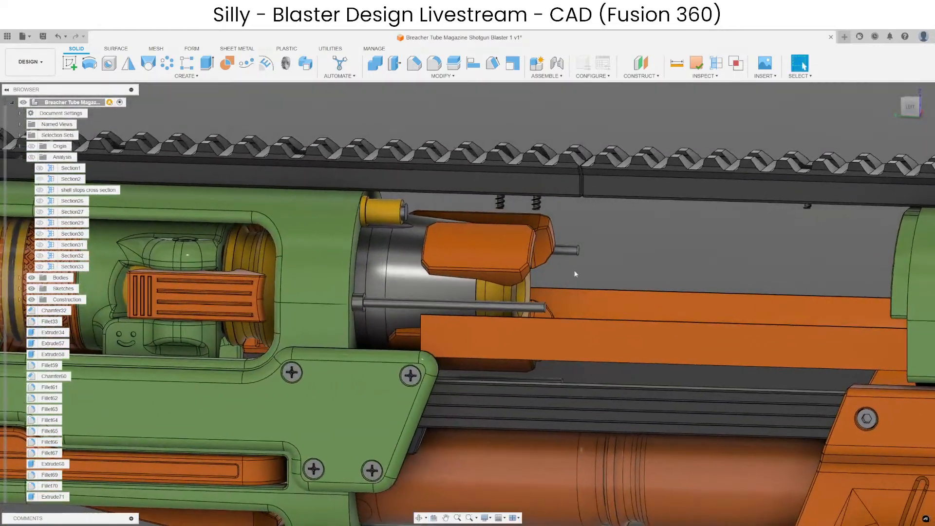
pyautogui.moveTo(474, 282); pyautogui.dragTo(624, 254, button='middle')
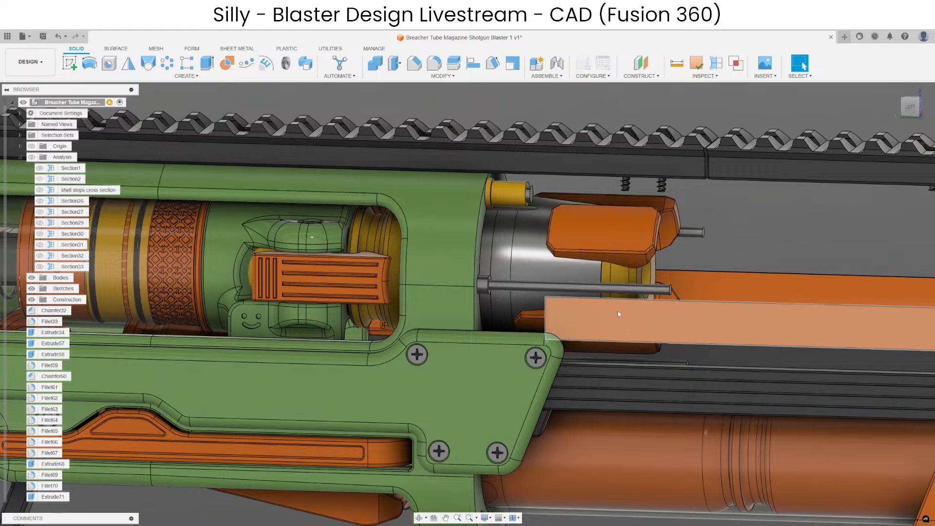
# Highlight the ring face at the chamber's front end, clear the selection, and undo the hiding of the barrel section.
pyautogui.scroll(4, 620, 278)
pyautogui.click(627, 274)
pyautogui.scroll(-3, 676, 275)
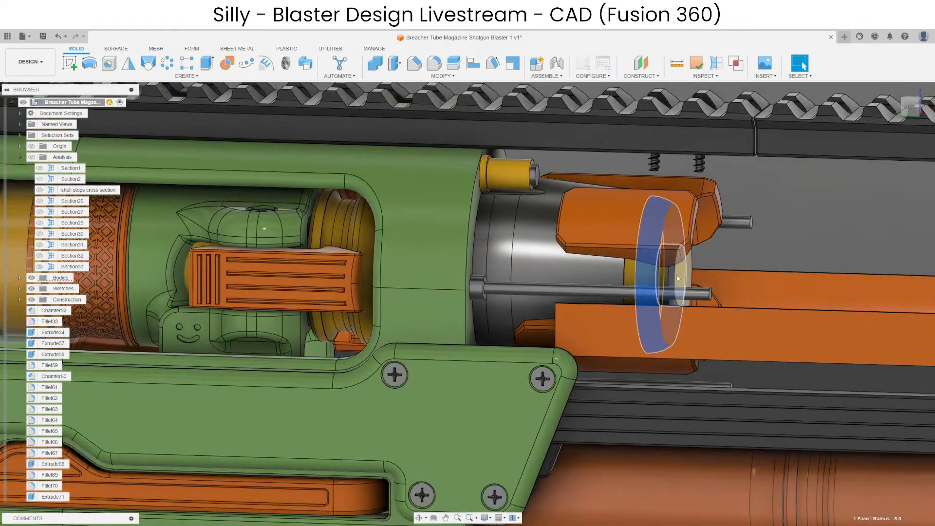
pyautogui.keyDown('shift'); pyautogui.moveTo(676, 276); pyautogui.dragTo(652, 274, button='middle'); pyautogui.keyUp('shift')
pyautogui.scroll(-3, 641, 287)
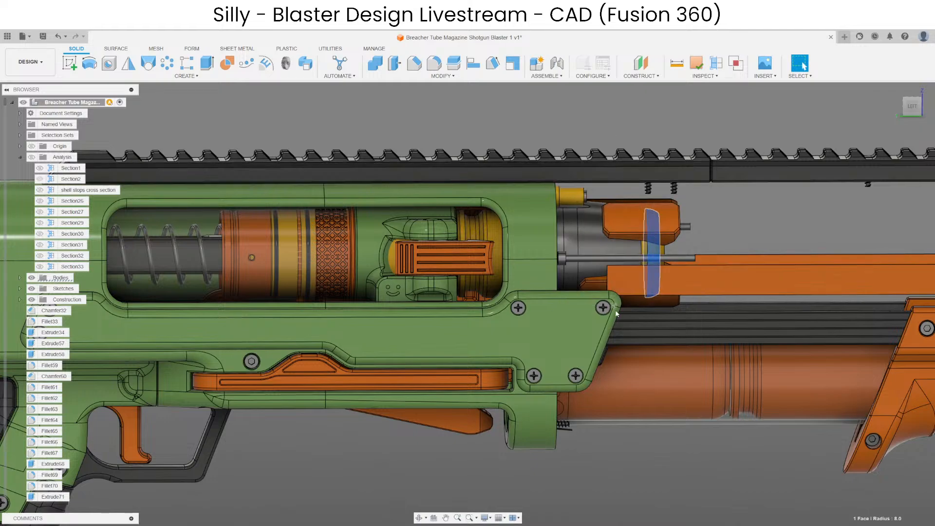
pyautogui.click(613, 118)
pyautogui.hotkey('ctrl', 'z')
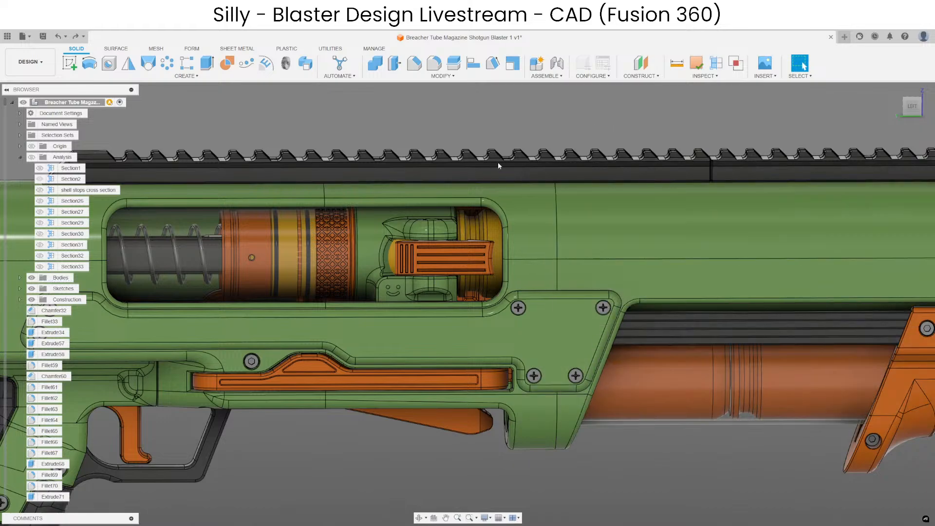
# Hide the ejection port front body to expose the bolt and chamber, and clear the selection.
pyautogui.scroll(2, 593, 199)
pyautogui.scroll(2, 560, 244)
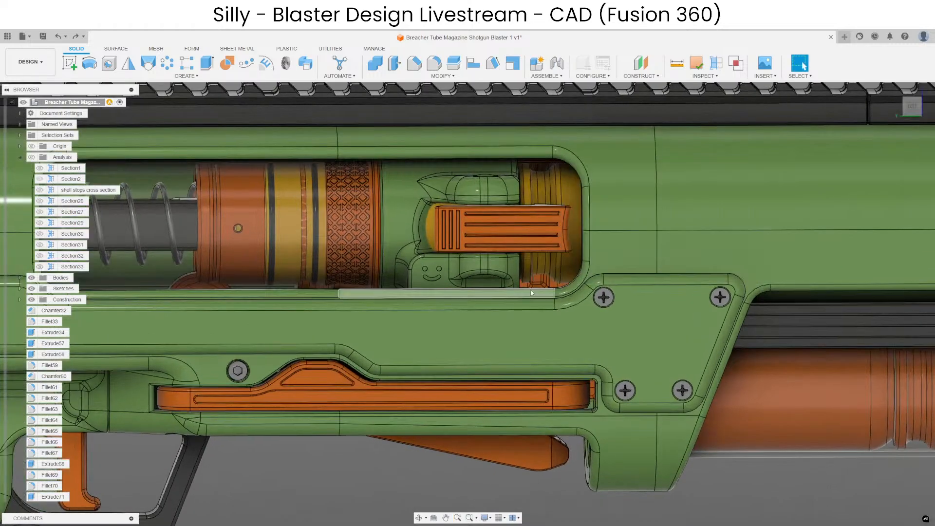
pyautogui.keyDown('shift'); pyautogui.moveTo(531, 293); pyautogui.dragTo(523, 322, button='middle'); pyautogui.keyUp('shift')
pyautogui.click(618, 260)
pyautogui.press('v')
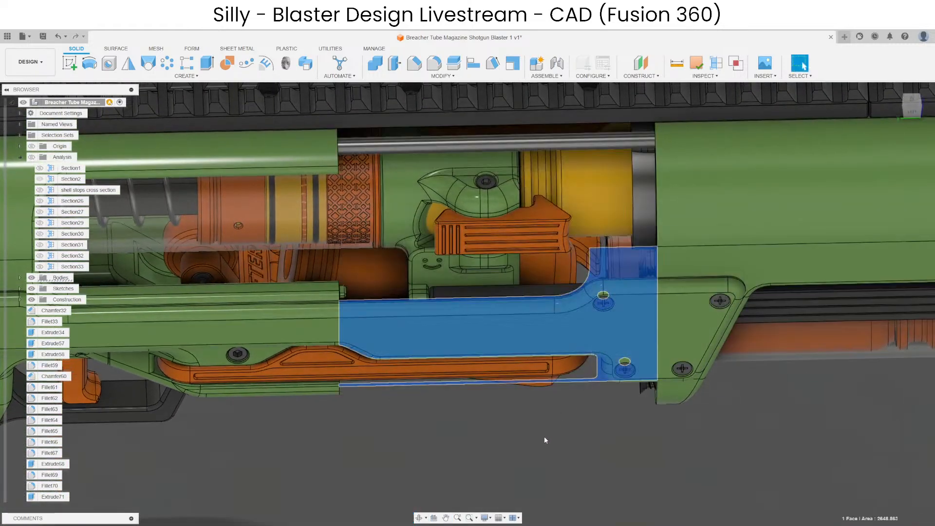
pyautogui.click(542, 438)
# Highlight the narrow vertical face beneath the orange bolt handle inside the ejection port, and clear the selection.
pyautogui.scroll(3, 514, 265)
pyautogui.click(517, 273)
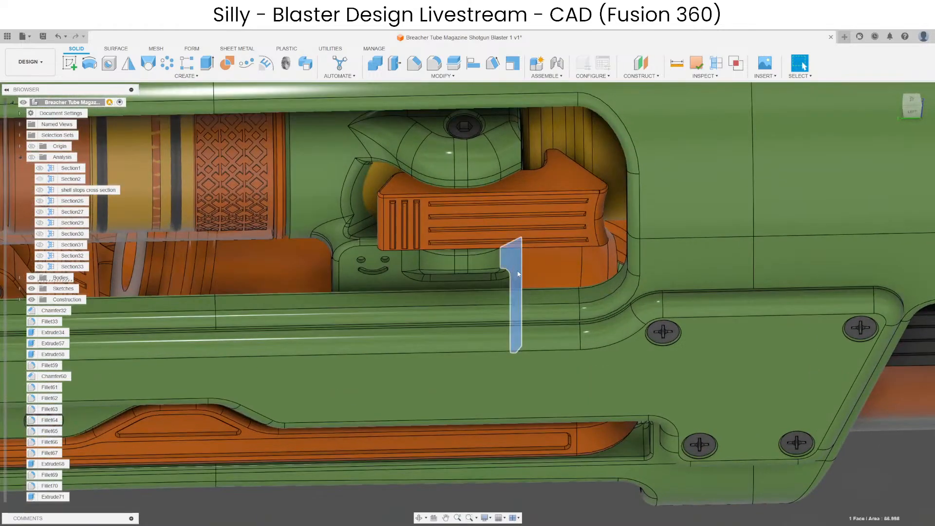
pyautogui.scroll(-5, 557, 424)
pyautogui.click(548, 443)
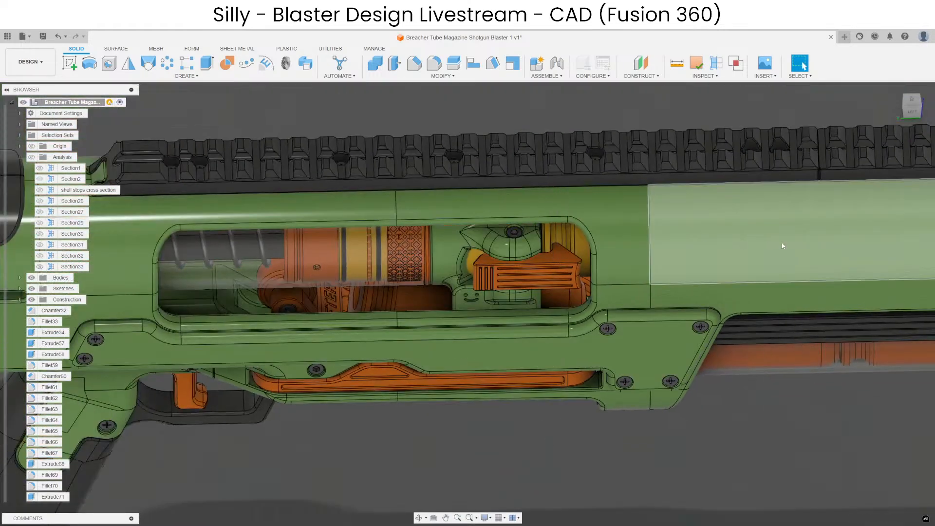
# Hide the ejection port front body, examine the end of the long rod above the chamber, and undo the hiding.
pyautogui.scroll(3, 618, 266)
pyautogui.keyDown('shift'); pyautogui.moveTo(623, 274); pyautogui.dragTo(661, 224, button='middle'); pyautogui.keyUp('shift')
pyautogui.click(630, 238)
pyautogui.scroll(-4, 628, 247)
pyautogui.press('v')
pyautogui.scroll(4, 633, 223)
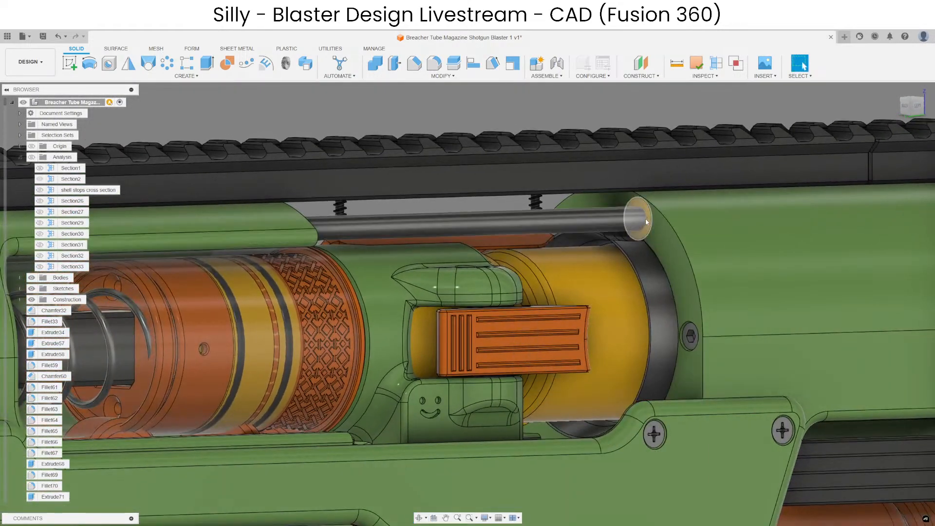
pyautogui.click(639, 203)
pyautogui.hotkey('ctrl', 'z')
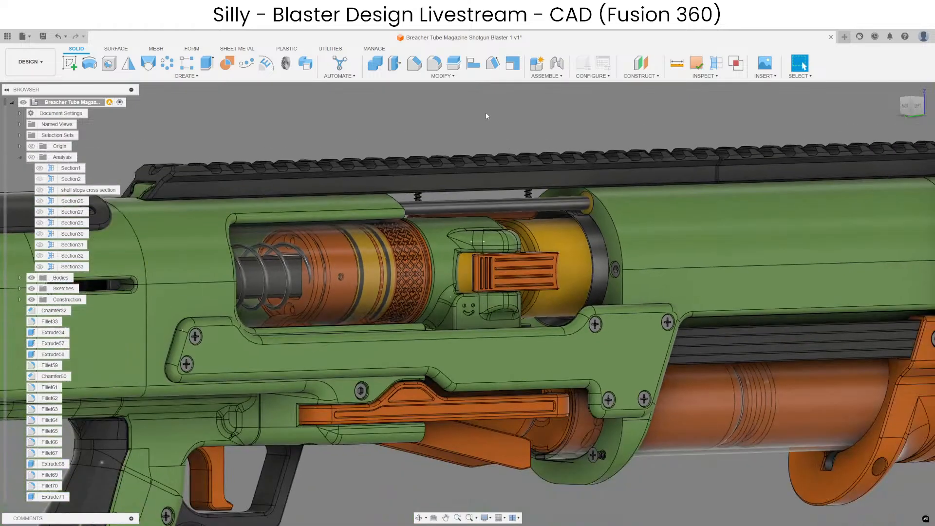
# Delete all eight construction planes, from "two part picatinny rail back" through Plane460.
pyautogui.keyDown('shift'); pyautogui.moveTo(611, 237); pyautogui.dragTo(576, 234, button='middle'); pyautogui.keyUp('shift')
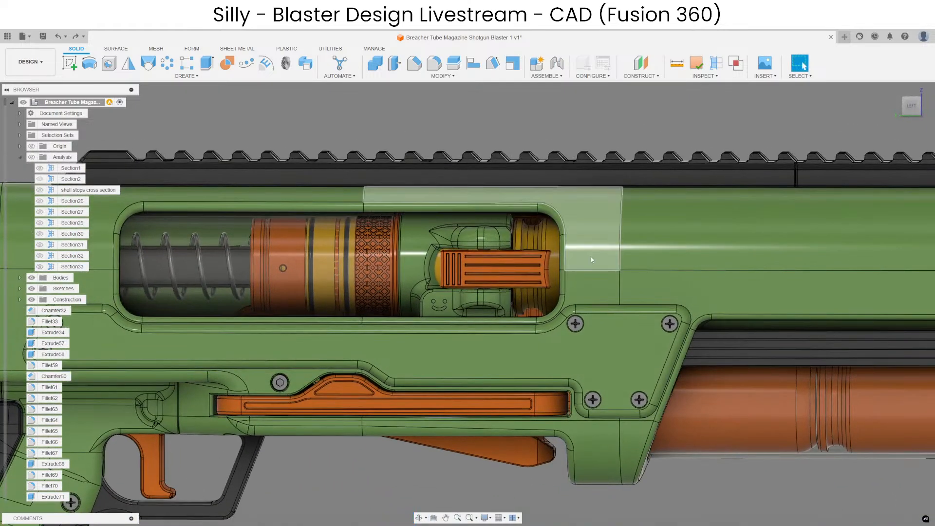
pyautogui.scroll(-4, 596, 200)
pyautogui.scroll(-3, 445, 217)
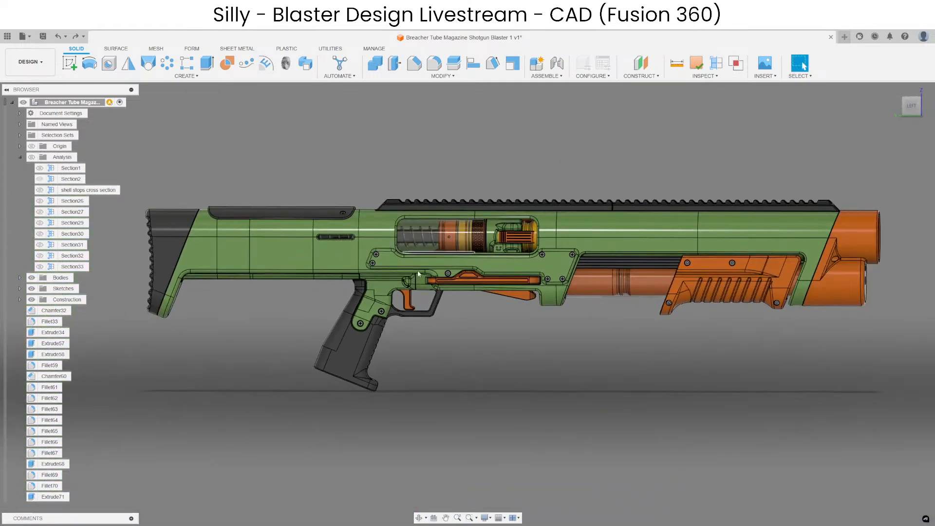
pyautogui.click(20, 300)
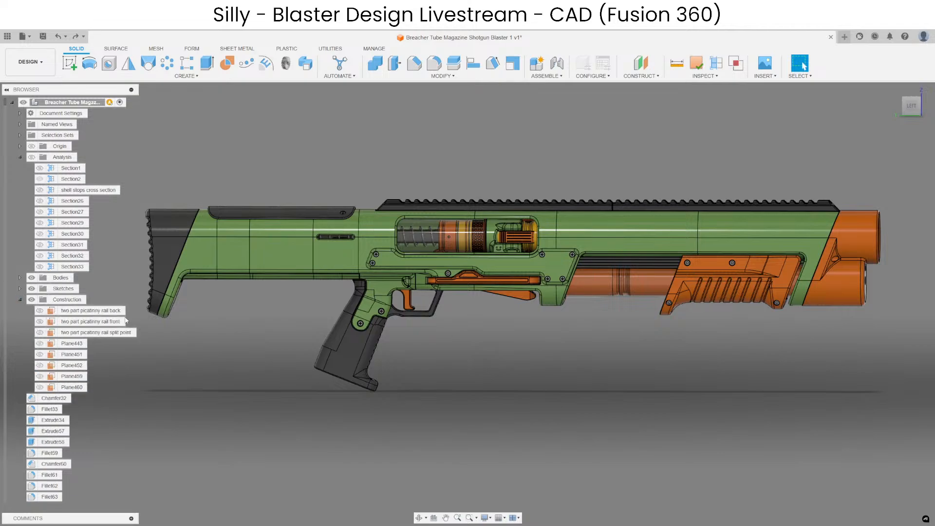
pyautogui.keyDown('shift'); pyautogui.click(71, 388); pyautogui.keyUp('shift')
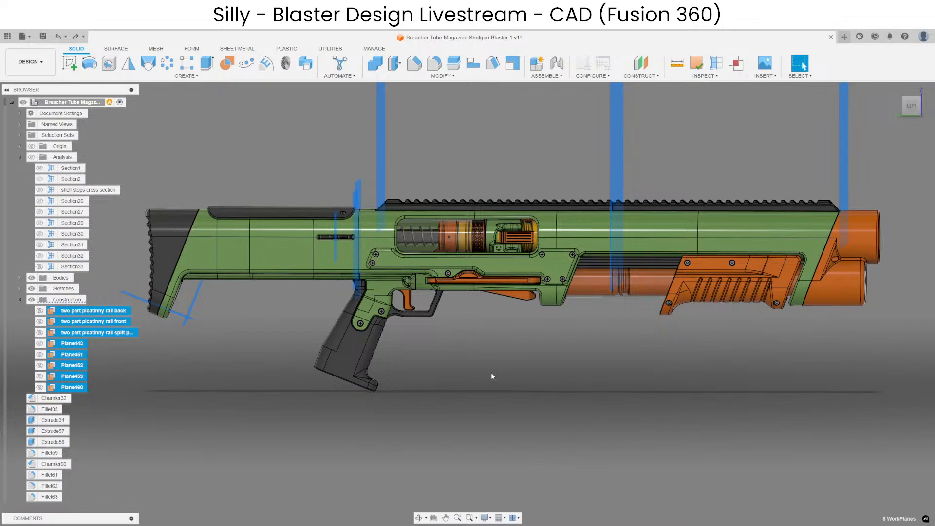
pyautogui.press('Delete')
# Look over the document's list of sketches and collapse it again.
pyautogui.click(19, 288)
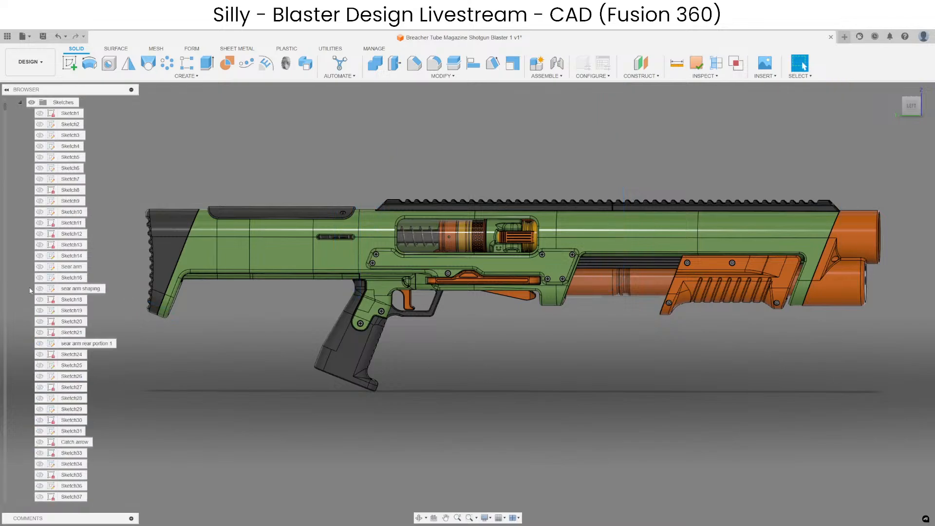
pyautogui.click(20, 103)
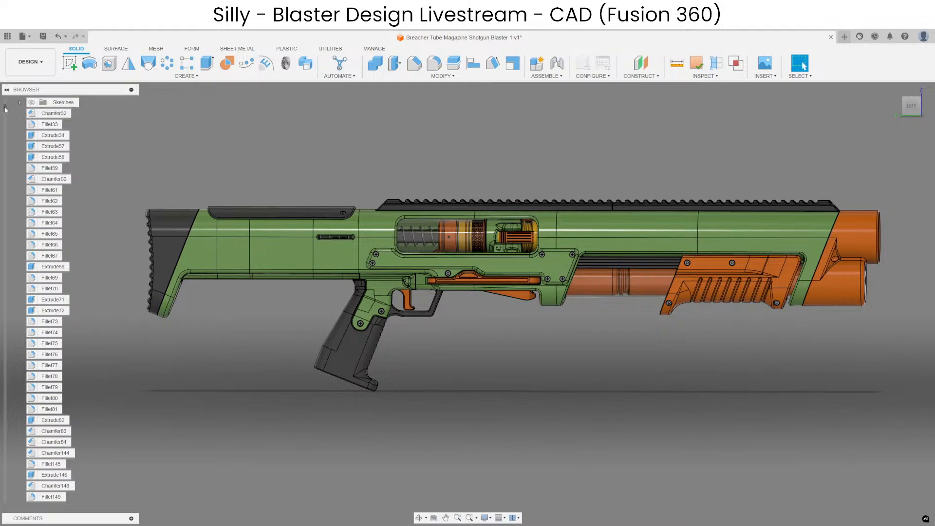
pyautogui.moveTo(6, 109); pyautogui.dragTo(50, 84)
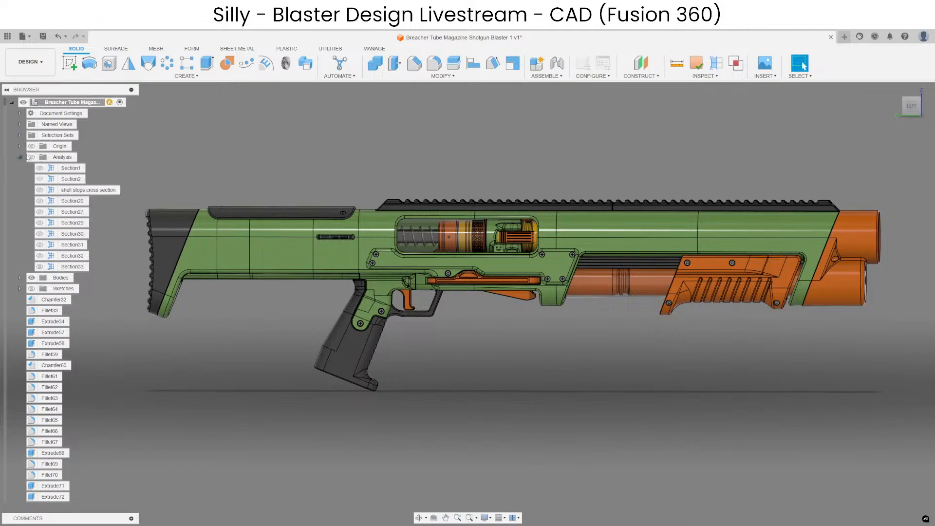
# Delete the StockButt and StockCap bodies stored in the Old bodies group.
pyautogui.click(20, 158)
pyautogui.click(20, 168)
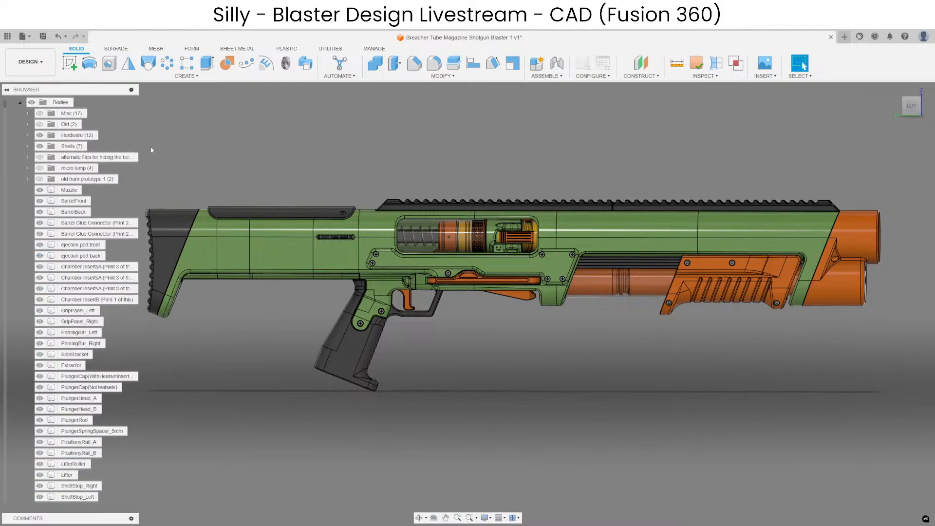
pyautogui.click(68, 123)
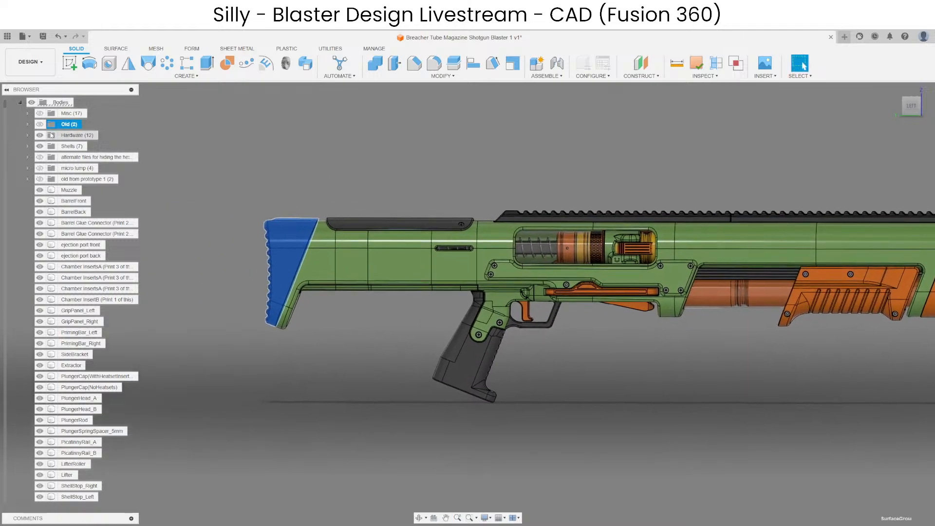
pyautogui.click(27, 125)
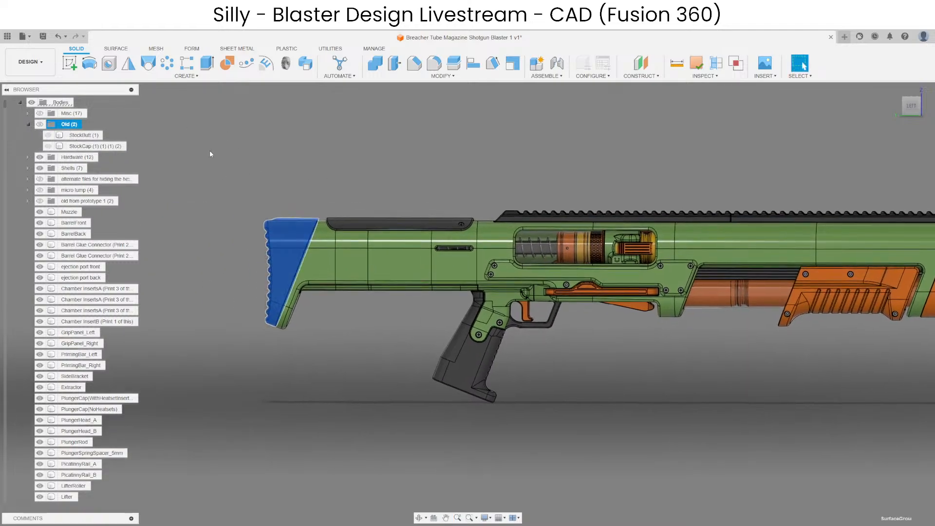
pyautogui.press('Delete')
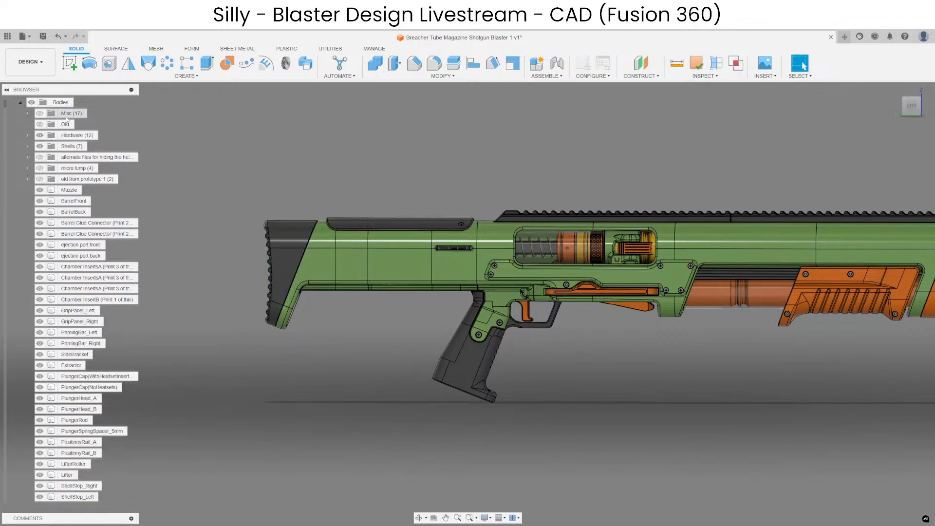
# In the Misc bodies group, locate the Smiley face bodies on the blaster, and delete Body1970 from the stock's rear end.
pyautogui.click(28, 114)
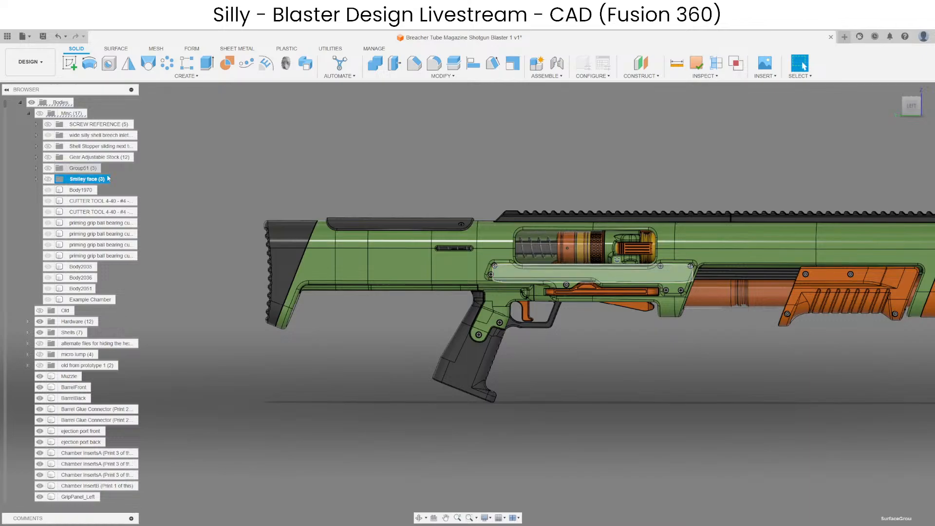
pyautogui.scroll(5, 609, 252)
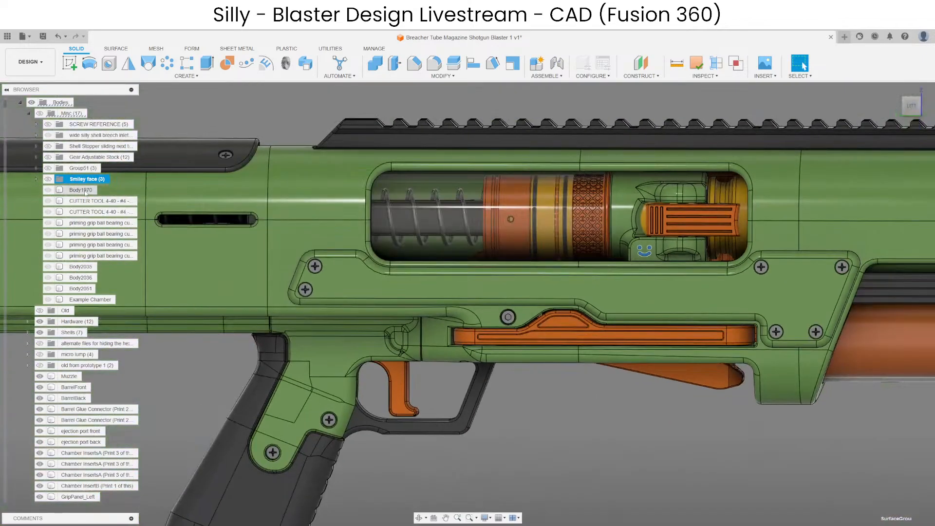
pyautogui.click(86, 192)
pyautogui.scroll(-3, 599, 240)
pyautogui.keyDown('shift'); pyautogui.moveTo(419, 209); pyautogui.dragTo(465, 241, button='middle'); pyautogui.keyUp('shift')
pyautogui.scroll(-5, 465, 240)
pyautogui.scroll(3, 540, 175)
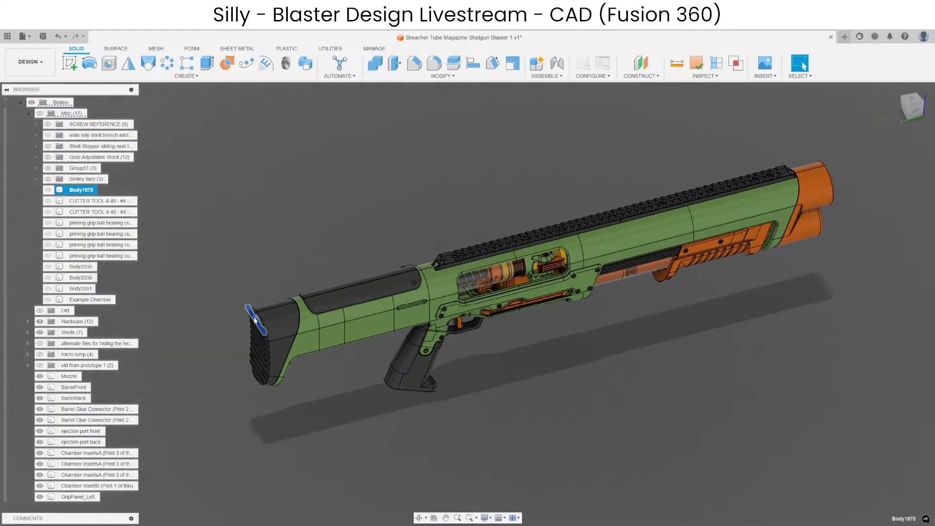
pyautogui.scroll(5, 255, 320)
pyautogui.keyDown('shift'); pyautogui.moveTo(224, 369); pyautogui.dragTo(219, 331, button='middle'); pyautogui.keyUp('shift')
pyautogui.scroll(-4, 190, 243)
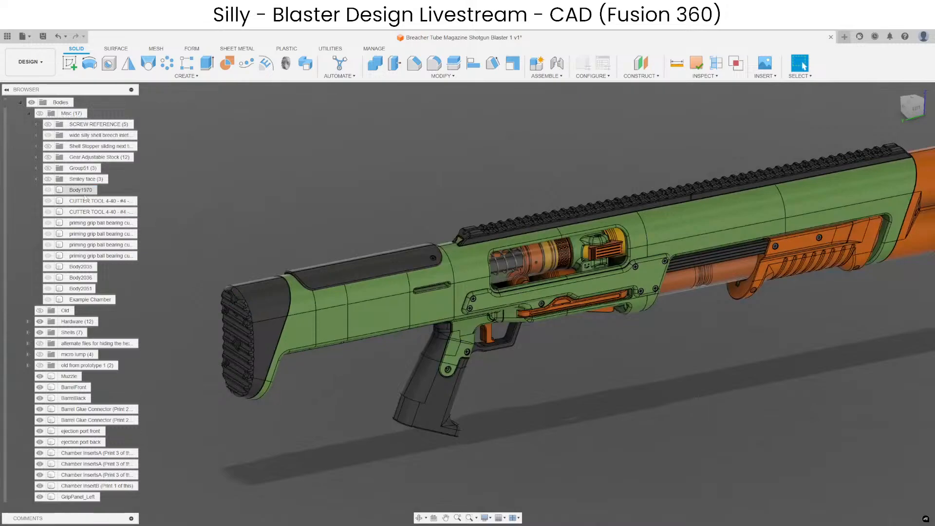
pyautogui.press('Delete')
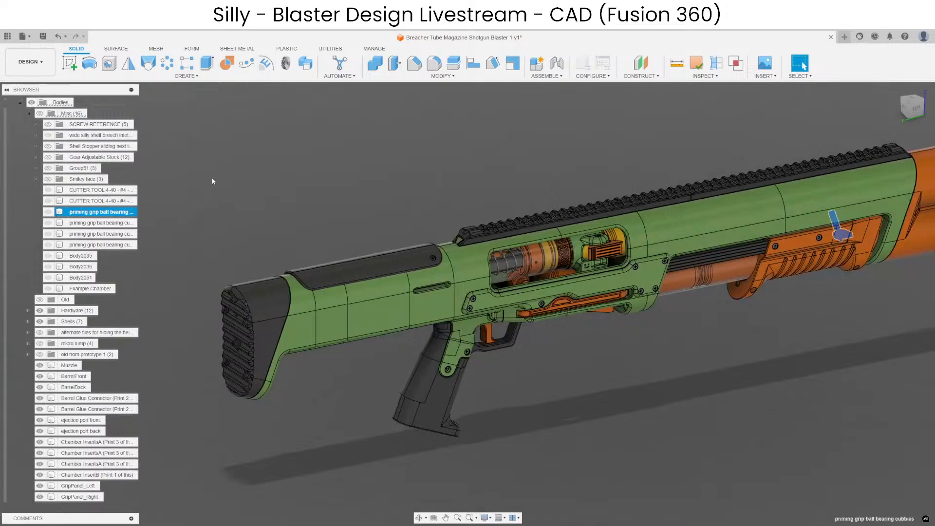
# Highlight the Misc bodies one by one, from the priming grip ball bearing cubbies to Example Chamber, locating each on the blaster.
pyautogui.press('Down')
pyautogui.press('Down')
pyautogui.press('Down')
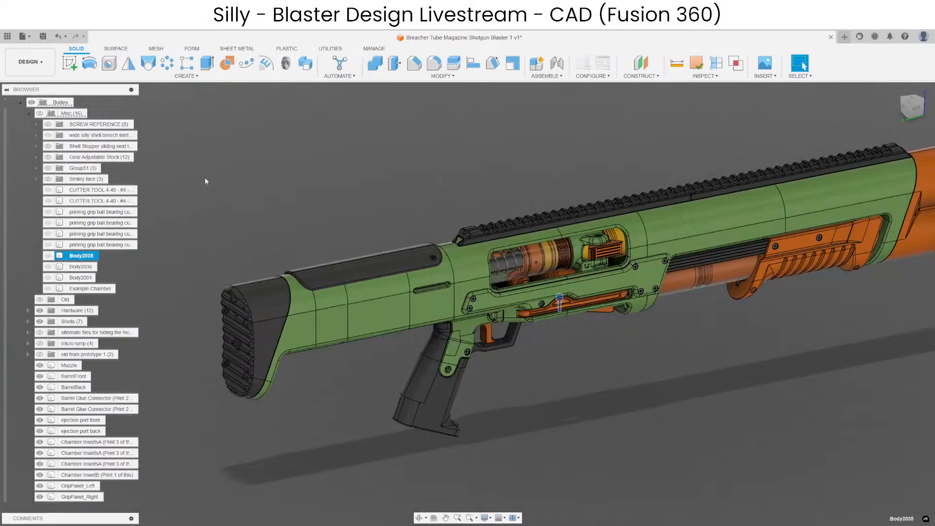
pyautogui.press('Down')
pyautogui.press('Down')
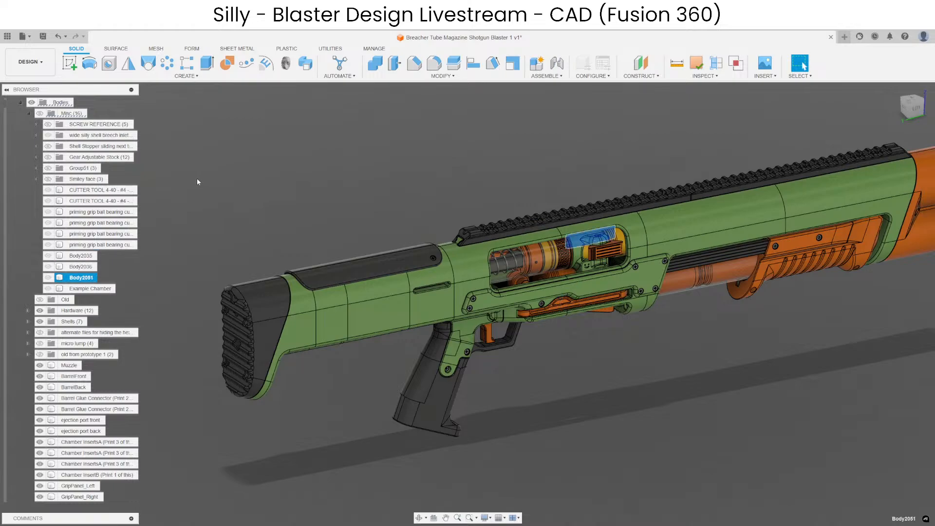
pyautogui.scroll(6, 611, 245)
pyautogui.keyDown('shift'); pyautogui.moveTo(489, 212); pyautogui.dragTo(462, 193, button='middle'); pyautogui.keyUp('shift')
pyautogui.scroll(-4, 438, 190)
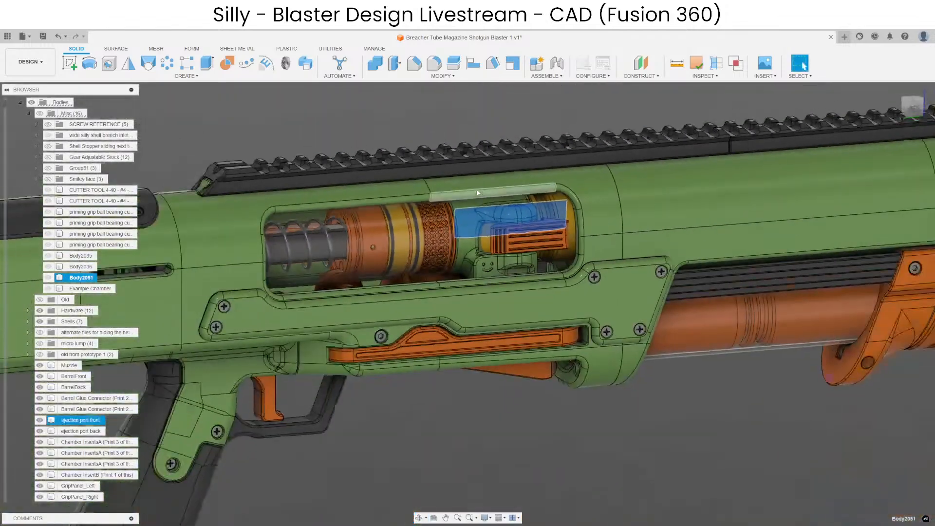
pyautogui.press('Down')
pyautogui.scroll(-5, 603, 343)
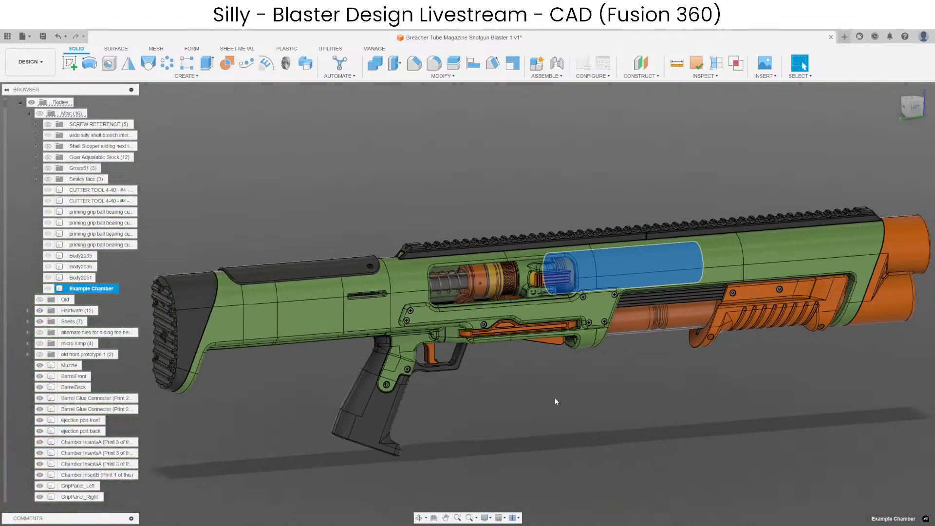
# Collapse the Misc bodies group and highlight the Shells group to locate its bodies on the blaster.
pyautogui.scroll(5, 592, 251)
pyautogui.press('Escape')
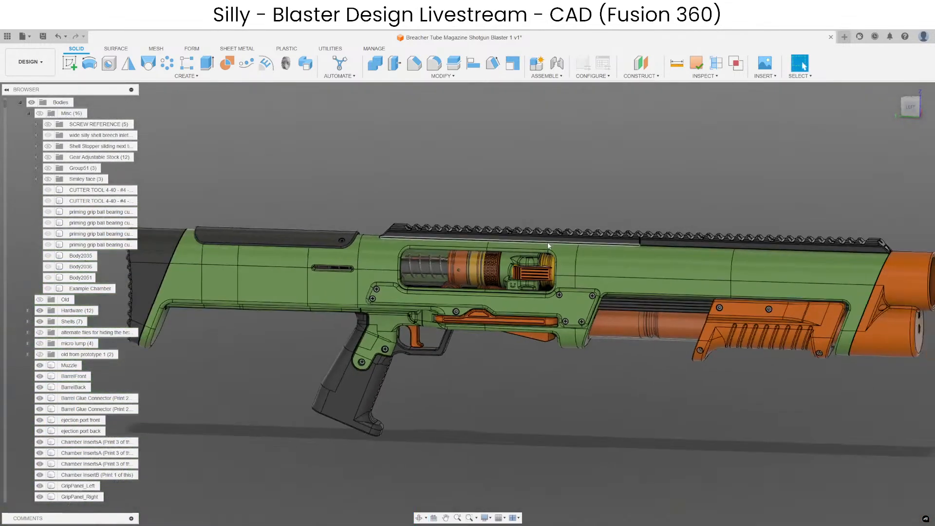
pyautogui.click(29, 115)
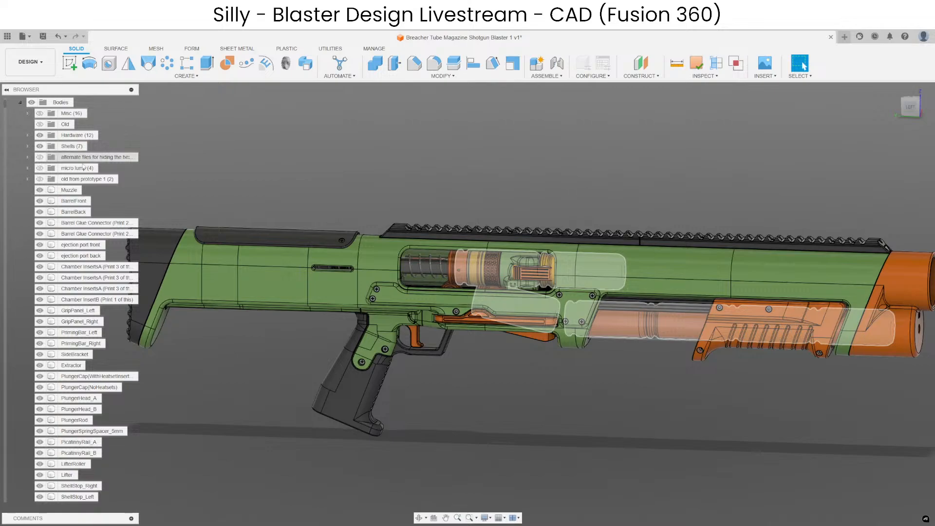
pyautogui.click(74, 147)
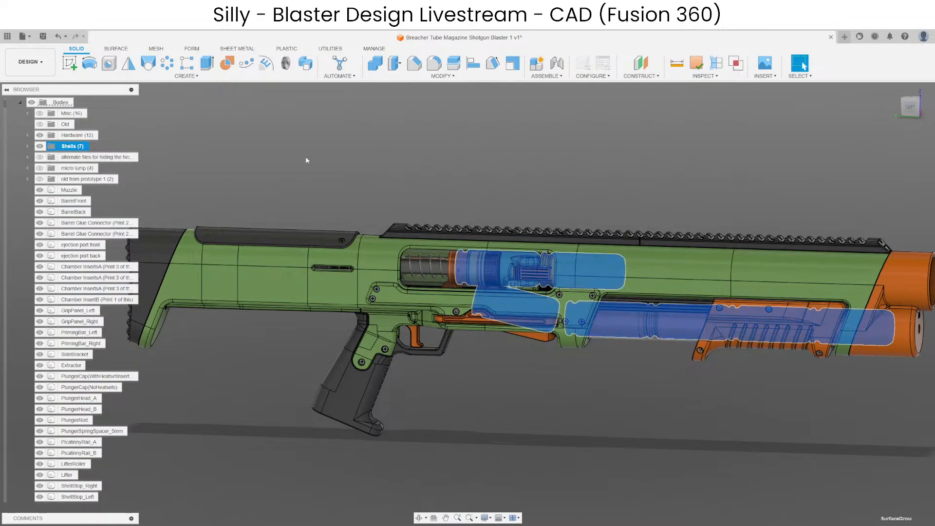
# Delete the group of alternate files for hiding the hex nut on the stock top, including its contents.
pyautogui.moveTo(236, 202); pyautogui.dragTo(164, 156, button='middle')
pyautogui.click(99, 157)
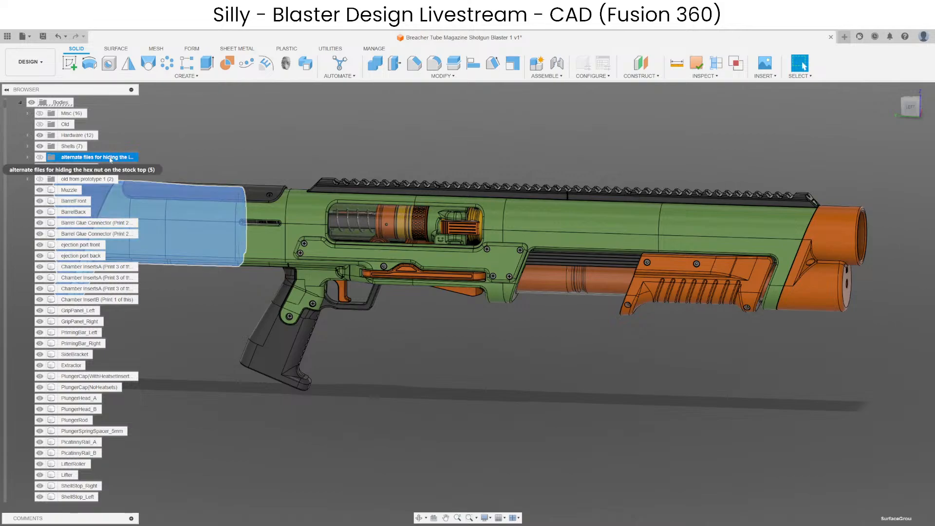
pyautogui.moveTo(282, 218); pyautogui.dragTo(560, 213, button='middle')
pyautogui.click(518, 281)
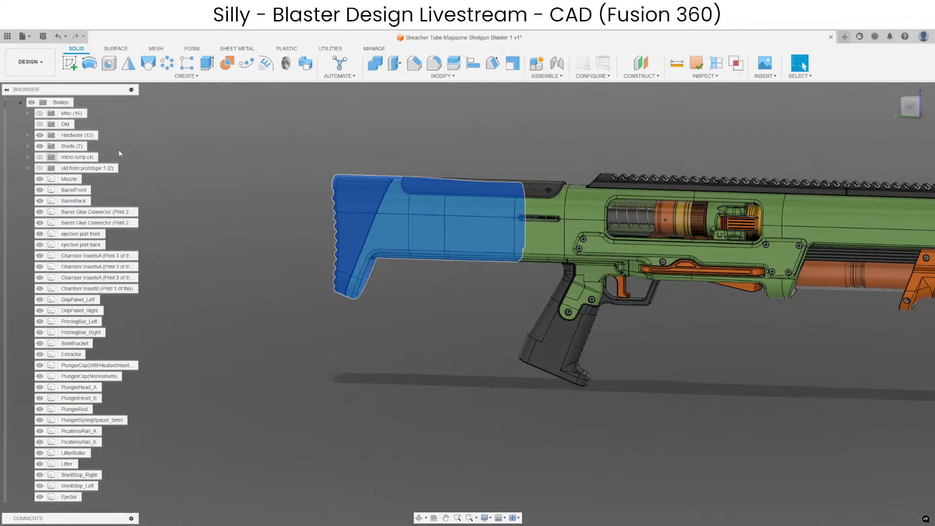
# Delete the micro lump group together with its contents.
pyautogui.click(80, 157)
pyautogui.press('Delete')
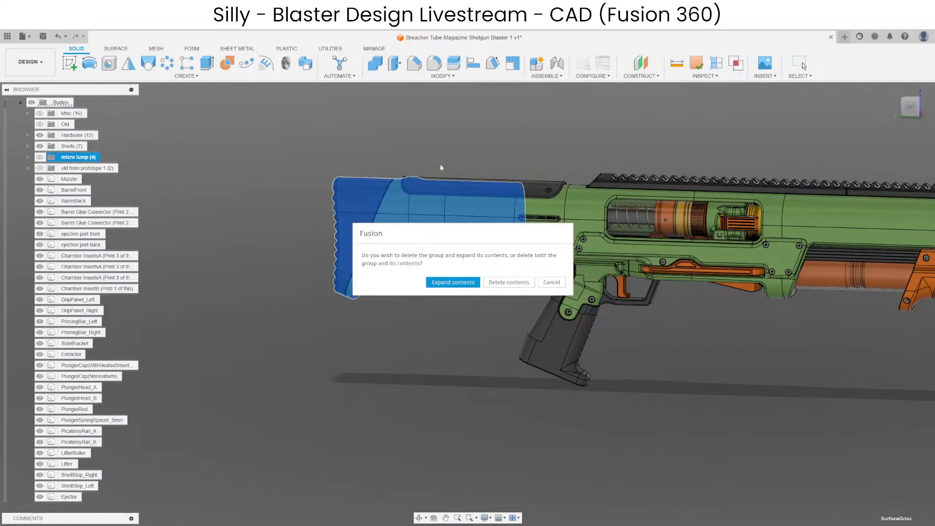
pyautogui.click(505, 283)
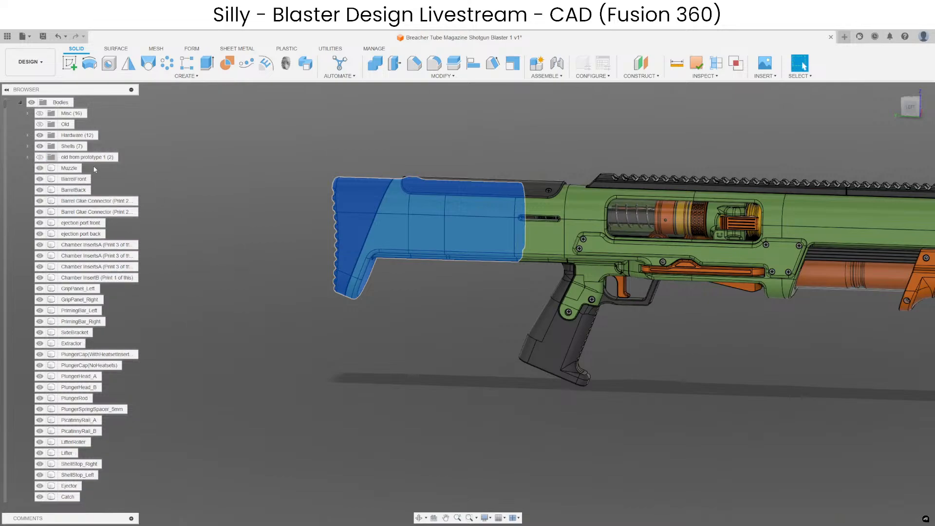
# Inspect the BoltFace and ShellStabilizer bodies in the old from prototype 1 group on the blaster, and collapse the group again.
pyautogui.click(99, 158)
pyautogui.moveTo(496, 291); pyautogui.dragTo(245, 327, button='middle')
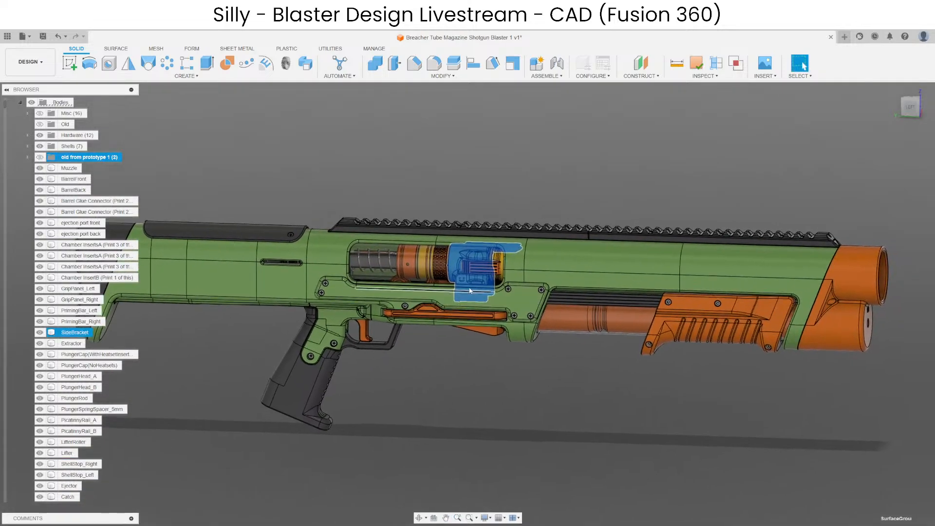
pyautogui.scroll(4, 472, 287)
pyautogui.click(29, 158)
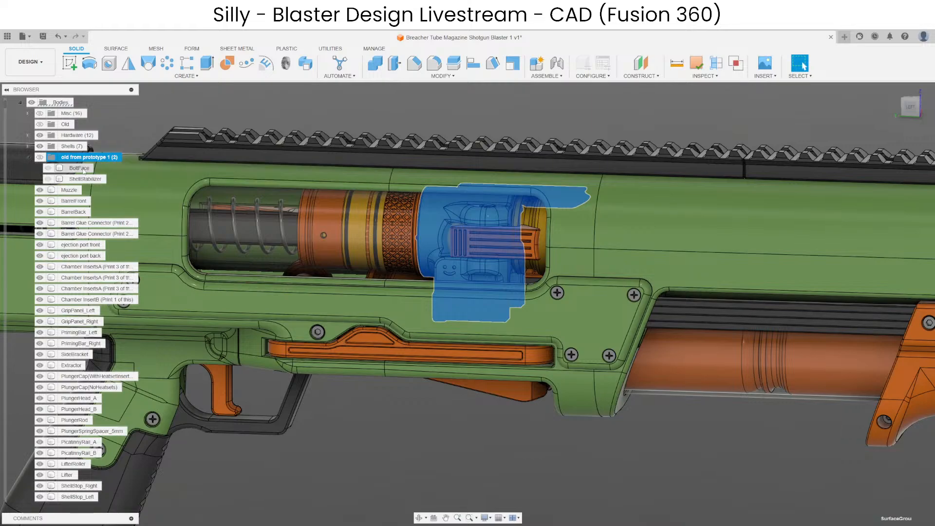
pyautogui.click(83, 169)
pyautogui.click(84, 179)
pyautogui.click(441, 431)
pyautogui.scroll(-4, 496, 234)
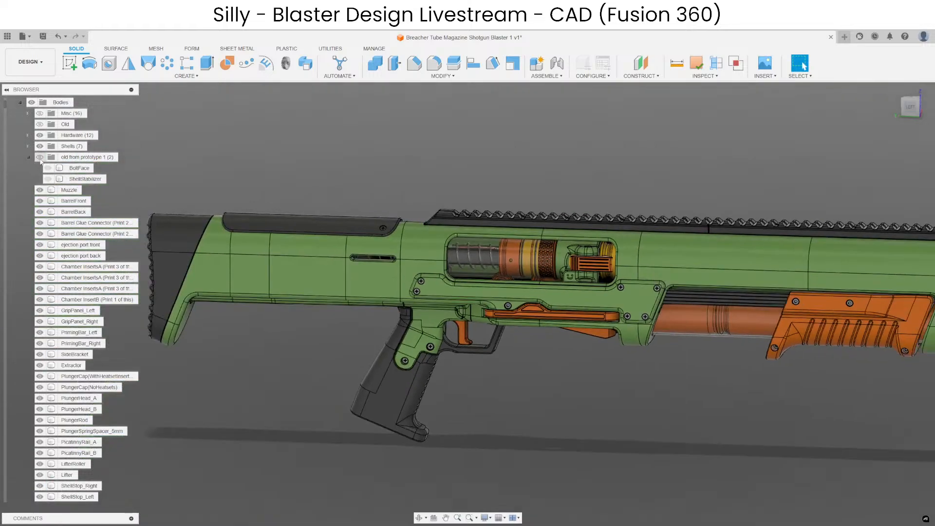
pyautogui.click(28, 158)
# Look through the remaining bodies, locating the Muzzle, Barrel Glue Connector, barrel and ejection port parts on the blaster.
pyautogui.click(69, 167)
pyautogui.scroll(-3, 70, 219)
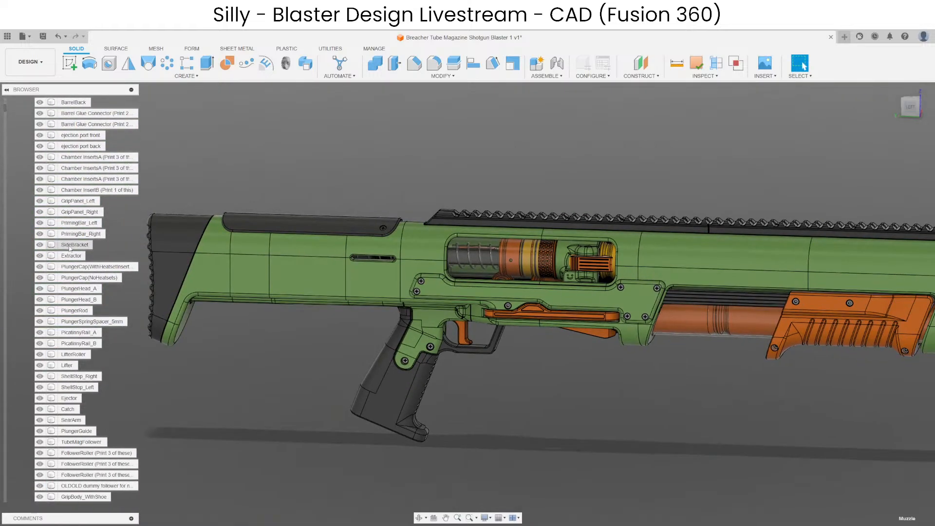
pyautogui.click(73, 157)
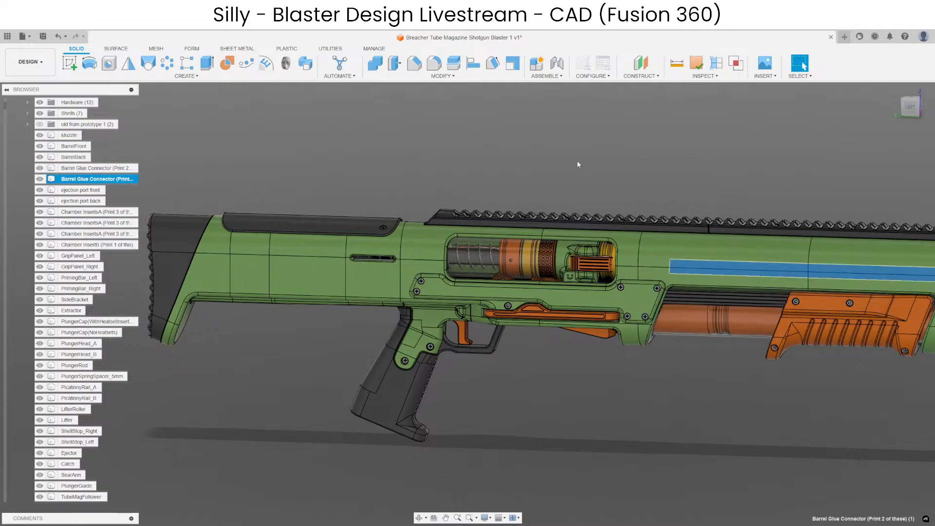
pyautogui.moveTo(697, 239); pyautogui.dragTo(548, 191, button='middle')
pyautogui.press('Escape')
pyautogui.click(457, 220)
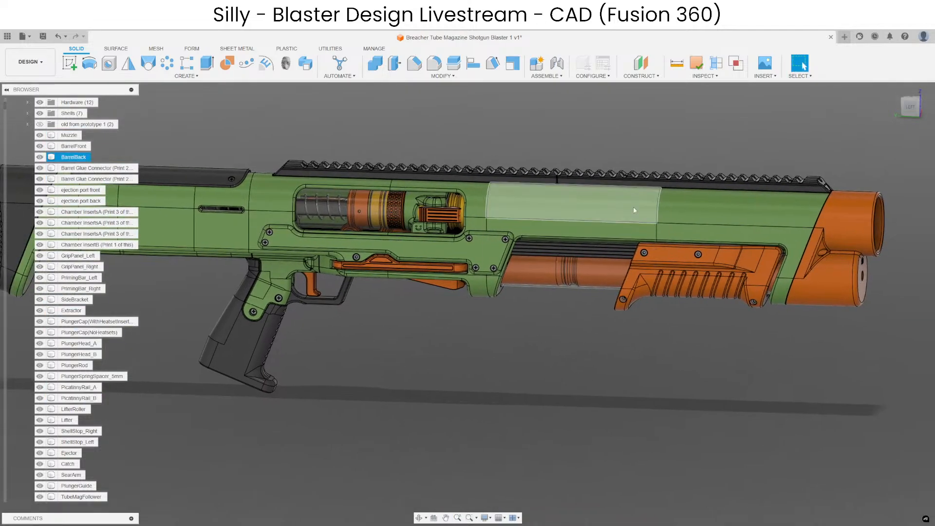
pyautogui.click(475, 241)
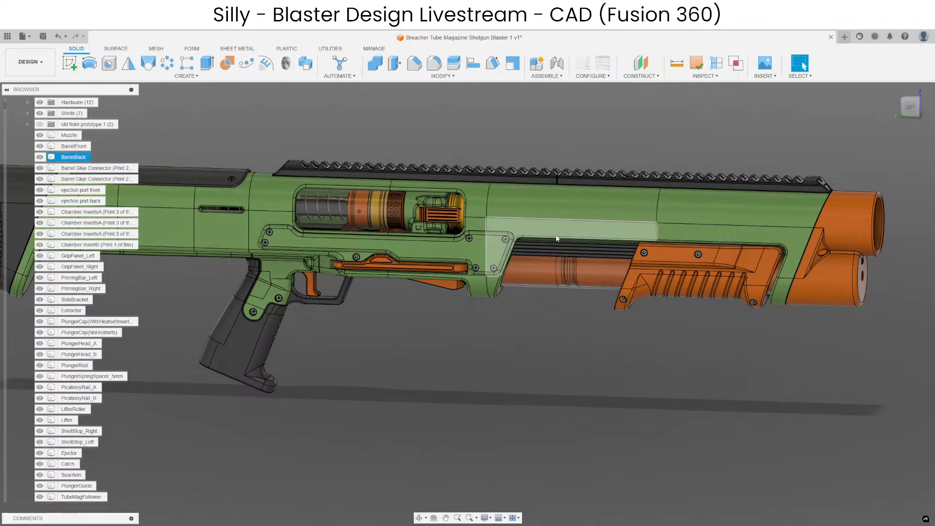
pyautogui.click(478, 271)
pyautogui.press('Escape')
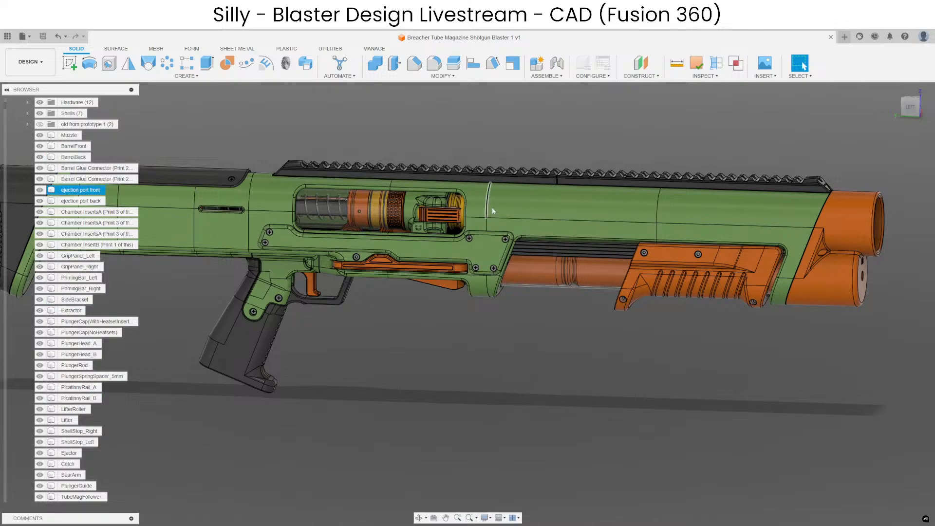
pyautogui.click(517, 208)
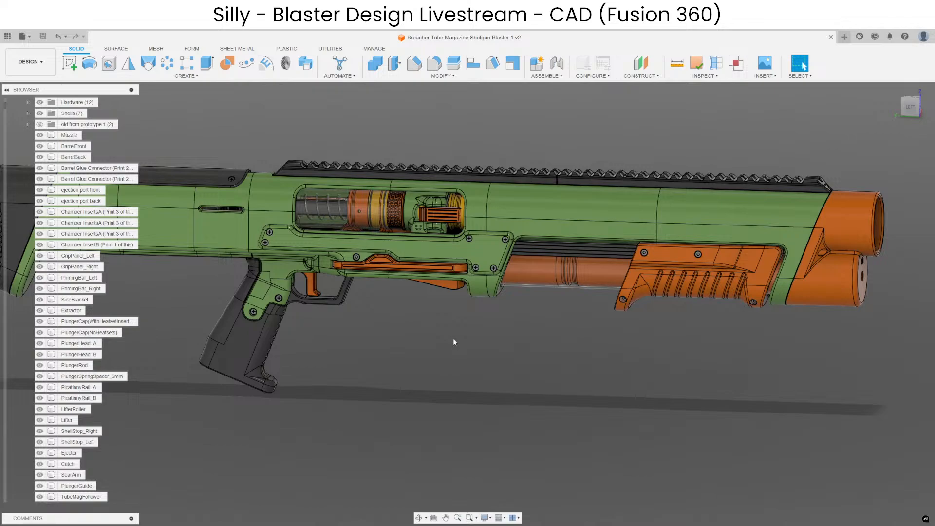
# Examine the whole blaster from the side, highlighting the cylindrical plunger tube face behind the ejection port.
pyautogui.scroll(-4, 458, 365)
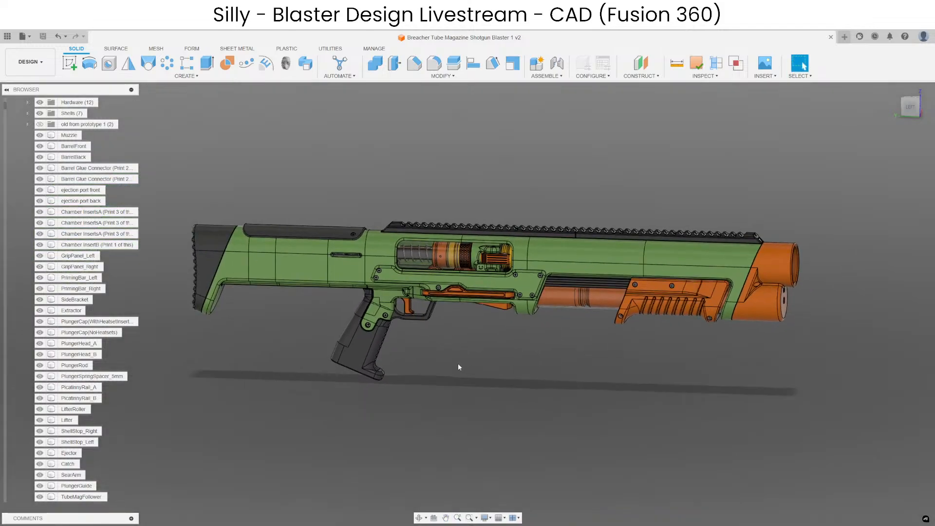
pyautogui.scroll(3, 459, 366)
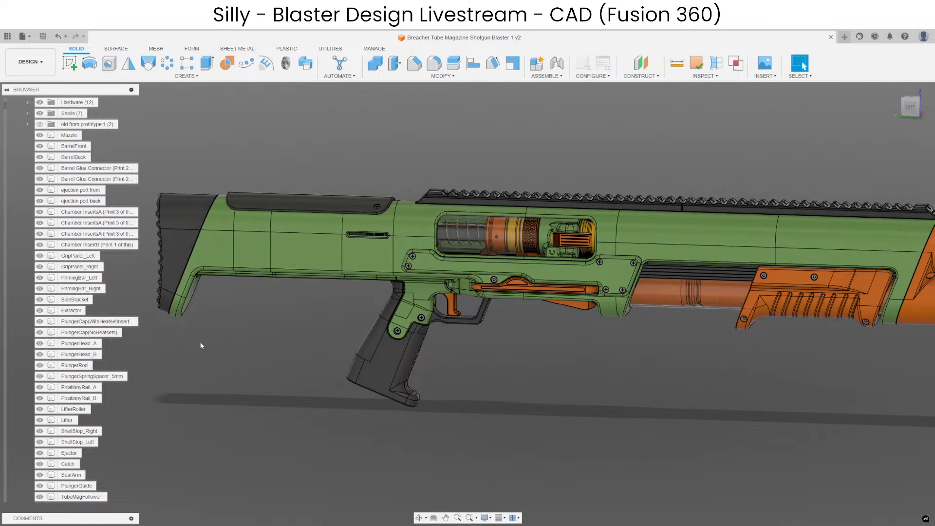
pyautogui.moveTo(570, 361); pyautogui.dragTo(642, 350, button='middle')
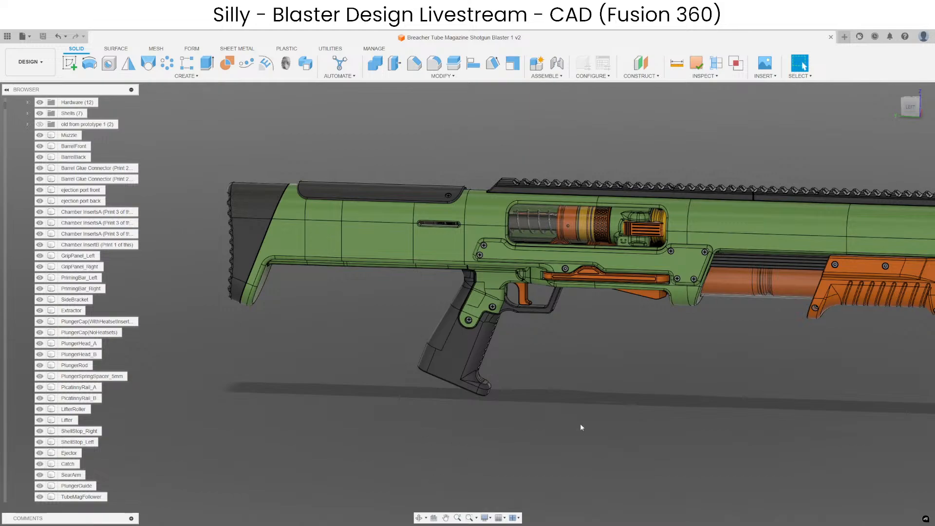
pyautogui.moveTo(580, 428); pyautogui.dragTo(476, 372, button='middle')
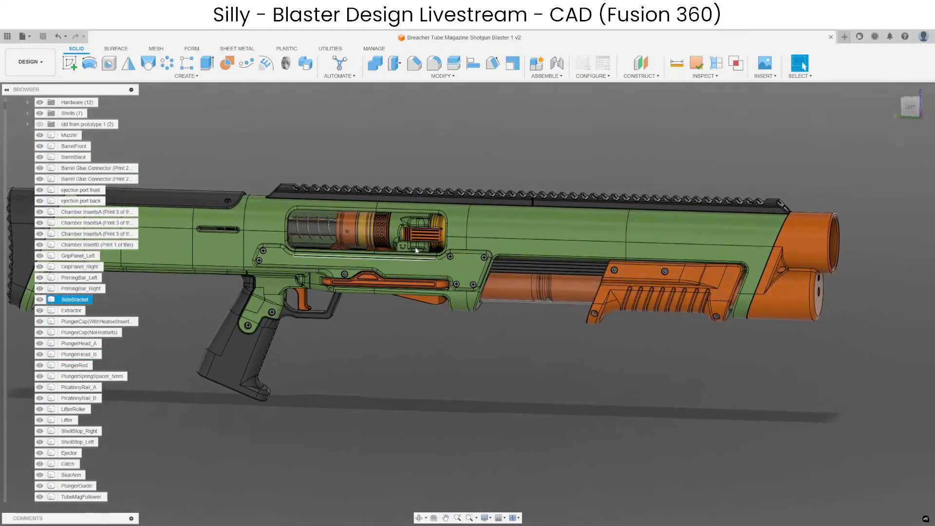
pyautogui.moveTo(541, 397); pyautogui.dragTo(636, 374, button='middle')
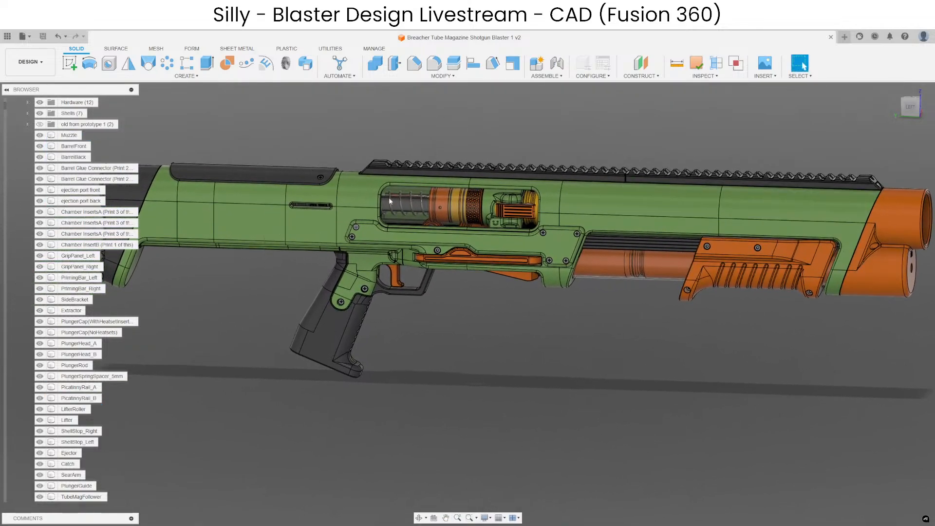
pyautogui.click(425, 205)
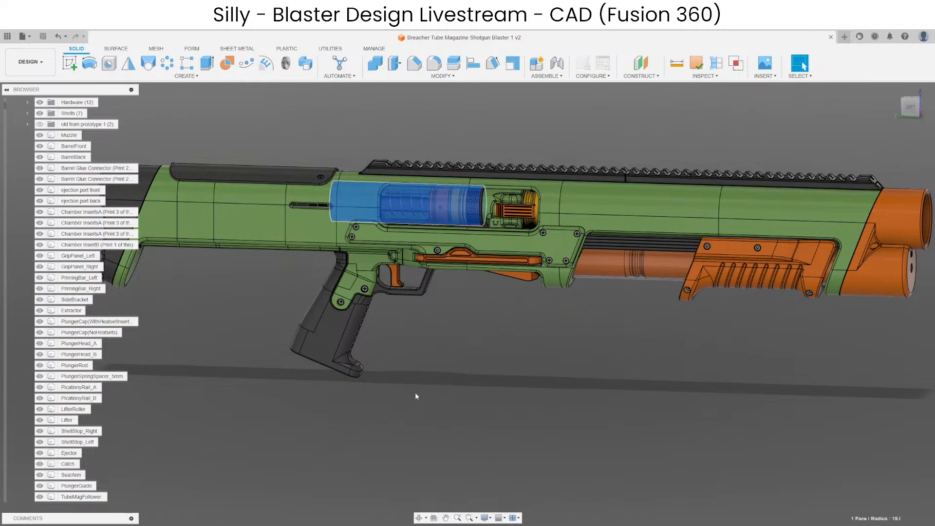
pyautogui.click(512, 337)
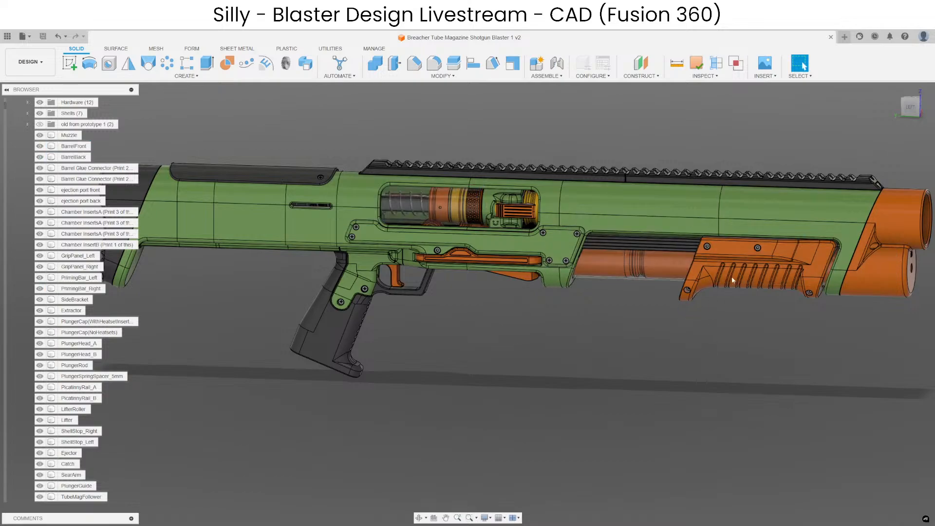
pyautogui.moveTo(663, 347); pyautogui.dragTo(644, 370, button='middle')
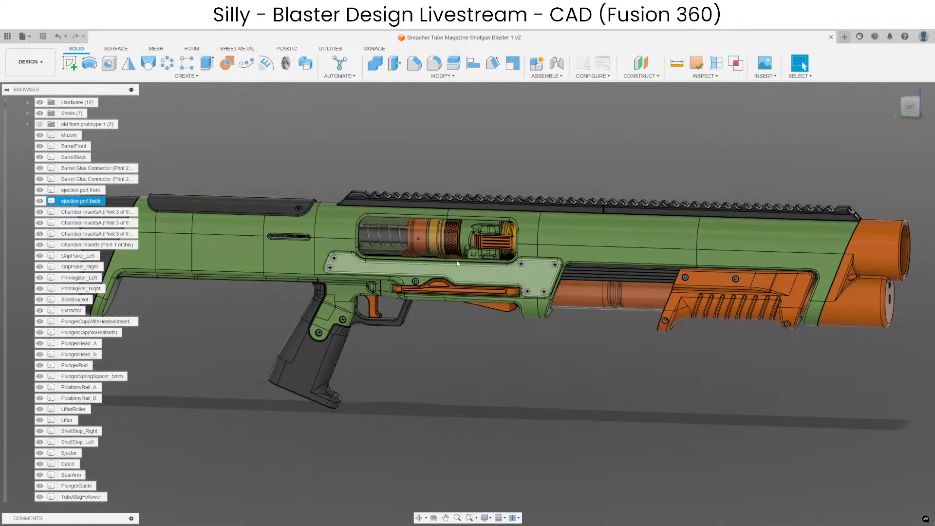
pyautogui.moveTo(481, 377); pyautogui.dragTo(499, 363, button='middle')
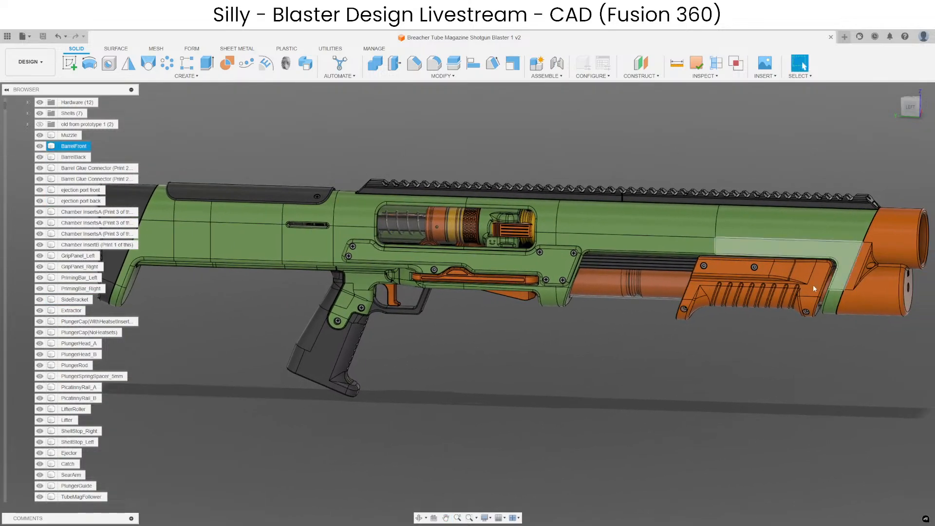
pyautogui.moveTo(647, 413); pyautogui.dragTo(629, 415, button='middle')
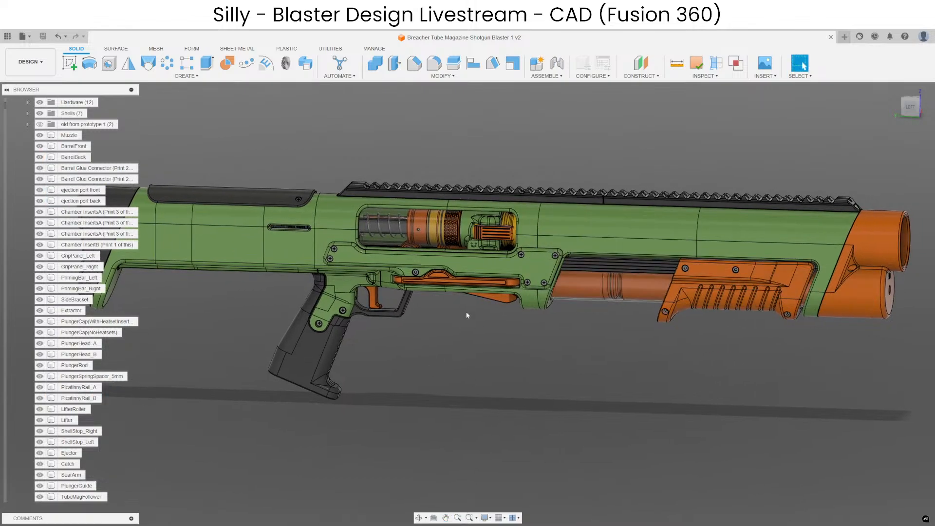
pyautogui.click(341, 226)
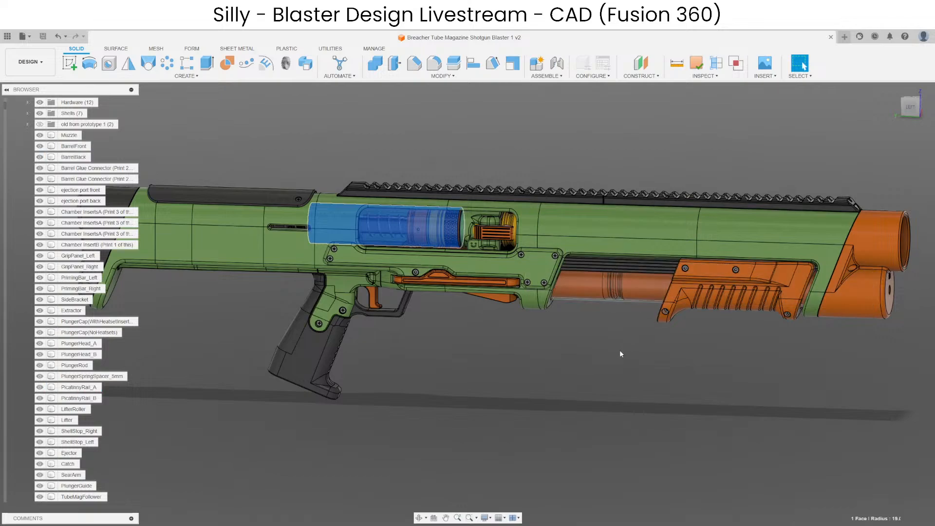
pyautogui.click(698, 348)
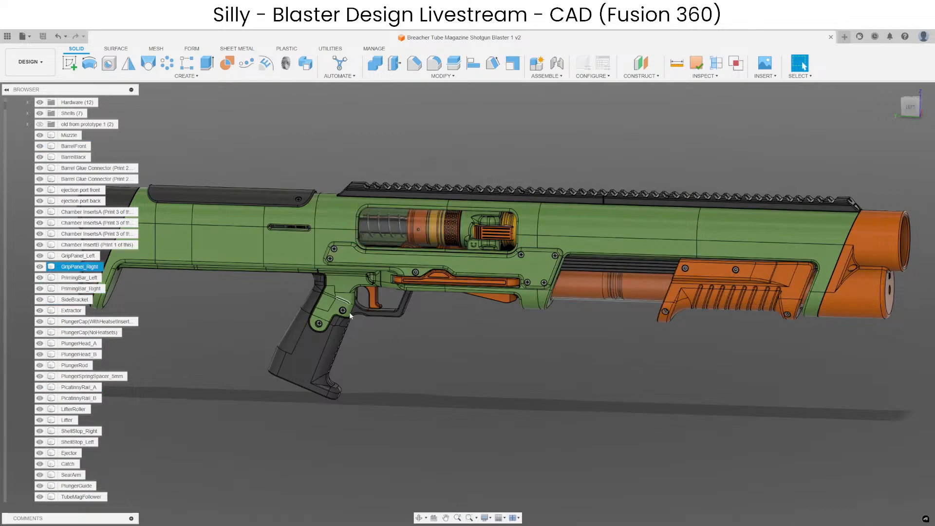
# Undo the last change to the transparent magazine tube under the barrel.
pyautogui.moveTo(453, 384); pyautogui.dragTo(488, 383, button='middle')
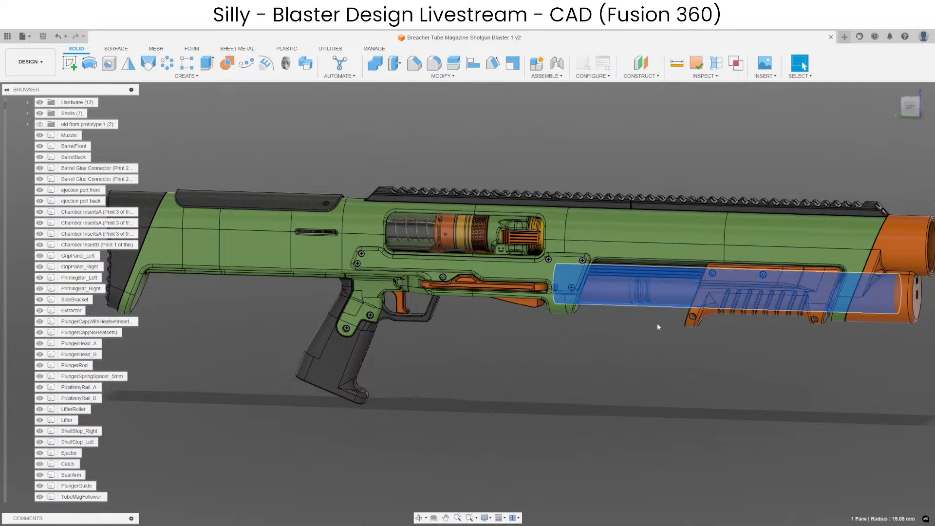
pyautogui.scroll(5, 656, 307)
pyautogui.scroll(-5, 615, 378)
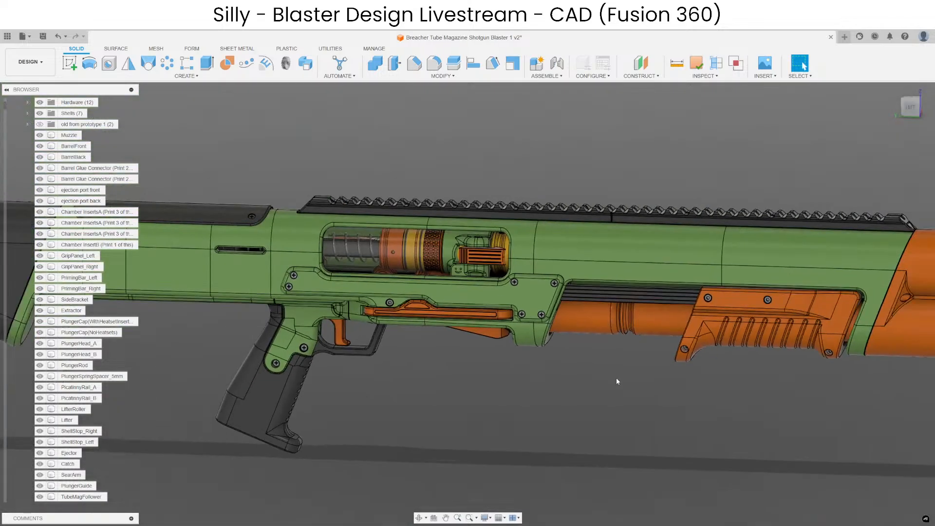
pyautogui.hotkey('ctrl', 'z')
# Examine the receiver and ejection port up close, and the full blaster from the side and front.
pyautogui.scroll(5, 542, 252)
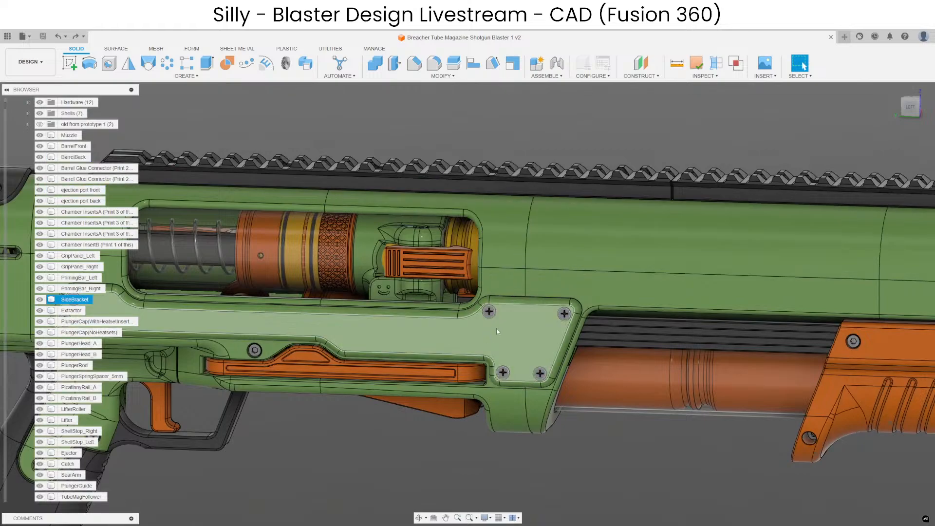
pyautogui.scroll(-3, 581, 231)
pyautogui.scroll(-2, 586, 385)
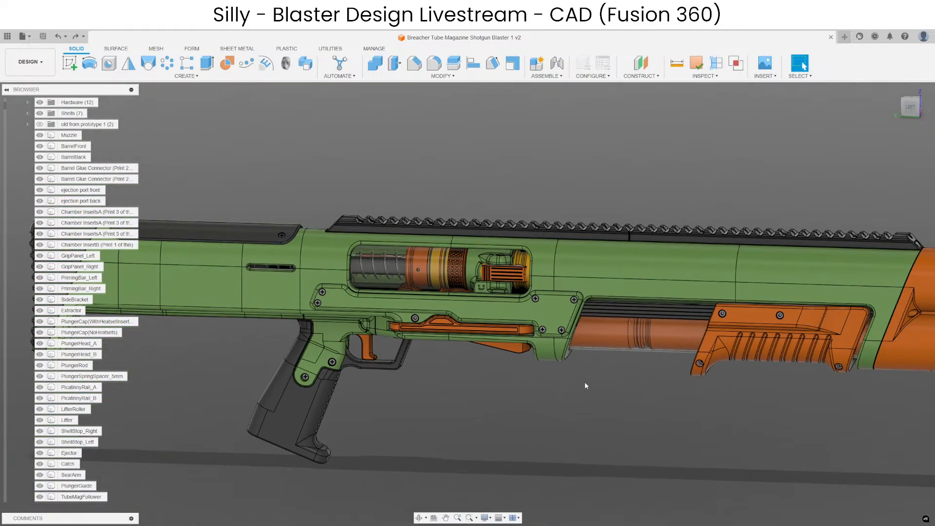
pyautogui.moveTo(540, 336); pyautogui.dragTo(519, 302, button='middle')
pyautogui.moveTo(490, 400)
pyautogui.mouseDown(button='middle')
pyautogui.moveTo(537, 379)
pyautogui.moveTo(465, 400)
pyautogui.moveTo(533, 364)
pyautogui.moveTo(476, 386)
pyautogui.moveTo(499, 384)
pyautogui.mouseUp(button='middle')
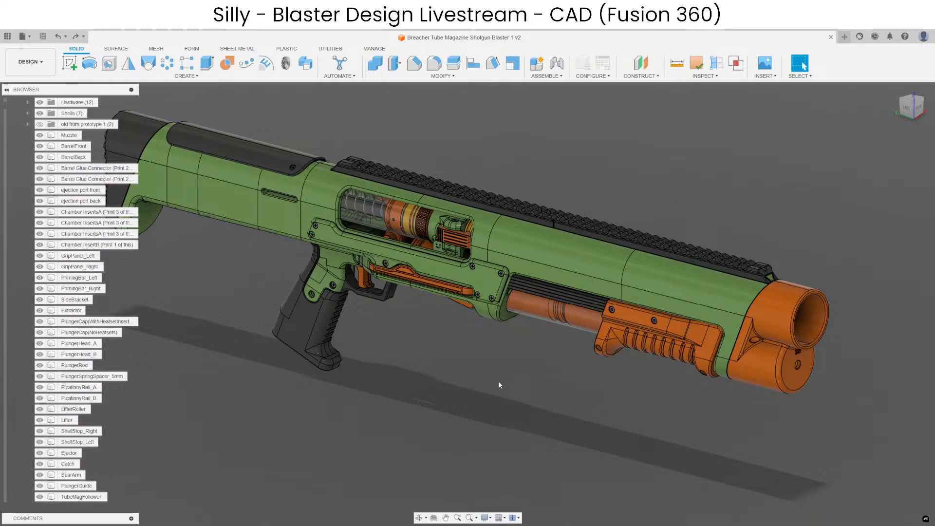
pyautogui.moveTo(407, 399); pyautogui.dragTo(395, 362, button='middle')
pyautogui.moveTo(659, 347); pyautogui.dragTo(536, 362, button='middle')
pyautogui.moveTo(472, 362); pyautogui.dragTo(647, 377, button='middle')
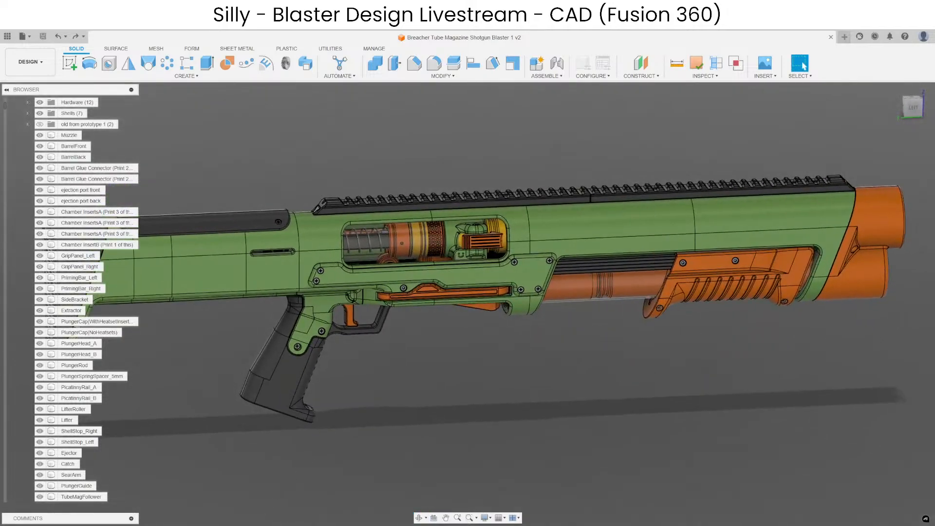
# Switch to Discord and bring up the list of planned improvements in the breacher-tube-mag-pump-action-shotgun channel.
pyautogui.click(369, 525)
pyautogui.click(543, 324)
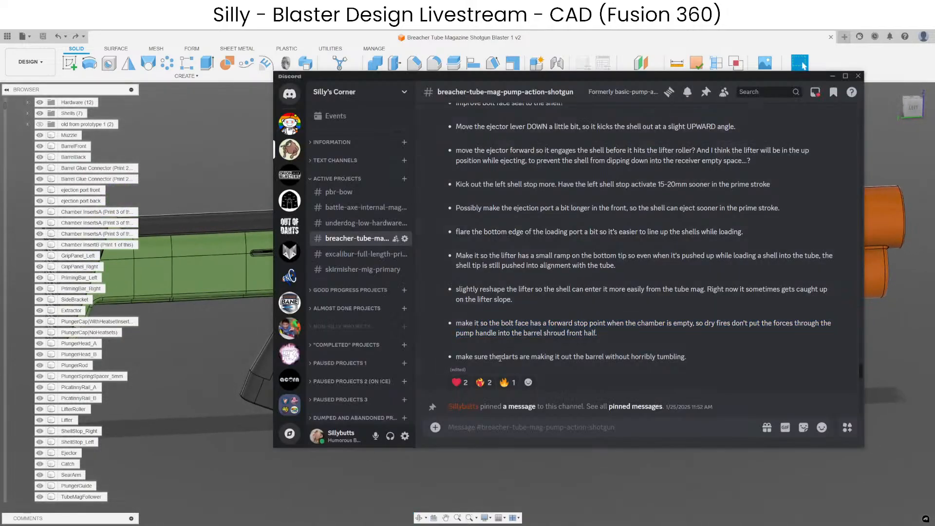
# Read through the improvement list in the Discord channel and return to the Fusion 360 model.
pyautogui.moveTo(500, 358); pyautogui.dragTo(663, 353)
pyautogui.click(649, 356)
pyautogui.scroll(3, 552, 153)
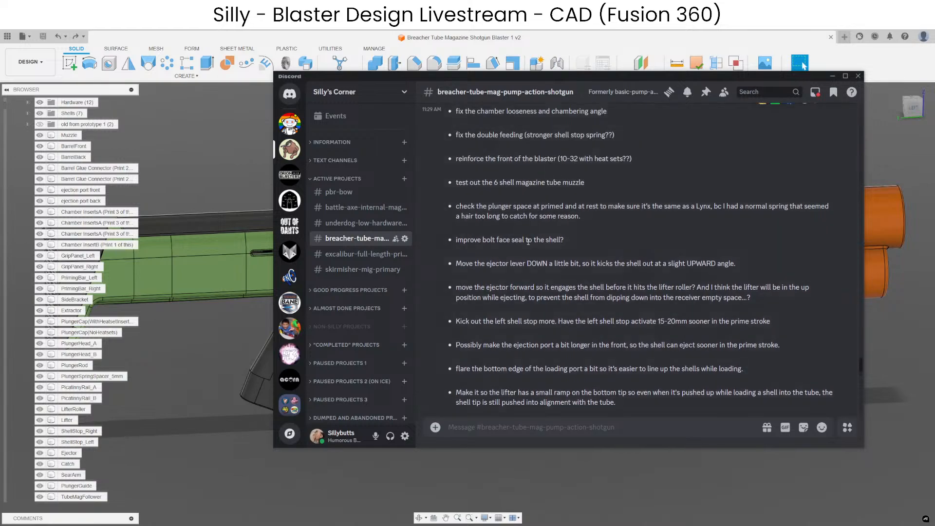
pyautogui.click(583, 478)
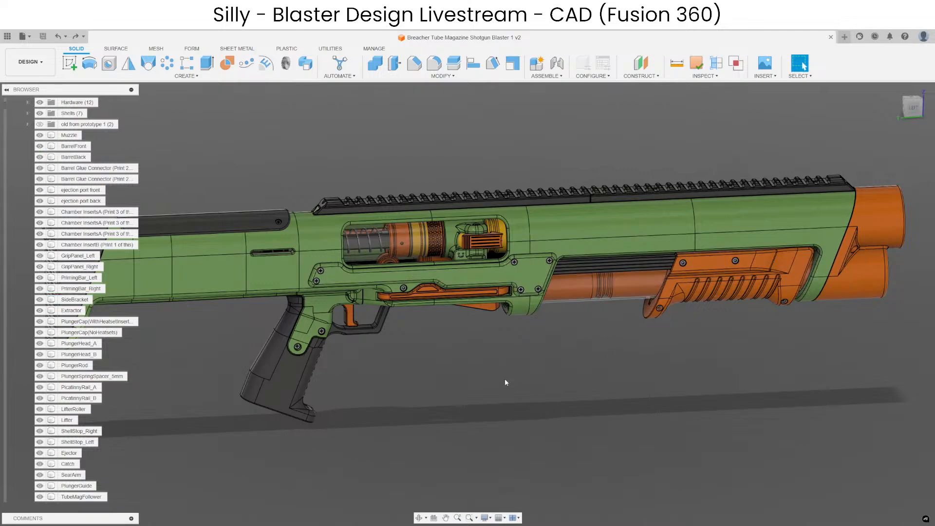
# Examine the full blaster from its left and right sides and at an angle toward the muzzle.
pyautogui.moveTo(480, 350); pyautogui.dragTo(504, 343, button='middle')
pyautogui.scroll(-1, 521, 344)
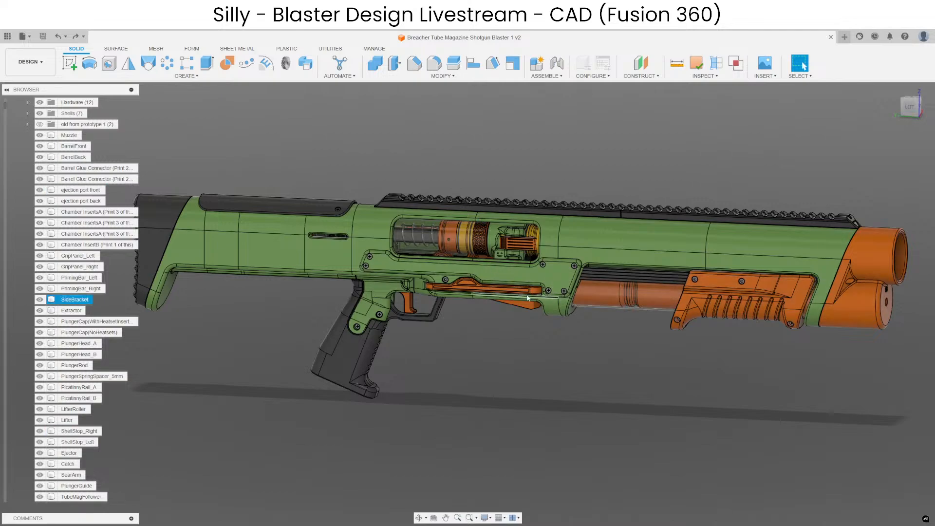
pyautogui.click(641, 306)
pyautogui.press('Escape')
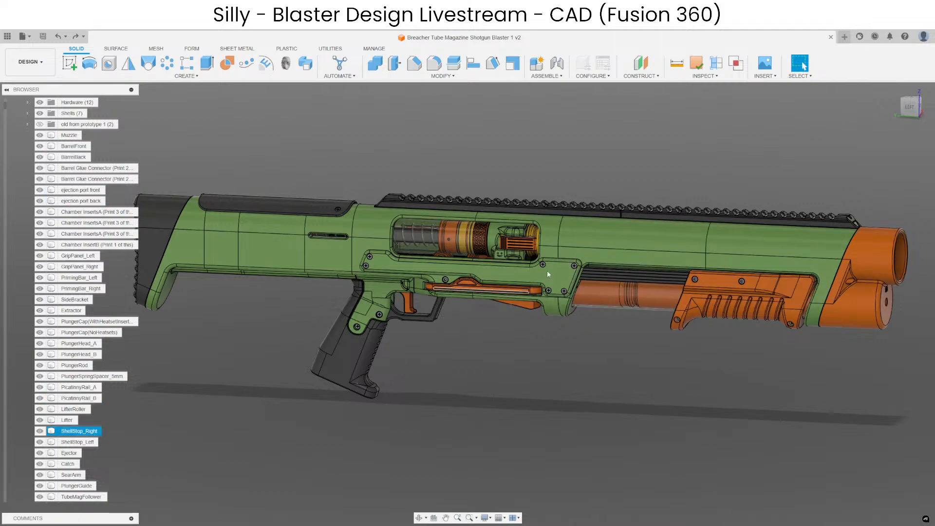
pyautogui.keyDown('shift'); pyautogui.moveTo(616, 409); pyautogui.dragTo(559, 378, button='middle'); pyautogui.keyUp('shift')
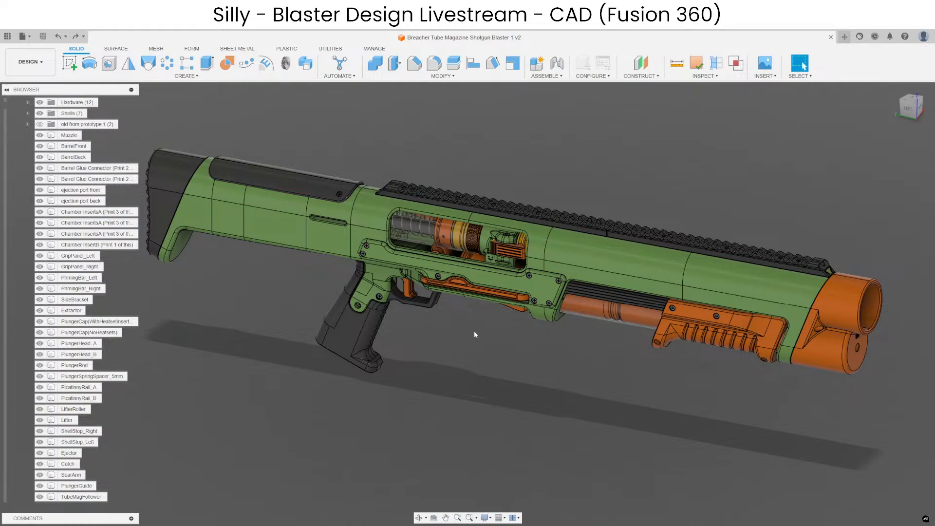
pyautogui.moveTo(535, 376); pyautogui.dragTo(657, 371, button='middle')
pyautogui.moveTo(719, 348); pyautogui.dragTo(649, 361, button='middle')
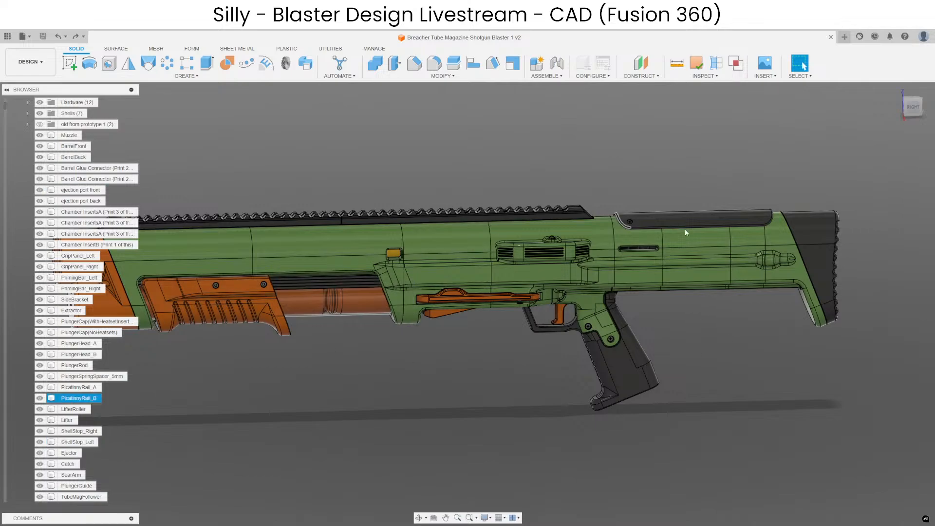
pyautogui.keyDown('shift'); pyautogui.moveTo(493, 356); pyautogui.dragTo(563, 347, button='middle'); pyautogui.keyUp('shift')
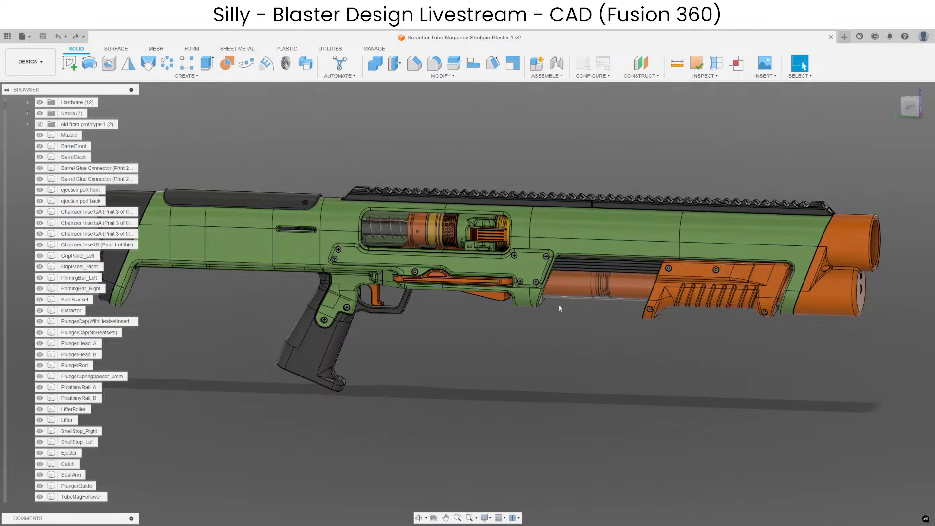
pyautogui.moveTo(539, 345); pyautogui.dragTo(579, 311, button='middle')
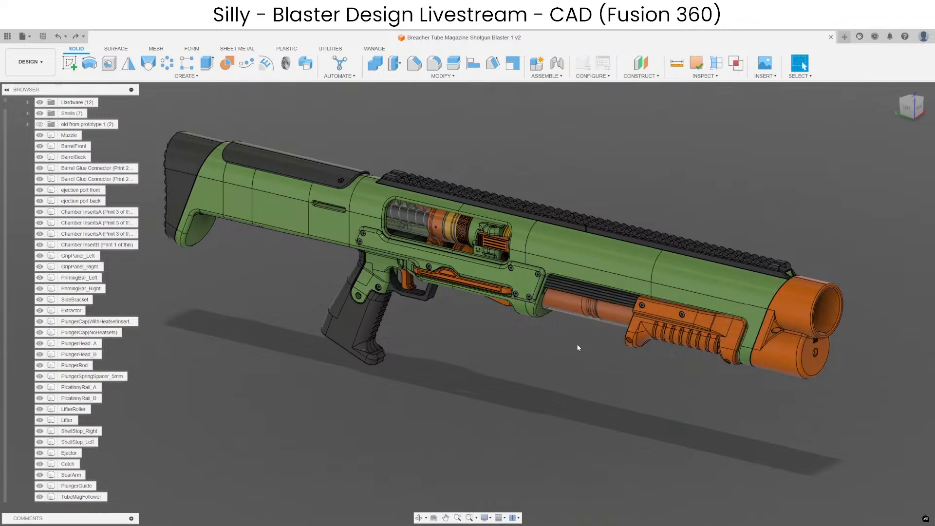
pyautogui.scroll(2, 512, 247)
pyautogui.click(511, 247)
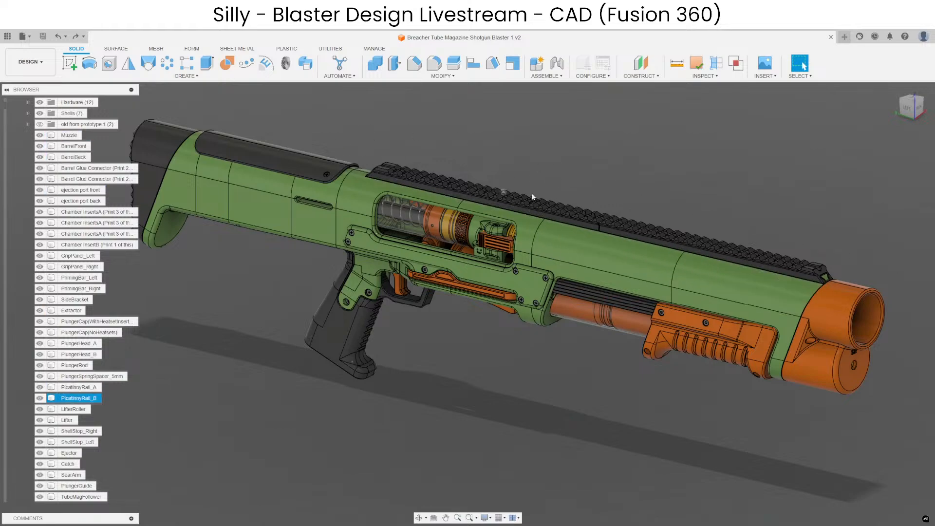
pyautogui.moveTo(547, 377)
pyautogui.mouseDown(button='middle')
pyautogui.moveTo(522, 354)
pyautogui.moveTo(524, 366)
pyautogui.moveTo(547, 358)
pyautogui.moveTo(539, 378)
pyautogui.moveTo(596, 376)
pyautogui.moveTo(554, 373)
pyautogui.mouseUp(button='middle')
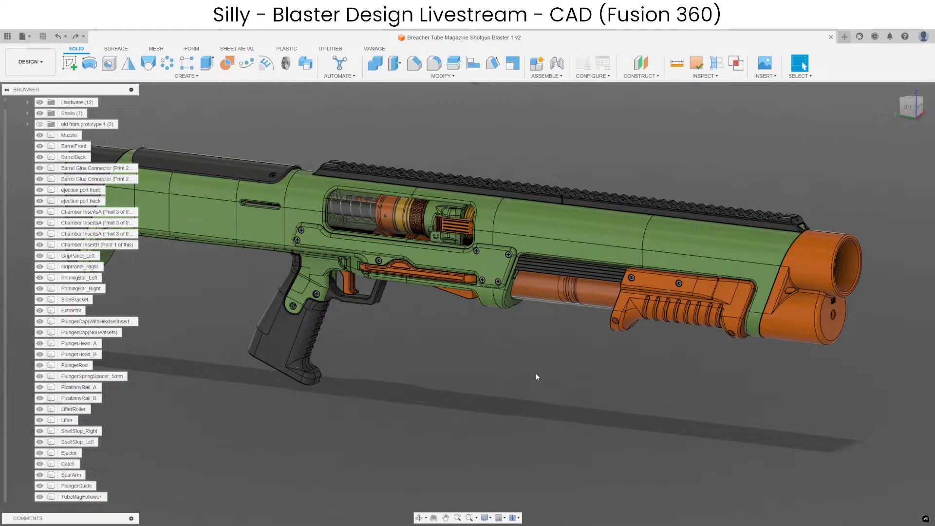
pyautogui.moveTo(534, 388); pyautogui.dragTo(547, 396, button='middle')
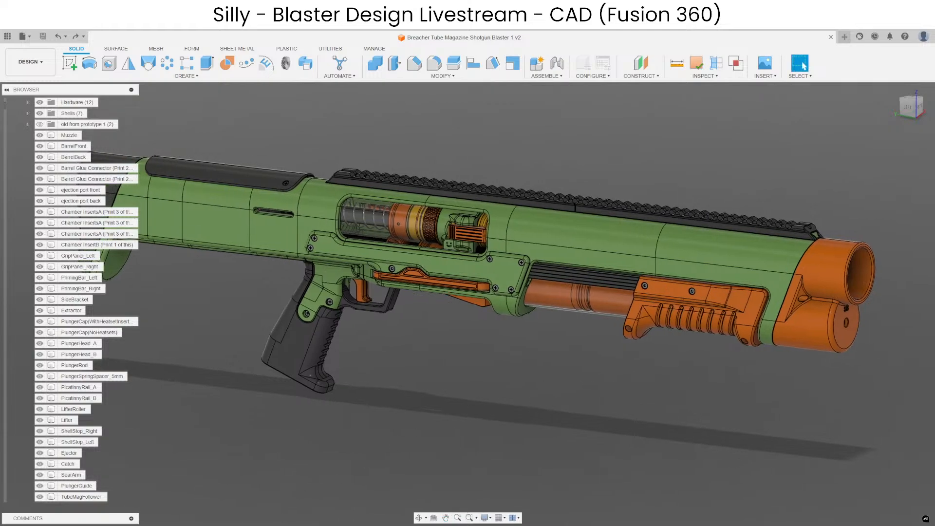
# Check the improvement list in Discord, look through the Intimidator blaster images there, and return to the Fusion 360 model.
pyautogui.hotkey('alt', 'Tab')
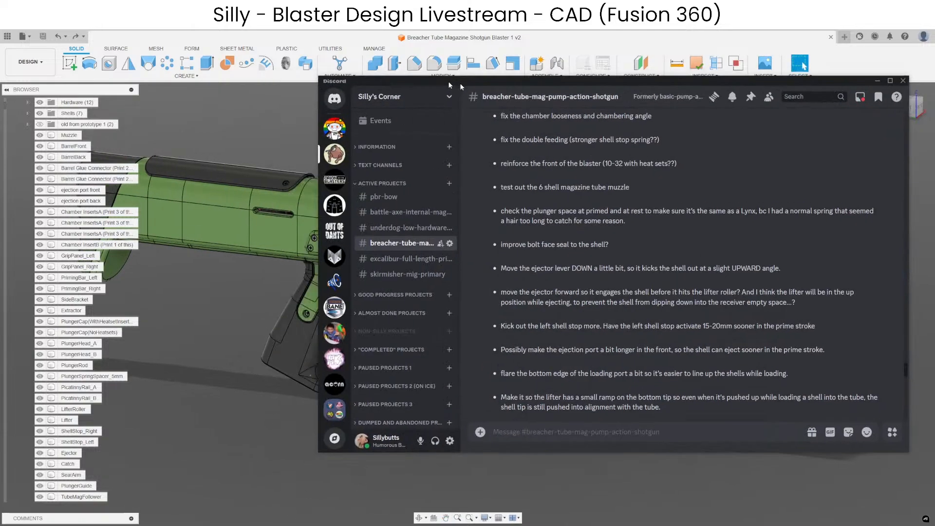
pyautogui.hotkey('alt', 'Tab')
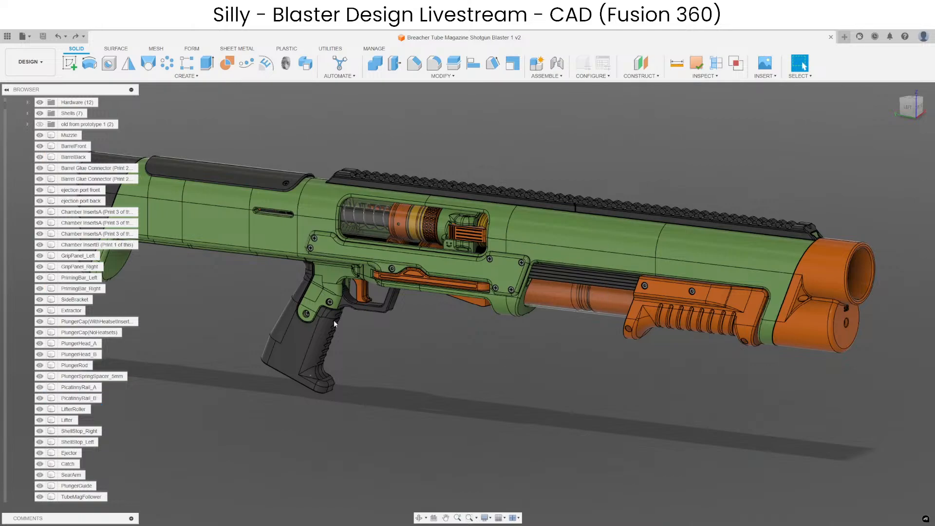
pyautogui.keyDown('shift'); pyautogui.moveTo(334, 319); pyautogui.dragTo(436, 340, button='middle'); pyautogui.keyUp('shift')
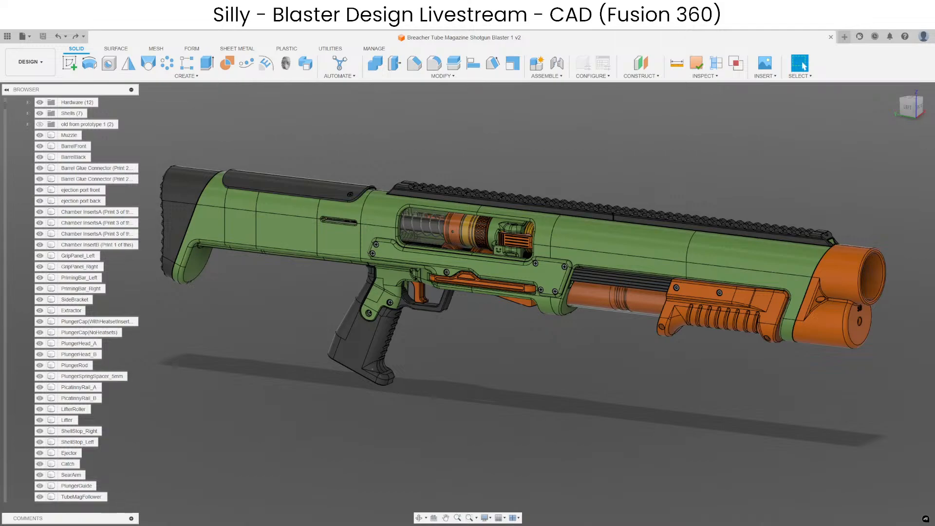
pyautogui.moveTo(934, 110); pyautogui.dragTo(586, 92)
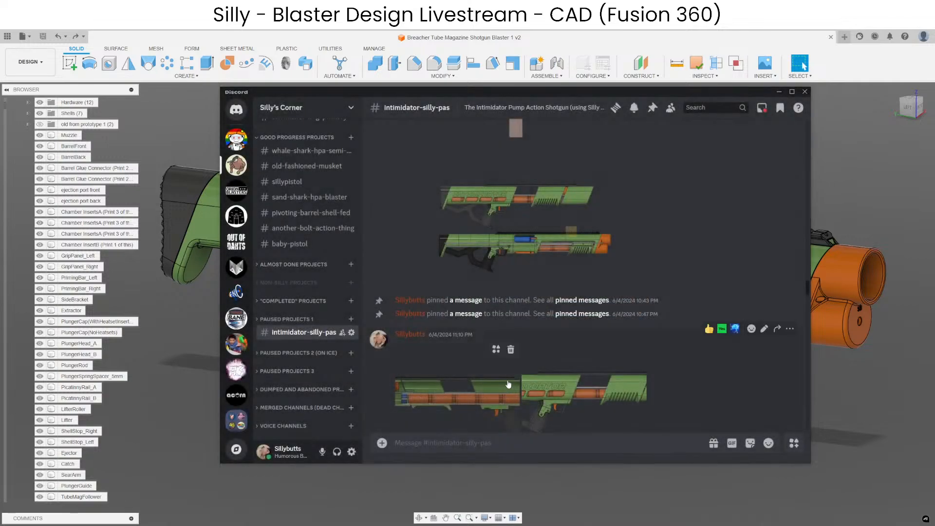
pyautogui.click(558, 386)
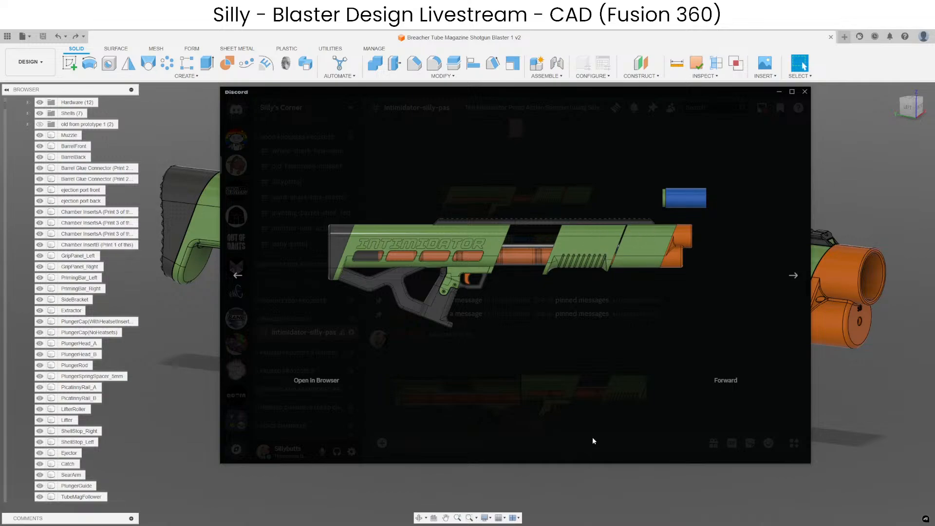
pyautogui.moveTo(666, 94); pyautogui.dragTo(934, 94)
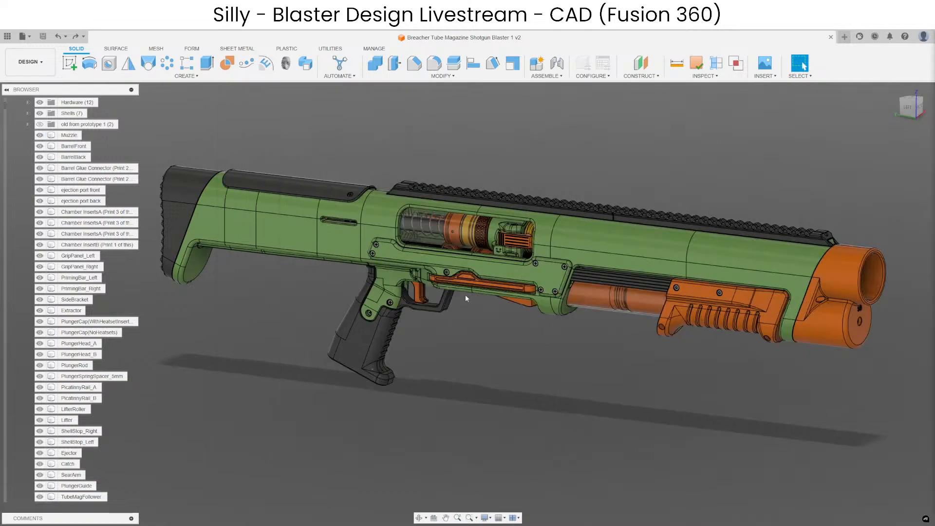
pyautogui.moveTo(558, 380)
pyautogui.mouseDown(button='middle')
pyautogui.moveTo(531, 399)
pyautogui.moveTo(547, 394)
pyautogui.mouseUp(button='middle')
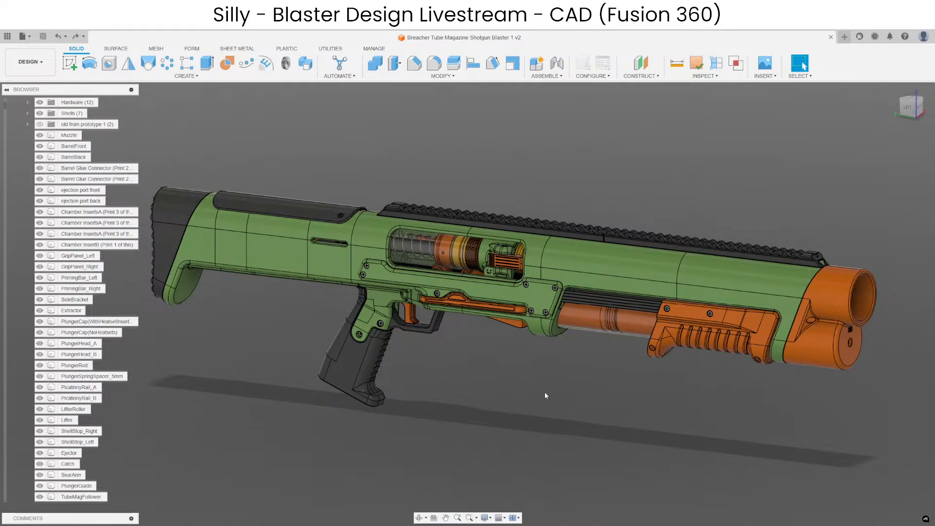
pyautogui.moveTo(562, 421); pyautogui.dragTo(600, 393, button='middle')
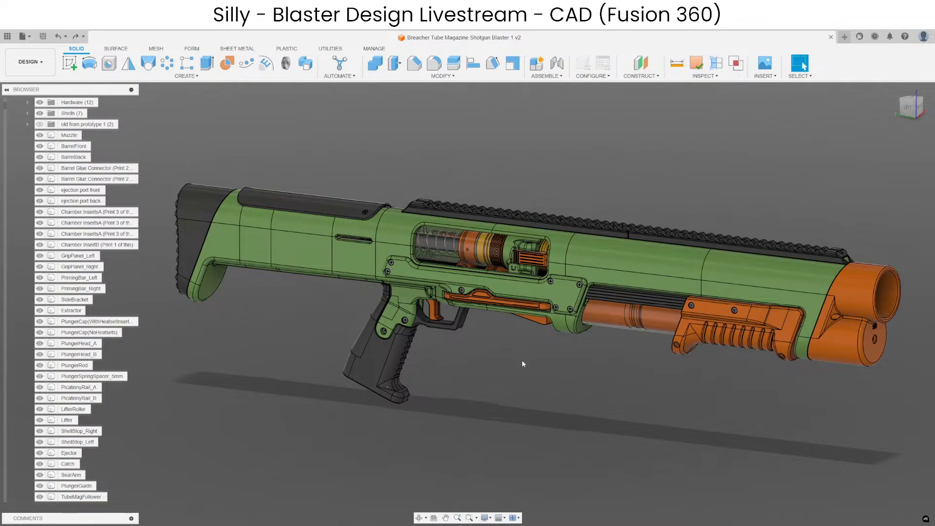
pyautogui.keyDown('shift'); pyautogui.moveTo(590, 409); pyautogui.dragTo(417, 363, button='middle'); pyautogui.keyUp('shift')
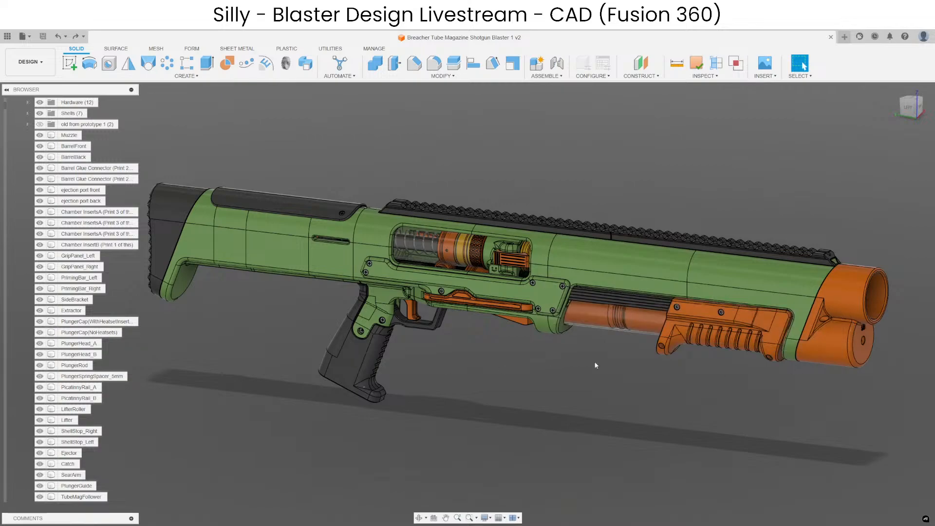
pyautogui.moveTo(568, 400)
pyautogui.mouseDown(button='middle')
pyautogui.moveTo(596, 399)
pyautogui.moveTo(569, 385)
pyautogui.mouseUp(button='middle')
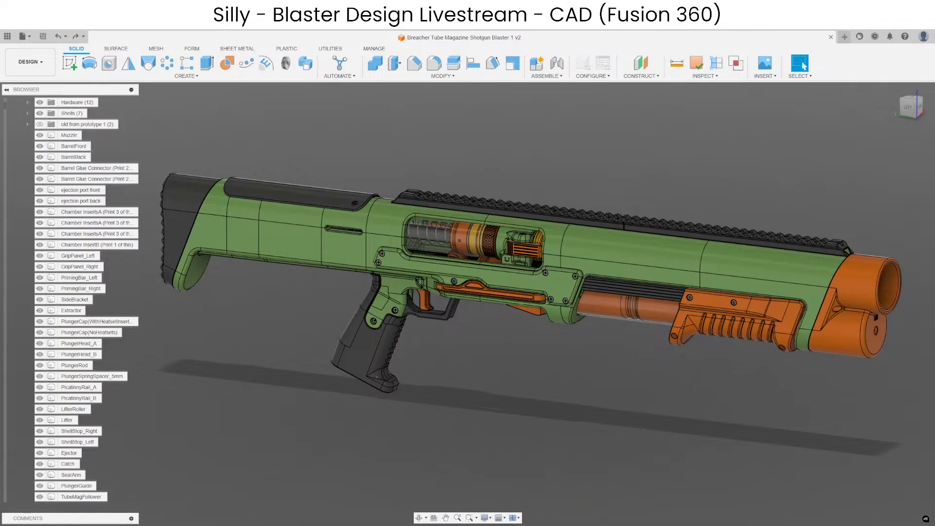
# Hide the lifter in the loading port and examine the hooked ends of the shell stops at the magazine tube mouth.
pyautogui.scroll(4, 506, 335)
pyautogui.keyDown('shift'); pyautogui.moveTo(507, 334); pyautogui.dragTo(603, 327, button='middle'); pyautogui.keyUp('shift')
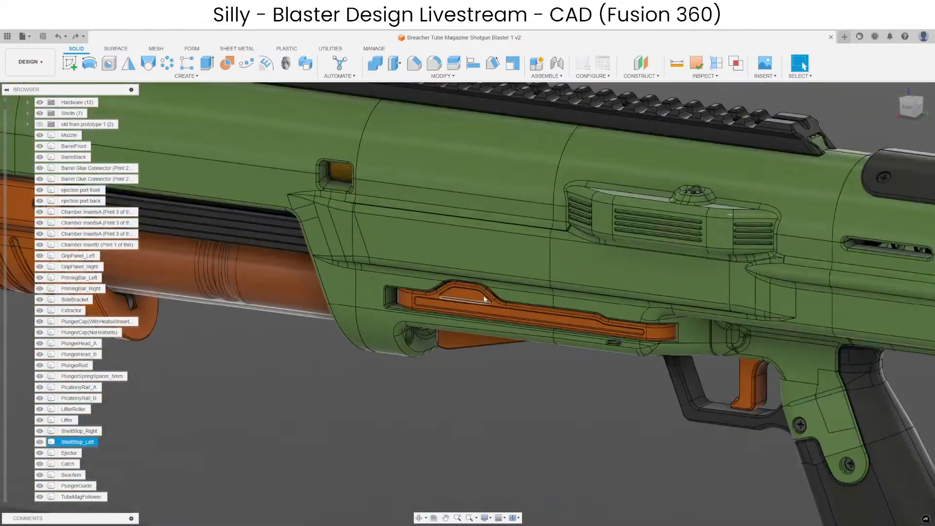
pyautogui.scroll(3, 493, 310)
pyautogui.keyDown('shift'); pyautogui.moveTo(493, 310); pyautogui.dragTo(457, 193, button='middle'); pyautogui.keyUp('shift')
pyautogui.scroll(-3, 456, 195)
pyautogui.click(578, 308)
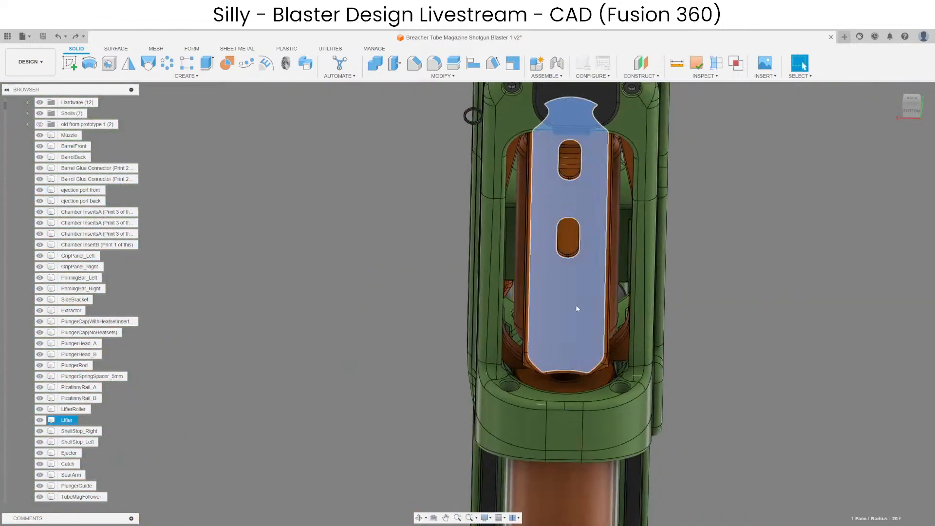
pyautogui.press('v')
pyautogui.scroll(5, 564, 338)
pyautogui.keyDown('shift'); pyautogui.moveTo(564, 338); pyautogui.dragTo(533, 336, button='middle'); pyautogui.keyUp('shift')
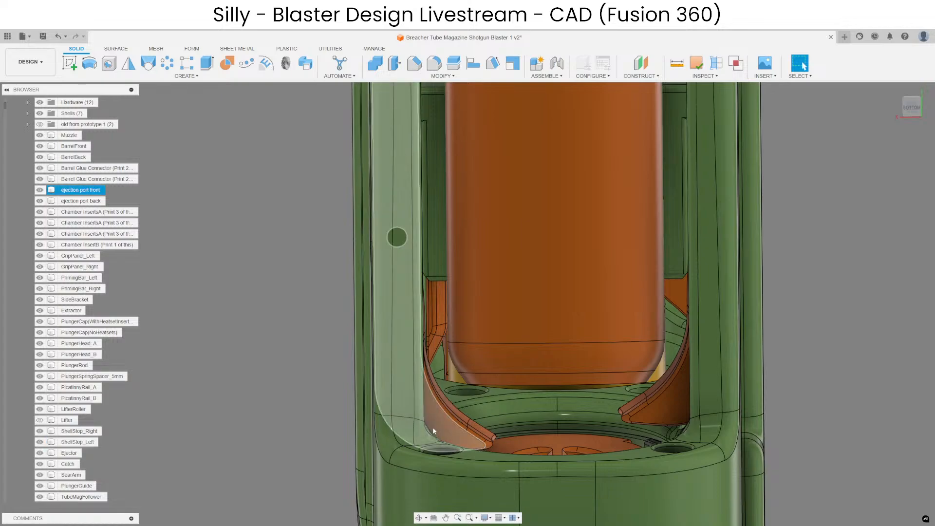
pyautogui.moveTo(432, 427); pyautogui.dragTo(433, 283, button='middle')
pyautogui.click(455, 288)
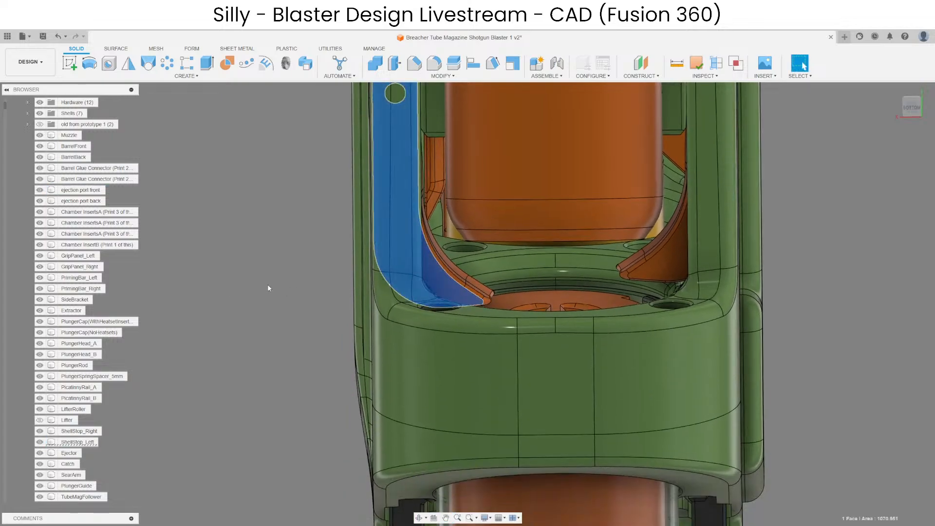
# Undo the hiding of the lifter and hide the ejection port front body instead to expose the left shell stop and priming bar.
pyautogui.scroll(-4, 316, 329)
pyautogui.press('Escape')
pyautogui.scroll(-4, 636, 388)
pyautogui.scroll(6, 471, 333)
pyautogui.scroll(-3, 472, 376)
pyautogui.keyDown('shift'); pyautogui.moveTo(471, 333); pyautogui.dragTo(537, 336, button='middle'); pyautogui.keyUp('shift')
pyautogui.hotkey('ctrl', 'z')
pyautogui.scroll(5, 591, 417)
pyautogui.click(530, 372)
pyautogui.press('v')
pyautogui.scroll(4, 383, 333)
pyautogui.scroll(4, 584, 349)
pyautogui.scroll(-5, 589, 326)
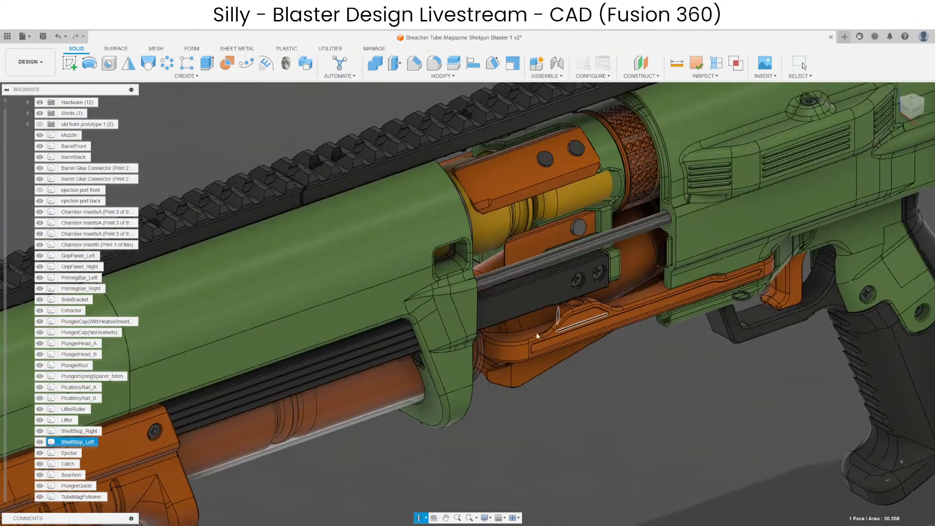
# Isolate ShellStop_Left and examine its pivot hole, raised ramp and curved hook, then return to the full assembly.
pyautogui.rightClick(79, 442)
pyautogui.click(99, 425)
pyautogui.click(518, 421)
pyautogui.keyDown('shift'); pyautogui.moveTo(518, 421); pyautogui.dragTo(728, 384, button='middle'); pyautogui.keyUp('shift')
pyautogui.moveTo(635, 320); pyautogui.dragTo(370, 365, button='middle')
pyautogui.scroll(4, 431, 309)
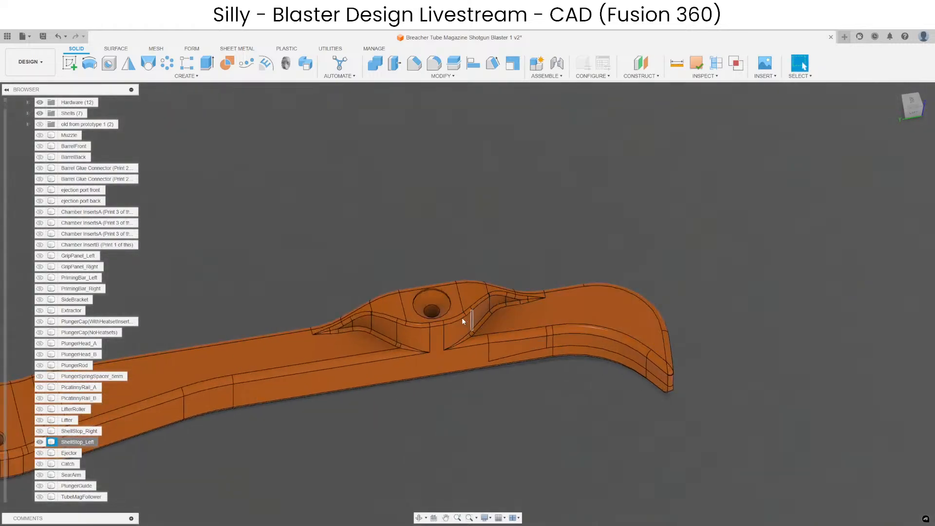
pyautogui.scroll(-4, 444, 271)
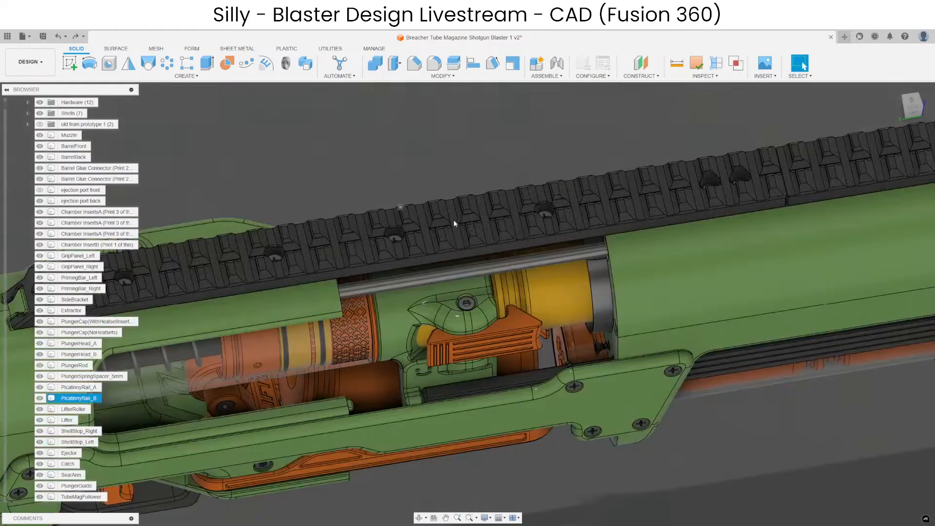
# Isolate PrimingBar_Left and examine the tab on its lower edge from several angles, then show the full assembly again.
pyautogui.scroll(5, 536, 270)
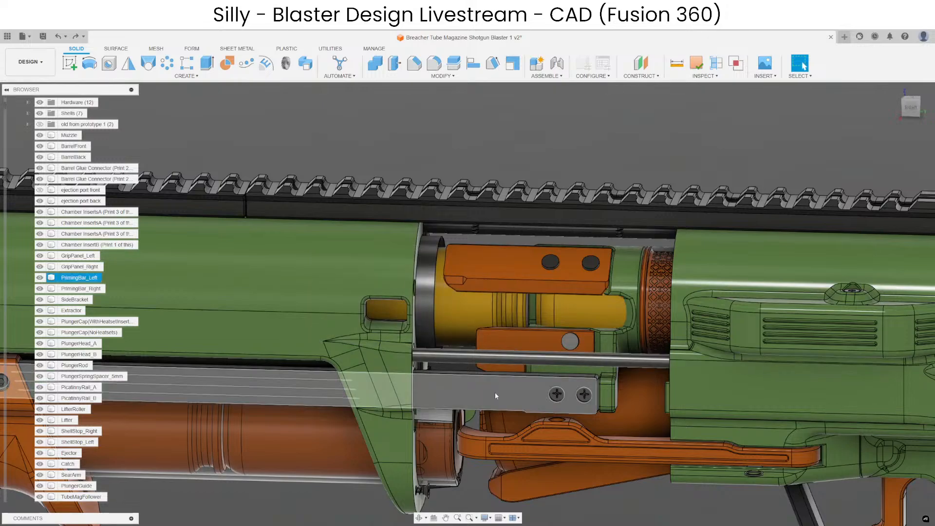
pyautogui.rightClick(81, 278)
pyautogui.click(102, 491)
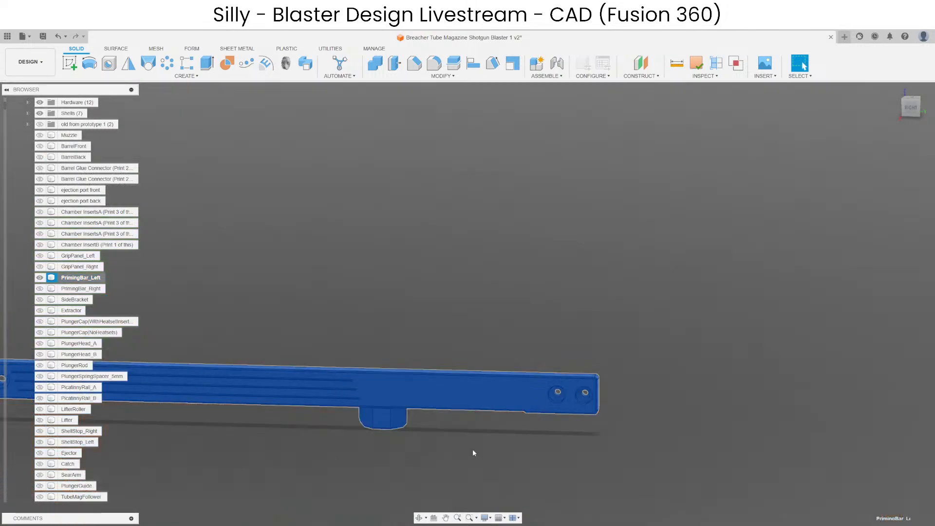
pyautogui.scroll(5, 487, 389)
pyautogui.keyDown('shift'); pyautogui.moveTo(547, 338); pyautogui.dragTo(521, 389, button='middle'); pyautogui.keyUp('shift')
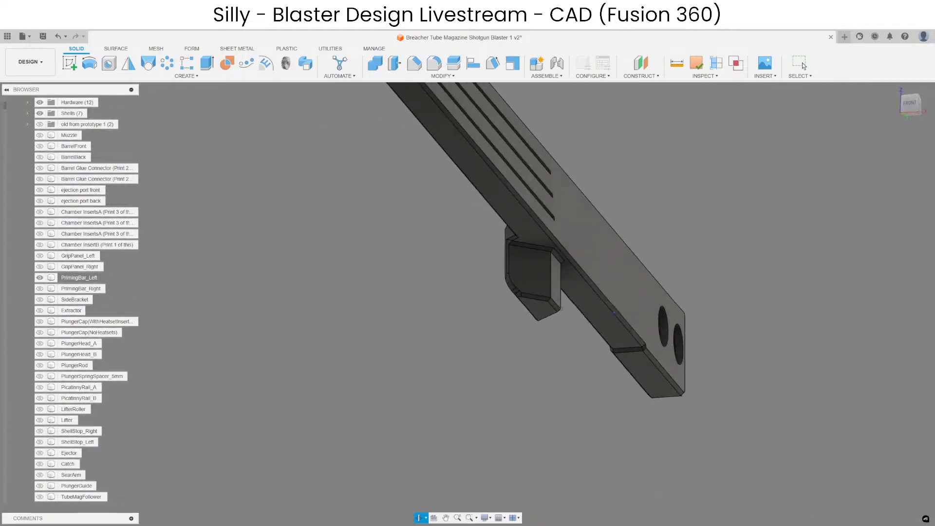
pyautogui.scroll(-3, 521, 389)
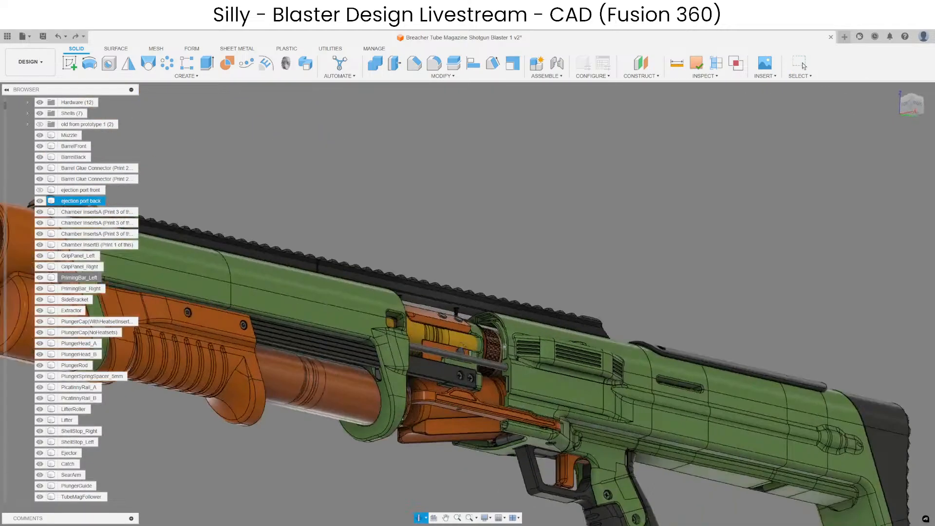
pyautogui.keyDown('shift'); pyautogui.moveTo(477, 387); pyautogui.dragTo(432, 413, button='middle'); pyautogui.keyUp('shift')
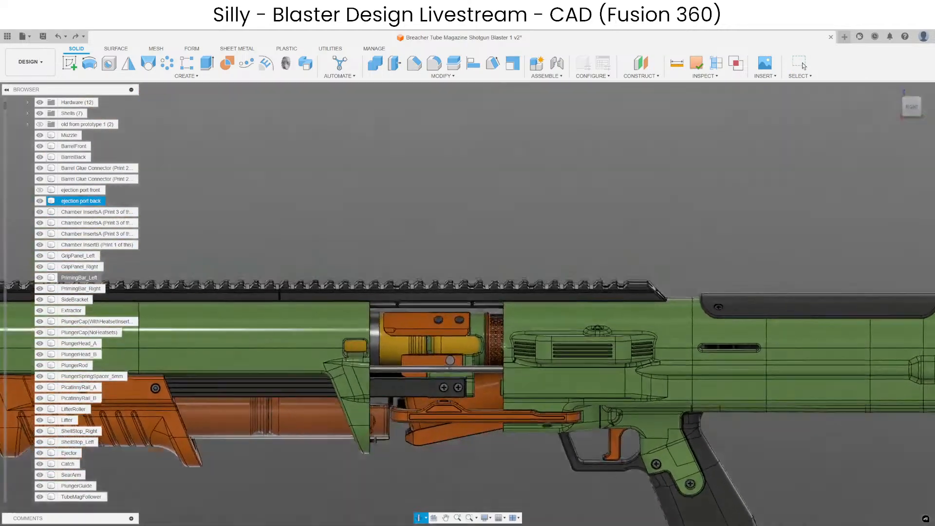
# Examine the shell stops beside the lifter from below, then undo the hiding of the ejection port front body.
pyautogui.scroll(8, 439, 404)
pyautogui.keyDown('shift'); pyautogui.moveTo(451, 373); pyautogui.dragTo(363, 323, button='middle'); pyautogui.keyUp('shift')
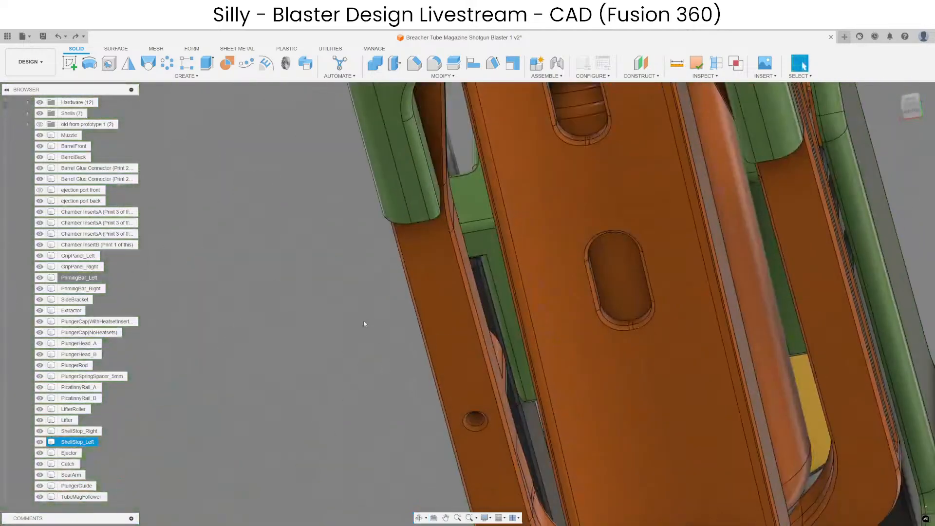
pyautogui.keyDown('shift'); pyautogui.moveTo(634, 348); pyautogui.dragTo(501, 253, button='middle'); pyautogui.keyUp('shift')
pyautogui.scroll(-5, 409, 335)
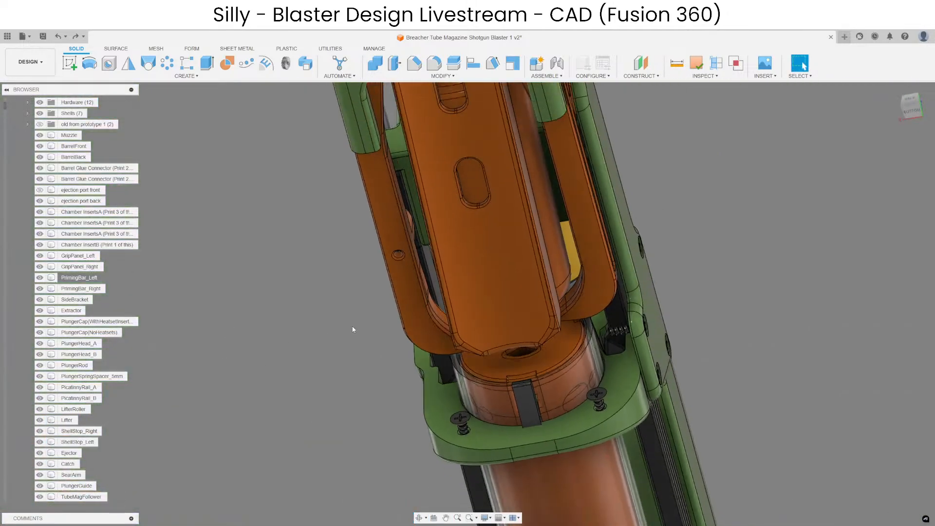
pyautogui.hotkey('ctrl', 'z')
pyautogui.keyDown('shift'); pyautogui.moveTo(301, 327); pyautogui.dragTo(512, 380, button='middle'); pyautogui.keyUp('shift')
pyautogui.scroll(-4, 506, 377)
pyautogui.moveTo(443, 363); pyautogui.dragTo(543, 383, button='middle')
pyautogui.scroll(5, 543, 296)
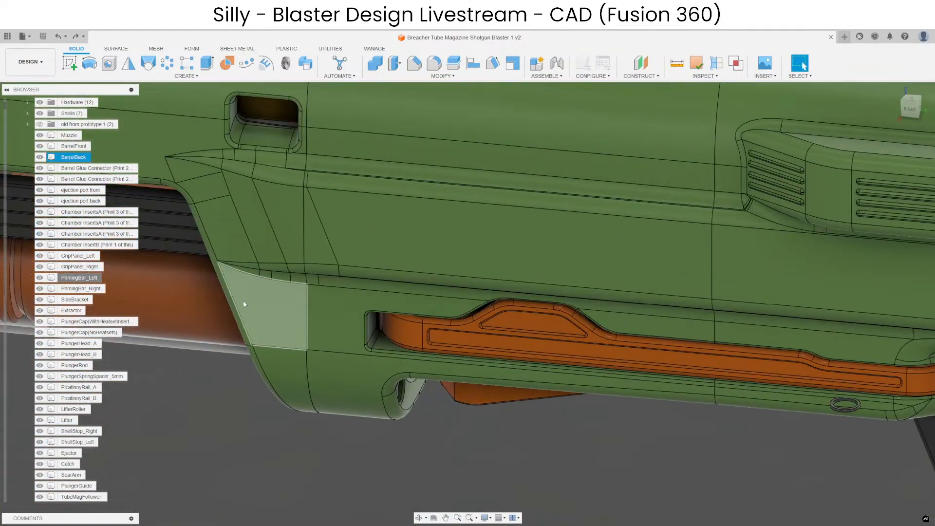
# Hide the ejection port front body to examine the left shell stop's raised hump beneath it, then undo the hiding.
pyautogui.keyDown('shift'); pyautogui.moveTo(243, 301); pyautogui.dragTo(122, 160, button='middle'); pyautogui.keyUp('shift')
pyautogui.keyDown('shift'); pyautogui.moveTo(433, 350); pyautogui.dragTo(512, 373, button='middle'); pyautogui.keyUp('shift')
pyautogui.scroll(-4, 514, 374)
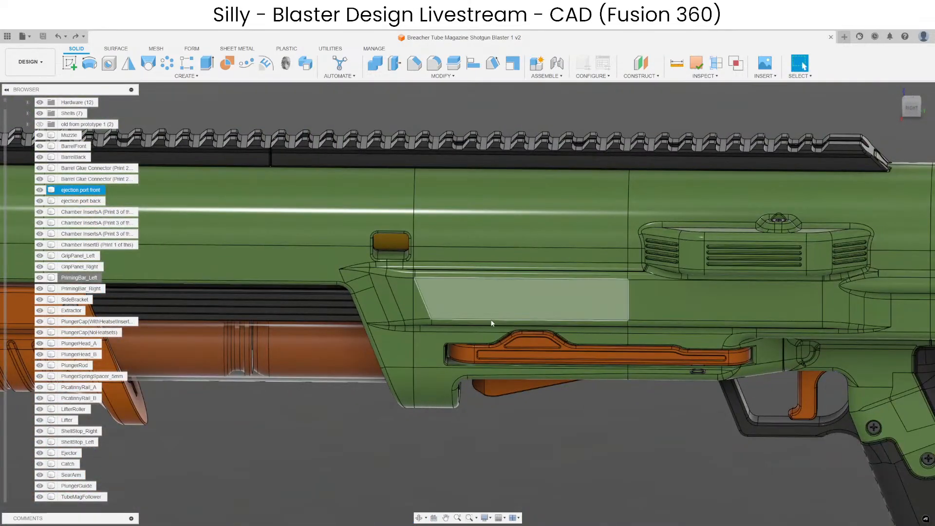
pyautogui.rightClick(491, 323)
pyautogui.click(489, 460)
pyautogui.scroll(5, 479, 336)
pyautogui.keyDown('shift'); pyautogui.moveTo(474, 326); pyautogui.dragTo(481, 351, button='middle'); pyautogui.keyUp('shift')
pyautogui.moveTo(538, 363); pyautogui.dragTo(506, 323, button='middle')
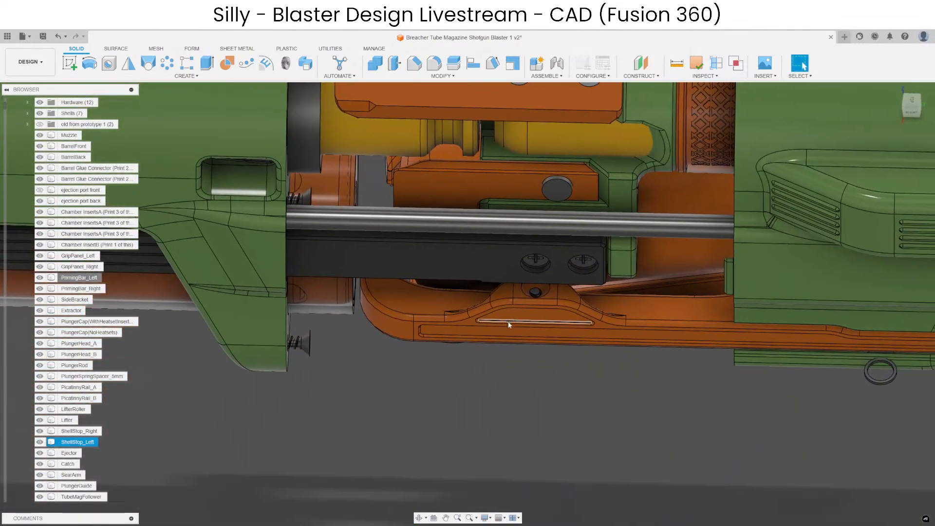
pyautogui.scroll(5, 557, 318)
pyautogui.scroll(-4, 558, 436)
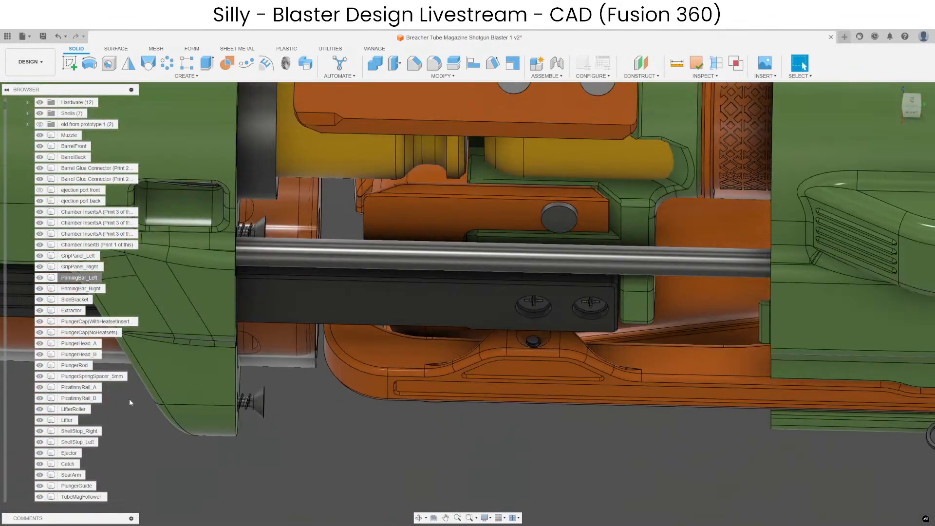
pyautogui.hotkey('ctrl', 'z')
# Isolate the ejection port front body so that only this part of the assembly is shown.
pyautogui.scroll(3, 506, 434)
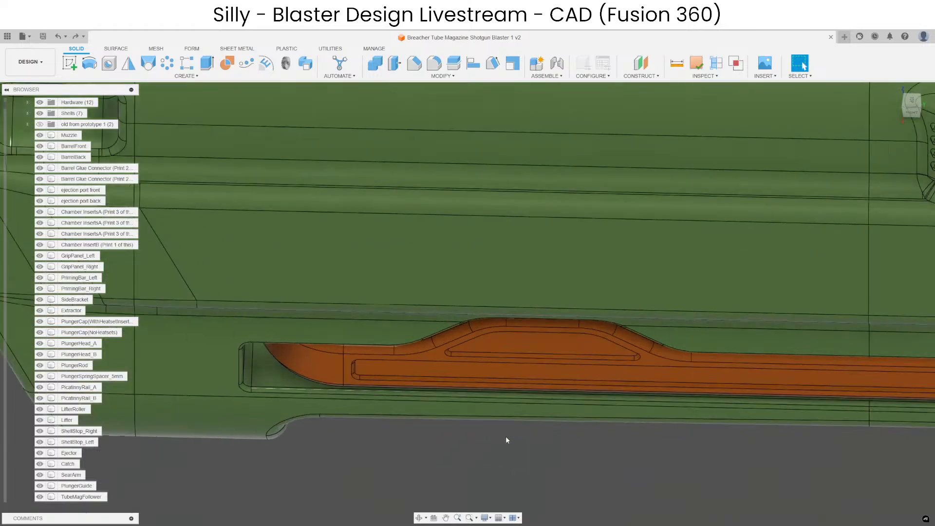
pyautogui.keyDown('shift'); pyautogui.moveTo(506, 438); pyautogui.dragTo(506, 402, button='middle'); pyautogui.keyUp('shift')
pyautogui.scroll(-4, 459, 293)
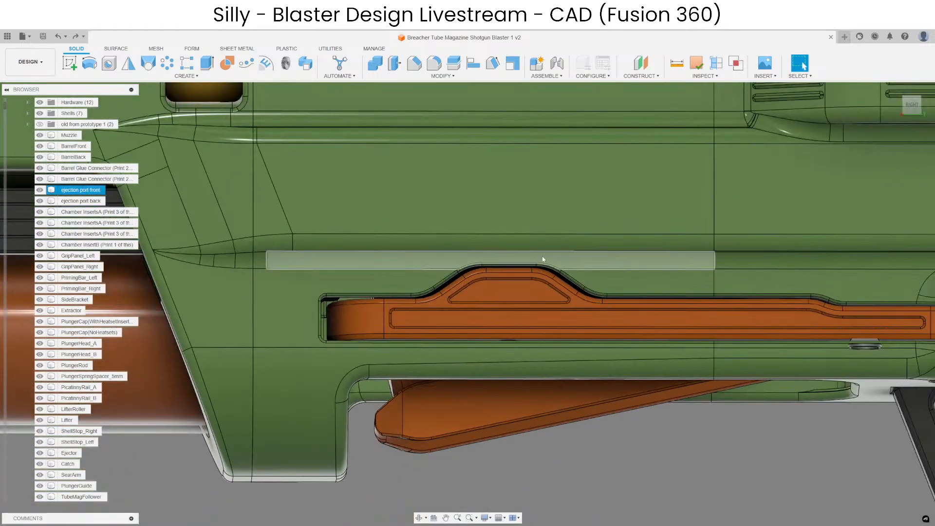
pyautogui.rightClick(73, 191)
pyautogui.click(89, 408)
pyautogui.click(559, 436)
# Create a construction plane offset outward from the flat side face of the ejection port front body.
pyautogui.keyDown('shift'); pyautogui.moveTo(559, 436); pyautogui.dragTo(584, 109, button='middle'); pyautogui.keyUp('shift')
pyautogui.click(641, 64)
pyautogui.click(658, 196)
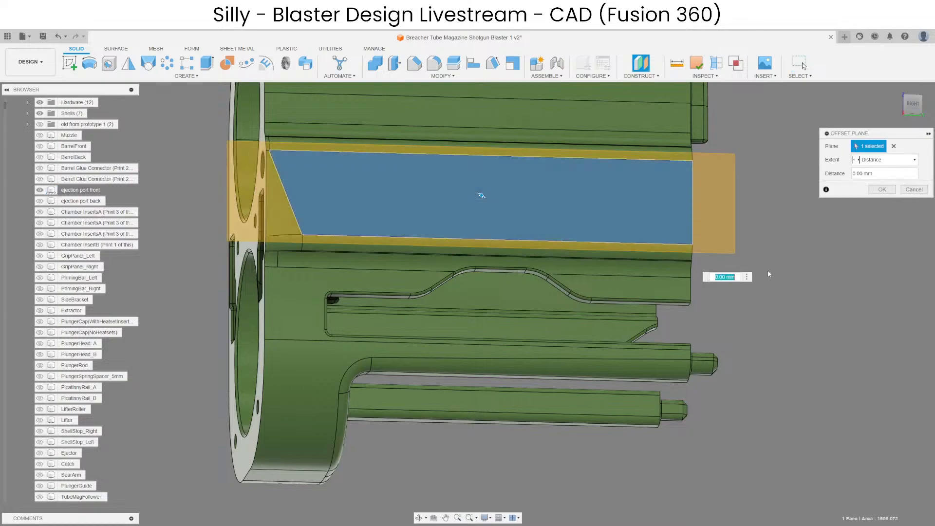
pyautogui.write('150')
pyautogui.press('Return')
pyautogui.press('Return')
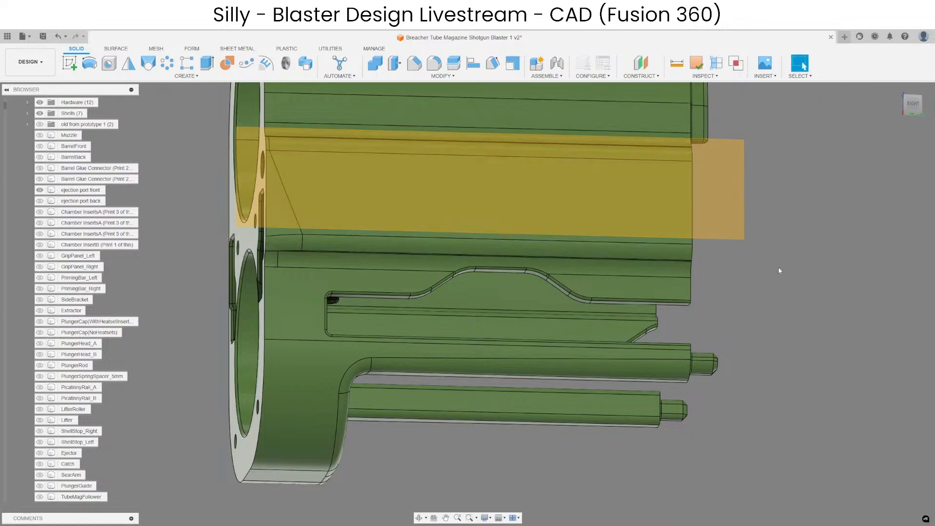
# Sketch a rectangle on the offset plane enclosing the whole hump-shaped notch above the shell stop slot, and finish the sketch.
pyautogui.click(314, 165)
pyautogui.click(69, 63)
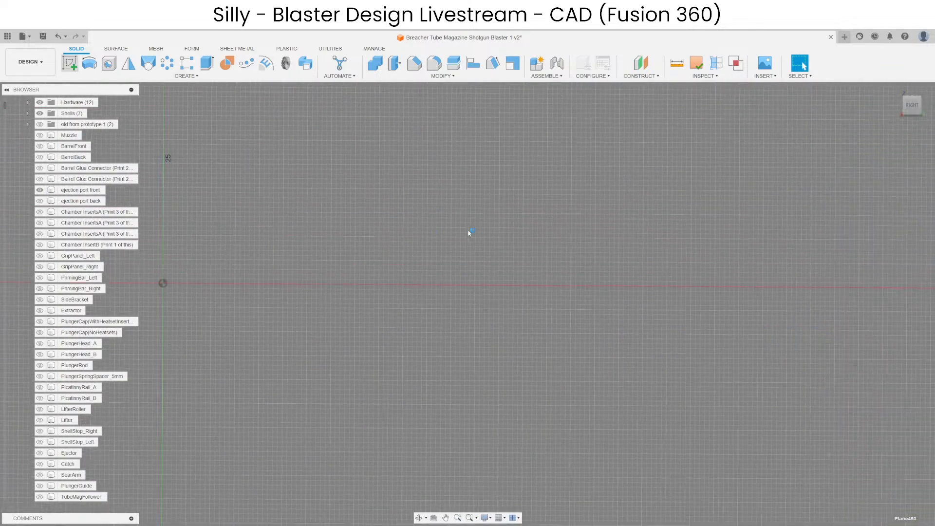
pyautogui.scroll(-7, 469, 234)
pyautogui.click(113, 66)
pyautogui.scroll(10, 486, 211)
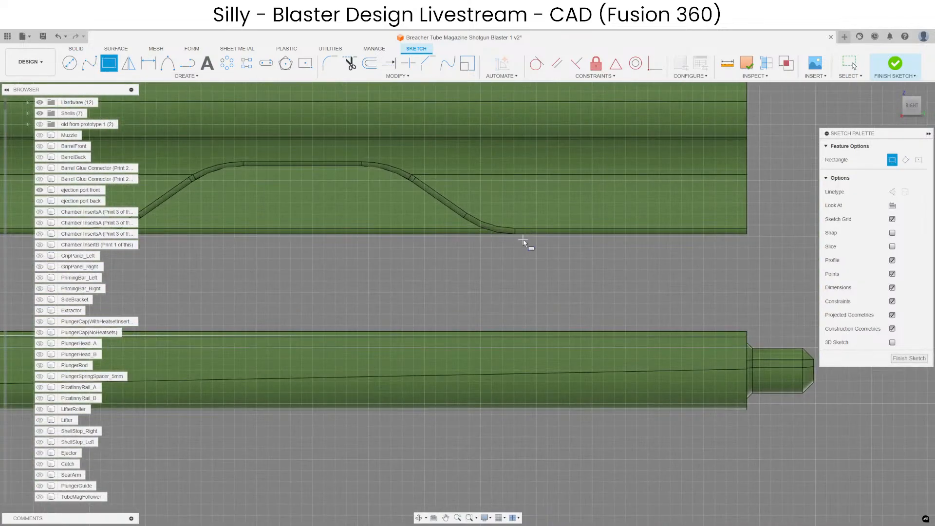
pyautogui.click(522, 242)
pyautogui.scroll(-5, 477, 219)
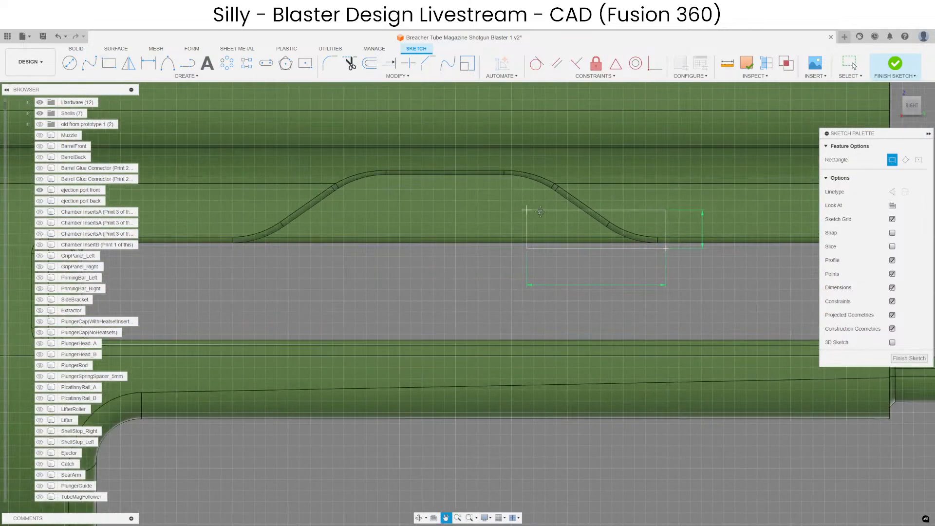
pyautogui.scroll(6, 312, 178)
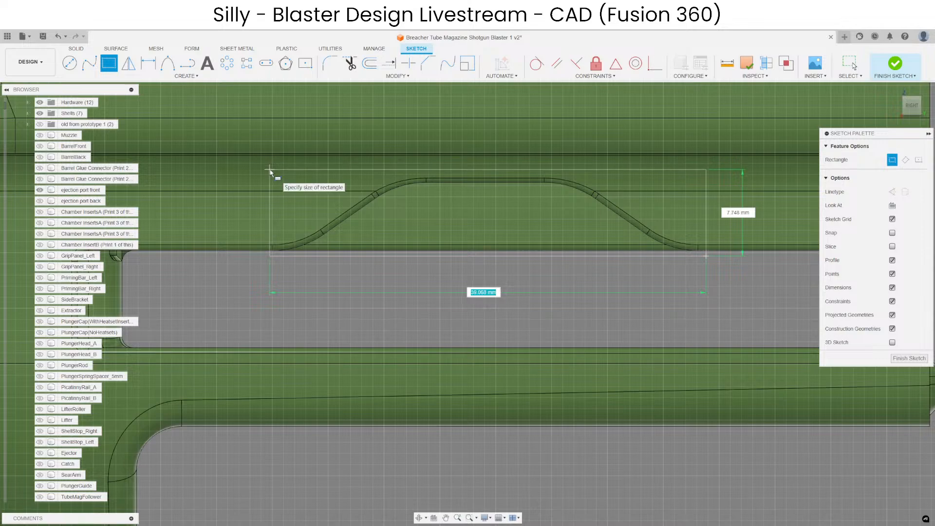
pyautogui.click(909, 359)
# Split the ejection port front body using the rectangle sketch as the splitting tool, with Extend Splitting Tool(s) enabled.
pyautogui.click(458, 63)
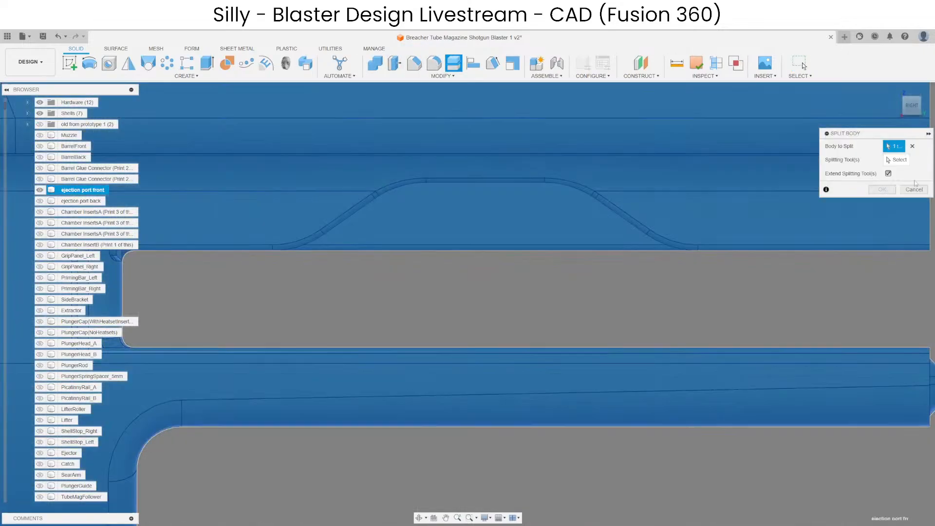
pyautogui.click(898, 161)
pyautogui.scroll(-4, 493, 221)
pyautogui.scroll(-15, 58, 222)
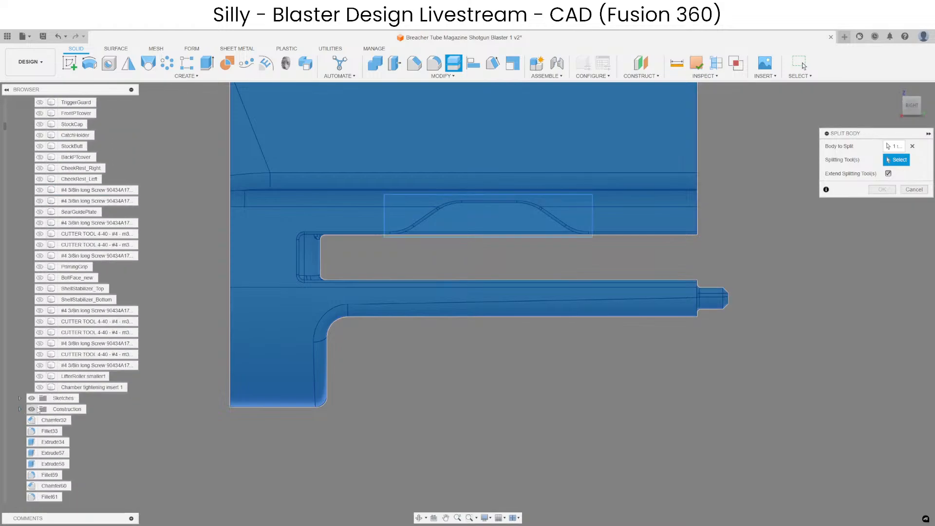
pyautogui.click(568, 235)
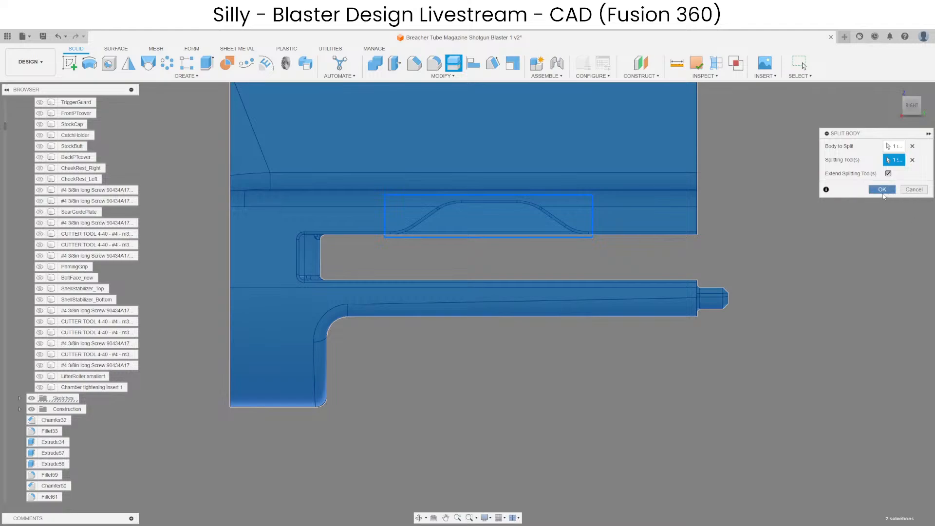
pyautogui.click(882, 191)
pyautogui.keyDown('shift'); pyautogui.moveTo(606, 240); pyautogui.dragTo(527, 264, button='middle'); pyautogui.keyUp('shift')
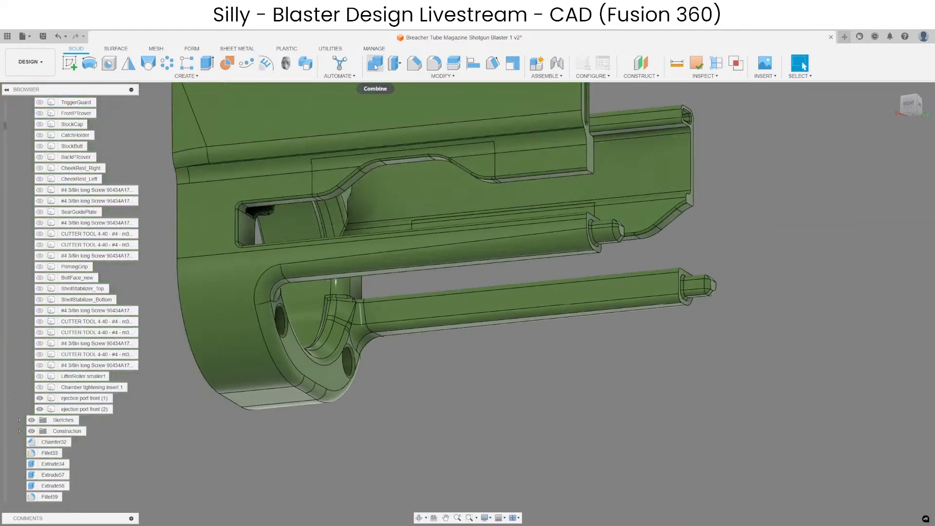
pyautogui.click(375, 66)
pyautogui.click(395, 247)
pyautogui.press('Escape')
# Join the rectangular piece cut from the opposite side wall back into the main ejection port front body with Combine.
pyautogui.click(378, 68)
pyautogui.click(467, 247)
pyautogui.click(509, 227)
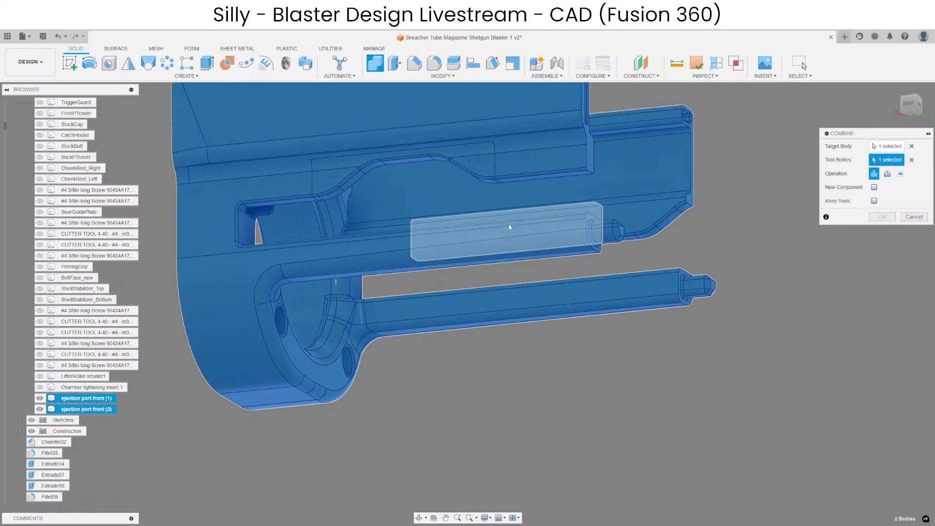
pyautogui.click(882, 217)
# Move the split-off piece containing the hump-shaped notch -15 mm along Y, toward the muzzle end.
pyautogui.moveTo(477, 367)
pyautogui.keyDown('shift'); pyautogui.mouseDown(button='middle')
pyautogui.moveTo(494, 375)
pyautogui.moveTo(486, 355)
pyautogui.mouseUp(button='middle'); pyautogui.keyUp('shift')
pyautogui.press('m')
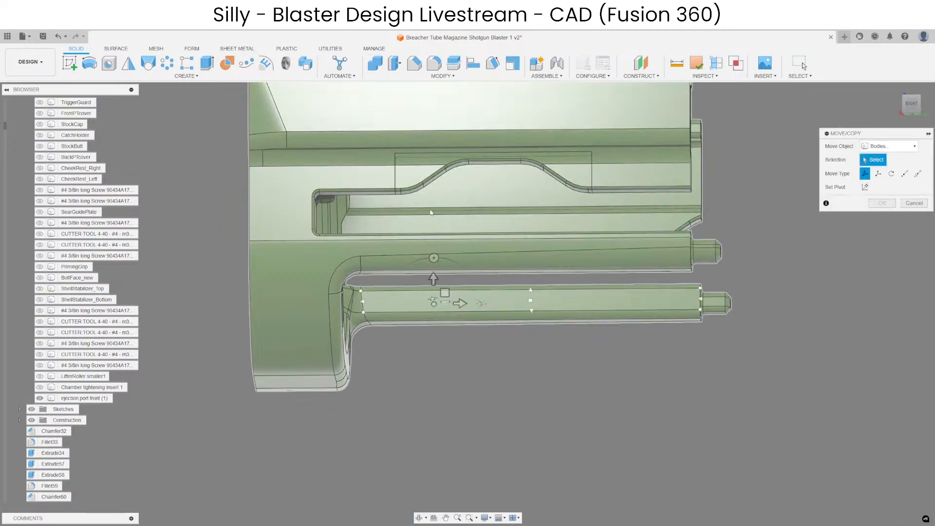
pyautogui.click(432, 158)
pyautogui.scroll(4, 546, 194)
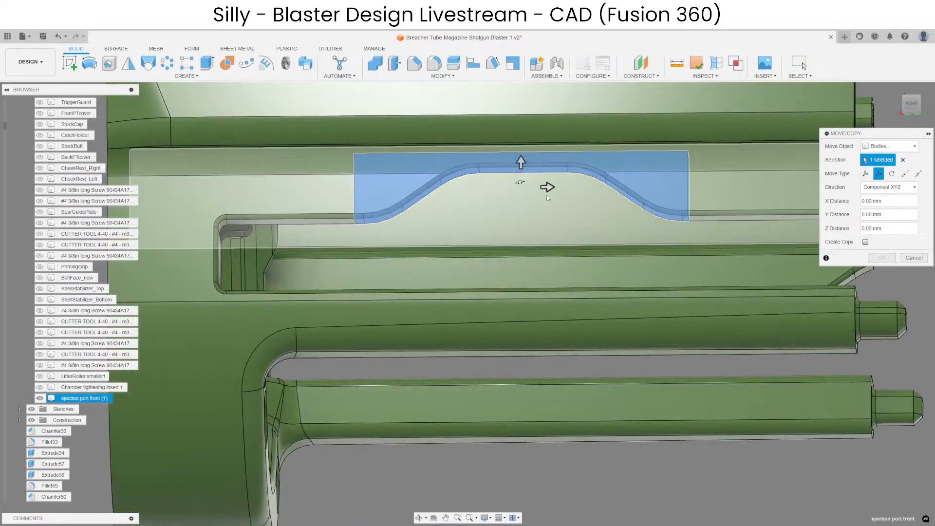
pyautogui.scroll(1, 546, 195)
pyautogui.moveTo(554, 190); pyautogui.dragTo(406, 183)
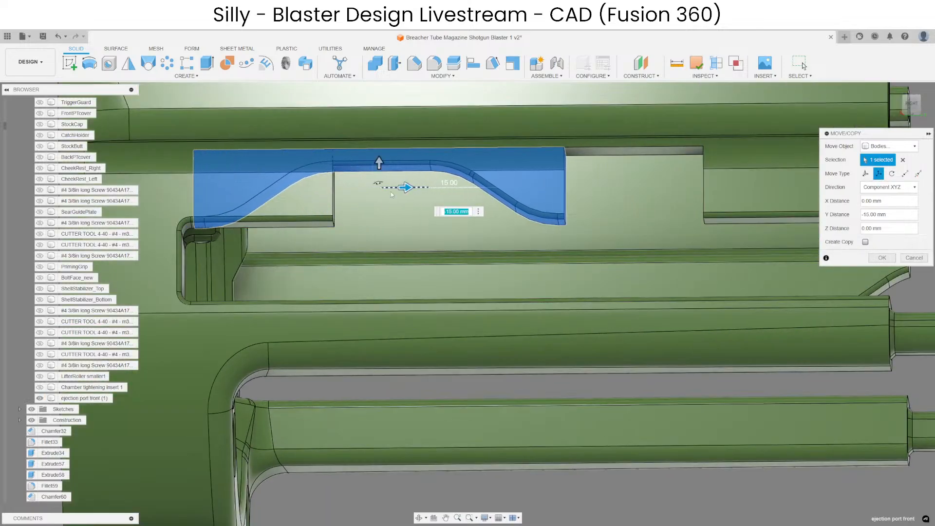
pyautogui.moveTo(390, 193); pyautogui.dragTo(534, 235, button='middle')
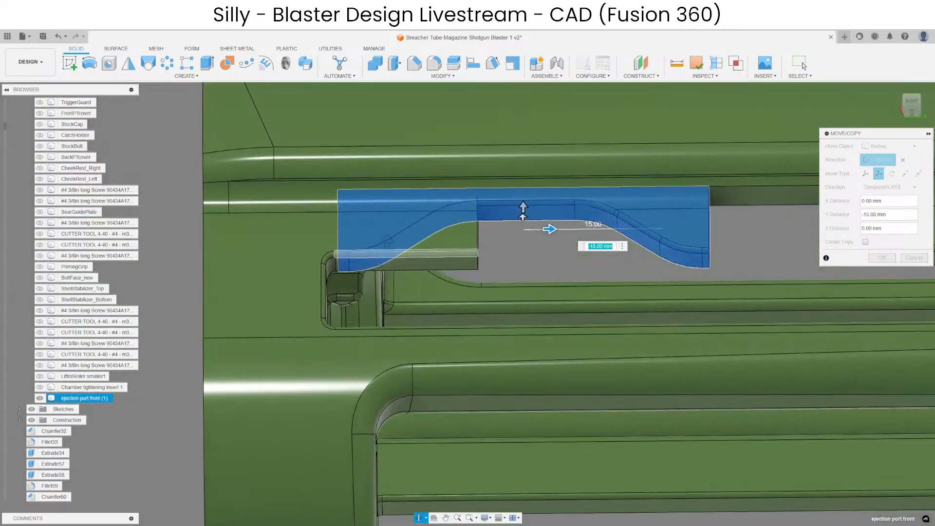
pyautogui.scroll(4, 385, 229)
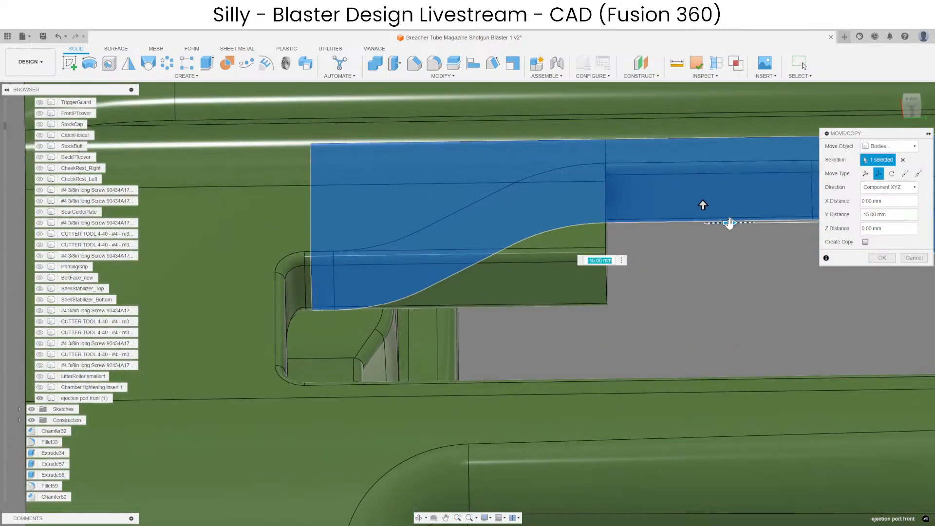
pyautogui.moveTo(729, 223)
pyautogui.mouseDown()
pyautogui.moveTo(706, 222)
pyautogui.moveTo(728, 222)
pyautogui.mouseUp()
pyautogui.scroll(-4, 425, 294)
pyautogui.press('Return')
# Offset the main body's end face at the front of the moved notch piece to clear the material overlapping the notch.
pyautogui.keyDown('shift'); pyautogui.moveTo(507, 292); pyautogui.dragTo(384, 275, button='middle'); pyautogui.keyUp('shift')
pyautogui.scroll(3, 515, 247)
pyautogui.click(515, 247)
pyautogui.click(393, 67)
pyautogui.moveTo(419, 254); pyautogui.dragTo(635, 293)
pyautogui.press('Return')
pyautogui.scroll(-3, 522, 367)
# Offset the two facing end faces behind the moved notch piece toward each other to close the gap.
pyautogui.scroll(3, 407, 261)
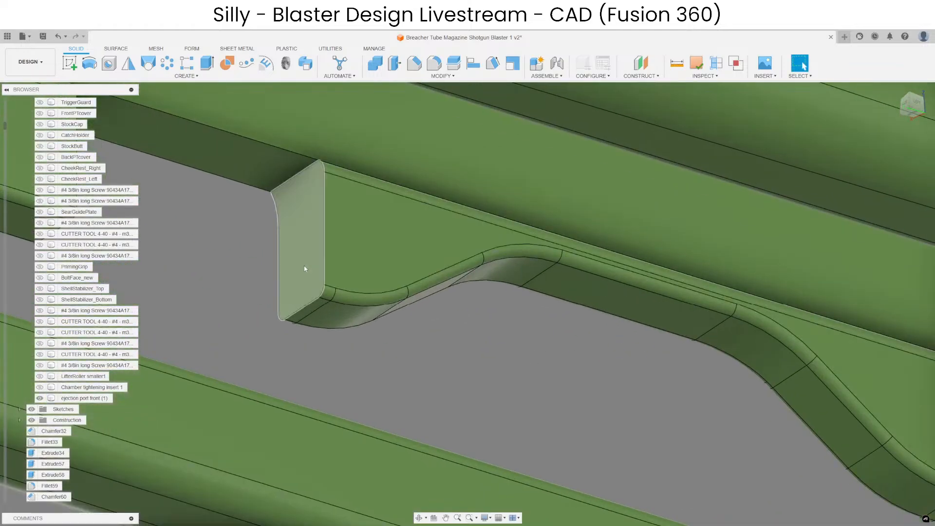
pyautogui.click(304, 265)
pyautogui.scroll(-3, 304, 265)
pyautogui.click(394, 66)
pyautogui.keyDown('shift'); pyautogui.moveTo(309, 229); pyautogui.dragTo(248, 240, button='middle'); pyautogui.keyUp('shift')
pyautogui.click(309, 225)
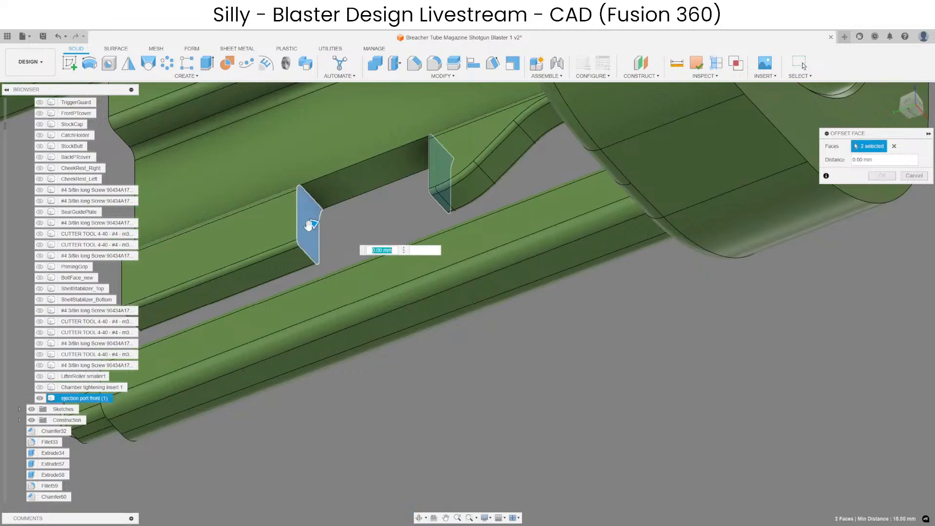
pyautogui.scroll(3, 302, 228)
pyautogui.moveTo(316, 223); pyautogui.dragTo(426, 223)
pyautogui.press('Return')
# Join the moved notch piece to the main ejection port front body with Combine.
pyautogui.scroll(-4, 426, 225)
pyautogui.keyDown('shift'); pyautogui.moveTo(426, 225); pyautogui.dragTo(737, 273, button='middle'); pyautogui.keyUp('shift')
pyautogui.scroll(-3, 736, 273)
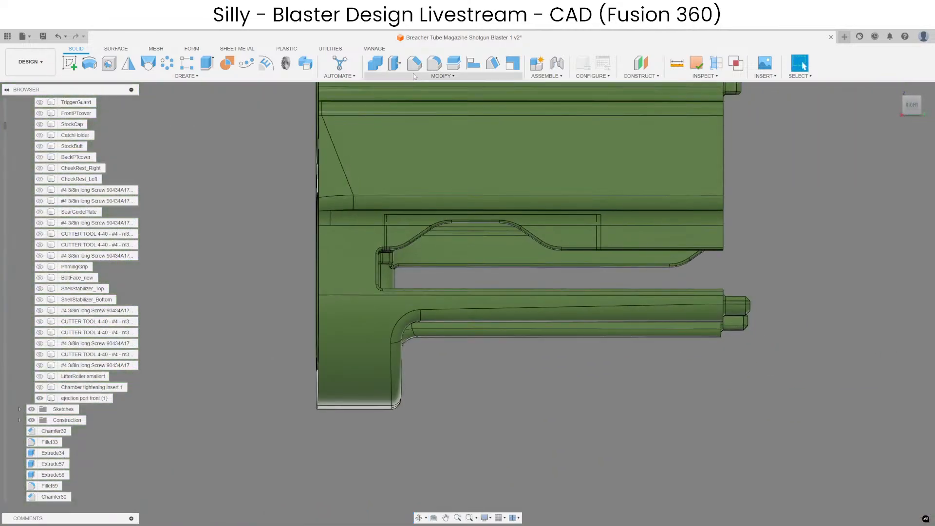
pyautogui.click(380, 62)
pyautogui.click(462, 170)
pyautogui.click(505, 225)
pyautogui.press('Return')
# Unisolate the ejection port front body and check the shifted notch against the left shell stop's hump in the full assembly.
pyautogui.scroll(3, 387, 238)
pyautogui.keyDown('shift'); pyautogui.moveTo(383, 241); pyautogui.dragTo(417, 247, button='middle'); pyautogui.keyUp('shift')
pyautogui.scroll(-5, 507, 308)
pyautogui.keyDown('shift'); pyautogui.moveTo(540, 377); pyautogui.dragTo(487, 397, button='middle'); pyautogui.keyUp('shift')
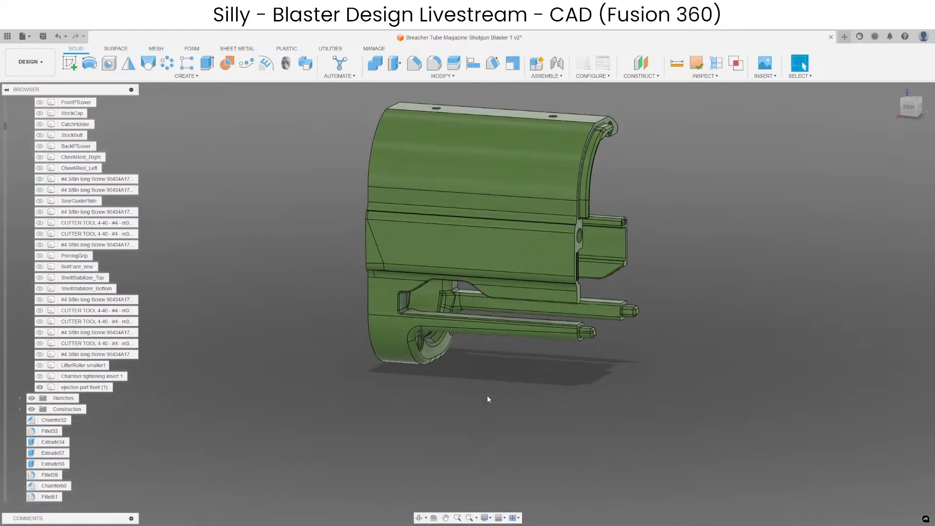
pyautogui.rightClick(488, 397)
pyautogui.click(477, 324)
pyautogui.scroll(2, 519, 339)
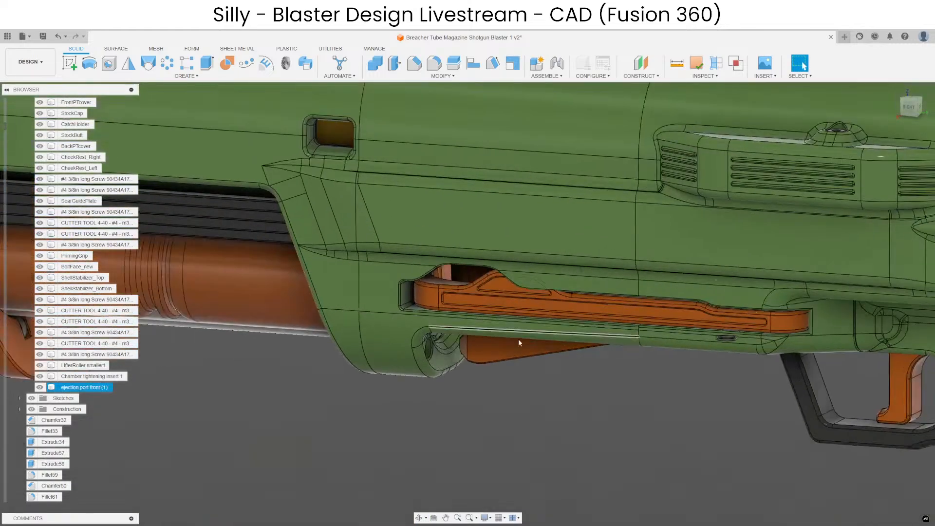
pyautogui.keyDown('shift'); pyautogui.moveTo(518, 339); pyautogui.dragTo(528, 404, button='middle'); pyautogui.keyUp('shift')
pyautogui.click(529, 405)
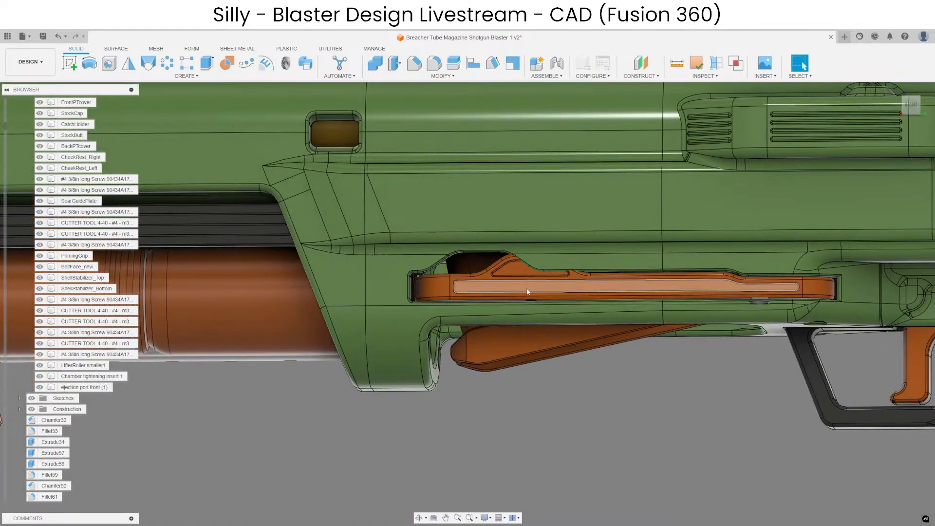
# Locate the left shell stop's body in the browser and isolate ShellStop_Left.
pyautogui.rightClick(540, 286)
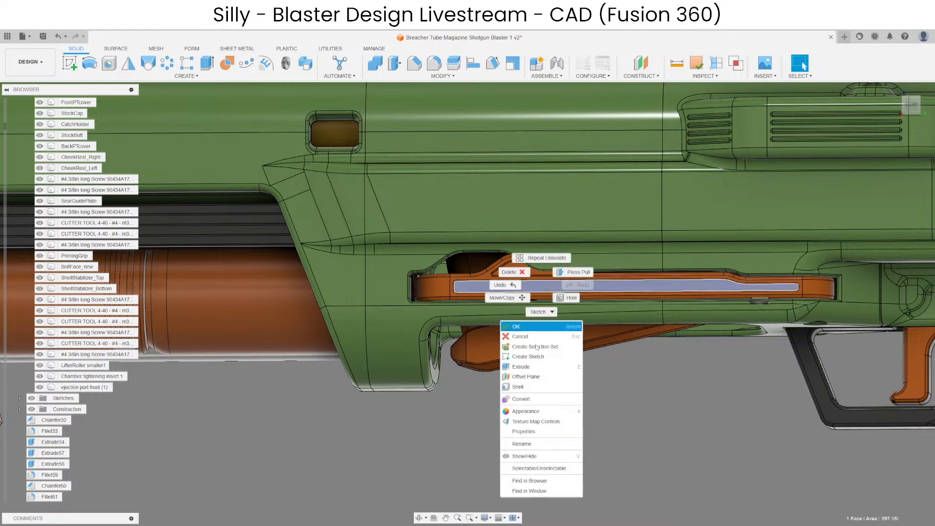
pyautogui.click(531, 489)
pyautogui.rightClick(93, 125)
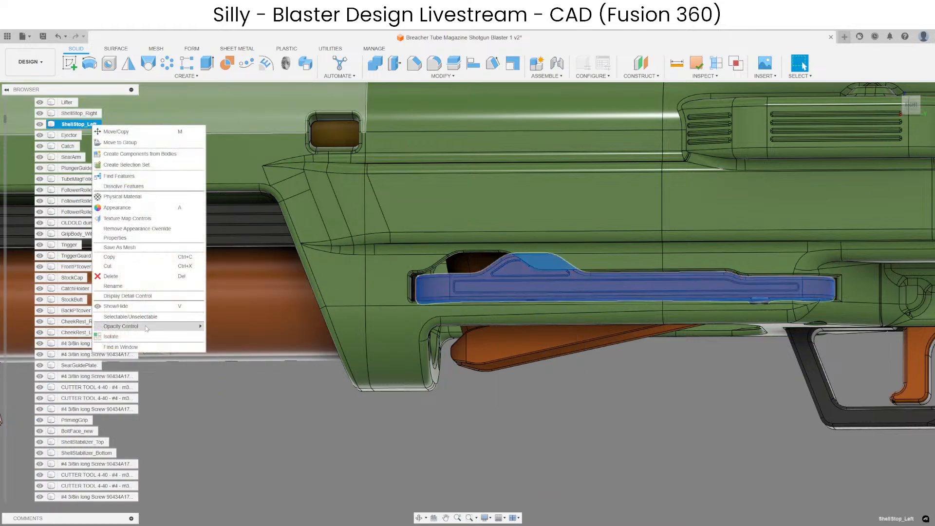
pyautogui.click(111, 336)
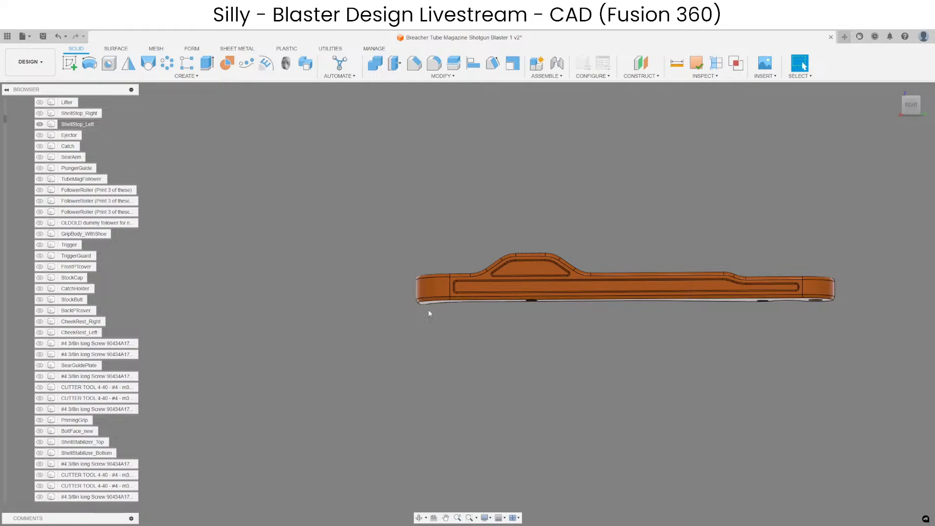
pyautogui.moveTo(646, 414); pyautogui.dragTo(656, 414, button='middle')
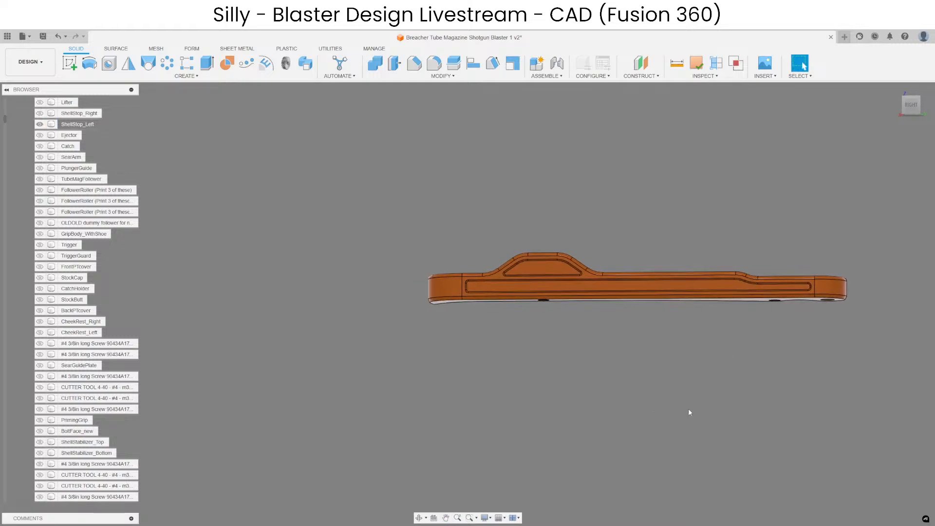
pyautogui.moveTo(715, 403); pyautogui.dragTo(701, 421, button='middle')
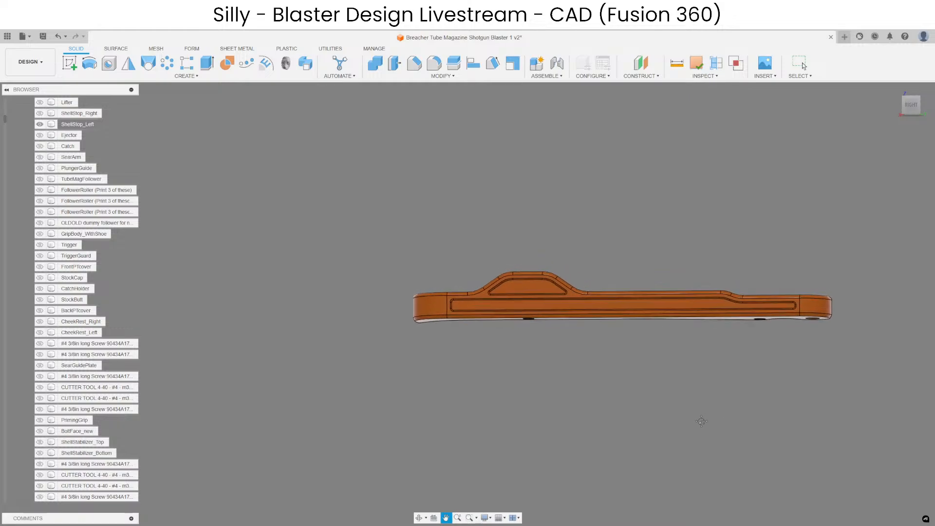
pyautogui.moveTo(701, 421); pyautogui.dragTo(684, 421, button='middle')
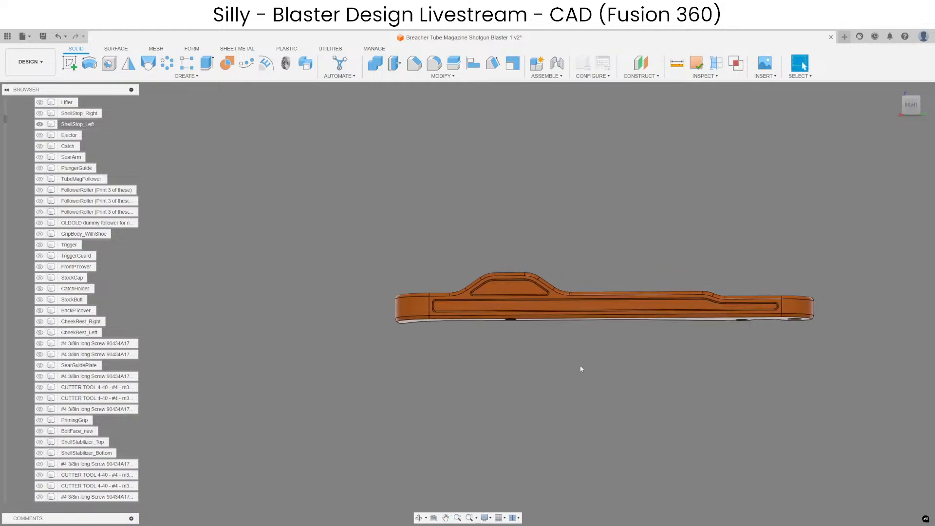
# Delete the fillet faces around the base and upper edge of ShellStop_Left's hump on the slope toward the curved end.
pyautogui.scroll(5, 507, 299)
pyautogui.keyDown('shift'); pyautogui.moveTo(505, 335); pyautogui.dragTo(618, 334, button='middle'); pyautogui.keyUp('shift')
pyautogui.scroll(5, 607, 301)
pyautogui.scroll(4, 615, 290)
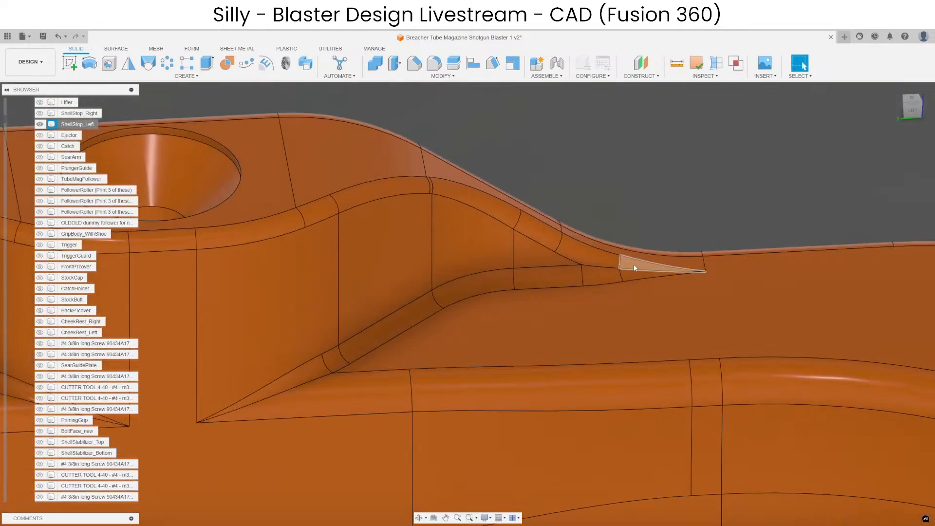
pyautogui.keyDown('ctrl'); pyautogui.click(483, 289); pyautogui.keyUp('ctrl')
pyautogui.keyDown('ctrl'); pyautogui.click(428, 311); pyautogui.keyUp('ctrl')
pyautogui.keyDown('ctrl'); pyautogui.click(331, 359); pyautogui.keyUp('ctrl')
pyautogui.keyDown('ctrl'); pyautogui.click(302, 375); pyautogui.keyUp('ctrl')
pyautogui.scroll(-5, 772, 272)
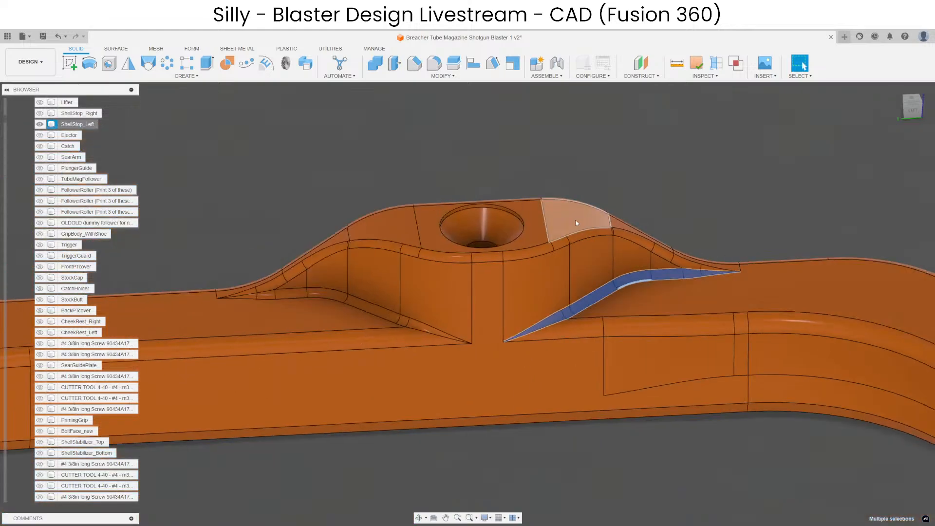
pyautogui.scroll(4, 699, 253)
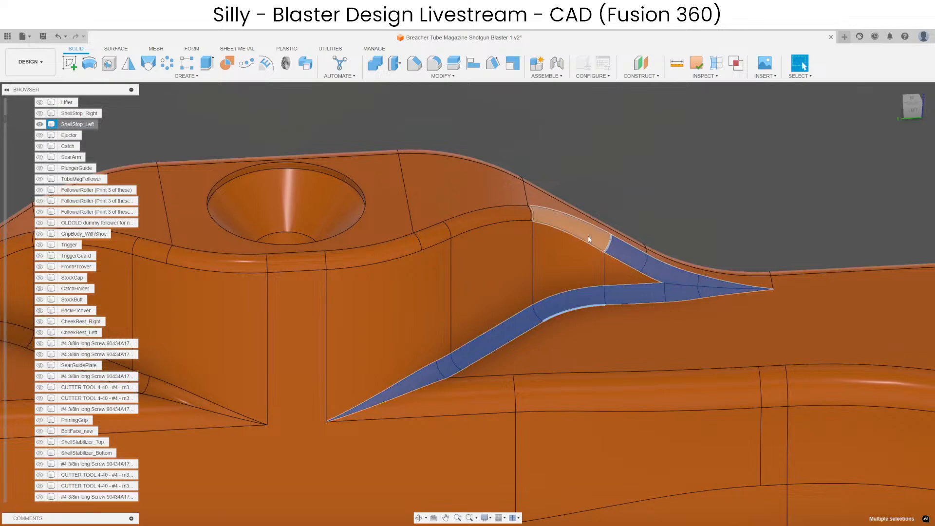
pyautogui.scroll(5, 501, 213)
pyautogui.keyDown('ctrl'); pyautogui.click(468, 230); pyautogui.keyUp('ctrl')
pyautogui.scroll(8, 585, 219)
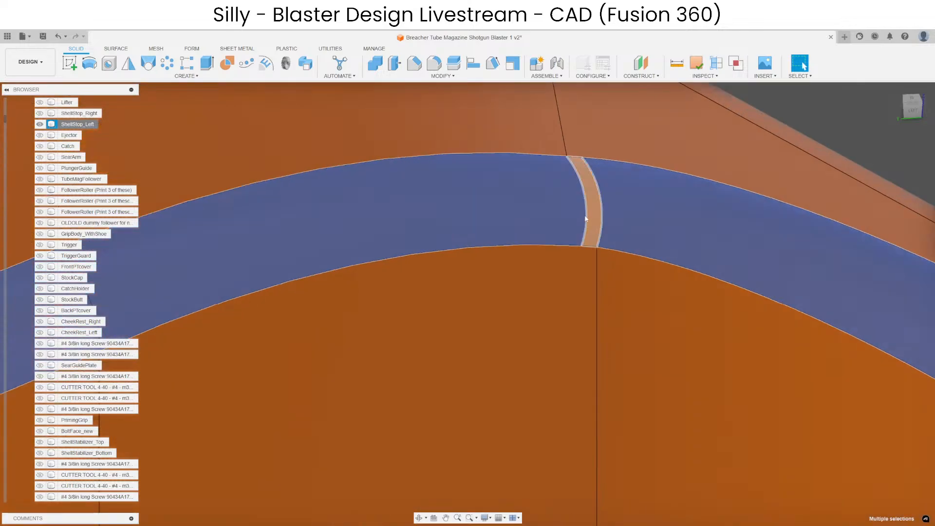
pyautogui.scroll(-11, 628, 190)
pyautogui.press('Delete')
# Delete the remaining fillet faces along the hump's upper edge and base on the slope toward the long end.
pyautogui.scroll(4, 487, 199)
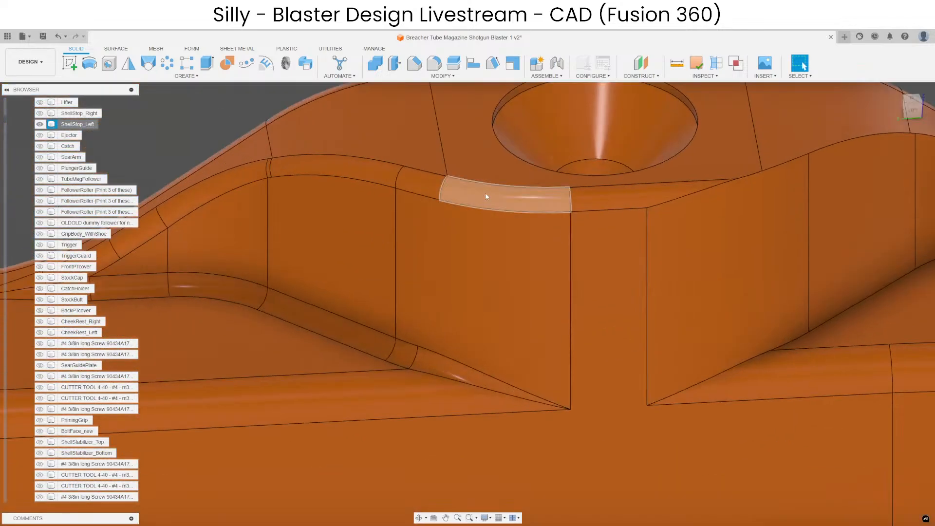
pyautogui.click(486, 196)
pyautogui.keyDown('ctrl'); pyautogui.click(422, 184); pyautogui.keyUp('ctrl')
pyautogui.keyDown('ctrl'); pyautogui.click(382, 181); pyautogui.keyUp('ctrl')
pyautogui.scroll(4, 263, 176)
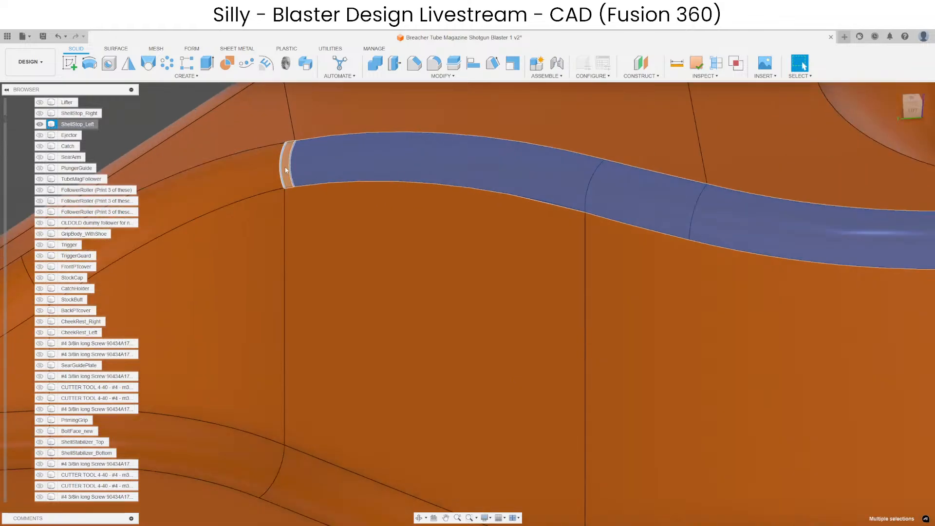
pyautogui.keyDown('ctrl'); pyautogui.click(252, 203); pyautogui.keyUp('ctrl')
pyautogui.keyDown('ctrl'); pyautogui.click(311, 485); pyautogui.keyUp('ctrl')
pyautogui.scroll(-5, 320, 282)
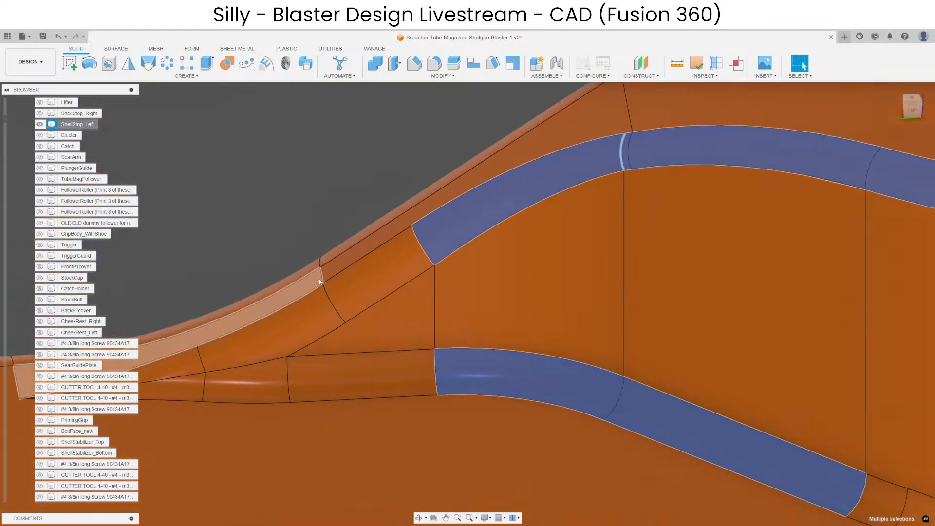
pyautogui.keyDown('ctrl'); pyautogui.click(331, 279); pyautogui.keyUp('ctrl')
pyautogui.keyDown('ctrl'); pyautogui.click(292, 316); pyautogui.keyUp('ctrl')
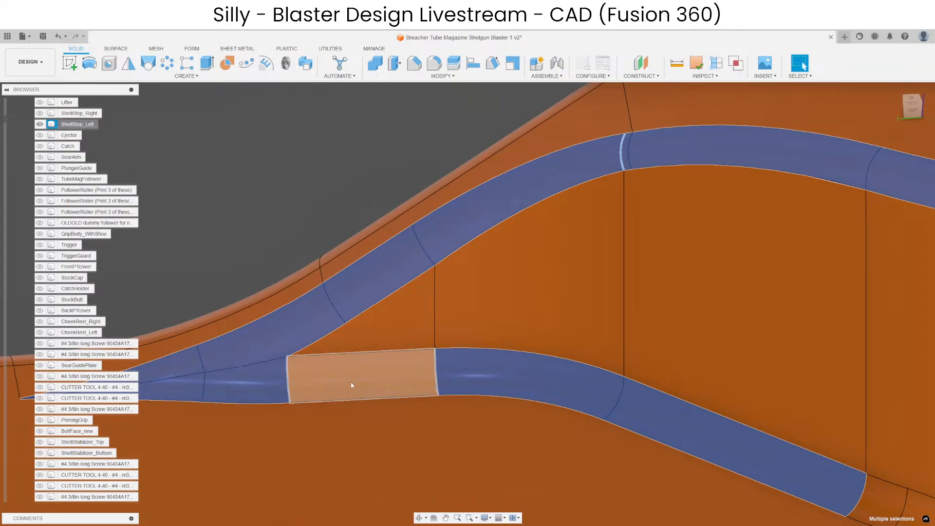
pyautogui.scroll(-4, 350, 384)
pyautogui.scroll(5, 454, 296)
pyautogui.press('Delete')
pyautogui.scroll(-6, 406, 293)
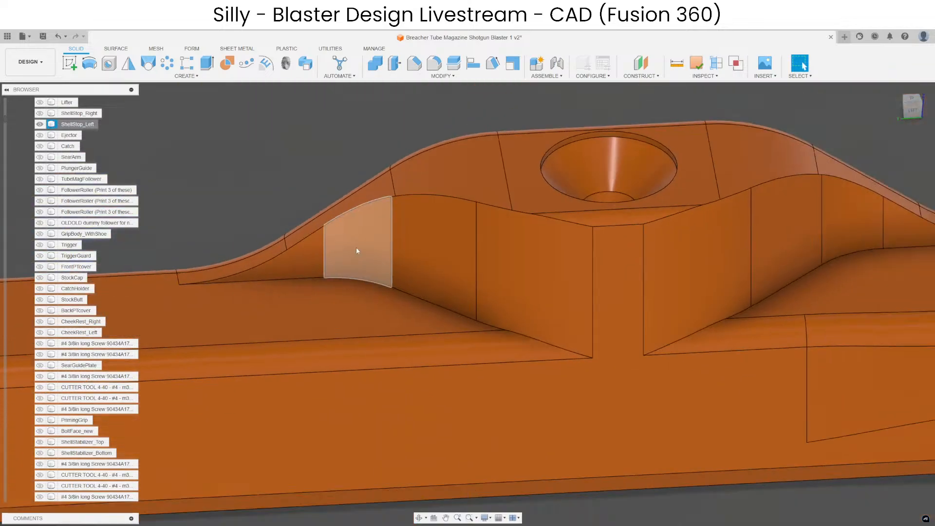
# Split ShellStop_Left with the broad curved arm face beside the hump, separating the hump from the arm.
pyautogui.scroll(3, 507, 228)
pyautogui.scroll(-3, 506, 225)
pyautogui.click(707, 271)
pyautogui.scroll(-3, 706, 272)
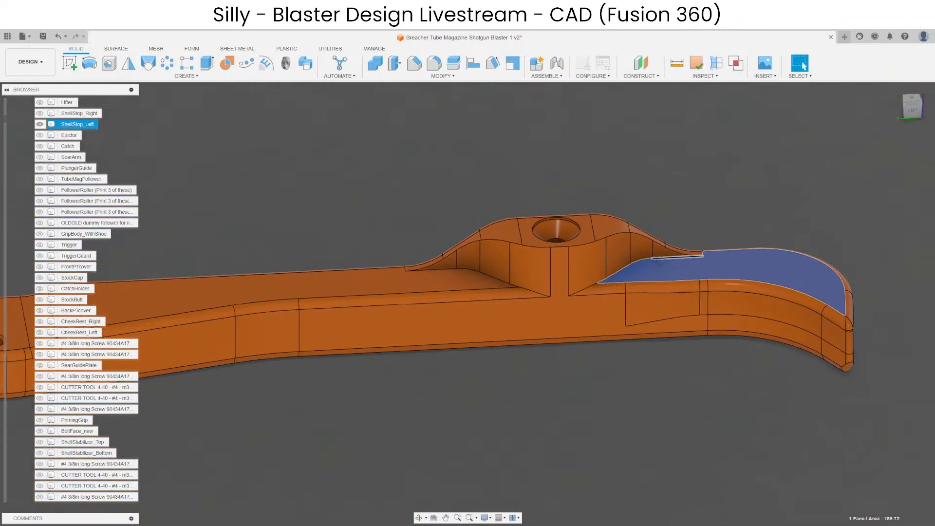
pyautogui.keyDown('shift'); pyautogui.moveTo(706, 271); pyautogui.dragTo(258, 167, button='middle'); pyautogui.keyUp('shift')
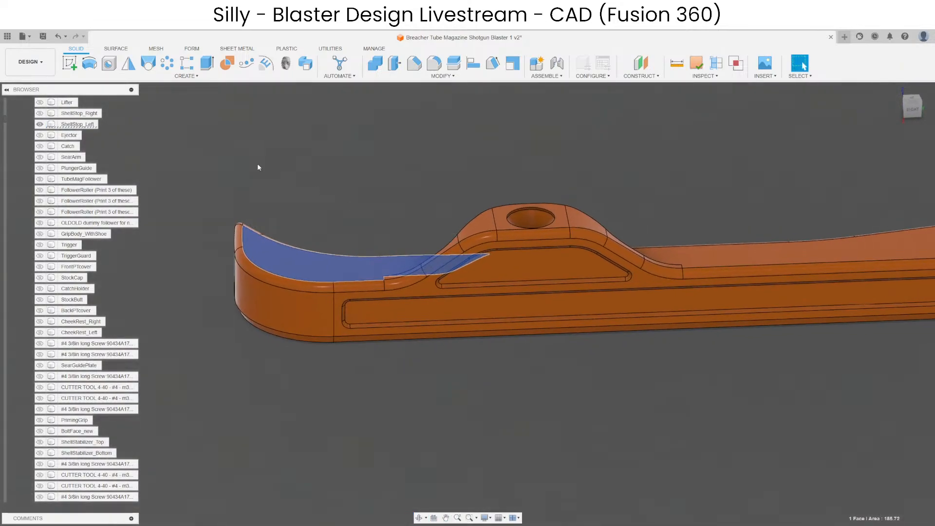
pyautogui.click(454, 66)
pyautogui.press('Return')
# Create an offset construction plane from the recessed panel face on the hump's outer side.
pyautogui.scroll(3, 545, 281)
pyautogui.keyDown('shift'); pyautogui.moveTo(545, 281); pyautogui.dragTo(602, 246, button='middle'); pyautogui.keyUp('shift')
pyautogui.click(601, 246)
pyautogui.click(650, 67)
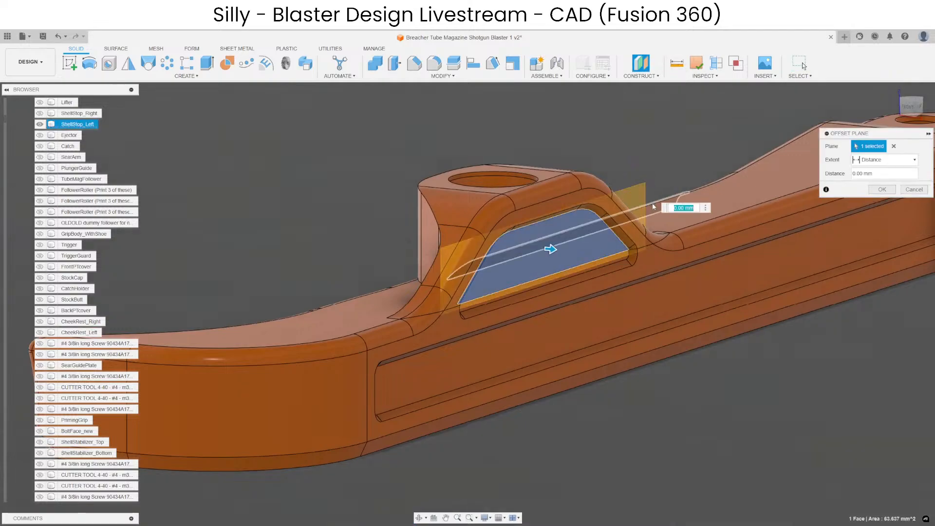
pyautogui.press('Return')
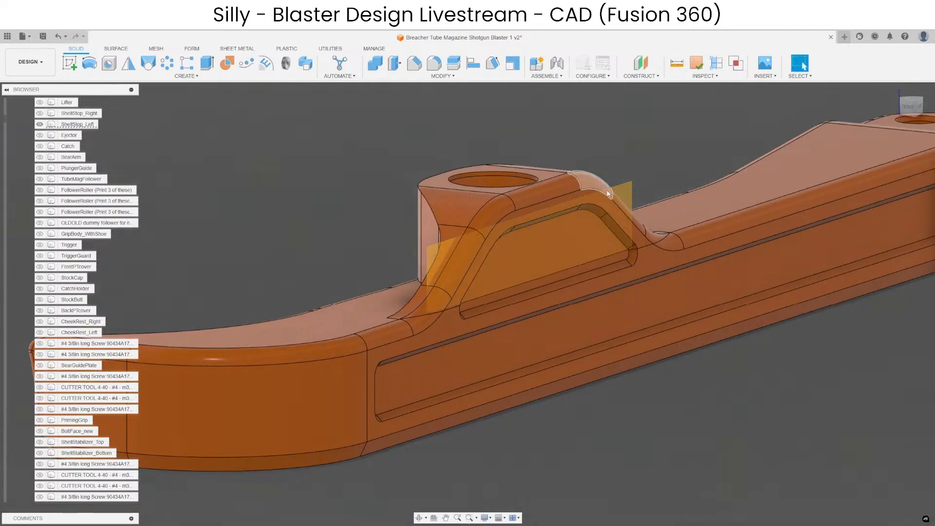
# Split the arm body lengthwise with the panel-side construction plane and delete that plane.
pyautogui.click(456, 65)
pyautogui.click(660, 206)
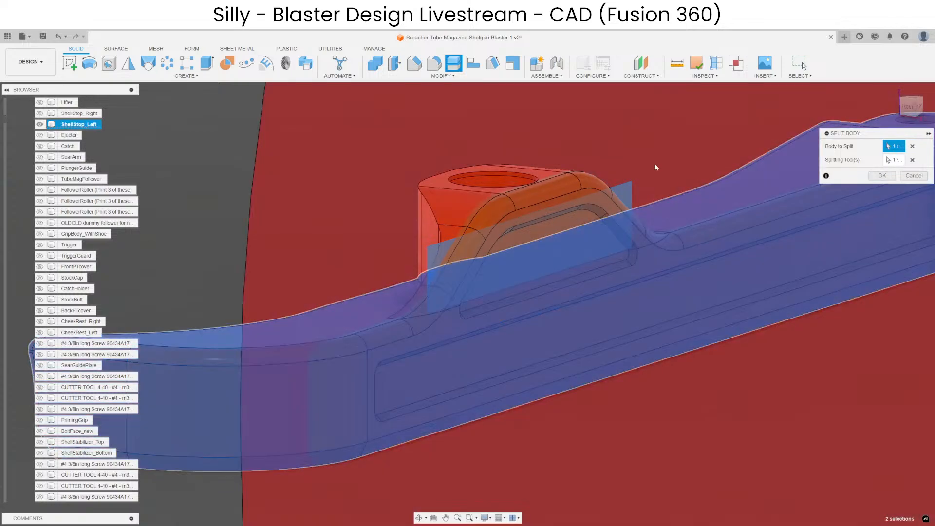
pyautogui.press('Return')
pyautogui.click(623, 194)
pyautogui.press('Delete')
# Create a construction plane offset 290 mm from the XZ plane to cross the shell stop near its hump.
pyautogui.keyDown('shift'); pyautogui.moveTo(679, 252); pyautogui.dragTo(589, 229, button='middle'); pyautogui.keyUp('shift')
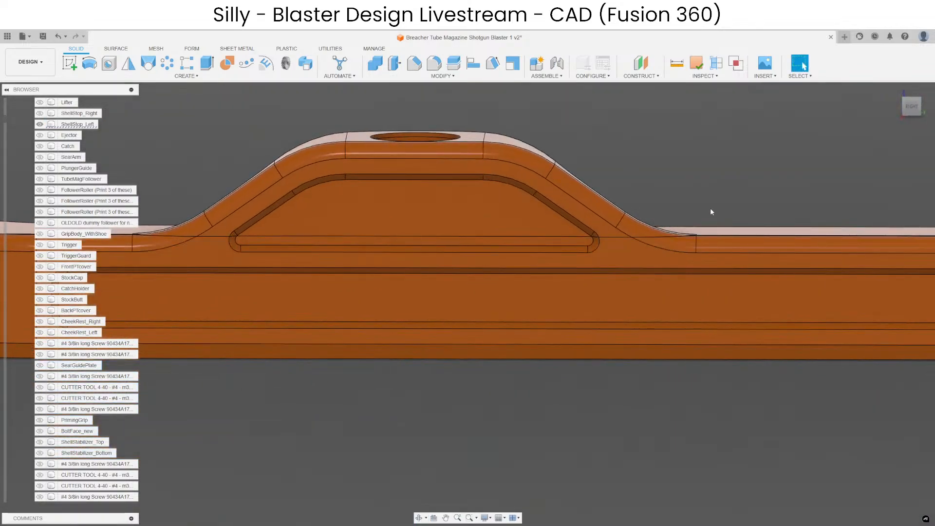
pyautogui.scroll(4, 710, 209)
pyautogui.scroll(-5, 712, 215)
pyautogui.scroll(2, 714, 215)
pyautogui.scroll(-3, 710, 250)
pyautogui.keyDown('shift'); pyautogui.moveTo(709, 248); pyautogui.dragTo(677, 224, button='middle'); pyautogui.keyUp('shift')
pyautogui.scroll(-3, 683, 118)
pyautogui.keyDown('shift'); pyautogui.moveTo(675, 141); pyautogui.dragTo(677, 65, button='middle'); pyautogui.keyUp('shift')
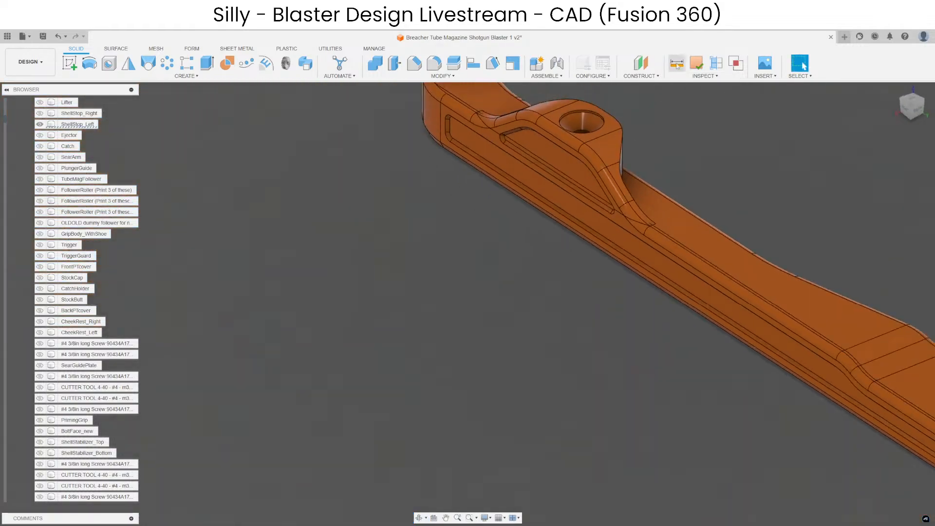
pyautogui.click(637, 69)
pyautogui.scroll(-6, 522, 288)
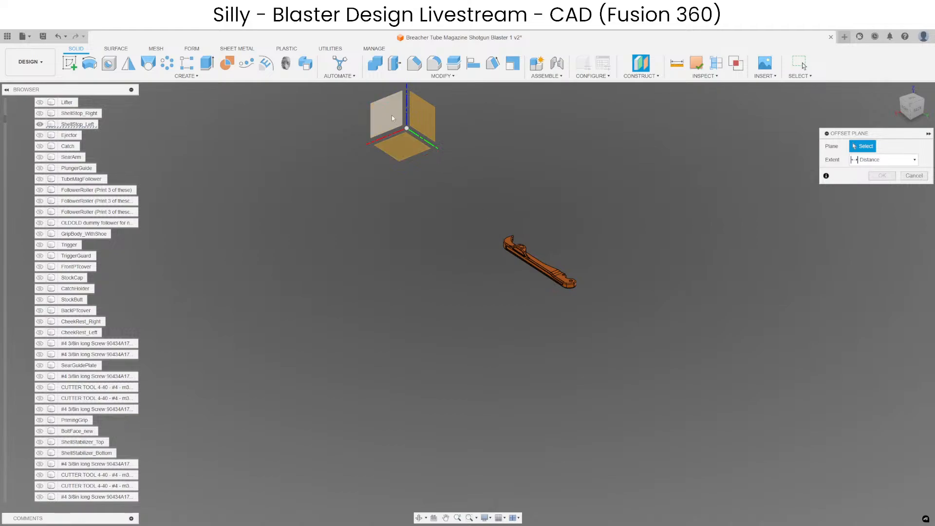
pyautogui.click(393, 117)
pyautogui.moveTo(407, 125); pyautogui.dragTo(616, 267)
pyautogui.scroll(5, 616, 267)
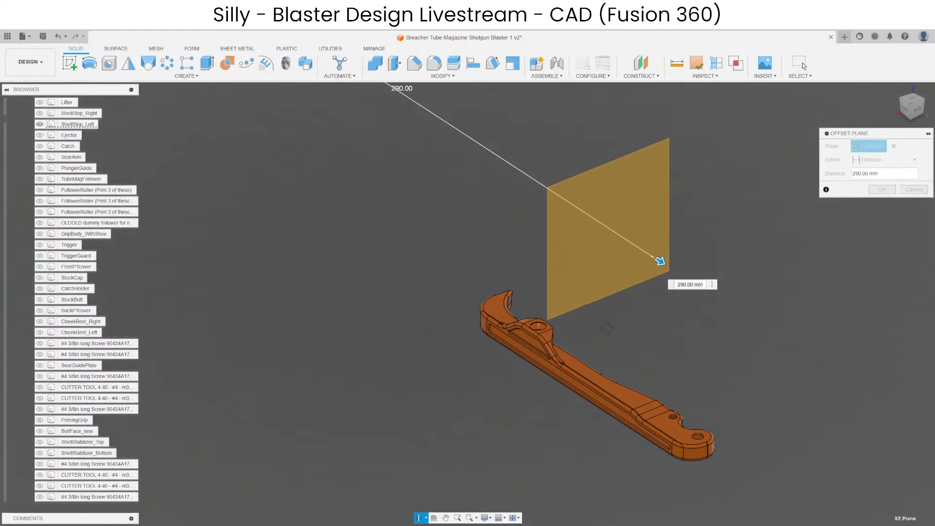
pyautogui.keyDown('shift'); pyautogui.moveTo(607, 329); pyautogui.dragTo(641, 285, button='middle'); pyautogui.keyUp('shift')
pyautogui.press('Return')
# Move the new construction plane -30 mm in Y and -60 mm in Z so it crosses the arm beside the hump.
pyautogui.click(562, 305)
pyautogui.press('m')
pyautogui.scroll(-3, 682, 239)
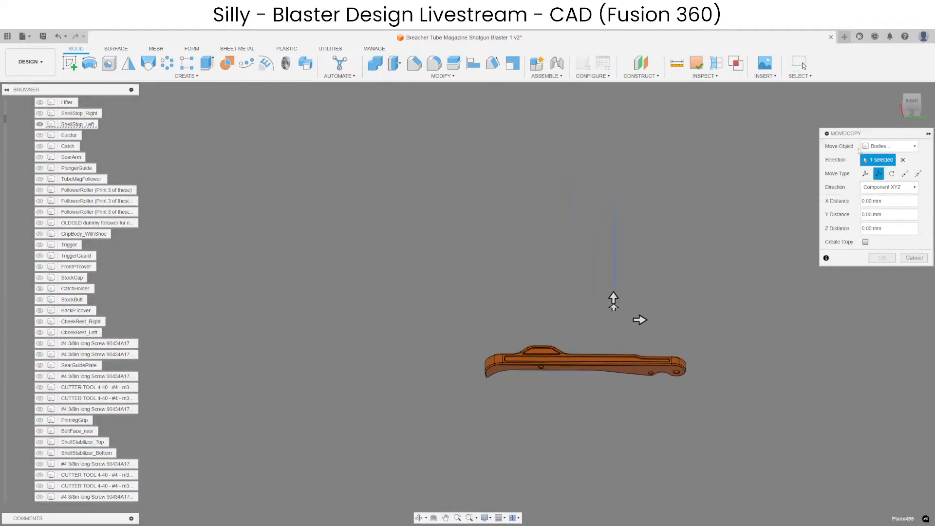
pyautogui.click(908, 102)
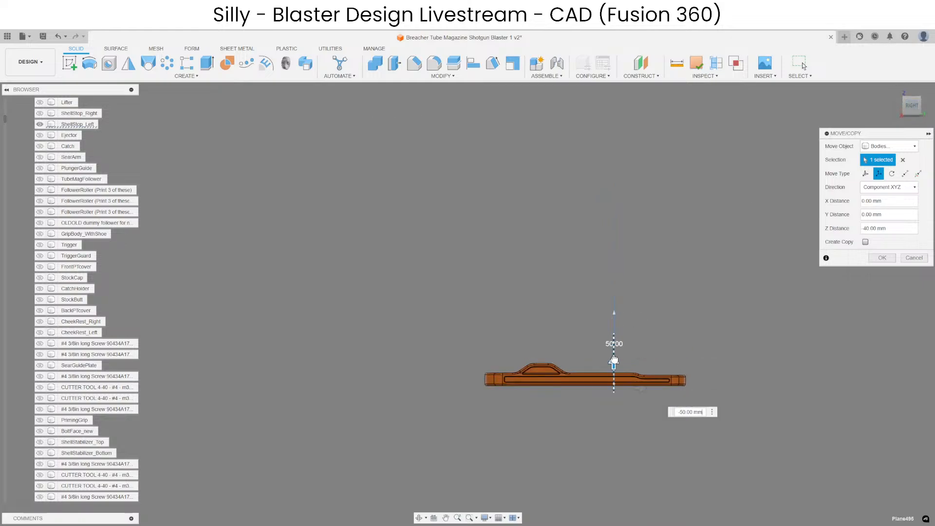
pyautogui.moveTo(614, 359); pyautogui.dragTo(612, 378)
pyautogui.scroll(6, 606, 394)
pyautogui.moveTo(653, 438); pyautogui.dragTo(464, 414)
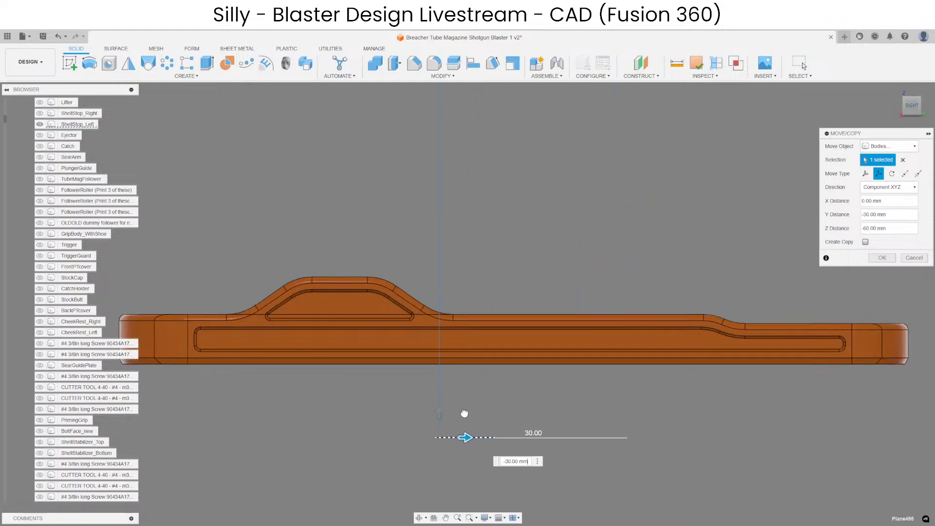
pyautogui.press('Return')
# Create a second plane offset from the moved plane, crossing the arm on the other side of the hump.
pyautogui.keyDown('shift'); pyautogui.moveTo(492, 248); pyautogui.dragTo(518, 260, button='middle'); pyautogui.keyUp('shift')
pyautogui.click(519, 261)
pyautogui.scroll(-3, 625, 173)
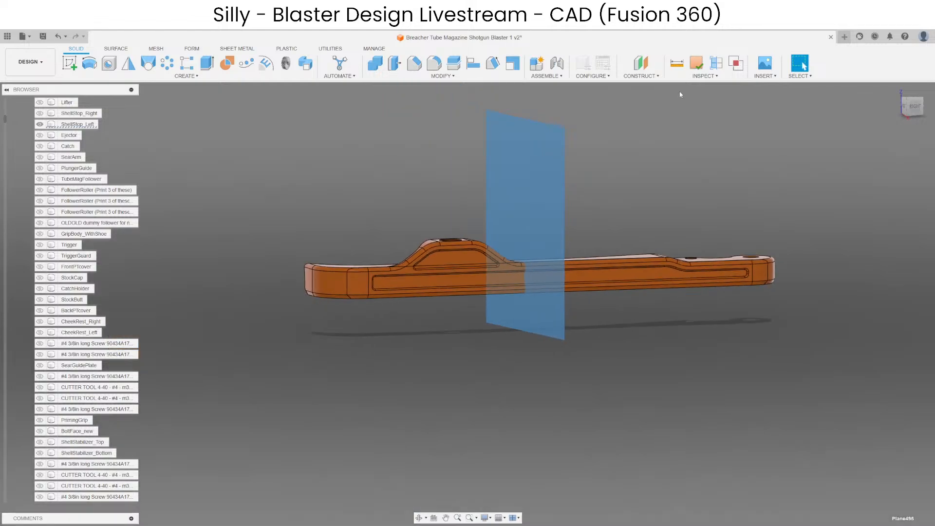
pyautogui.click(641, 64)
pyautogui.click(514, 156)
pyautogui.scroll(4, 566, 188)
pyautogui.moveTo(567, 183); pyautogui.dragTo(280, 193)
pyautogui.press('Return')
# Split the arm's outer side strip with the two planes on either side of the hump.
pyautogui.click(453, 63)
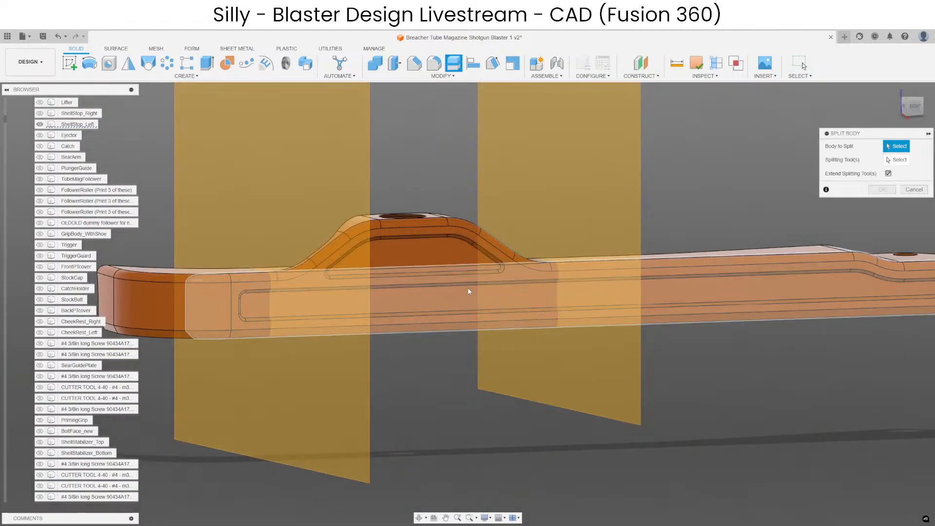
pyautogui.click(469, 292)
pyautogui.click(541, 170)
pyautogui.press('Return')
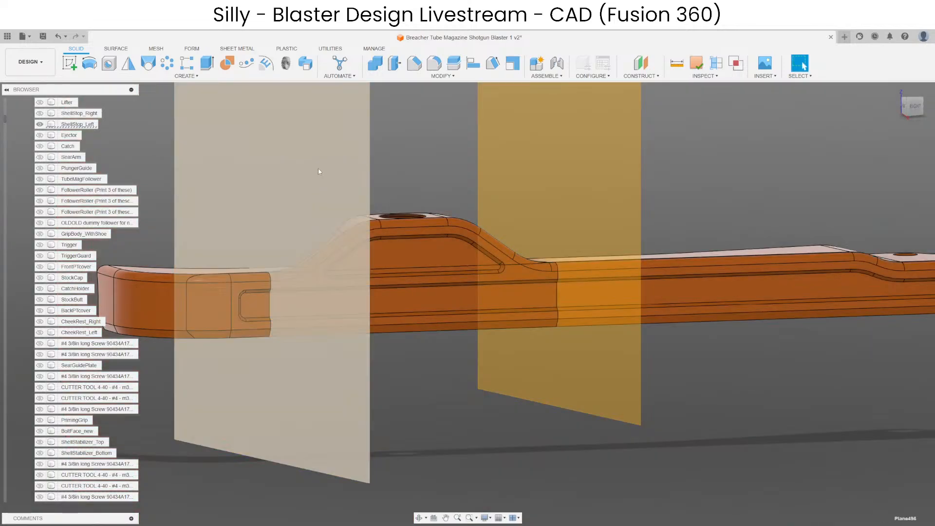
# Combine the two outer end pieces of the side strip with the main arm body, and hide the result.
pyautogui.click(370, 64)
pyautogui.keyDown('shift'); pyautogui.moveTo(439, 117); pyautogui.dragTo(472, 219, button='middle'); pyautogui.keyUp('shift')
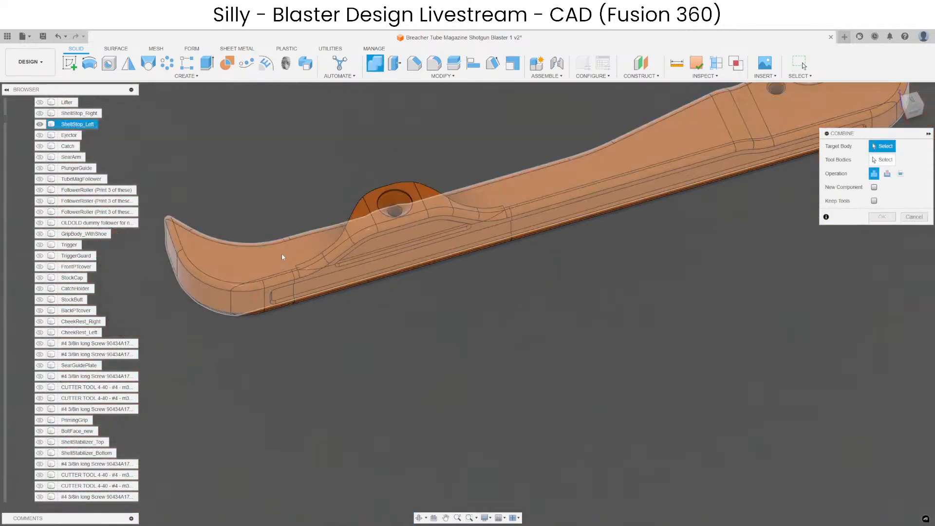
pyautogui.click(269, 254)
pyautogui.click(274, 301)
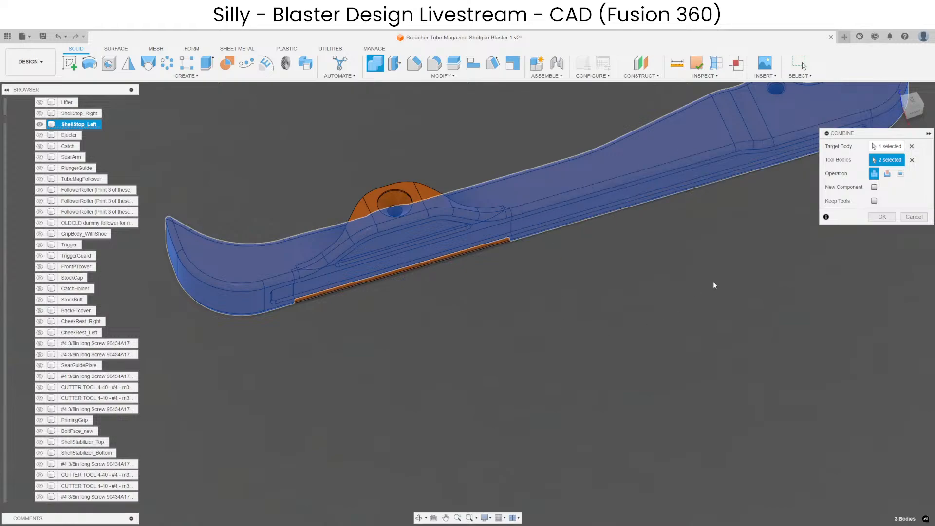
pyautogui.scroll(-3, 713, 281)
pyautogui.press('Return')
pyautogui.press('v')
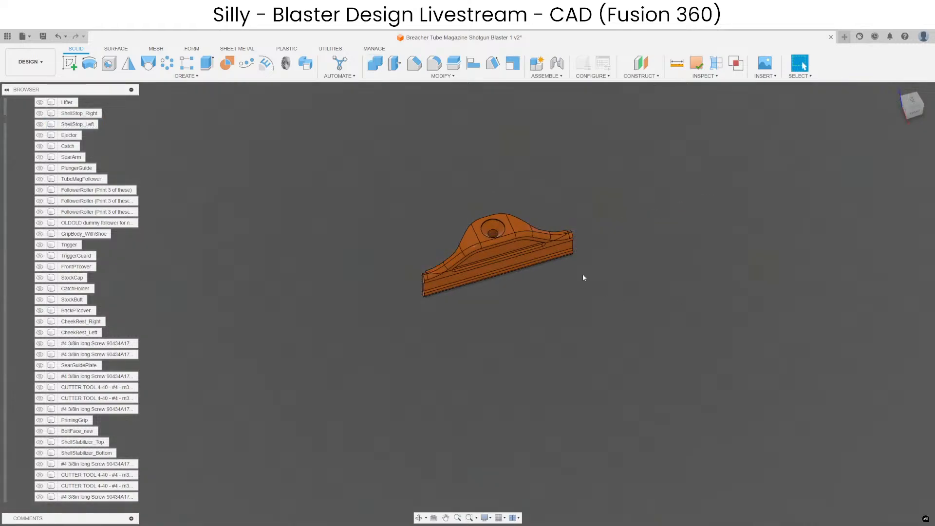
# Join the hump and the middle side-strip section into one body with Combine.
pyautogui.scroll(2, 457, 134)
pyautogui.click(376, 64)
pyautogui.scroll(3, 481, 320)
pyautogui.click(466, 327)
pyautogui.click(466, 327)
pyautogui.click(501, 260)
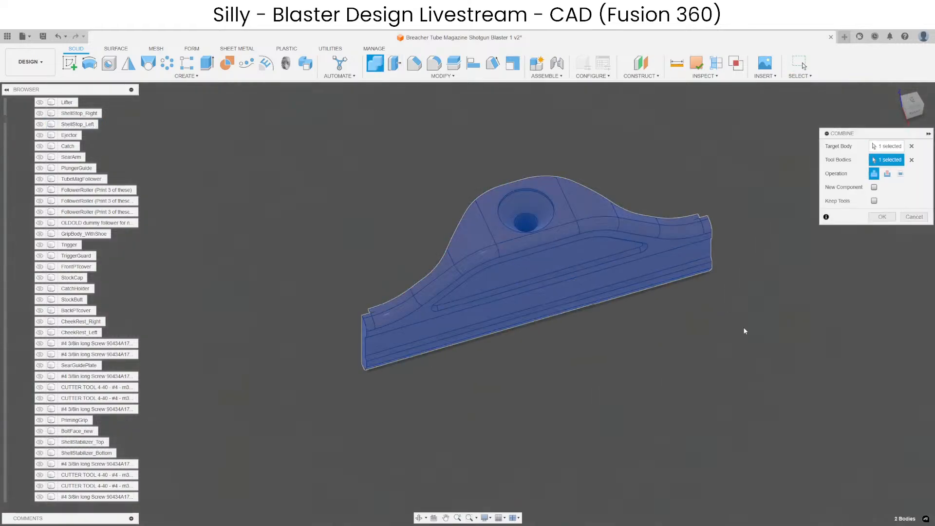
pyautogui.press('Return')
# Show ShellStop_Left again and move the hump piece along the arm toward its curved end.
pyautogui.keyDown('shift'); pyautogui.moveTo(574, 334); pyautogui.dragTo(512, 300, button='middle'); pyautogui.keyUp('shift')
pyautogui.scroll(-3, 605, 272)
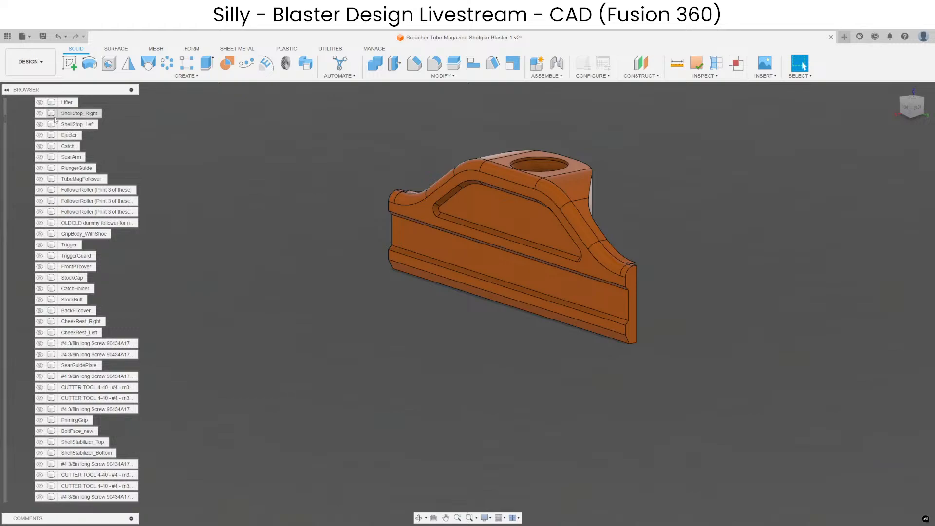
pyautogui.click(39, 124)
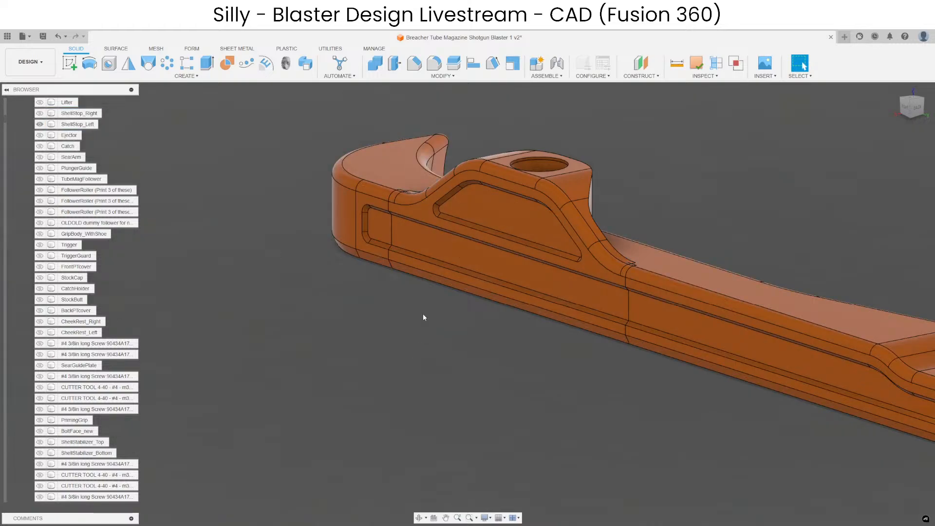
pyautogui.keyDown('shift'); pyautogui.moveTo(423, 313); pyautogui.dragTo(472, 340, button='middle'); pyautogui.keyUp('shift')
pyautogui.press('m')
pyautogui.click(521, 193)
pyautogui.moveTo(559, 219); pyautogui.dragTo(419, 209)
pyautogui.press('Return')
# Offset the moved hump piece's rear end face along the arm to fill the gap behind it.
pyautogui.moveTo(402, 353); pyautogui.dragTo(535, 380, button='middle')
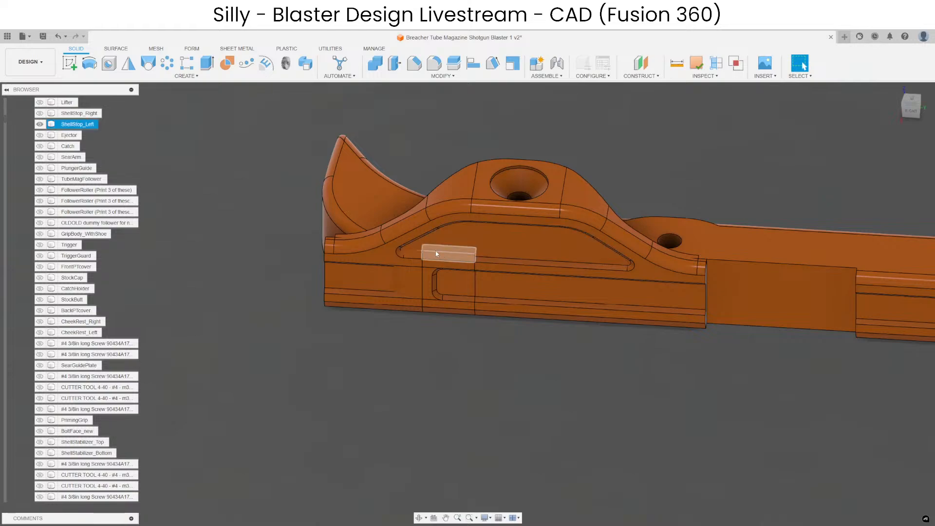
pyautogui.keyDown('shift'); pyautogui.moveTo(751, 396); pyautogui.dragTo(390, 350, button='middle'); pyautogui.keyUp('shift')
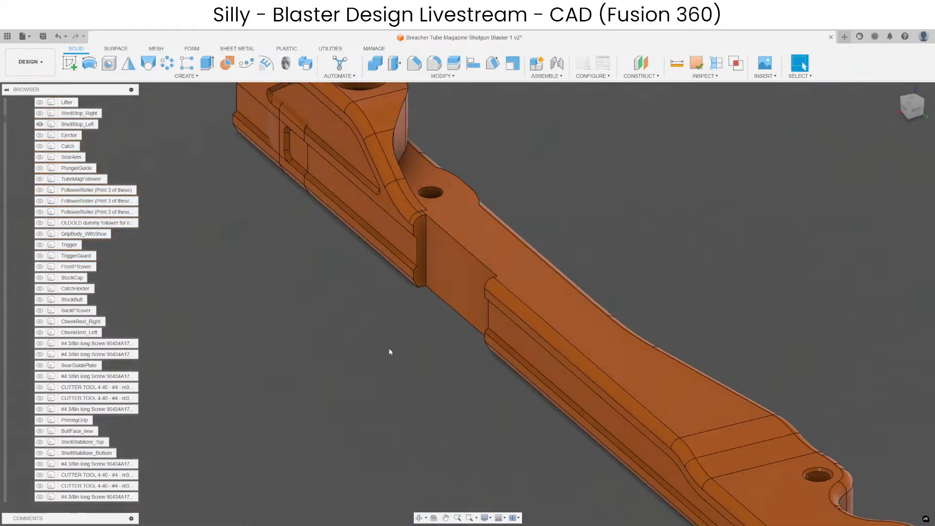
pyautogui.scroll(5, 420, 228)
pyautogui.click(419, 228)
pyautogui.click(394, 63)
pyautogui.keyDown('shift'); pyautogui.moveTo(443, 268); pyautogui.dragTo(550, 239, button='middle'); pyautogui.keyUp('shift')
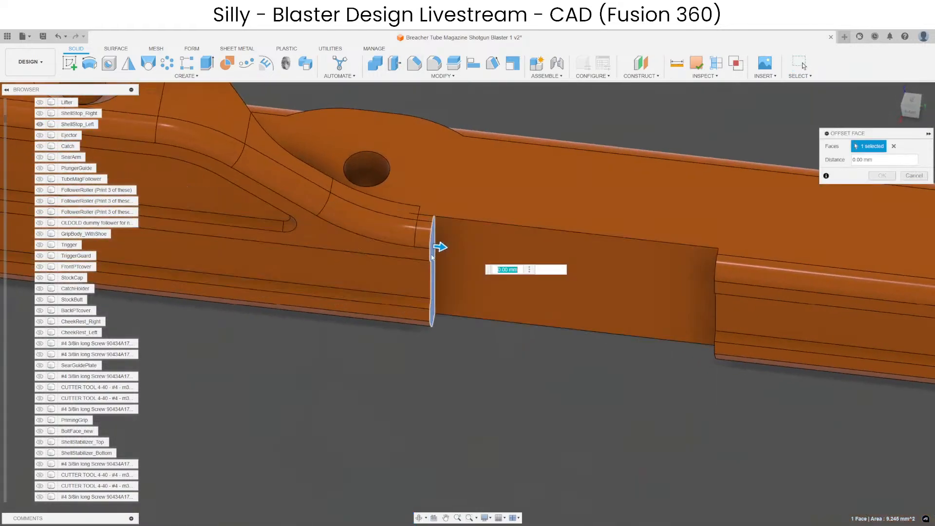
pyautogui.moveTo(441, 247); pyautogui.dragTo(658, 266)
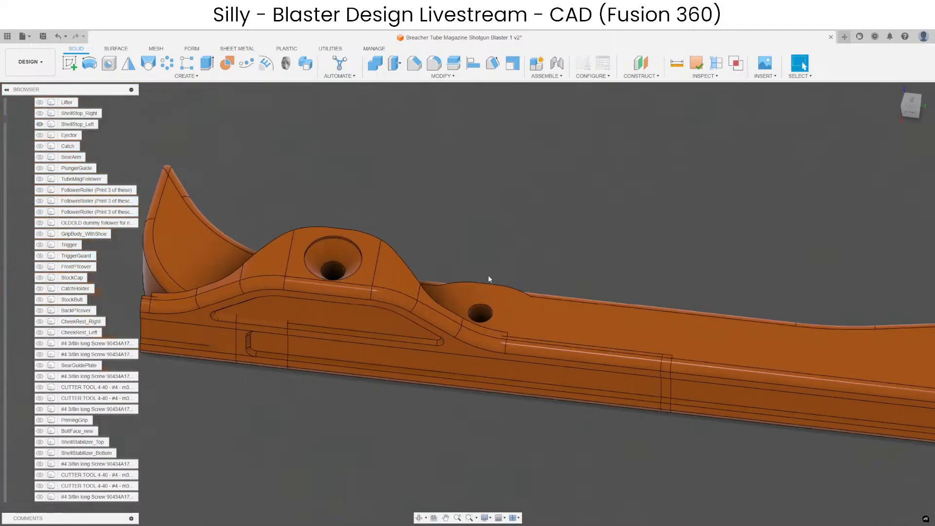
# Examine the leftover cut faces along the arm's edge by the moved hump and the hump piece's overhanging front end.
pyautogui.keyDown('shift'); pyautogui.moveTo(488, 278); pyautogui.dragTo(372, 265, button='middle'); pyautogui.keyUp('shift')
pyautogui.scroll(5, 438, 307)
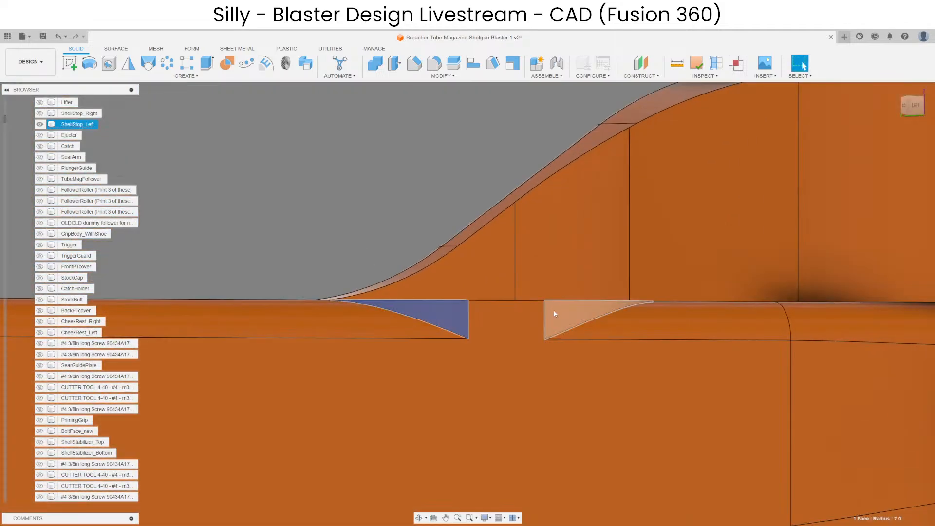
pyautogui.scroll(-6, 431, 273)
pyautogui.keyDown('shift'); pyautogui.moveTo(431, 198); pyautogui.dragTo(509, 283, button='middle'); pyautogui.keyUp('shift')
pyautogui.keyDown('shift'); pyautogui.moveTo(462, 405); pyautogui.dragTo(762, 296, button='middle'); pyautogui.keyUp('shift')
pyautogui.scroll(5, 538, 345)
pyautogui.keyDown('shift'); pyautogui.moveTo(541, 342); pyautogui.dragTo(428, 253, button='middle'); pyautogui.keyUp('shift')
pyautogui.scroll(-4, 427, 244)
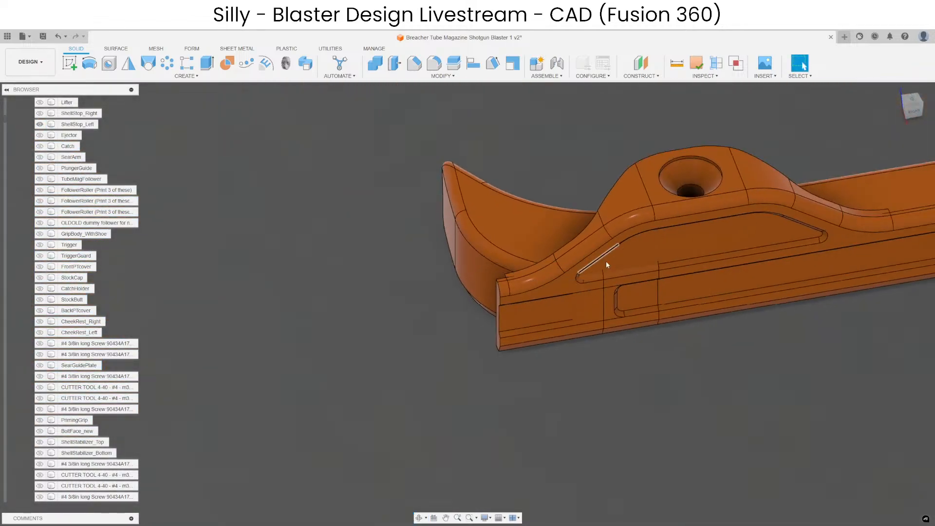
# Delete the curved top face and adjoining rounded edge face where the hump's front slope meets the side strip.
pyautogui.keyDown('shift'); pyautogui.moveTo(605, 260); pyautogui.dragTo(550, 341, button='middle'); pyautogui.keyUp('shift')
pyautogui.scroll(5, 556, 346)
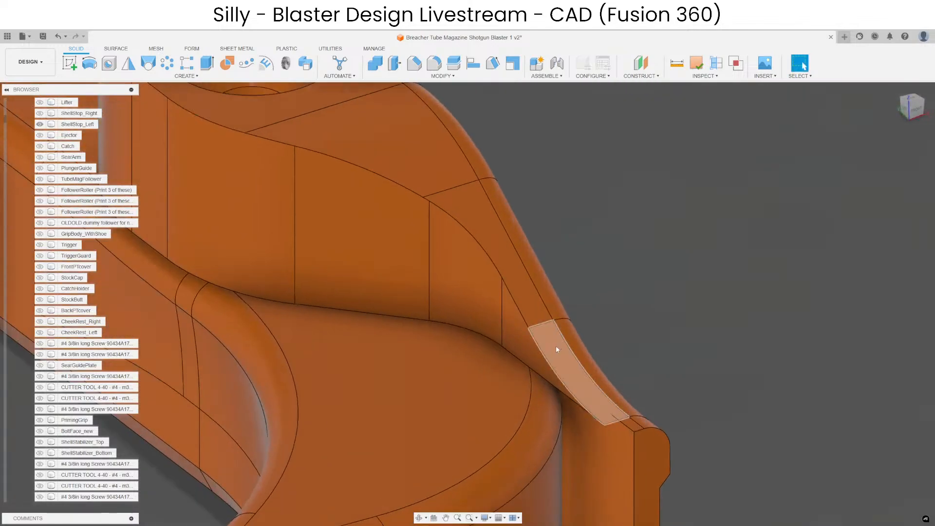
pyautogui.click(556, 347)
pyautogui.keyDown('ctrl'); pyautogui.click(577, 337); pyautogui.keyUp('ctrl')
pyautogui.press('Delete')
# Try to delete the rounded edge face and narrow top face at the side strip's front end.
pyautogui.scroll(-3, 613, 234)
pyautogui.keyDown('shift'); pyautogui.moveTo(615, 258); pyautogui.dragTo(527, 283, button='middle'); pyautogui.keyUp('shift')
pyautogui.click(482, 364)
pyautogui.scroll(4, 484, 336)
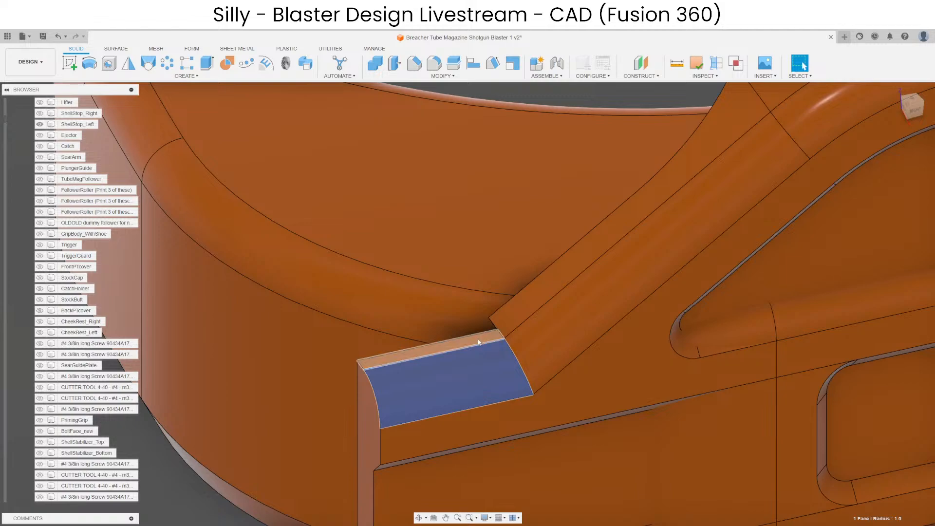
pyautogui.keyDown('ctrl'); pyautogui.click(478, 340); pyautogui.keyUp('ctrl')
pyautogui.scroll(-4, 474, 219)
pyautogui.press('Delete')
pyautogui.keyDown('shift'); pyautogui.moveTo(480, 320); pyautogui.dragTo(474, 298, button='middle'); pyautogui.keyUp('shift')
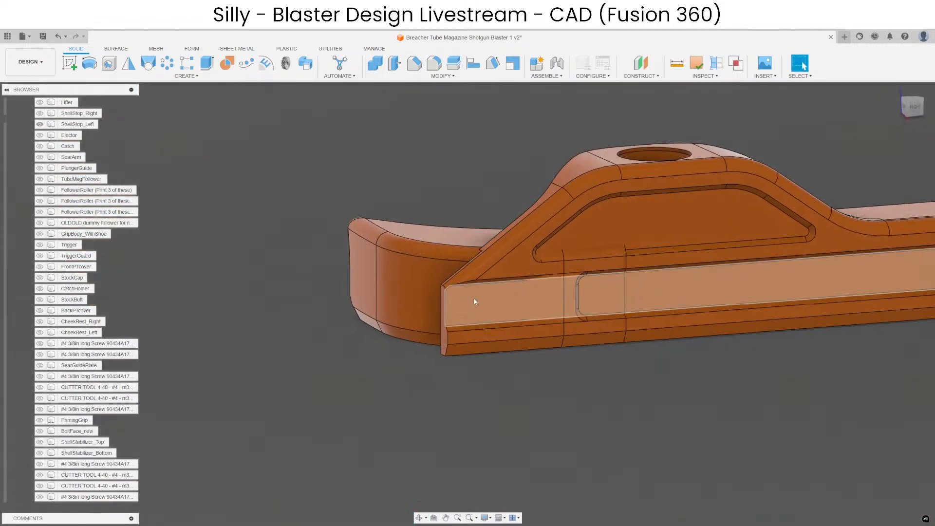
# Delete the 1 mm rounded faces running along the upper edge of the arm's curved end.
pyautogui.scroll(3, 451, 267)
pyautogui.click(436, 274)
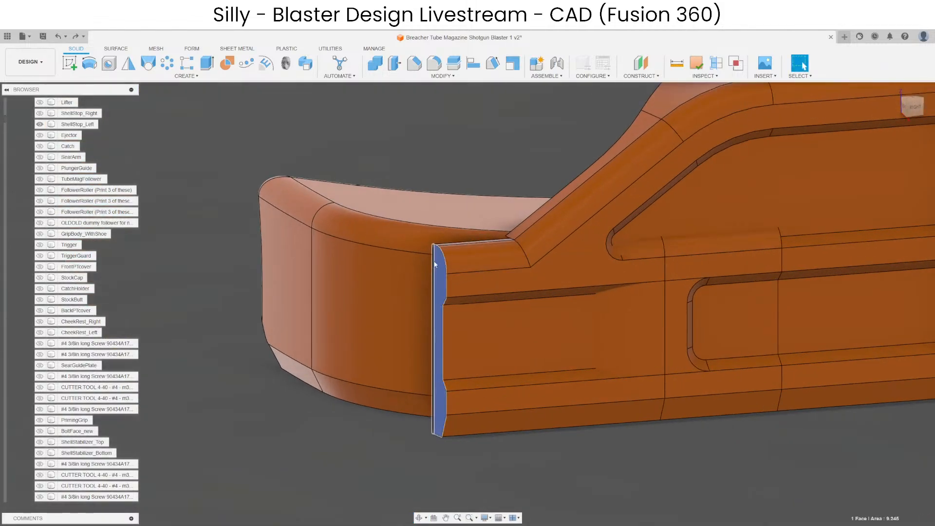
pyautogui.scroll(-3, 450, 222)
pyautogui.scroll(3, 548, 230)
pyautogui.click(593, 234)
pyautogui.scroll(-3, 515, 251)
pyautogui.scroll(3, 519, 258)
pyautogui.moveTo(519, 312)
pyautogui.keyDown('shift'); pyautogui.mouseDown(button='middle')
pyautogui.moveTo(411, 327)
pyautogui.moveTo(480, 331)
pyautogui.moveTo(431, 332)
pyautogui.moveTo(500, 327)
pyautogui.moveTo(516, 317)
pyautogui.mouseUp(button='middle'); pyautogui.keyUp('shift')
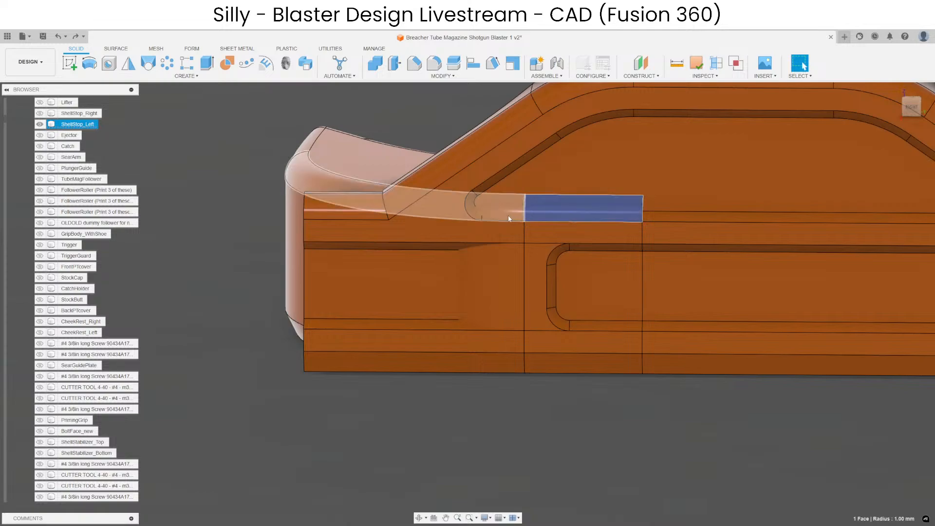
pyautogui.keyDown('ctrl'); pyautogui.click(509, 218); pyautogui.keyUp('ctrl')
pyautogui.scroll(-3, 543, 227)
pyautogui.press('Delete')
# Try to delete the two inner side faces beneath the hump's front slope.
pyautogui.scroll(4, 479, 147)
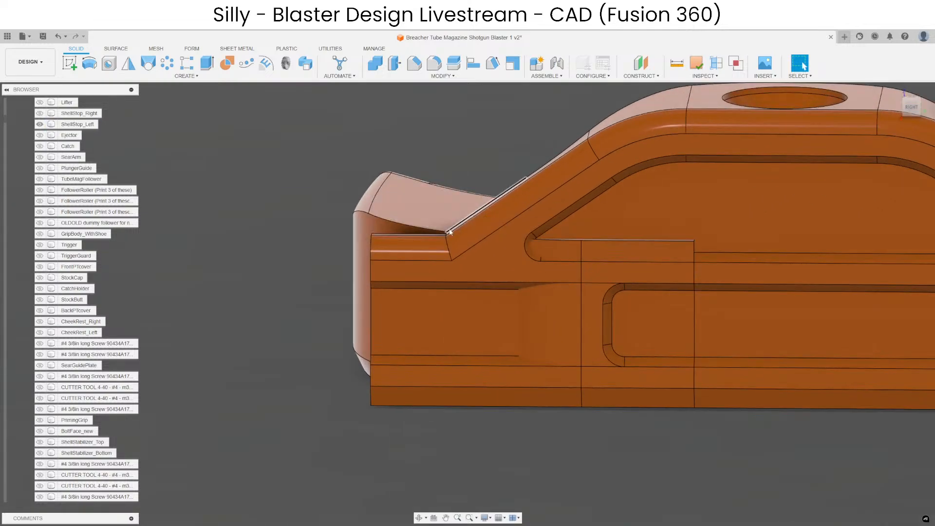
pyautogui.keyDown('shift'); pyautogui.moveTo(491, 191); pyautogui.dragTo(625, 214, button='middle'); pyautogui.keyUp('shift')
pyautogui.keyDown('shift'); pyautogui.moveTo(581, 245); pyautogui.dragTo(519, 242, button='middle'); pyautogui.keyUp('shift')
pyautogui.click(395, 212)
pyautogui.press('Delete')
pyautogui.scroll(-3, 530, 203)
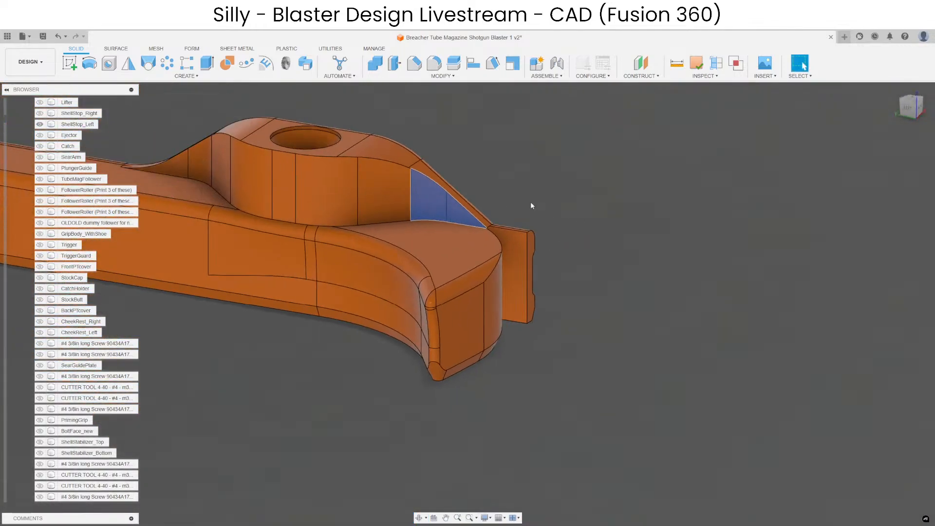
# Delete the four rounded faces along the hump's outer upper edge, from the front slope over the crest.
pyautogui.scroll(3, 426, 181)
pyautogui.keyDown('shift'); pyautogui.moveTo(526, 275); pyautogui.dragTo(536, 234, button='middle'); pyautogui.keyUp('shift')
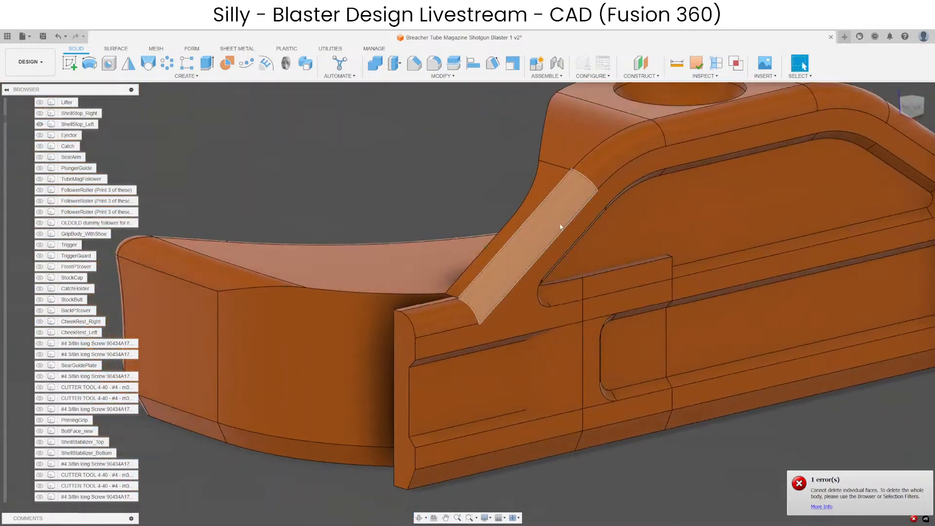
pyautogui.click(535, 234)
pyautogui.keyDown('ctrl'); pyautogui.click(811, 106); pyautogui.keyUp('ctrl')
pyautogui.keyDown('ctrl'); pyautogui.click(842, 104); pyautogui.keyUp('ctrl')
pyautogui.keyDown('ctrl'); pyautogui.click(652, 142); pyautogui.keyUp('ctrl')
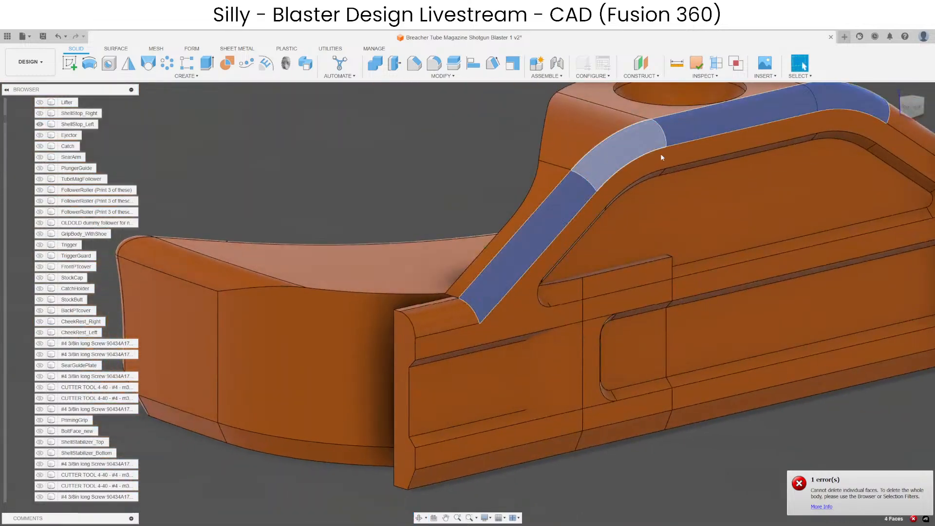
pyautogui.moveTo(660, 153); pyautogui.dragTo(320, 216, button='middle')
pyautogui.press('Delete')
# Delete the three rounded faces continuing down the hump's rear slope and along the arm's upper edge.
pyautogui.click(621, 222)
pyautogui.keyDown('ctrl'); pyautogui.click(694, 238); pyautogui.keyUp('ctrl')
pyautogui.keyDown('ctrl'); pyautogui.click(752, 225); pyautogui.keyUp('ctrl')
pyautogui.scroll(-4, 591, 146)
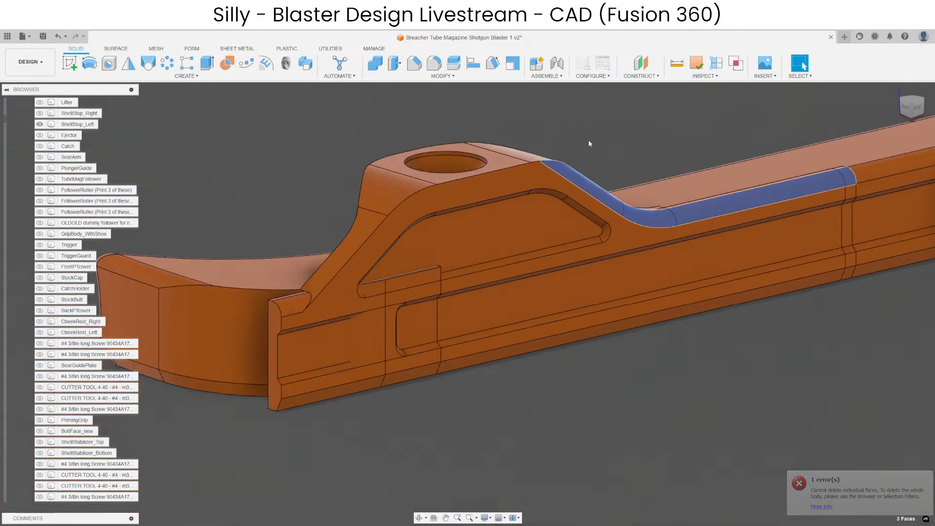
pyautogui.press('Delete')
# Split the shell stop body along the plane of the hump's flat inner face beside the curved end.
pyautogui.keyDown('shift'); pyautogui.moveTo(594, 192); pyautogui.dragTo(633, 209, button='middle'); pyautogui.keyUp('shift')
pyautogui.click(743, 254)
pyautogui.scroll(3, 729, 242)
pyautogui.scroll(-1, 633, 209)
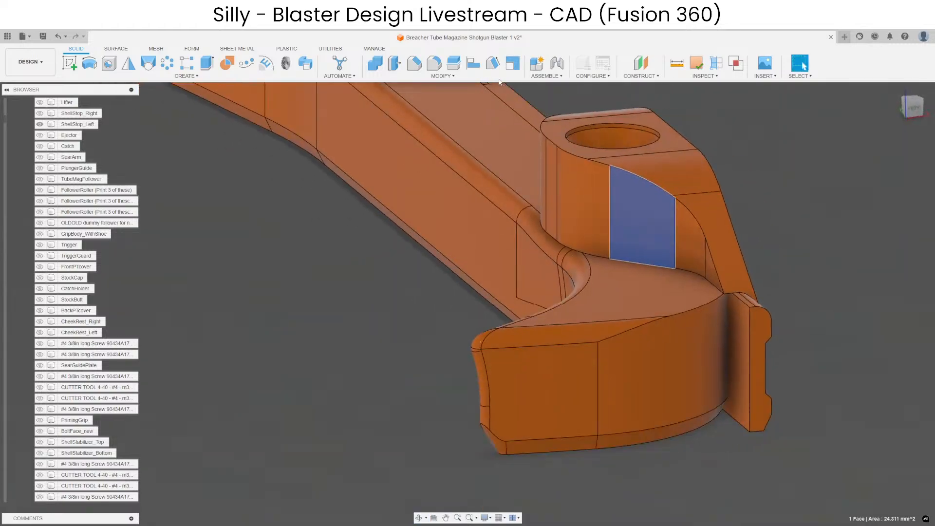
pyautogui.click(453, 63)
pyautogui.click(732, 237)
pyautogui.press('Return')
# Try removing the split-off front end of the side strip, examine the remaining arm, and undo the removal.
pyautogui.press('Delete')
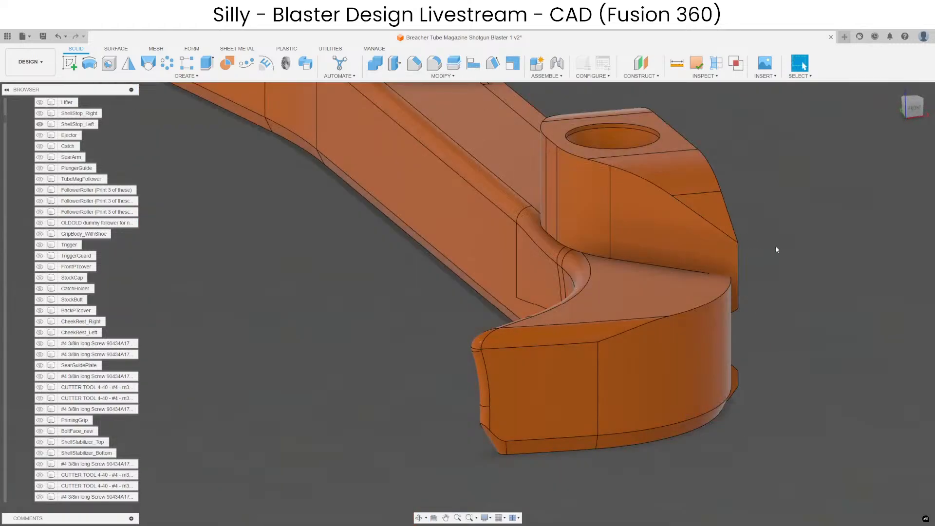
pyautogui.scroll(3, 776, 246)
pyautogui.moveTo(776, 245)
pyautogui.keyDown('shift'); pyautogui.mouseDown(button='middle')
pyautogui.moveTo(590, 252)
pyautogui.moveTo(487, 213)
pyautogui.mouseUp(button='middle'); pyautogui.keyUp('shift')
pyautogui.scroll(-3, 487, 213)
pyautogui.scroll(-2, 487, 212)
pyautogui.scroll(2, 583, 231)
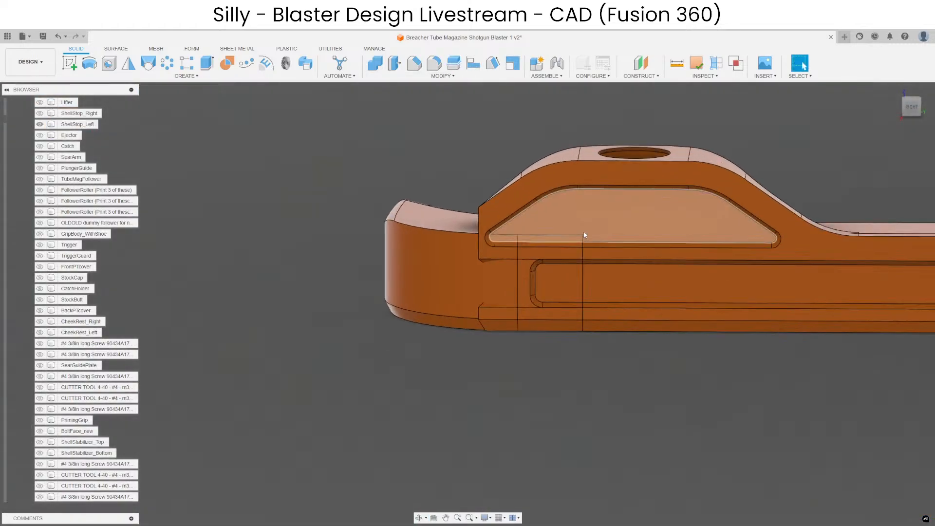
pyautogui.keyDown('shift'); pyautogui.moveTo(583, 231); pyautogui.dragTo(523, 303, button='middle'); pyautogui.keyUp('shift')
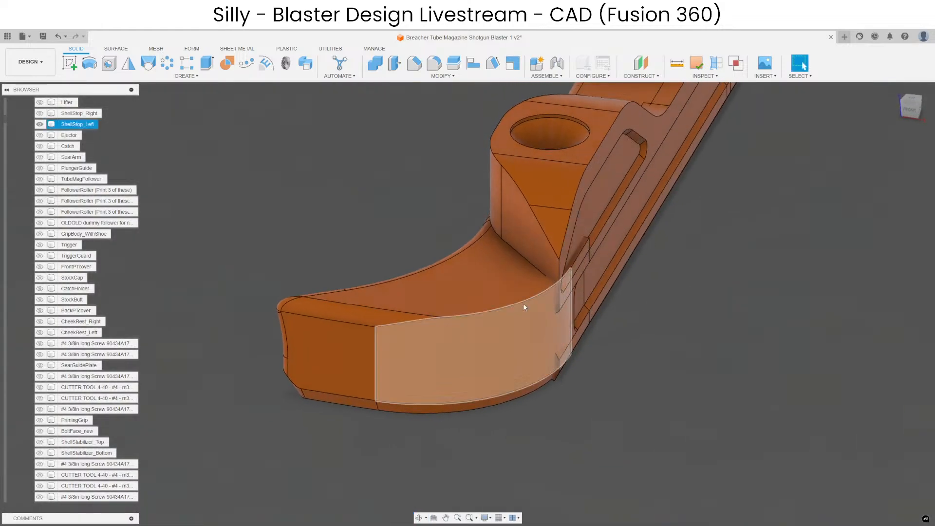
pyautogui.scroll(-3, 553, 315)
pyautogui.hotkey('ctrl', 'z')
# Show all components and examine how the left shell stop sits in the receiver slot.
pyautogui.scroll(-3, 634, 329)
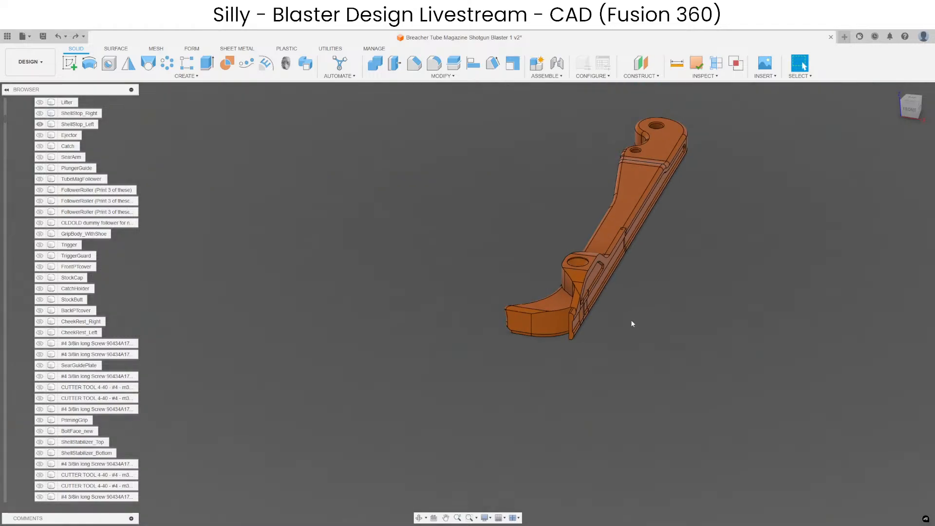
pyautogui.rightClick(631, 320)
pyautogui.click(605, 447)
pyautogui.scroll(5, 585, 338)
pyautogui.keyDown('shift'); pyautogui.moveTo(592, 338); pyautogui.dragTo(537, 324, button='middle'); pyautogui.keyUp('shift')
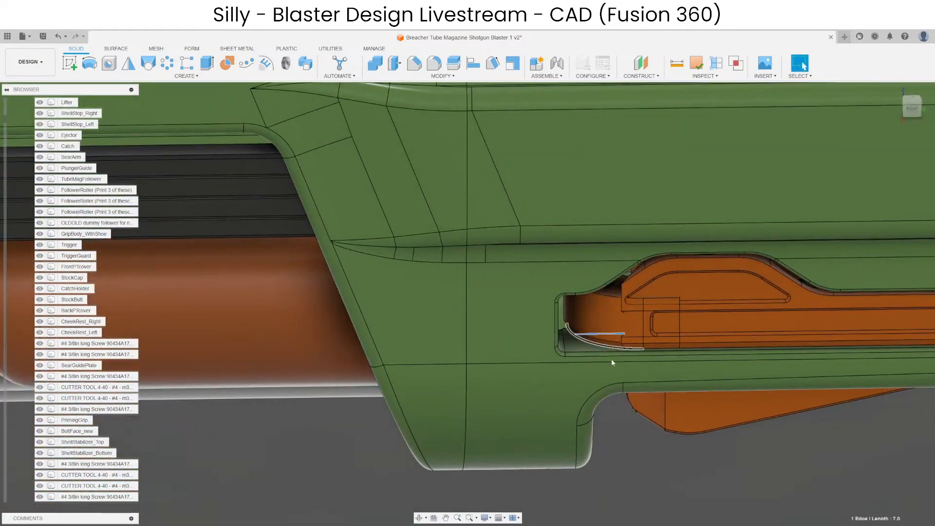
pyautogui.scroll(-3, 600, 369)
pyautogui.click(599, 369)
pyautogui.keyDown('shift'); pyautogui.moveTo(599, 369); pyautogui.dragTo(633, 321, button='middle'); pyautogui.keyUp('shift')
pyautogui.keyDown('shift'); pyautogui.moveTo(487, 319); pyautogui.dragTo(24, 299, button='middle'); pyautogui.keyUp('shift')
pyautogui.scroll(-4, 586, 363)
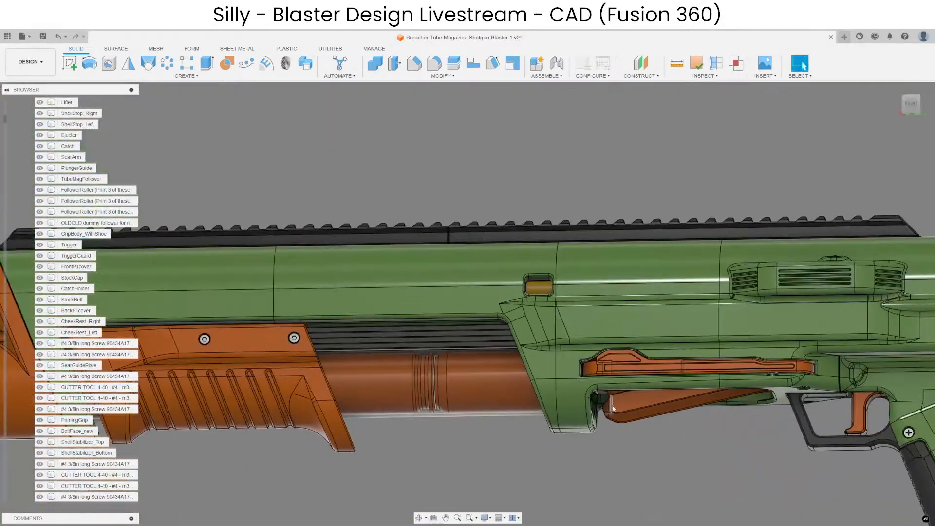
pyautogui.scroll(3, 607, 391)
pyautogui.scroll(1, 607, 391)
# Isolate the left shell stop so only its arm and hump are displayed.
pyautogui.click(592, 334)
pyautogui.hotkey('shift', 'i')
pyautogui.scroll(4, 592, 332)
pyautogui.keyDown('shift'); pyautogui.moveTo(533, 332); pyautogui.dragTo(565, 385, button='middle'); pyautogui.keyUp('shift')
pyautogui.scroll(4, 562, 296)
pyautogui.keyDown('shift'); pyautogui.moveTo(667, 409); pyautogui.dragTo(611, 384, button='middle'); pyautogui.keyUp('shift')
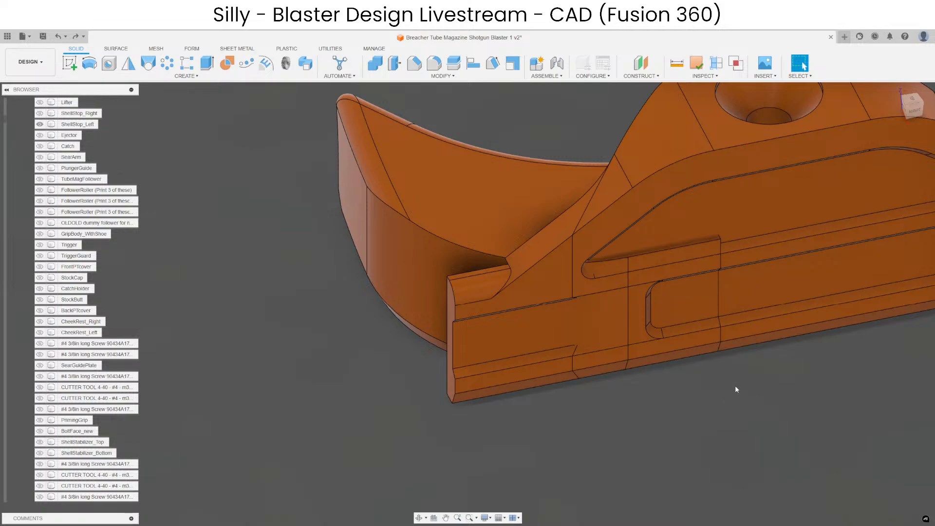
# Examine the hump's front slope and the side strip's overhanging front end from several angles.
pyautogui.moveTo(757, 407); pyautogui.dragTo(679, 433, button='middle')
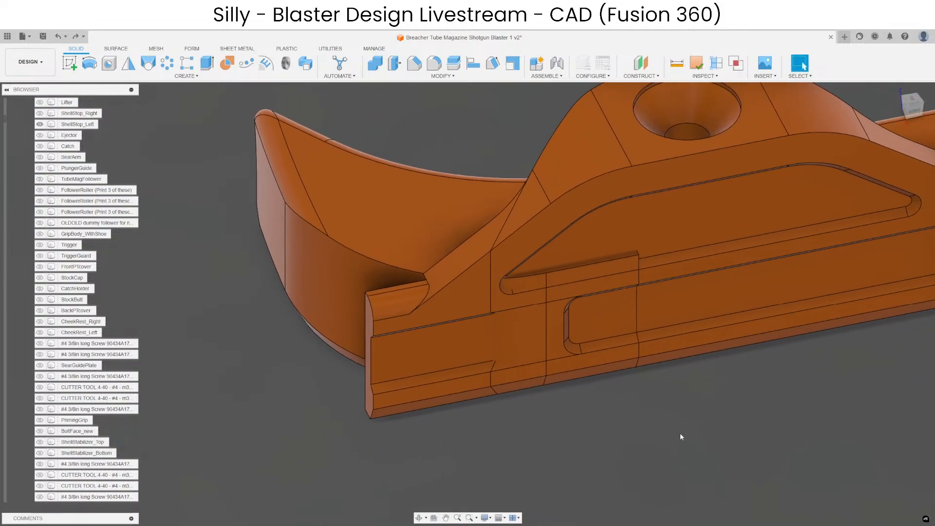
pyautogui.scroll(-4, 684, 432)
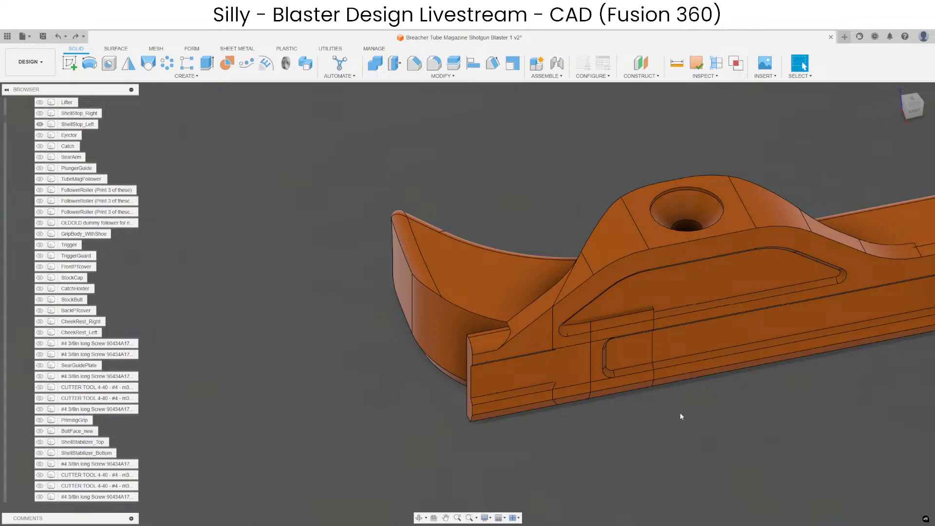
pyautogui.moveTo(705, 416); pyautogui.dragTo(582, 439, button='middle')
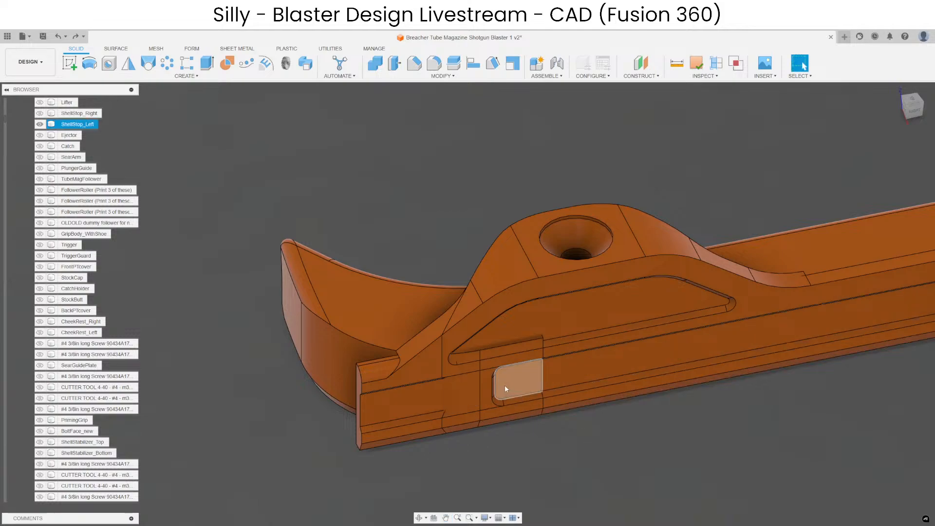
pyautogui.keyDown('shift'); pyautogui.moveTo(504, 385); pyautogui.dragTo(530, 444, button='middle'); pyautogui.keyUp('shift')
pyautogui.moveTo(500, 378); pyautogui.dragTo(481, 318, button='middle')
pyautogui.keyDown('shift'); pyautogui.moveTo(512, 359); pyautogui.dragTo(504, 435, button='middle'); pyautogui.keyUp('shift')
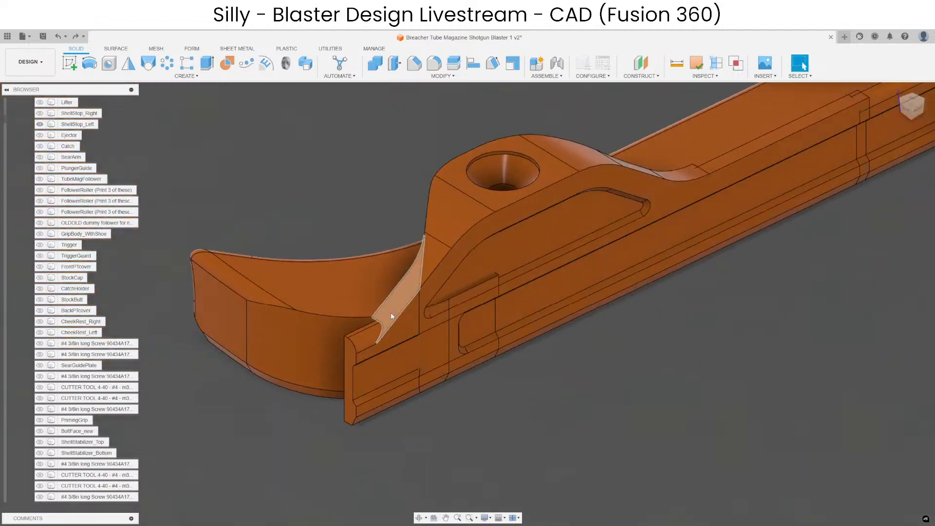
pyautogui.moveTo(460, 413); pyautogui.dragTo(580, 419, button='middle')
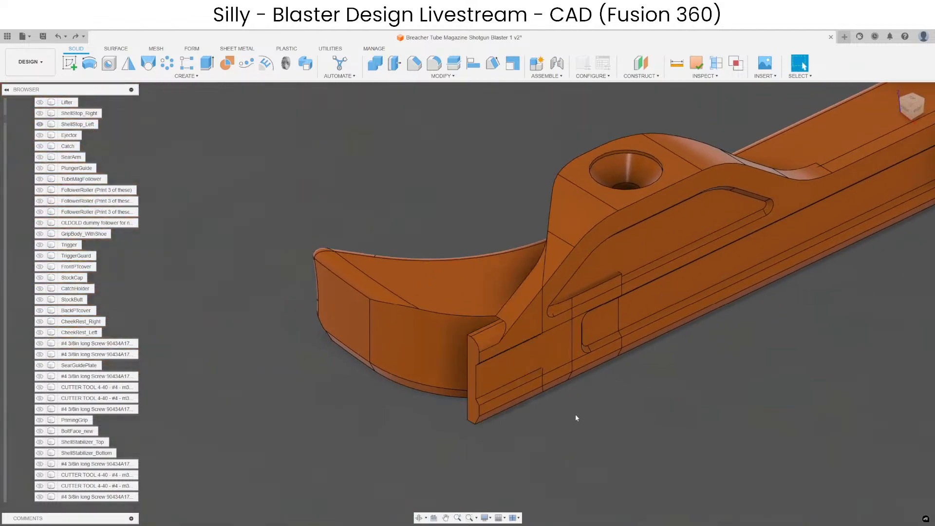
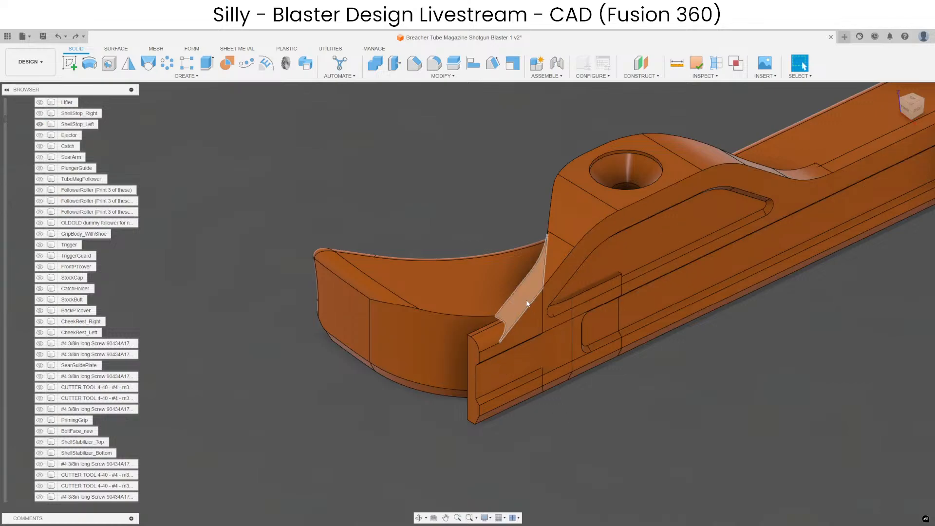
# Examine the arm's curved front end and the small step left in the hump's side pocket from several angles.
pyautogui.keyDown('shift'); pyautogui.moveTo(618, 433); pyautogui.dragTo(612, 381, button='middle'); pyautogui.keyUp('shift')
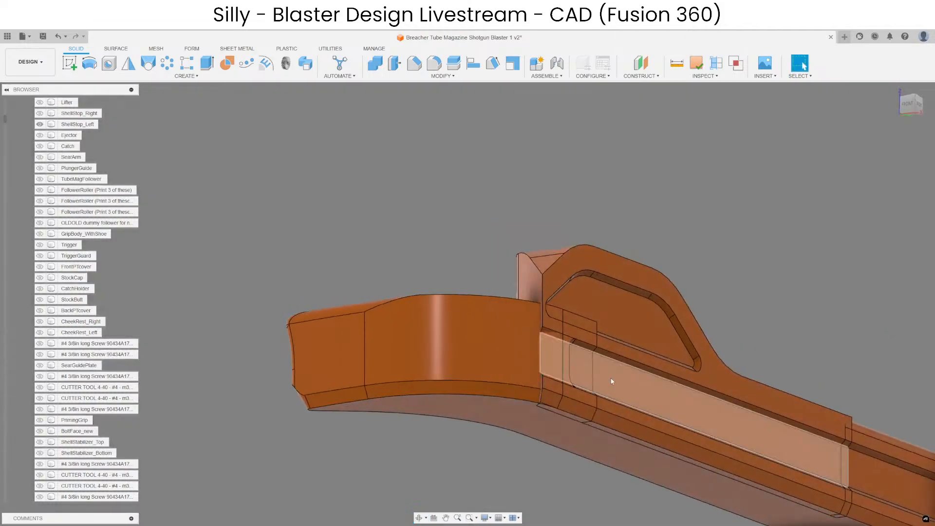
pyautogui.click(439, 343)
pyautogui.keyDown('ctrl'); pyautogui.click(441, 393); pyautogui.keyUp('ctrl')
pyautogui.keyDown('shift'); pyautogui.moveTo(443, 259); pyautogui.dragTo(425, 342, button='middle'); pyautogui.keyUp('shift')
pyautogui.moveTo(418, 373)
pyautogui.keyDown('shift'); pyautogui.mouseDown(button='middle')
pyautogui.moveTo(370, 340)
pyautogui.moveTo(416, 370)
pyautogui.mouseUp(button='middle'); pyautogui.keyUp('shift')
pyautogui.keyDown('shift'); pyautogui.moveTo(422, 326); pyautogui.dragTo(392, 343, button='middle'); pyautogui.keyUp('shift')
pyautogui.scroll(4, 446, 333)
pyautogui.scroll(4, 527, 357)
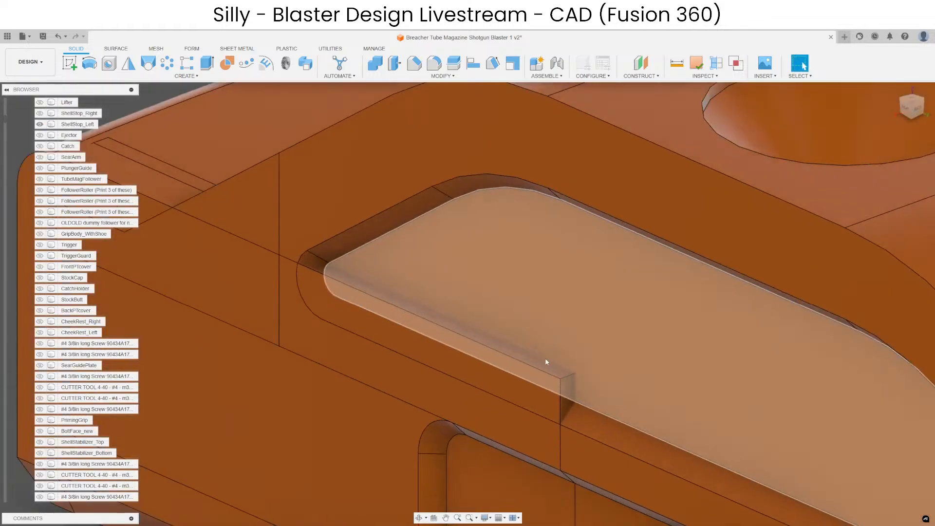
pyautogui.click(555, 367)
pyautogui.scroll(-4, 555, 376)
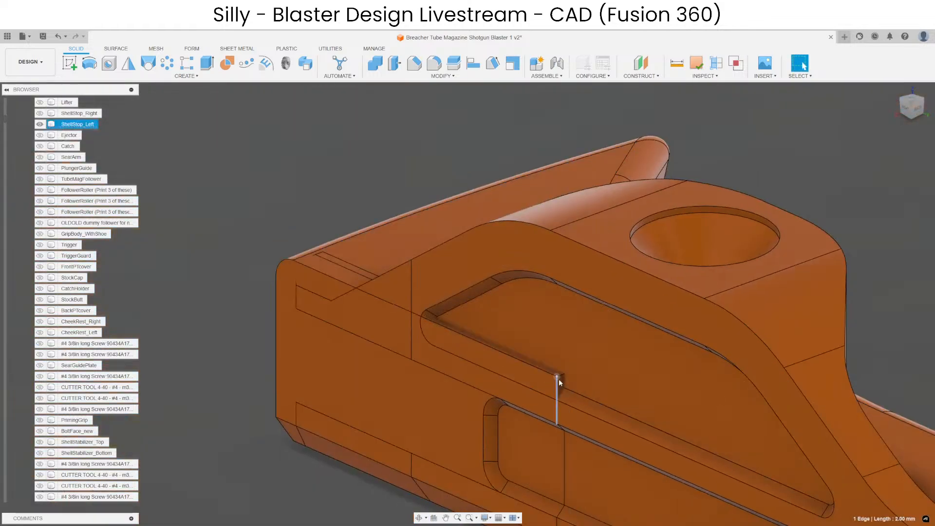
pyautogui.click(559, 380)
pyautogui.scroll(-4, 560, 385)
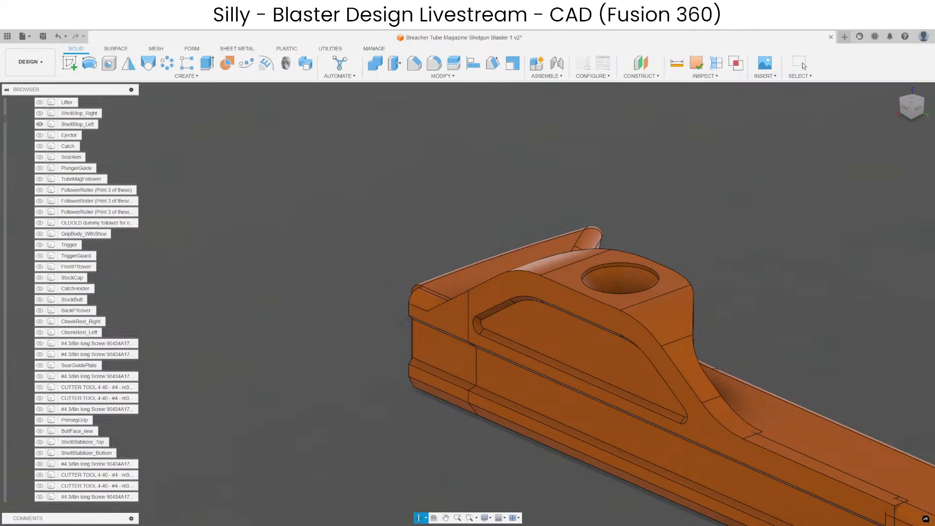
# Join the split-off front piece of the side strip to the left shell stop's main body with Combine.
pyautogui.keyDown('shift'); pyautogui.moveTo(307, 84); pyautogui.dragTo(411, 93, button='middle'); pyautogui.keyUp('shift')
pyautogui.click(375, 63)
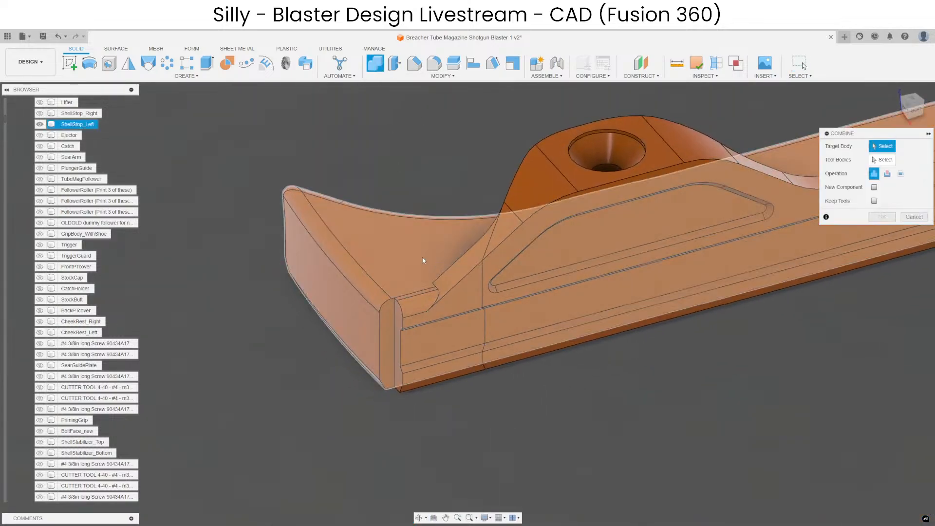
pyautogui.click(432, 233)
pyautogui.click(528, 313)
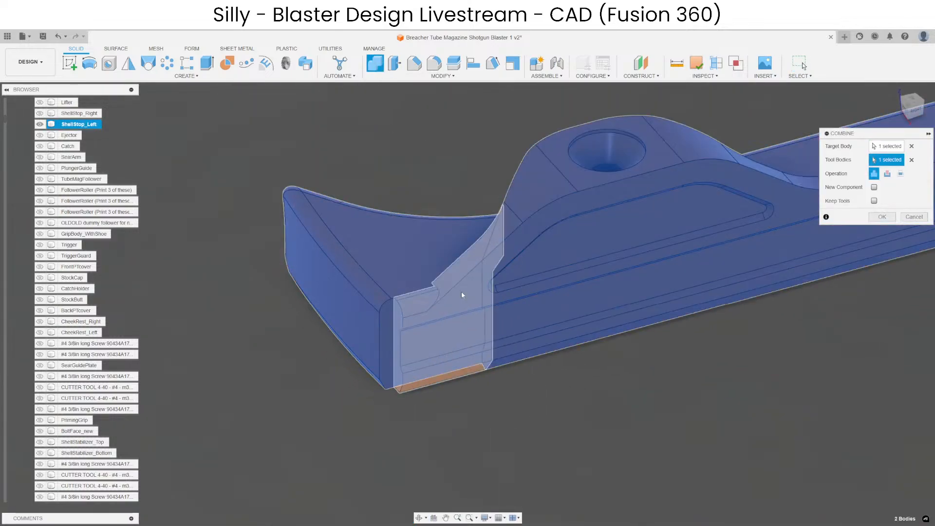
pyautogui.press('Return')
pyautogui.keyDown('shift'); pyautogui.moveTo(594, 419); pyautogui.dragTo(653, 402, button='middle'); pyautogui.keyUp('shift')
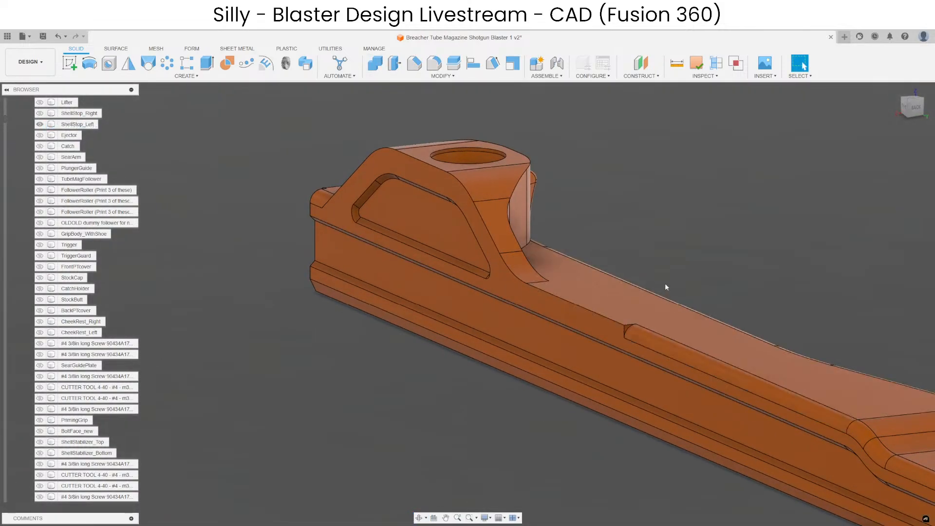
# Remove the short rounded face on the upper front corner of the side strip.
pyautogui.keyDown('shift'); pyautogui.moveTo(665, 285); pyautogui.dragTo(323, 325, button='middle'); pyautogui.keyUp('shift')
pyautogui.scroll(2, 314, 325)
pyautogui.click(295, 317)
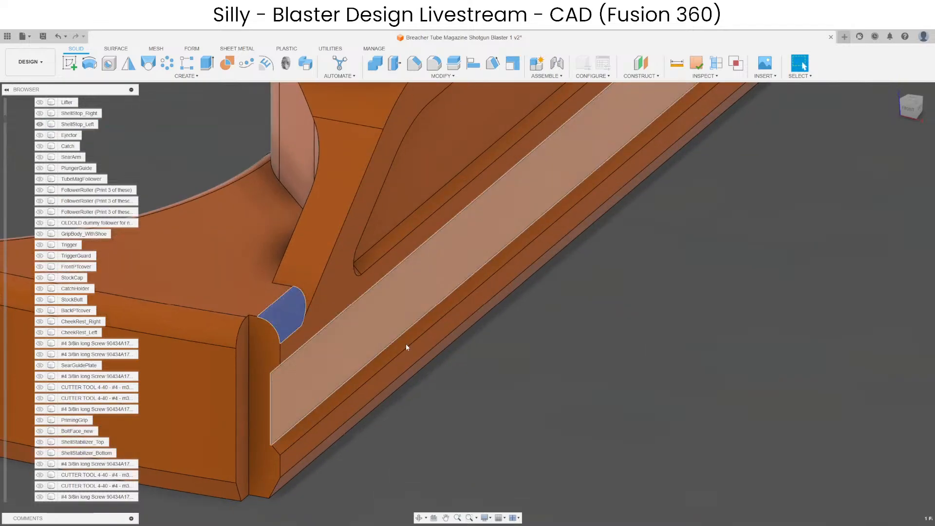
pyautogui.click(682, 415)
pyautogui.scroll(-3, 685, 416)
# Check the hump's rear transition and fillet the edge where its front slope meets the side strip.
pyautogui.scroll(2, 630, 228)
pyautogui.keyDown('shift'); pyautogui.moveTo(631, 227); pyautogui.dragTo(597, 249, button='middle'); pyautogui.keyUp('shift')
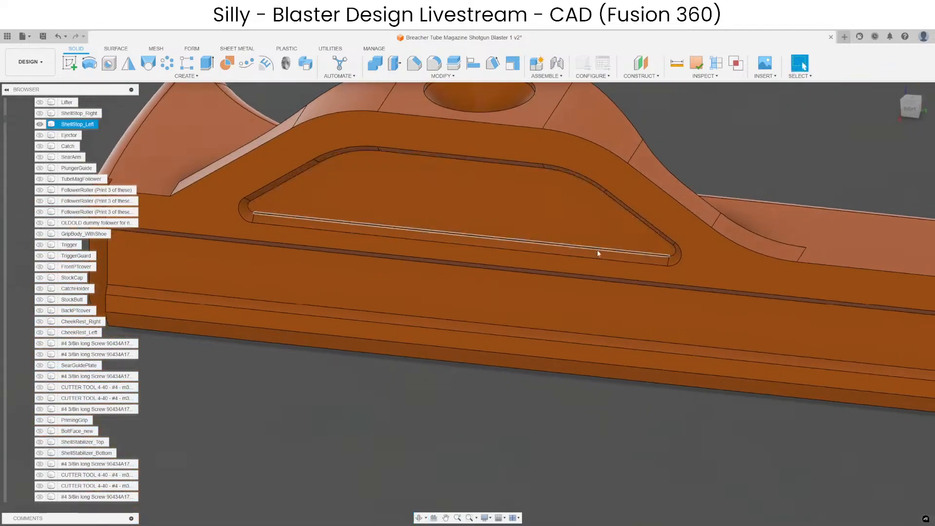
pyautogui.click(759, 240)
pyautogui.scroll(-3, 759, 241)
pyautogui.scroll(2, 467, 197)
pyautogui.keyDown('shift'); pyautogui.moveTo(467, 197); pyautogui.dragTo(541, 231, button='middle'); pyautogui.keyUp('shift')
pyautogui.click(534, 254)
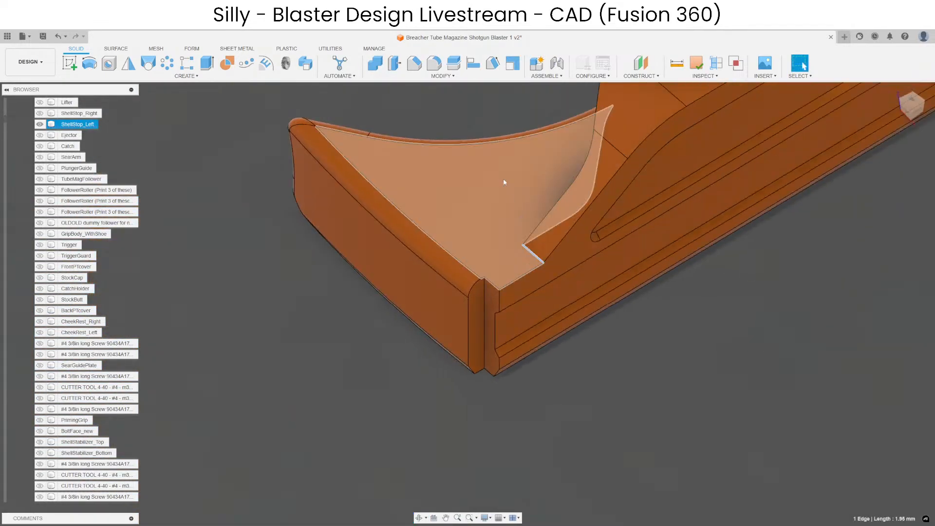
pyautogui.click(434, 63)
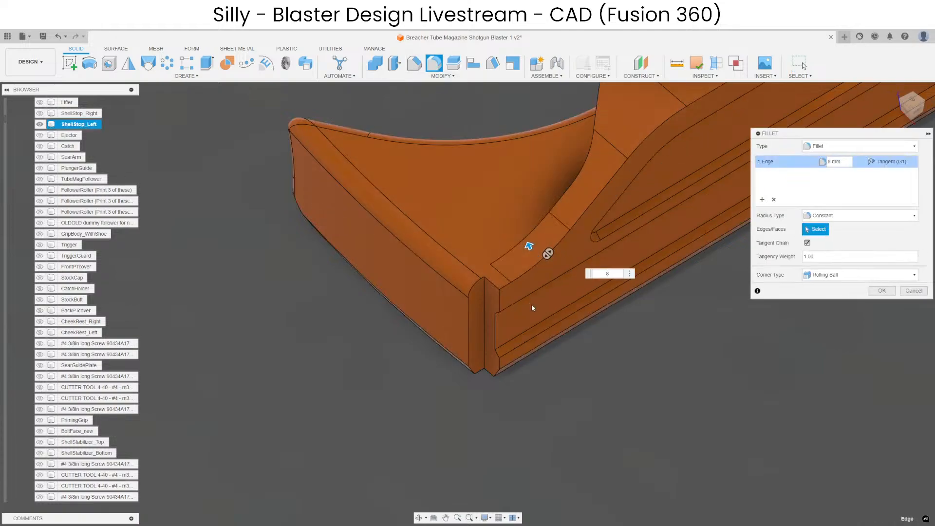
pyautogui.press('Return')
# Try to delete the thin sliver face where the hump overhangs the arm's inner side.
pyautogui.keyDown('shift'); pyautogui.moveTo(599, 429); pyautogui.dragTo(419, 368, button='middle'); pyautogui.keyUp('shift')
pyautogui.scroll(-3, 418, 369)
pyautogui.keyDown('shift'); pyautogui.moveTo(555, 378); pyautogui.dragTo(716, 412, button='middle'); pyautogui.keyUp('shift')
pyautogui.scroll(2, 512, 369)
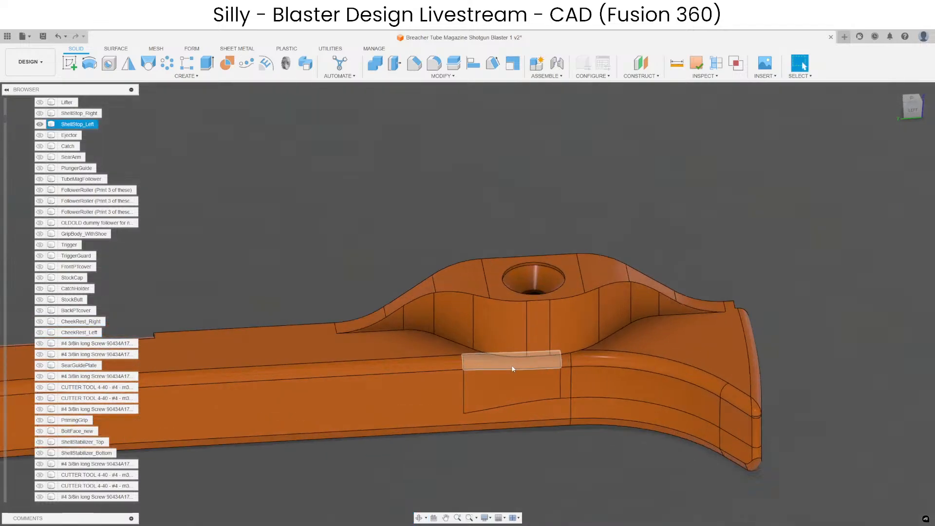
pyautogui.scroll(5, 531, 371)
pyautogui.keyDown('shift'); pyautogui.moveTo(551, 378); pyautogui.dragTo(552, 336, button='middle'); pyautogui.keyUp('shift')
pyautogui.scroll(2, 550, 368)
pyautogui.click(547, 369)
pyautogui.scroll(-3, 546, 369)
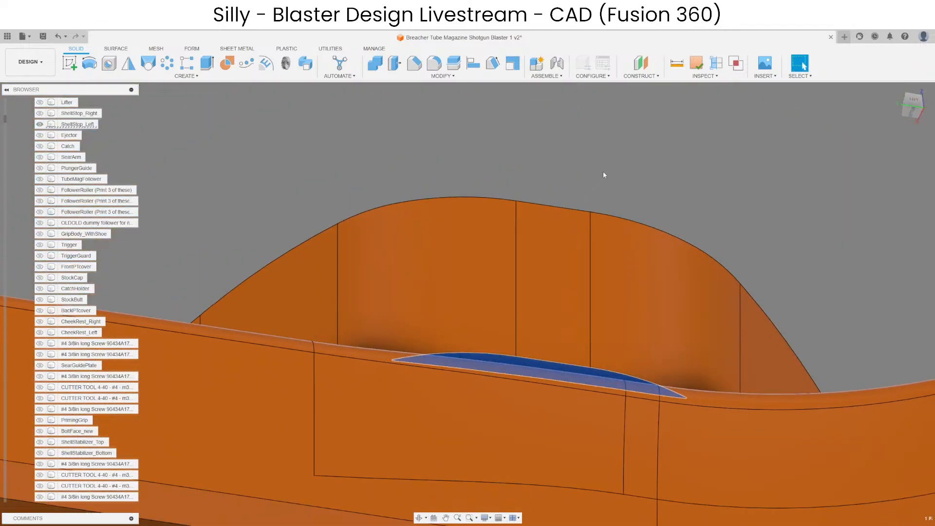
pyautogui.press('Delete')
# Split the hump from the left shell stop's arm along the plane of the sliver face at the hump's base.
pyautogui.scroll(3, 528, 353)
pyautogui.click(512, 375)
pyautogui.scroll(-3, 512, 374)
pyautogui.keyDown('shift'); pyautogui.moveTo(465, 337); pyautogui.dragTo(471, 380, button='middle'); pyautogui.keyUp('shift')
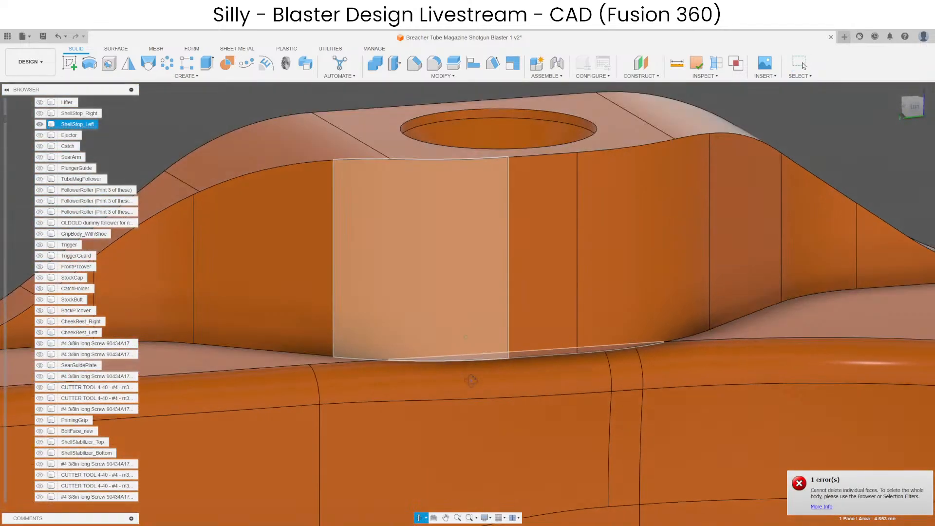
pyautogui.scroll(-3, 465, 363)
pyautogui.click(454, 64)
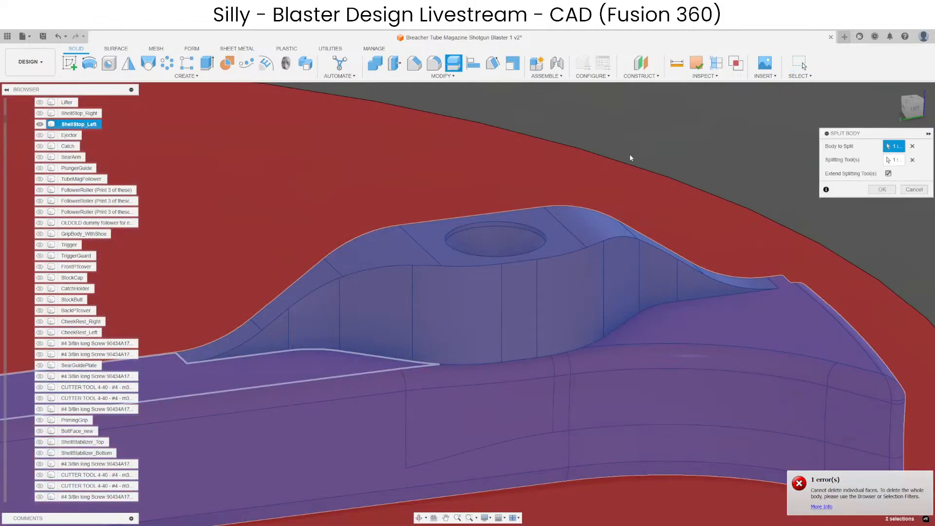
pyautogui.press('Return')
# Try offsetting the hump's narrow inner face outward by 0.60 mm.
pyautogui.keyDown('shift'); pyautogui.moveTo(528, 304); pyautogui.dragTo(546, 355, button='middle'); pyautogui.keyUp('shift')
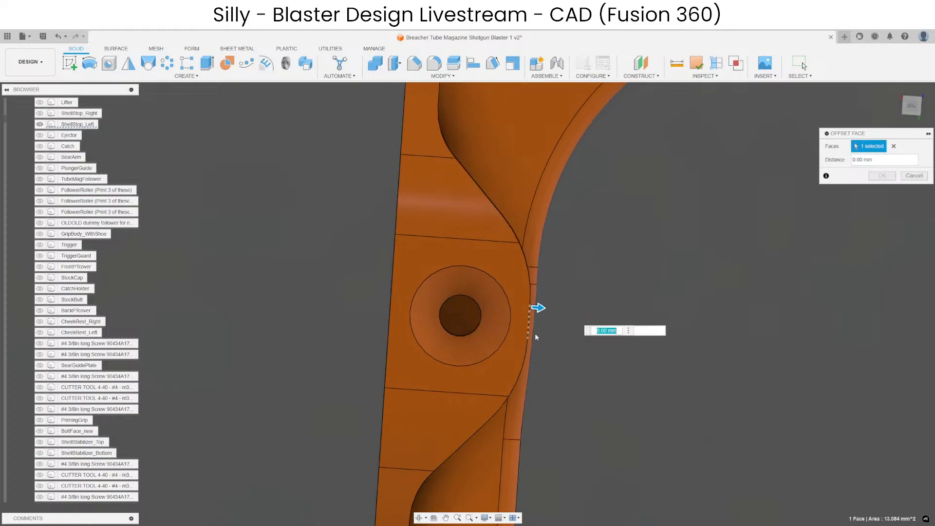
pyautogui.scroll(3, 536, 337)
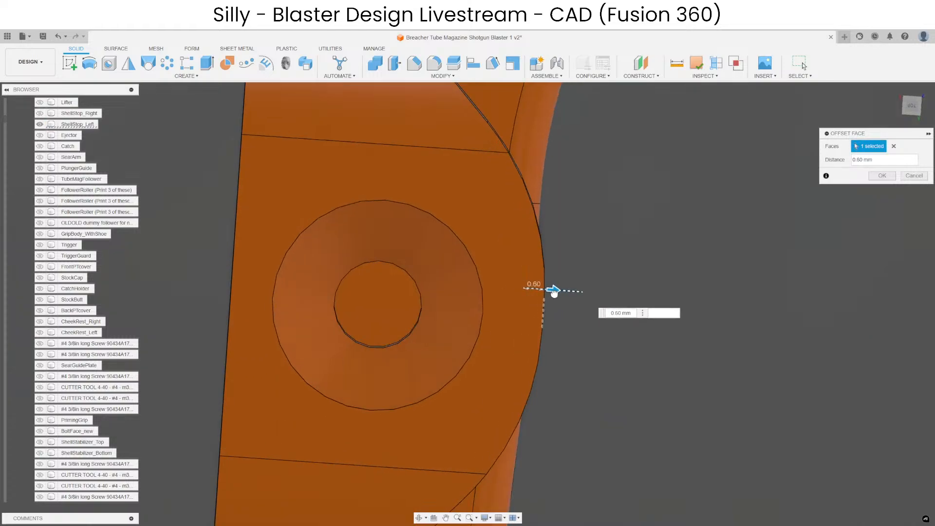
pyautogui.scroll(-5, 553, 293)
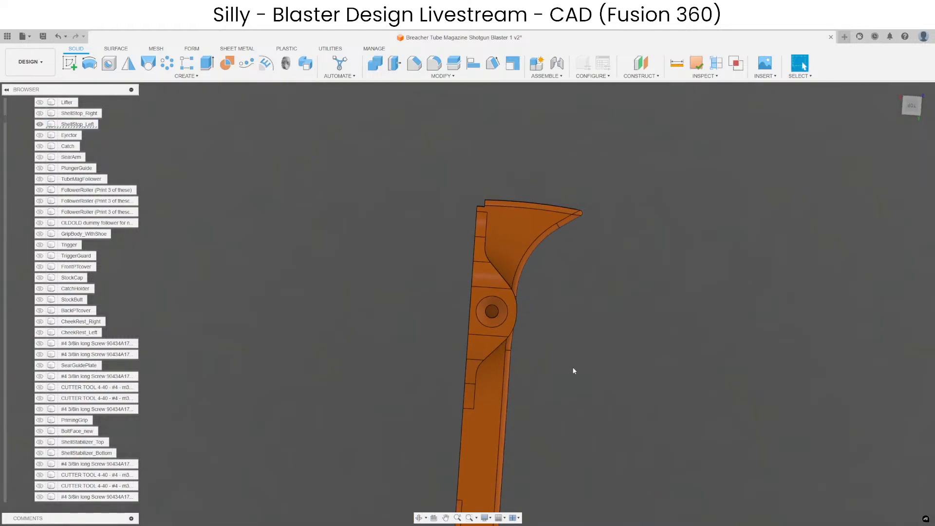
# End the isolation of the left shell stop and hide the lifter.
pyautogui.keyDown('shift'); pyautogui.moveTo(573, 371); pyautogui.dragTo(802, 66, button='middle'); pyautogui.keyUp('shift')
pyautogui.rightClick(484, 213)
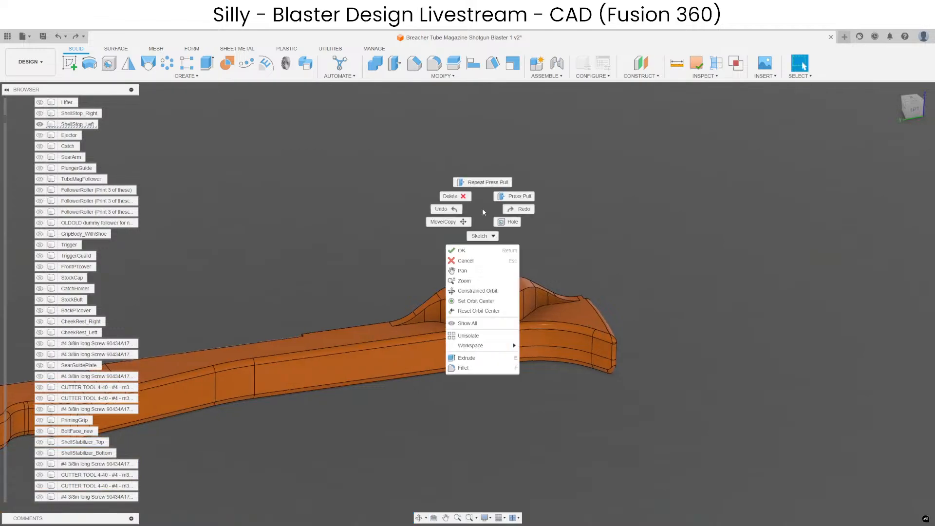
pyautogui.click(455, 337)
pyautogui.keyDown('shift'); pyautogui.moveTo(560, 380); pyautogui.dragTo(574, 228, button='middle'); pyautogui.keyUp('shift')
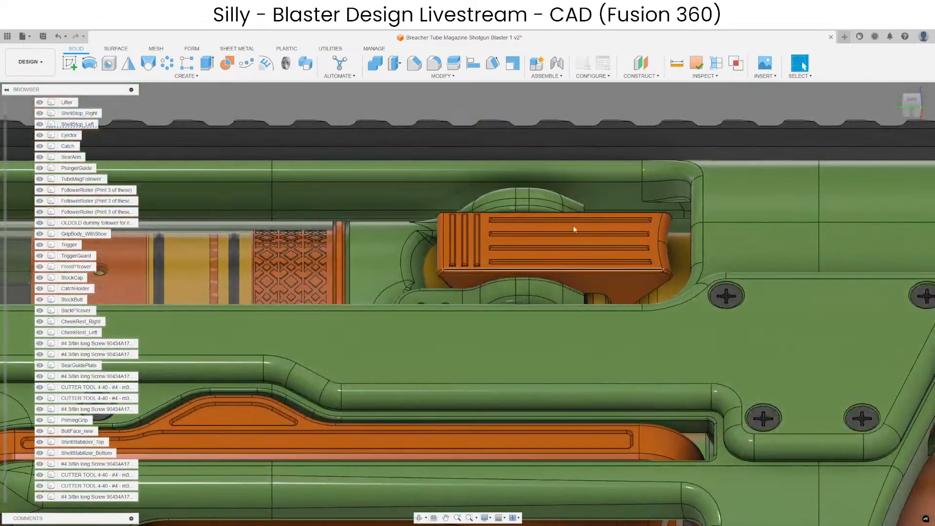
pyautogui.scroll(-5, 574, 228)
pyautogui.scroll(4, 560, 446)
pyautogui.click(555, 389)
pyautogui.press('v')
# Examine the clearance between the loaded shell and the left shell stop's hump from several angles.
pyautogui.scroll(3, 556, 366)
pyautogui.keyDown('shift'); pyautogui.moveTo(557, 365); pyautogui.dragTo(803, 66, button='middle'); pyautogui.keyUp('shift')
pyautogui.keyDown('shift'); pyautogui.moveTo(584, 312); pyautogui.dragTo(578, 351, button='middle'); pyautogui.keyUp('shift')
pyautogui.scroll(-5, 605, 360)
pyautogui.scroll(5, 605, 360)
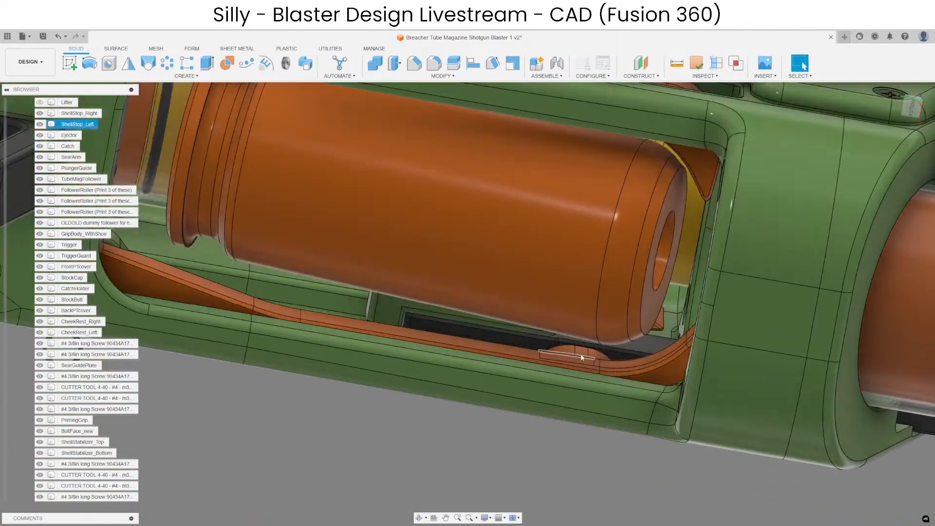
pyautogui.keyDown('shift'); pyautogui.moveTo(579, 427); pyautogui.dragTo(559, 393, button='middle'); pyautogui.keyUp('shift')
pyautogui.scroll(-4, 563, 399)
pyautogui.scroll(3, 578, 286)
pyautogui.keyDown('shift'); pyautogui.moveTo(578, 287); pyautogui.dragTo(542, 322, button='middle'); pyautogui.keyUp('shift')
pyautogui.scroll(-4, 497, 343)
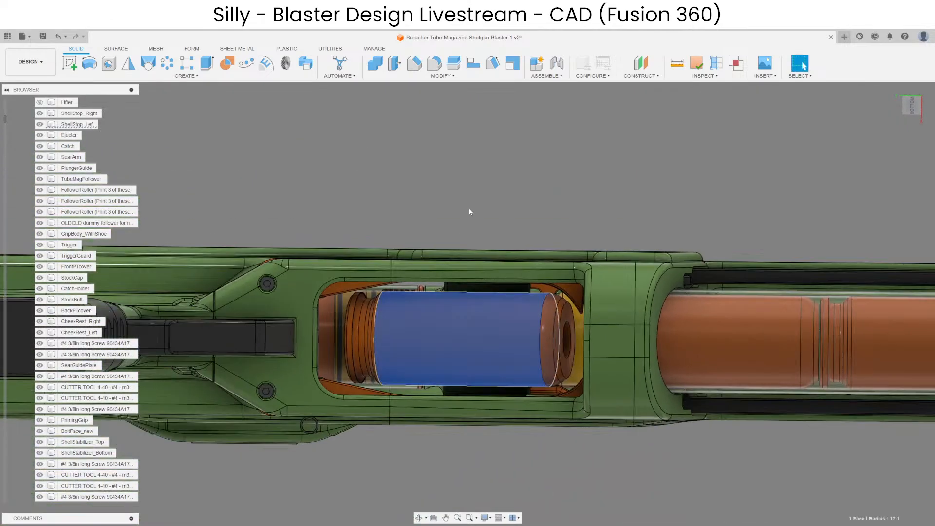
# Examine through the loading port how the shell sits between the two shell stops.
pyautogui.scroll(3, 352, 327)
pyautogui.keyDown('shift'); pyautogui.moveTo(79, 114); pyautogui.dragTo(100, 294, button='middle'); pyautogui.keyUp('shift')
pyautogui.scroll(-3, 285, 304)
pyautogui.scroll(3, 601, 311)
pyautogui.keyDown('shift'); pyautogui.moveTo(608, 303); pyautogui.dragTo(443, 358, button='middle'); pyautogui.keyUp('shift')
pyautogui.scroll(2, 436, 372)
pyautogui.scroll(-3, 506, 332)
pyautogui.scroll(3, 507, 331)
pyautogui.keyDown('shift'); pyautogui.moveTo(518, 358); pyautogui.dragTo(559, 229, button='middle'); pyautogui.keyUp('shift')
pyautogui.scroll(3, 578, 432)
pyautogui.scroll(-3, 425, 385)
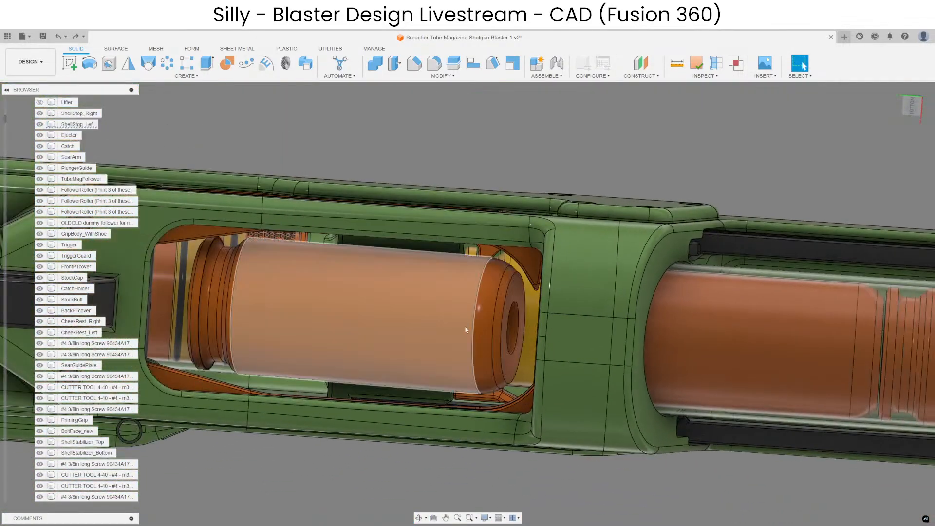
# Undo hiding the lifter and examine the gap between it and the left shell stop.
pyautogui.hotkey('ctrl', 'z')
pyautogui.scroll(7, 481, 405)
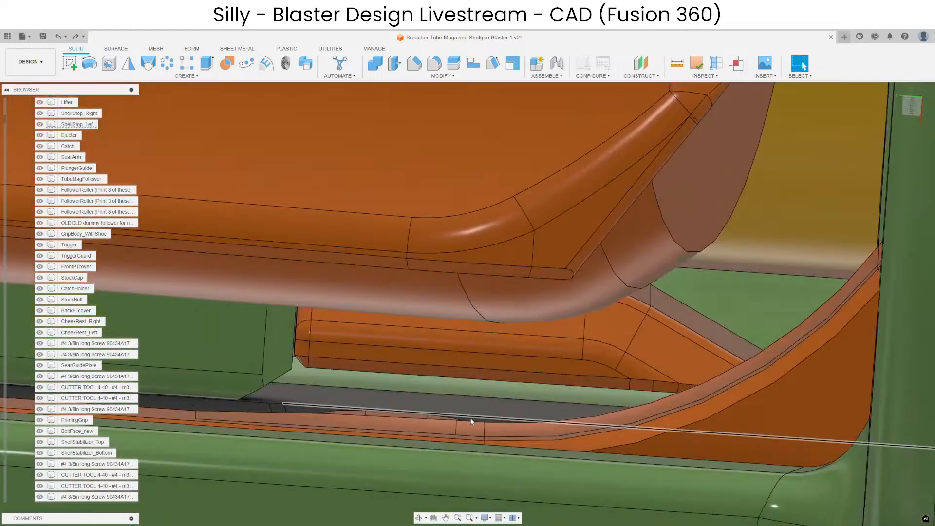
pyautogui.keyDown('shift'); pyautogui.moveTo(470, 421); pyautogui.dragTo(441, 436, button='middle'); pyautogui.keyUp('shift')
# Try constructing a plane offset 1 mm from the left shell stop and compare the hump with the lifter's edge.
pyautogui.click(439, 437)
pyautogui.keyDown('shift'); pyautogui.moveTo(574, 241); pyautogui.dragTo(607, 195, button='middle'); pyautogui.keyUp('shift')
pyautogui.scroll(-2, 606, 192)
pyautogui.click(640, 63)
pyautogui.keyDown('shift'); pyautogui.moveTo(425, 431); pyautogui.dragTo(480, 410, button='middle'); pyautogui.keyUp('shift')
pyautogui.write('1')
pyautogui.rightClick(479, 418)
pyautogui.moveTo(480, 411); pyautogui.dragTo(458, 383, button='right')
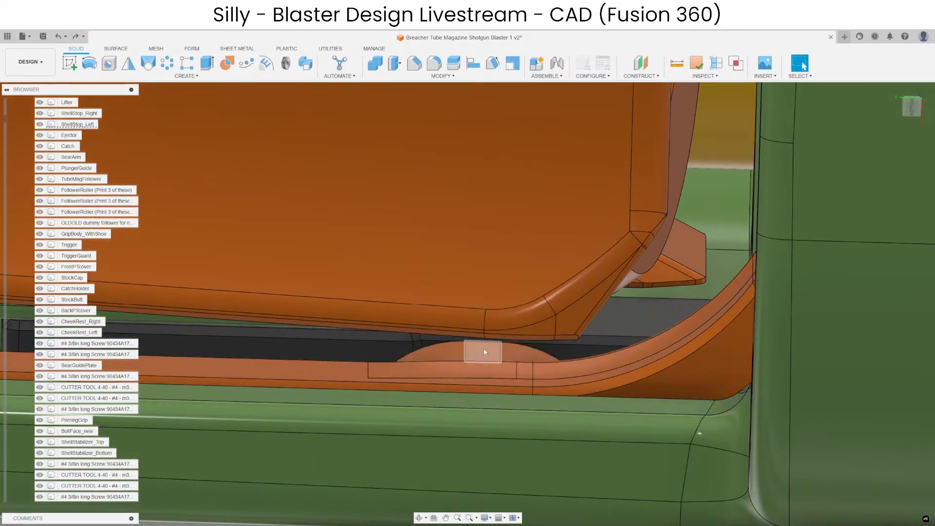
# Isolate the left shell stop's arm and display the split-off hump body together with it.
pyautogui.rightClick(82, 127)
pyautogui.click(100, 350)
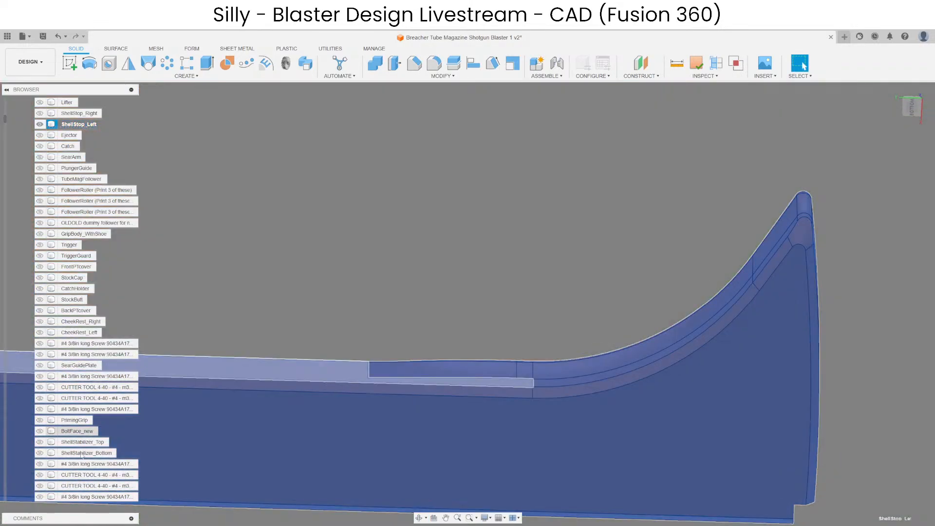
pyautogui.click(352, 258)
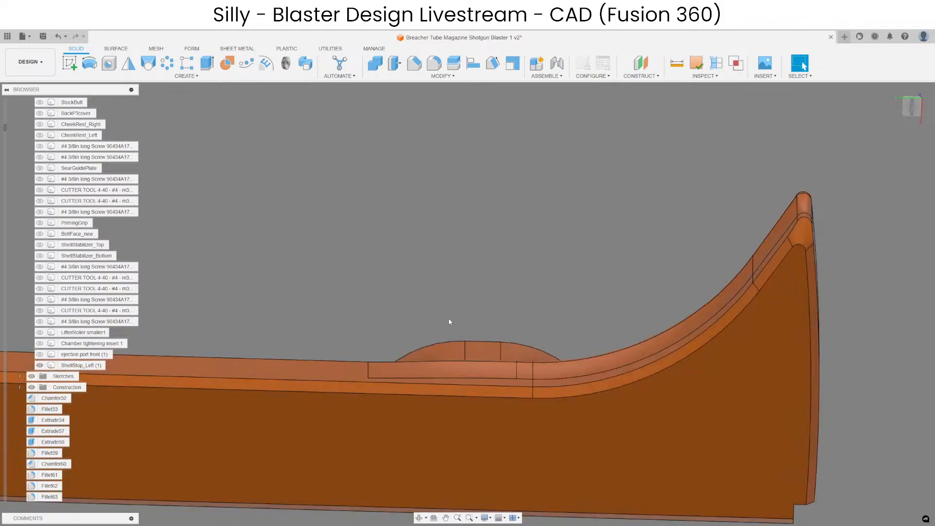
pyautogui.keyDown('shift'); pyautogui.moveTo(498, 298); pyautogui.dragTo(506, 386, button='middle'); pyautogui.keyUp('shift')
pyautogui.scroll(-3, 631, 240)
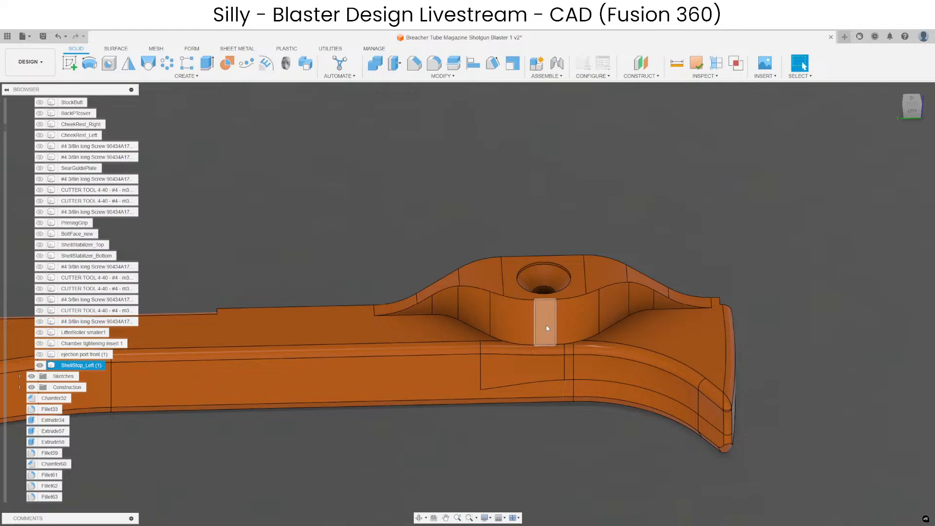
pyautogui.scroll(4, 572, 304)
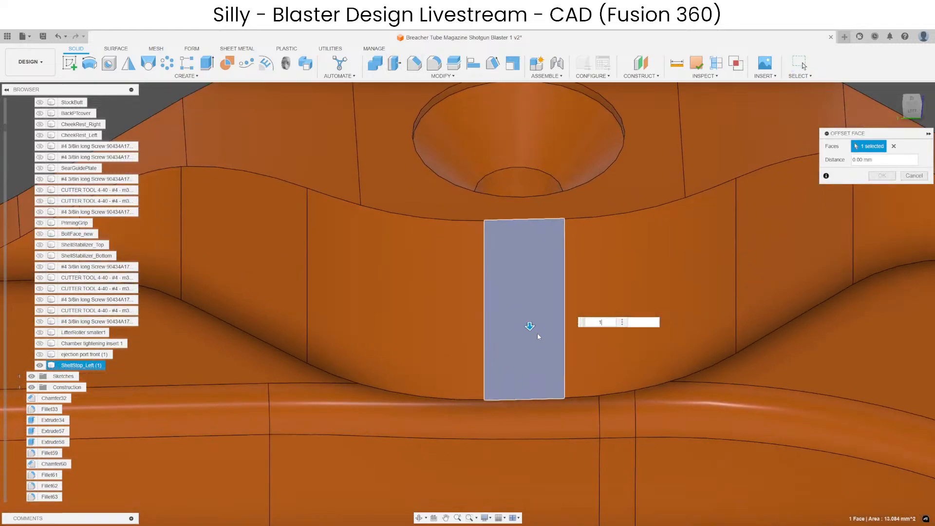
pyautogui.scroll(-2, 536, 374)
pyautogui.press('Escape')
# Delete the two convex curved faces on either side of the hump's flat inner face.
pyautogui.click(571, 332)
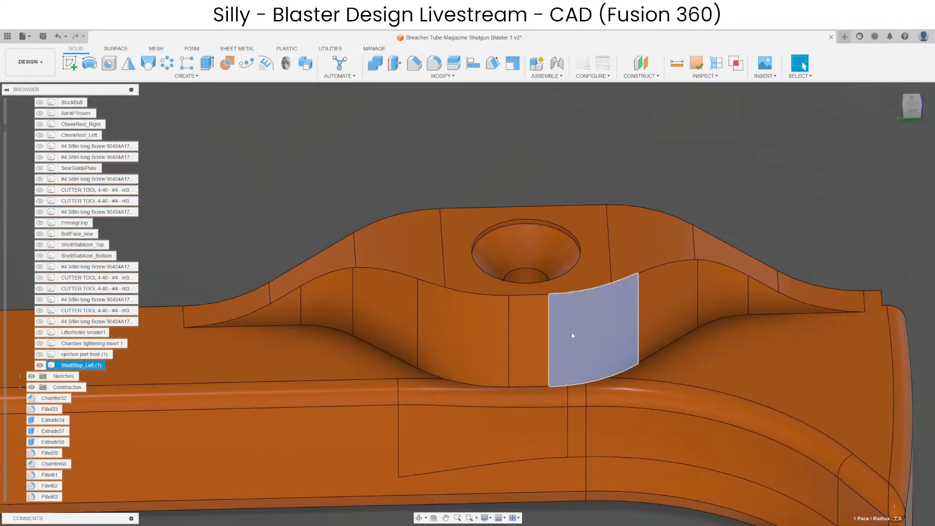
pyautogui.keyDown('shift'); pyautogui.click(477, 344); pyautogui.keyUp('shift')
pyautogui.press('Delete')
# Offset the hump's flat inner face outward by 1 mm and its two adjoining flank faces by 0.3 mm.
pyautogui.click(516, 318)
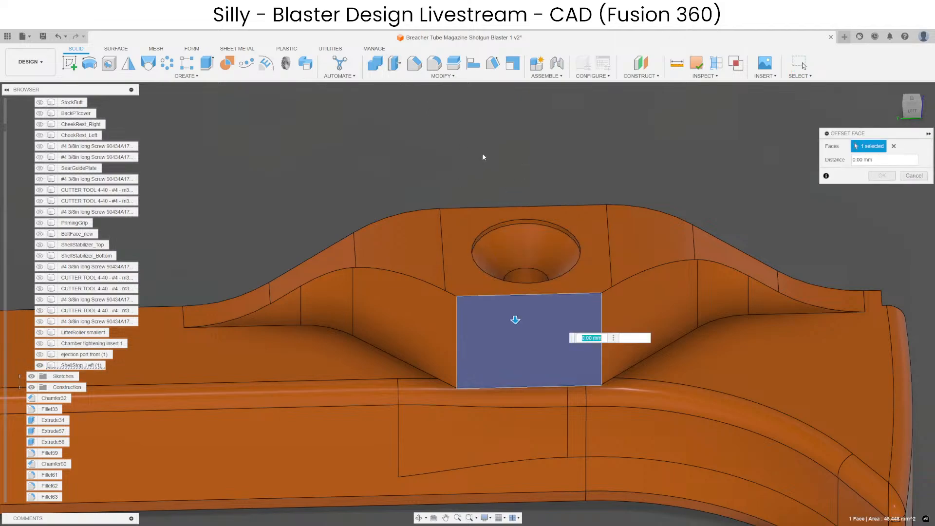
pyautogui.write('1')
pyautogui.press('Return')
pyautogui.click(636, 312)
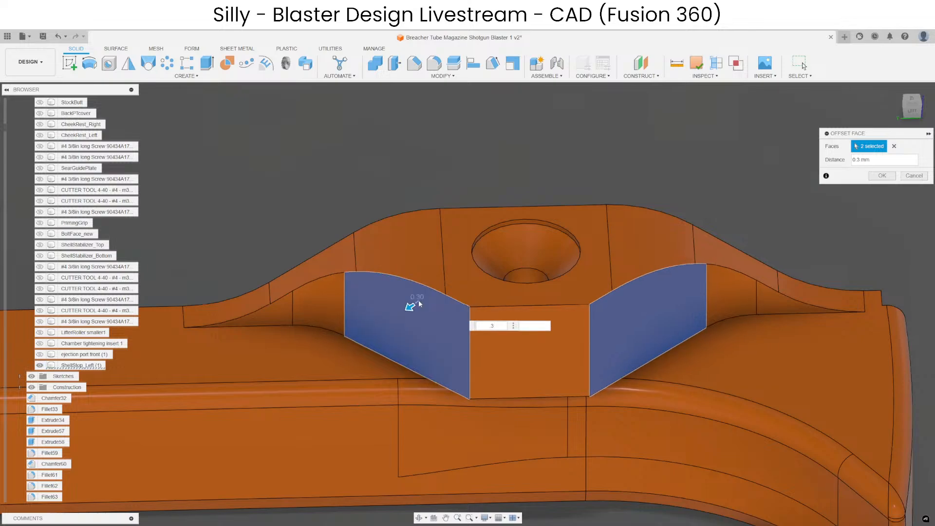
pyautogui.press('Return')
# Fillet the two vertical edges of the hump's flat inner face with a 7 mm radius.
pyautogui.click(432, 64)
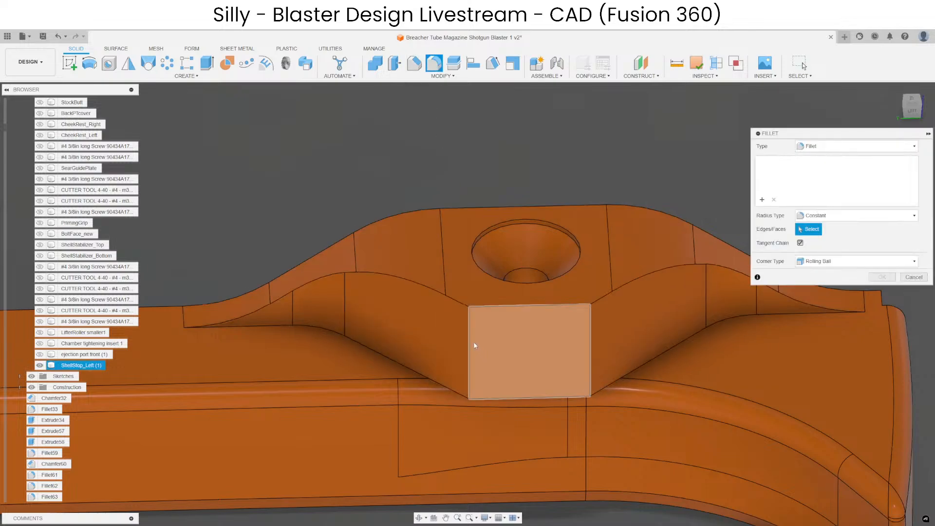
pyautogui.press('Escape')
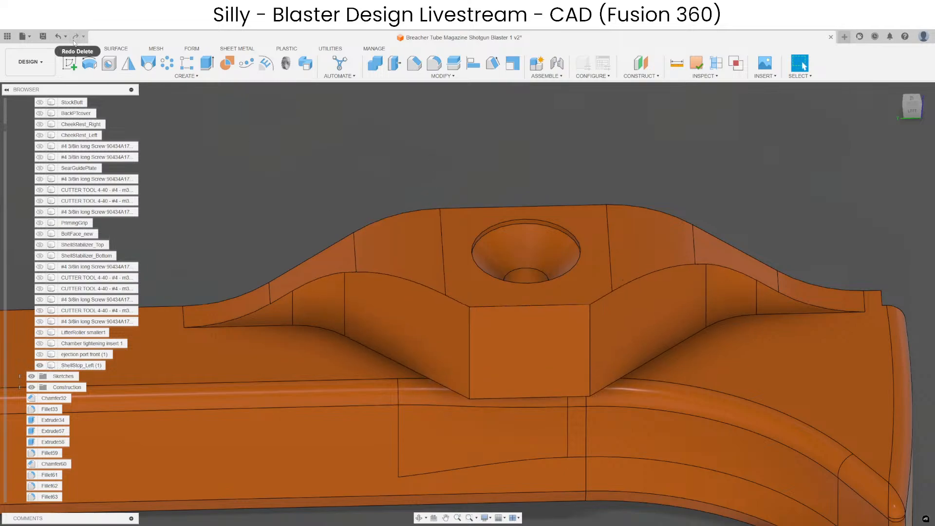
pyautogui.click(434, 63)
pyautogui.click(469, 354)
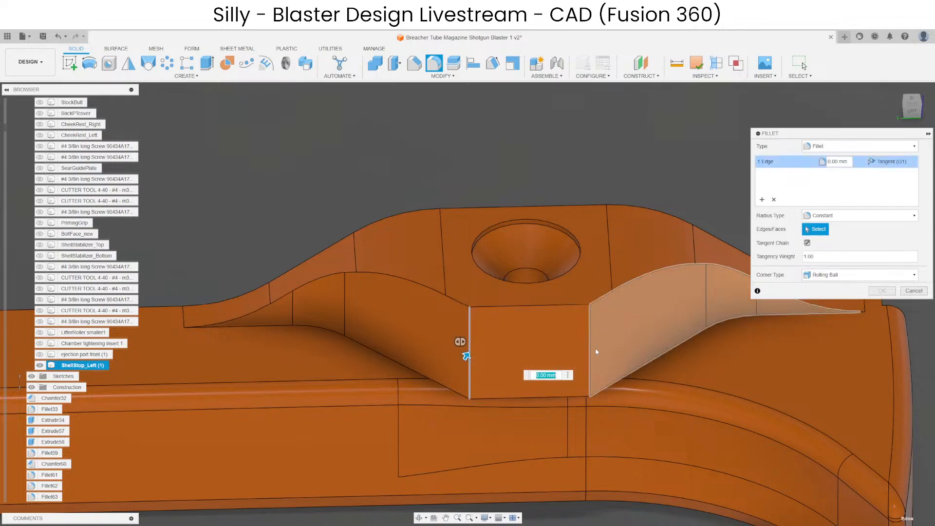
pyautogui.click(590, 350)
pyautogui.write('7')
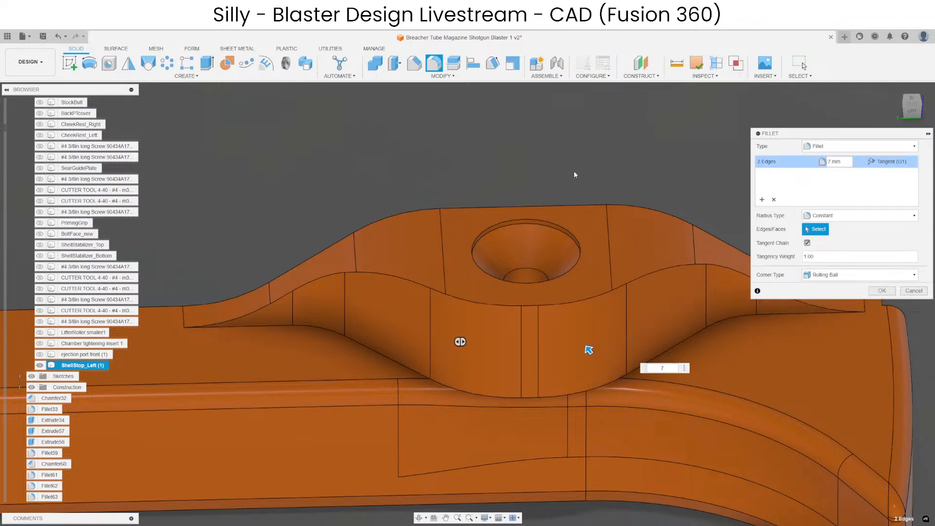
pyautogui.press('Return')
# Inspect the rounded hump from several sides and the square outer corner at the left shell stop's tip.
pyautogui.scroll(-2, 498, 340)
pyautogui.keyDown('shift'); pyautogui.moveTo(499, 340); pyautogui.dragTo(422, 369, button='middle'); pyautogui.keyUp('shift')
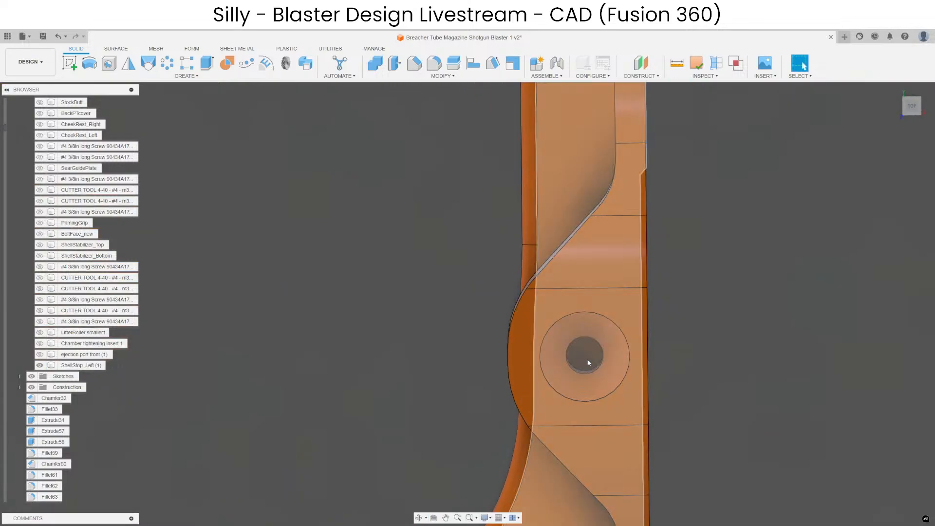
pyautogui.keyDown('shift'); pyautogui.moveTo(572, 384); pyautogui.dragTo(560, 400, button='middle'); pyautogui.keyUp('shift')
pyautogui.scroll(-6, 338, 271)
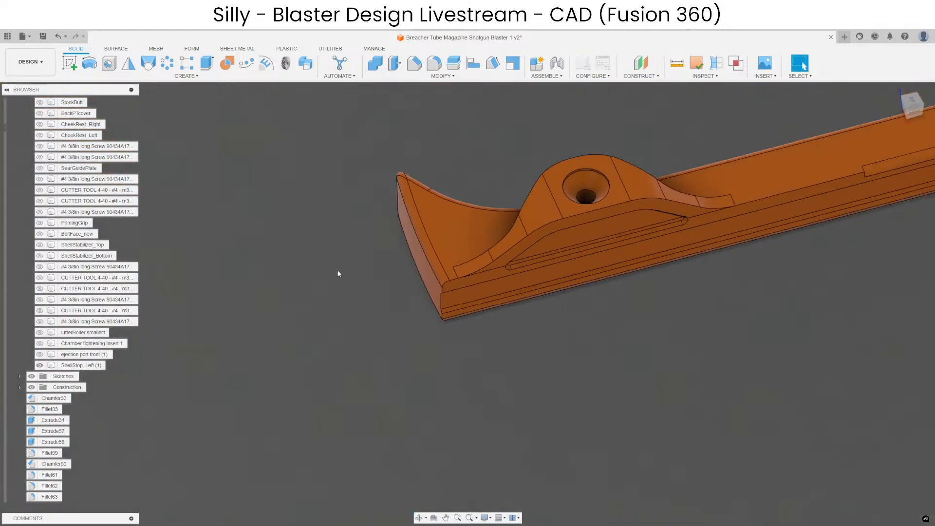
pyautogui.keyDown('shift'); pyautogui.moveTo(609, 363); pyautogui.dragTo(621, 319, button='middle'); pyautogui.keyUp('shift')
pyautogui.scroll(8, 486, 272)
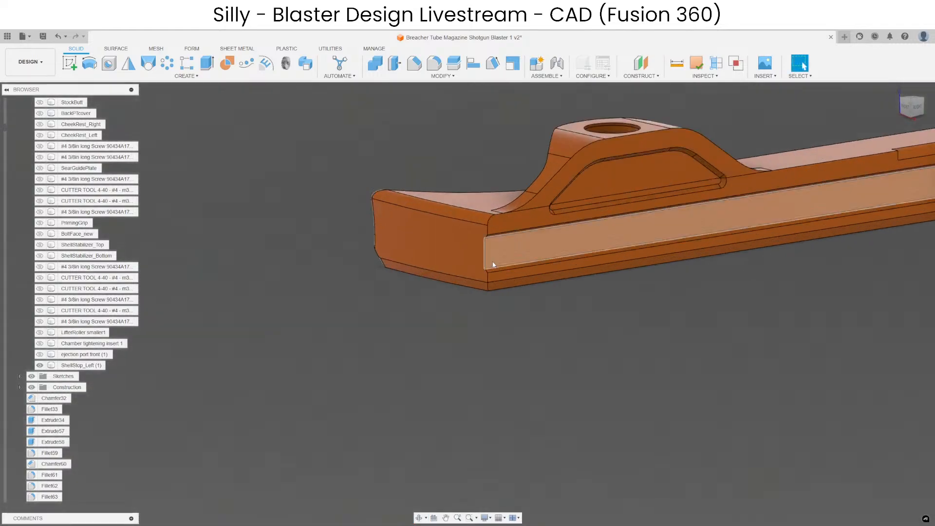
pyautogui.keyDown('shift'); pyautogui.moveTo(479, 255); pyautogui.dragTo(473, 358, button='middle'); pyautogui.keyUp('shift')
pyautogui.scroll(-4, 469, 365)
pyautogui.scroll(4, 452, 311)
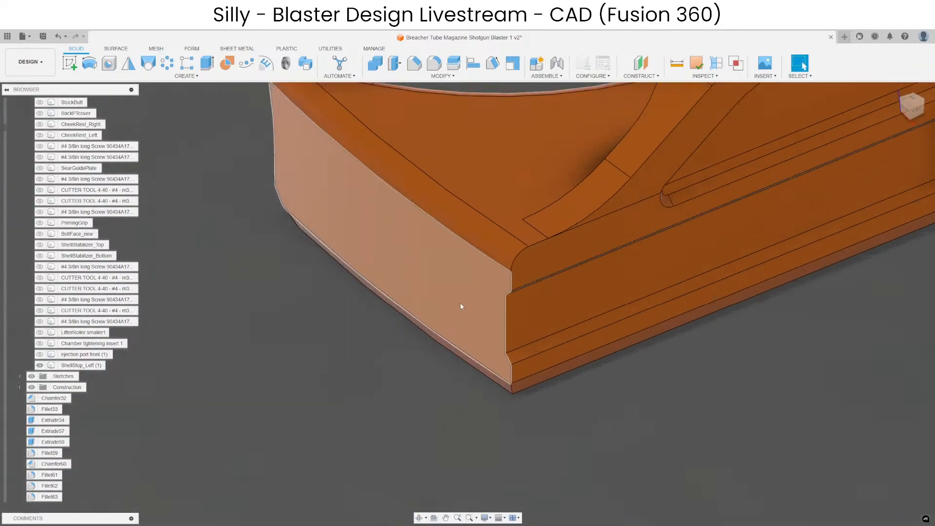
pyautogui.click(462, 306)
pyautogui.scroll(-4, 539, 380)
pyautogui.click(458, 395)
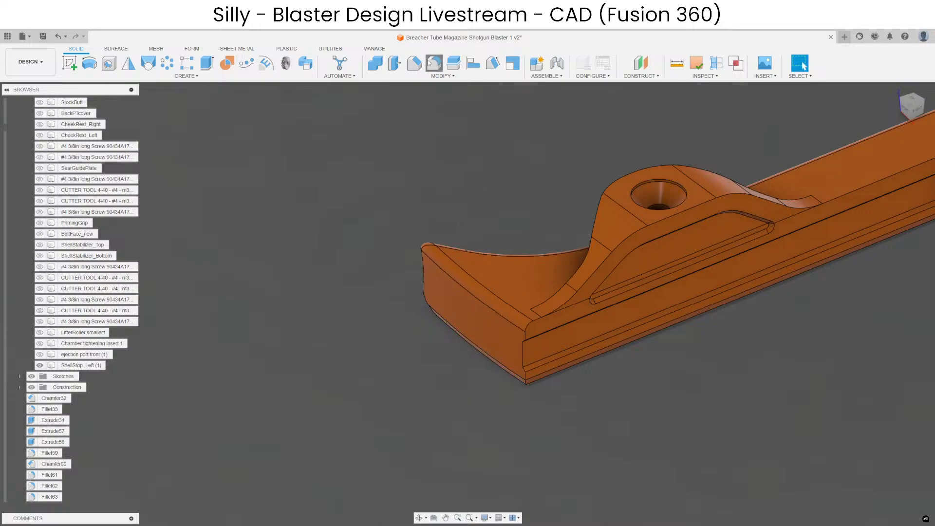
pyautogui.click(433, 62)
pyautogui.scroll(5, 551, 311)
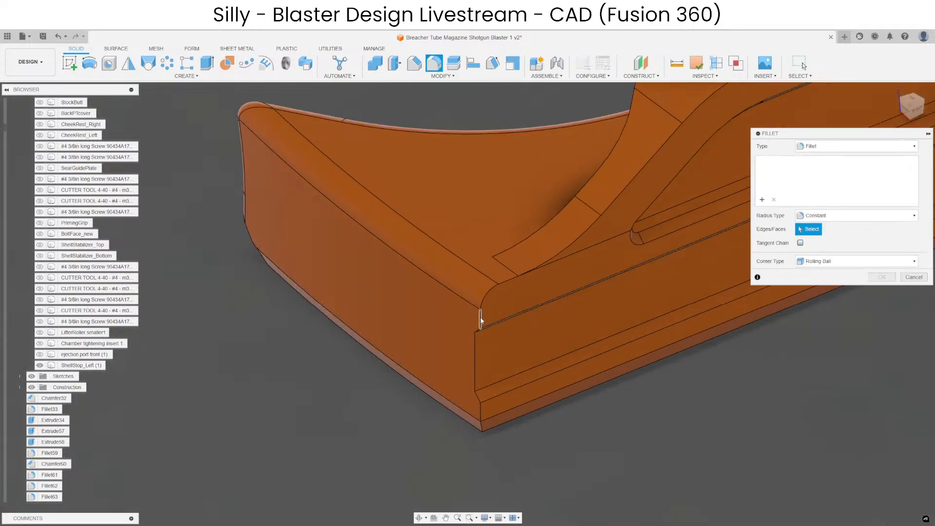
pyautogui.scroll(-5, 480, 317)
pyautogui.scroll(3, 74, 174)
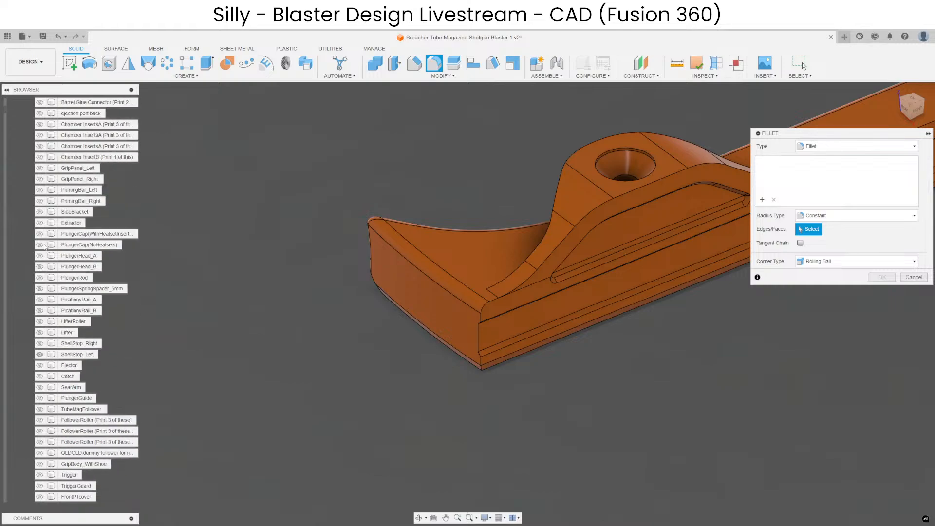
pyautogui.scroll(2, 45, 247)
pyautogui.click(40, 388)
pyautogui.press('Escape')
# Show the right shell stop beside the left one and check the radius of its outer curved tip face.
pyautogui.scroll(-5, 498, 348)
pyautogui.scroll(4, 497, 348)
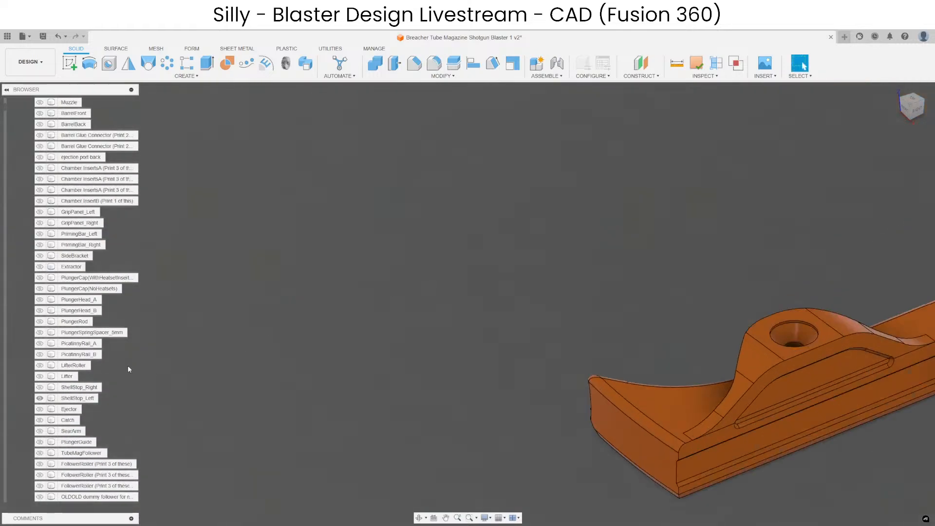
pyautogui.click(40, 387)
pyautogui.scroll(4, 468, 261)
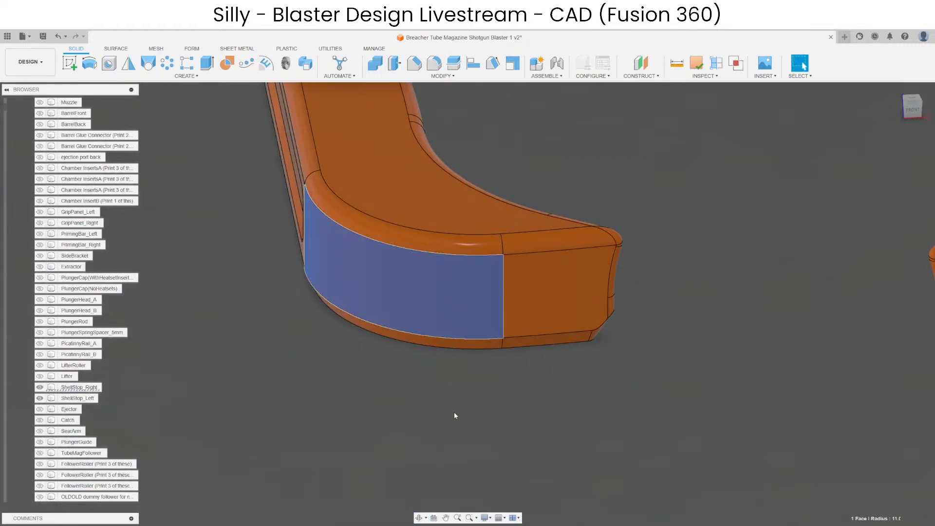
pyautogui.scroll(-4, 454, 413)
pyautogui.moveTo(613, 390); pyautogui.dragTo(360, 387, button='middle')
pyautogui.keyDown('shift'); pyautogui.moveTo(598, 418); pyautogui.dragTo(617, 462, button='middle'); pyautogui.keyUp('shift')
pyautogui.scroll(-3, 572, 443)
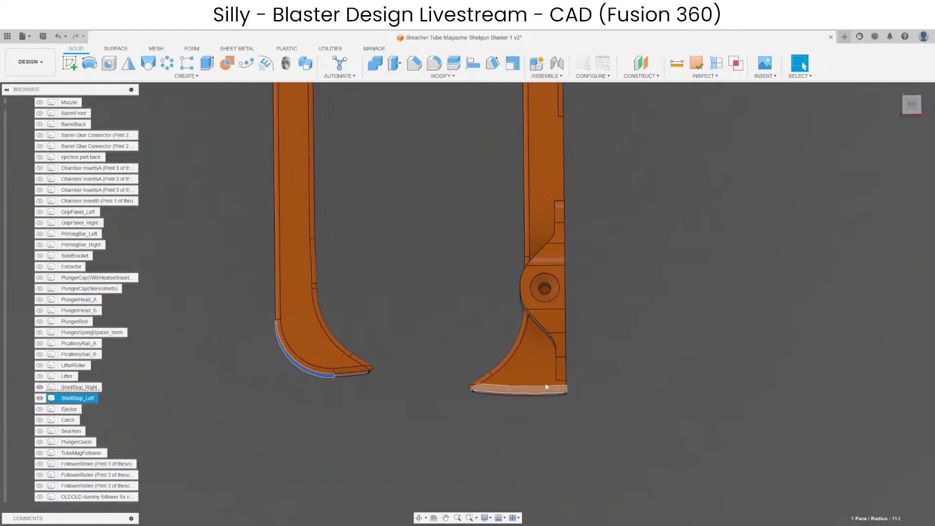
# Fillet the two short vertical corner edges at the left shell stop's outer tip to 7 mm, without tangent chain.
pyautogui.scroll(7, 552, 395)
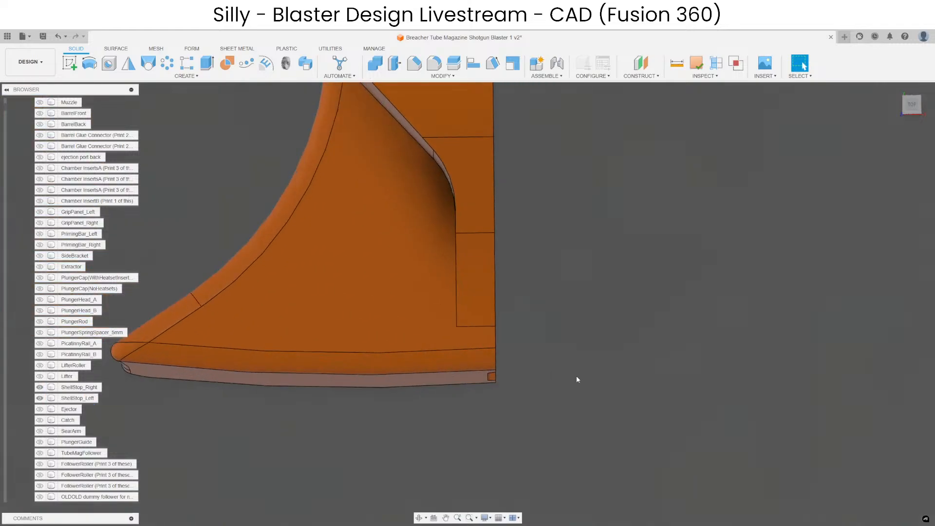
pyautogui.keyDown('shift'); pyautogui.moveTo(577, 378); pyautogui.dragTo(533, 329, button='middle'); pyautogui.keyUp('shift')
pyautogui.scroll(-3, 479, 229)
pyautogui.click(434, 69)
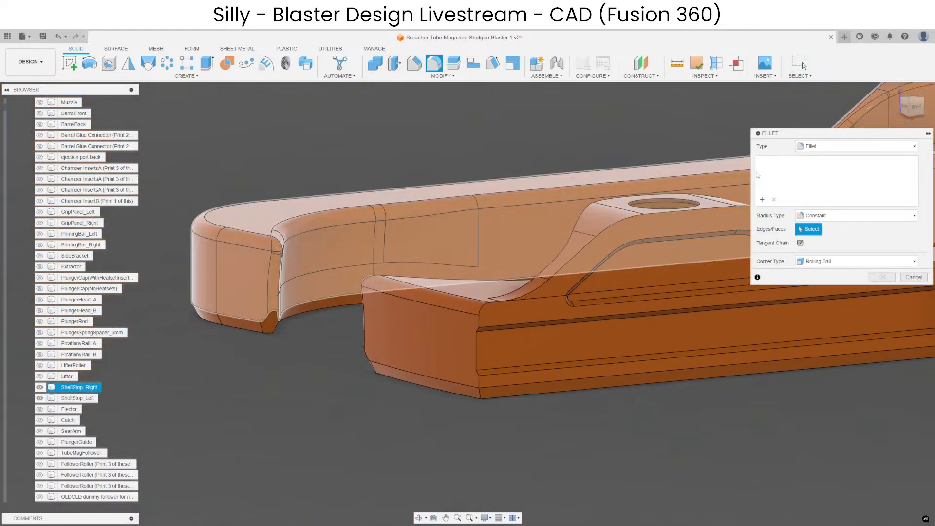
pyautogui.scroll(3, 487, 322)
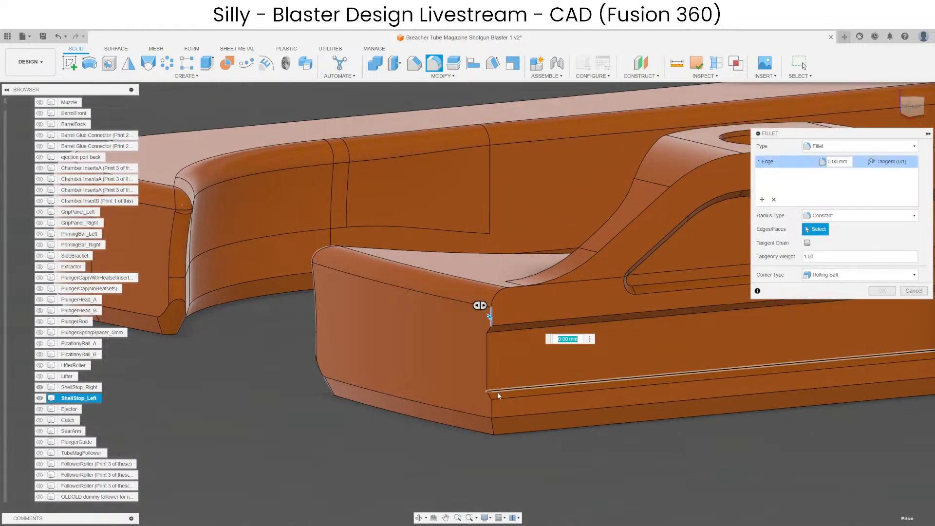
pyautogui.click(492, 411)
pyautogui.write('6')
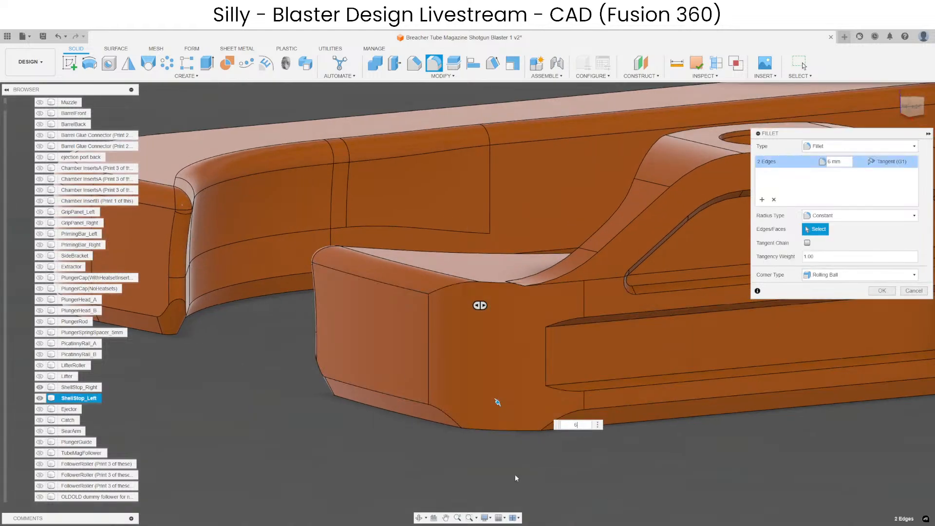
pyautogui.keyDown('shift'); pyautogui.moveTo(497, 403); pyautogui.dragTo(421, 344, button='middle'); pyautogui.keyUp('shift')
pyautogui.press('BackSpace')
pyautogui.write('7')
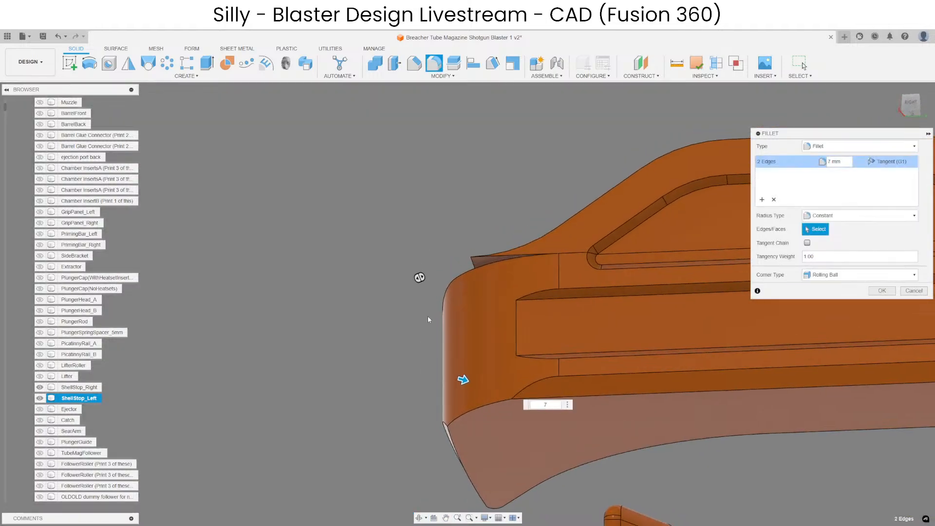
pyautogui.scroll(-2, 428, 301)
pyautogui.press('Return')
# Check the radius of the left shell stop's rounded tip corner and compare it with the right stop's curve.
pyautogui.keyDown('shift'); pyautogui.moveTo(435, 297); pyautogui.dragTo(514, 391, button='middle'); pyautogui.keyUp('shift')
pyautogui.click(514, 341)
pyautogui.click(508, 339)
pyautogui.scroll(-4, 697, 348)
pyautogui.scroll(5, 479, 340)
pyautogui.keyDown('shift'); pyautogui.moveTo(479, 340); pyautogui.dragTo(482, 306, button='middle'); pyautogui.keyUp('shift')
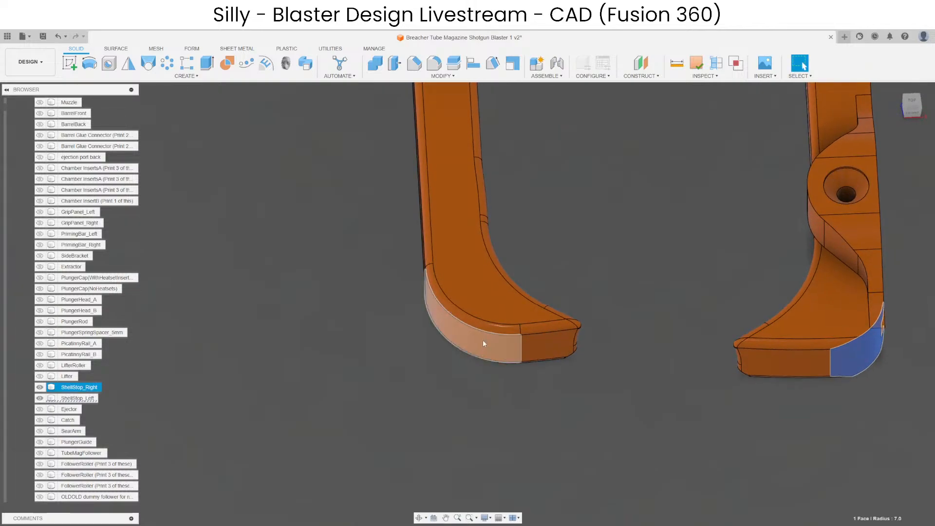
# Try to change the radius of the right shell stop's outer curved tip face with Offset Face.
pyautogui.click(483, 341)
pyautogui.scroll(-3, 479, 312)
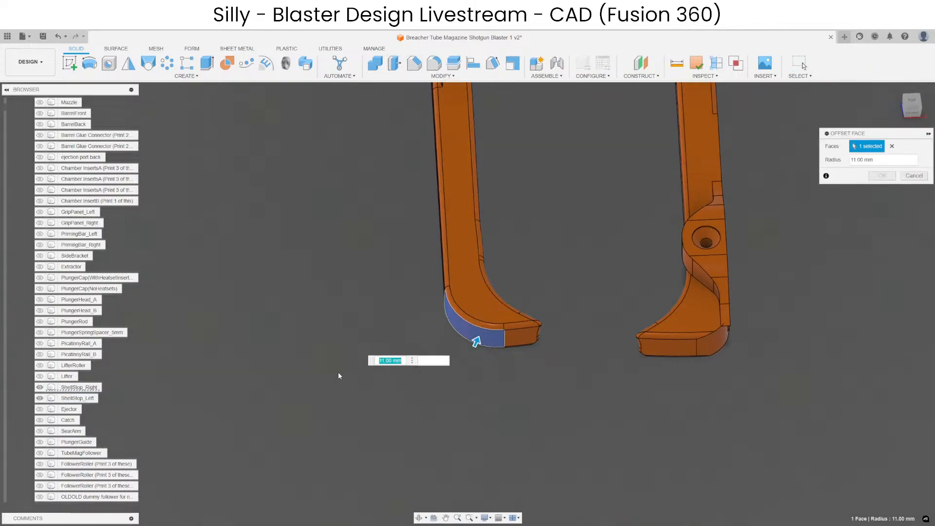
pyautogui.press('Escape')
# Delete the fillet and chamfer faces bordering the right shell stop's outer curved tip and set that curve's radius to 7 mm.
pyautogui.scroll(4, 487, 329)
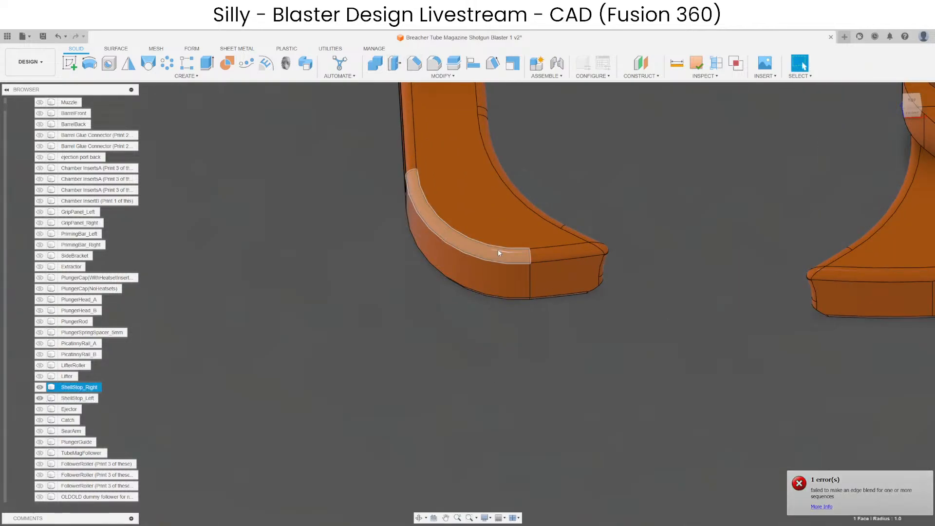
pyautogui.click(498, 252)
pyautogui.keyDown('shift'); pyautogui.moveTo(498, 253); pyautogui.dragTo(459, 360, button='middle'); pyautogui.keyUp('shift')
pyautogui.click(459, 360)
pyautogui.write('6.5')
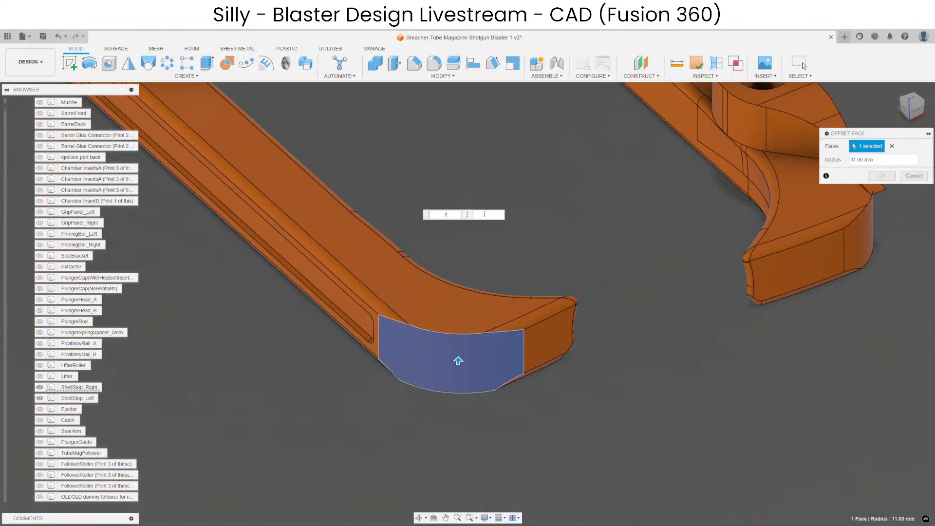
pyautogui.press('Return')
# Set the radius of the outer curved tip faces on both shell stops to 8 mm with Offset Face.
pyautogui.scroll(-3, 519, 271)
pyautogui.keyDown('shift'); pyautogui.moveTo(520, 271); pyautogui.dragTo(462, 315, button='middle'); pyautogui.keyUp('shift')
pyautogui.scroll(3, 677, 268)
pyautogui.click(680, 269)
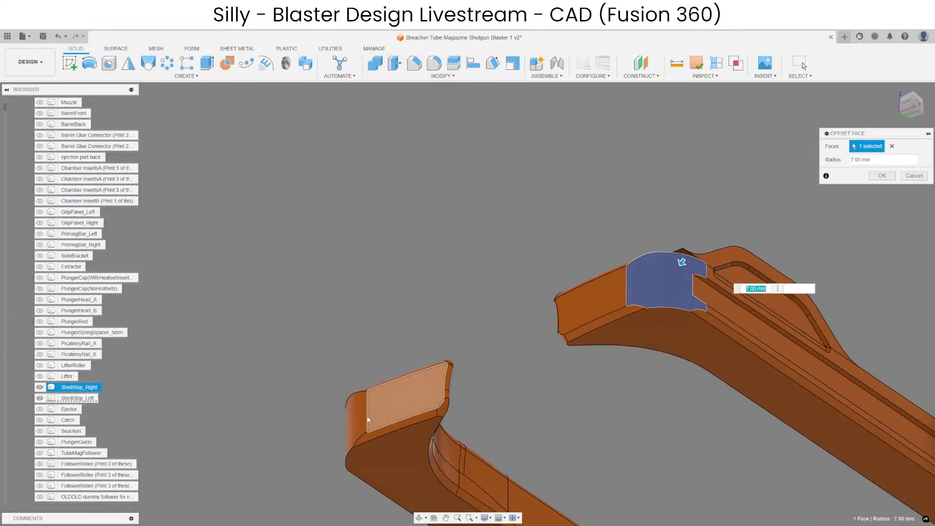
pyautogui.moveTo(390, 299); pyautogui.dragTo(371, 255, button='middle')
pyautogui.write('9')
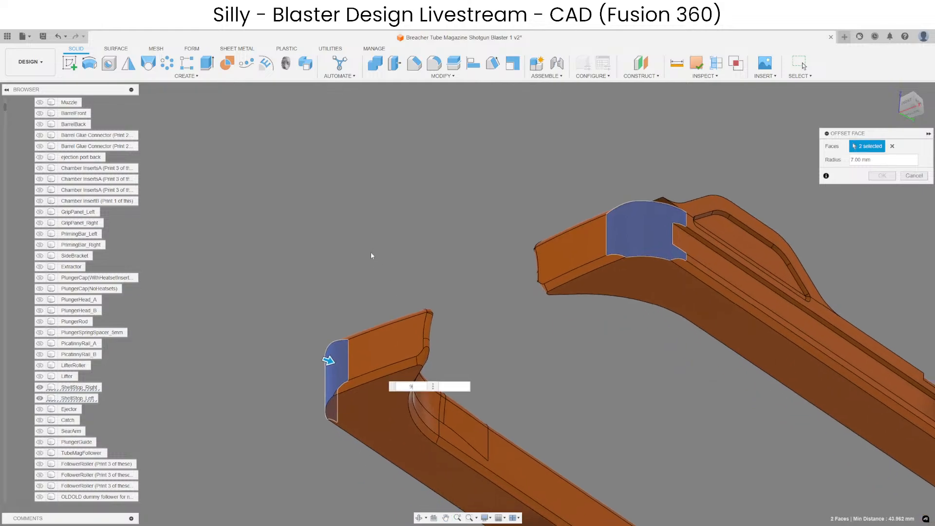
pyautogui.scroll(5, 672, 195)
pyautogui.keyDown('shift'); pyautogui.moveTo(673, 196); pyautogui.dragTo(648, 303, button='middle'); pyautogui.keyUp('shift')
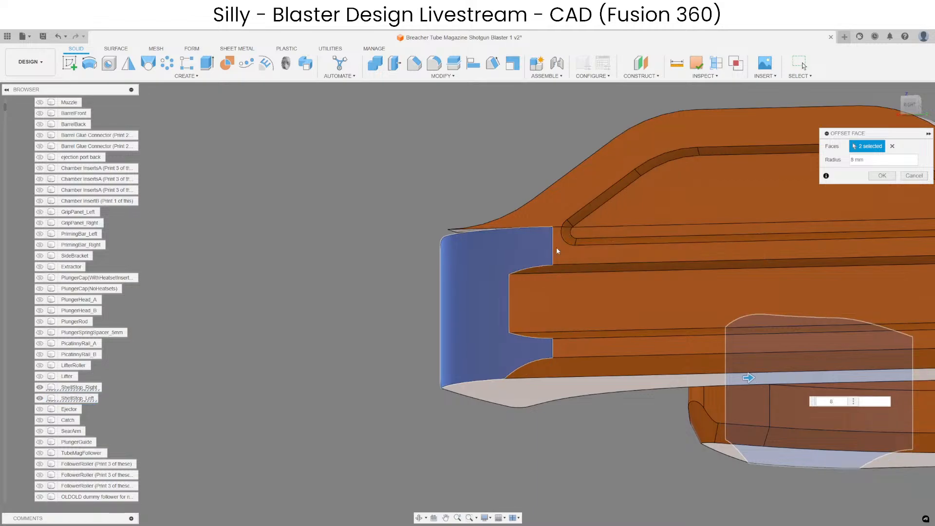
pyautogui.press('Return')
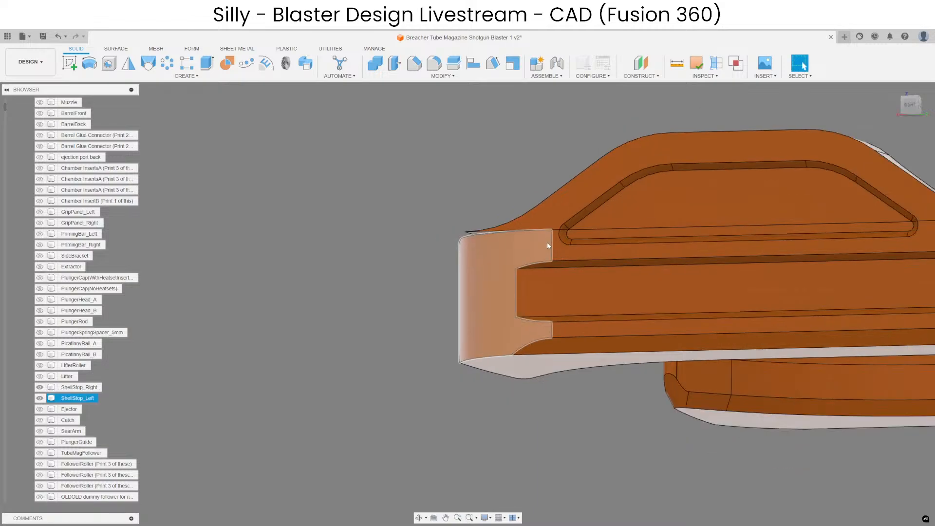
# Fillet the upper edge around the right shell stop's outer curved tip with a 1 mm radius.
pyautogui.keyDown('shift'); pyautogui.moveTo(531, 260); pyautogui.dragTo(700, 254, button='middle'); pyautogui.keyUp('shift')
pyautogui.scroll(-4, 702, 254)
pyautogui.scroll(-3, 702, 254)
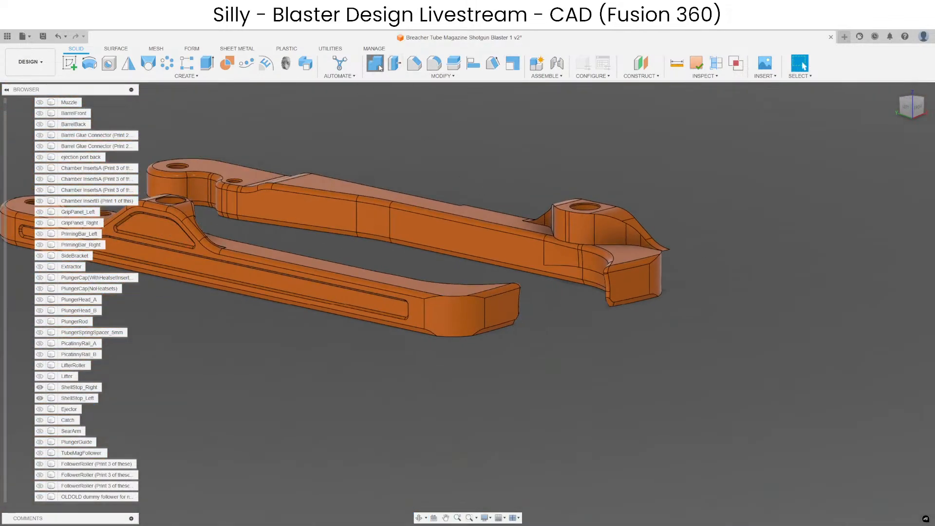
pyautogui.click(375, 63)
pyautogui.click(434, 62)
pyautogui.click(456, 296)
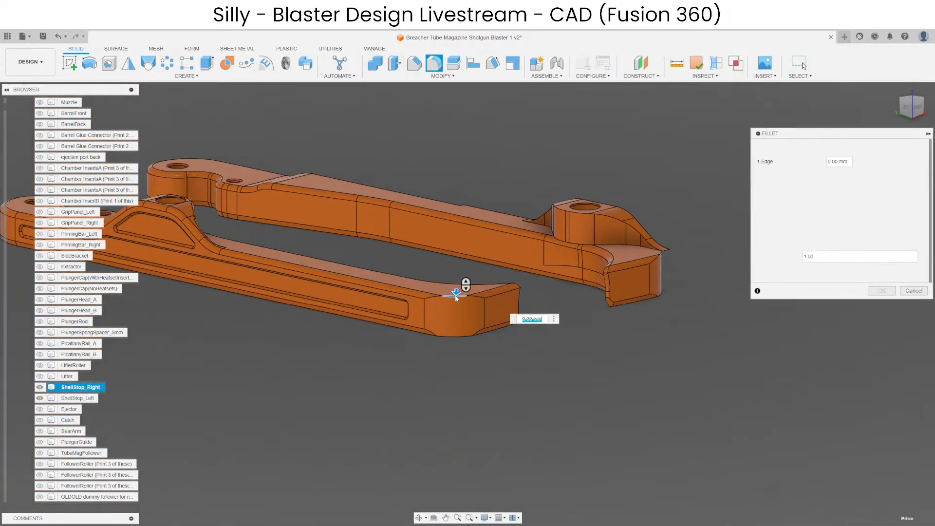
pyautogui.write('1')
pyautogui.press('Return')
pyautogui.scroll(4, 470, 334)
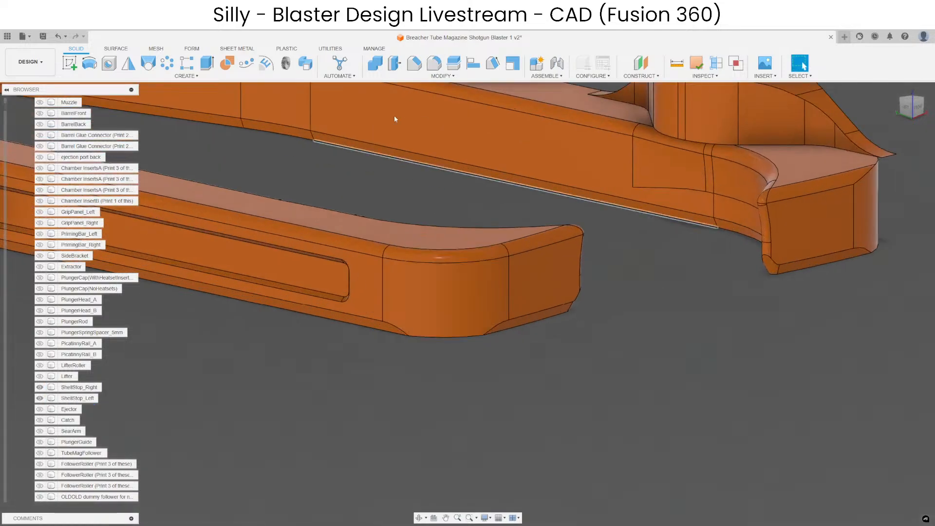
# Try to chamfer the lower edge of the right shell stop's curved tip by 1 mm, using Equal Distance and Two Distance.
pyautogui.click(415, 63)
pyautogui.click(443, 336)
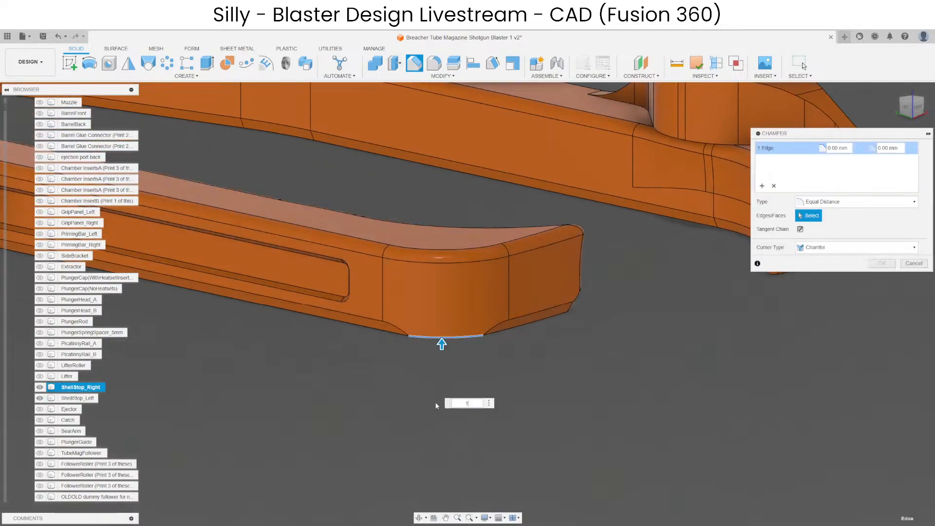
pyautogui.scroll(3, 419, 373)
pyautogui.keyDown('shift'); pyautogui.moveTo(419, 372); pyautogui.dragTo(384, 307, button='middle'); pyautogui.keyUp('shift')
pyautogui.click(821, 204)
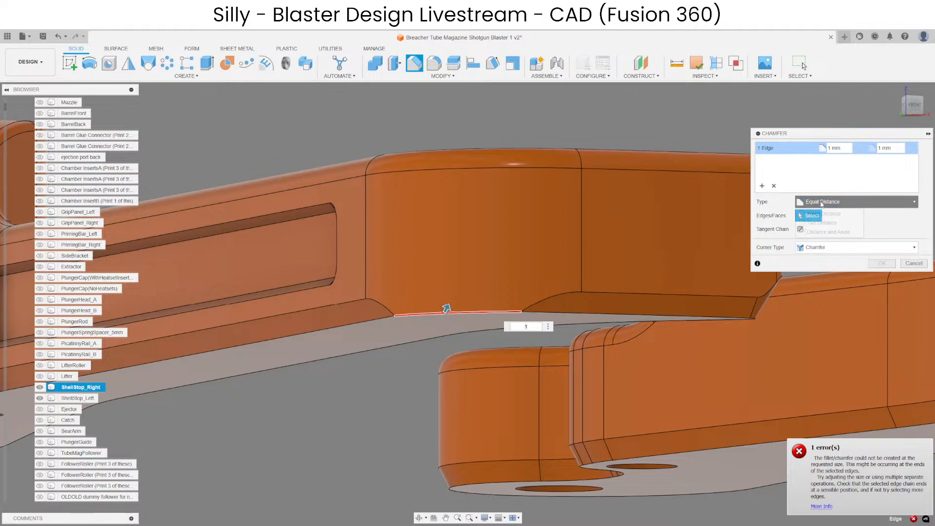
pyautogui.click(825, 223)
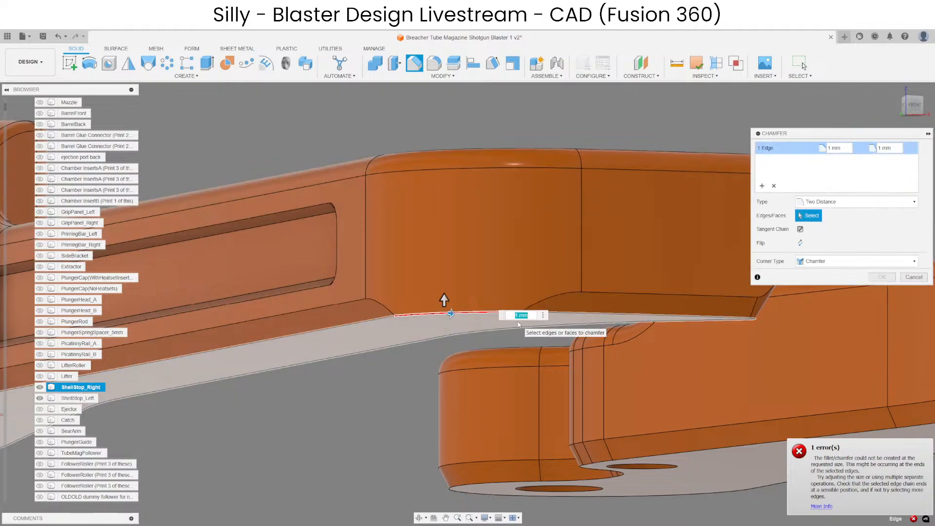
pyautogui.press('Escape')
pyautogui.scroll(-5, 428, 247)
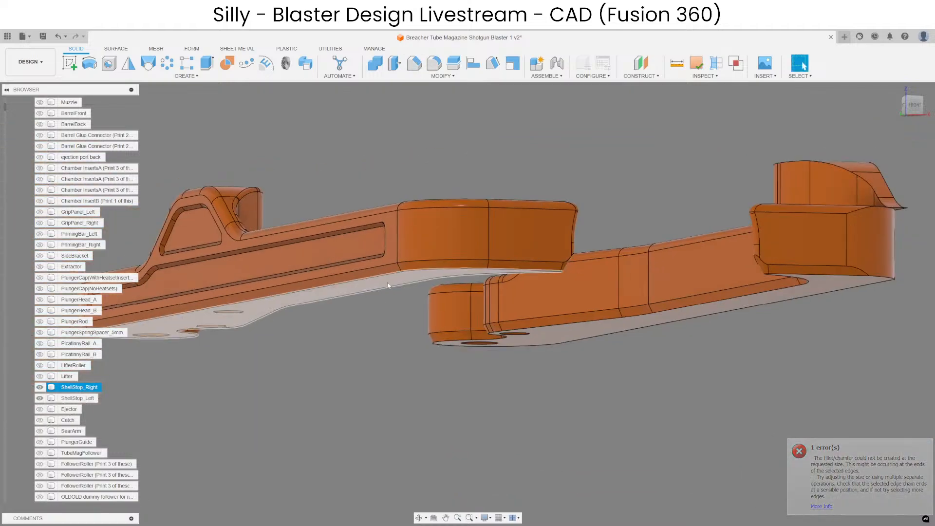
pyautogui.scroll(4, 709, 278)
pyautogui.keyDown('shift'); pyautogui.moveTo(710, 280); pyautogui.dragTo(475, 359, button='middle'); pyautogui.keyUp('shift')
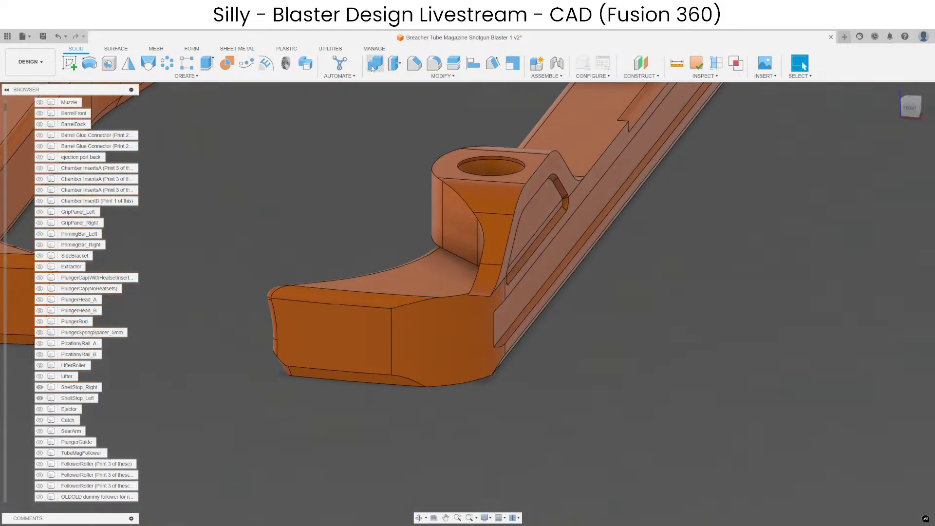
# Combine the left shell stop's front body with its hump body.
pyautogui.click(372, 68)
pyautogui.click(442, 318)
pyautogui.click(491, 250)
pyautogui.press('Return')
# Delete the small triangular face at the junction between the left shell stop's arm and its hump.
pyautogui.scroll(3, 560, 196)
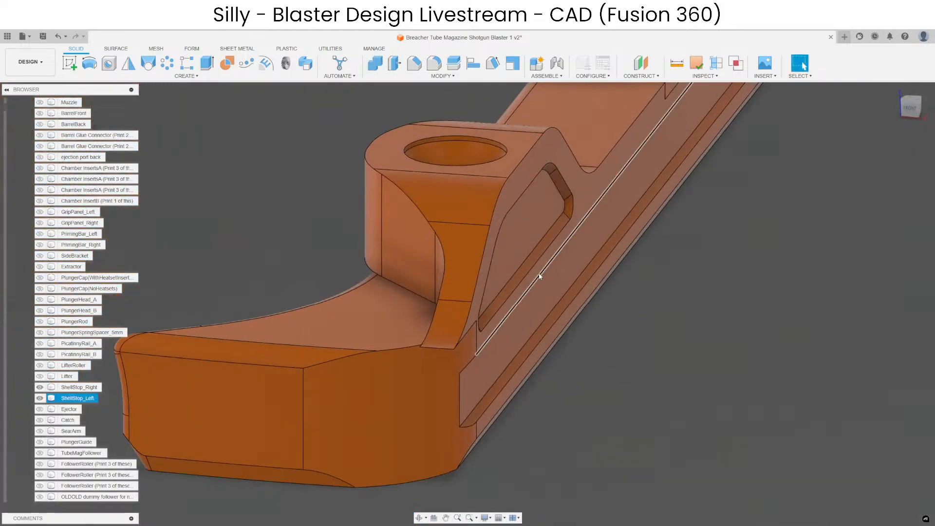
pyautogui.keyDown('shift'); pyautogui.moveTo(539, 276); pyautogui.dragTo(411, 265, button='middle'); pyautogui.keyUp('shift')
pyautogui.click(411, 263)
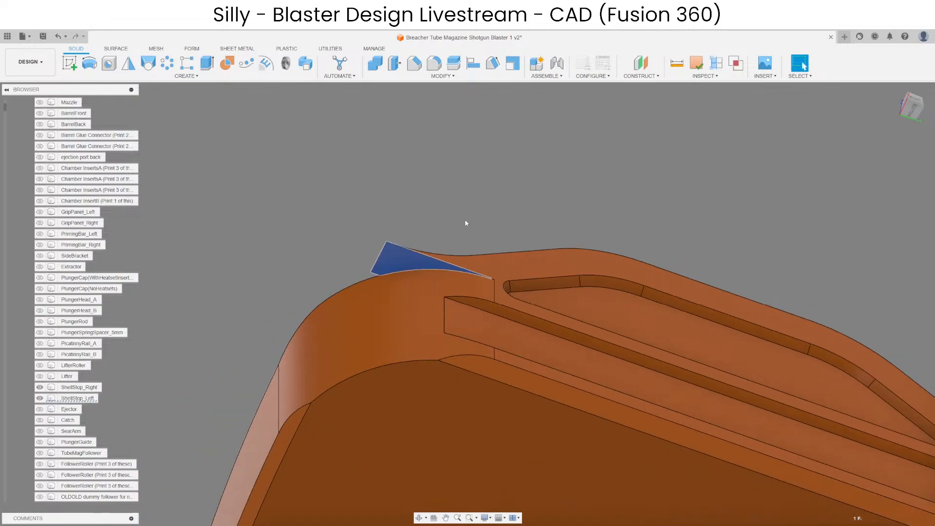
pyautogui.press('Delete')
pyautogui.moveTo(404, 209)
pyautogui.keyDown('shift'); pyautogui.mouseDown(button='middle')
pyautogui.moveTo(625, 285)
pyautogui.moveTo(635, 297)
pyautogui.mouseUp(button='middle'); pyautogui.keyUp('shift')
pyautogui.scroll(-4, 635, 296)
pyautogui.scroll(4, 450, 245)
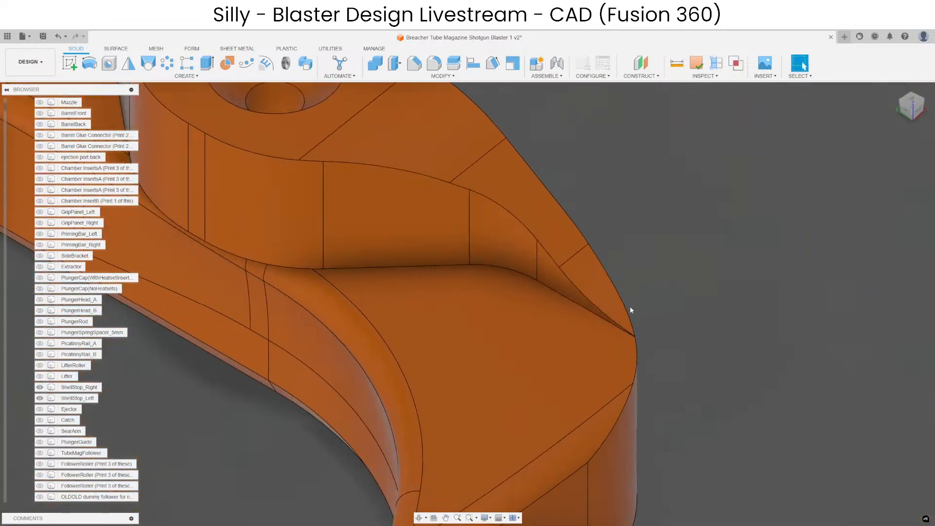
pyautogui.scroll(-4, 630, 310)
pyautogui.scroll(3, 538, 270)
pyautogui.keyDown('shift'); pyautogui.moveTo(424, 312); pyautogui.dragTo(484, 250, button='middle'); pyautogui.keyUp('shift')
pyautogui.scroll(3, 375, 268)
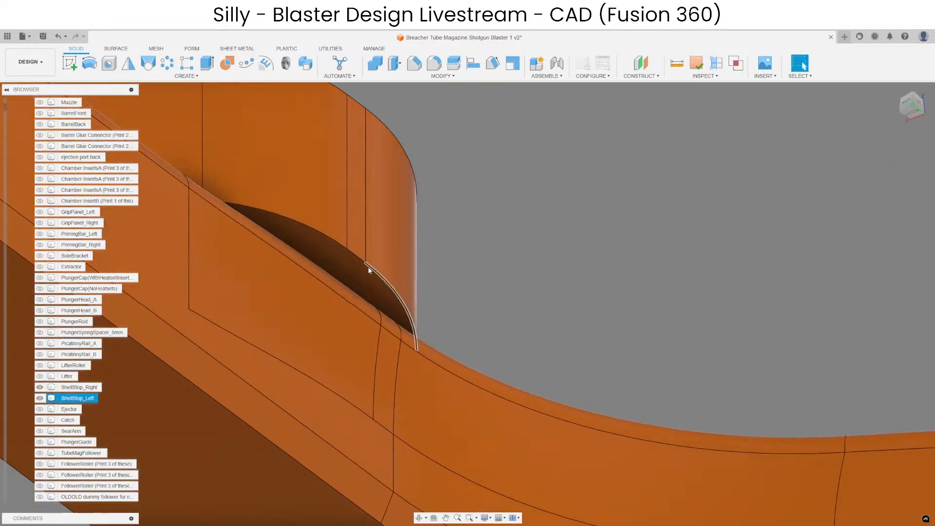
pyautogui.click(369, 271)
pyautogui.keyDown('shift'); pyautogui.moveTo(369, 270); pyautogui.dragTo(486, 207, button='middle'); pyautogui.keyUp('shift')
pyautogui.click(395, 63)
pyautogui.moveTo(455, 256)
pyautogui.keyDown('shift'); pyautogui.mouseDown(button='middle')
pyautogui.moveTo(460, 246)
pyautogui.moveTo(470, 263)
pyautogui.moveTo(453, 258)
pyautogui.mouseUp(button='middle'); pyautogui.keyUp('shift')
pyautogui.press('Escape')
pyautogui.scroll(-4, 434, 208)
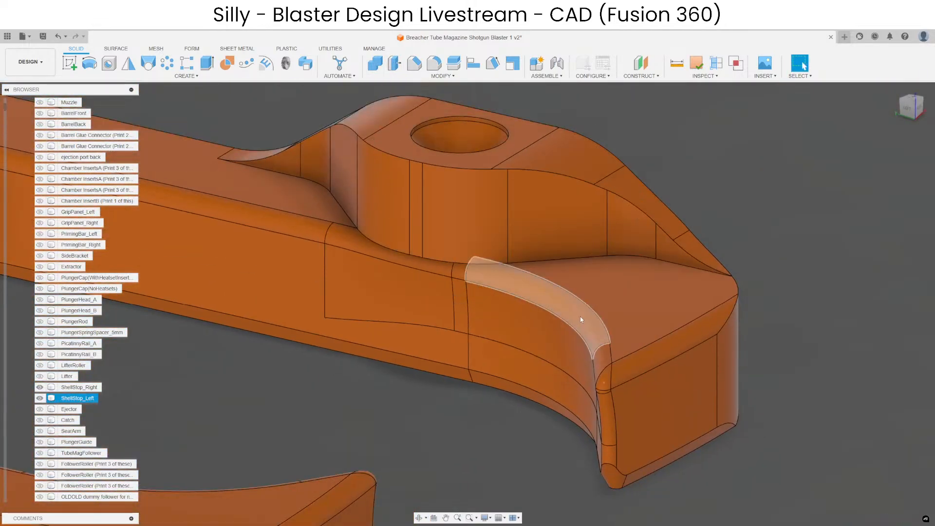
# Delete the fillet faces along the left shell stop's upper inner edge, from the tip corner past the hump to the straight section.
pyautogui.scroll(3, 589, 314)
pyautogui.click(612, 388)
pyautogui.moveTo(610, 428)
pyautogui.keyDown('shift'); pyautogui.mouseDown(button='middle')
pyautogui.moveTo(631, 422)
pyautogui.moveTo(620, 432)
pyautogui.mouseUp(button='middle'); pyautogui.keyUp('shift')
pyautogui.keyDown('ctrl'); pyautogui.click(620, 434); pyautogui.keyUp('ctrl')
pyautogui.scroll(3, 618, 447)
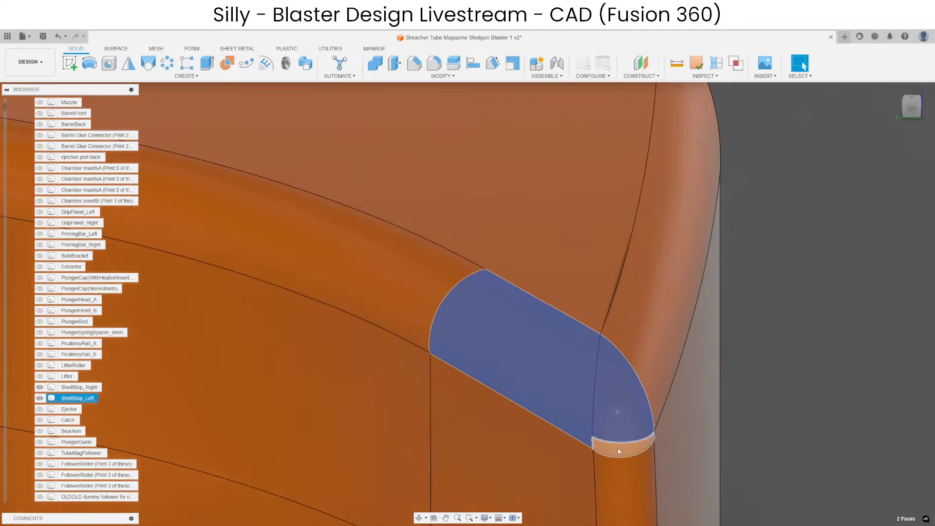
pyautogui.keyDown('ctrl'); pyautogui.click(617, 449); pyautogui.keyUp('ctrl')
pyautogui.keyDown('ctrl'); pyautogui.click(442, 292); pyautogui.keyUp('ctrl')
pyautogui.scroll(-4, 808, 296)
pyautogui.scroll(-5, 806, 298)
pyautogui.scroll(4, 569, 307)
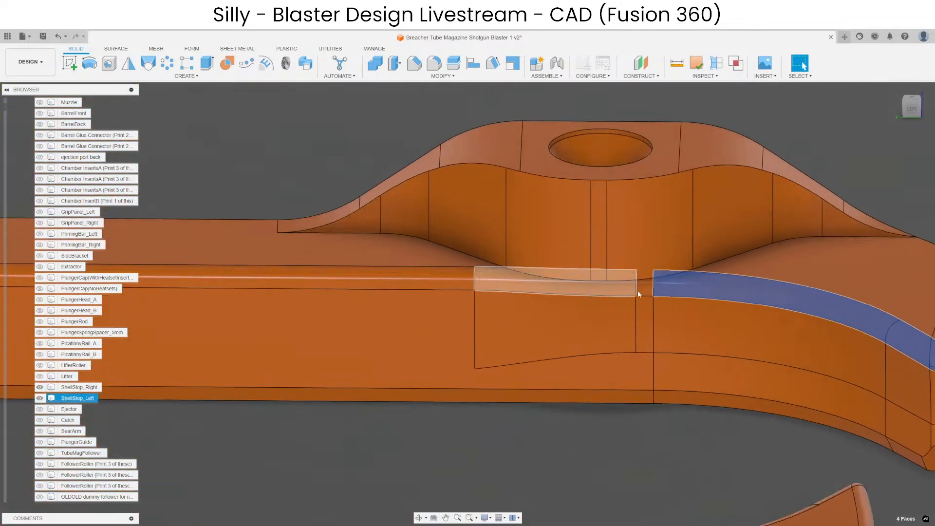
pyautogui.keyDown('ctrl'); pyautogui.click(643, 284); pyautogui.keyUp('ctrl')
pyautogui.keyDown('ctrl'); pyautogui.click(579, 282); pyautogui.keyUp('ctrl')
pyautogui.keyDown('ctrl'); pyautogui.click(425, 276); pyautogui.keyUp('ctrl')
pyautogui.scroll(-5, 789, 293)
pyautogui.scroll(4, 462, 289)
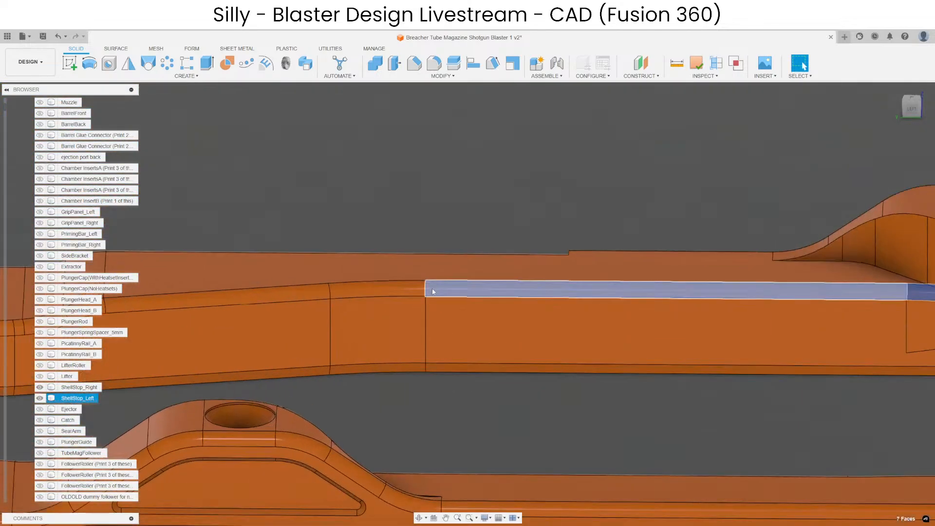
pyautogui.keyDown('ctrl'); pyautogui.click(407, 289); pyautogui.keyUp('ctrl')
pyautogui.scroll(-3, 507, 280)
pyautogui.scroll(4, 460, 278)
pyautogui.keyDown('ctrl'); pyautogui.click(444, 273); pyautogui.keyUp('ctrl')
pyautogui.scroll(-3, 504, 210)
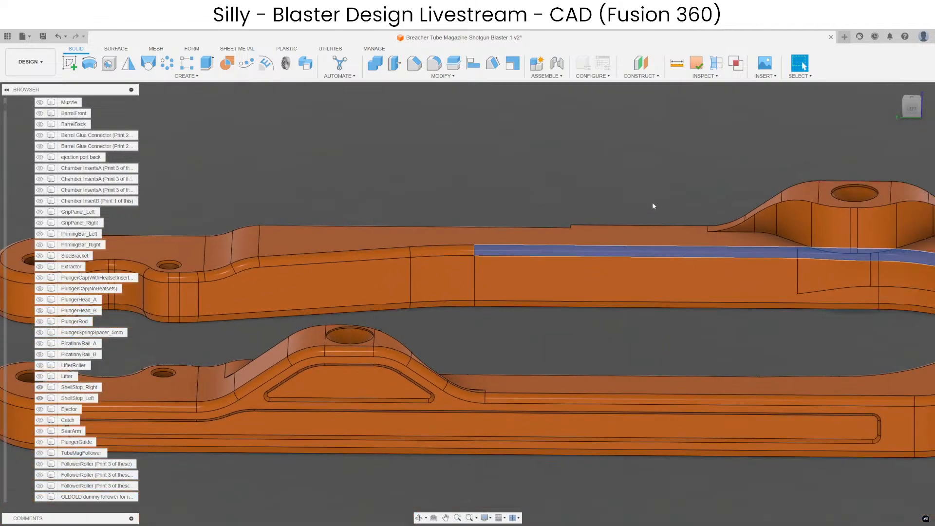
pyautogui.press('Delete')
# Offset the thin crescent face beneath the left shell stop's hump by -0.5 mm.
pyautogui.moveTo(841, 218); pyautogui.dragTo(533, 247, button='middle')
pyautogui.scroll(4, 555, 273)
pyautogui.keyDown('shift'); pyautogui.moveTo(551, 319); pyautogui.dragTo(553, 250, button='middle'); pyautogui.keyUp('shift')
pyautogui.scroll(3, 491, 297)
pyautogui.click(471, 292)
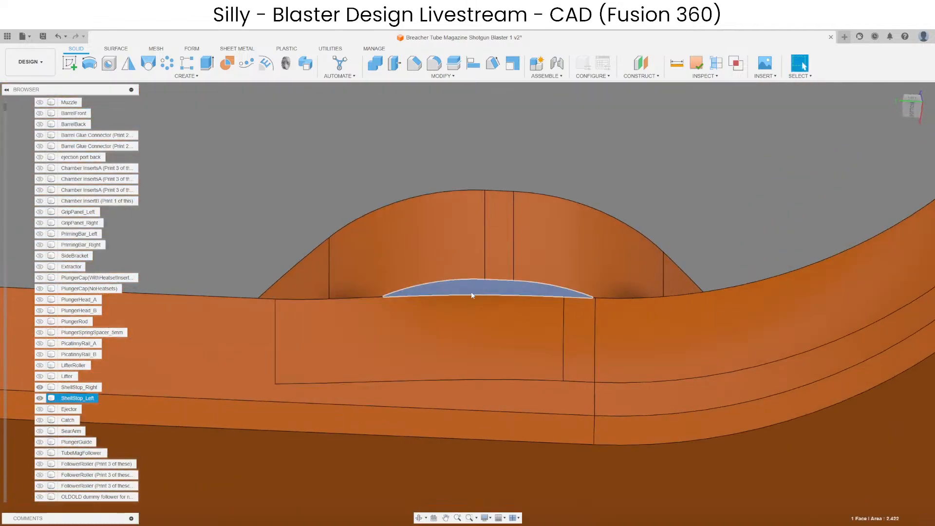
pyautogui.click(395, 70)
pyautogui.scroll(3, 476, 293)
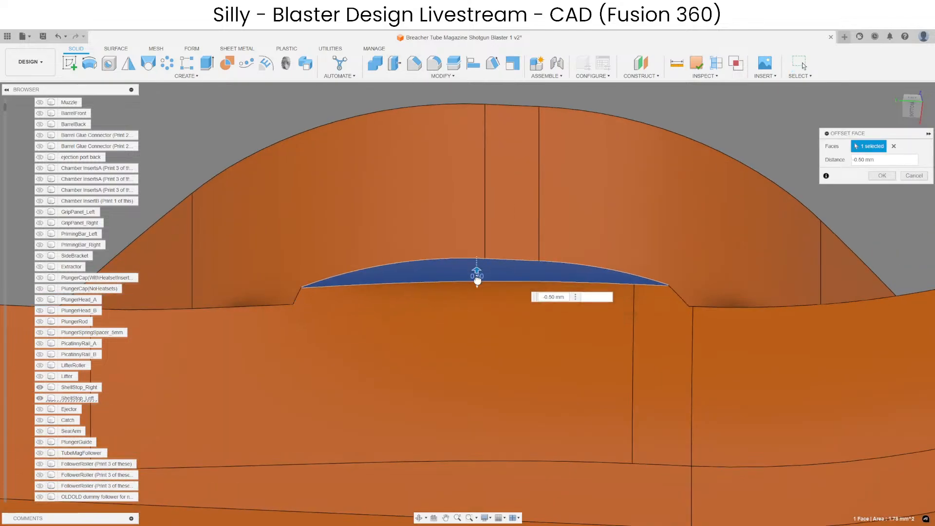
pyautogui.press('Return')
# Try to chamfer the crescent face's outer edge beneath the left shell stop's hump by 0.3 mm with Equal Distance.
pyautogui.click(414, 64)
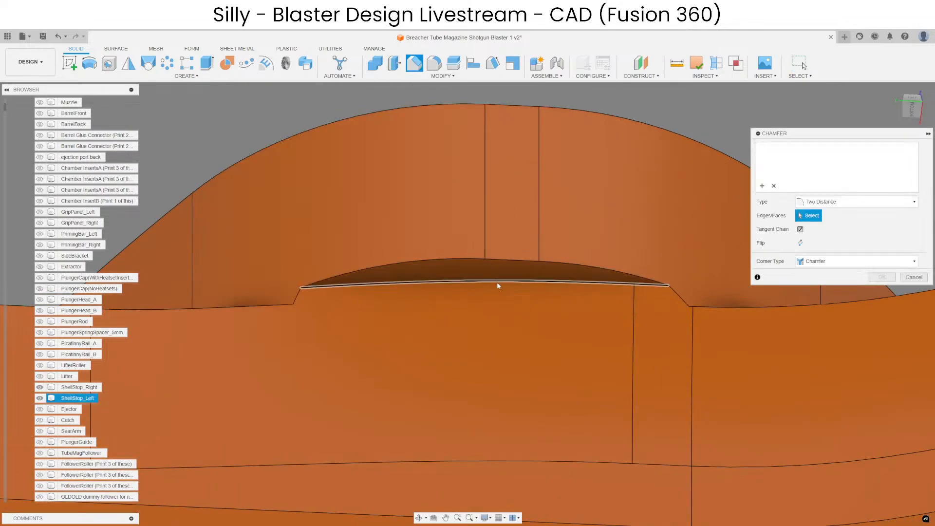
pyautogui.click(498, 286)
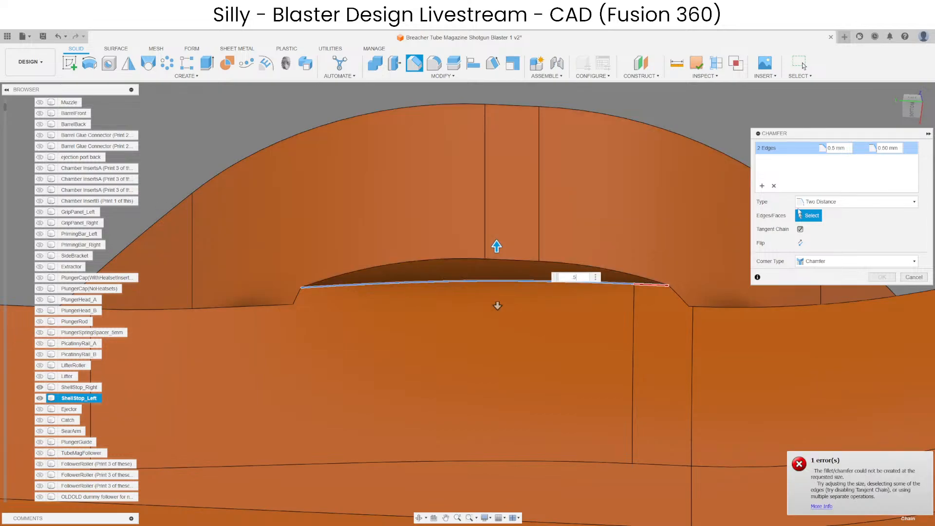
pyautogui.click(814, 201)
pyautogui.click(704, 289)
pyautogui.scroll(5, 491, 278)
pyautogui.moveTo(534, 272); pyautogui.dragTo(534, 275, button='middle')
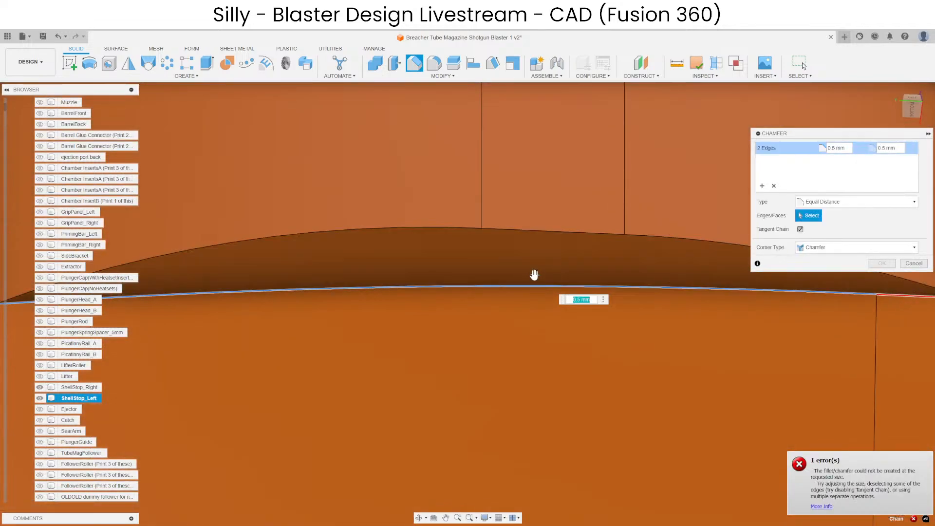
pyautogui.moveTo(534, 275); pyautogui.dragTo(534, 279)
pyautogui.scroll(-6, 524, 280)
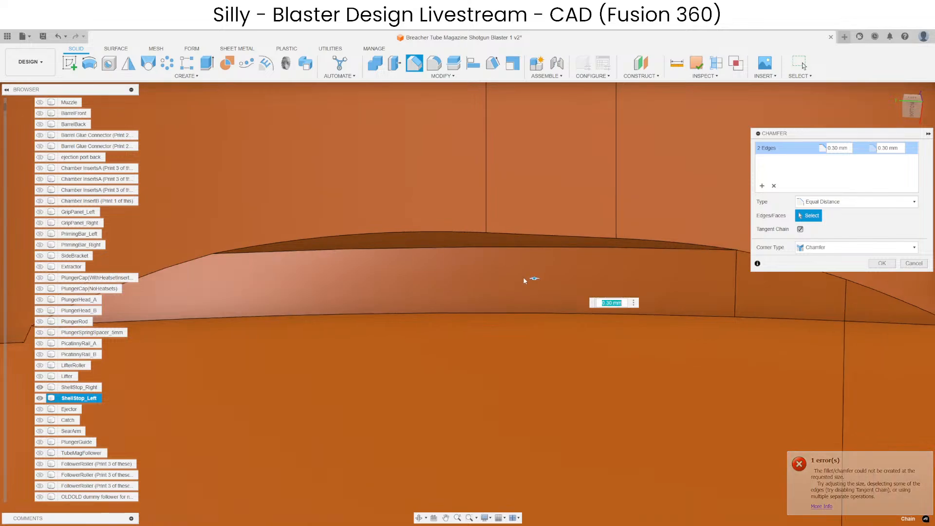
pyautogui.press('Return')
pyautogui.scroll(4, 453, 272)
pyautogui.keyDown('shift'); pyautogui.moveTo(448, 259); pyautogui.dragTo(557, 250, button='middle'); pyautogui.keyUp('shift')
pyautogui.click(446, 266)
pyautogui.scroll(-4, 441, 260)
pyautogui.scroll(-4, 445, 252)
pyautogui.click(557, 250)
pyautogui.scroll(-5, 557, 250)
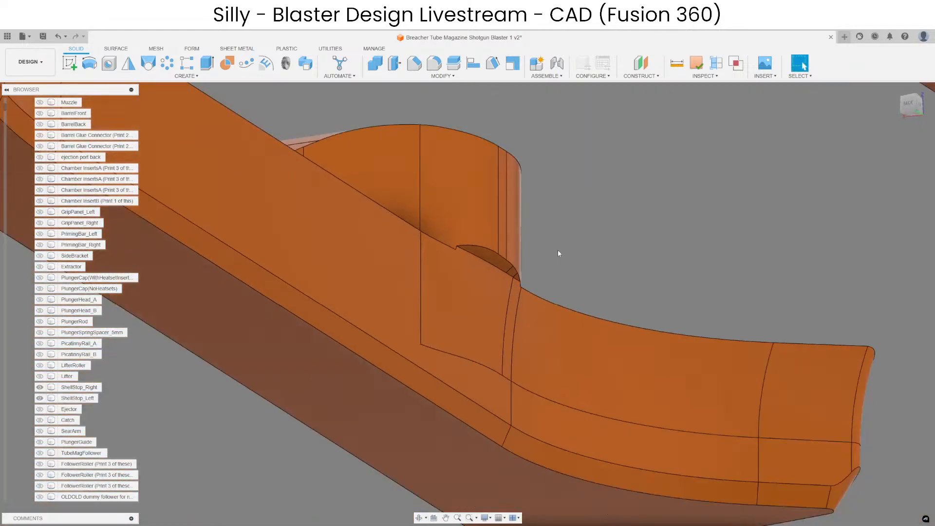
# Chamfer the crescent face's outer edge beneath the left shell stop's hump with Two Distance values of 0.3 mm and 0.45 mm.
pyautogui.click(414, 63)
pyautogui.scroll(3, 497, 255)
pyautogui.click(500, 256)
pyautogui.scroll(4, 500, 256)
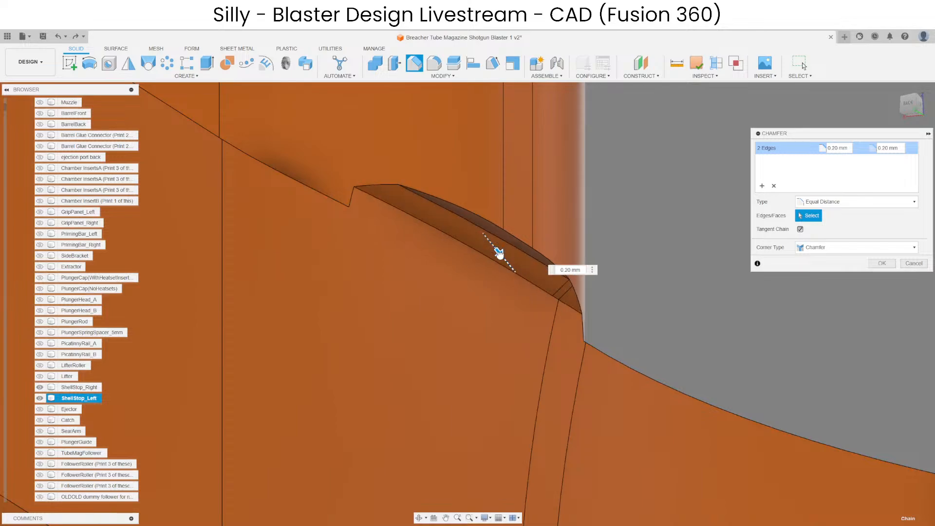
pyautogui.moveTo(503, 259); pyautogui.dragTo(499, 256)
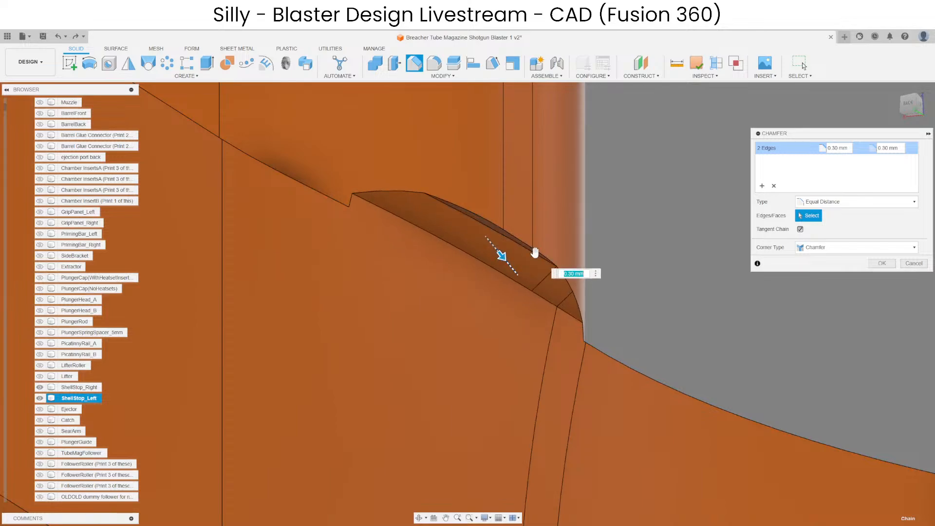
pyautogui.click(825, 202)
pyautogui.click(814, 225)
pyautogui.keyDown('shift'); pyautogui.moveTo(443, 247); pyautogui.dragTo(492, 274, button='middle'); pyautogui.keyUp('shift')
pyautogui.scroll(2, 501, 275)
pyautogui.moveTo(476, 276); pyautogui.dragTo(471, 301)
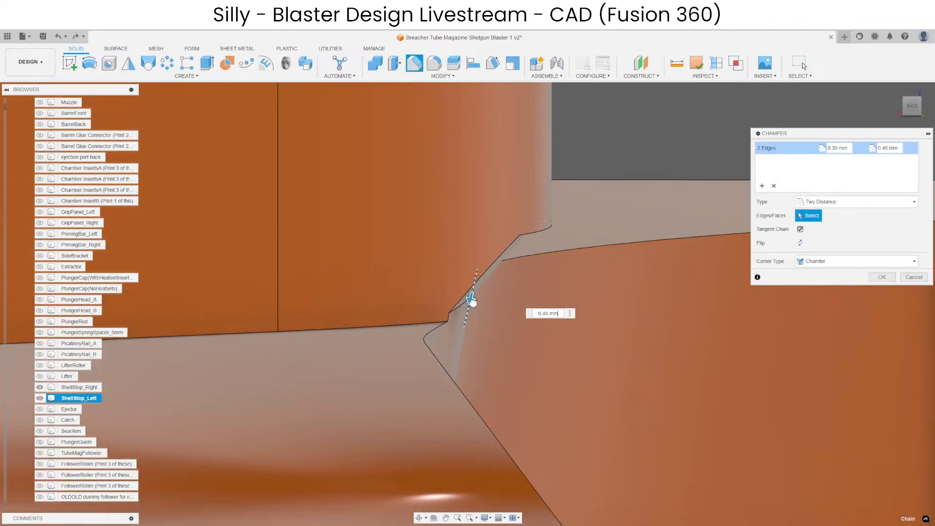
pyautogui.keyDown('shift'); pyautogui.moveTo(413, 311); pyautogui.dragTo(391, 293, button='middle'); pyautogui.keyUp('shift')
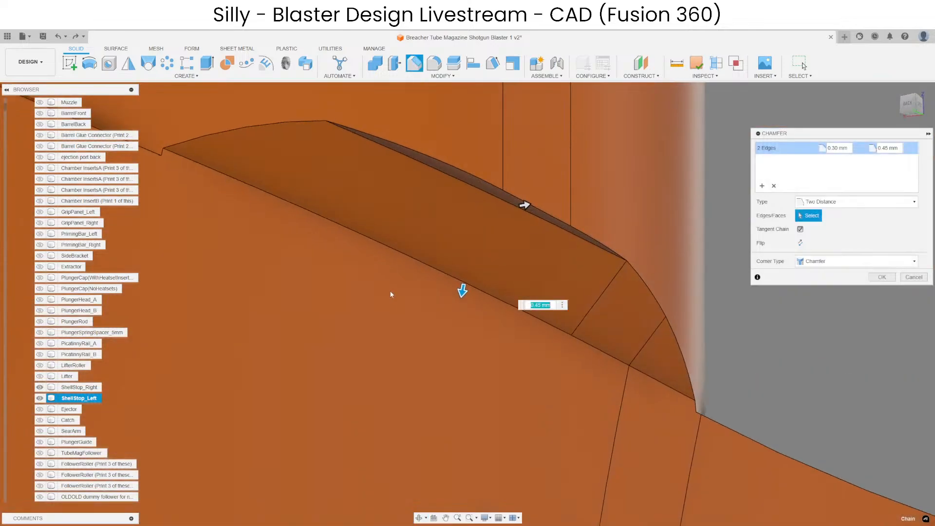
pyautogui.scroll(-3, 551, 272)
pyautogui.press('Return')
pyautogui.scroll(4, 509, 230)
pyautogui.scroll(-5, 621, 239)
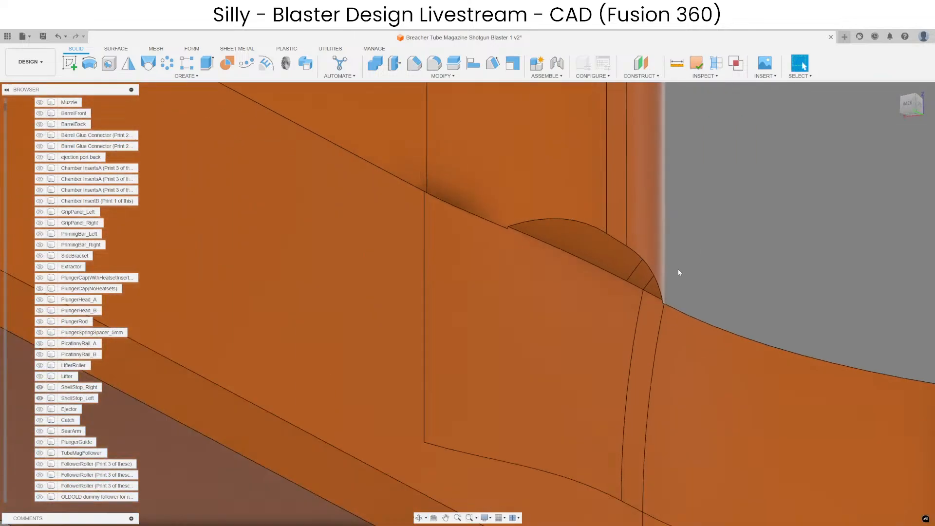
pyautogui.keyDown('shift'); pyautogui.moveTo(598, 270); pyautogui.dragTo(542, 279, button='middle'); pyautogui.keyUp('shift')
pyautogui.scroll(-10, 488, 293)
pyautogui.press('f')
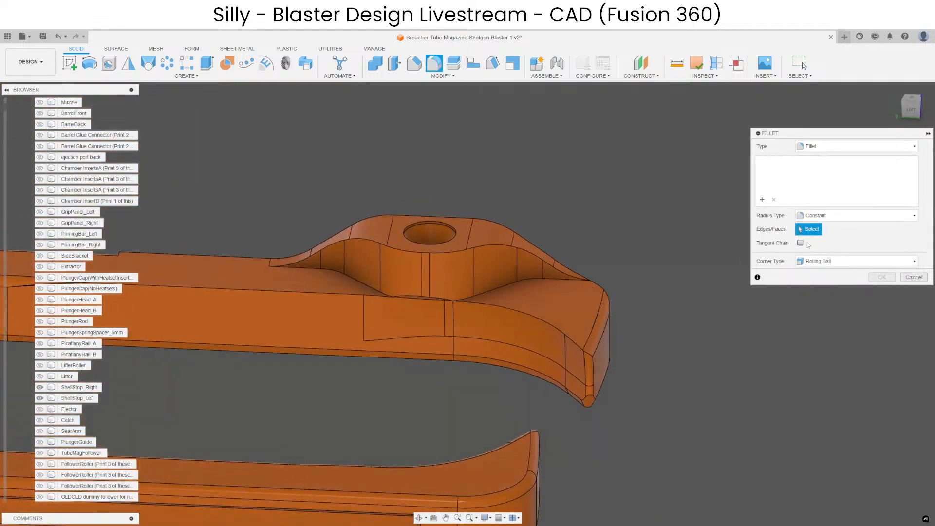
pyautogui.click(800, 243)
pyautogui.scroll(5, 549, 273)
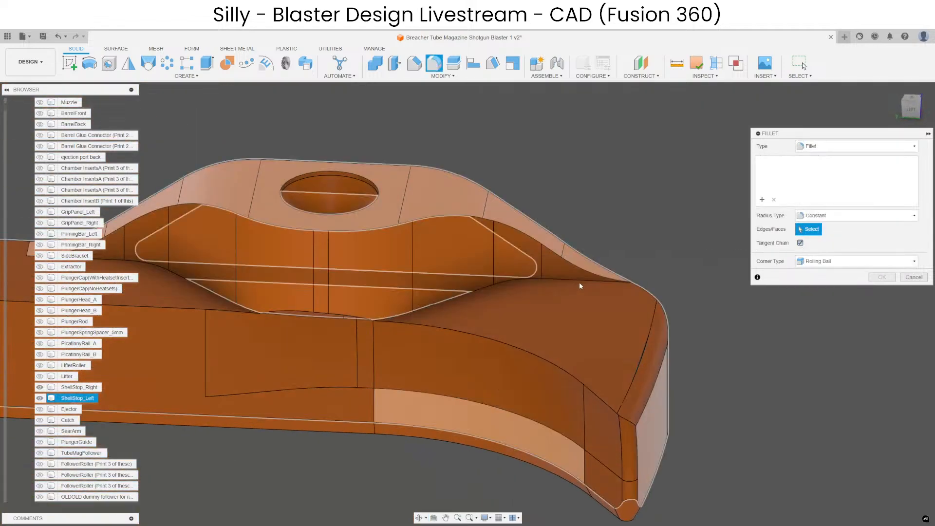
pyautogui.keyDown('shift'); pyautogui.moveTo(572, 280); pyautogui.dragTo(452, 280, button='middle'); pyautogui.keyUp('shift')
pyautogui.scroll(-3, 452, 280)
pyautogui.press('Escape')
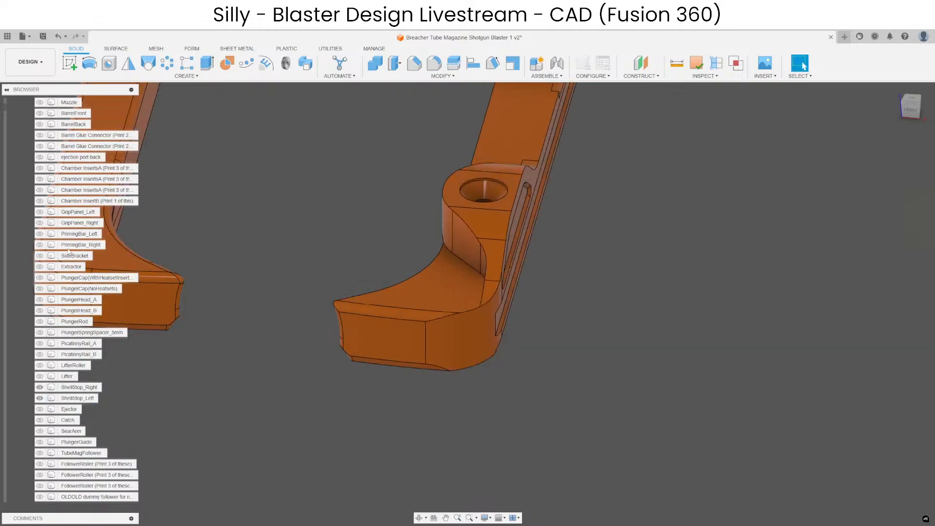
# Show the left priming bar, check its position against the left shell stop's hump from the front, and hide it again.
pyautogui.scroll(-3, 62, 312)
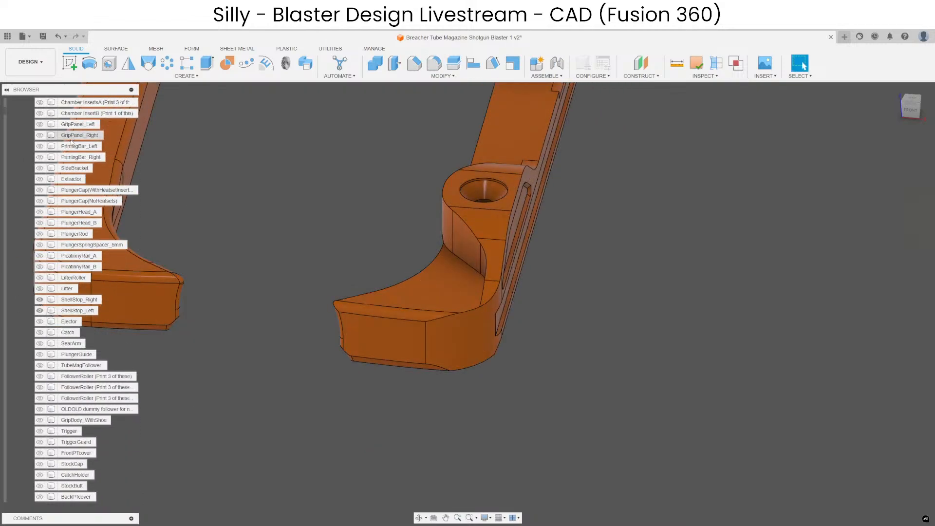
pyautogui.click(79, 148)
pyautogui.press('v')
pyautogui.click(522, 363)
pyautogui.moveTo(521, 363)
pyautogui.keyDown('shift'); pyautogui.mouseDown(button='middle')
pyautogui.moveTo(504, 312)
pyautogui.moveTo(522, 353)
pyautogui.moveTo(522, 332)
pyautogui.moveTo(520, 350)
pyautogui.mouseUp(button='middle'); pyautogui.keyUp('shift')
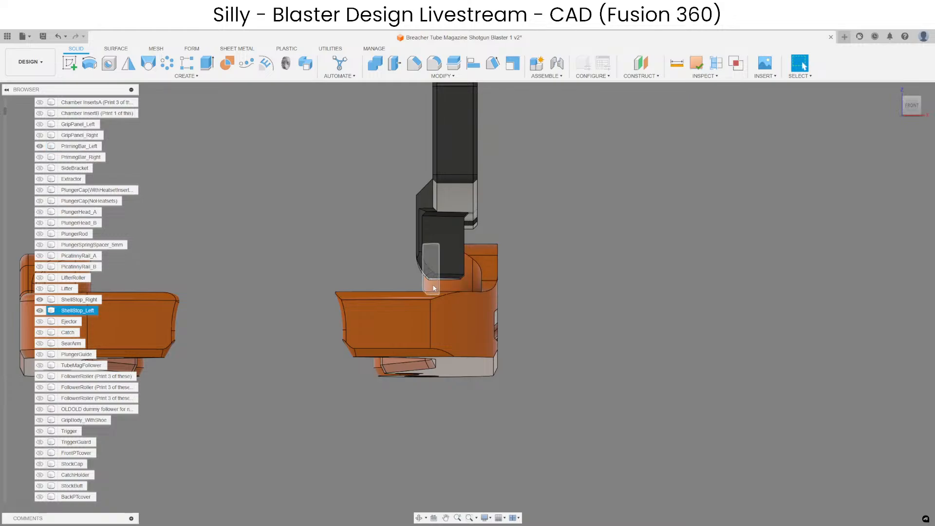
pyautogui.click(444, 258)
pyautogui.press('v')
pyautogui.click(588, 277)
pyautogui.scroll(4, 482, 277)
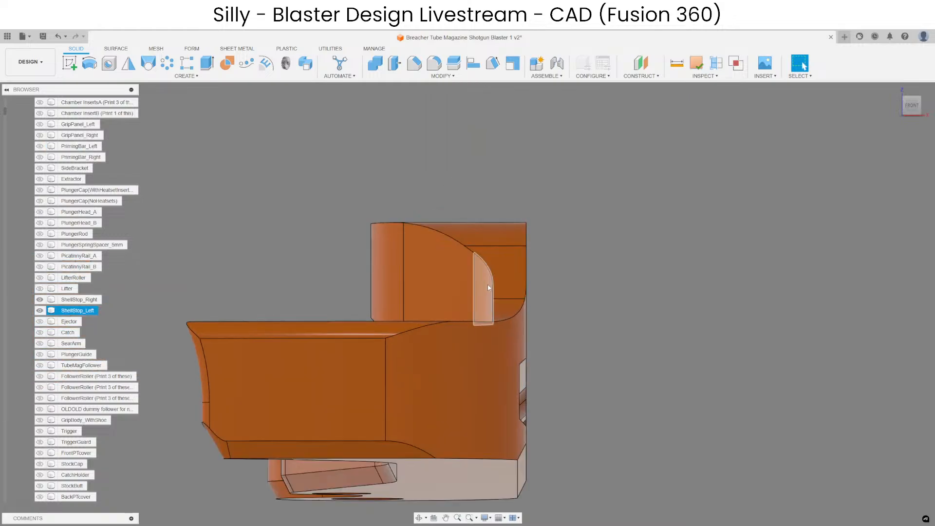
pyautogui.keyDown('shift'); pyautogui.moveTo(488, 286); pyautogui.dragTo(513, 317, button='middle'); pyautogui.keyUp('shift')
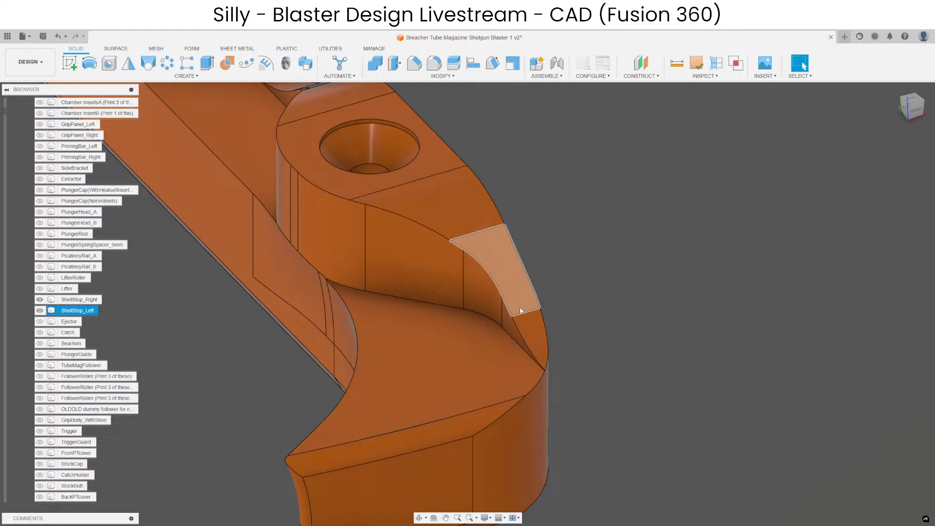
pyautogui.keyDown('shift'); pyautogui.moveTo(606, 315); pyautogui.dragTo(579, 377, button='middle'); pyautogui.keyUp('shift')
pyautogui.scroll(5, 579, 376)
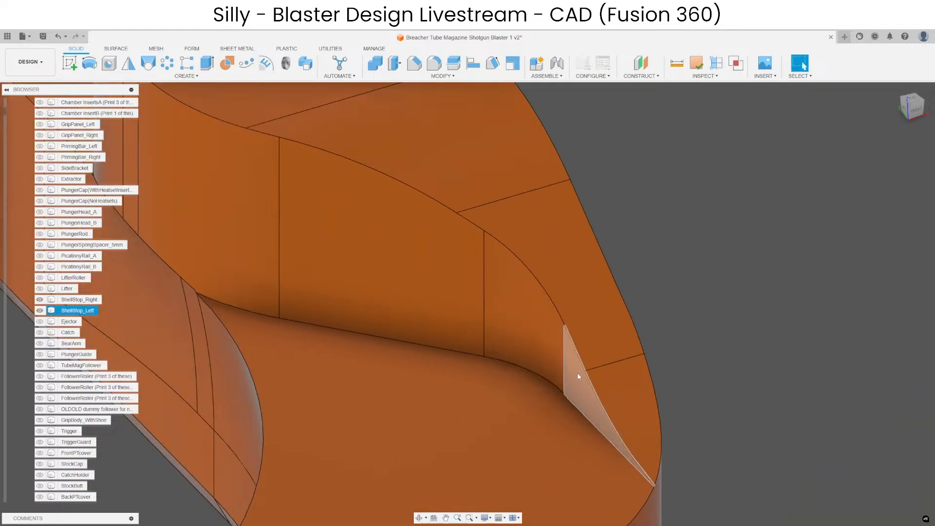
pyautogui.scroll(-5, 579, 376)
pyautogui.click(434, 63)
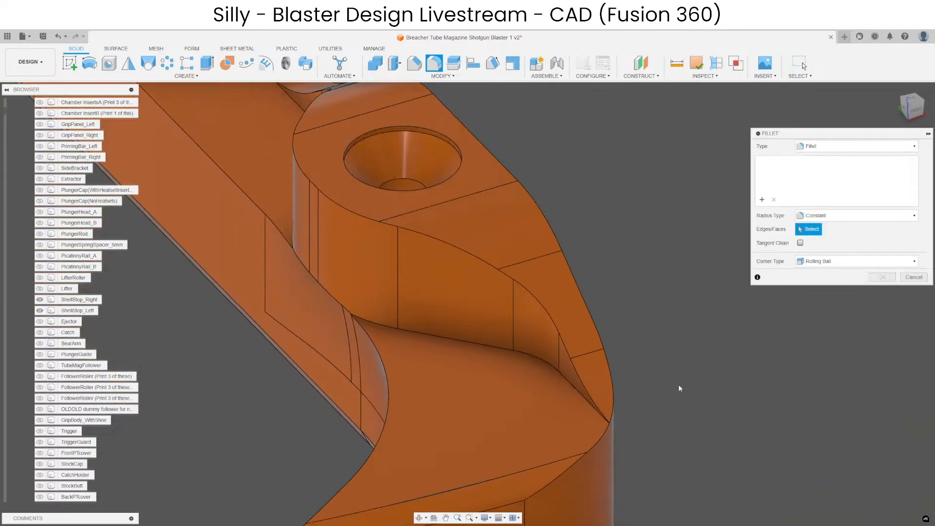
pyautogui.keyDown('shift'); pyautogui.moveTo(679, 388); pyautogui.dragTo(647, 390, button='middle'); pyautogui.keyUp('shift')
pyautogui.scroll(6, 626, 432)
pyautogui.press('Escape')
# Try to delete the triangular side face at the tip end of the left shell stop's hump.
pyautogui.keyDown('shift'); pyautogui.moveTo(622, 429); pyautogui.dragTo(668, 435, button='middle'); pyautogui.keyUp('shift')
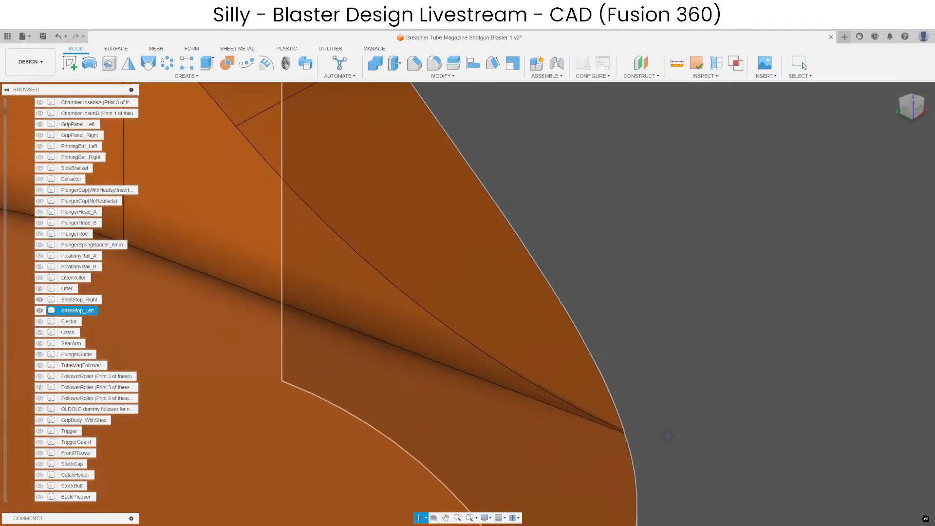
pyautogui.scroll(-5, 620, 407)
pyautogui.keyDown('shift'); pyautogui.moveTo(556, 379); pyautogui.dragTo(647, 411, button='middle'); pyautogui.keyUp('shift')
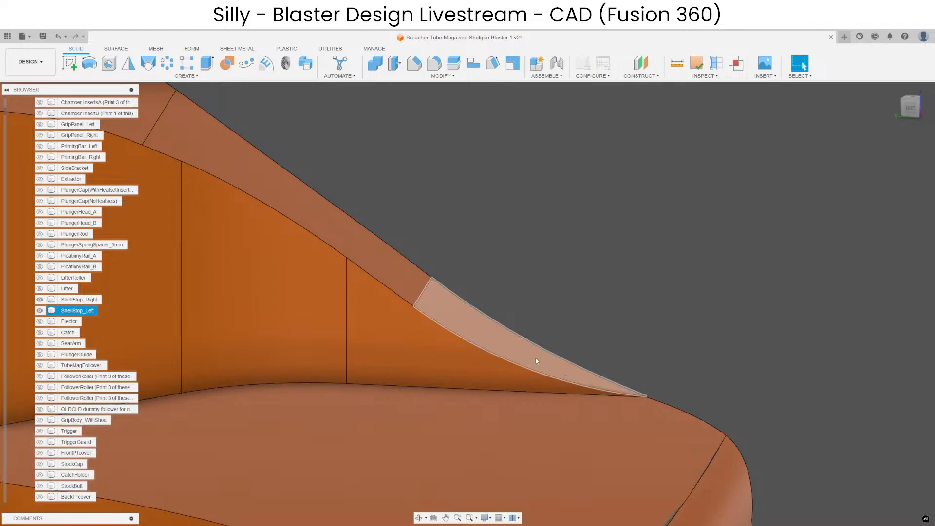
pyautogui.keyDown('shift'); pyautogui.moveTo(536, 360); pyautogui.dragTo(550, 258, button='middle'); pyautogui.keyUp('shift')
pyautogui.press('Delete')
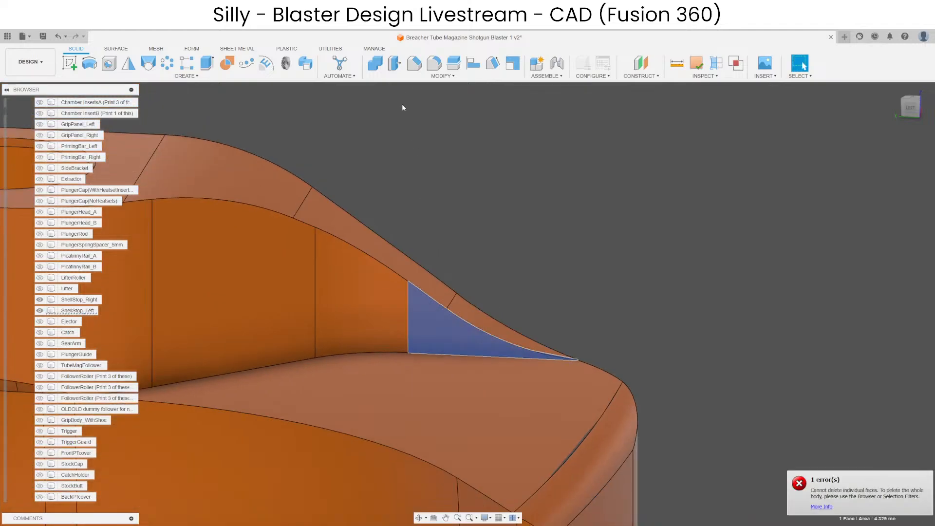
# Offset the triangular side face at the tip end of the left shell stop's hump by about 0.3 mm and examine the resulting corner.
pyautogui.click(394, 71)
pyautogui.scroll(4, 439, 337)
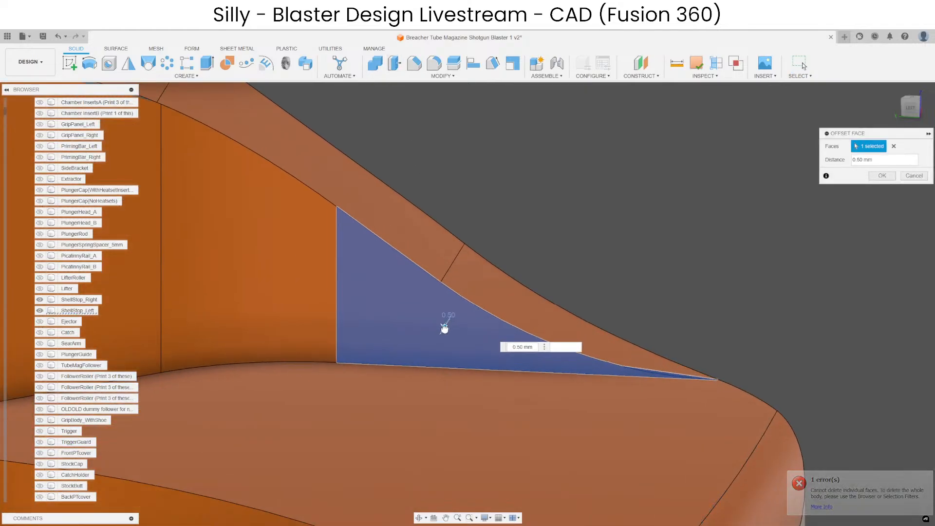
pyautogui.moveTo(438, 337); pyautogui.dragTo(438, 339)
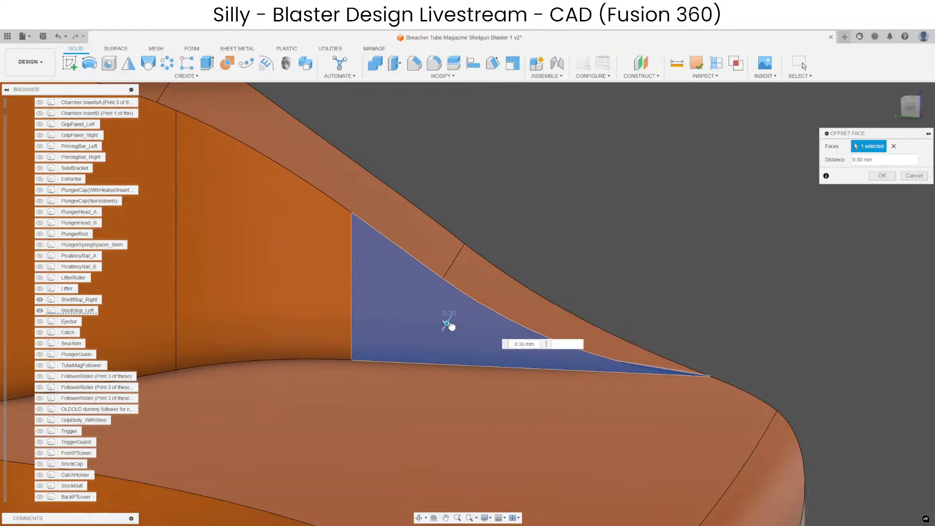
pyautogui.press('Return')
pyautogui.scroll(5, 654, 364)
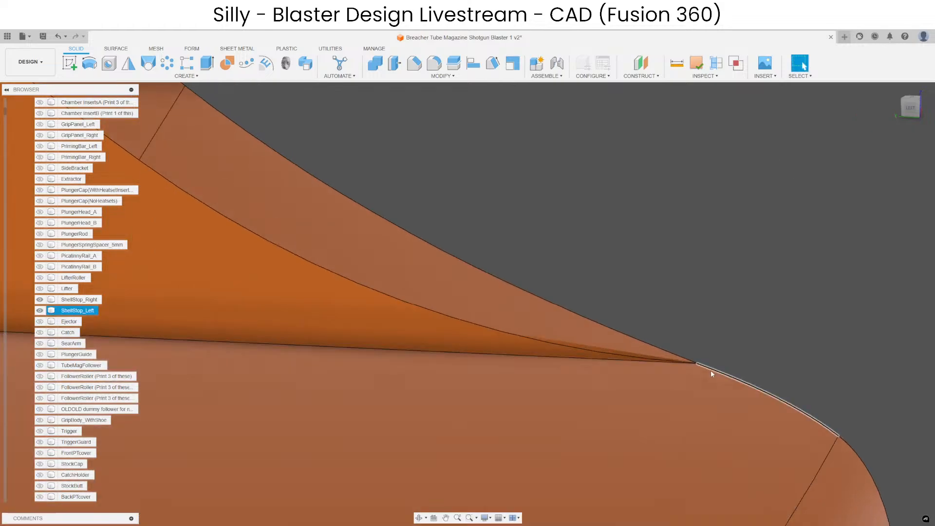
pyautogui.scroll(1, 682, 351)
pyautogui.click(680, 348)
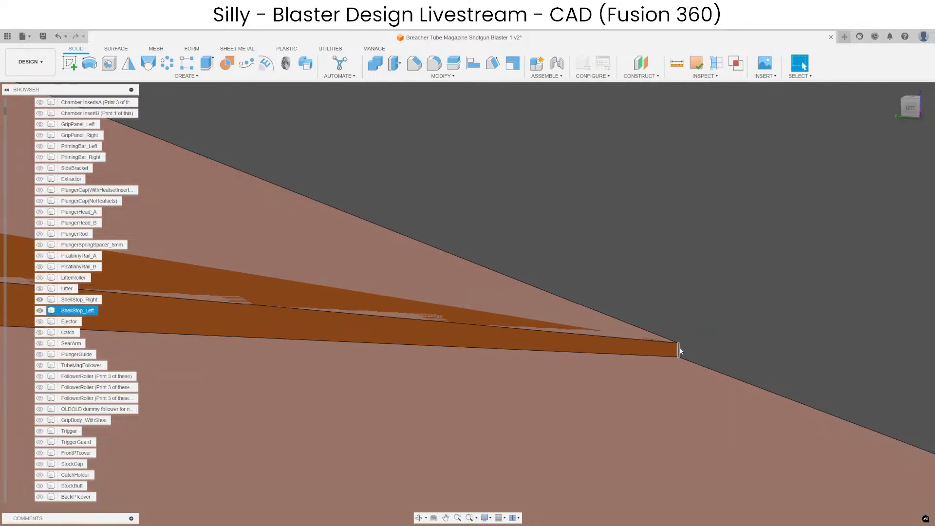
pyautogui.scroll(-5, 610, 251)
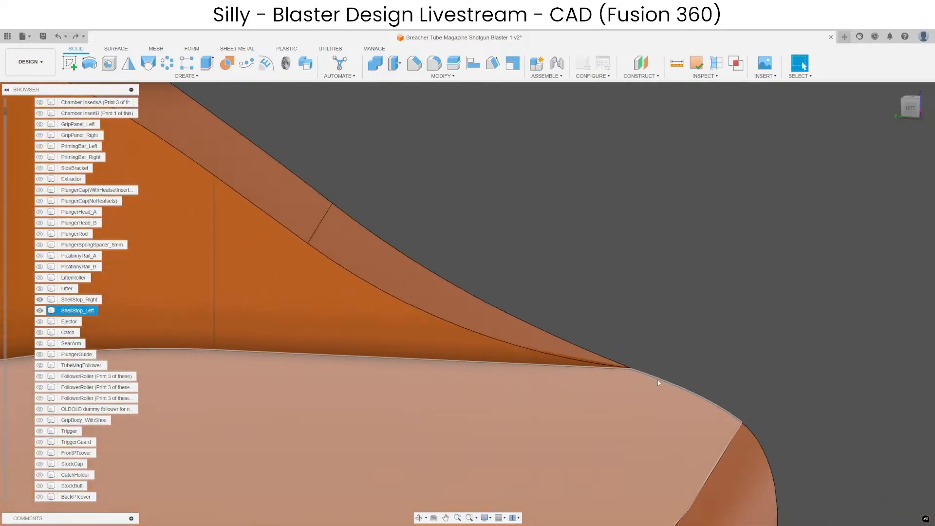
pyautogui.scroll(-6, 632, 362)
pyautogui.keyDown('shift'); pyautogui.moveTo(606, 343); pyautogui.dragTo(414, 341, button='middle'); pyautogui.keyUp('shift')
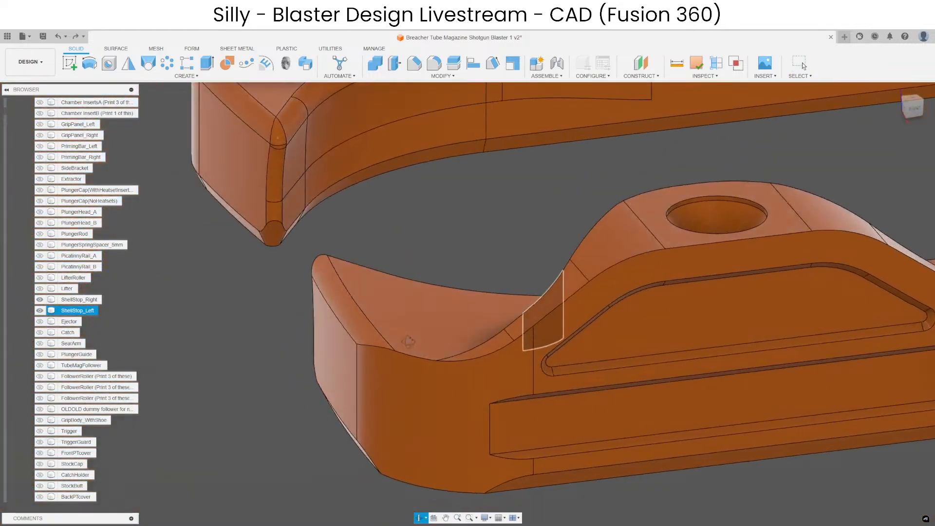
# Try to delete the sloped face and the adjoining 8 mm radius face at the tip end of the left shell stop's hump.
pyautogui.scroll(4, 500, 340)
pyautogui.click(500, 343)
pyautogui.scroll(-3, 500, 343)
pyautogui.press('Delete')
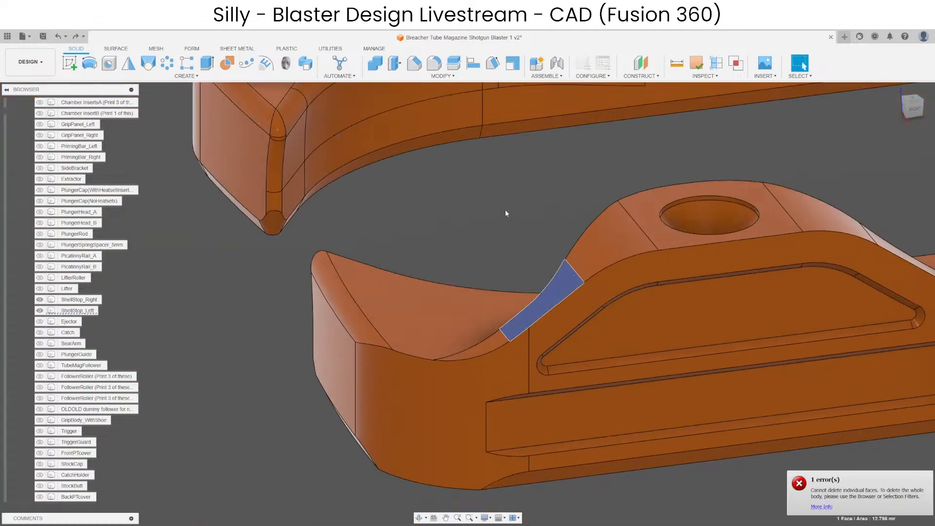
pyautogui.press('Escape')
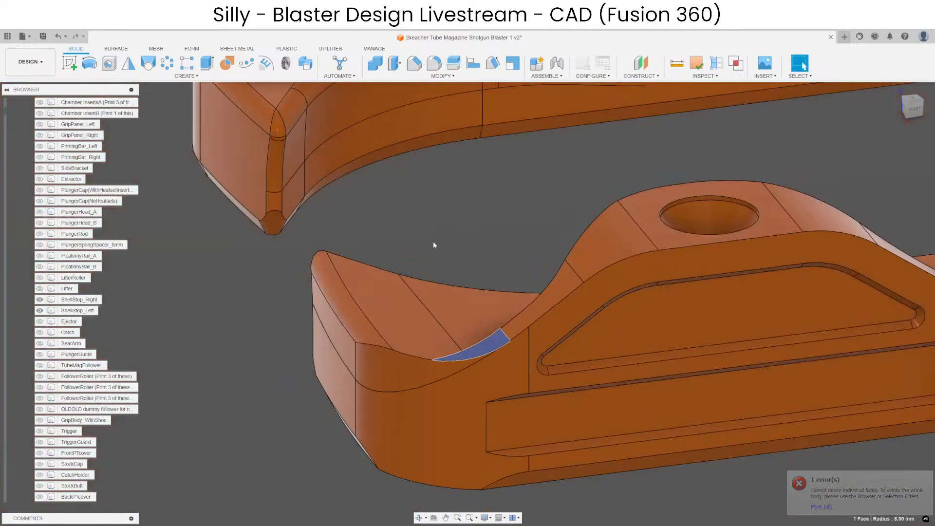
pyautogui.keyDown('shift'); pyautogui.moveTo(477, 346); pyautogui.dragTo(848, 292, button='middle'); pyautogui.keyUp('shift')
pyautogui.scroll(4, 477, 344)
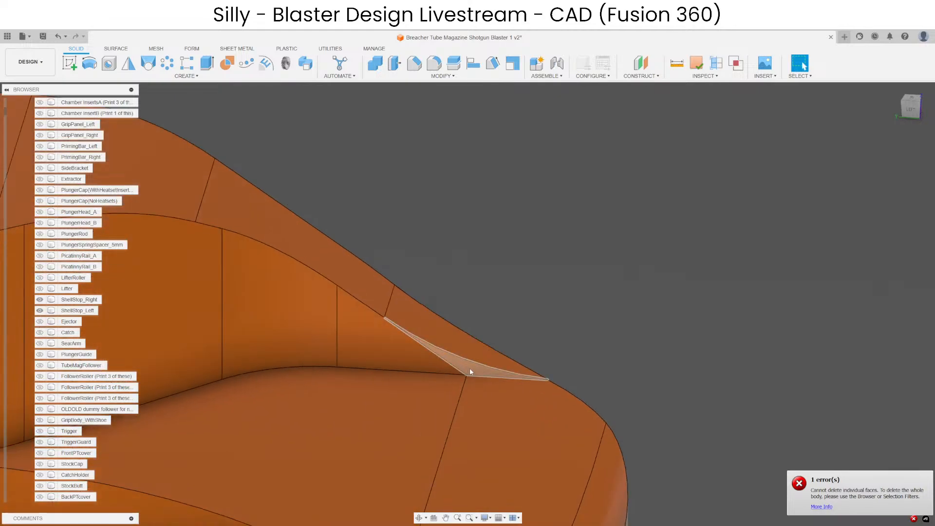
pyautogui.click(469, 367)
pyautogui.keyDown('ctrl'); pyautogui.click(475, 350); pyautogui.keyUp('ctrl')
pyautogui.click(511, 311)
pyautogui.scroll(-5, 509, 302)
pyautogui.keyDown('shift'); pyautogui.moveTo(499, 256); pyautogui.dragTo(354, 266, button='middle'); pyautogui.keyUp('shift')
pyautogui.scroll(-2, 355, 265)
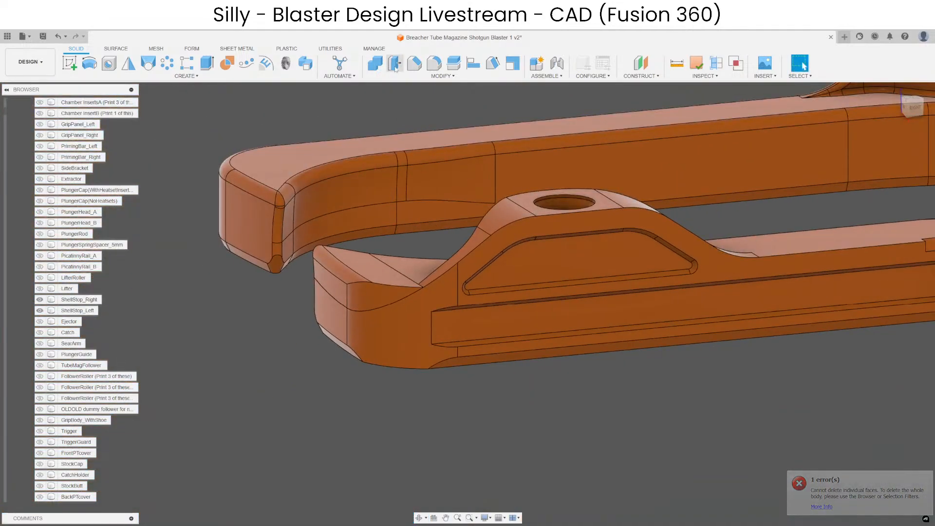
pyautogui.click(375, 63)
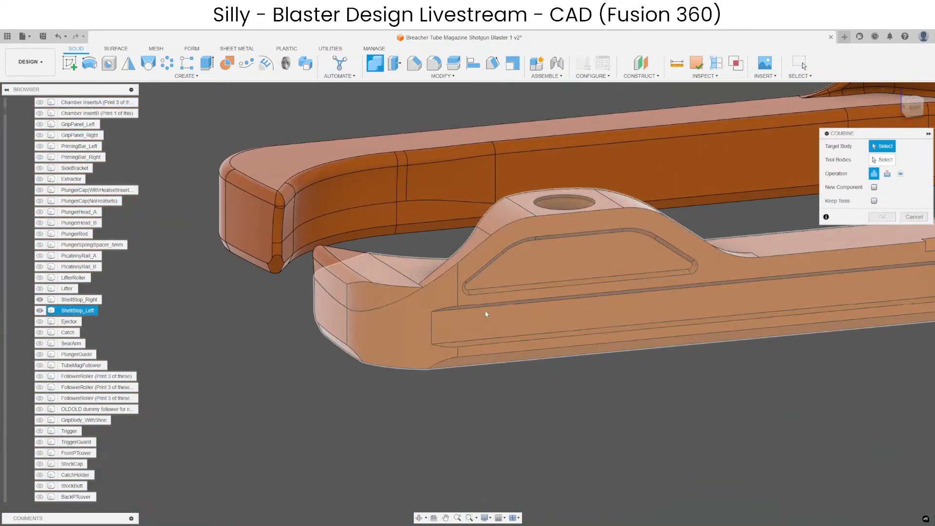
pyautogui.click(402, 330)
pyautogui.scroll(-3, 475, 426)
pyautogui.press('Escape')
# Try to fillet the sharp edge where the left shell stop's hump meets the crescent tip face with an 8 mm radius.
pyautogui.scroll(8, 455, 338)
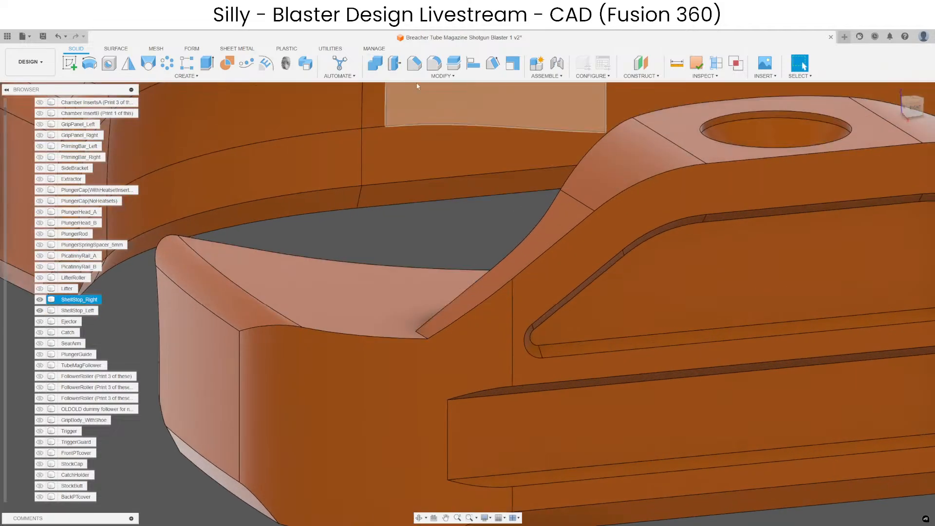
pyautogui.press('f')
pyautogui.click(421, 335)
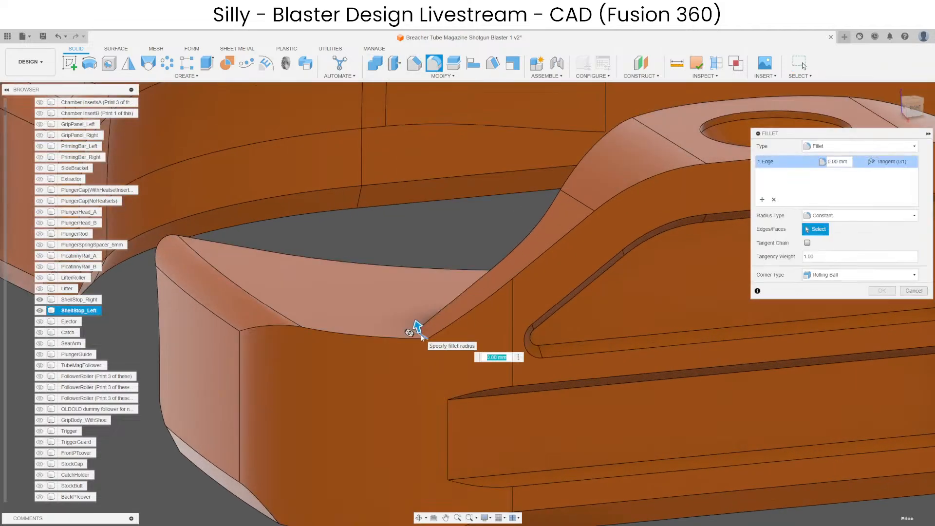
pyautogui.write('8')
pyautogui.moveTo(407, 378)
pyautogui.keyDown('shift'); pyautogui.mouseDown(button='middle')
pyautogui.moveTo(385, 362)
pyautogui.moveTo(426, 395)
pyautogui.moveTo(417, 392)
pyautogui.mouseUp(button='middle'); pyautogui.keyUp('shift')
pyautogui.scroll(-4, 408, 369)
pyautogui.press('Escape')
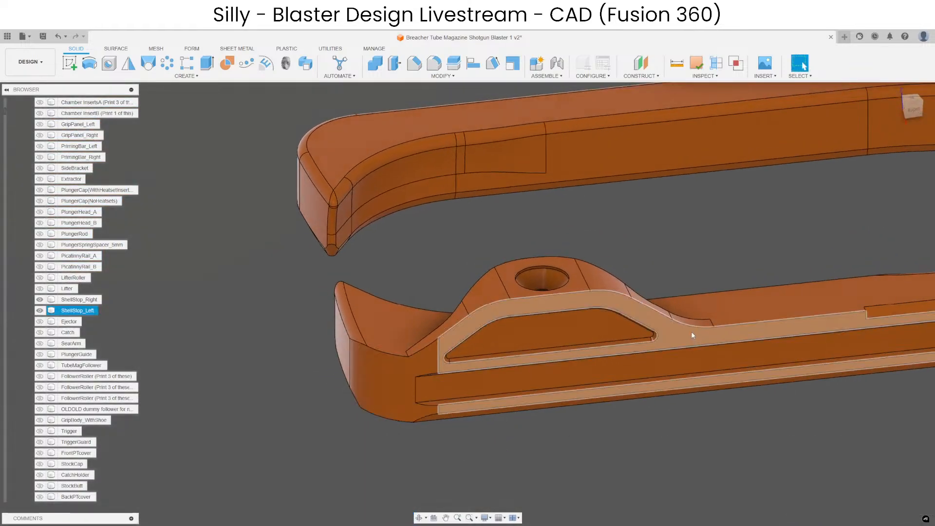
# Fillet the sharp edge where the left shell stop's hump meets the crescent tip face with a 6 mm radius.
pyautogui.scroll(5, 691, 331)
pyautogui.scroll(-4, 645, 363)
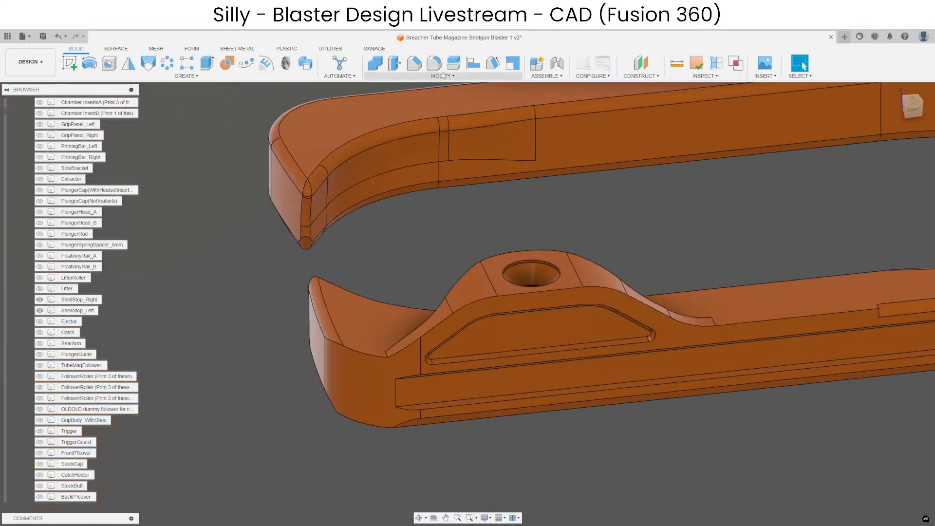
pyautogui.click(373, 367)
pyautogui.press('f')
pyautogui.scroll(3, 394, 341)
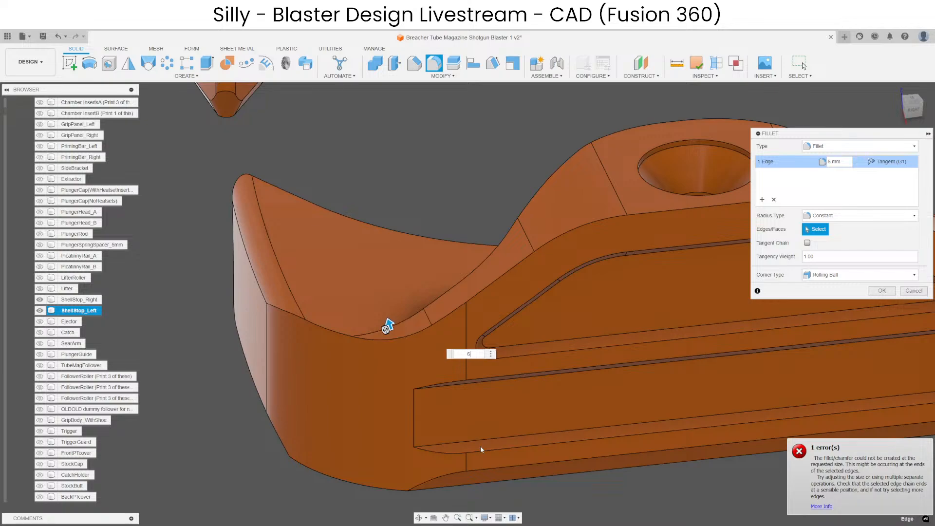
pyautogui.press('Return')
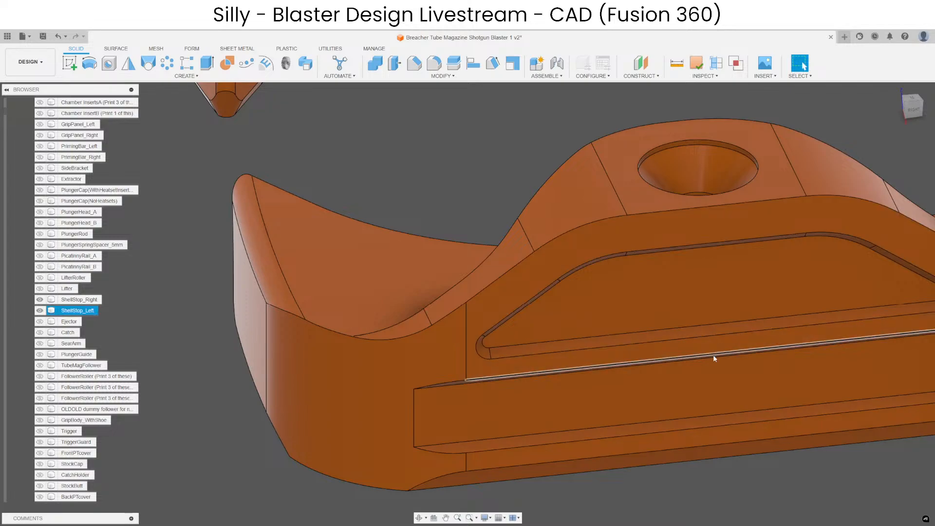
# Try to fillet the tangent edge chain along the left shell stop's upper outer side by 1 mm.
pyautogui.scroll(4, 412, 329)
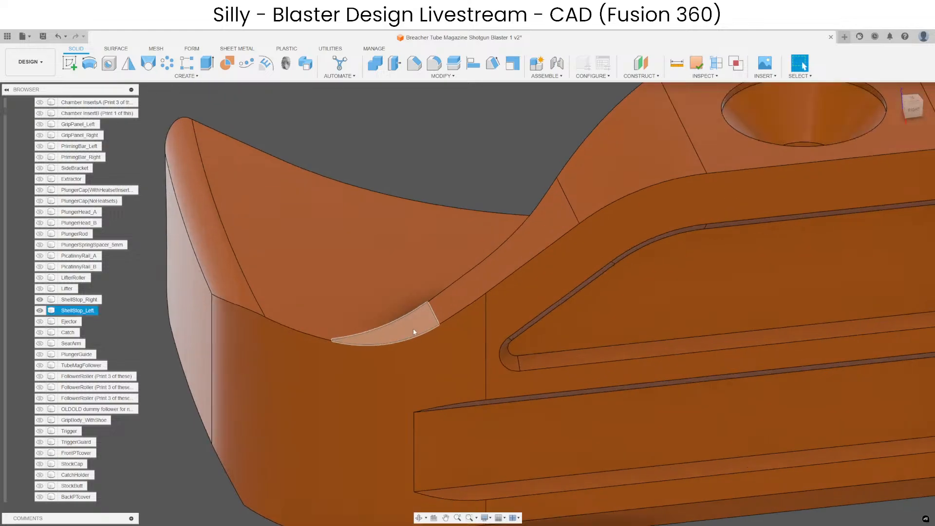
pyautogui.click(419, 331)
pyautogui.scroll(-4, 419, 332)
pyautogui.click(461, 180)
pyautogui.keyDown('shift'); pyautogui.moveTo(461, 180); pyautogui.dragTo(457, 233, button='middle'); pyautogui.keyUp('shift')
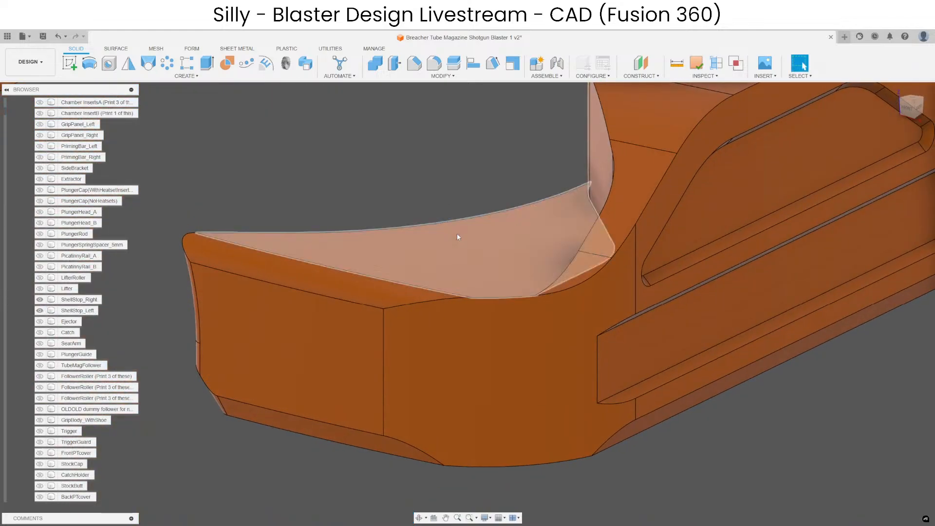
pyautogui.click(457, 233)
pyautogui.scroll(-4, 448, 226)
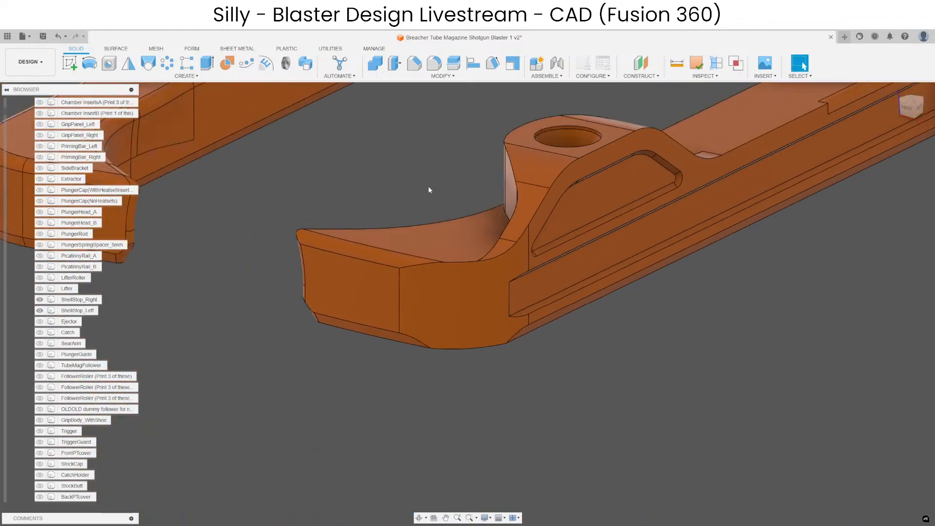
pyautogui.press('f')
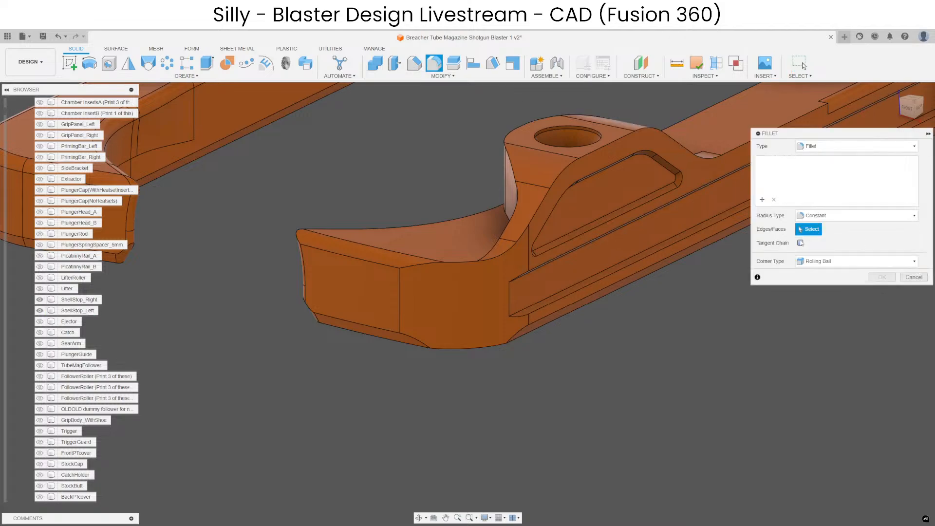
pyautogui.click(648, 125)
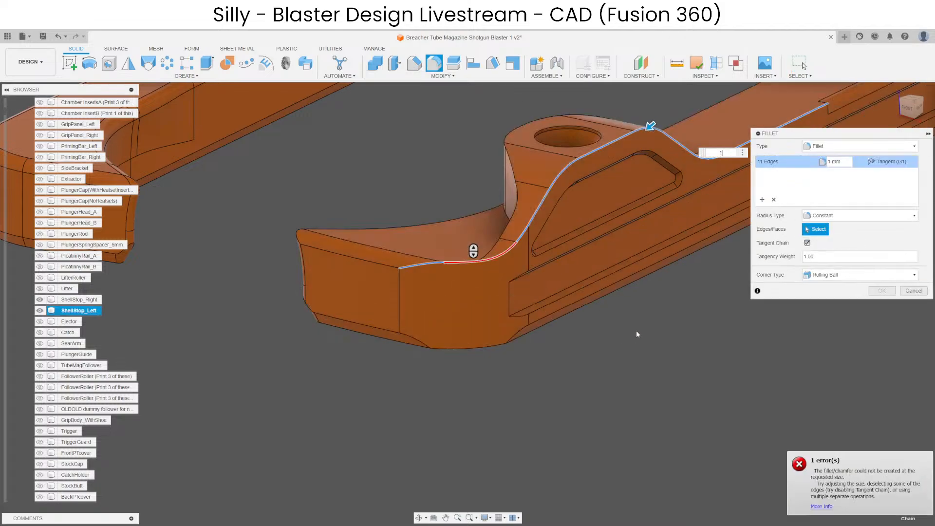
pyautogui.moveTo(636, 331); pyautogui.dragTo(554, 403, button='middle')
pyautogui.press('Escape')
# Fillet the inner top edge and base edges of the left shell stop's hump by 0.5 mm with Tangent Chain enabled.
pyautogui.scroll(8, 408, 309)
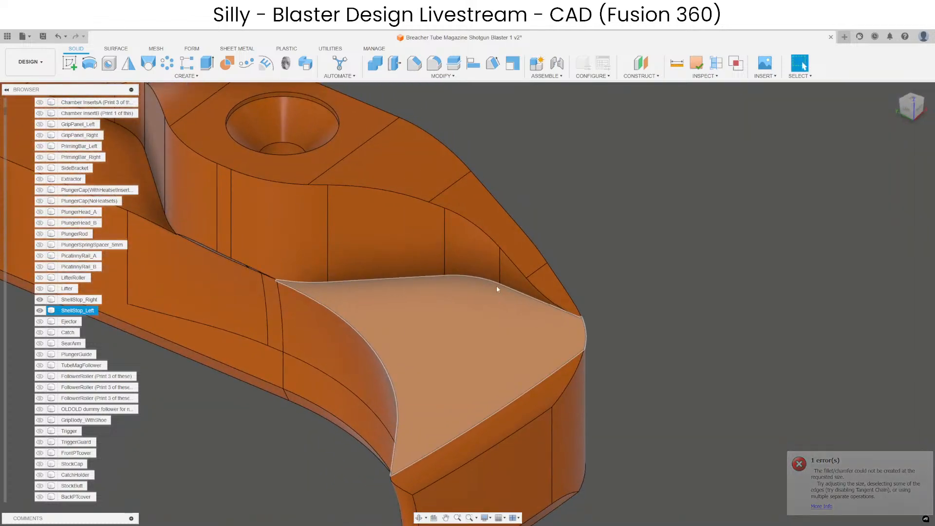
pyautogui.scroll(-5, 515, 272)
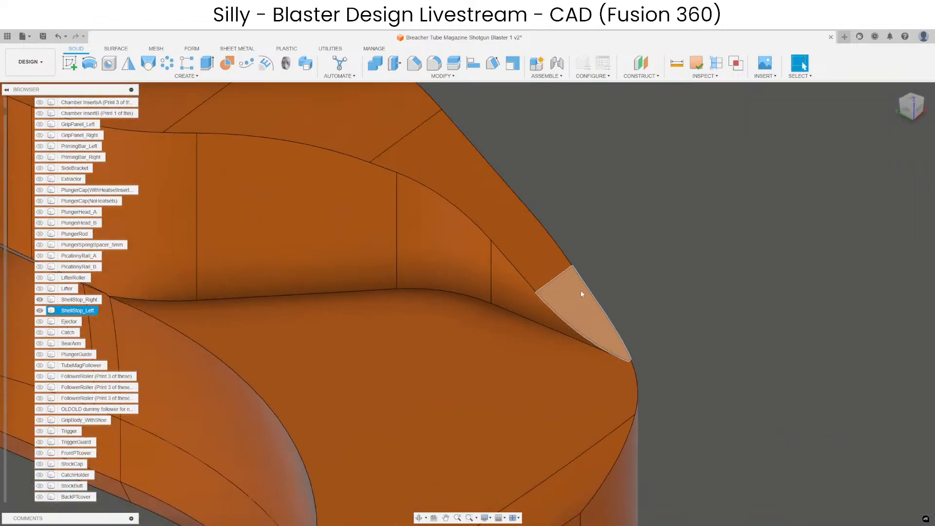
pyautogui.click(434, 63)
pyautogui.click(800, 242)
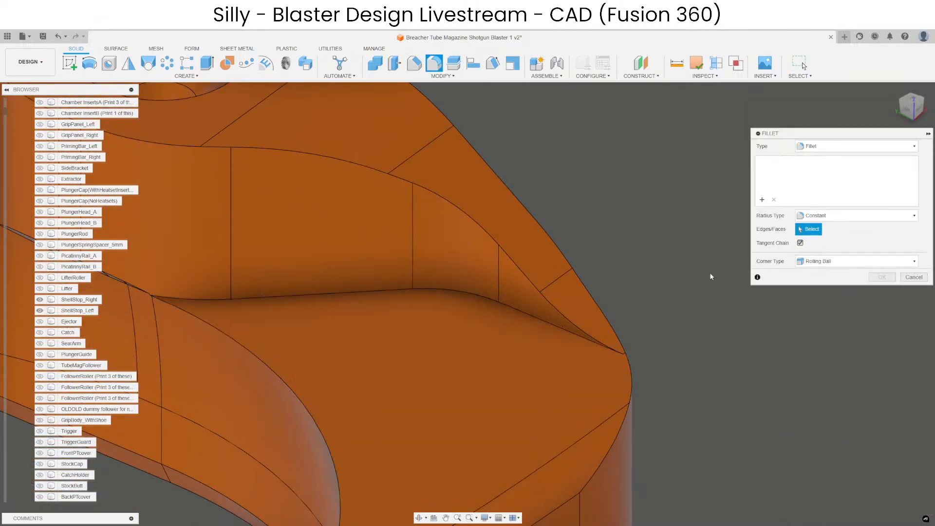
pyautogui.click(491, 304)
pyautogui.scroll(-5, 518, 265)
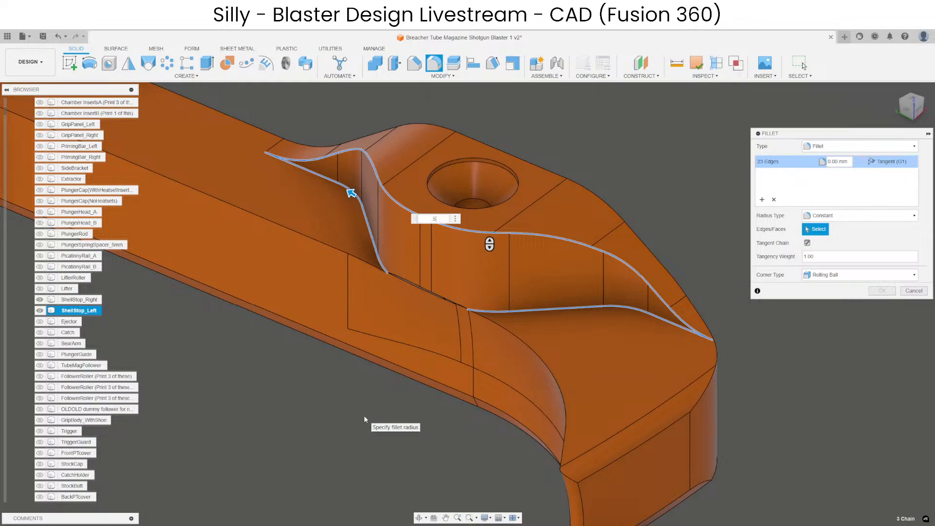
pyautogui.press('Return')
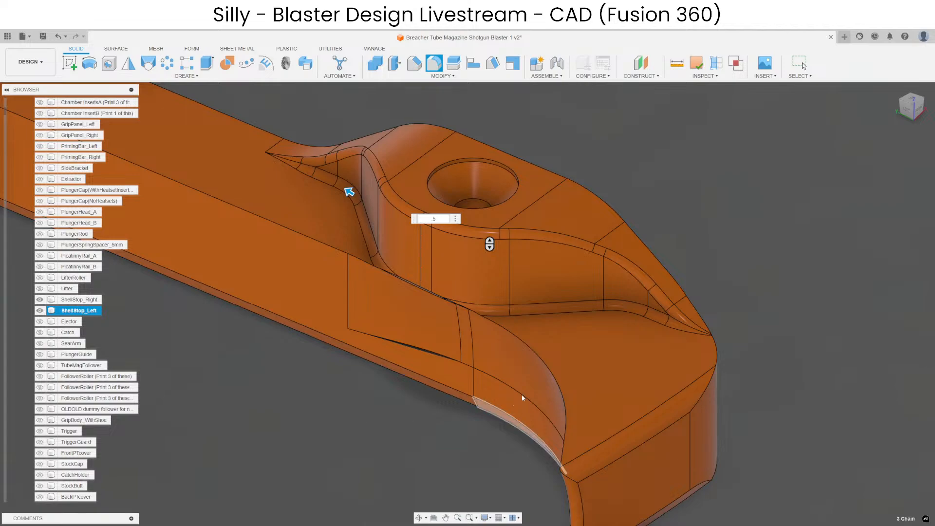
pyautogui.moveTo(477, 358); pyautogui.dragTo(527, 342, button='middle')
pyautogui.keyDown('shift'); pyautogui.moveTo(375, 450); pyautogui.dragTo(472, 356, button='middle'); pyautogui.keyUp('shift')
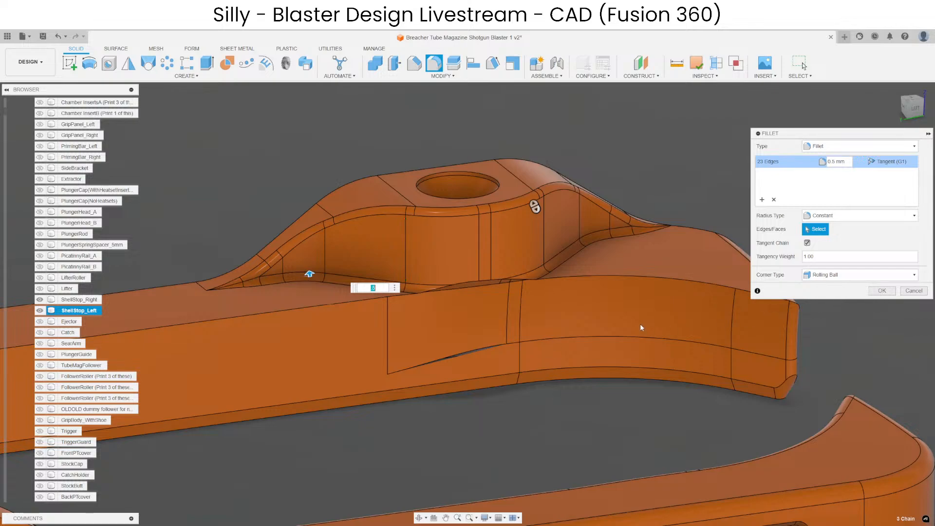
pyautogui.click(890, 294)
# Fillet the tangent edge chain along the left shell stop's upper outer side, including the hump, by 0.8 mm.
pyautogui.scroll(3, 565, 232)
pyautogui.keyDown('shift'); pyautogui.moveTo(495, 288); pyautogui.dragTo(463, 223, button='middle'); pyautogui.keyUp('shift')
pyautogui.click(440, 62)
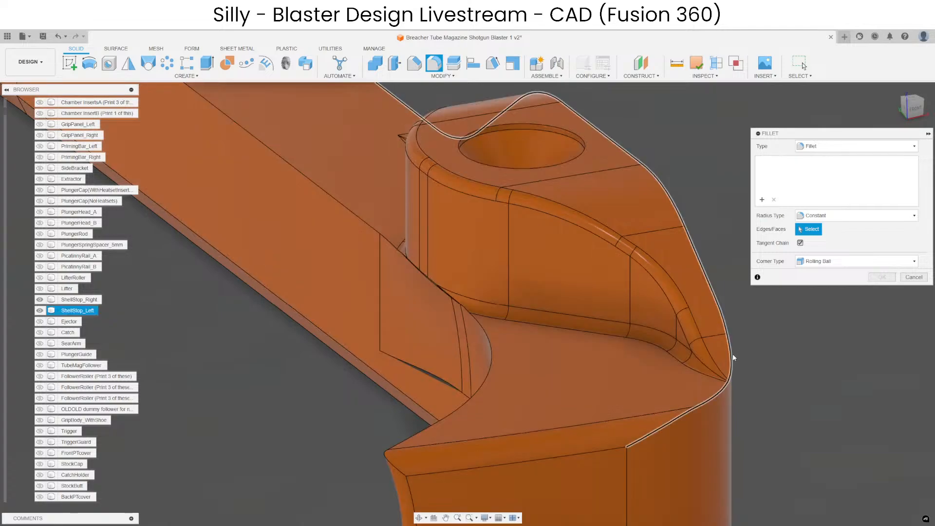
pyautogui.click(732, 354)
pyautogui.keyDown('shift'); pyautogui.moveTo(734, 351); pyautogui.dragTo(435, 351, button='middle'); pyautogui.keyUp('shift')
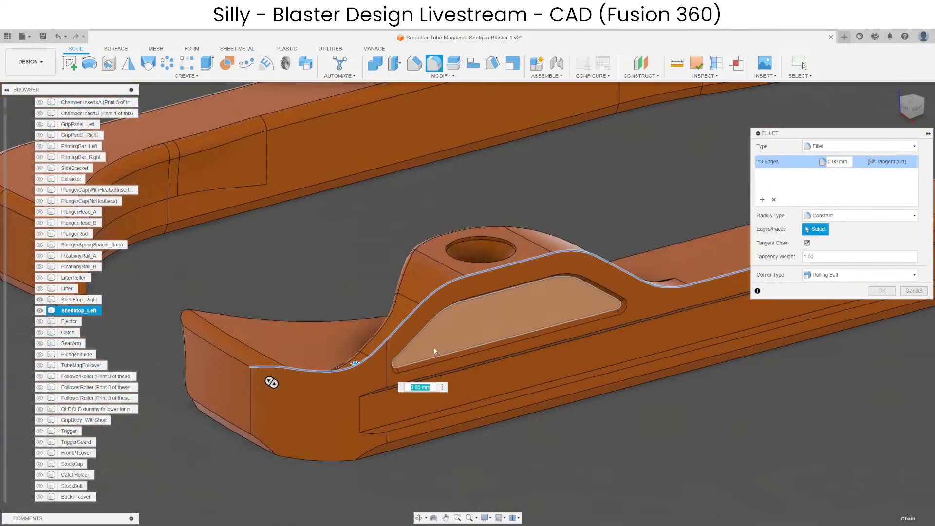
pyautogui.write('1')
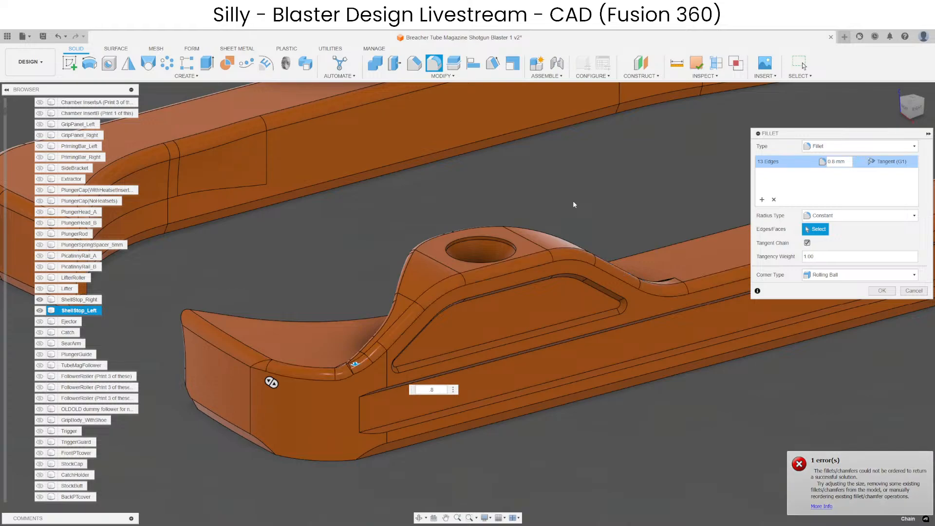
pyautogui.write('.9')
pyautogui.press('BackSpace')
pyautogui.write('8')
pyautogui.scroll(5, 292, 361)
pyautogui.keyDown('shift'); pyautogui.moveTo(479, 373); pyautogui.dragTo(455, 334, button='middle'); pyautogui.keyUp('shift')
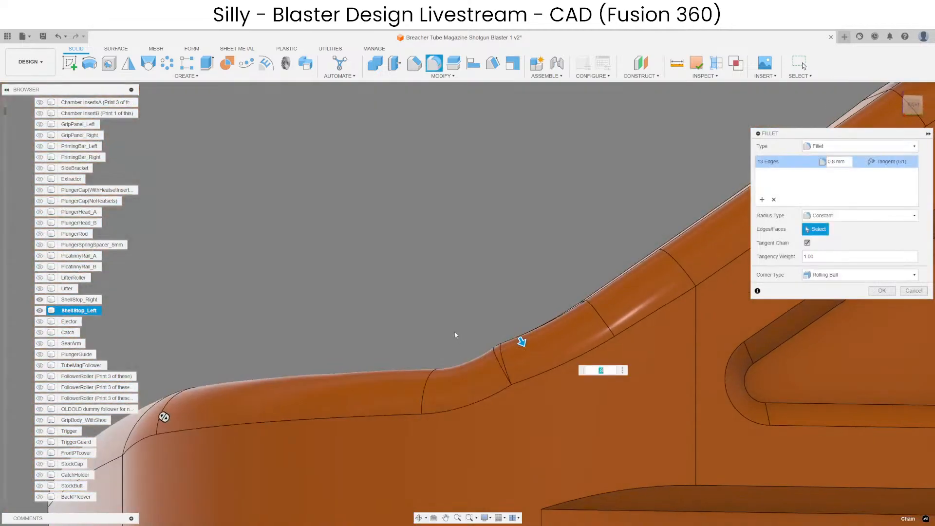
pyautogui.scroll(-8, 341, 292)
pyautogui.press('Return')
pyautogui.scroll(10, 319, 271)
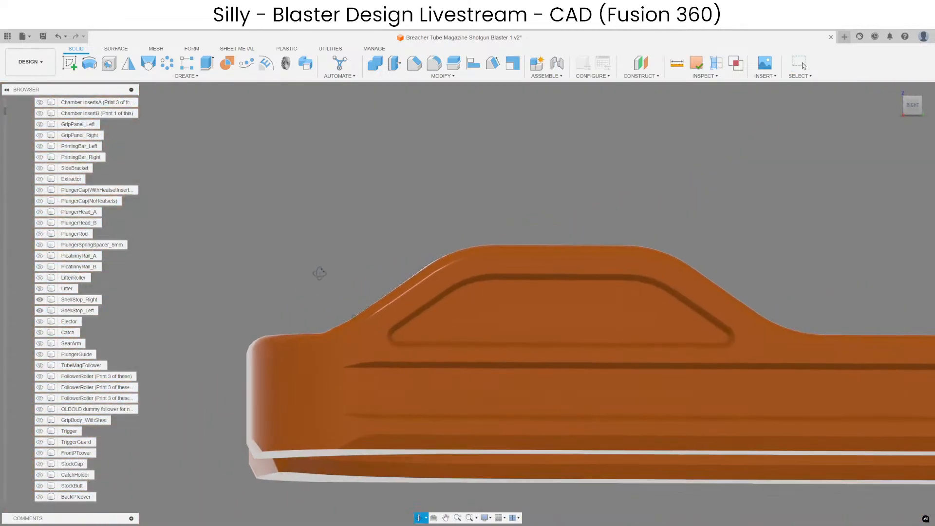
# Check the rounded outer edge at the foot of the left shell stop's hump from the right side and undo the last fillet.
pyautogui.click(329, 359)
pyautogui.scroll(3, 330, 357)
pyautogui.keyDown('shift'); pyautogui.moveTo(331, 357); pyautogui.dragTo(341, 343, button='middle'); pyautogui.keyUp('shift')
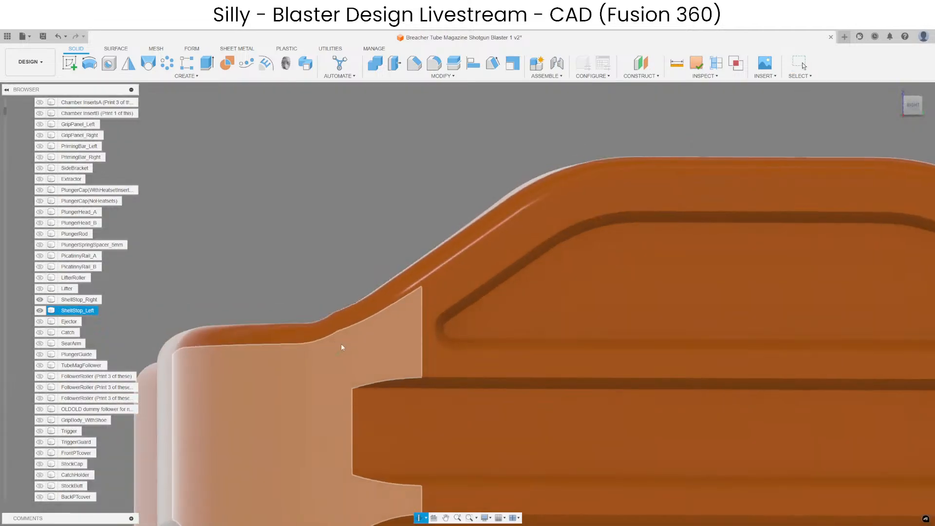
pyautogui.scroll(-3, 340, 300)
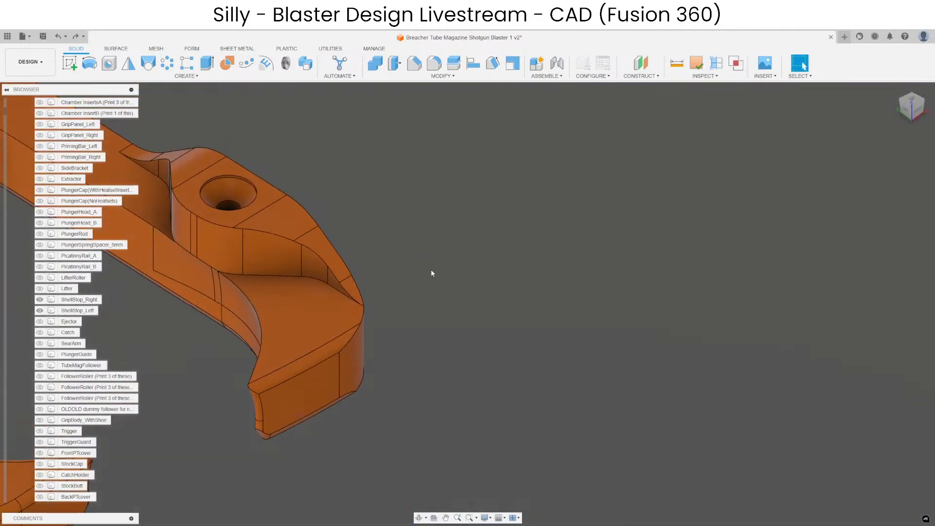
# Offset the sloped top face at the front end of the left shell stop's hump inward by 0.5 mm.
pyautogui.moveTo(427, 284); pyautogui.dragTo(545, 302, button='middle')
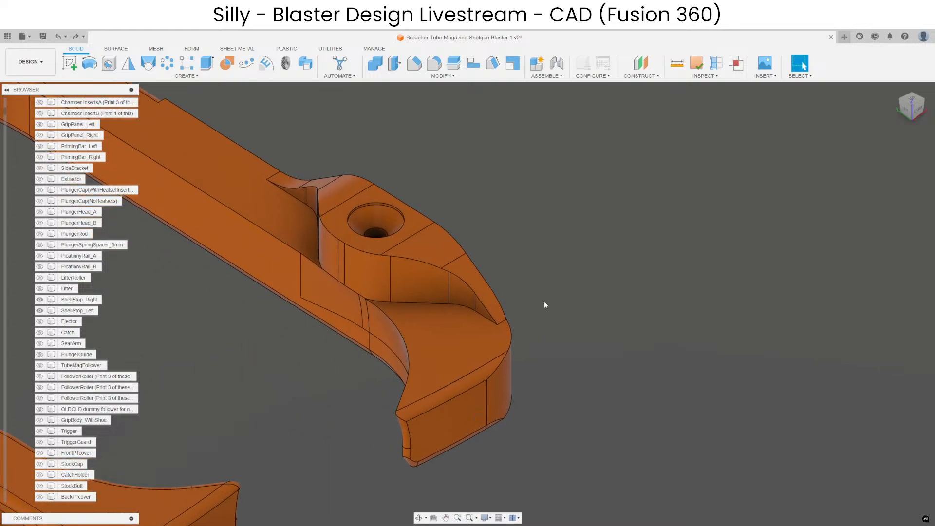
pyautogui.scroll(3, 464, 262)
pyautogui.keyDown('shift'); pyautogui.moveTo(503, 271); pyautogui.dragTo(559, 265, button='middle'); pyautogui.keyUp('shift')
pyautogui.click(455, 285)
pyautogui.press('q')
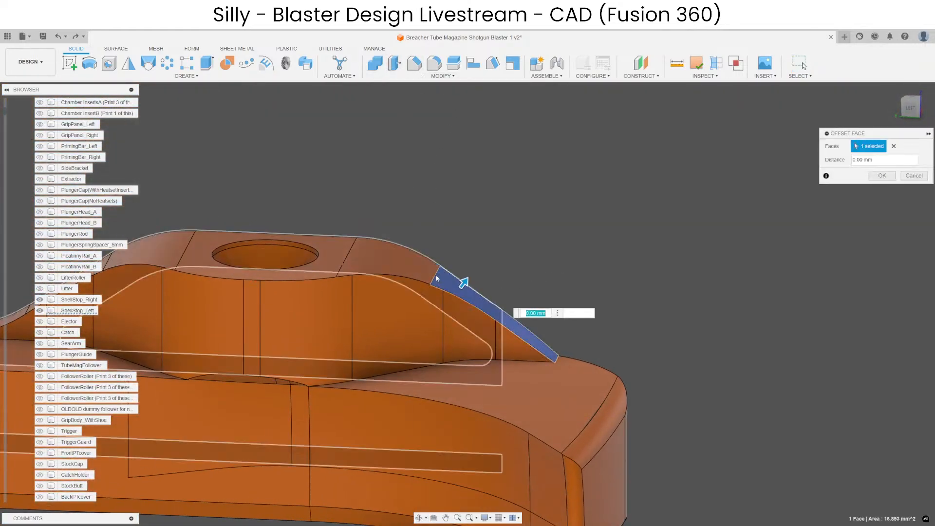
pyautogui.scroll(2, 463, 287)
pyautogui.moveTo(471, 291); pyautogui.dragTo(443, 295)
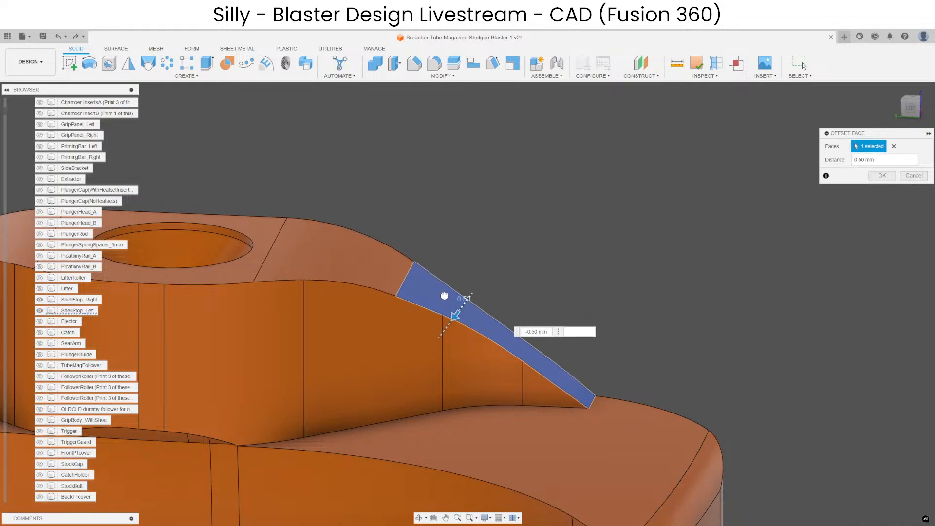
pyautogui.scroll(-2, 479, 214)
pyautogui.press('Return')
pyautogui.click(432, 66)
pyautogui.scroll(5, 575, 312)
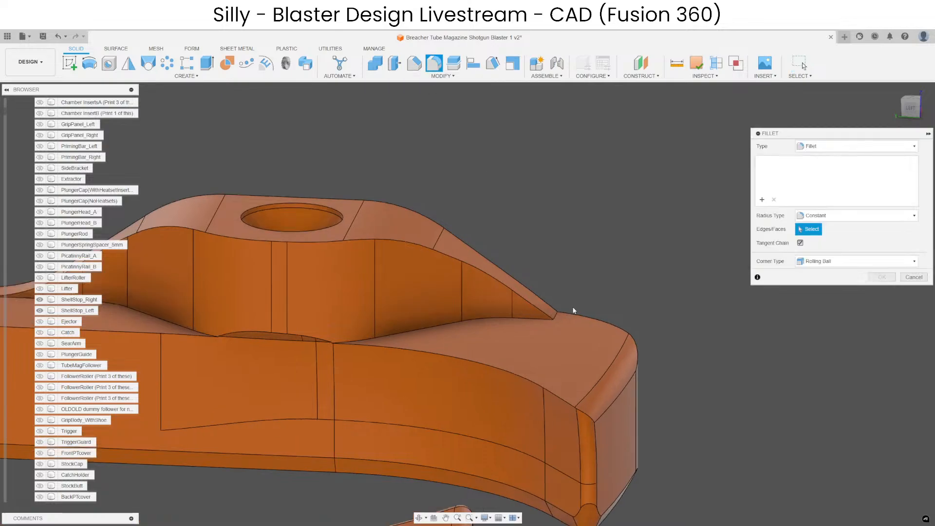
pyautogui.click(545, 319)
pyautogui.scroll(-4, 569, 287)
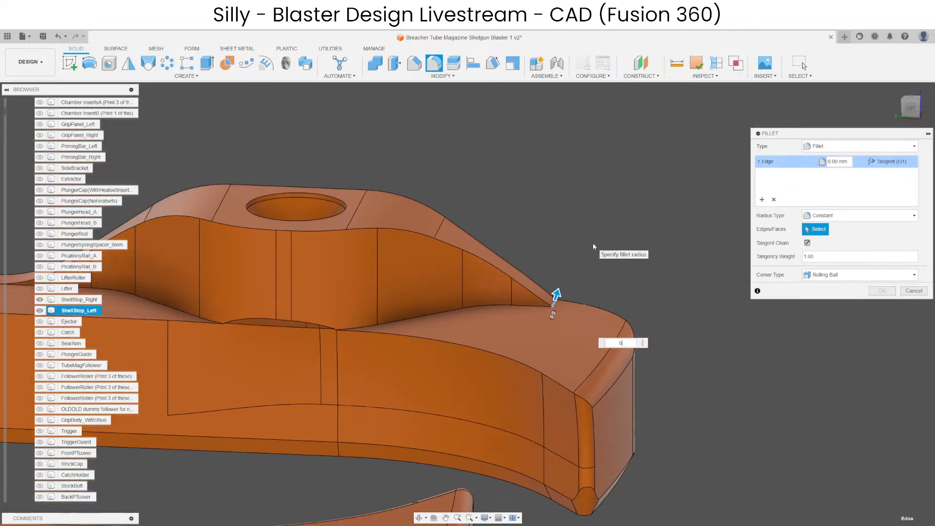
pyautogui.press('Escape')
pyautogui.keyDown('shift'); pyautogui.moveTo(593, 245); pyautogui.dragTo(490, 296, button='middle'); pyautogui.keyUp('shift')
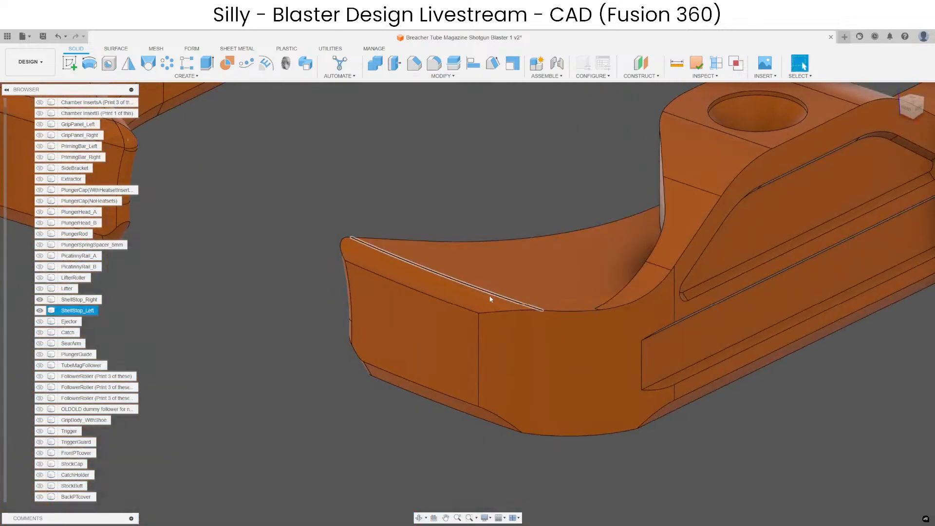
# Try to fillet the tangent edge chain along the left shell stop's upper outer side by 1 mm, examining the edge at the hump's foot.
pyautogui.scroll(-3, 489, 295)
pyautogui.click(435, 68)
pyautogui.click(646, 228)
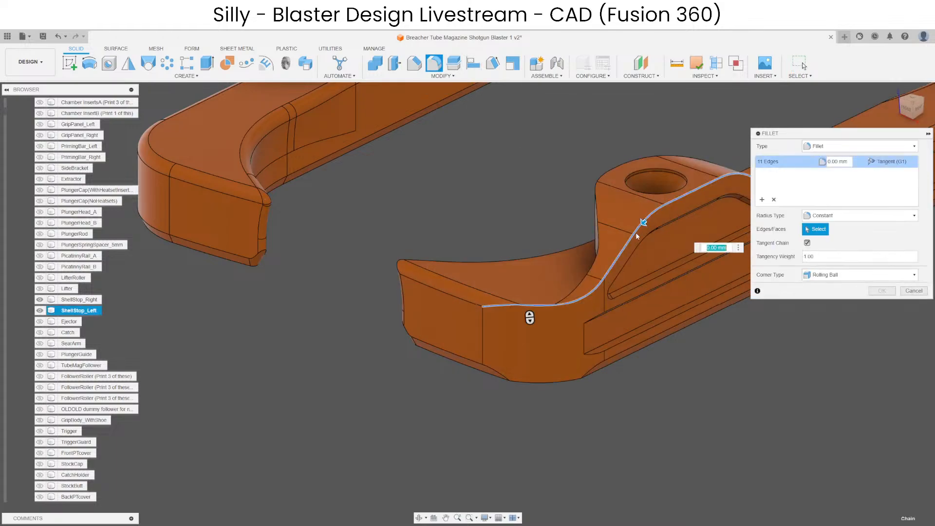
pyautogui.keyDown('shift'); pyautogui.moveTo(646, 227); pyautogui.dragTo(521, 399, button='middle'); pyautogui.keyUp('shift')
pyautogui.write('1')
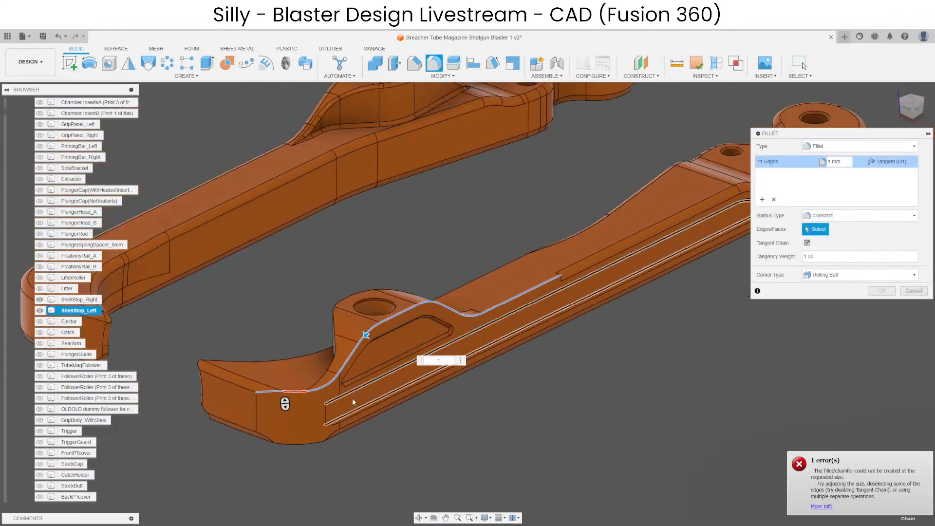
pyautogui.scroll(6, 348, 390)
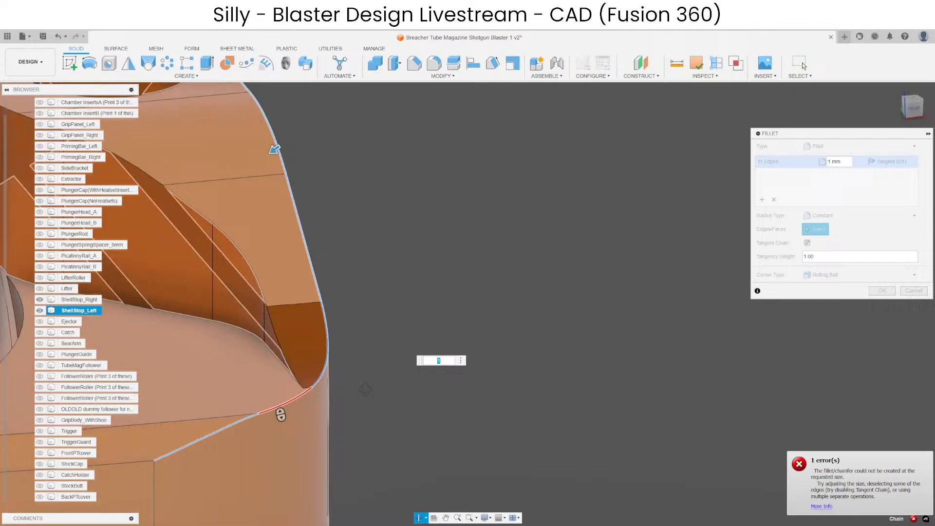
pyautogui.keyDown('shift'); pyautogui.moveTo(365, 389); pyautogui.dragTo(429, 391, button='middle'); pyautogui.keyUp('shift')
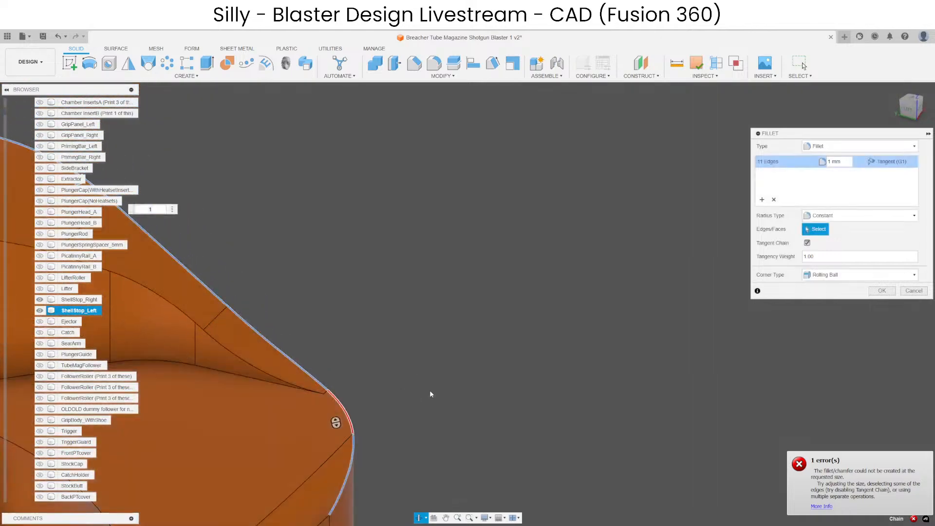
# Try smaller fillet radii of 0.7, 0.6, 0.4, 0.1 and 0.2 mm on the same outer edge chain.
pyautogui.scroll(-4, 430, 392)
pyautogui.keyDown('shift'); pyautogui.moveTo(449, 330); pyautogui.dragTo(507, 338, button='middle'); pyautogui.keyUp('shift')
pyautogui.write('.7')
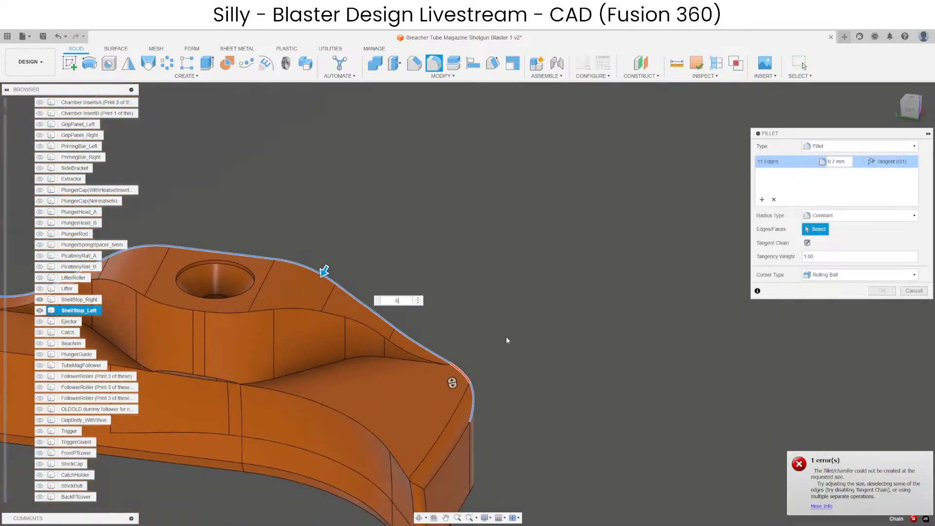
pyautogui.press('BackSpace')
pyautogui.write('4')
pyautogui.press('BackSpace')
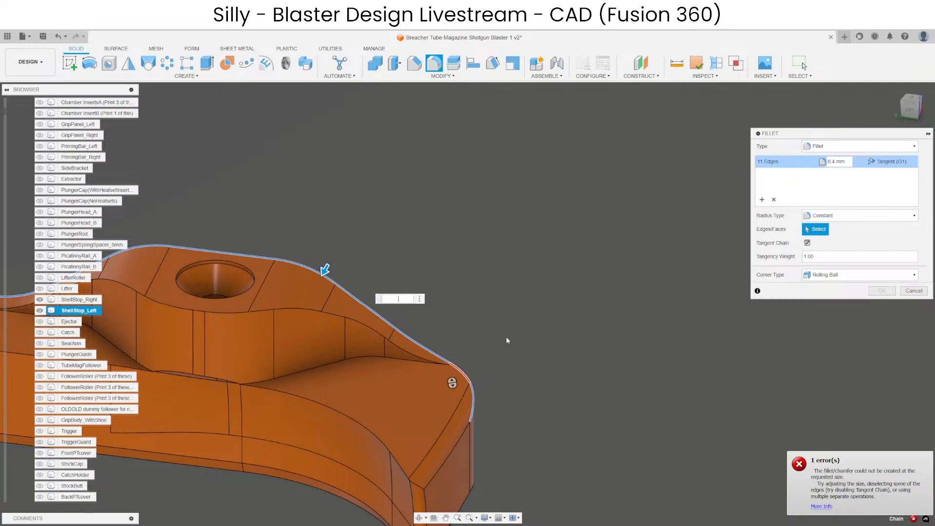
pyautogui.write('1')
pyautogui.press('BackSpace')
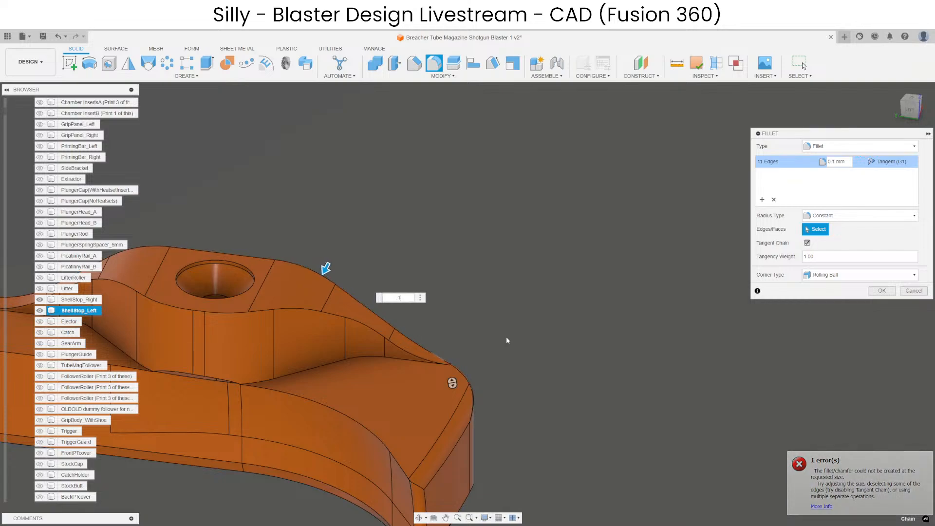
pyautogui.write('2')
pyautogui.scroll(3, 540, 355)
pyautogui.keyDown('shift'); pyautogui.moveTo(540, 355); pyautogui.dragTo(340, 330, button='middle'); pyautogui.keyUp('shift')
pyautogui.press('Return')
# Remove the concave rounding at the front foot of the left shell stop's hump on the outer side.
pyautogui.scroll(-5, 286, 346)
pyautogui.scroll(5, 340, 329)
pyautogui.click(395, 357)
pyautogui.click(367, 378)
pyautogui.click(328, 261)
pyautogui.scroll(-4, 328, 260)
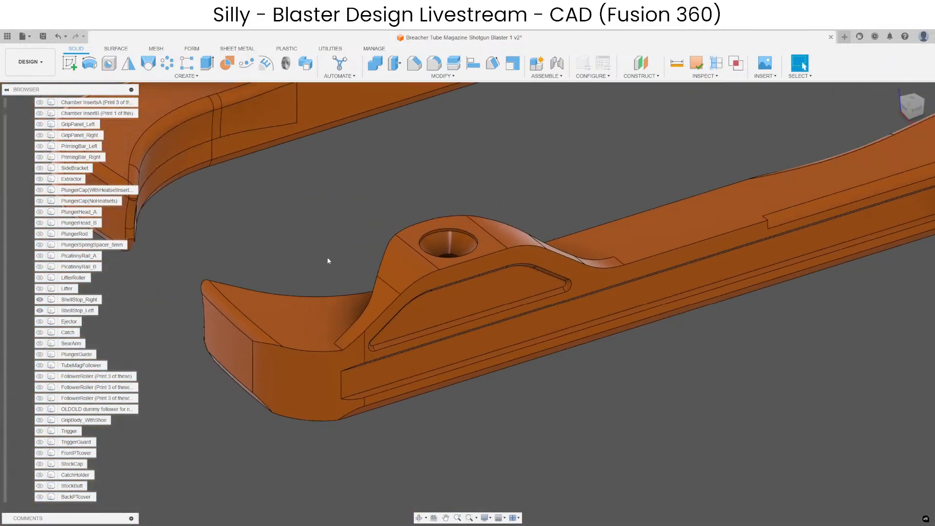
# Try to fillet the left shell stop's outer upper edge chain running over the sharp-footed hump by 1 mm.
pyautogui.click(434, 62)
pyautogui.click(487, 255)
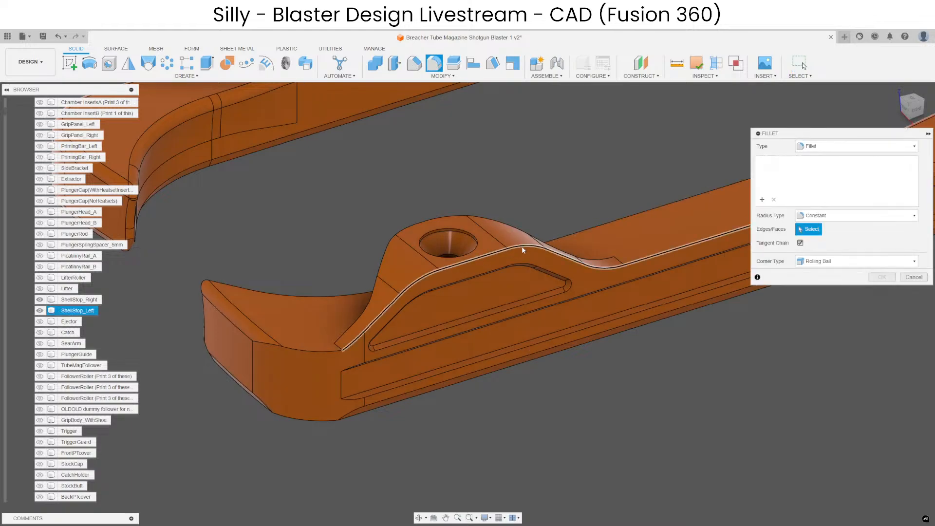
pyautogui.write('1')
pyautogui.keyDown('shift'); pyautogui.moveTo(445, 439); pyautogui.dragTo(415, 413, button='middle'); pyautogui.keyUp('shift')
pyautogui.press('Return')
# Inspect the left shell stop's hump and its sloped foot from the outer side and the inner side.
pyautogui.scroll(6, 378, 274)
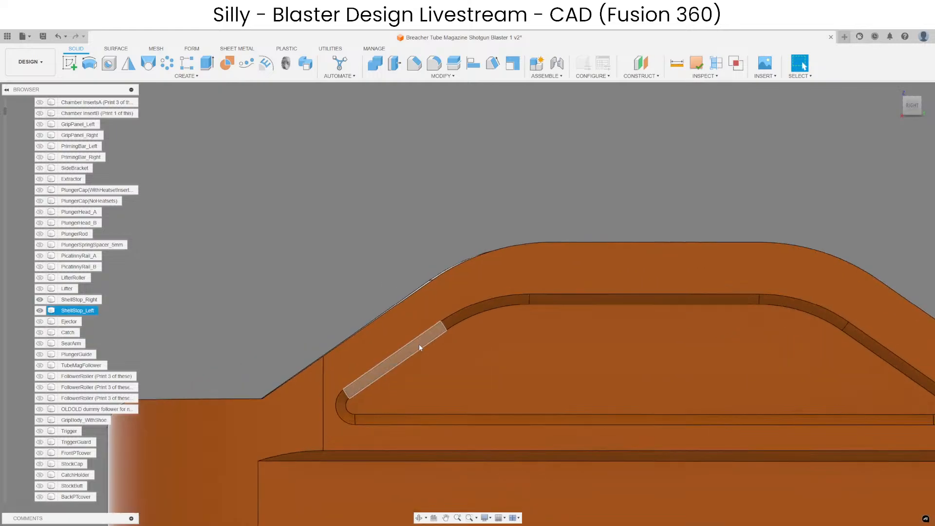
pyautogui.click(421, 347)
pyautogui.click(351, 253)
pyautogui.scroll(-8, 351, 253)
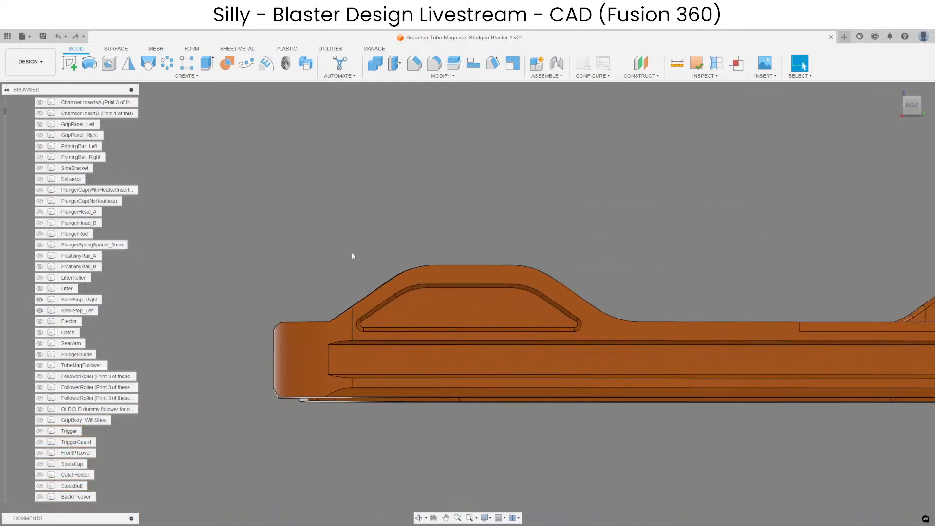
pyautogui.scroll(4, 338, 261)
pyautogui.keyDown('shift'); pyautogui.moveTo(338, 261); pyautogui.dragTo(487, 310, button='middle'); pyautogui.keyUp('shift')
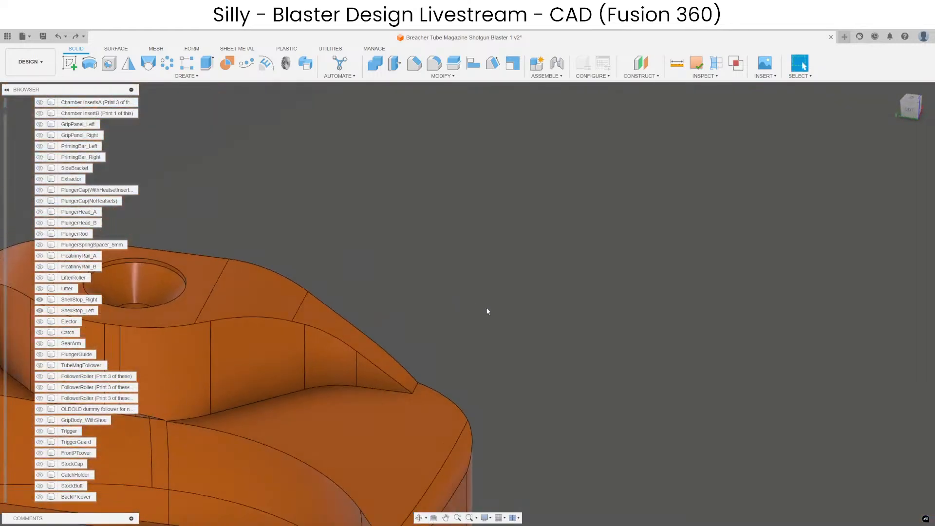
pyautogui.scroll(-4, 487, 311)
pyautogui.scroll(5, 308, 332)
pyautogui.keyDown('shift'); pyautogui.moveTo(308, 331); pyautogui.dragTo(579, 296, button='middle'); pyautogui.keyUp('shift')
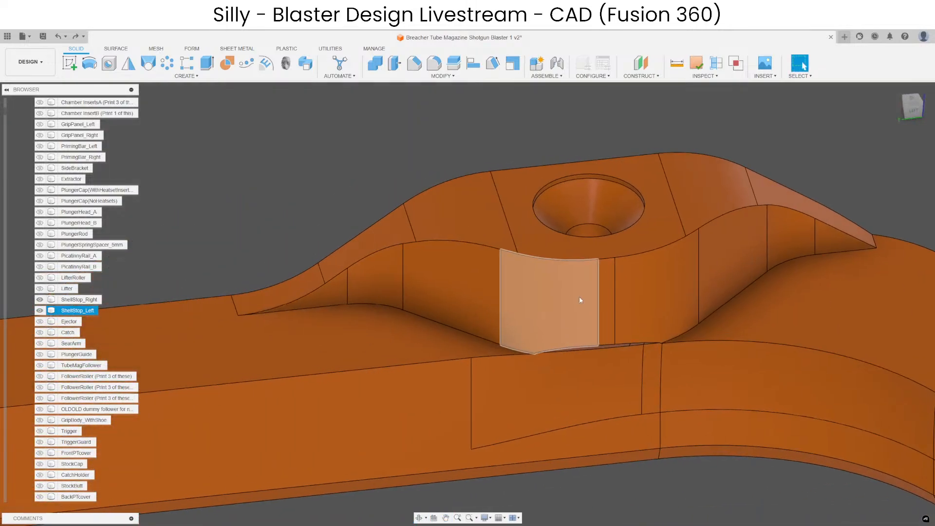
pyautogui.scroll(3, 579, 296)
pyautogui.keyDown('shift'); pyautogui.moveTo(559, 329); pyautogui.dragTo(606, 323, button='middle'); pyautogui.keyUp('shift')
pyautogui.scroll(-3, 540, 328)
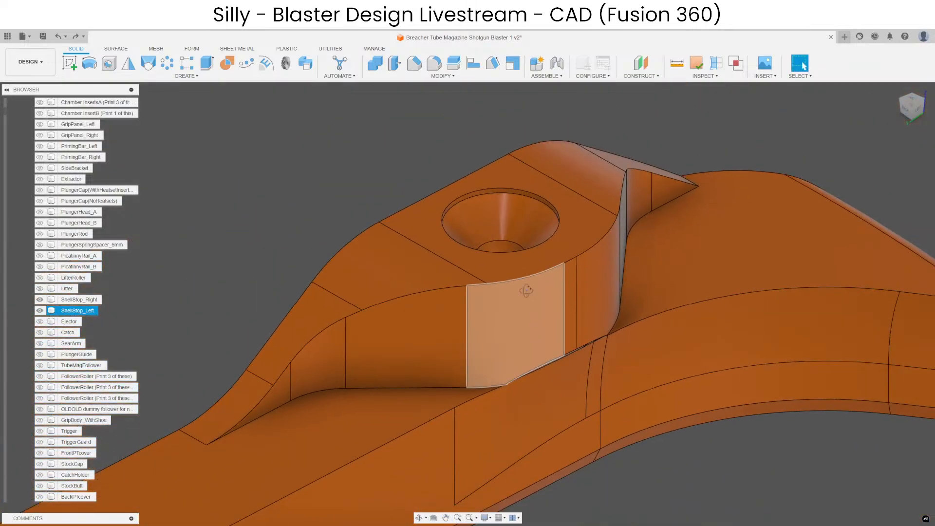
# Extrude the circular profile of the hump's screw hole 14 mm upward as a new body.
pyautogui.keyDown('shift'); pyautogui.moveTo(525, 290); pyautogui.dragTo(481, 255, button='middle'); pyautogui.keyUp('shift')
pyautogui.scroll(3, 476, 251)
pyautogui.click(476, 251)
pyautogui.click(207, 64)
pyautogui.scroll(-4, 480, 288)
pyautogui.moveTo(479, 318); pyautogui.dragTo(478, 173)
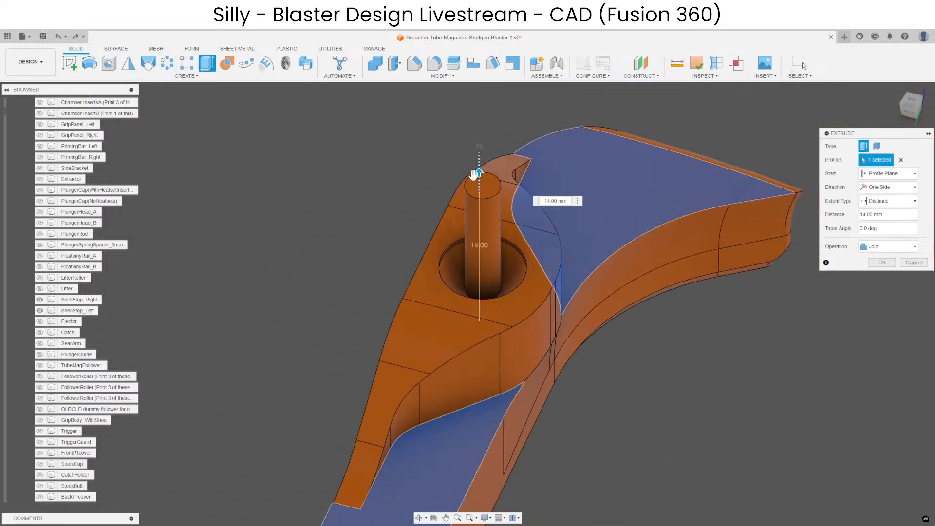
pyautogui.click(888, 247)
pyautogui.click(871, 285)
pyautogui.click(881, 262)
# Offset the new cylinder's side face outward until it covers the whole countersink of the screw hole.
pyautogui.click(477, 233)
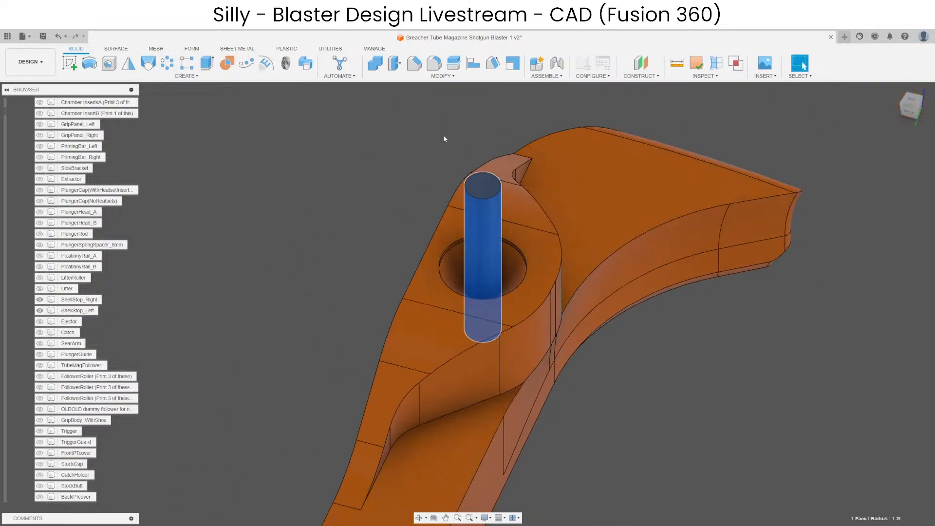
pyautogui.press('q')
pyautogui.scroll(3, 499, 250)
pyautogui.moveTo(502, 241); pyautogui.dragTo(548, 213)
pyautogui.press('Return')
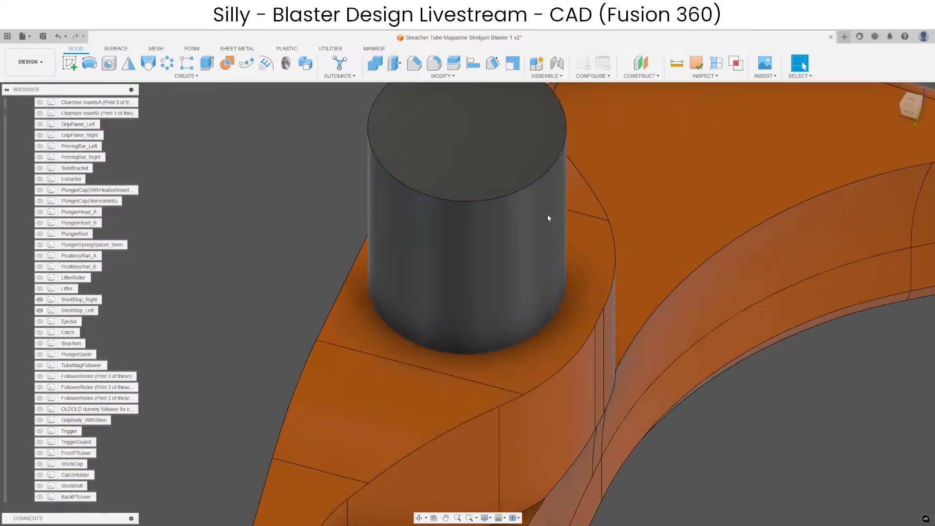
# Cut the left shell stop out of the cylinder with Combine, keeping the tool body, to form a plug shaped like the screw hole.
pyautogui.click(374, 64)
pyautogui.click(523, 216)
pyautogui.click(681, 224)
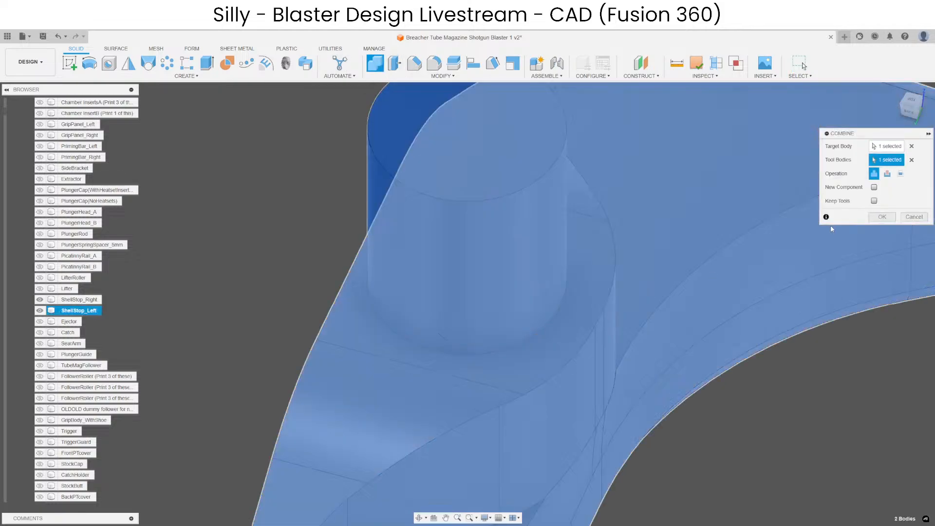
pyautogui.click(887, 174)
pyautogui.click(875, 201)
pyautogui.click(881, 216)
pyautogui.scroll(-3, 490, 267)
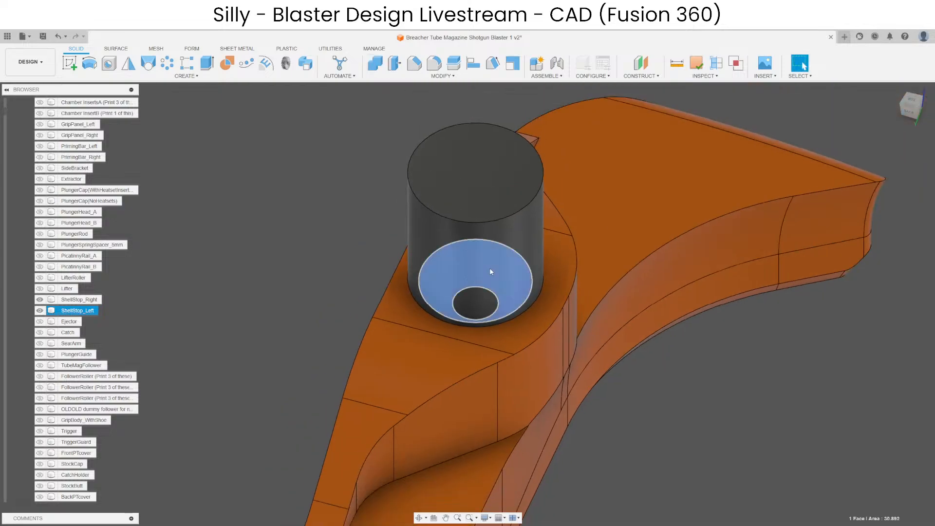
# Hide the plug body and delete the countersunk screw hole's faces so the left shell stop's hump is solid.
pyautogui.click(449, 146)
pyautogui.press('v')
pyautogui.scroll(4, 450, 268)
pyautogui.click(513, 335)
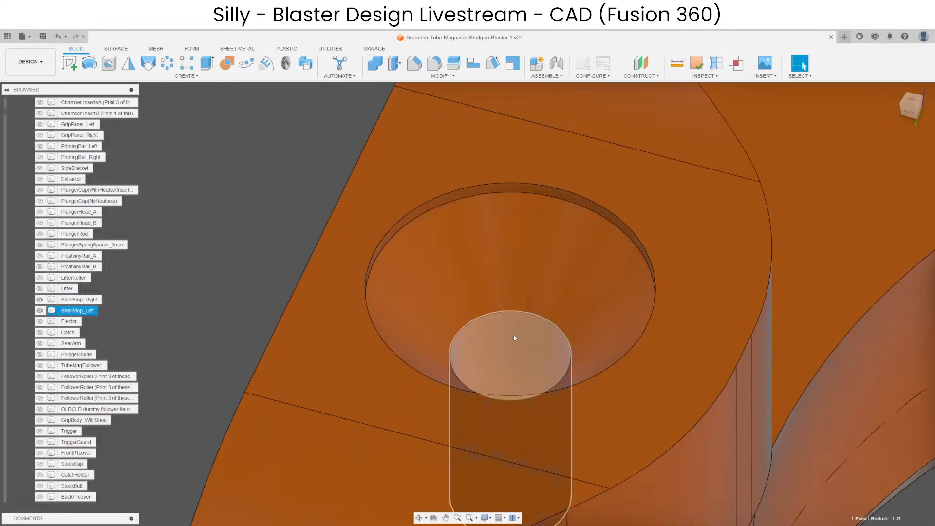
pyautogui.keyDown('ctrl'); pyautogui.click(506, 290); pyautogui.keyUp('ctrl')
pyautogui.scroll(3, 487, 201)
pyautogui.scroll(-3, 490, 187)
pyautogui.press('Delete')
pyautogui.scroll(-4, 325, 210)
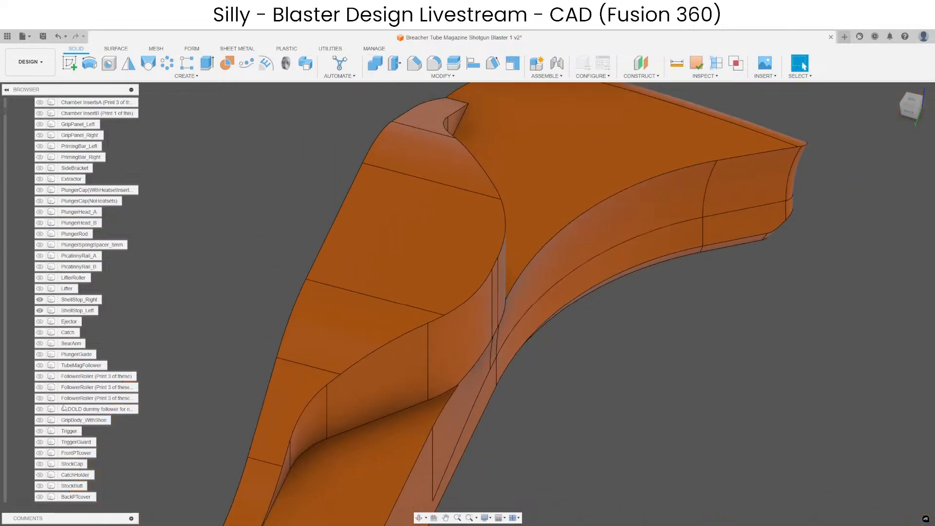
# Show the plug body again and move it slightly across the top of the left shell stop's hump.
pyautogui.scroll(-10, 64, 431)
pyautogui.click(39, 398)
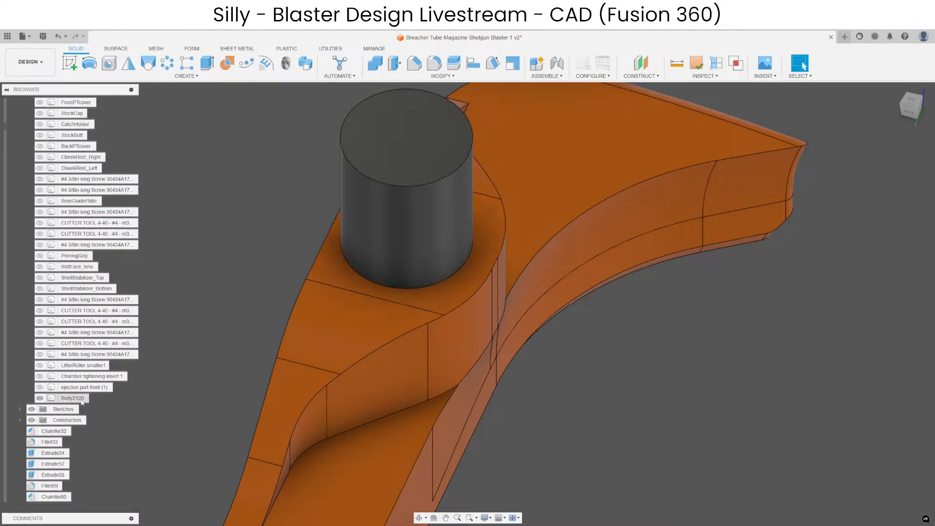
pyautogui.click(73, 398)
pyautogui.press('m')
pyautogui.scroll(3, 294, 220)
pyautogui.keyDown('shift'); pyautogui.moveTo(294, 219); pyautogui.dragTo(308, 251, button='middle'); pyautogui.keyUp('shift')
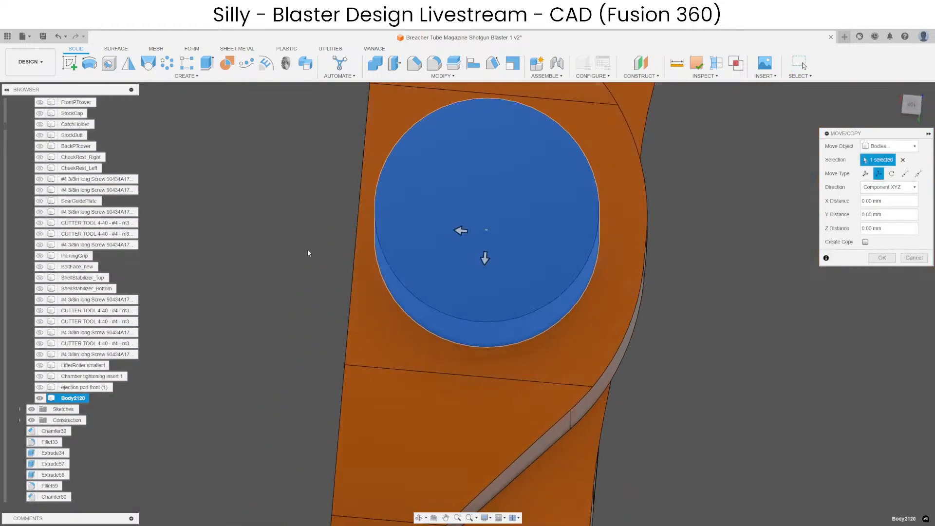
pyautogui.scroll(3, 430, 241)
pyautogui.click(489, 221)
pyautogui.moveTo(489, 221); pyautogui.dragTo(516, 226)
pyautogui.scroll(-3, 510, 264)
pyautogui.keyDown('shift'); pyautogui.moveTo(513, 348); pyautogui.dragTo(459, 420, button='middle'); pyautogui.keyUp('shift')
pyautogui.scroll(5, 492, 342)
pyautogui.moveTo(490, 332); pyautogui.dragTo(486, 330)
pyautogui.scroll(-5, 486, 331)
pyautogui.press('Return')
# Cut the plug body out of the left shell stop with Combine, with Keep Tools turned off.
pyautogui.scroll(-5, 539, 228)
pyautogui.click(375, 64)
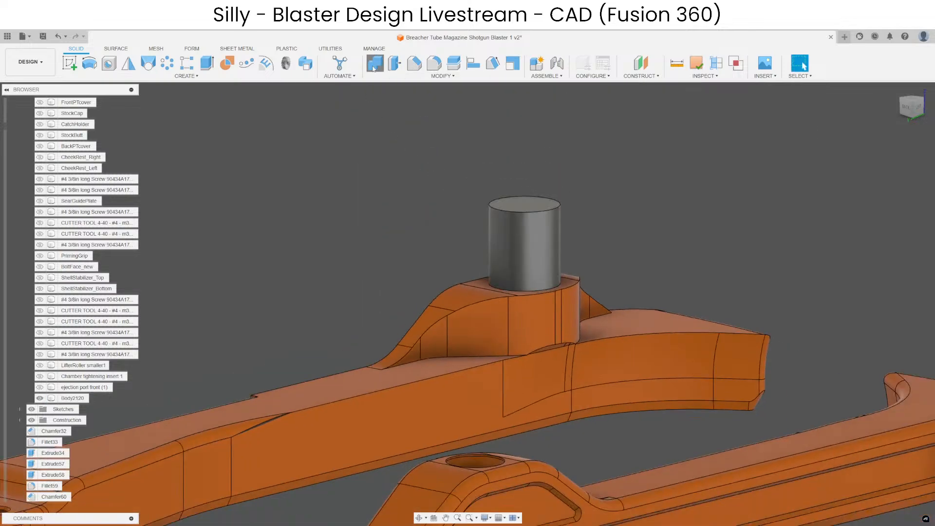
pyautogui.click(487, 311)
pyautogui.click(528, 265)
pyautogui.click(874, 201)
pyautogui.click(882, 216)
# Chamfer the screw hole's edge on the left shell stop's underside by 0.5 mm with the Equal Distance type.
pyautogui.scroll(2, 518, 267)
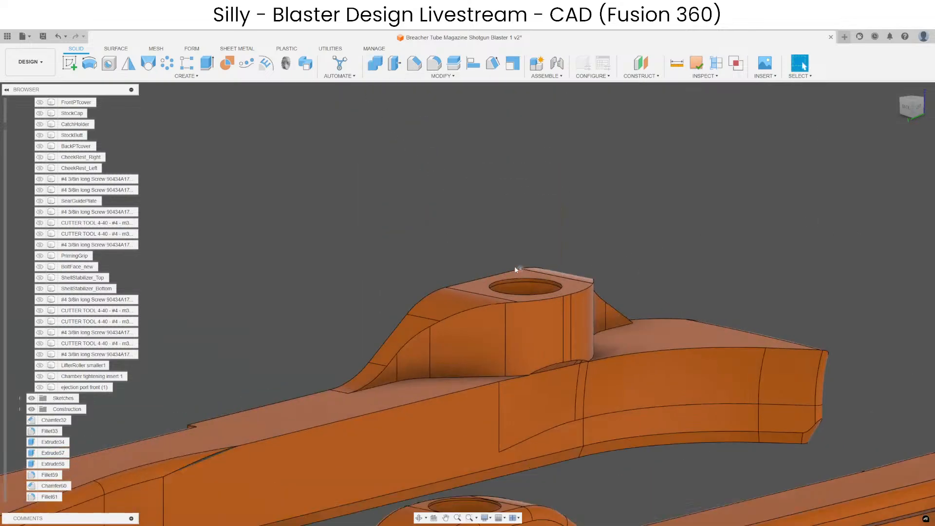
pyautogui.keyDown('shift'); pyautogui.moveTo(518, 267); pyautogui.dragTo(505, 315, button='middle'); pyautogui.keyUp('shift')
pyautogui.scroll(2, 560, 376)
pyautogui.scroll(-2, 430, 249)
pyautogui.keyDown('shift'); pyautogui.moveTo(529, 367); pyautogui.dragTo(539, 322, button='middle'); pyautogui.keyUp('shift')
pyautogui.click(536, 329)
pyautogui.click(414, 62)
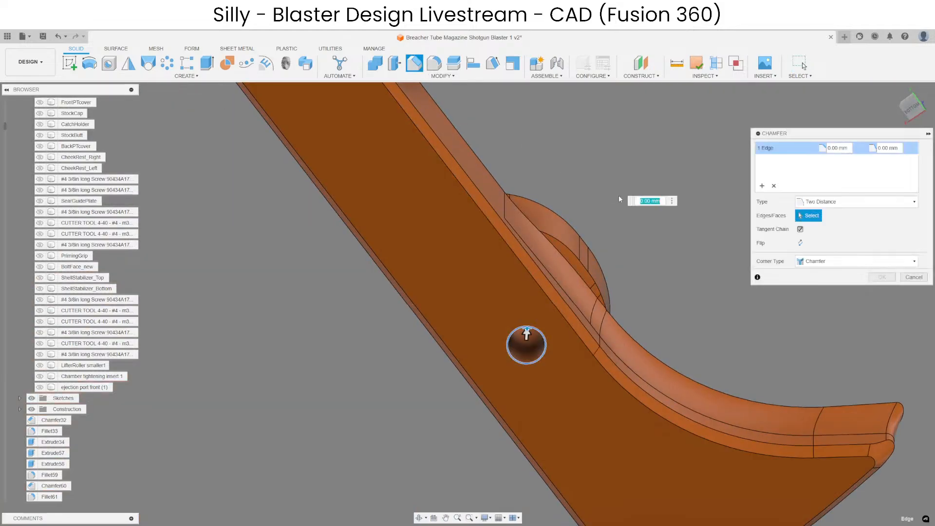
pyautogui.click(856, 202)
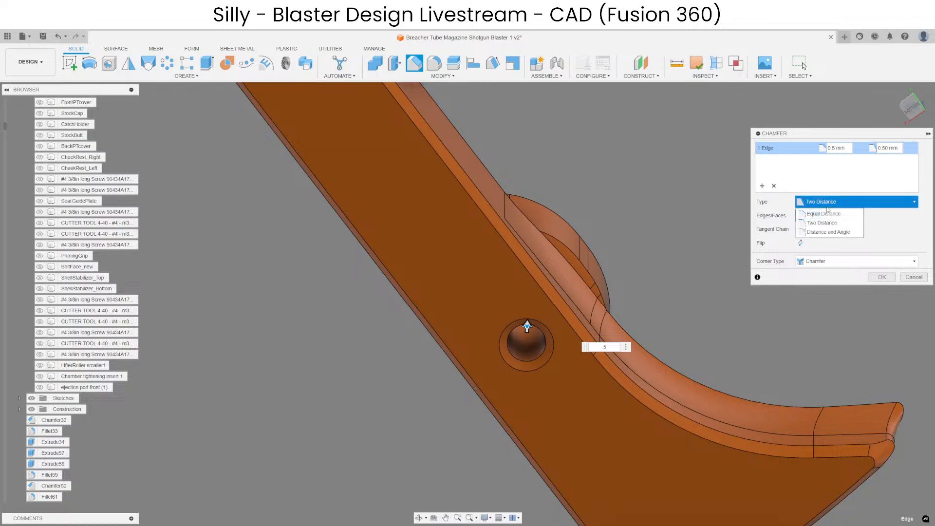
pyautogui.click(823, 211)
pyautogui.press('Return')
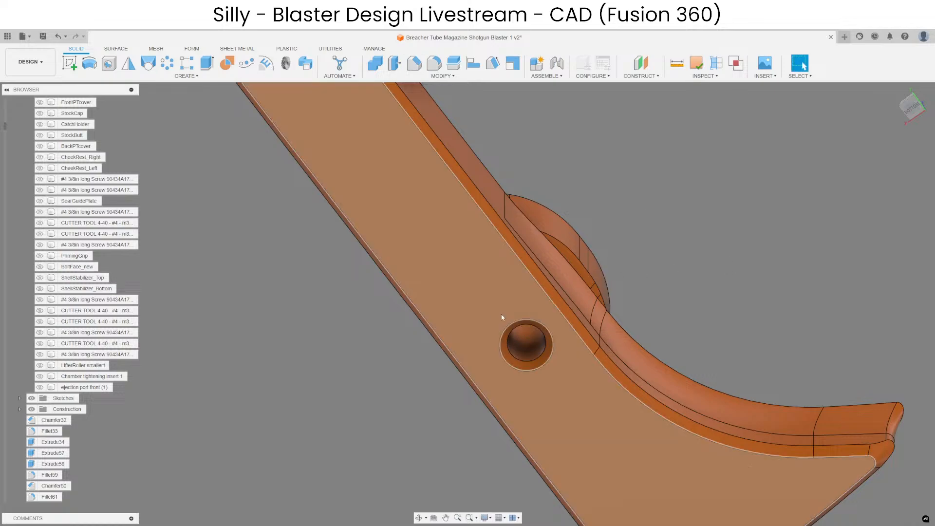
# Validate the left shell stop at the Standard checking level with Repair on and 0.01 mm gap healing.
pyautogui.keyDown('shift'); pyautogui.moveTo(501, 317); pyautogui.dragTo(481, 442, button='middle'); pyautogui.keyUp('shift')
pyautogui.click(521, 336)
pyautogui.keyDown('ctrl'); pyautogui.click(566, 309); pyautogui.keyUp('ctrl')
pyautogui.click(482, 443)
pyautogui.scroll(-4, 726, 104)
pyautogui.scroll(9, 608, 237)
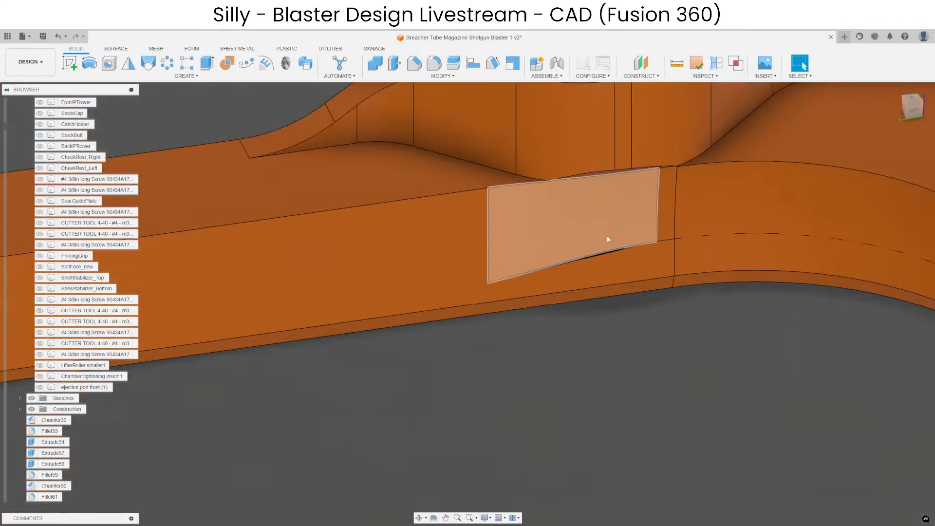
pyautogui.scroll(3, 625, 251)
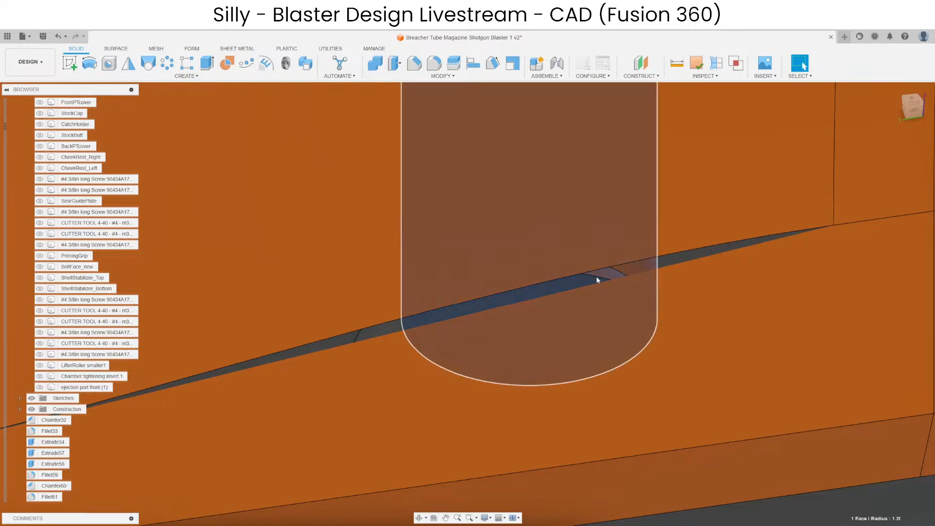
pyautogui.scroll(-8, 596, 276)
pyautogui.click(696, 66)
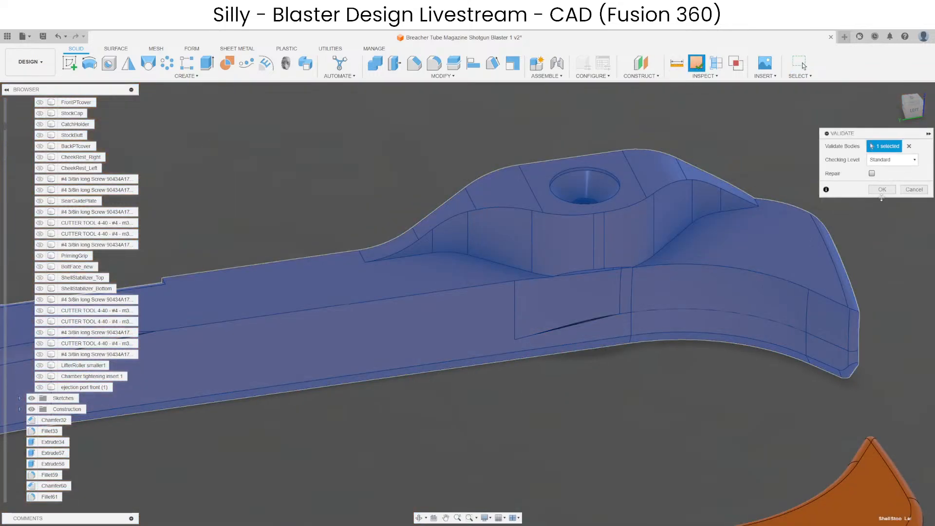
pyautogui.click(889, 214)
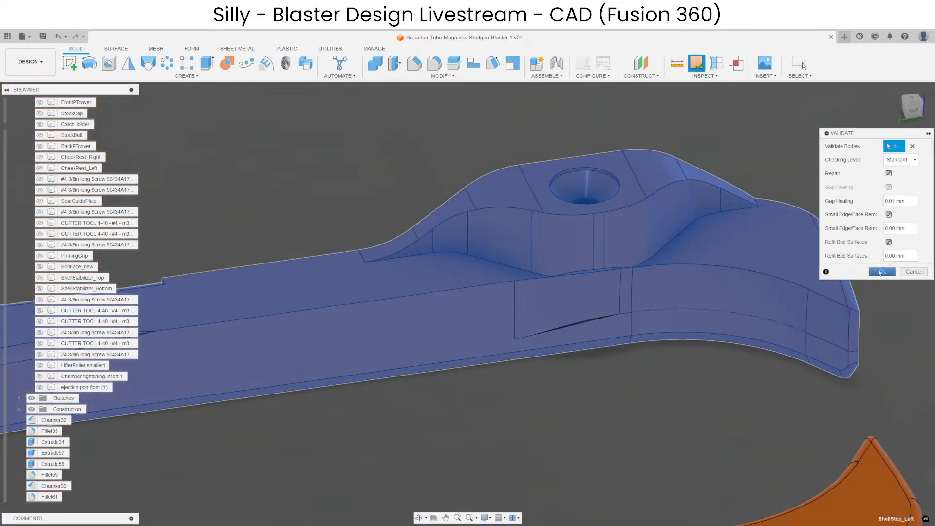
pyautogui.click(880, 271)
pyautogui.click(519, 289)
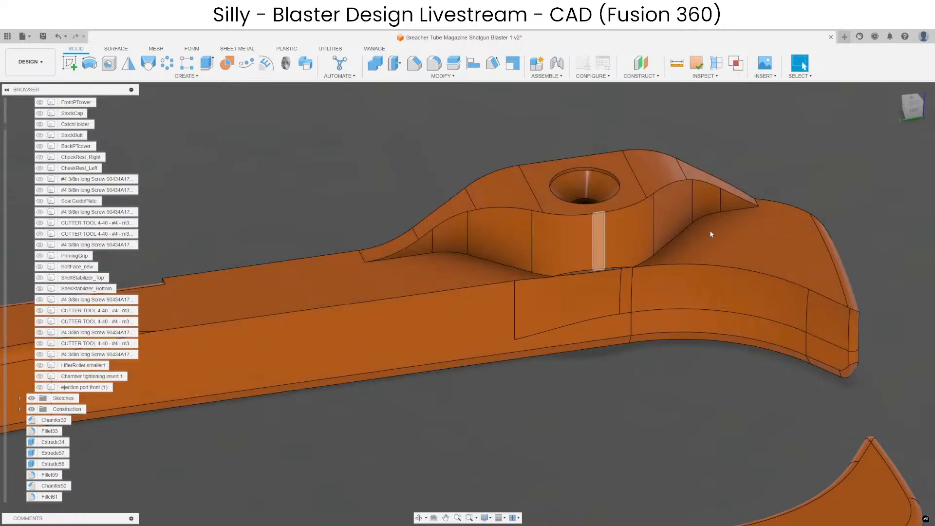
# Run the same validation and repair on the left shell stop a second time.
pyautogui.click(697, 63)
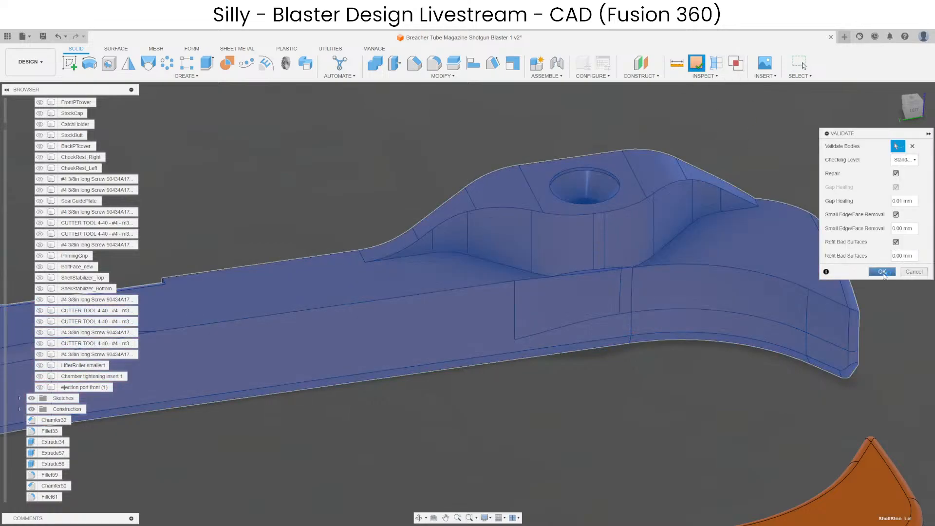
pyautogui.click(882, 272)
pyautogui.click(520, 290)
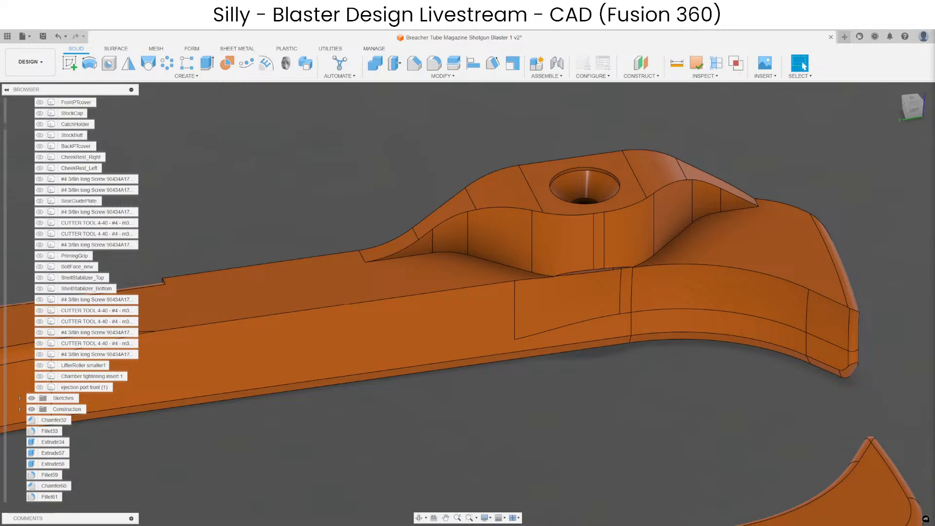
# Examine the left shell stop's hump and countersunk screw hole from several sides, alongside the right stop.
pyautogui.moveTo(584, 433); pyautogui.dragTo(503, 406, button='middle')
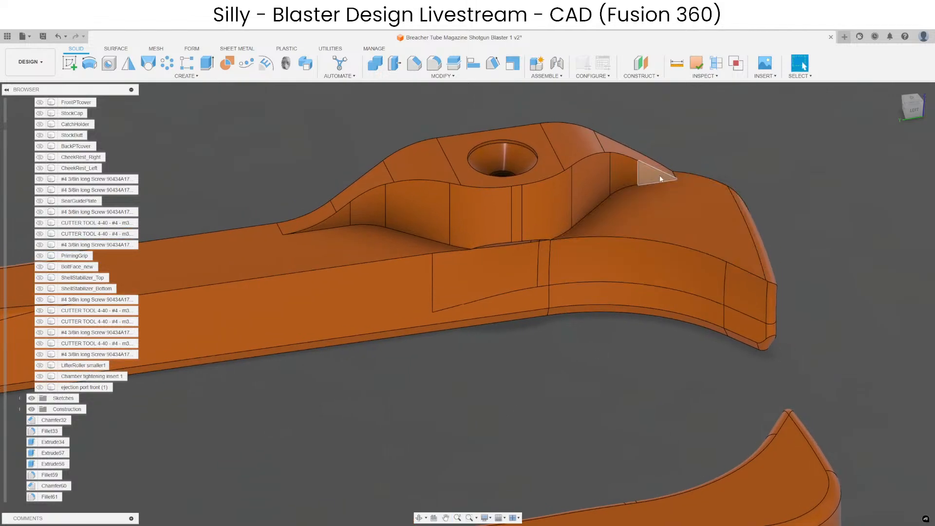
pyautogui.scroll(5, 663, 162)
pyautogui.keyDown('shift'); pyautogui.moveTo(638, 184); pyautogui.dragTo(459, 276, button='middle'); pyautogui.keyUp('shift')
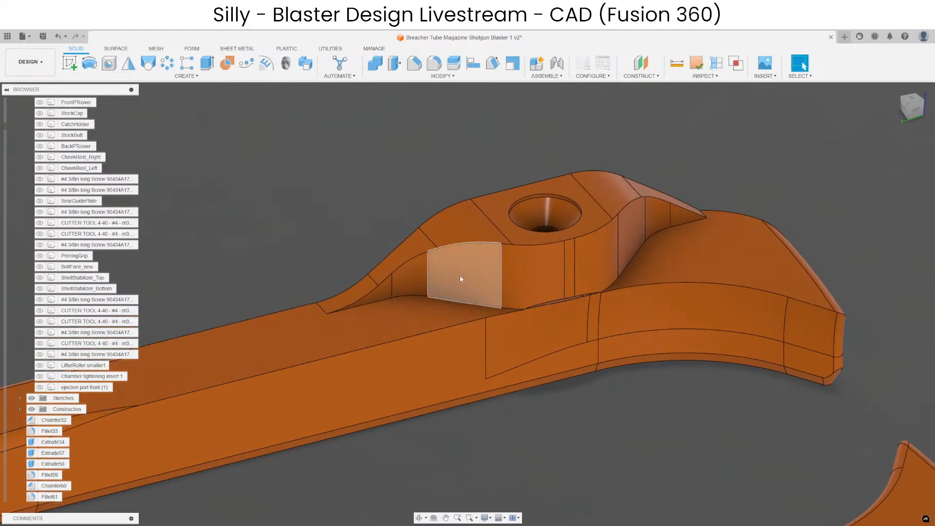
pyautogui.moveTo(568, 265); pyautogui.dragTo(555, 354, button='middle')
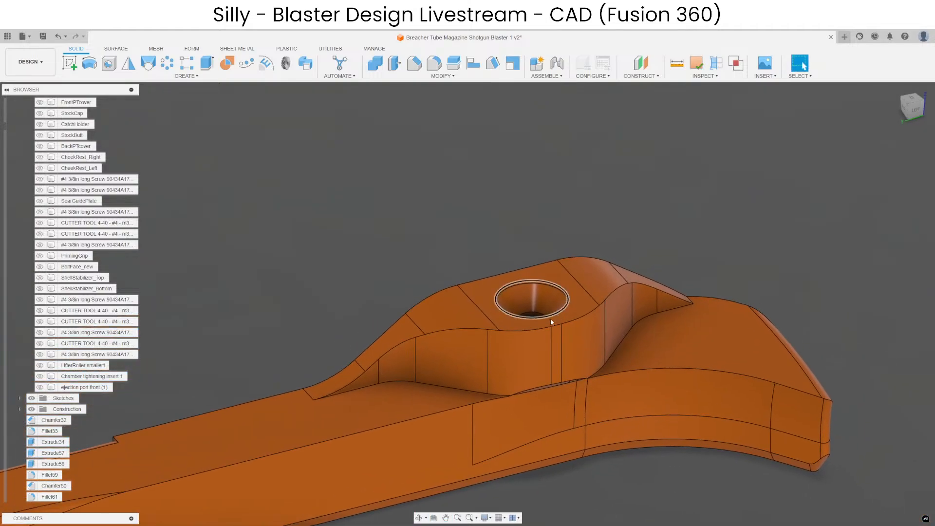
pyautogui.scroll(4, 550, 318)
pyautogui.keyDown('shift'); pyautogui.moveTo(497, 311); pyautogui.dragTo(520, 322, button='middle'); pyautogui.keyUp('shift')
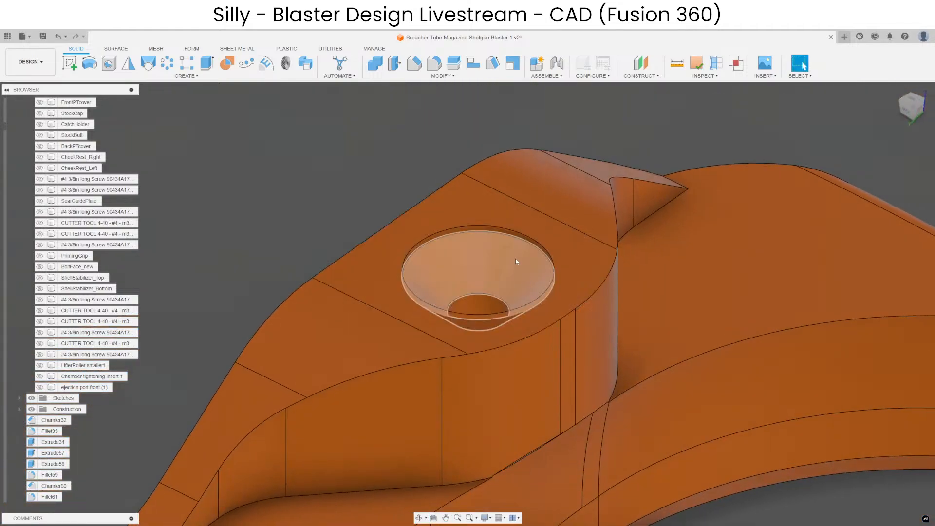
pyautogui.scroll(-4, 576, 233)
pyautogui.keyDown('shift'); pyautogui.moveTo(576, 229); pyautogui.dragTo(593, 296, button='middle'); pyautogui.keyUp('shift')
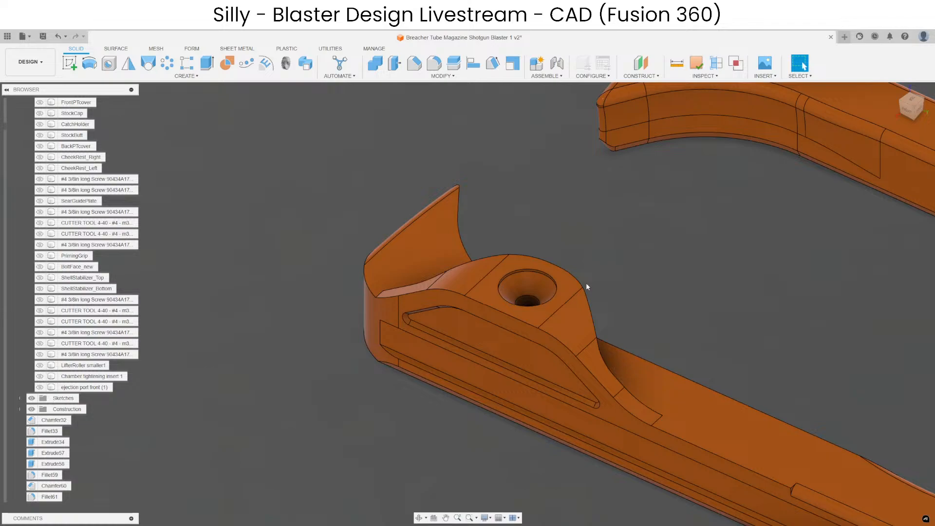
pyautogui.keyDown('shift'); pyautogui.moveTo(507, 363); pyautogui.dragTo(534, 222, button='middle'); pyautogui.keyUp('shift')
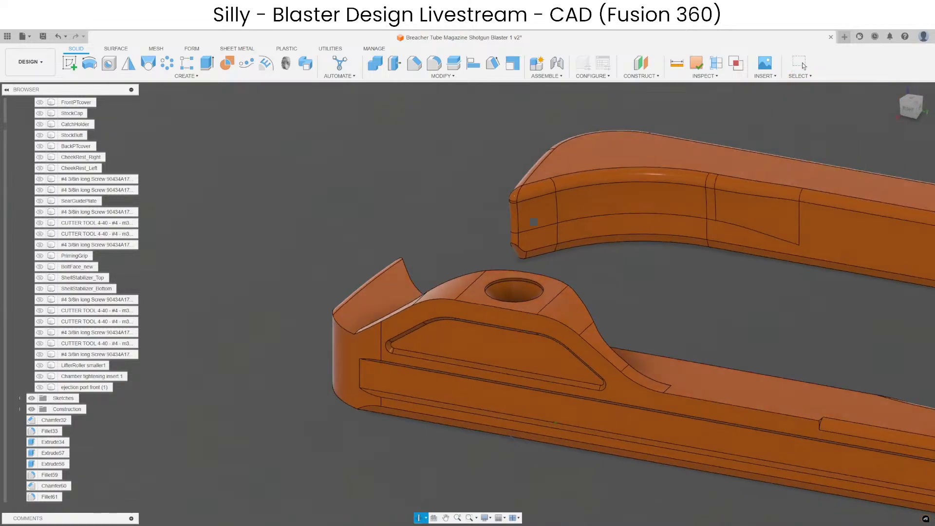
pyautogui.keyDown('shift'); pyautogui.moveTo(511, 436); pyautogui.dragTo(410, 317, button='middle'); pyautogui.keyUp('shift')
pyautogui.scroll(-5, 411, 317)
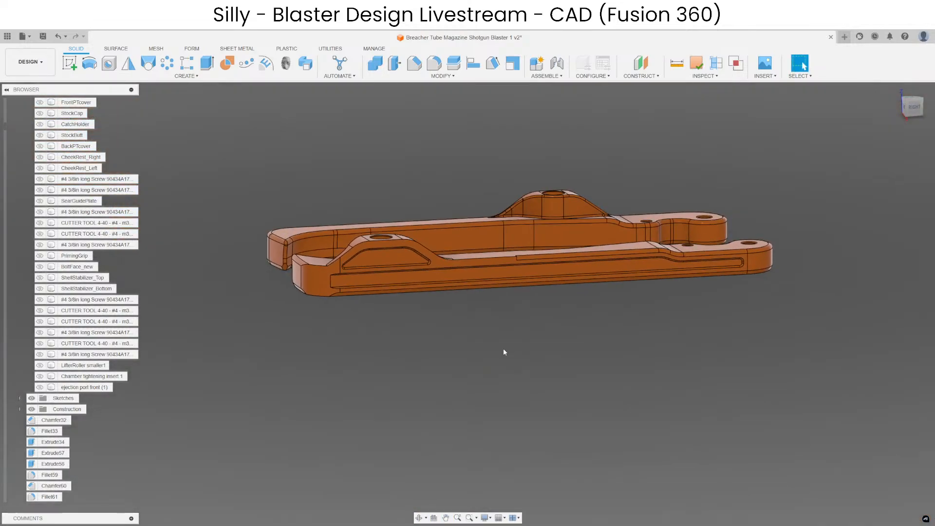
# Chamfer the left shell stop's lower outer edge chain by 1 mm and 0.5 mm with the Two Distance type.
pyautogui.keyDown('shift'); pyautogui.moveTo(505, 352); pyautogui.dragTo(541, 344, button='middle'); pyautogui.keyUp('shift')
pyautogui.scroll(5, 457, 224)
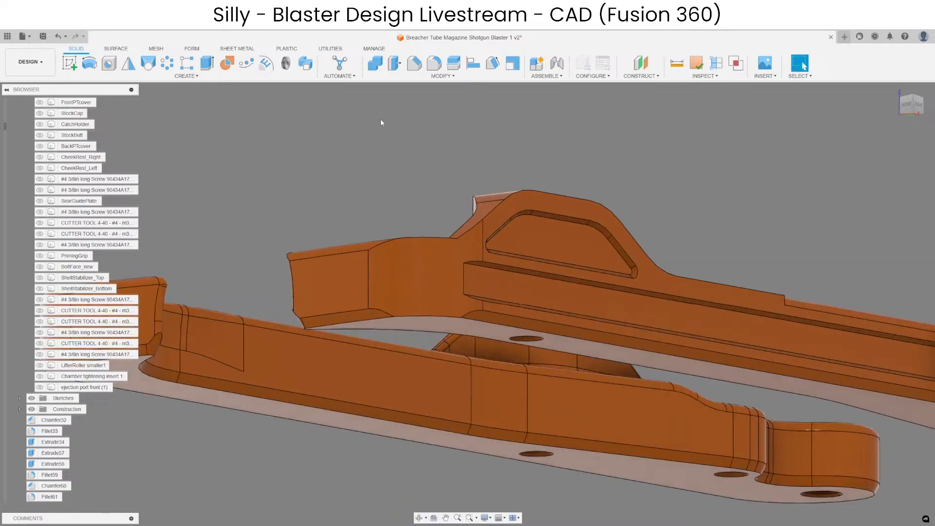
pyautogui.click(414, 63)
pyautogui.click(426, 317)
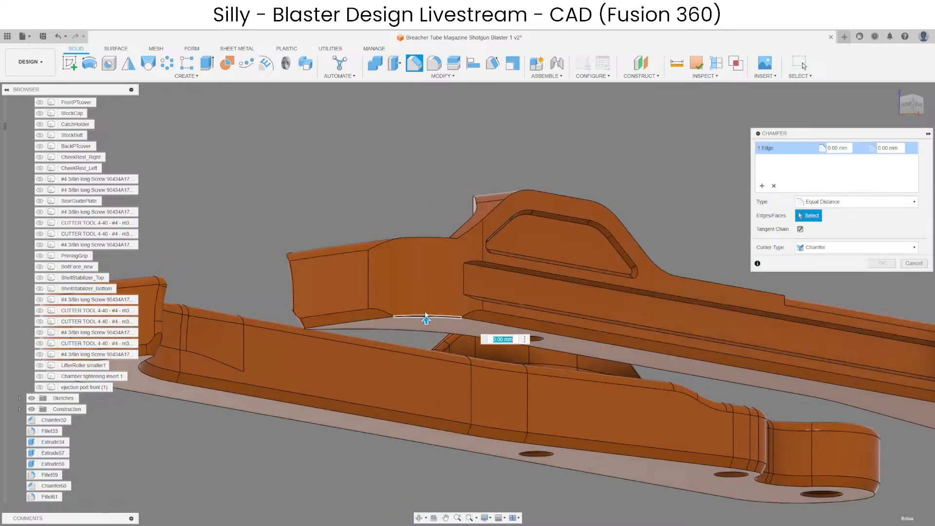
pyautogui.write('1')
pyautogui.click(837, 202)
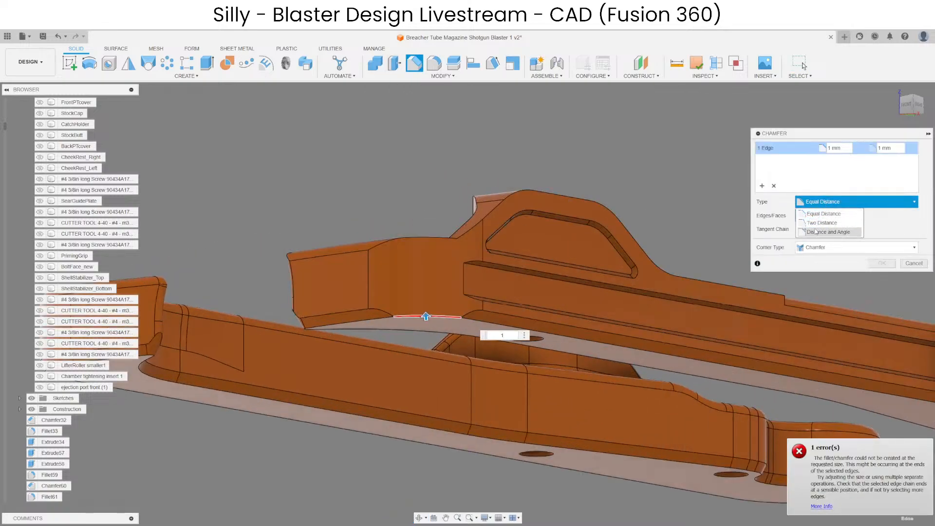
pyautogui.click(822, 222)
pyautogui.scroll(5, 472, 316)
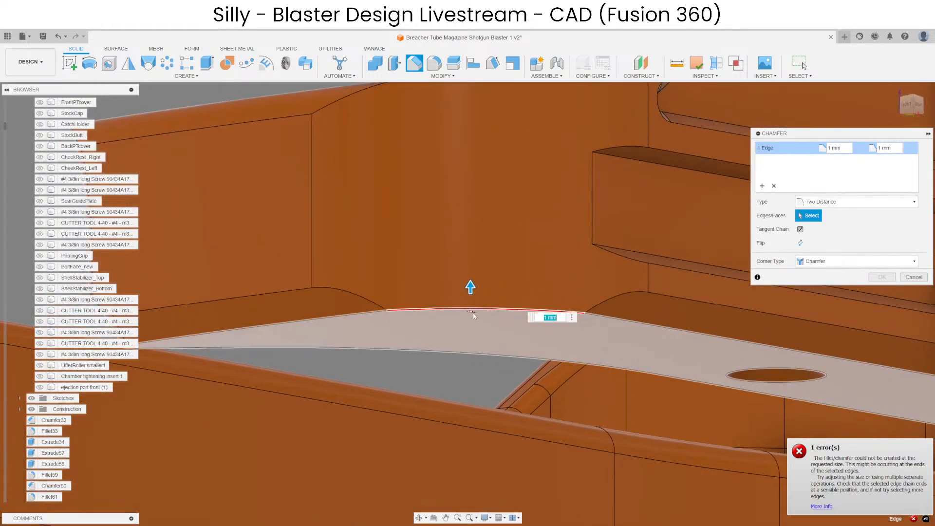
pyautogui.click(471, 311)
pyautogui.write('.5')
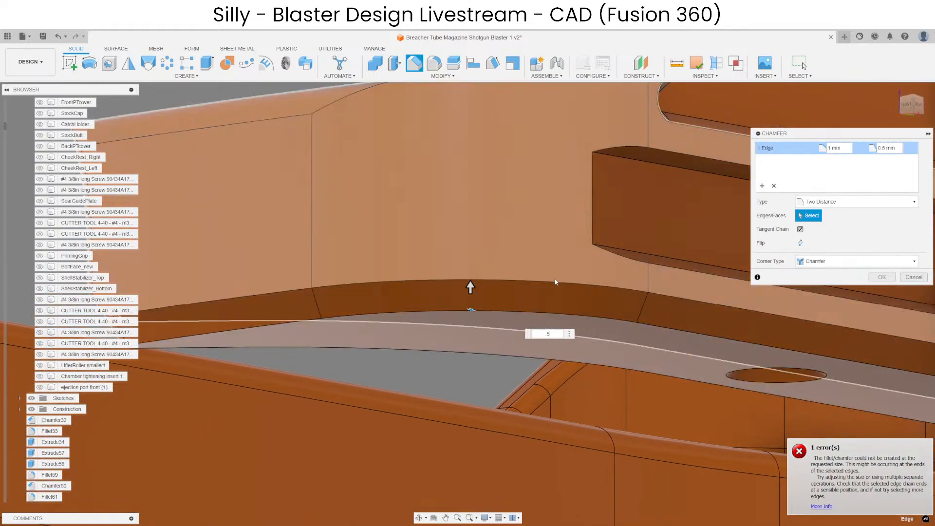
pyautogui.press('Return')
pyautogui.scroll(-6, 428, 362)
# Examine the rounded end of the long recessed slot on the left shell stop's outer side.
pyautogui.keyDown('shift'); pyautogui.moveTo(597, 332); pyautogui.dragTo(415, 339, button='middle'); pyautogui.keyUp('shift')
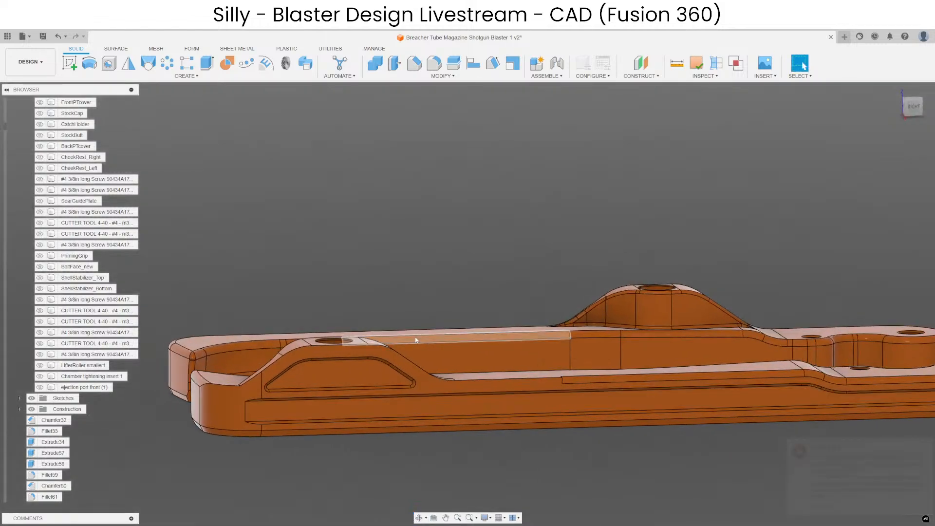
pyautogui.scroll(-2, 647, 375)
pyautogui.scroll(10, 595, 360)
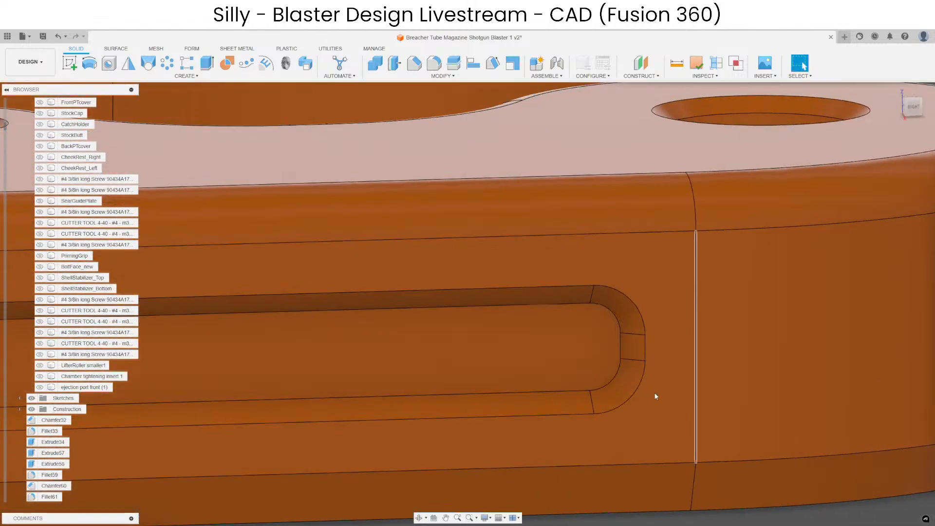
pyautogui.scroll(-4, 720, 306)
pyautogui.scroll(4, 682, 338)
pyautogui.click(710, 361)
pyautogui.scroll(-4, 761, 318)
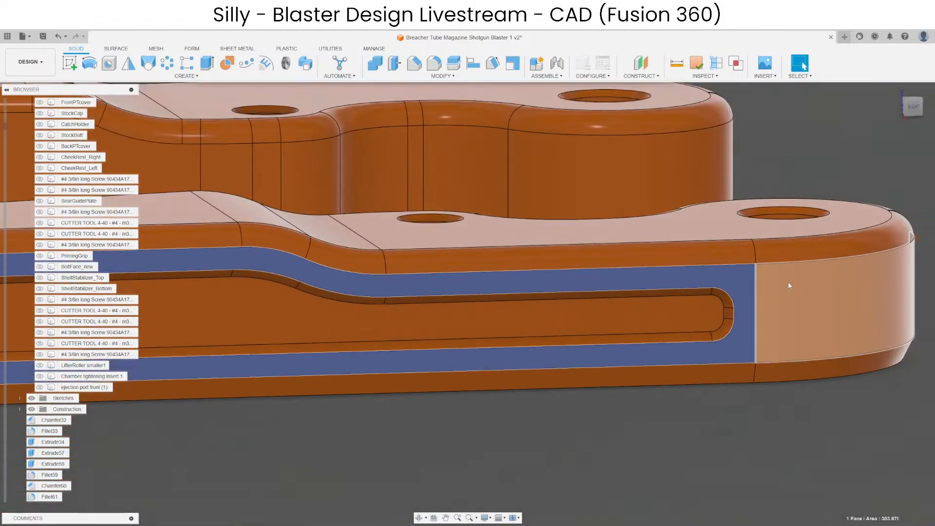
pyautogui.scroll(-7, 789, 285)
pyautogui.click(645, 317)
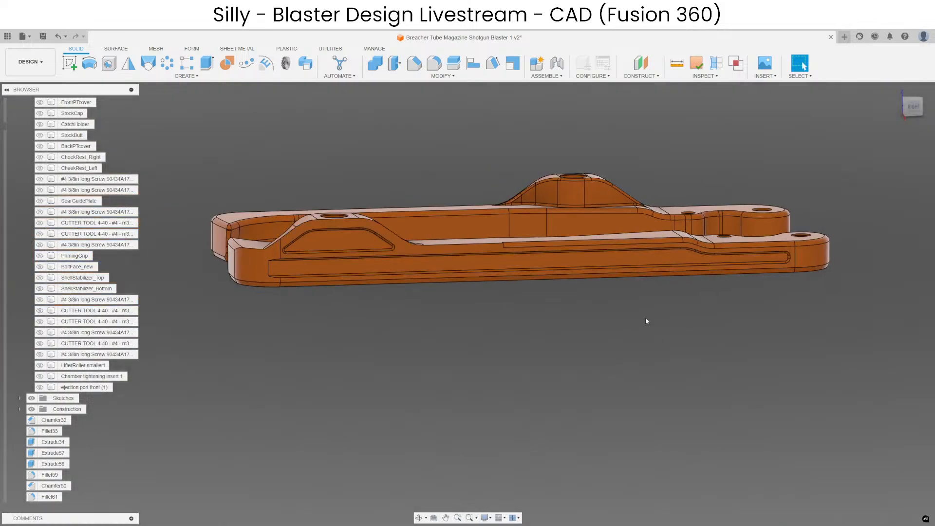
pyautogui.scroll(8, 774, 251)
pyautogui.scroll(-10, 779, 312)
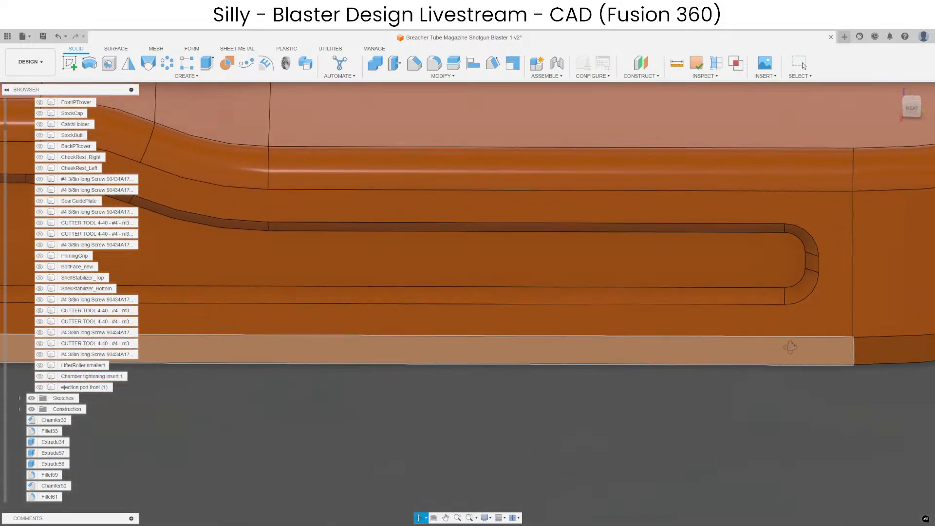
pyautogui.scroll(5, 788, 279)
pyautogui.scroll(3, 752, 285)
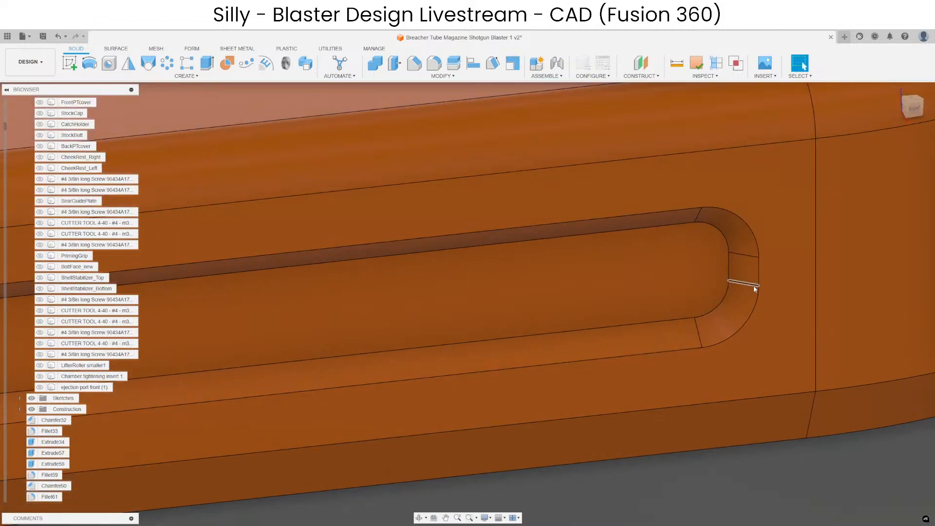
pyautogui.scroll(-8, 789, 290)
pyautogui.scroll(6, 809, 280)
pyautogui.scroll(5, 809, 280)
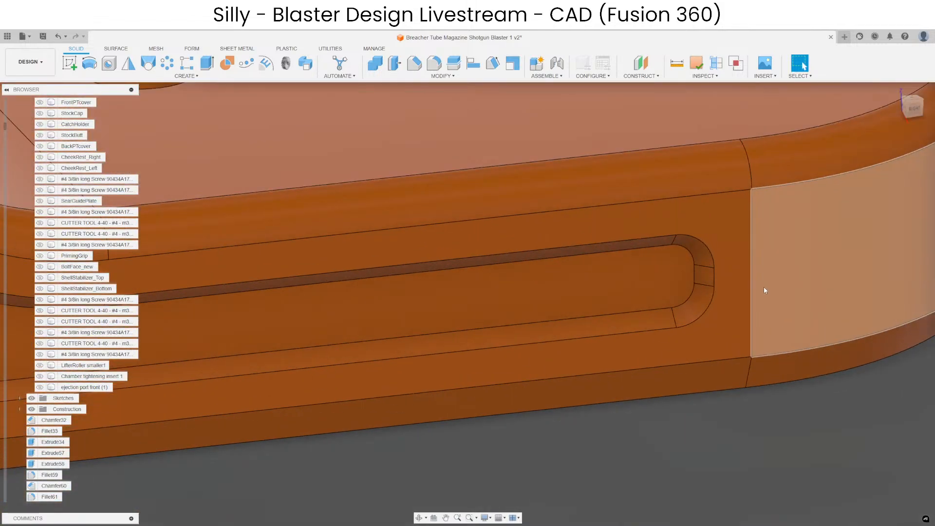
# Create a construction plane offset inward from the left shell stop's outer side face.
pyautogui.click(740, 288)
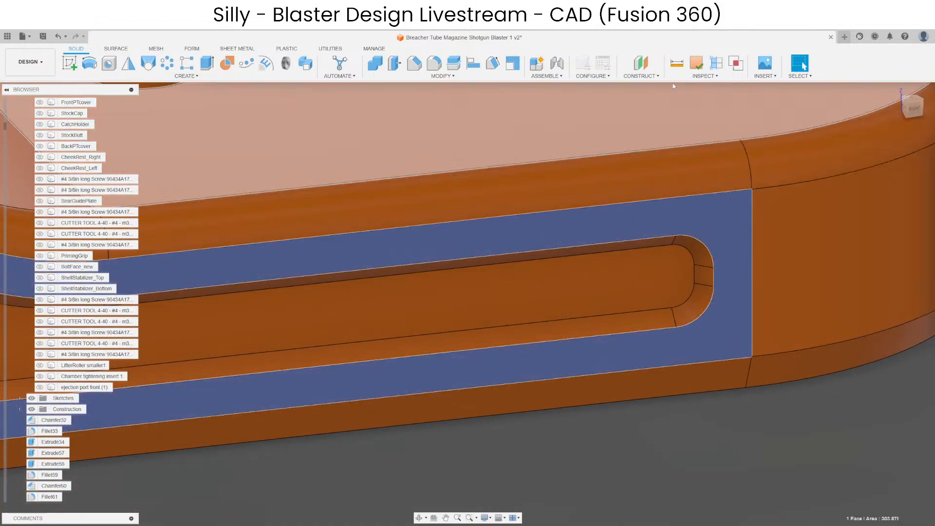
pyautogui.click(641, 63)
pyautogui.press('Return')
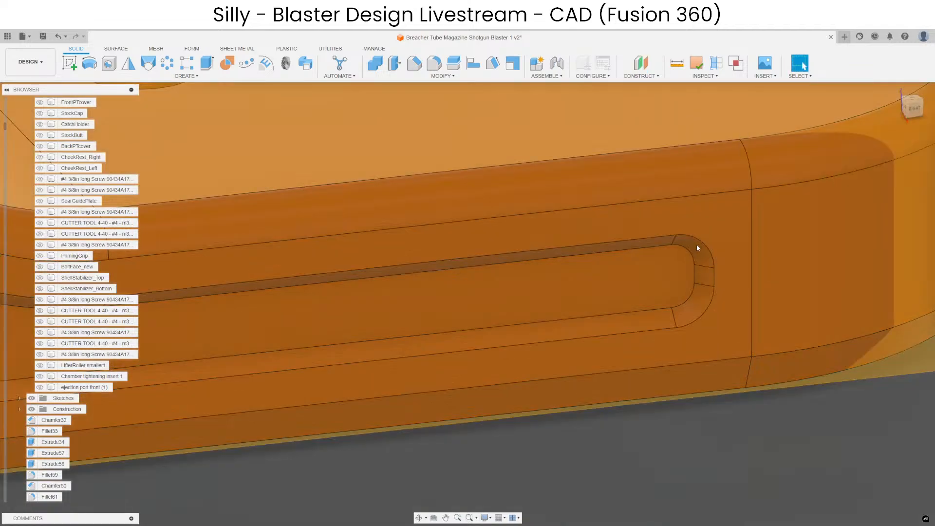
# Split the left shell stop body along the new offset plane and hide the plane.
pyautogui.scroll(-4, 697, 244)
pyautogui.click(685, 130)
pyautogui.click(453, 63)
pyautogui.click(709, 249)
pyautogui.press('Return')
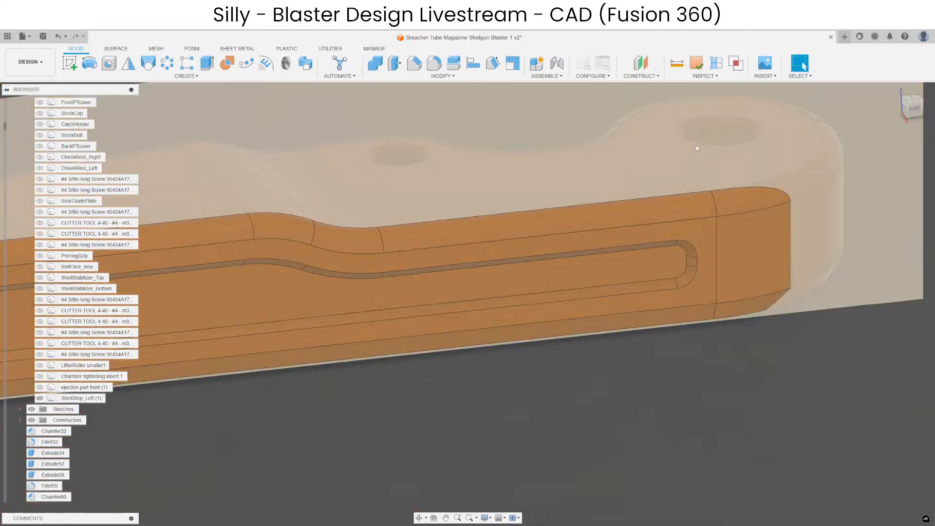
pyautogui.click(696, 146)
pyautogui.press('v')
# Sketch a rectangle around the long slot's rounded end on the left shell stop's outer side face.
pyautogui.click(695, 298)
pyautogui.click(69, 63)
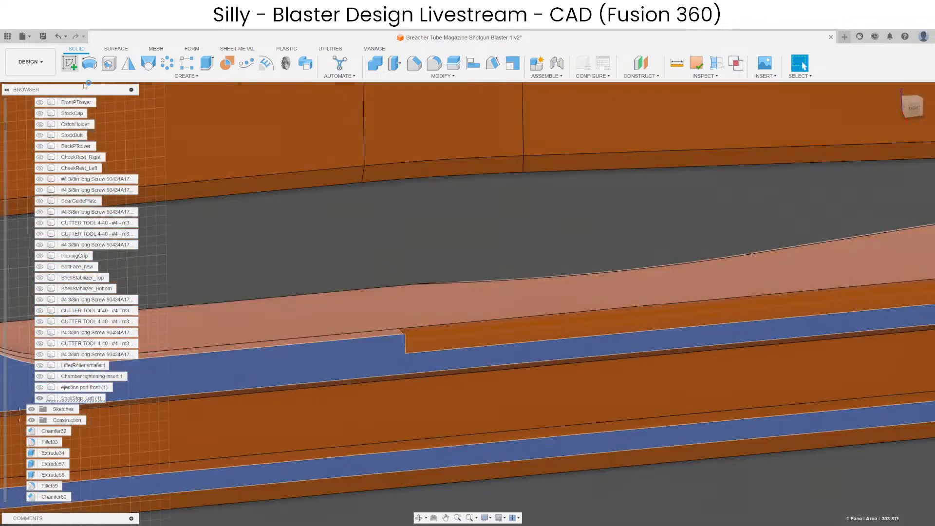
pyautogui.click(108, 63)
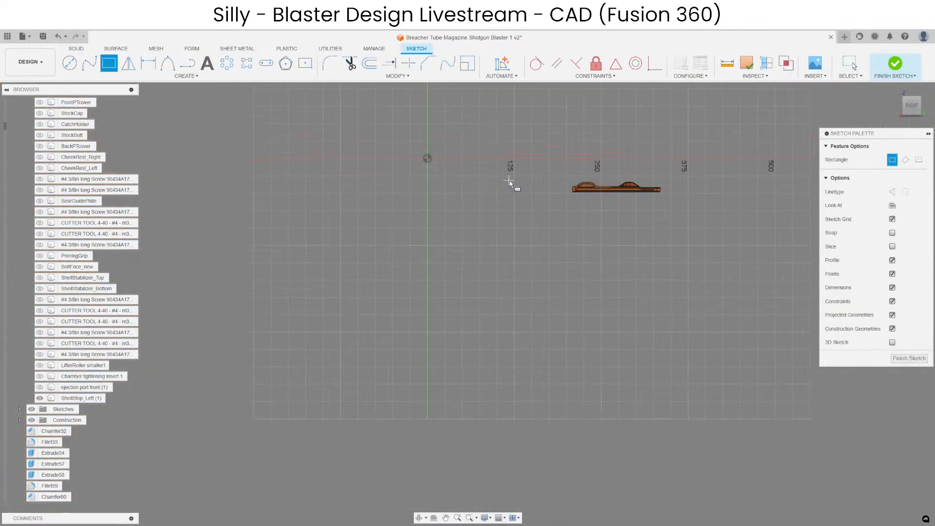
pyautogui.scroll(10, 612, 199)
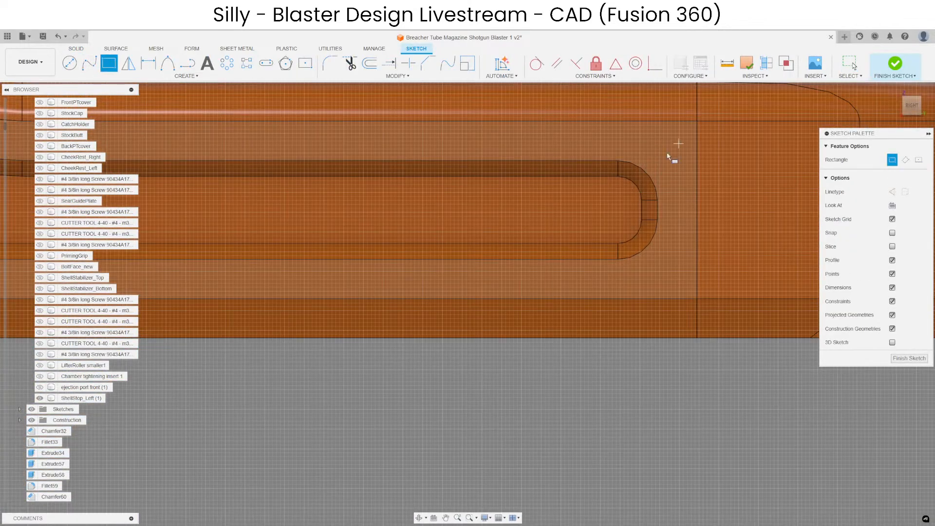
pyautogui.click(678, 143)
pyautogui.click(563, 279)
pyautogui.press('Escape')
pyautogui.click(909, 327)
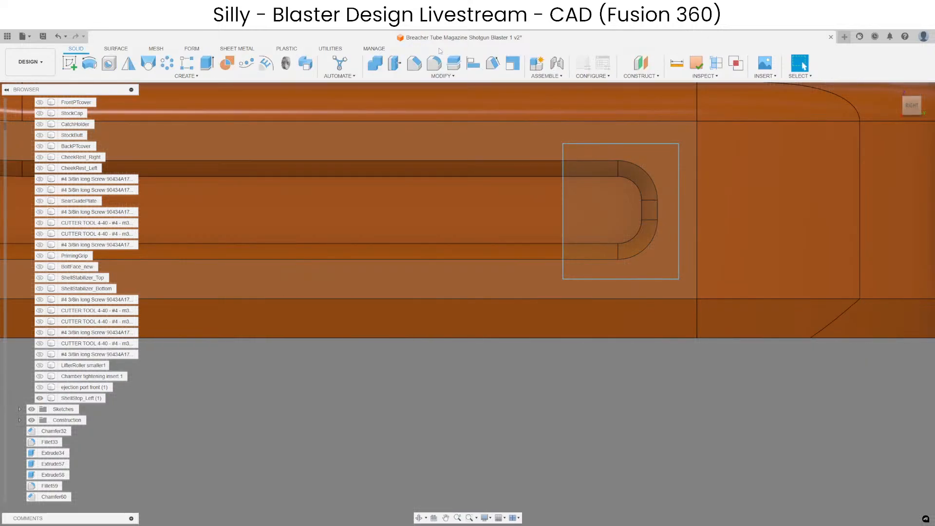
# Split the left shell stop's outer body with the rectangle sketched around the slot's end.
pyautogui.click(453, 63)
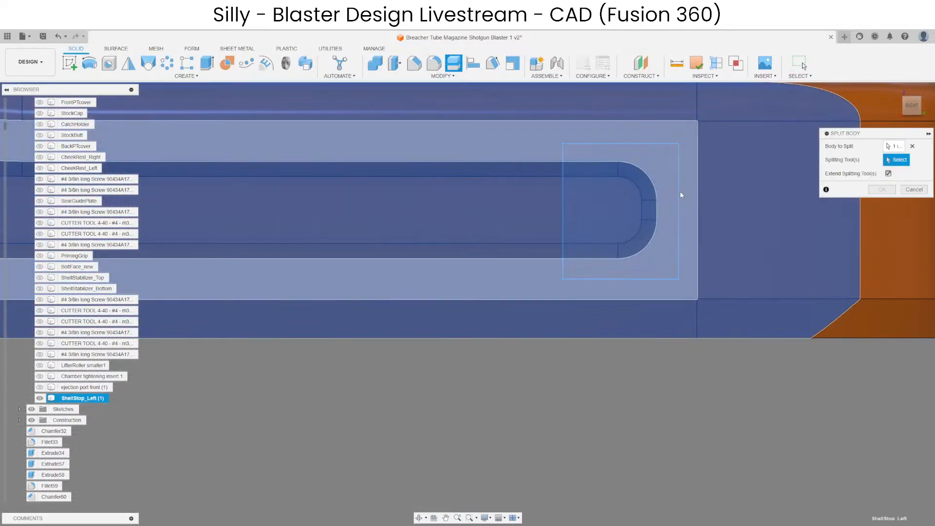
pyautogui.click(679, 191)
pyautogui.press('Return')
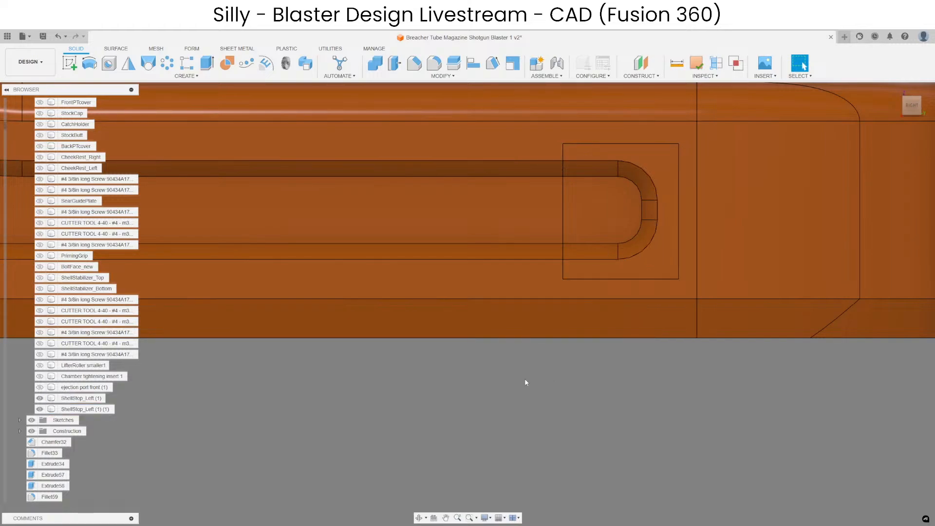
# Mirror the small block around the long slot's rounded end across the origin XZ plane as a new body.
pyautogui.click(128, 64)
pyautogui.click(577, 215)
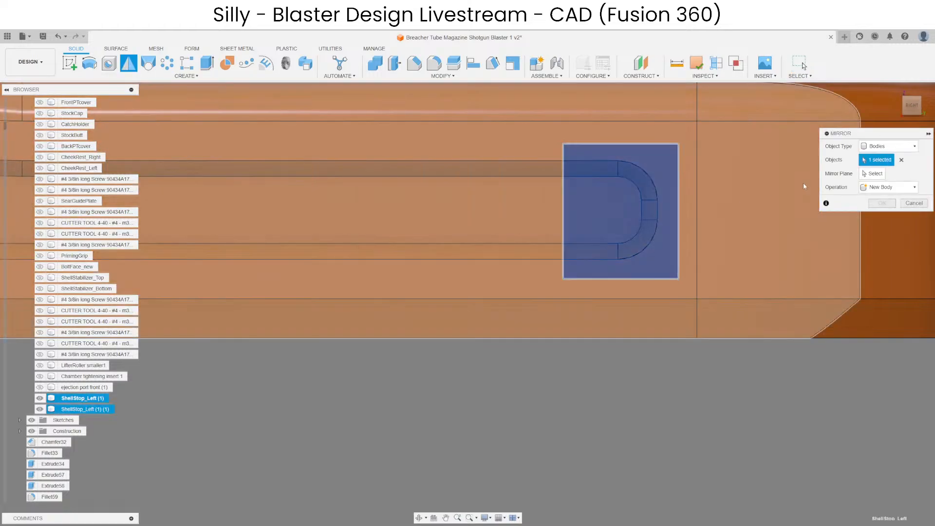
pyautogui.click(874, 174)
pyautogui.keyDown('shift'); pyautogui.moveTo(586, 252); pyautogui.dragTo(615, 270, button='middle'); pyautogui.keyUp('shift')
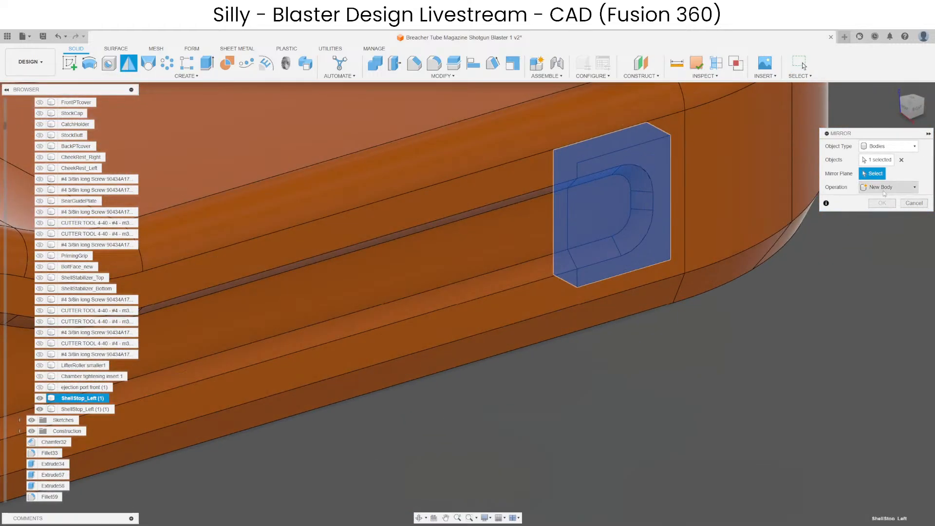
pyautogui.scroll(-5, 846, 203)
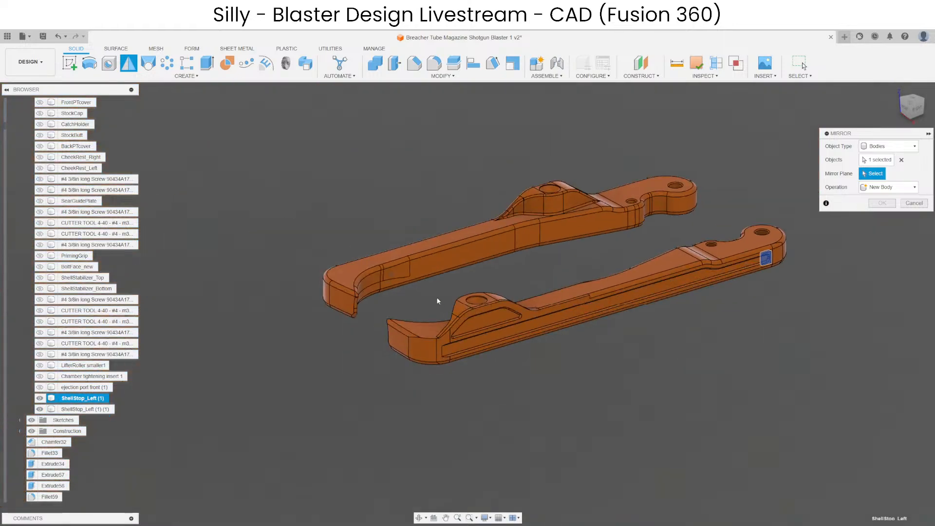
pyautogui.scroll(-3, 437, 301)
pyautogui.click(160, 295)
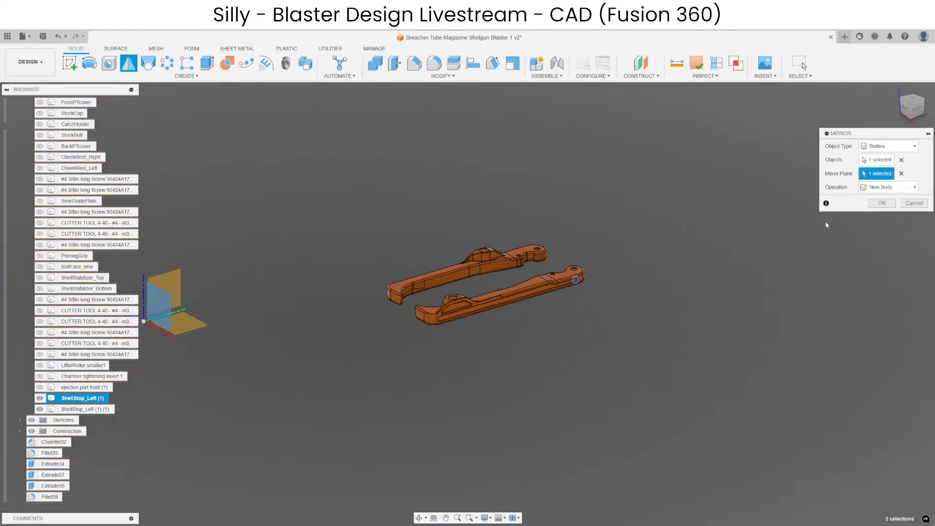
pyautogui.click(881, 203)
pyautogui.scroll(6, 590, 280)
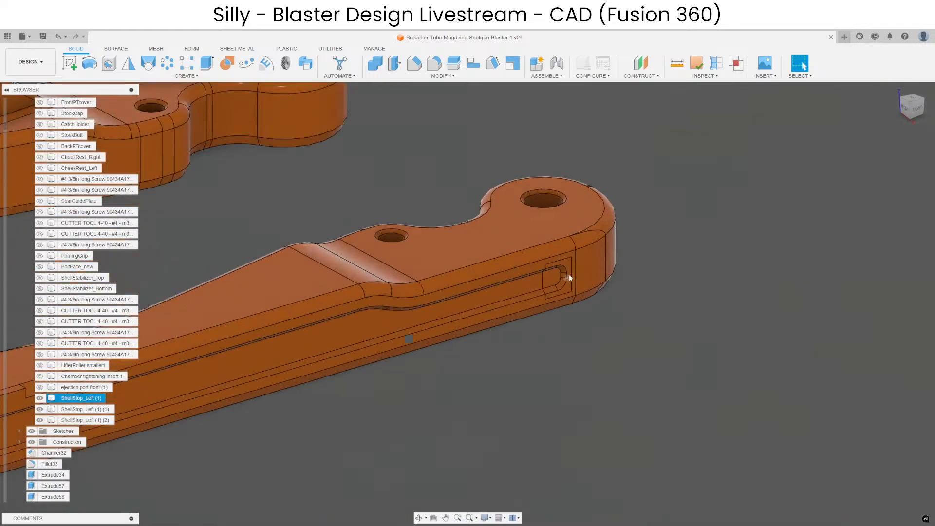
# Combine the left shell stop's three split bodies back into one with a join operation.
pyautogui.click(374, 63)
pyautogui.click(497, 236)
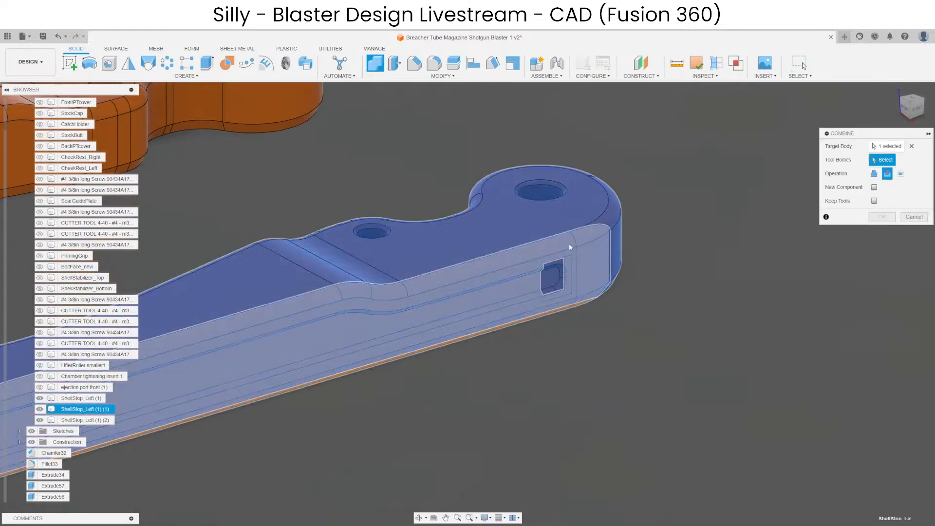
pyautogui.click(569, 246)
pyautogui.click(560, 265)
pyautogui.click(873, 173)
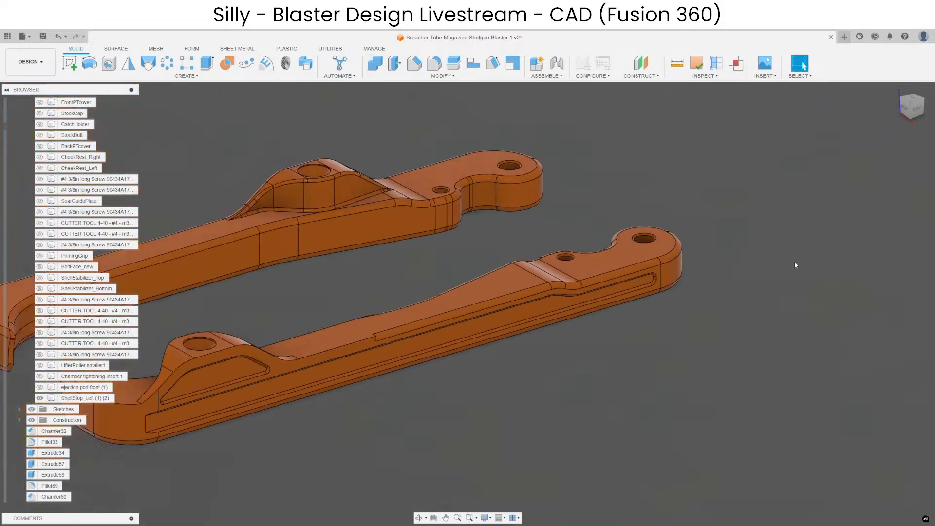
pyautogui.scroll(-10, 650, 269)
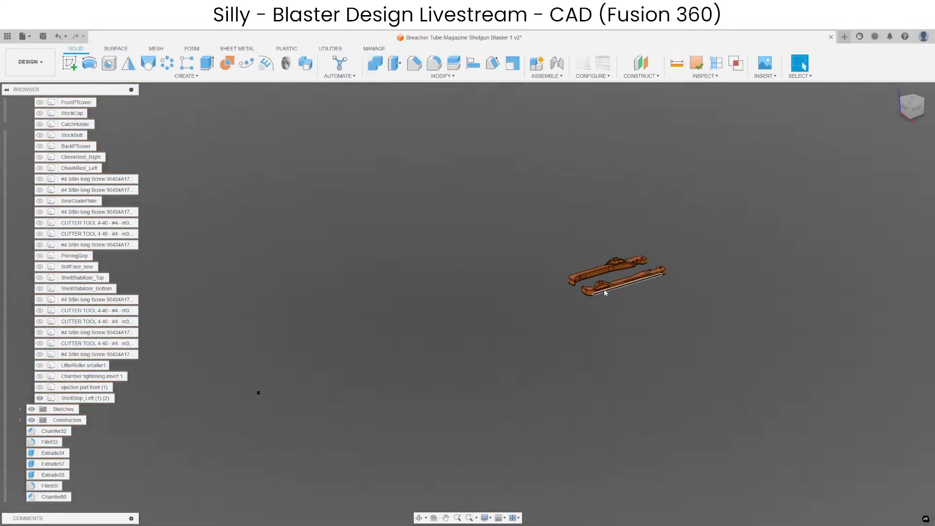
# Move the mirrored slot-end block along Y to just beyond the left shell stop's hooked end.
pyautogui.scroll(5, 263, 394)
pyautogui.press('m')
pyautogui.click(251, 384)
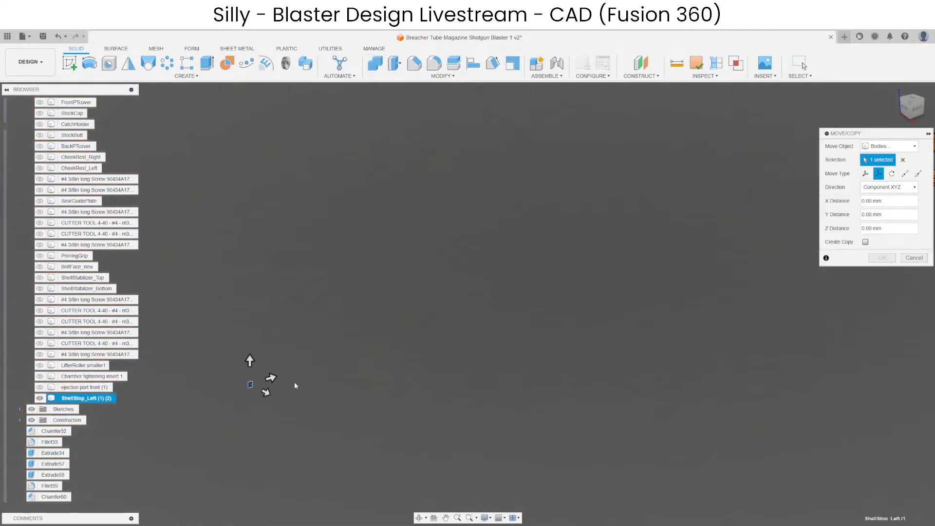
pyautogui.moveTo(275, 383); pyautogui.dragTo(770, 191)
pyautogui.moveTo(771, 191); pyautogui.dragTo(315, 392, button='middle')
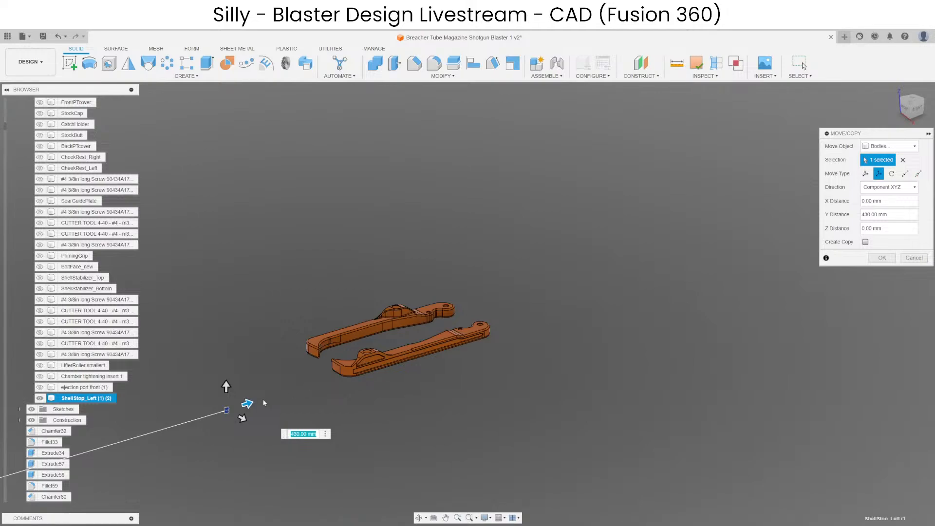
pyautogui.moveTo(247, 404); pyautogui.dragTo(343, 375)
pyautogui.press('Return')
pyautogui.scroll(8, 343, 375)
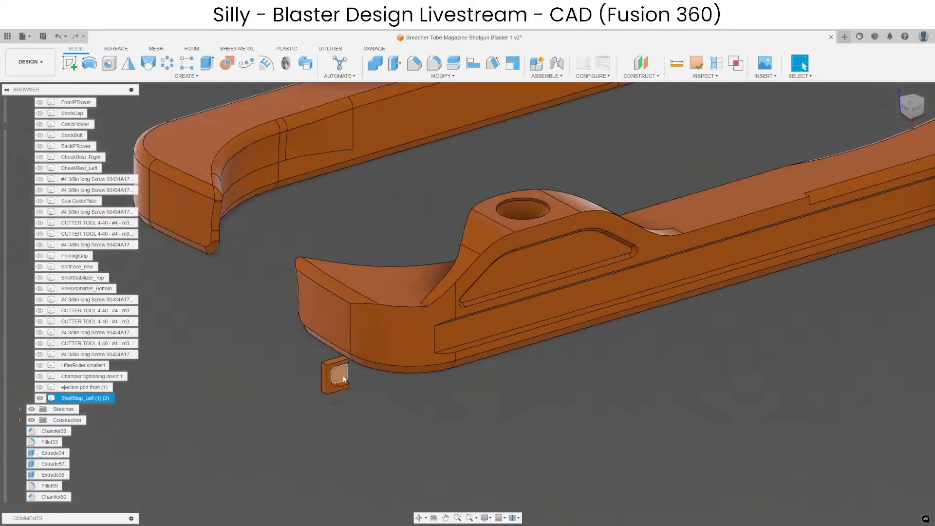
# Move the slot-end block a further 16 mm along Y over the squared end of the long slot.
pyautogui.scroll(6, 348, 379)
pyautogui.press('m')
pyautogui.click(261, 367)
pyautogui.scroll(-3, 261, 367)
pyautogui.keyDown('shift'); pyautogui.moveTo(390, 429); pyautogui.dragTo(316, 381, button='middle'); pyautogui.keyUp('shift')
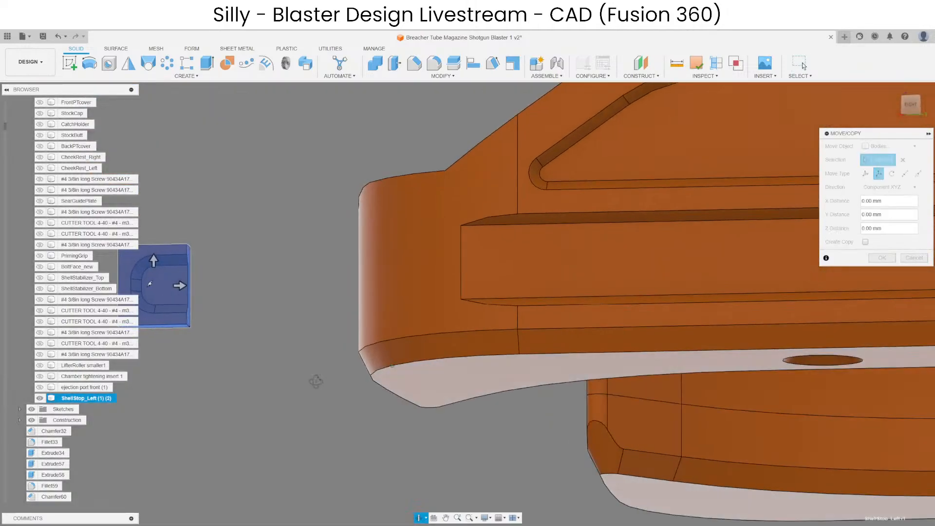
pyautogui.moveTo(181, 287); pyautogui.dragTo(523, 289)
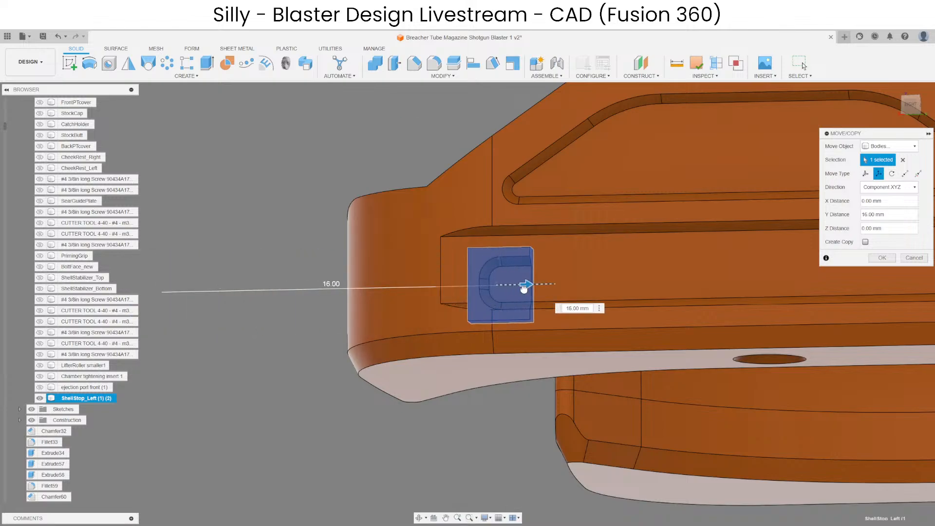
pyautogui.scroll(-6, 361, 345)
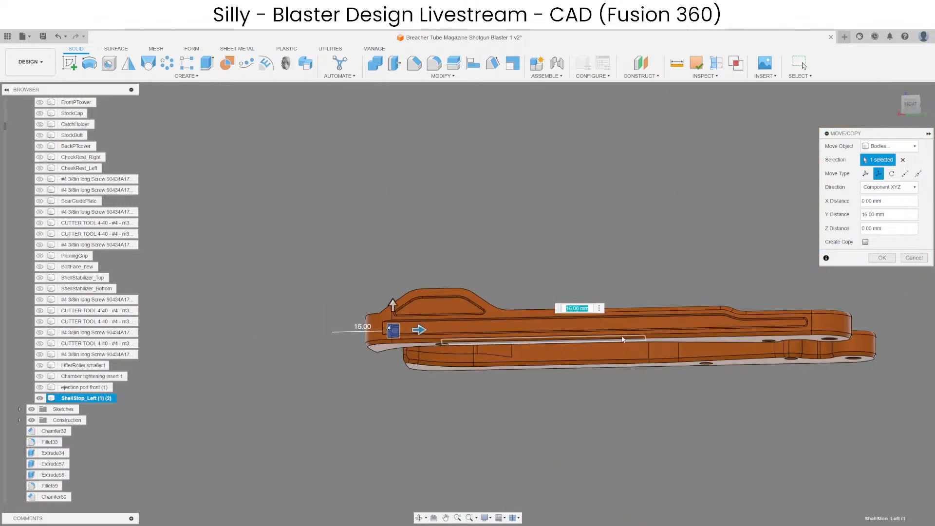
pyautogui.scroll(8, 623, 339)
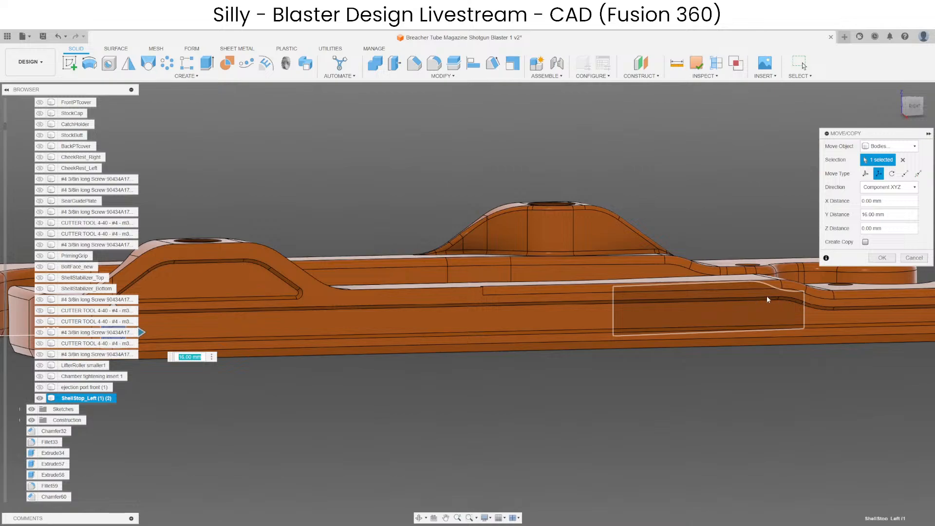
pyautogui.scroll(-5, 633, 300)
pyautogui.keyDown('shift'); pyautogui.moveTo(519, 305); pyautogui.dragTo(520, 357, button='middle'); pyautogui.keyUp('shift')
pyautogui.press('Return')
# Examine the rounded ends of the long slot on the opposite shell stop's outer side face.
pyautogui.scroll(4, 847, 311)
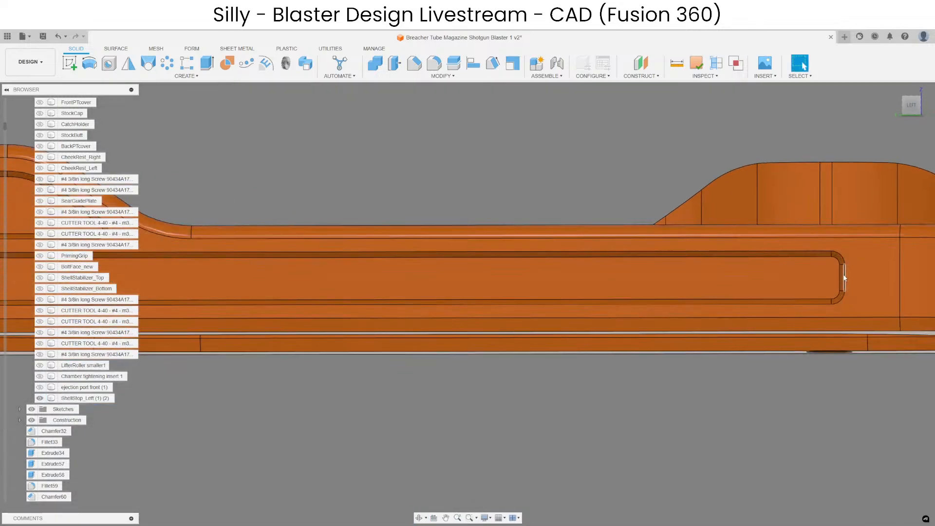
pyautogui.scroll(-5, 845, 278)
pyautogui.scroll(4, 282, 286)
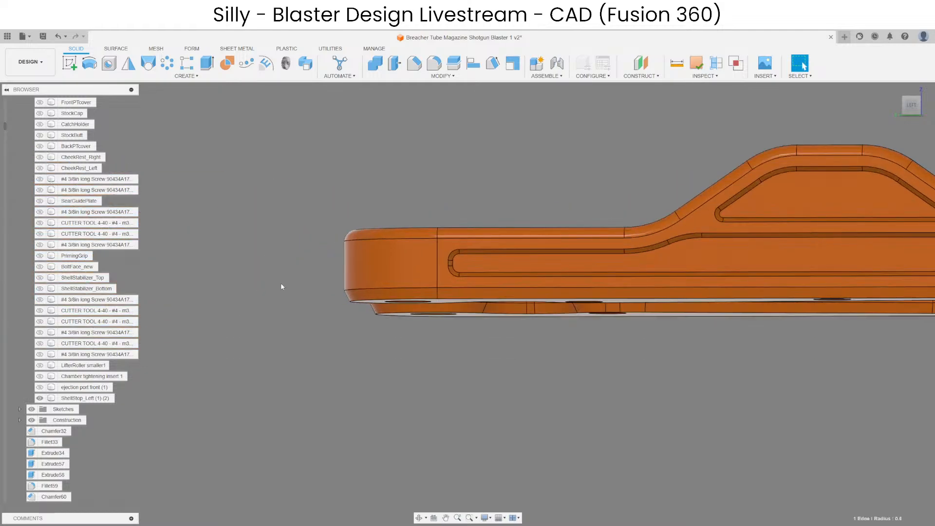
pyautogui.scroll(3, 438, 266)
pyautogui.scroll(-5, 312, 295)
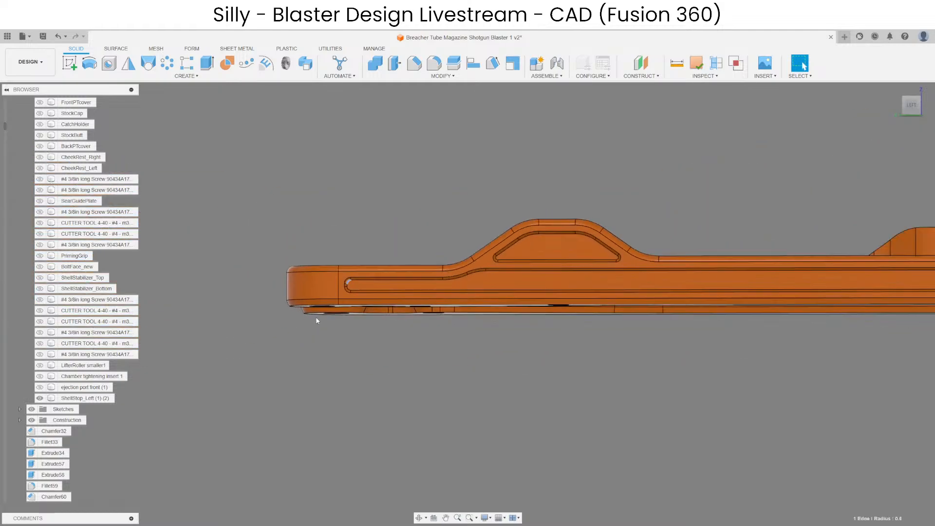
pyautogui.keyDown('shift'); pyautogui.moveTo(671, 357); pyautogui.dragTo(529, 353, button='middle'); pyautogui.keyUp('shift')
pyautogui.scroll(3, 311, 282)
pyautogui.scroll(5, 476, 296)
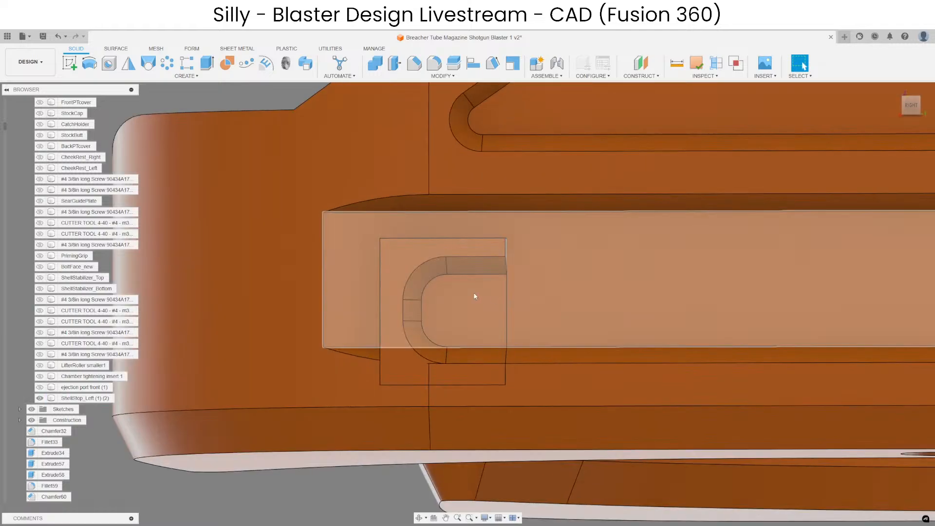
# Create a construction plane offset down from the slot-end block's upper face, through the middle of its rounded end.
pyautogui.keyDown('shift'); pyautogui.moveTo(476, 296); pyautogui.dragTo(475, 247, button='middle'); pyautogui.keyUp('shift')
pyautogui.click(474, 247)
pyautogui.click(641, 63)
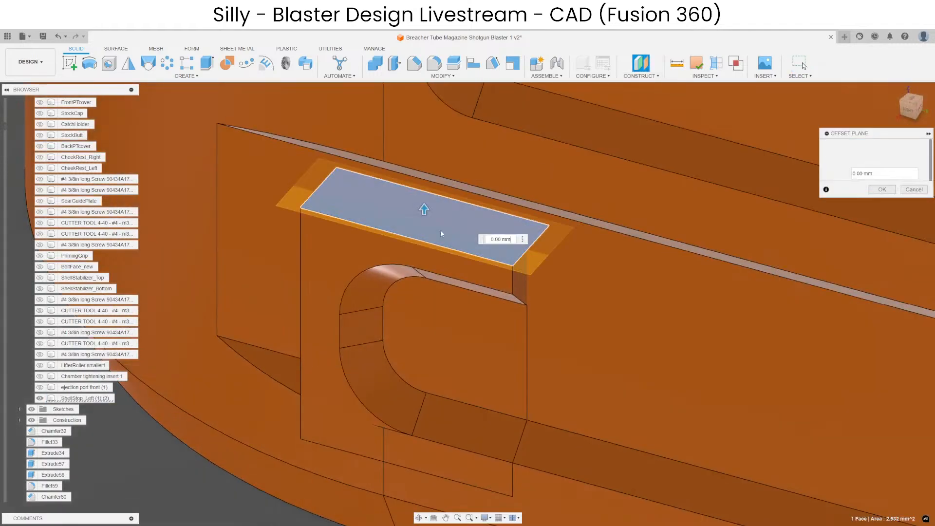
pyautogui.moveTo(428, 214); pyautogui.dragTo(423, 341)
pyautogui.press('Return')
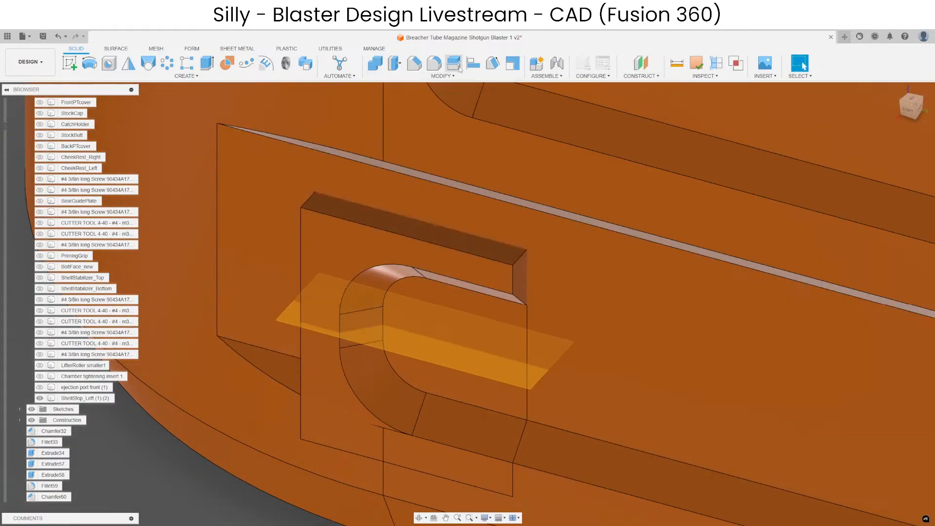
# Split the slot-end block into upper and lower halves along the new offset plane.
pyautogui.click(454, 63)
pyautogui.click(361, 255)
pyautogui.click(896, 159)
pyautogui.click(416, 342)
pyautogui.press('Return')
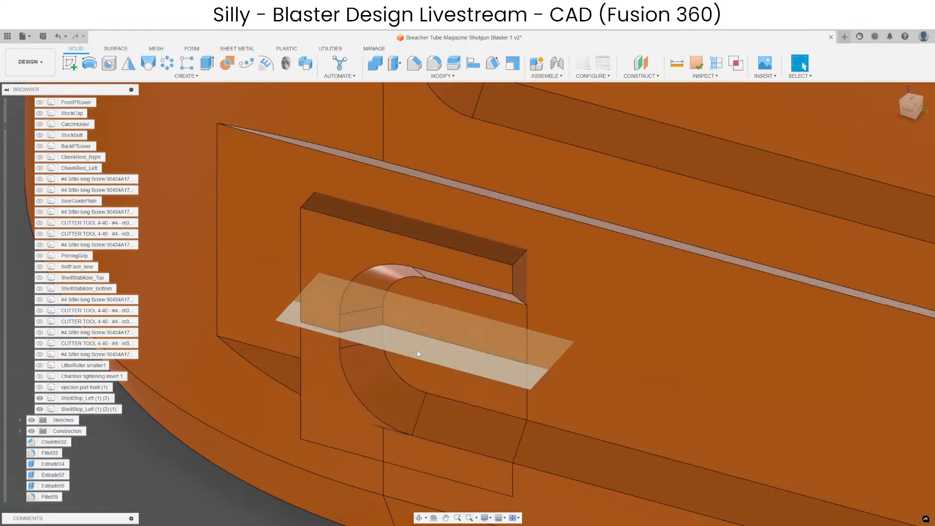
pyautogui.scroll(-3, 429, 352)
pyautogui.press('m')
pyautogui.click(435, 285)
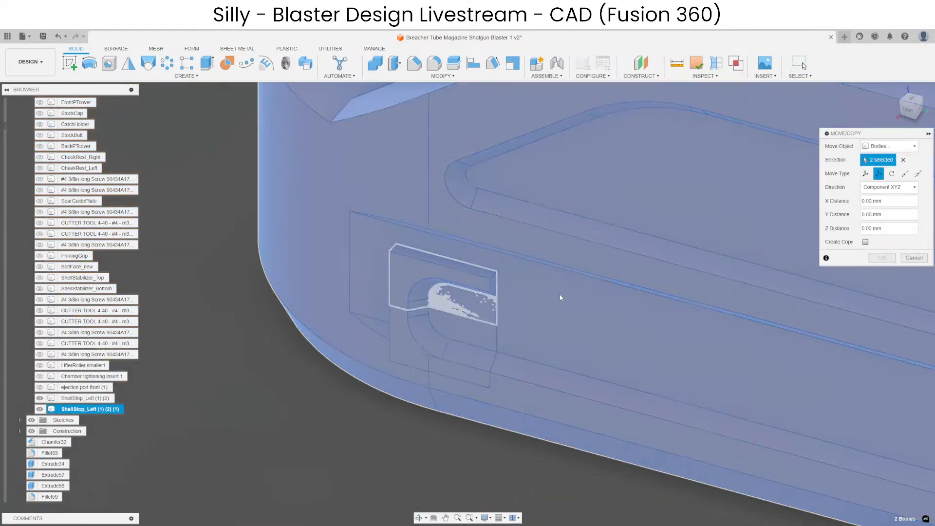
pyautogui.scroll(3, 438, 285)
pyautogui.moveTo(462, 271); pyautogui.dragTo(463, 219)
pyautogui.moveTo(456, 243)
pyautogui.keyDown('shift'); pyautogui.mouseDown(button='middle')
pyautogui.moveTo(453, 163)
pyautogui.moveTo(444, 234)
pyautogui.mouseUp(button='middle'); pyautogui.keyUp('shift')
pyautogui.press('Escape')
# Create an offset plane at the upper half's slot edge and measure from it to the long slot's upper edge.
pyautogui.scroll(3, 490, 251)
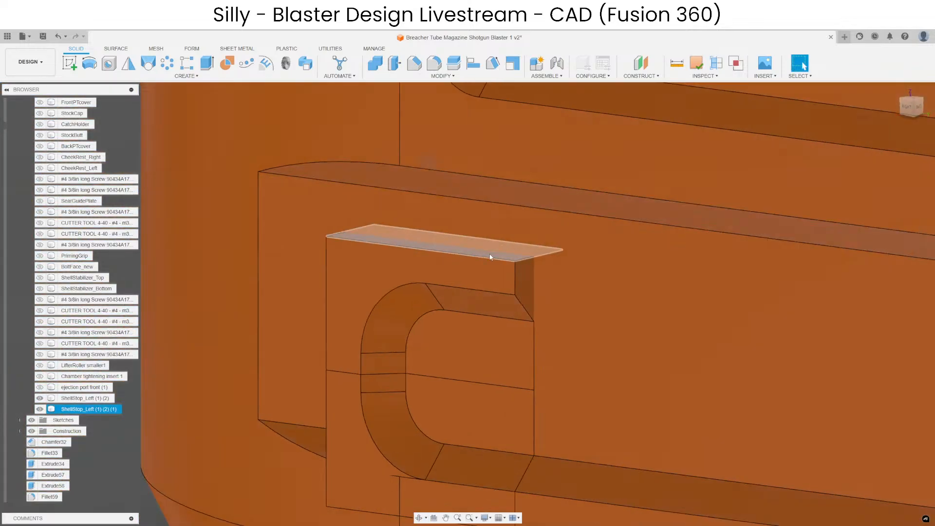
pyautogui.click(491, 252)
pyautogui.click(641, 64)
pyautogui.click(517, 300)
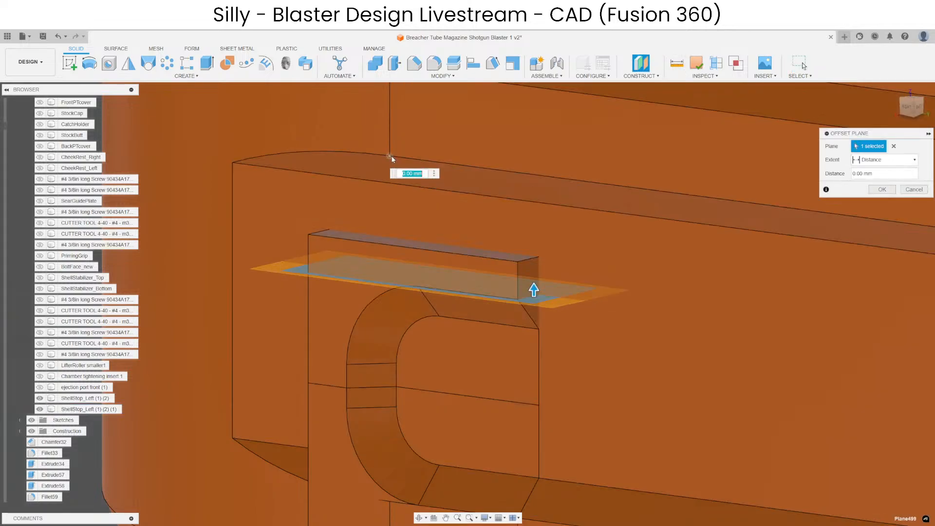
pyautogui.click(391, 160)
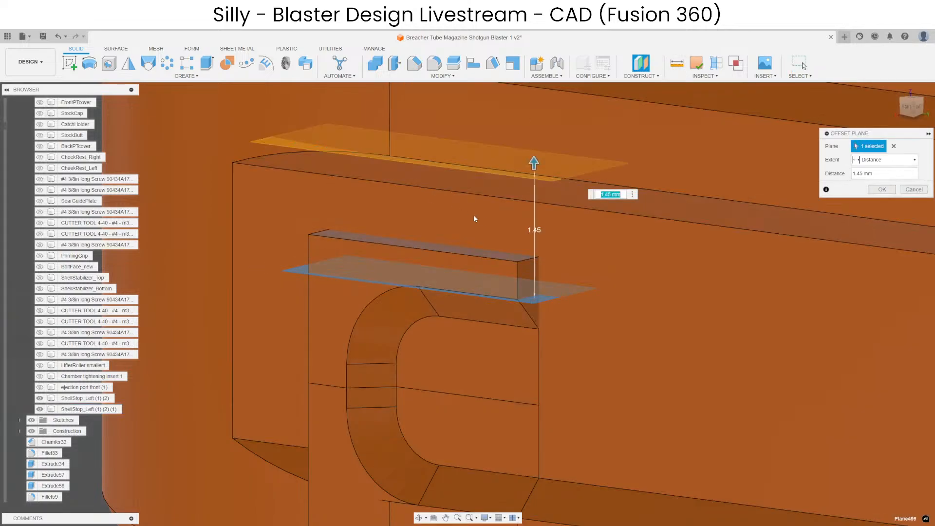
pyautogui.press('Escape')
# Move the block's upper half 1.45 mm along Z to line up with the long slot's upper edge.
pyautogui.press('m')
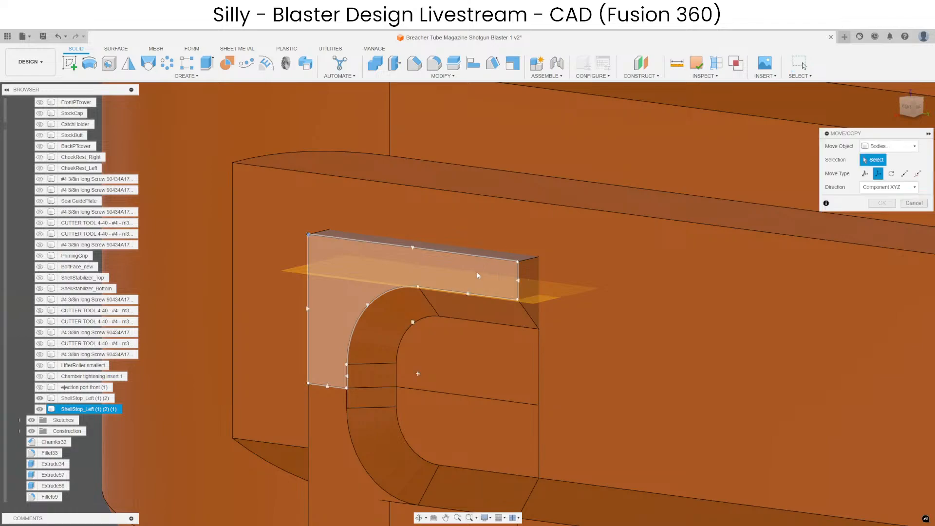
pyautogui.click(475, 271)
pyautogui.moveTo(411, 262); pyautogui.dragTo(522, 313)
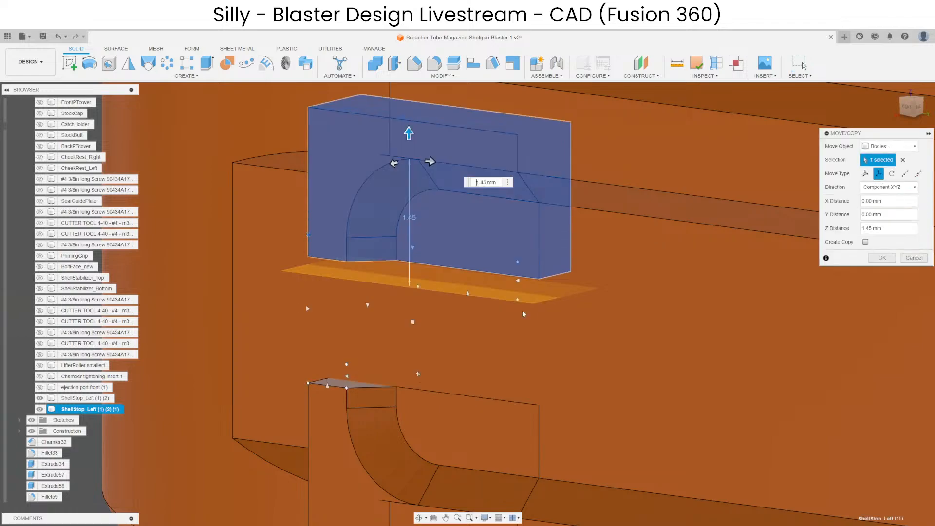
pyautogui.press('Return')
pyautogui.scroll(-5, 568, 294)
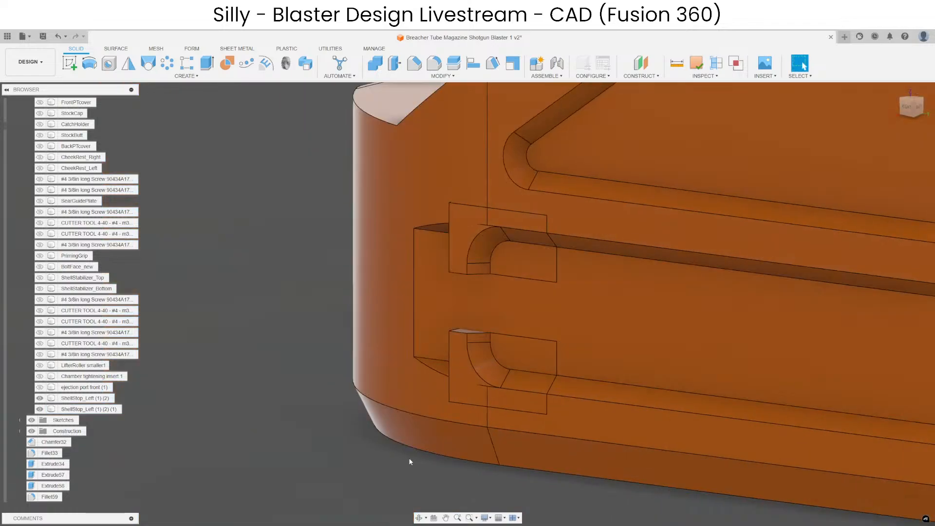
# Offset the facing surfaces of the block's two halves by about 0.90 mm to close the gap between them.
pyautogui.keyDown('shift'); pyautogui.moveTo(409, 461); pyautogui.dragTo(489, 450, button='middle'); pyautogui.keyUp('shift')
pyautogui.scroll(3, 501, 323)
pyautogui.click(501, 326)
pyautogui.scroll(-1, 454, 166)
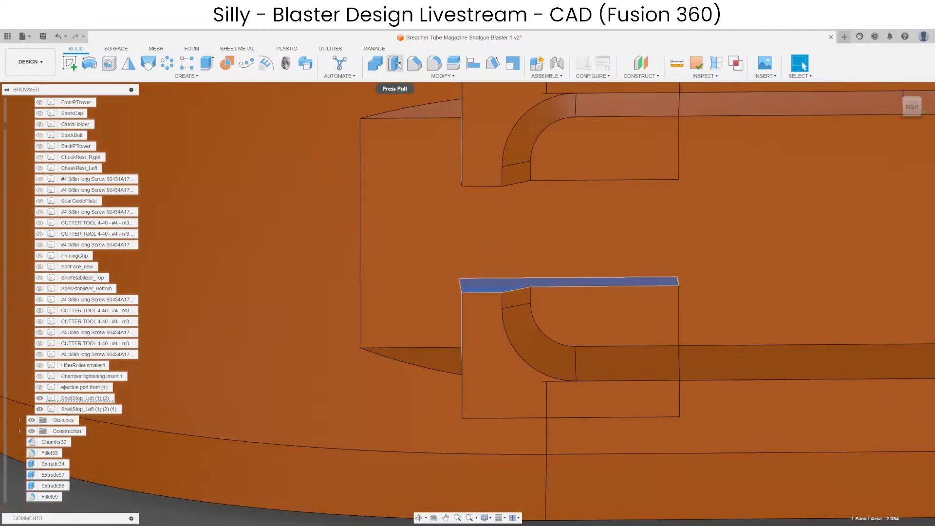
pyautogui.click(394, 63)
pyautogui.keyDown('shift'); pyautogui.moveTo(478, 243); pyautogui.dragTo(486, 186, button='middle'); pyautogui.keyUp('shift')
pyautogui.scroll(3, 487, 186)
pyautogui.click(487, 186)
pyautogui.moveTo(488, 190); pyautogui.dragTo(488, 278)
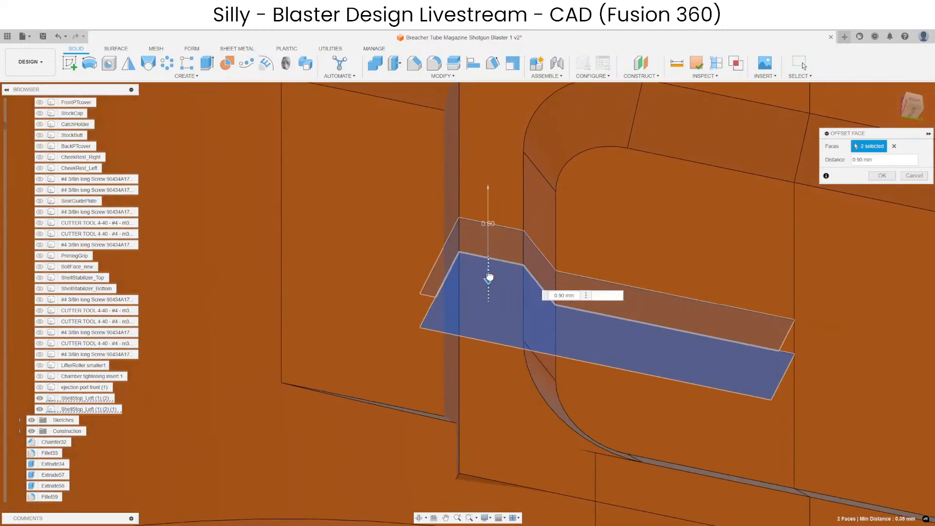
pyautogui.press('Return')
# Combine the upper and lower halves of the slot-end block into one body with a join operation.
pyautogui.scroll(-3, 424, 172)
pyautogui.click(375, 63)
pyautogui.click(467, 179)
pyautogui.click(411, 256)
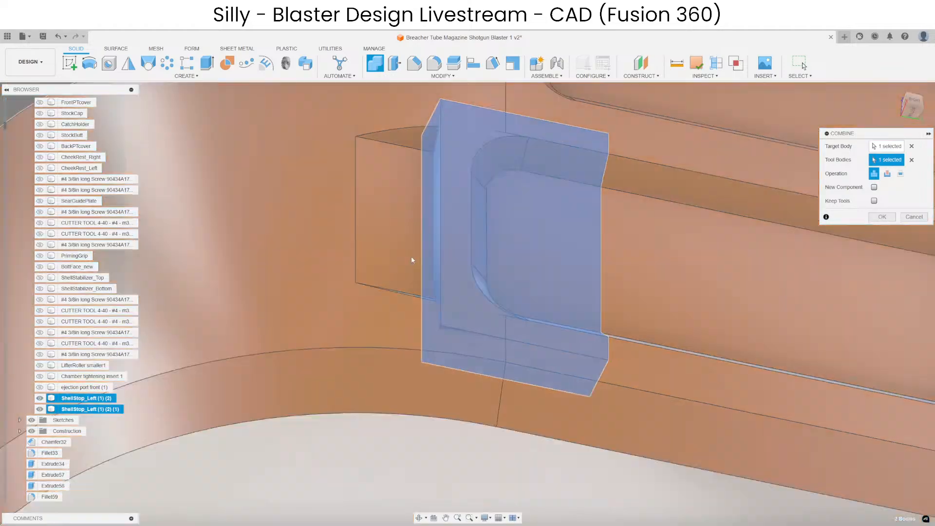
pyautogui.press('Return')
# Move the combined slot-end block 1.10 mm along Y, inward from the long slot's end.
pyautogui.scroll(-5, 418, 258)
pyautogui.press('m')
pyautogui.click(428, 265)
pyautogui.scroll(5, 434, 258)
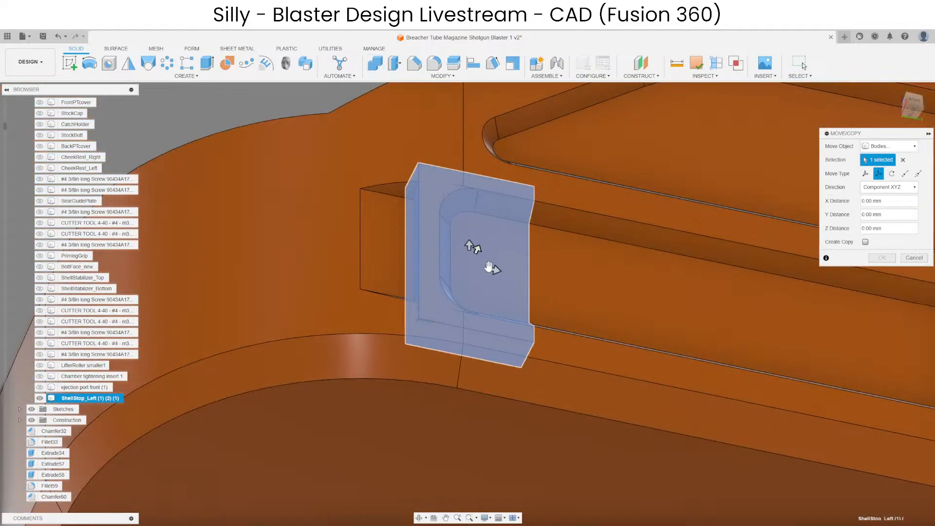
pyautogui.moveTo(482, 264); pyautogui.dragTo(543, 278)
pyautogui.keyDown('shift'); pyautogui.moveTo(543, 277); pyautogui.dragTo(512, 216, button='middle'); pyautogui.keyUp('shift')
pyautogui.scroll(5, 465, 197)
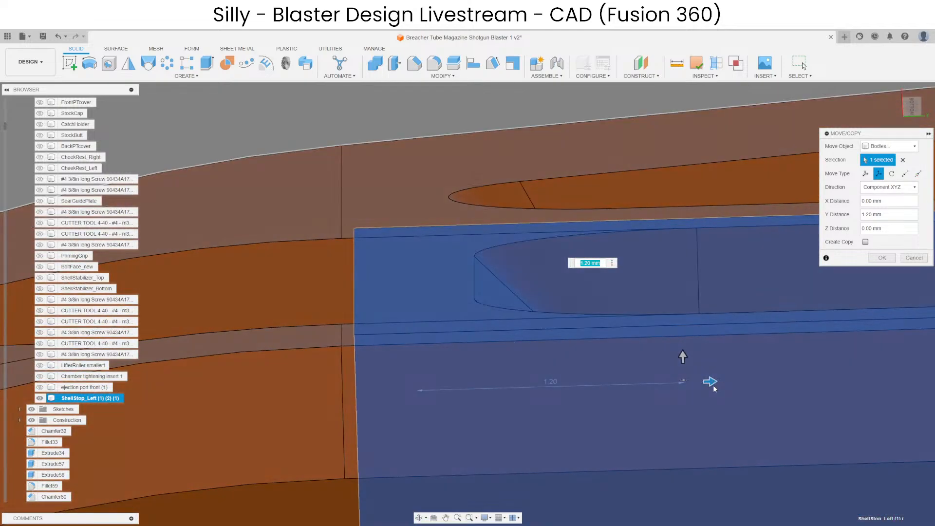
pyautogui.moveTo(711, 382); pyautogui.dragTo(683, 378)
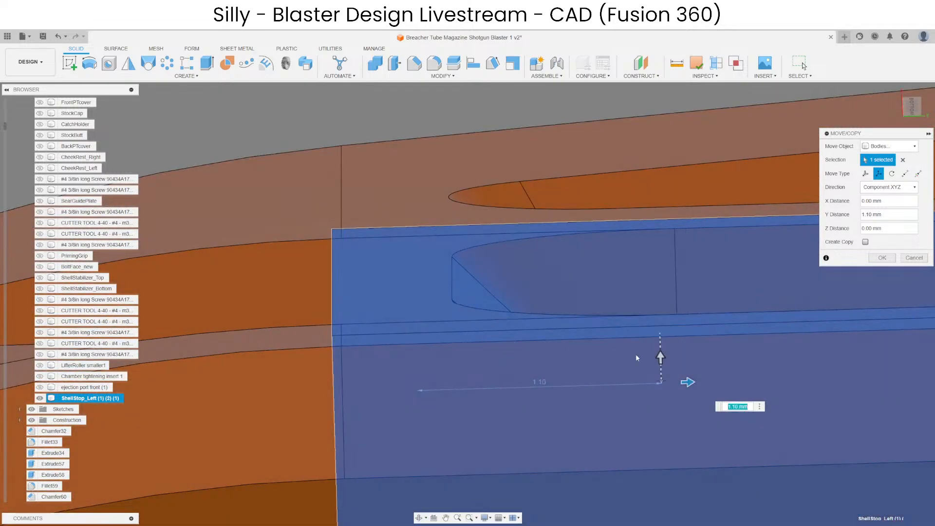
pyautogui.press('Return')
pyautogui.scroll(-5, 448, 234)
pyautogui.keyDown('shift'); pyautogui.moveTo(417, 208); pyautogui.dragTo(461, 340, button='middle'); pyautogui.keyUp('shift')
pyautogui.click(412, 293)
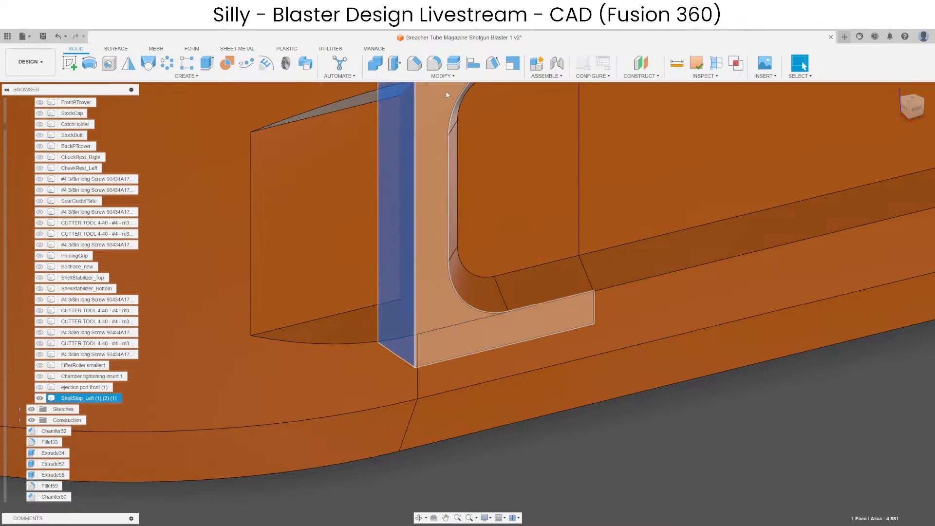
pyautogui.press('q')
pyautogui.scroll(2, 415, 320)
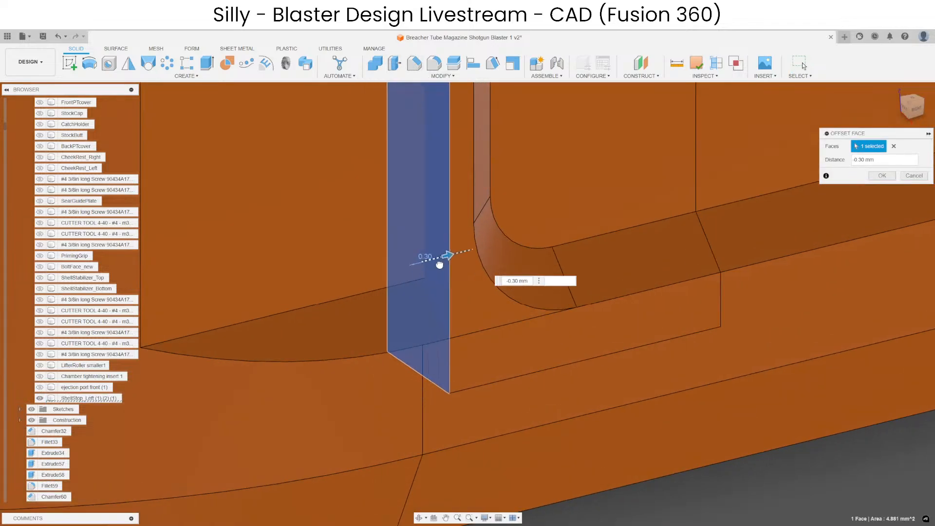
pyautogui.press('Escape')
pyautogui.scroll(-3, 426, 374)
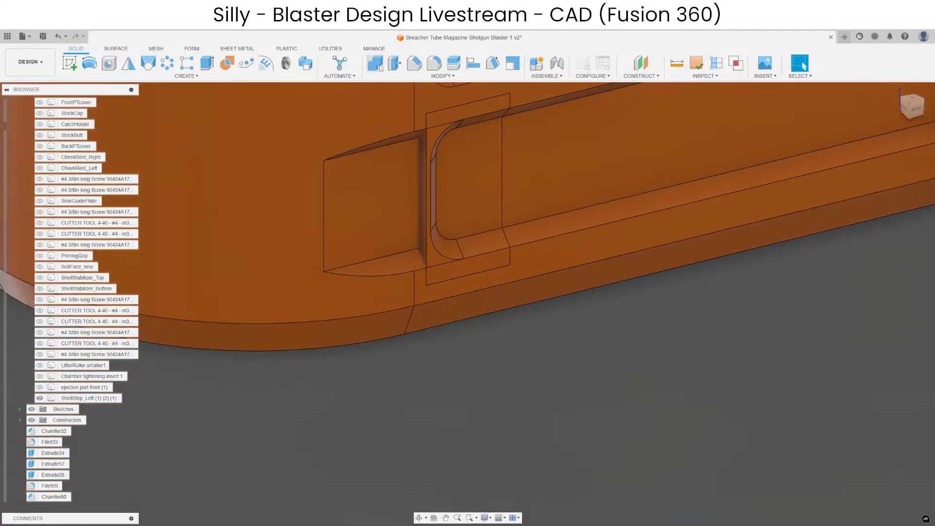
# Combine the slot-end block with the shell stop so the long slot gets its rounded end.
pyautogui.click(374, 48)
pyautogui.click(75, 48)
pyautogui.click(395, 63)
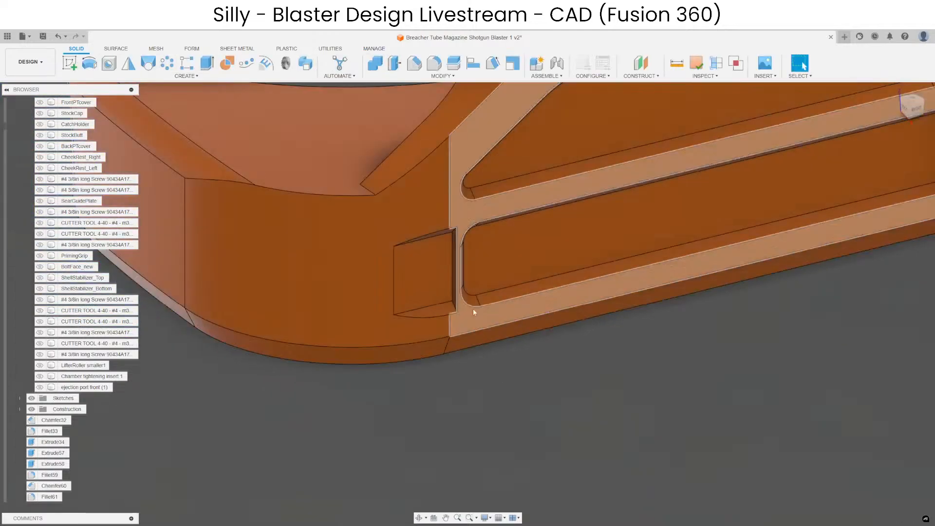
pyautogui.scroll(3, 442, 287)
# Delete the faces of the leftover square pocket beyond the slot's new rounded end.
pyautogui.click(442, 289)
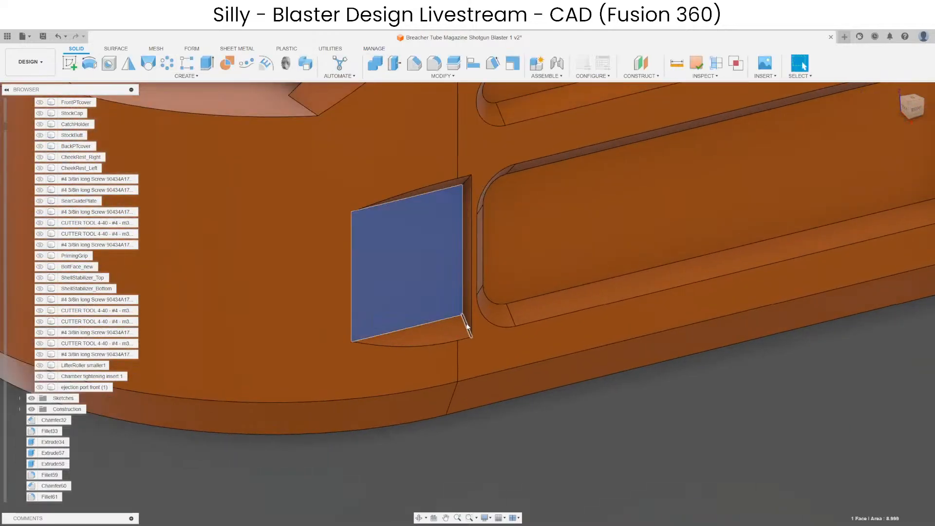
pyautogui.scroll(3, 465, 322)
pyautogui.keyDown('ctrl'); pyautogui.click(462, 322); pyautogui.keyUp('ctrl')
pyautogui.keyDown('ctrl'); pyautogui.click(467, 311); pyautogui.keyUp('ctrl')
pyautogui.scroll(-3, 467, 314)
pyautogui.moveTo(425, 325)
pyautogui.keyDown('shift'); pyautogui.mouseDown(button='middle')
pyautogui.moveTo(440, 236)
pyautogui.moveTo(437, 337)
pyautogui.mouseUp(button='middle'); pyautogui.keyUp('shift')
pyautogui.press('Delete')
pyautogui.scroll(-3, 423, 254)
pyautogui.scroll(-5, 423, 353)
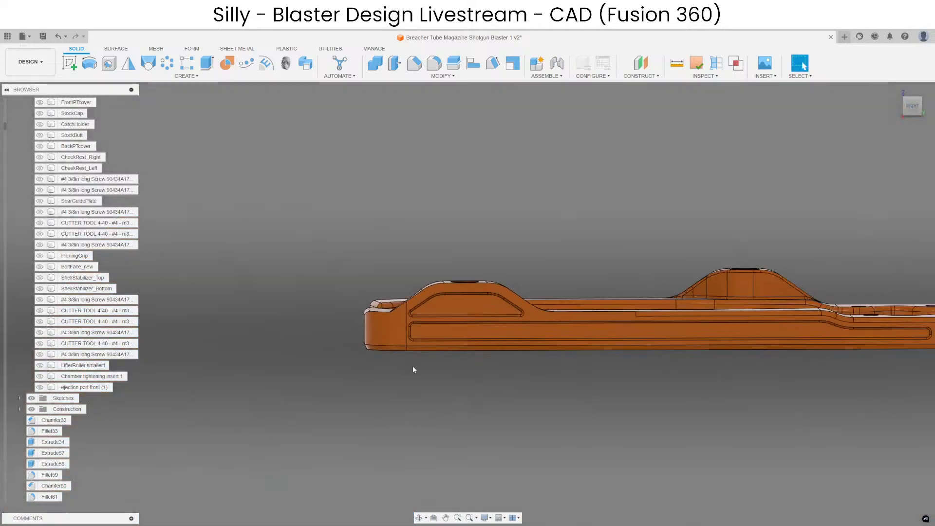
# Undo the pocket face deletion and the combine on the shell stop.
pyautogui.keyDown('shift'); pyautogui.moveTo(413, 369); pyautogui.dragTo(604, 407, button='middle'); pyautogui.keyUp('shift')
pyautogui.scroll(8, 434, 373)
pyautogui.hotkey('ctrl', 'z')
pyautogui.hotkey('ctrl', 'z')
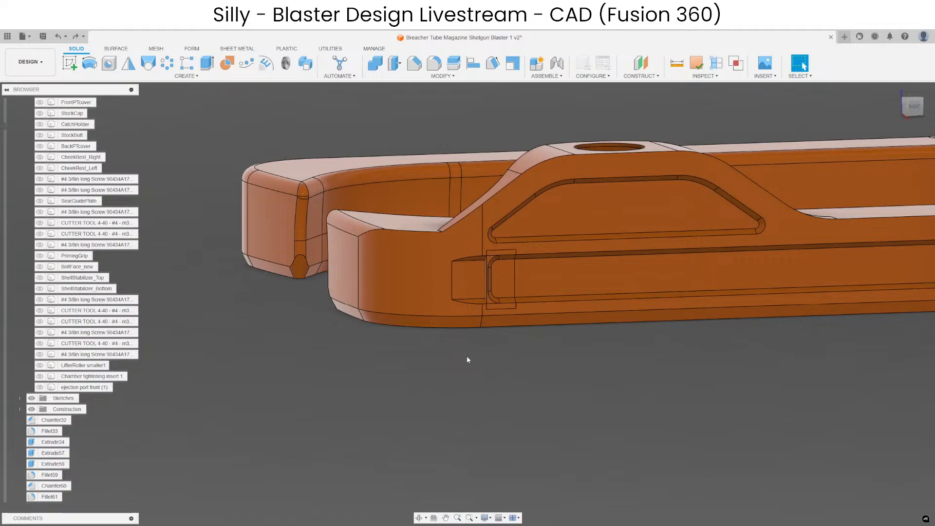
pyautogui.scroll(-3, 466, 355)
pyautogui.press('m')
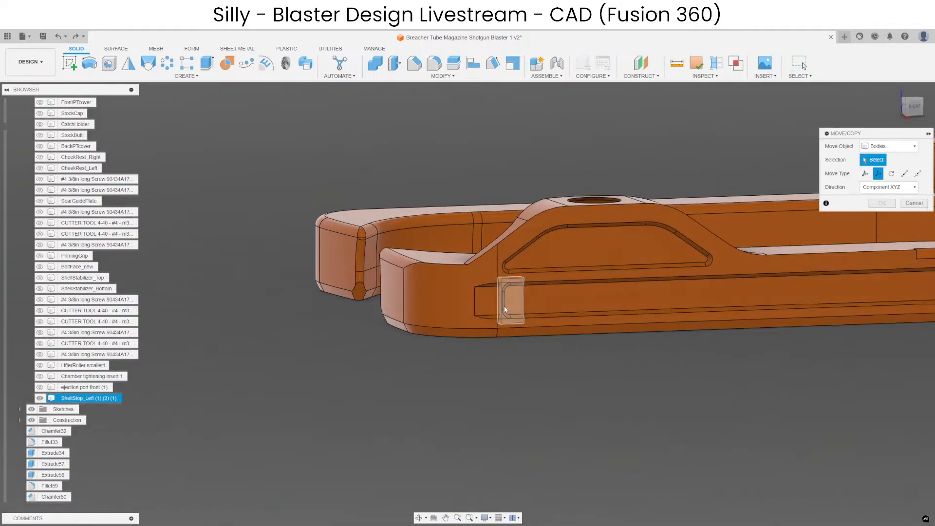
pyautogui.click(505, 309)
pyautogui.keyDown('shift'); pyautogui.moveTo(507, 317); pyautogui.dragTo(641, 362, button='middle'); pyautogui.keyUp('shift')
pyautogui.scroll(-4, 638, 346)
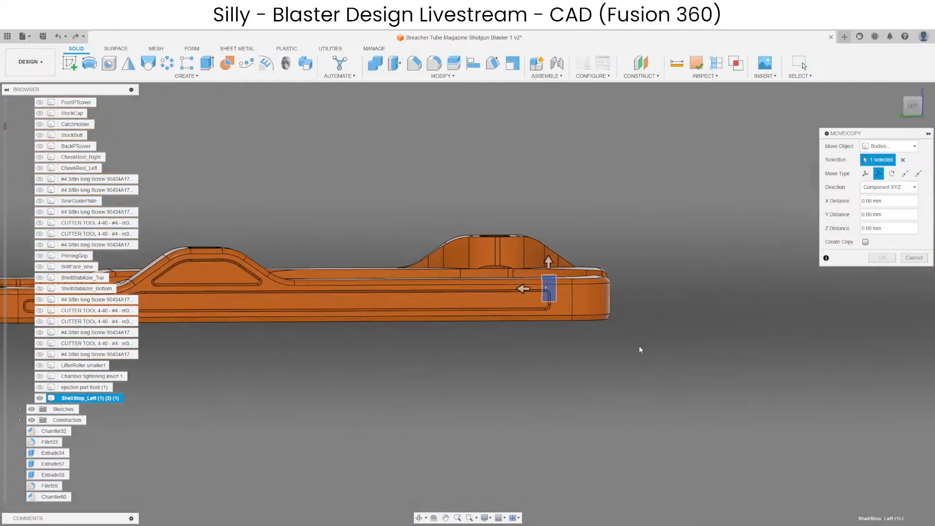
pyautogui.scroll(-2, 643, 331)
pyautogui.scroll(7, 605, 322)
pyautogui.keyDown('shift'); pyautogui.moveTo(591, 363); pyautogui.dragTo(434, 369, button='middle'); pyautogui.keyUp('shift')
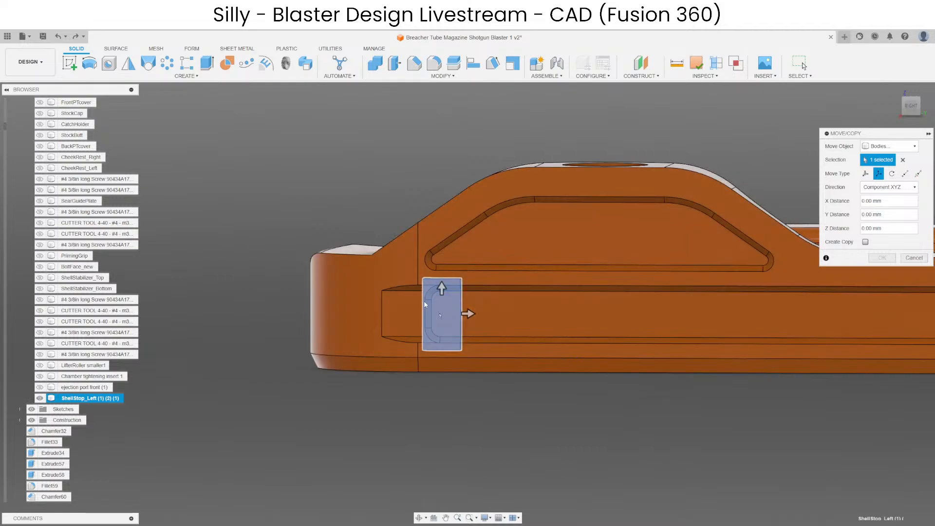
pyautogui.moveTo(426, 304)
pyautogui.keyDown('shift'); pyautogui.mouseDown(button='middle')
pyautogui.moveTo(444, 325)
pyautogui.moveTo(429, 300)
pyautogui.mouseUp(button='middle'); pyautogui.keyUp('shift')
pyautogui.scroll(-6, 542, 212)
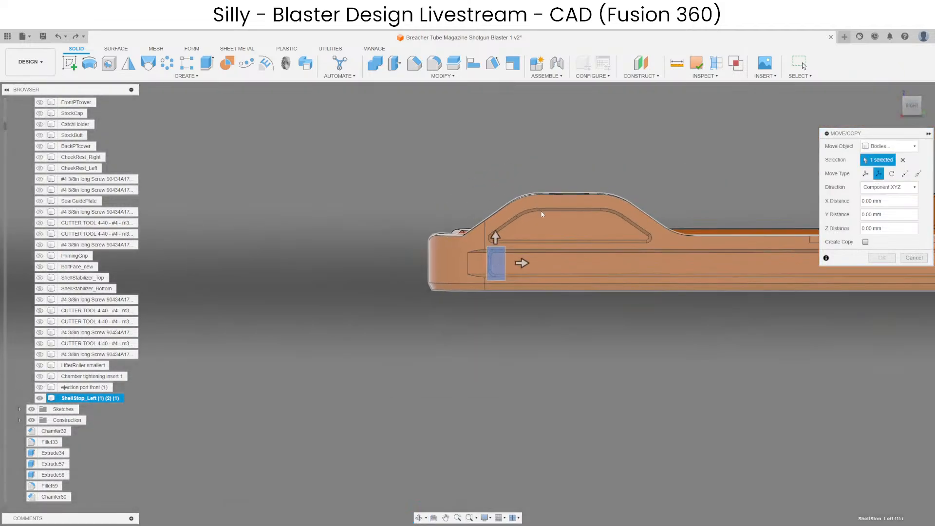
pyautogui.press('Escape')
# Redo the combine and the pocket face deletion on the shell stop.
pyautogui.scroll(4, 499, 211)
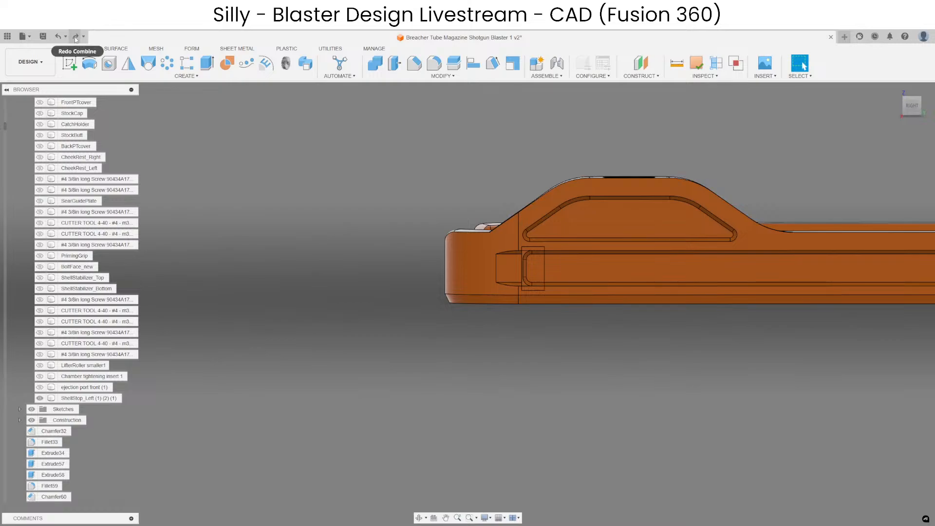
pyautogui.click(76, 36)
pyautogui.scroll(-4, 493, 331)
# Examine both shell stops from several sides, checking the slot ends, hooked ends and screw bosses.
pyautogui.moveTo(493, 332)
pyautogui.keyDown('shift'); pyautogui.mouseDown(button='middle')
pyautogui.moveTo(476, 353)
pyautogui.moveTo(509, 316)
pyautogui.moveTo(505, 323)
pyautogui.mouseUp(button='middle'); pyautogui.keyUp('shift')
pyautogui.scroll(4, 495, 329)
pyautogui.moveTo(506, 324); pyautogui.dragTo(550, 343, button='middle')
pyautogui.scroll(-2, 384, 332)
pyautogui.keyDown('shift'); pyautogui.moveTo(538, 378); pyautogui.dragTo(493, 372, button='middle'); pyautogui.keyUp('shift')
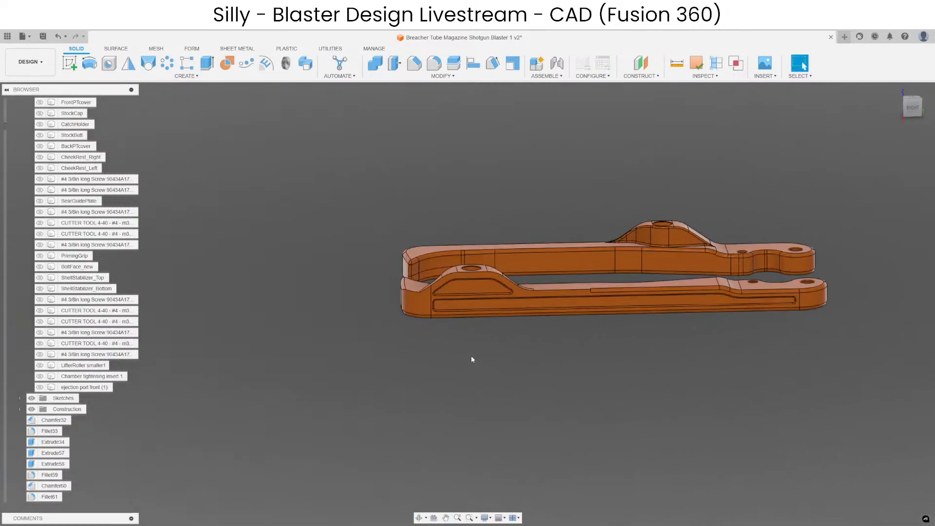
pyautogui.scroll(5, 466, 341)
pyautogui.keyDown('shift'); pyautogui.moveTo(386, 376); pyautogui.dragTo(631, 291, button='middle'); pyautogui.keyUp('shift')
pyautogui.click(493, 355)
pyautogui.scroll(-3, 493, 355)
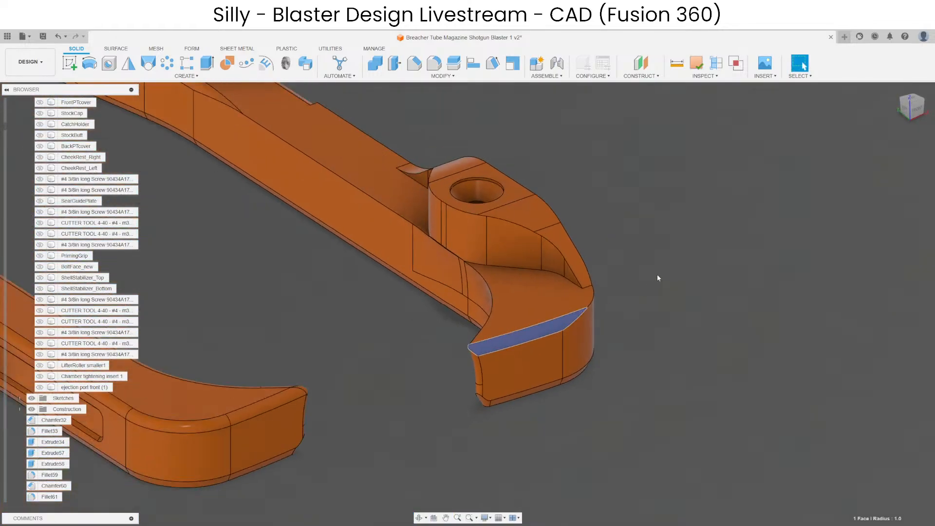
pyautogui.click(658, 277)
pyautogui.keyDown('shift'); pyautogui.moveTo(498, 370); pyautogui.dragTo(596, 244, button='middle'); pyautogui.keyUp('shift')
pyautogui.scroll(-4, 596, 242)
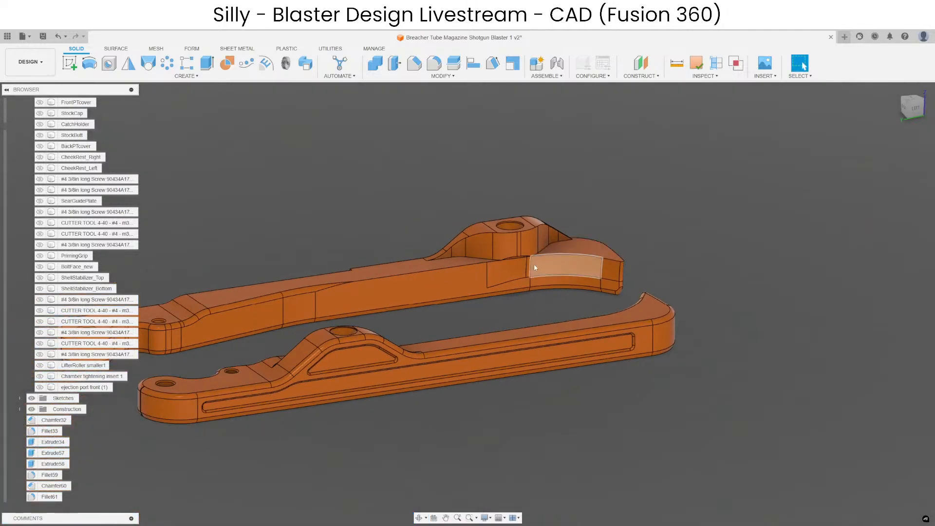
pyautogui.scroll(2, 339, 283)
pyautogui.scroll(2, 340, 285)
pyautogui.scroll(-3, 448, 221)
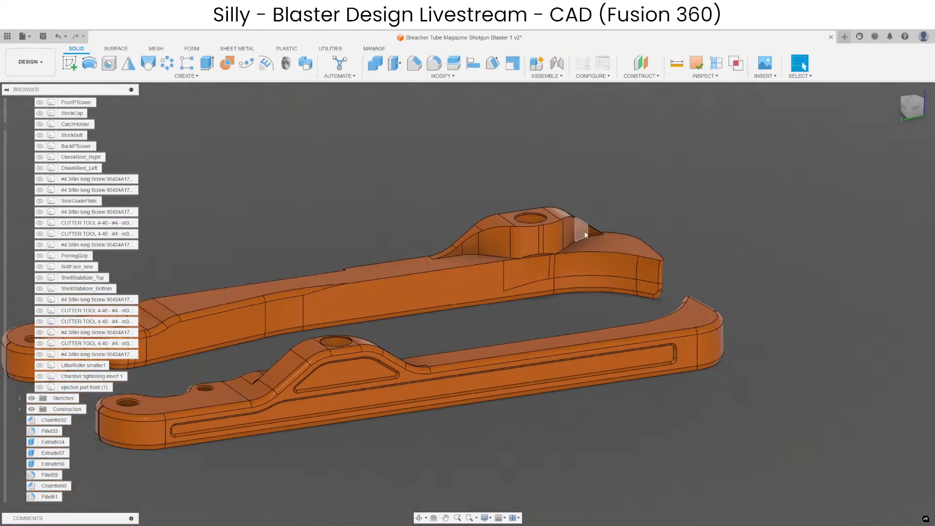
pyautogui.scroll(4, 463, 272)
pyautogui.moveTo(462, 271)
pyautogui.keyDown('shift'); pyautogui.mouseDown(button='middle')
pyautogui.moveTo(416, 281)
pyautogui.moveTo(444, 290)
pyautogui.moveTo(453, 271)
pyautogui.mouseUp(button='middle'); pyautogui.keyUp('shift')
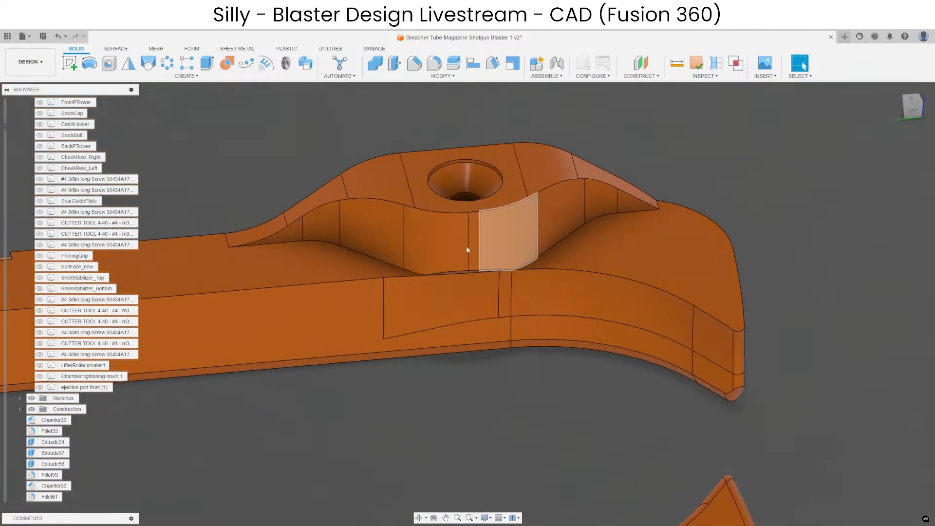
pyautogui.keyDown('shift'); pyautogui.moveTo(416, 245); pyautogui.dragTo(468, 241, button='middle'); pyautogui.keyUp('shift')
pyautogui.scroll(-10, 470, 253)
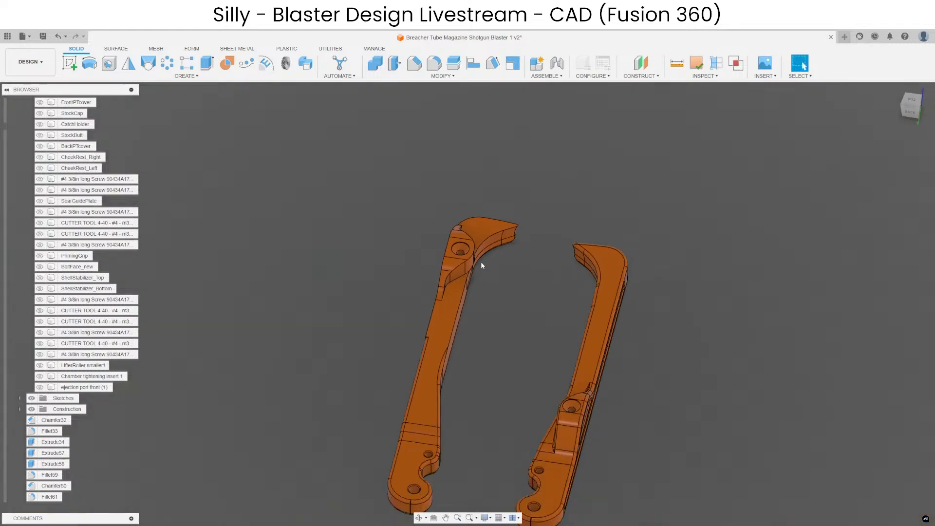
# Show all bodies of the blaster assembly again.
pyautogui.keyDown('shift'); pyautogui.moveTo(501, 229); pyautogui.dragTo(526, 266, button='middle'); pyautogui.keyUp('shift')
pyautogui.scroll(-4, 545, 194)
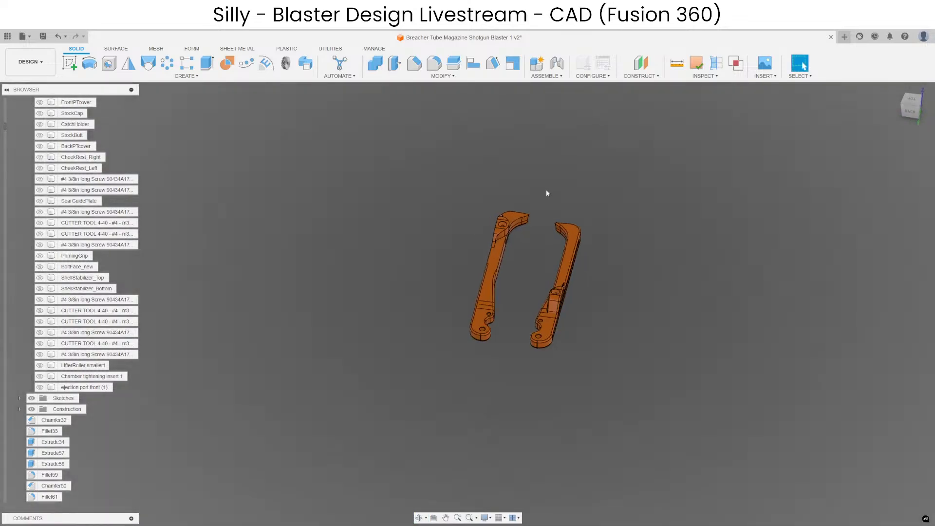
pyautogui.rightClick(545, 190)
pyautogui.click(532, 321)
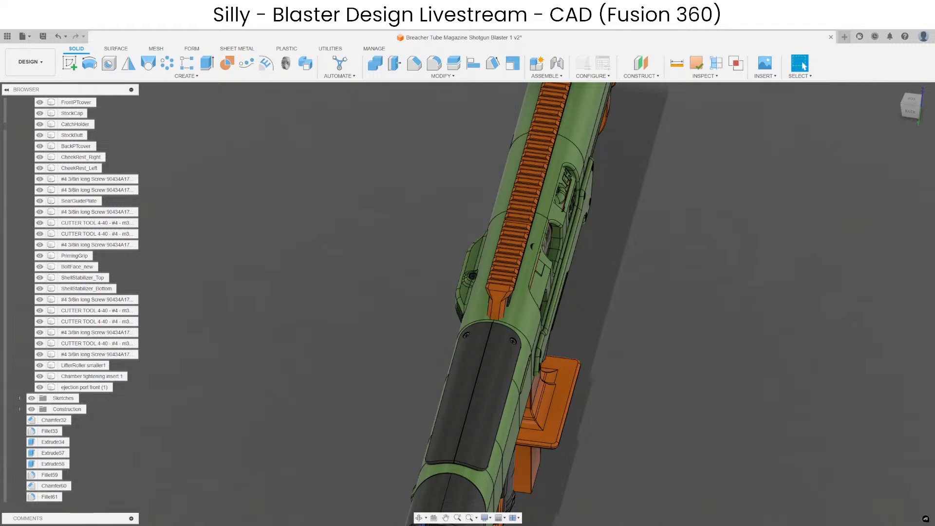
# Switch to Discord and read the next-prototype change list in the breacher-tube-mag-pump-action-shotgun channel.
pyautogui.moveTo(934, 104); pyautogui.dragTo(611, 84)
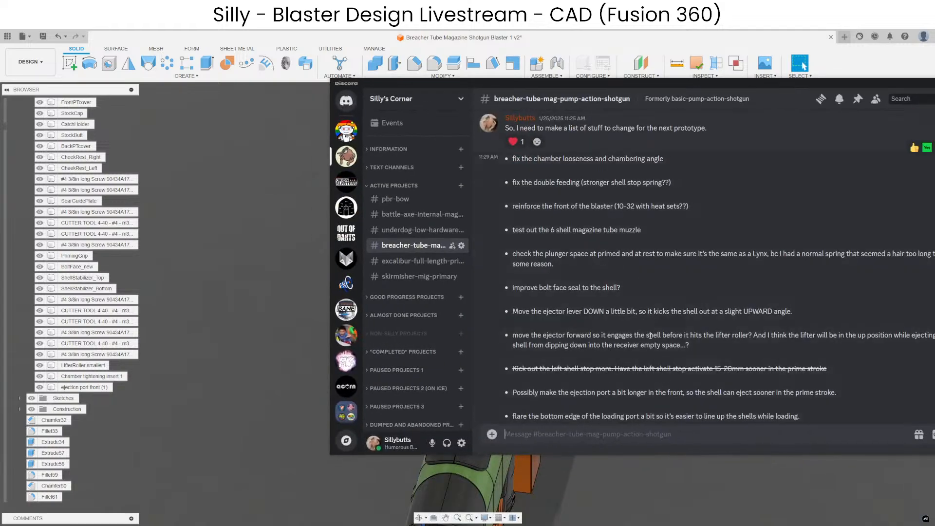
pyautogui.moveTo(634, 82); pyautogui.dragTo(934, 85)
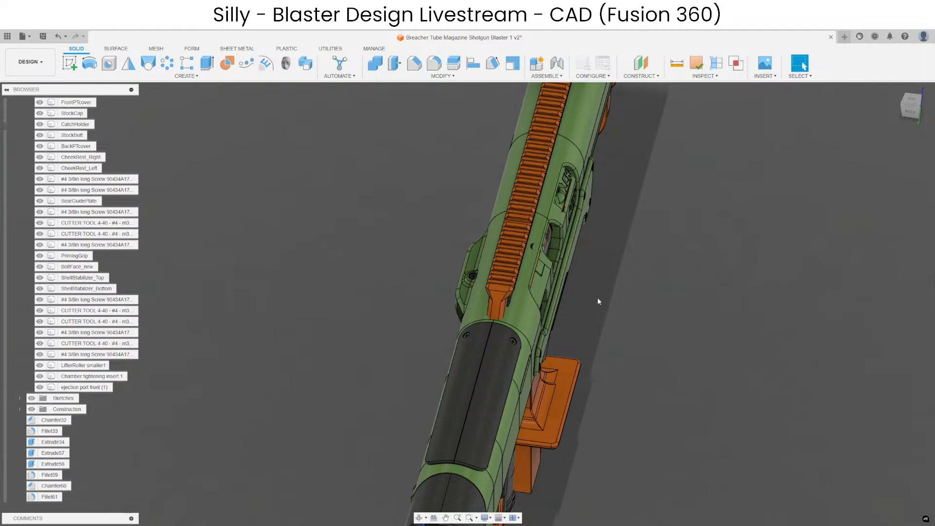
# Select the components stored in the All components selection set and hide them.
pyautogui.keyDown('shift'); pyautogui.moveTo(667, 209); pyautogui.dragTo(583, 288, button='middle'); pyautogui.keyUp('shift')
pyautogui.scroll(-5, 615, 344)
pyautogui.scroll(10, 28, 138)
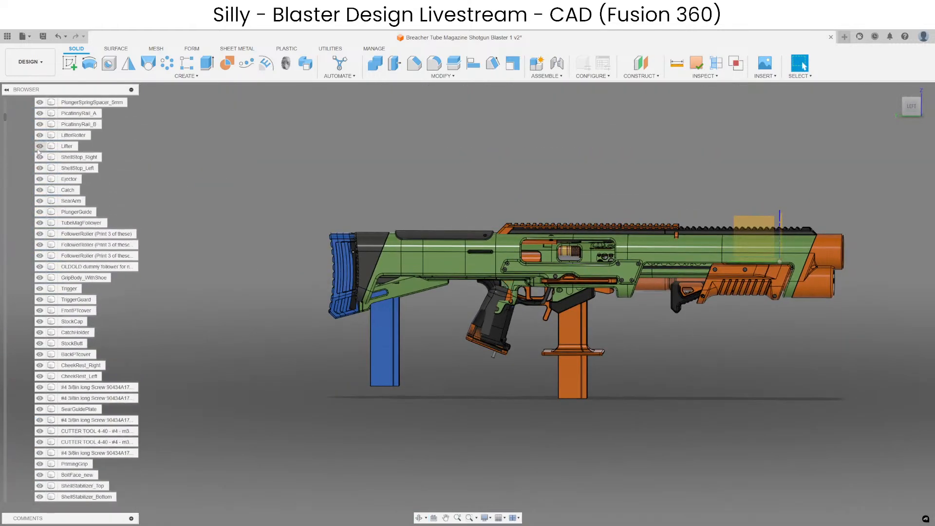
pyautogui.scroll(5, 6, 108)
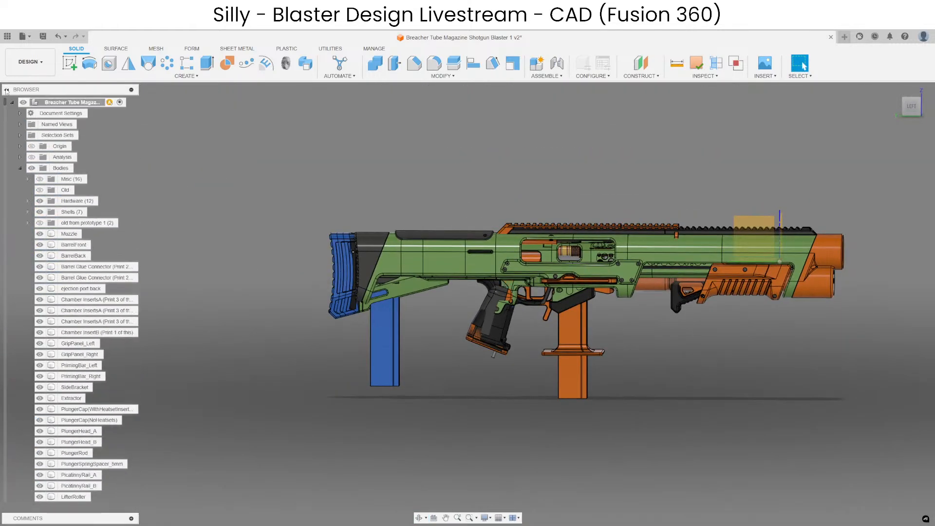
pyautogui.click(19, 136)
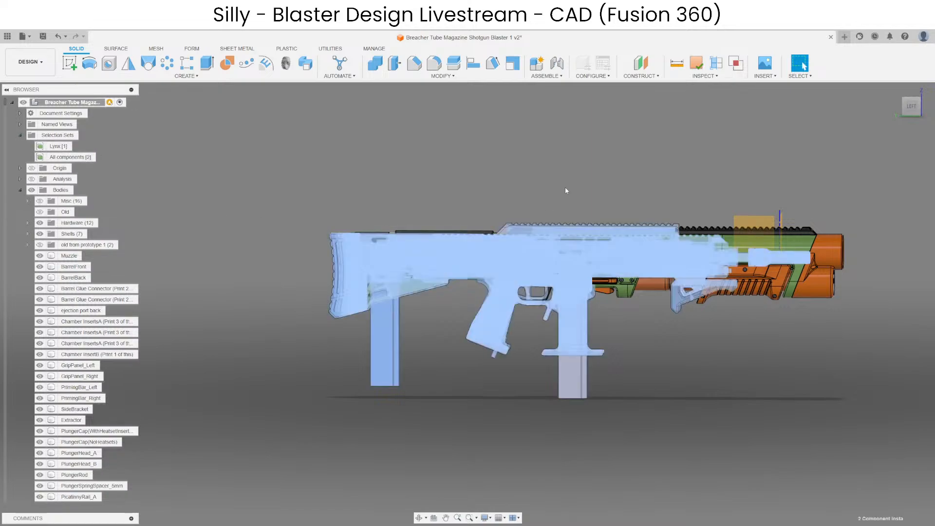
pyautogui.press('v')
pyautogui.scroll(4, 558, 288)
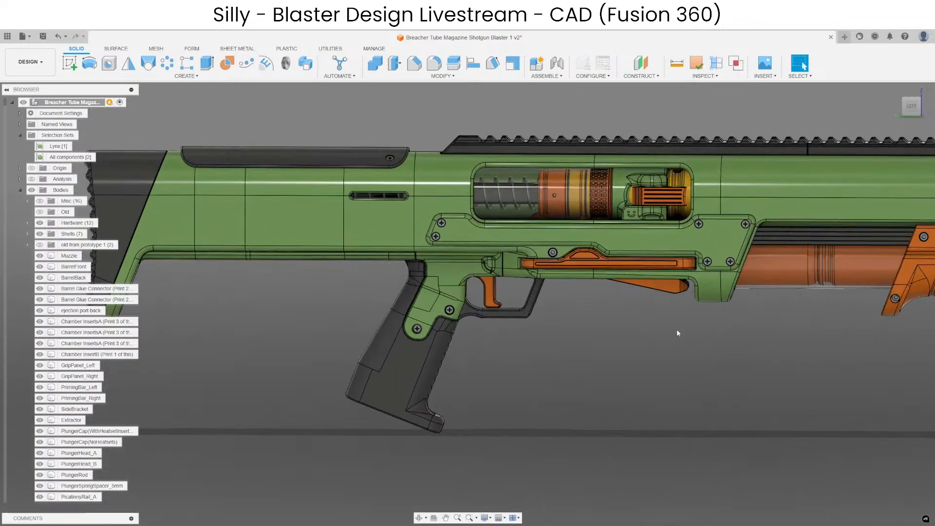
# Isolate the Extractor body located in the ejection port.
pyautogui.scroll(-4, 676, 328)
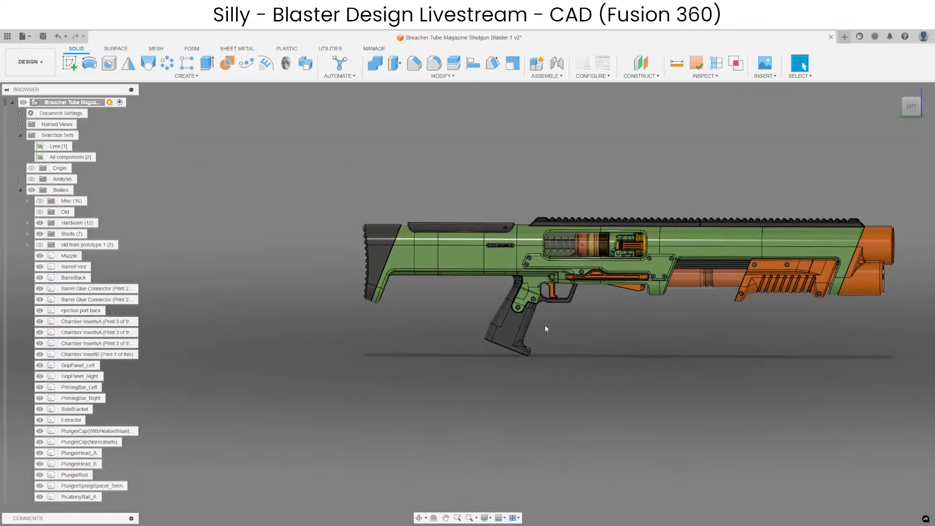
pyautogui.scroll(5, 539, 348)
pyautogui.keyDown('shift'); pyautogui.moveTo(608, 346); pyautogui.dragTo(659, 340, button='middle'); pyautogui.keyUp('shift')
pyautogui.scroll(-4, 551, 411)
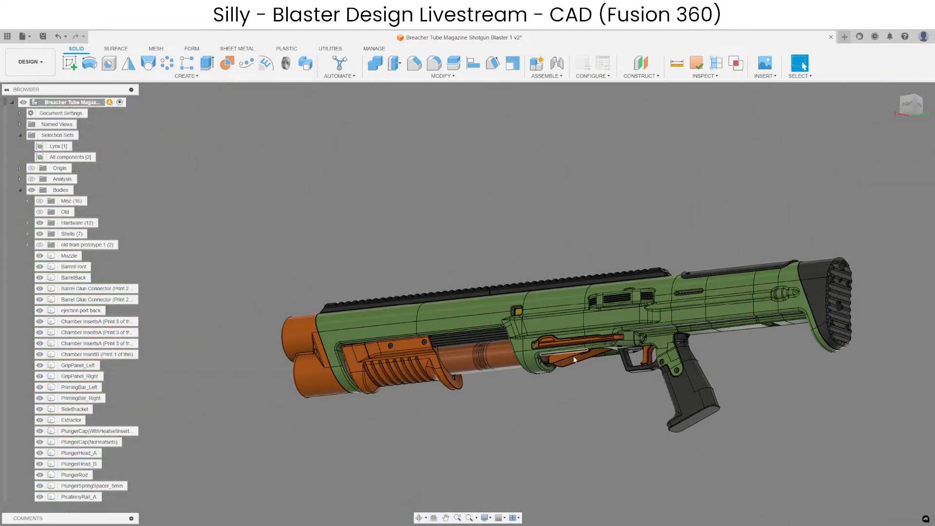
pyautogui.scroll(5, 573, 356)
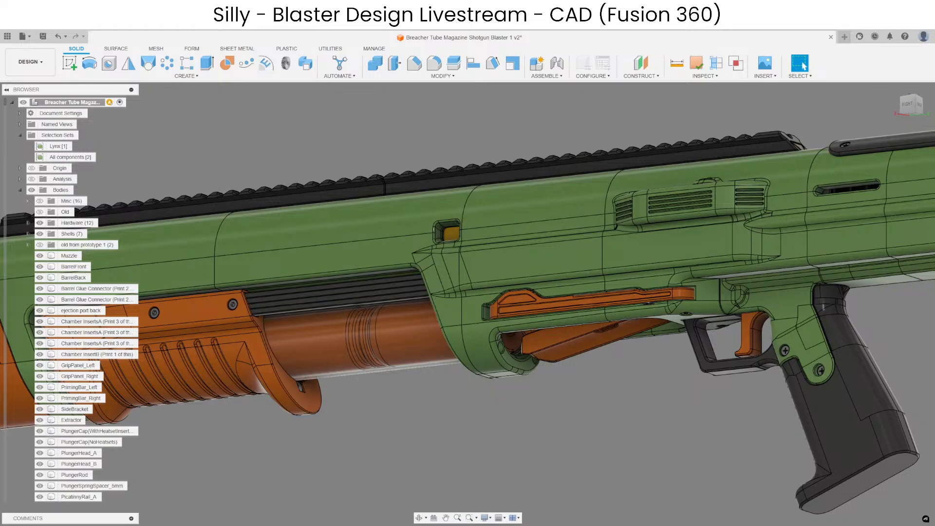
pyautogui.keyDown('shift'); pyautogui.moveTo(498, 351); pyautogui.dragTo(482, 396, button='middle'); pyautogui.keyUp('shift')
pyautogui.scroll(3, 516, 244)
pyautogui.click(519, 251)
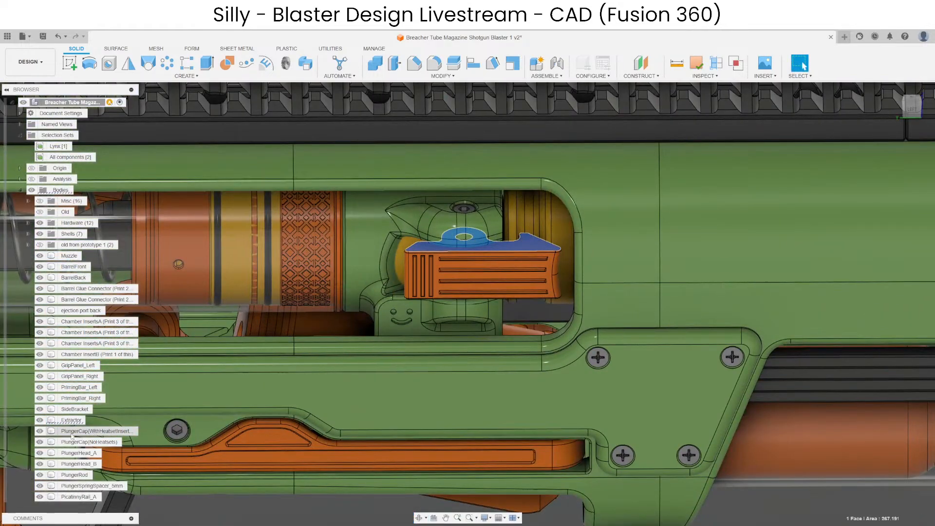
pyautogui.rightClick(71, 420)
pyautogui.click(182, 393)
pyautogui.scroll(5, 517, 234)
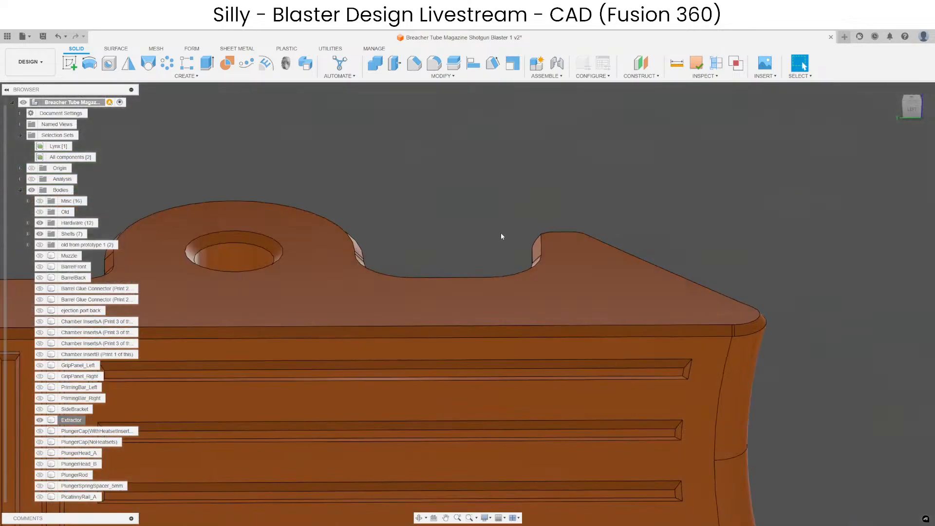
# Create an offset construction plane from the narrow face on the recess side of the extractor's claw.
pyautogui.keyDown('shift'); pyautogui.moveTo(501, 234); pyautogui.dragTo(715, 232, button='middle'); pyautogui.keyUp('shift')
pyautogui.scroll(-3, 715, 233)
pyautogui.scroll(5, 439, 287)
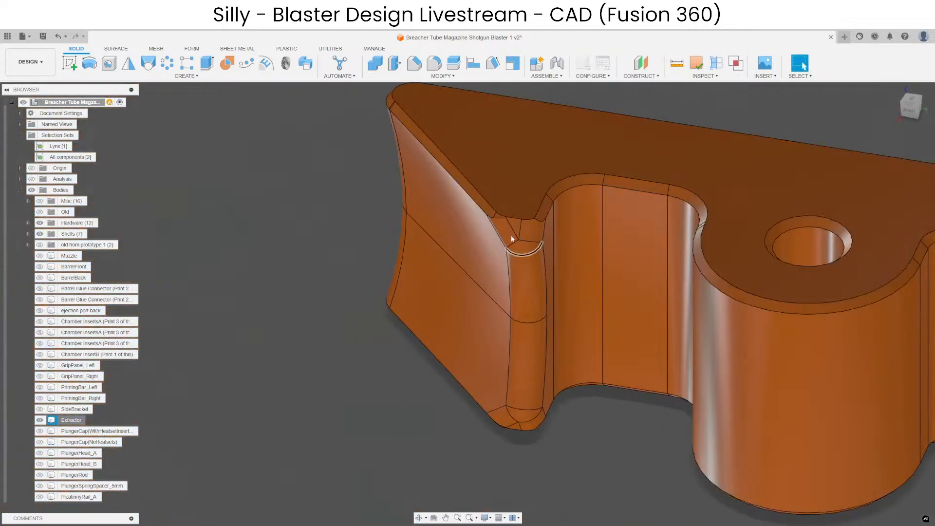
pyautogui.click(547, 240)
pyautogui.click(641, 63)
pyautogui.moveTo(556, 312); pyautogui.dragTo(632, 324)
pyautogui.press('Return')
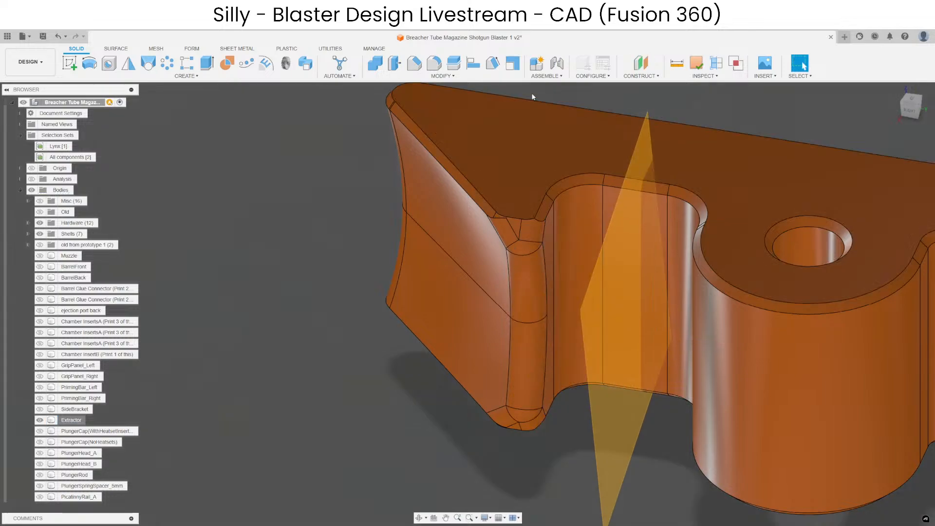
# Split the Extractor body in two with the construction plane through its recess.
pyautogui.click(454, 63)
pyautogui.click(598, 221)
pyautogui.click(598, 336)
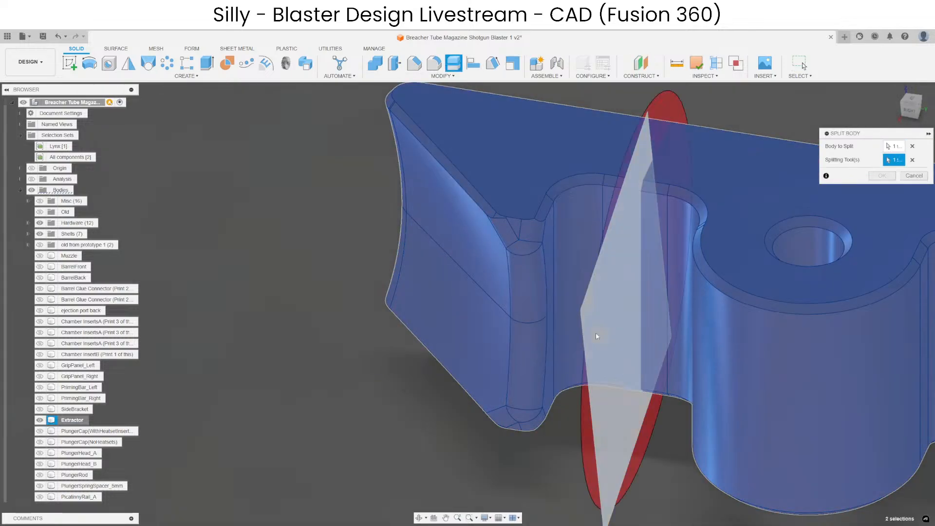
pyautogui.press('Return')
# Move the split-off claw piece about 0.5 mm away from the rest of the extractor.
pyautogui.press('m')
pyautogui.click(568, 287)
pyautogui.scroll(5, 568, 285)
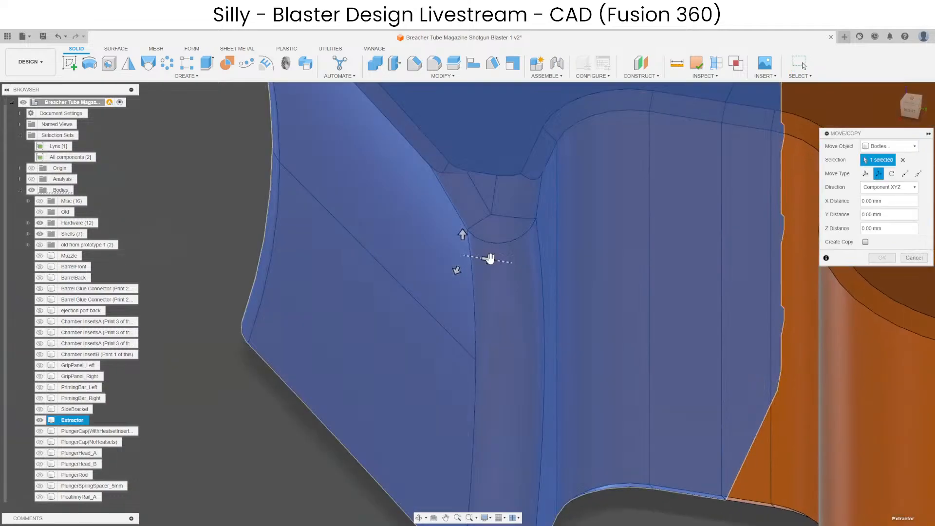
pyautogui.moveTo(486, 259); pyautogui.dragTo(467, 257)
pyautogui.press('Return')
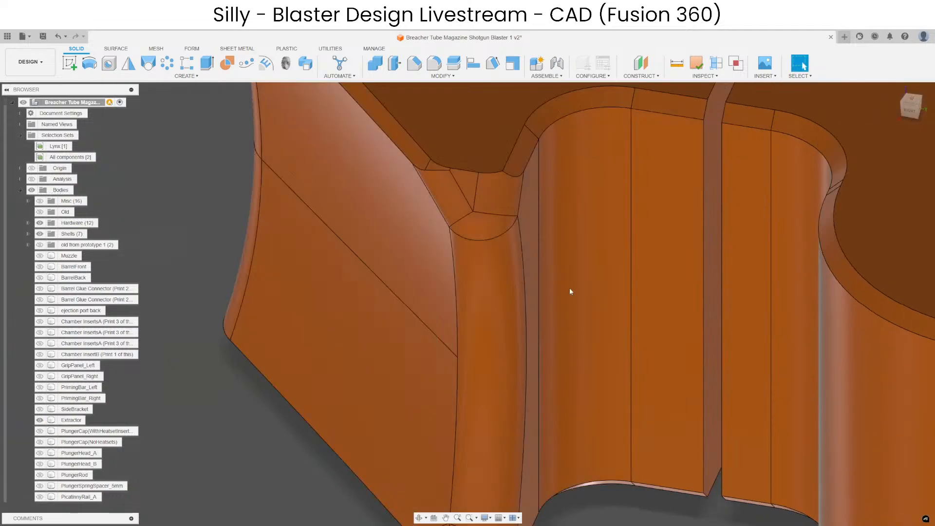
# Offset the cut face of the extractor by 0.50 mm to close the gap to the claw piece.
pyautogui.click(711, 232)
pyautogui.scroll(-4, 710, 232)
pyautogui.click(393, 68)
pyautogui.scroll(6, 655, 234)
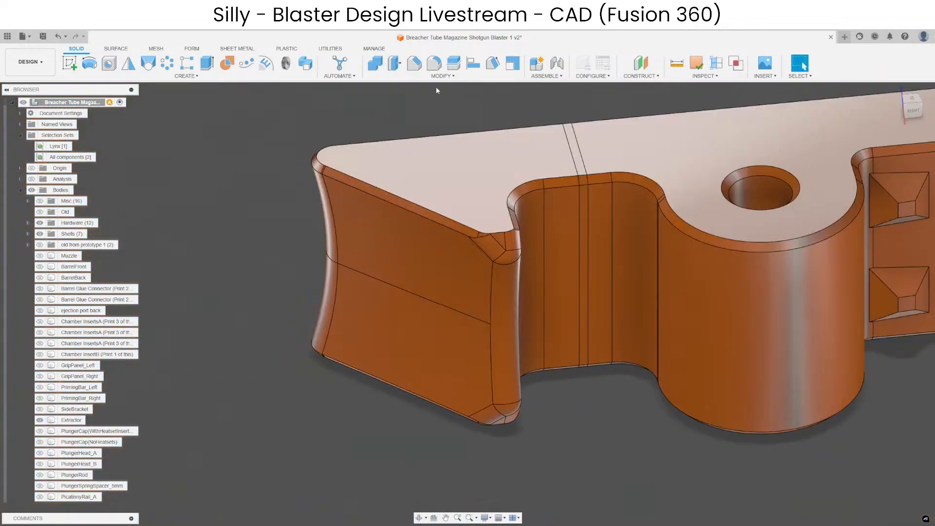
# Join the claw piece and the rest of the extractor into a single body.
pyautogui.click(375, 63)
pyautogui.click(674, 220)
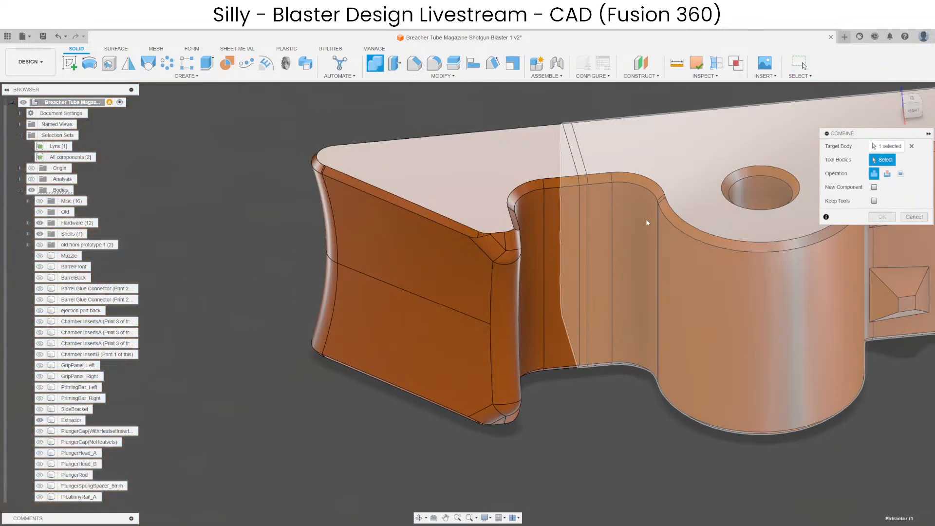
pyautogui.click(515, 337)
pyautogui.press('Return')
pyautogui.click(376, 64)
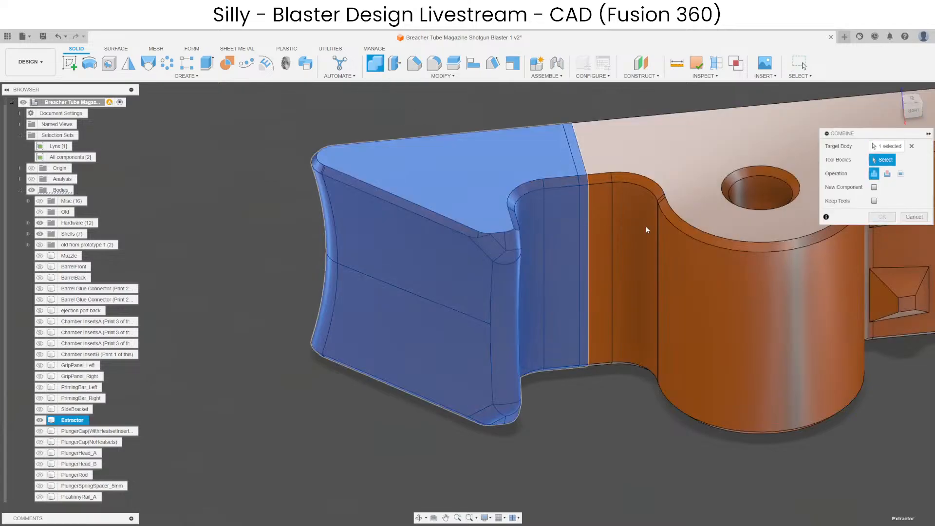
pyautogui.click(646, 230)
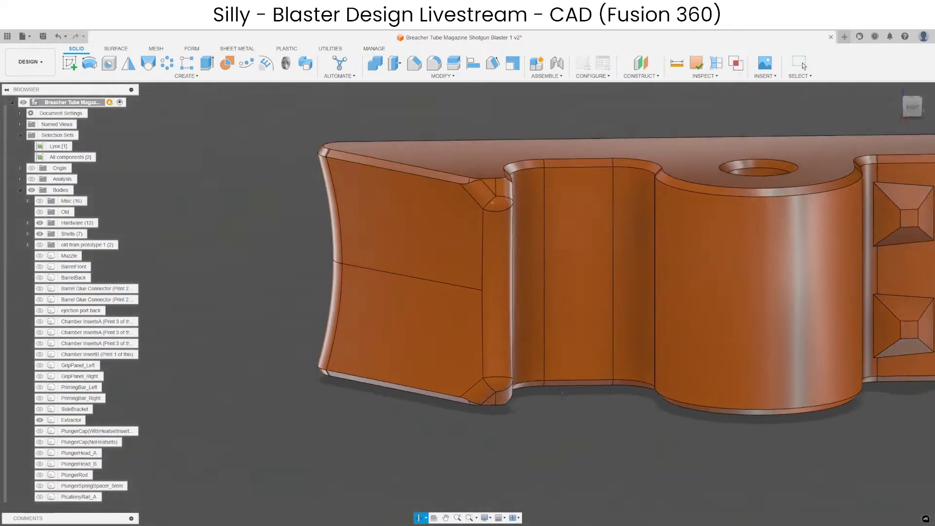
# Check the joined extractor from its ribbed side and show all of the blaster's bodies again.
pyautogui.keyDown('shift'); pyautogui.moveTo(633, 292); pyautogui.dragTo(711, 403, button='middle'); pyautogui.keyUp('shift')
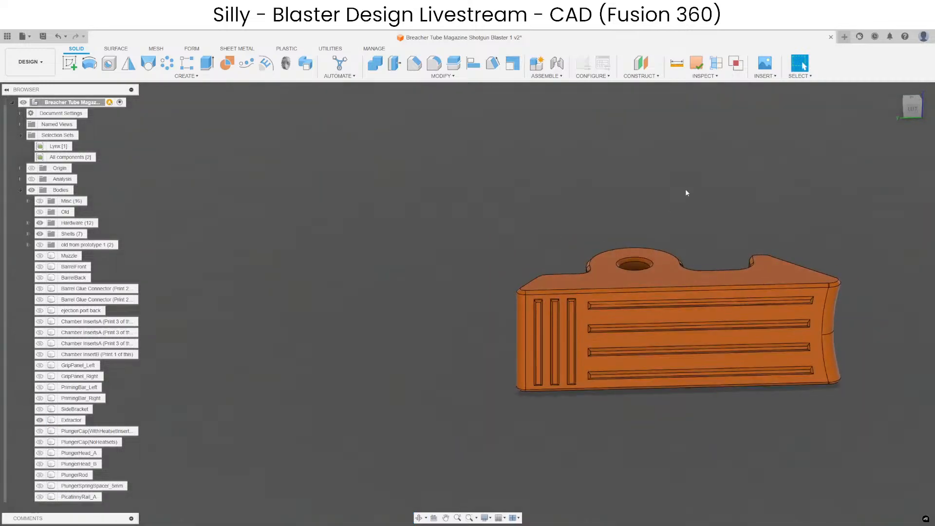
pyautogui.rightClick(685, 188)
pyautogui.click(682, 323)
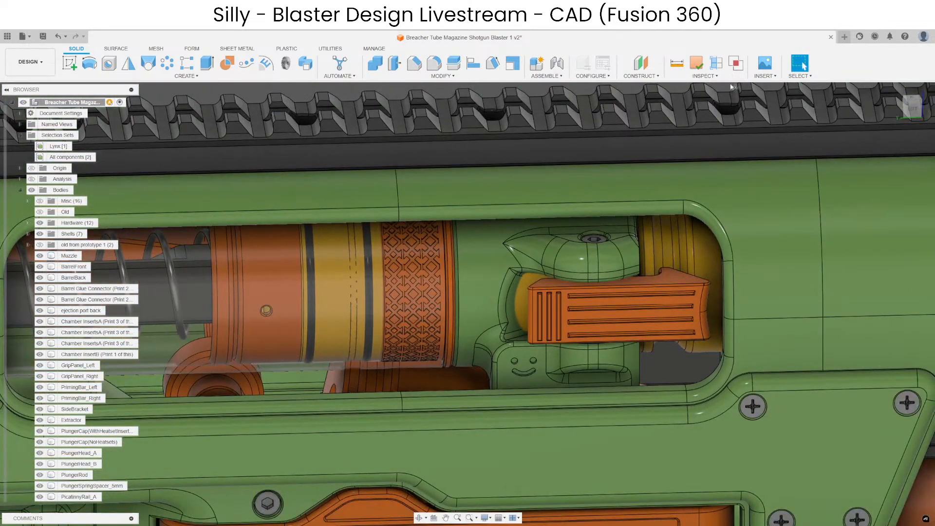
pyautogui.click(690, 65)
pyautogui.click(681, 324)
pyautogui.press('Return')
pyautogui.press('Return')
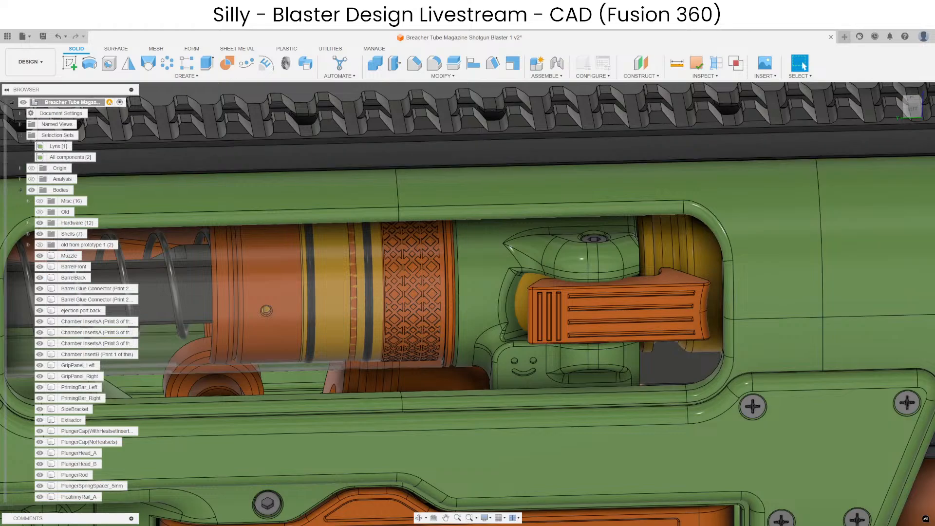
# Hide the shell body on the underside and examine the cross rod and screws behind the loading port.
pyautogui.scroll(-5, 523, 445)
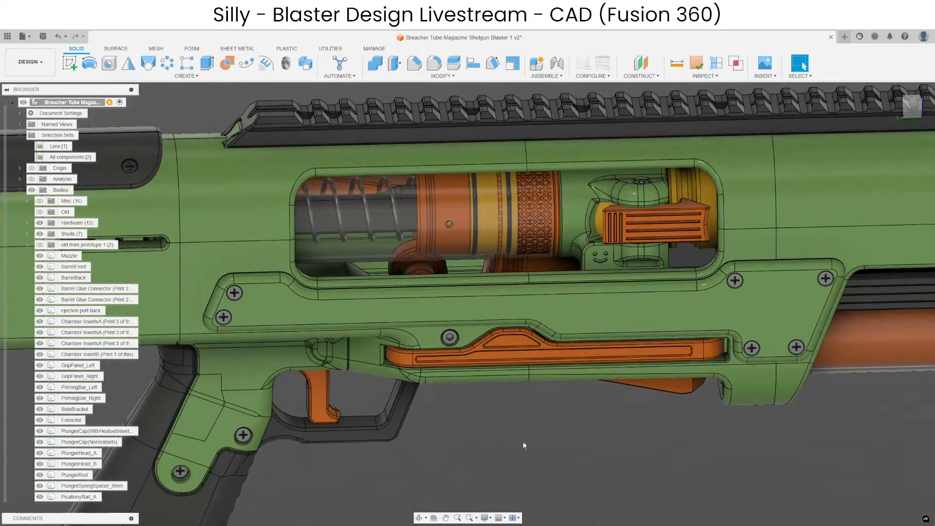
pyautogui.keyDown('shift'); pyautogui.moveTo(523, 445); pyautogui.dragTo(401, 382, button='middle'); pyautogui.keyUp('shift')
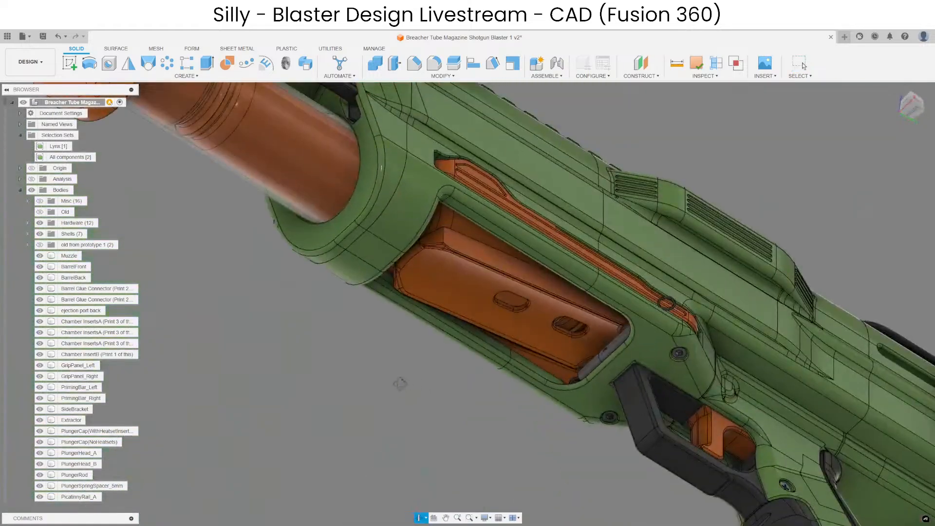
pyautogui.moveTo(530, 424); pyautogui.dragTo(389, 366, button='middle')
pyautogui.scroll(4, 419, 321)
pyautogui.keyDown('shift'); pyautogui.moveTo(419, 321); pyautogui.dragTo(460, 323, button='middle'); pyautogui.keyUp('shift')
pyautogui.click(459, 323)
pyautogui.press('v')
pyautogui.click(714, 392)
pyautogui.scroll(3, 633, 324)
pyautogui.scroll(1, 633, 324)
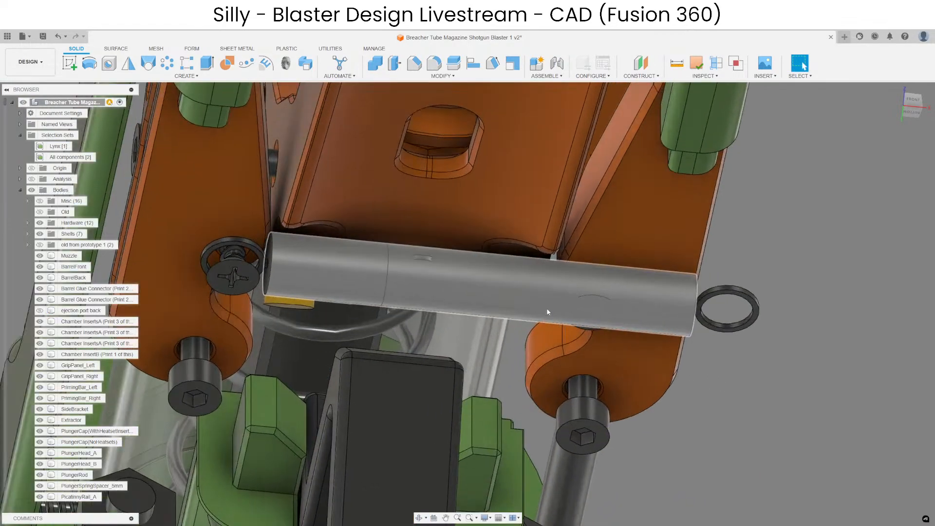
# Undo hiding the shell body, check the rod at the loading port's edge and save the design.
pyautogui.scroll(-4, 547, 308)
pyautogui.hotkey('ctrl', 'z')
pyautogui.keyDown('shift'); pyautogui.moveTo(479, 295); pyautogui.dragTo(500, 297, button='middle'); pyautogui.keyUp('shift')
pyautogui.click(500, 297)
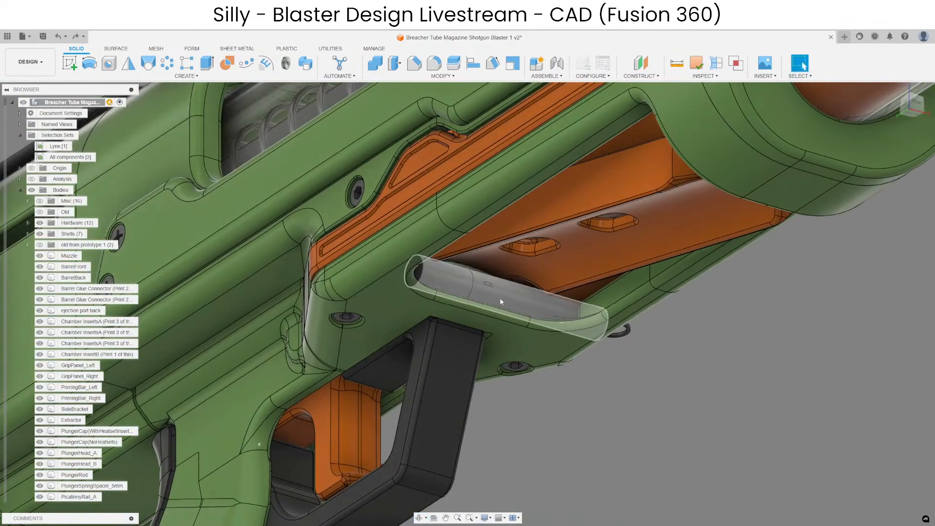
pyautogui.press('v')
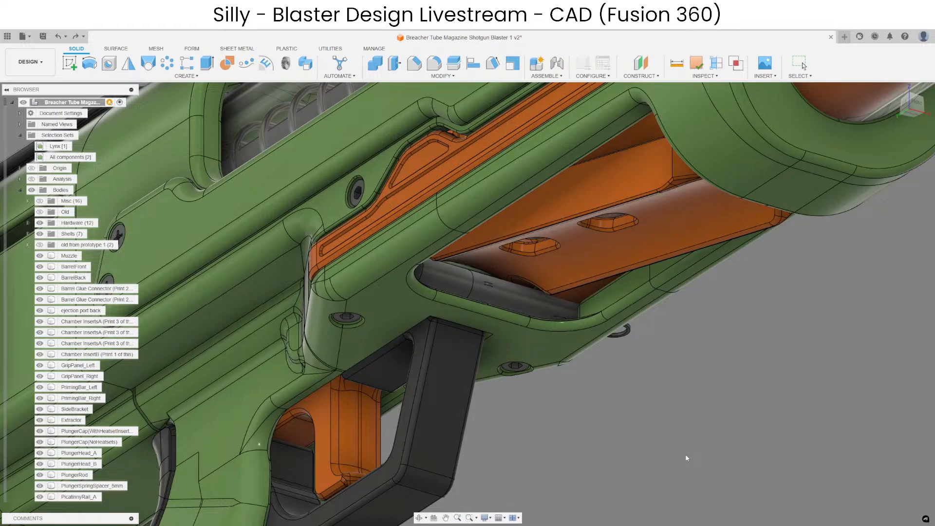
pyautogui.hotkey('ctrl', 's')
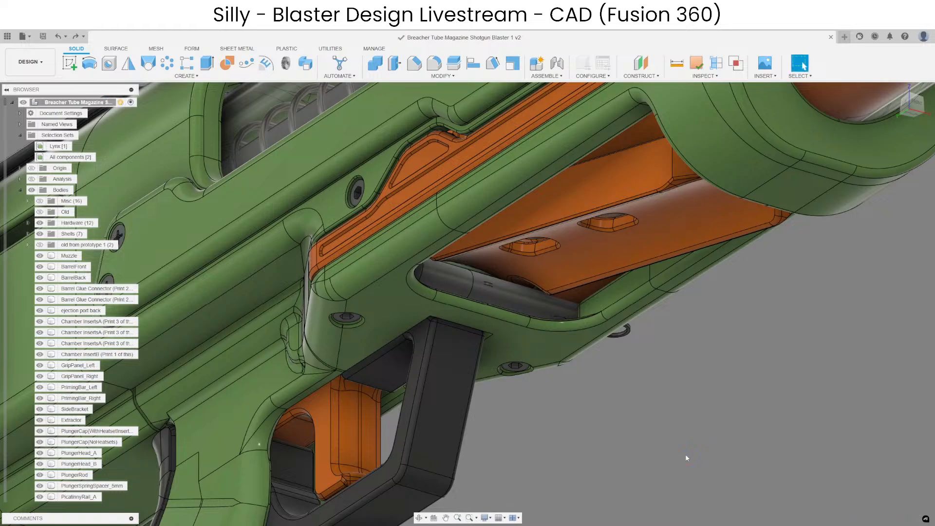
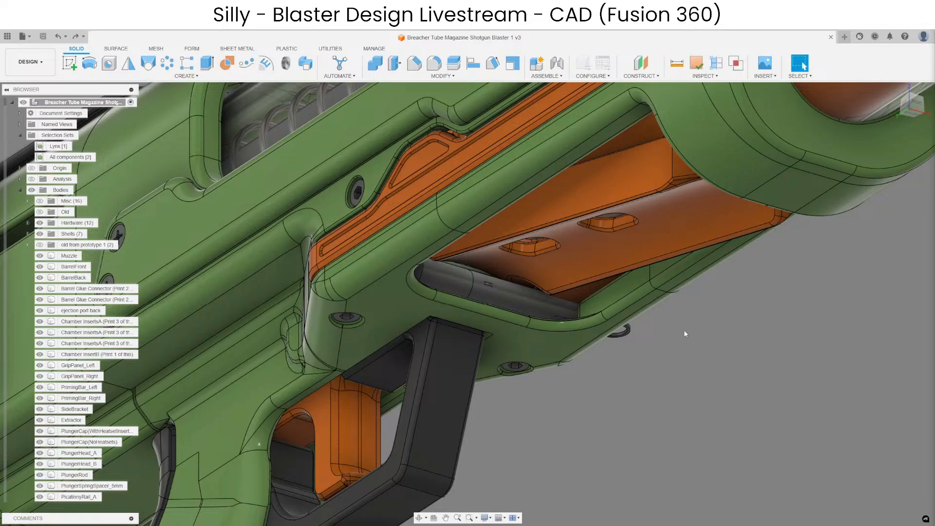
# Examine the muzzle at the blaster's front end, switching its visibility off and on.
pyautogui.scroll(-8, 710, 395)
pyautogui.keyDown('shift'); pyautogui.moveTo(683, 415); pyautogui.dragTo(793, 400, button='middle'); pyautogui.keyUp('shift')
pyautogui.moveTo(794, 401); pyautogui.dragTo(378, 370, button='middle')
pyautogui.moveTo(748, 388); pyautogui.dragTo(474, 418, button='middle')
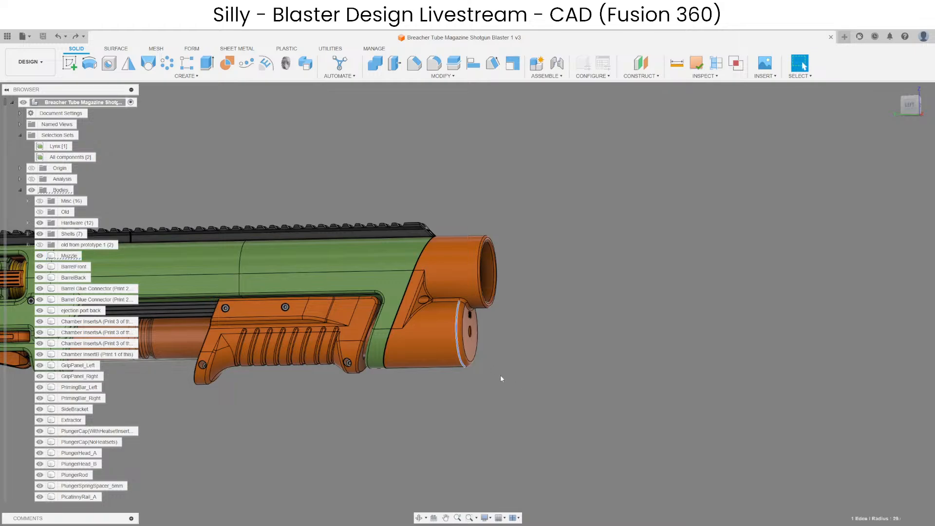
pyautogui.press('v')
pyautogui.press('v')
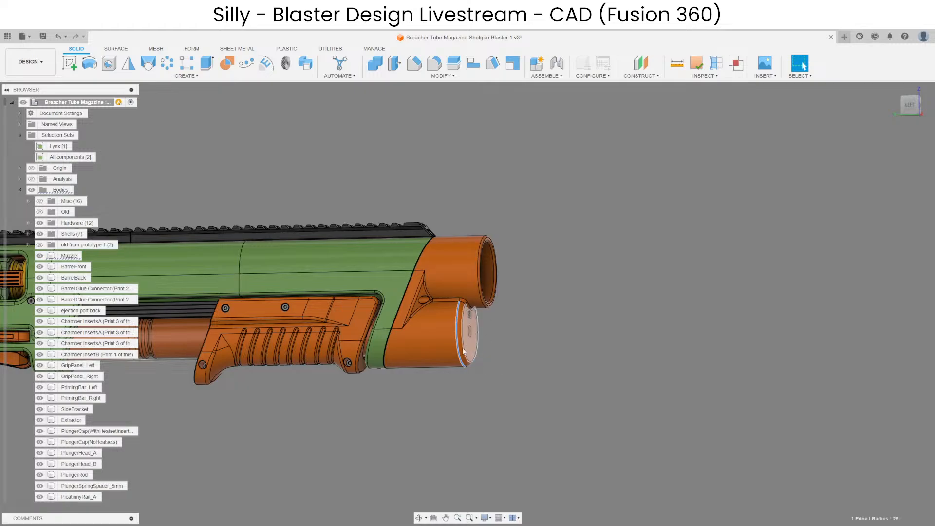
pyautogui.click(516, 350)
pyautogui.scroll(4, 465, 330)
pyautogui.scroll(-3, 467, 321)
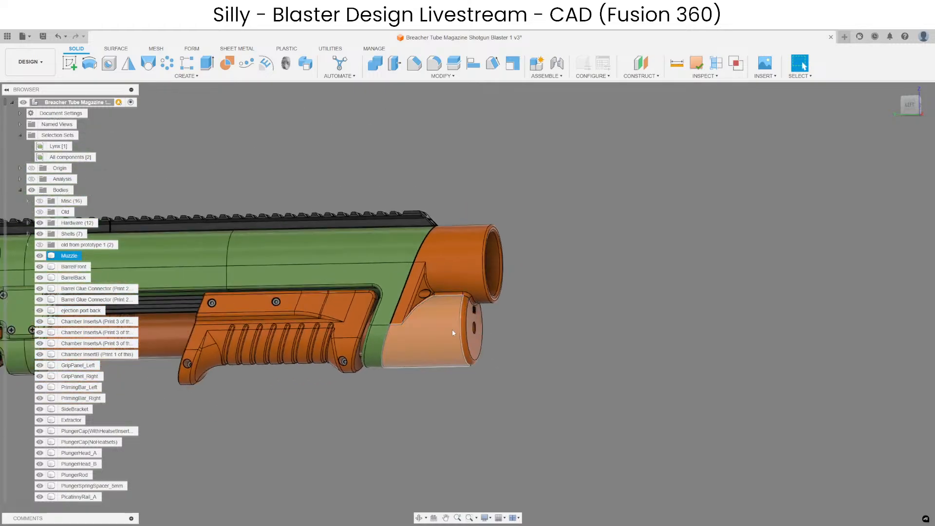
pyautogui.click(556, 323)
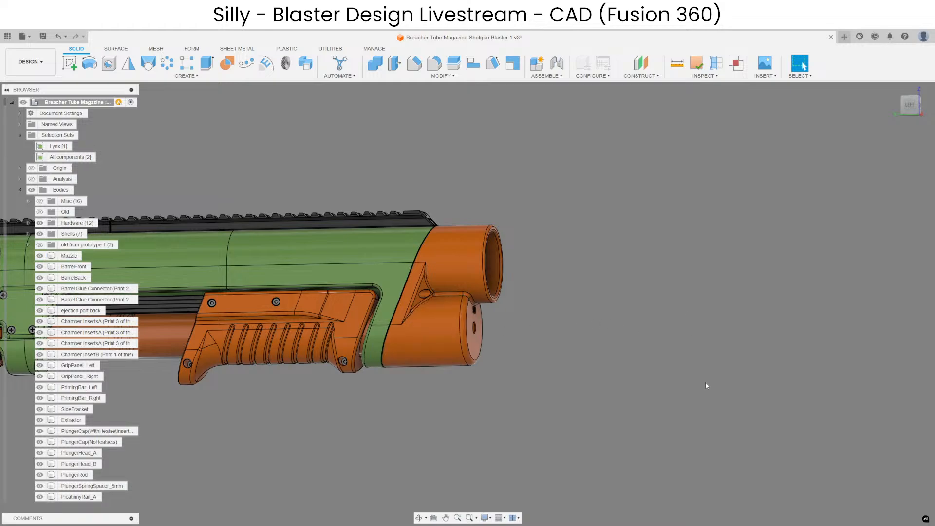
# Hide the Muzzle body to expose the front end of the lower tube.
pyautogui.moveTo(516, 433); pyautogui.dragTo(542, 400, button='middle')
pyautogui.click(482, 311)
pyautogui.press('v')
pyautogui.click(513, 396)
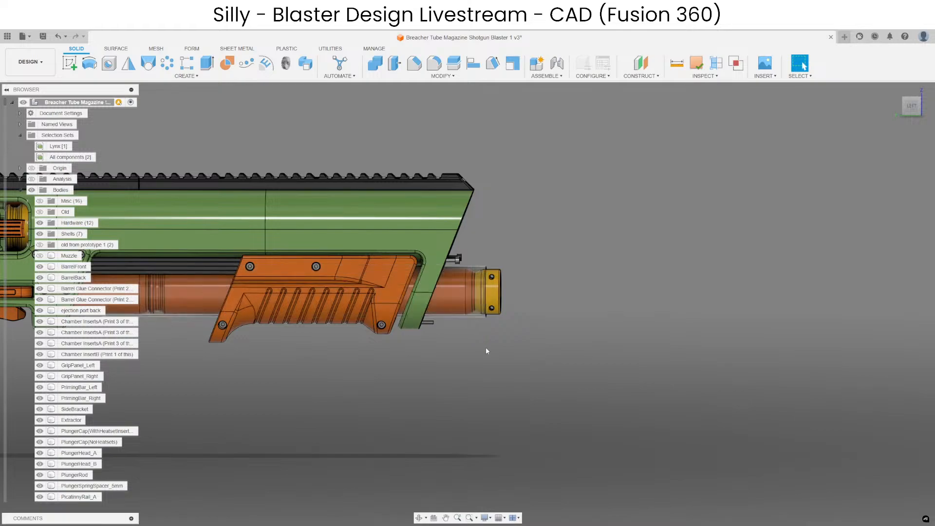
# Move the front section of the lower tube forward along its axis, clear of the blaster's front end.
pyautogui.press('m')
pyautogui.press('Escape')
pyautogui.click(461, 304)
pyautogui.click(459, 354)
pyautogui.press('m')
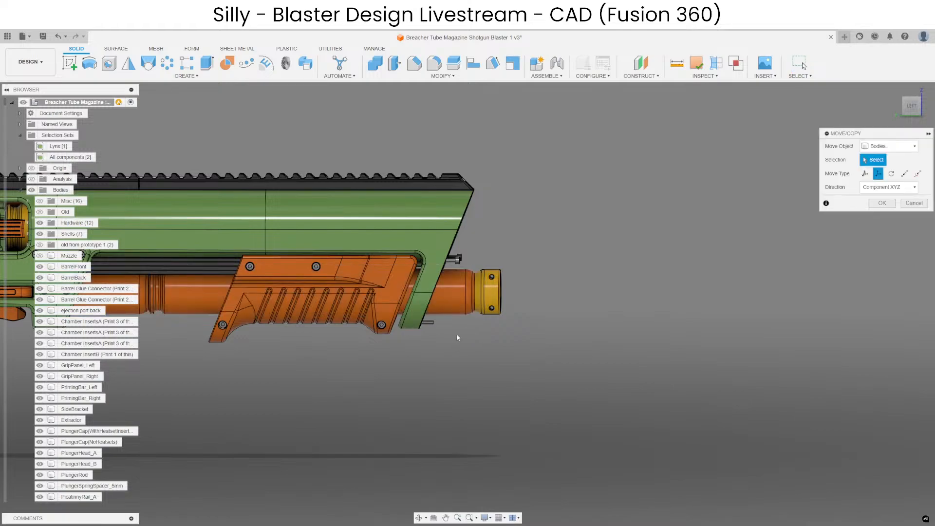
pyautogui.click(452, 300)
pyautogui.moveTo(393, 292); pyautogui.dragTo(611, 289)
pyautogui.press('Return')
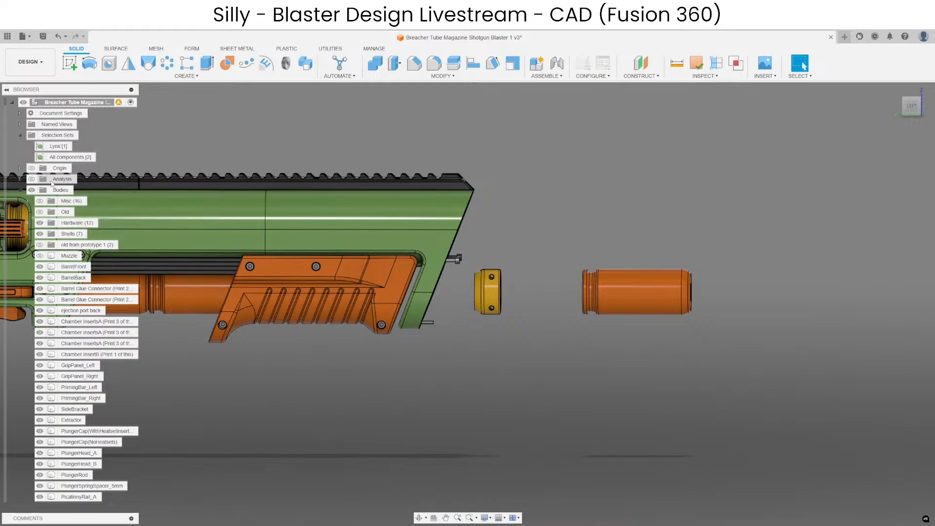
# Show all bodies again and view the whole blaster with the tube section pulled out.
pyautogui.rightClick(86, 103)
pyautogui.click(126, 310)
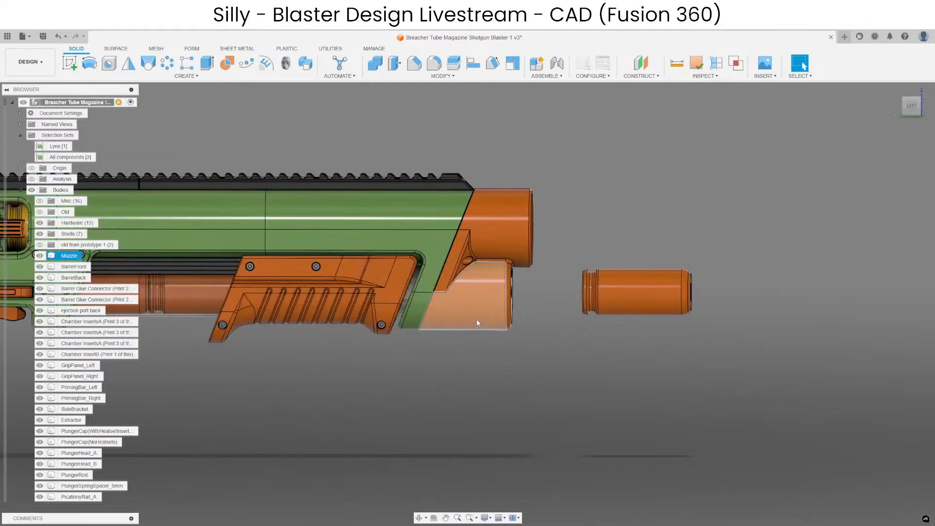
pyautogui.scroll(-3, 655, 349)
pyautogui.moveTo(592, 366)
pyautogui.keyDown('shift'); pyautogui.mouseDown(button='middle')
pyautogui.moveTo(578, 355)
pyautogui.moveTo(546, 363)
pyautogui.moveTo(591, 366)
pyautogui.mouseUp(button='middle'); pyautogui.keyUp('shift')
pyautogui.moveTo(460, 397); pyautogui.dragTo(530, 377, button='middle')
pyautogui.moveTo(464, 387); pyautogui.dragTo(533, 351, button='middle')
pyautogui.scroll(1, 533, 350)
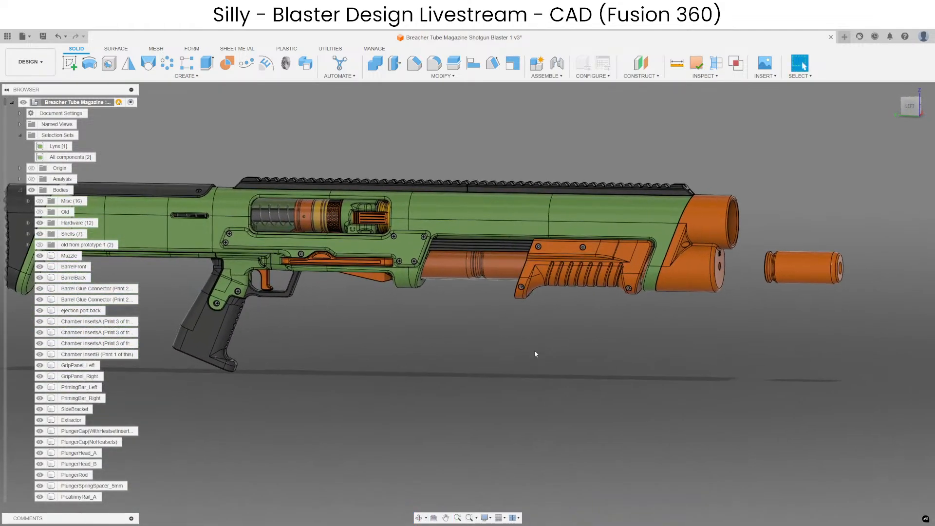
# Undo the tube section's move and the visibility changes, and view the blaster from the side.
pyautogui.hotkey('ctrl', 'z')
pyautogui.hotkey('ctrl', 'z')
pyautogui.hotkey('ctrl', 'z')
pyautogui.hotkey('ctrl', 'z')
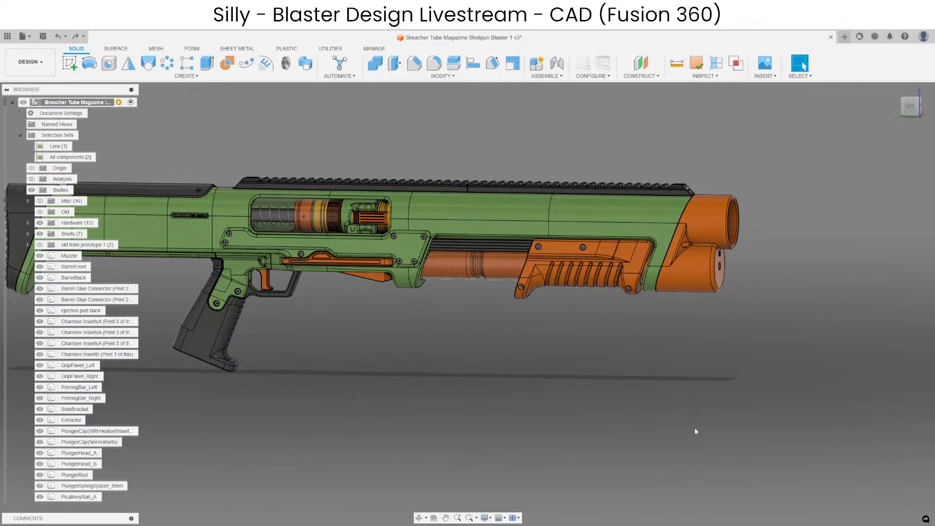
pyautogui.scroll(3, 543, 348)
pyautogui.moveTo(586, 308); pyautogui.dragTo(555, 381, button='middle')
pyautogui.scroll(-2, 503, 373)
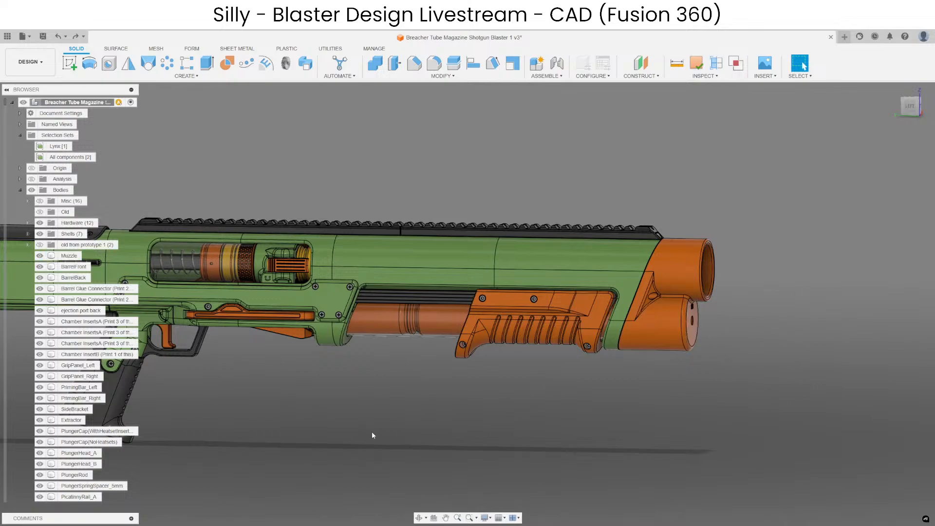
pyautogui.moveTo(372, 431); pyautogui.dragTo(529, 363, button='middle')
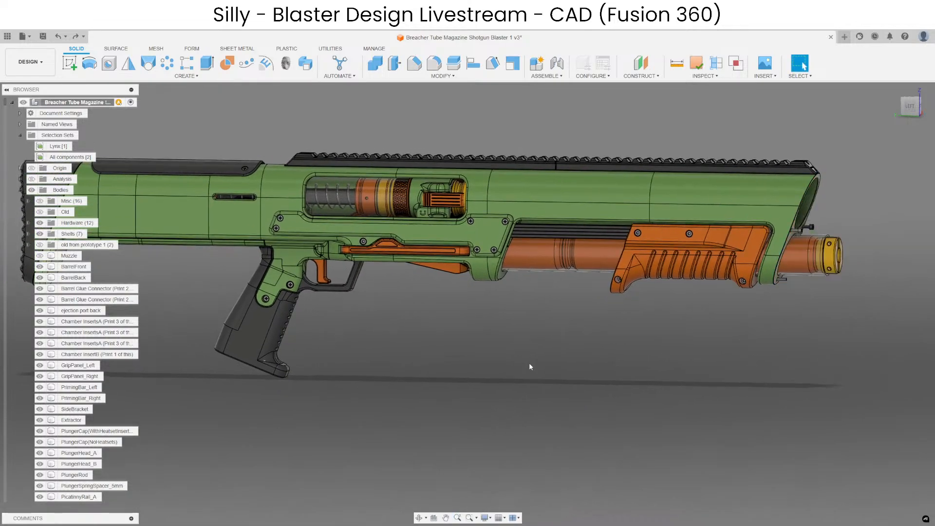
# Compare the blaster with and without the muzzle by repeatedly undoing and redoing its hiding, leaving it shown.
pyautogui.hotkey('ctrl', 'z')
pyautogui.hotkey('ctrl', 'y')
pyautogui.hotkey('ctrl', 'z')
pyautogui.hotkey('ctrl', 'y')
pyautogui.hotkey('ctrl', 'z')
pyautogui.hotkey('ctrl', 'y')
pyautogui.hotkey('ctrl', 'z')
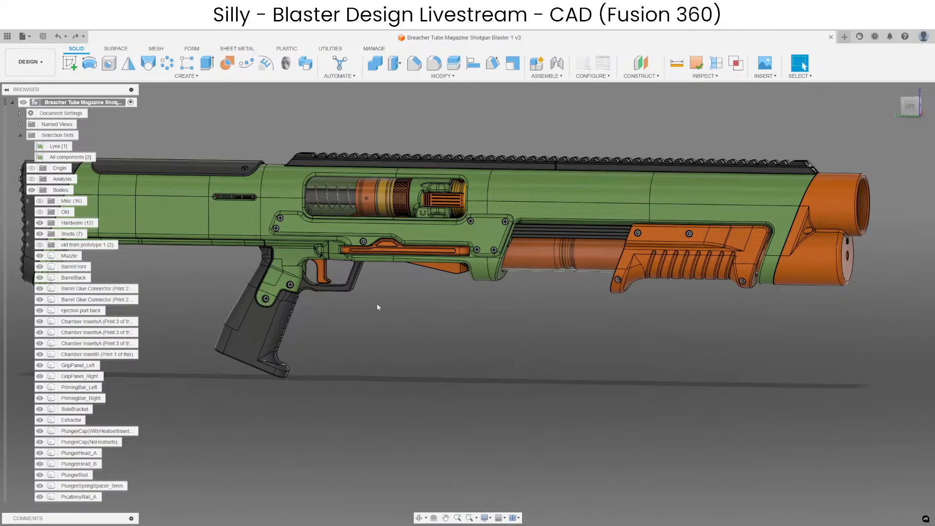
# Locate the shell stop beside the loading port in the browser and show only ShellStop_Right.
pyautogui.scroll(1, 401, 248)
pyautogui.scroll(5, 400, 248)
pyautogui.keyDown('shift'); pyautogui.moveTo(400, 250); pyautogui.dragTo(341, 307, button='middle'); pyautogui.keyUp('shift')
pyautogui.scroll(5, 609, 355)
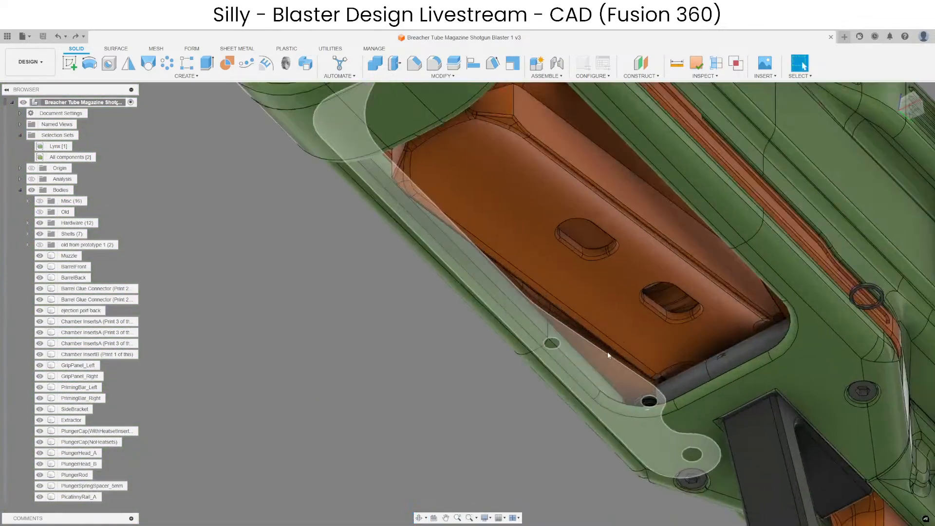
pyautogui.click(608, 384)
pyautogui.rightClick(614, 378)
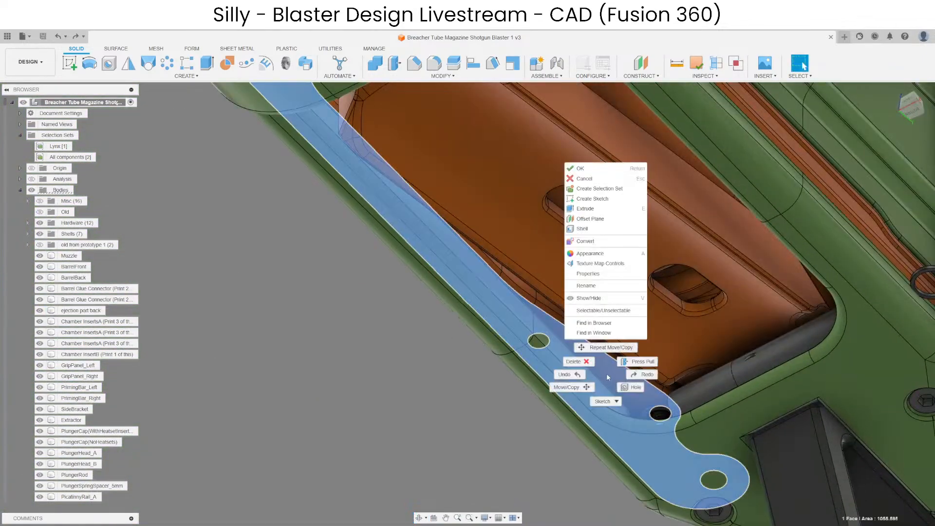
pyautogui.click(607, 327)
pyautogui.rightClick(83, 484)
pyautogui.click(90, 467)
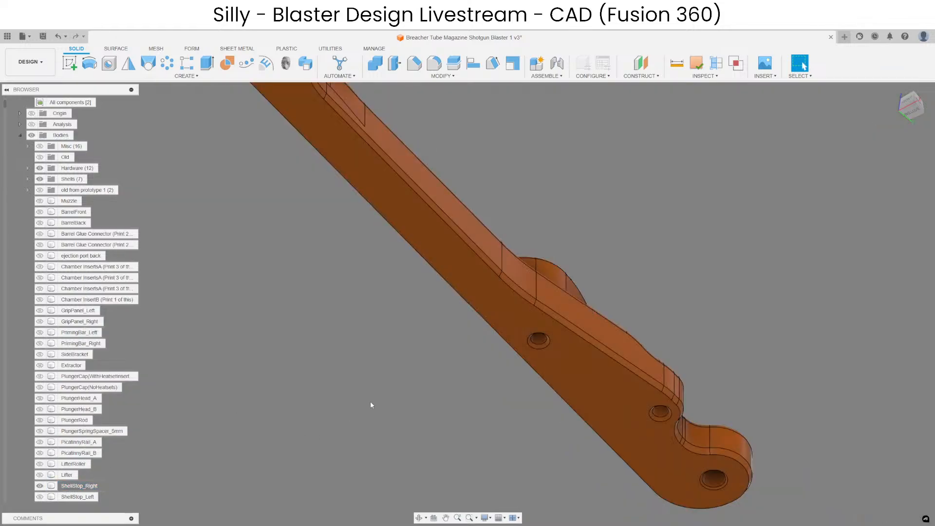
# Show ShellStop_Left alongside ShellStop_Right and bring their hinge ends into view.
pyautogui.scroll(-4, 385, 396)
pyautogui.scroll(-3, 78, 340)
pyautogui.click(39, 419)
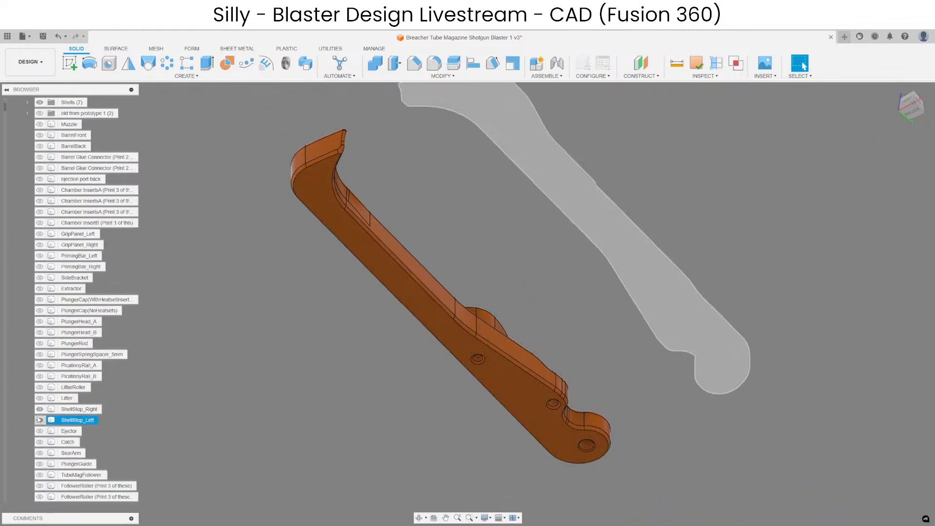
pyautogui.keyDown('shift'); pyautogui.moveTo(543, 392); pyautogui.dragTo(461, 283, button='middle'); pyautogui.keyUp('shift')
pyautogui.scroll(4, 462, 279)
pyautogui.scroll(-5, 463, 279)
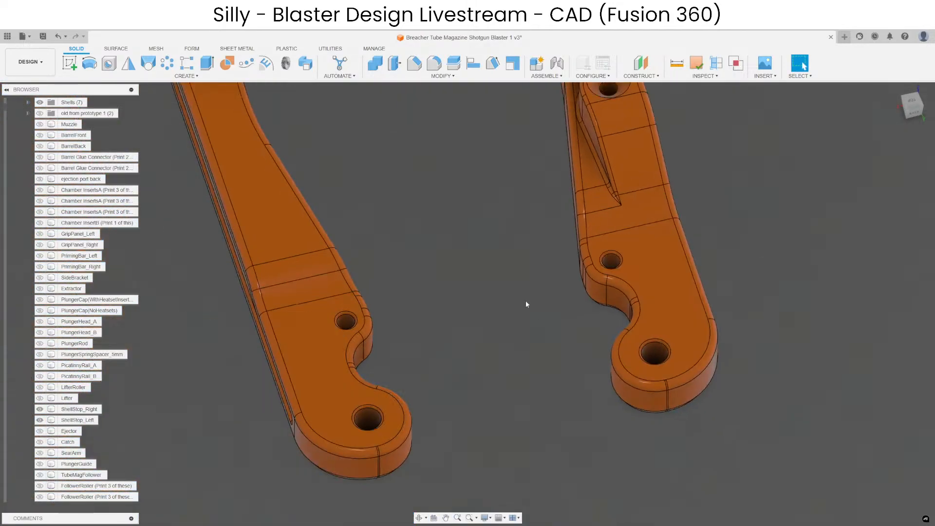
# Examine the small holes near the curved notches on both shell stops from each side.
pyautogui.scroll(5, 603, 281)
pyautogui.keyDown('shift'); pyautogui.moveTo(602, 278); pyautogui.dragTo(540, 248, button='middle'); pyautogui.keyUp('shift')
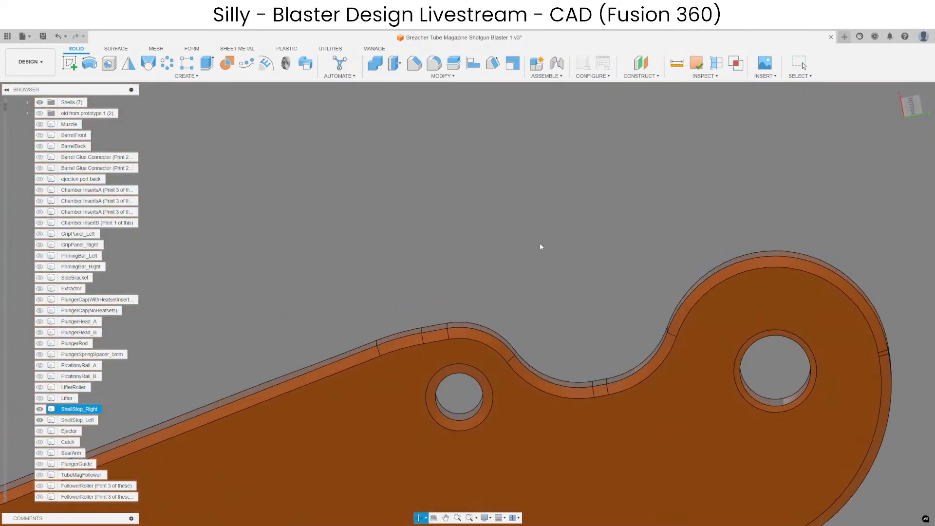
pyautogui.scroll(4, 484, 416)
pyautogui.click(496, 374)
pyautogui.scroll(-3, 502, 319)
pyautogui.keyDown('shift'); pyautogui.moveTo(501, 319); pyautogui.dragTo(479, 370, button='middle'); pyautogui.keyUp('shift')
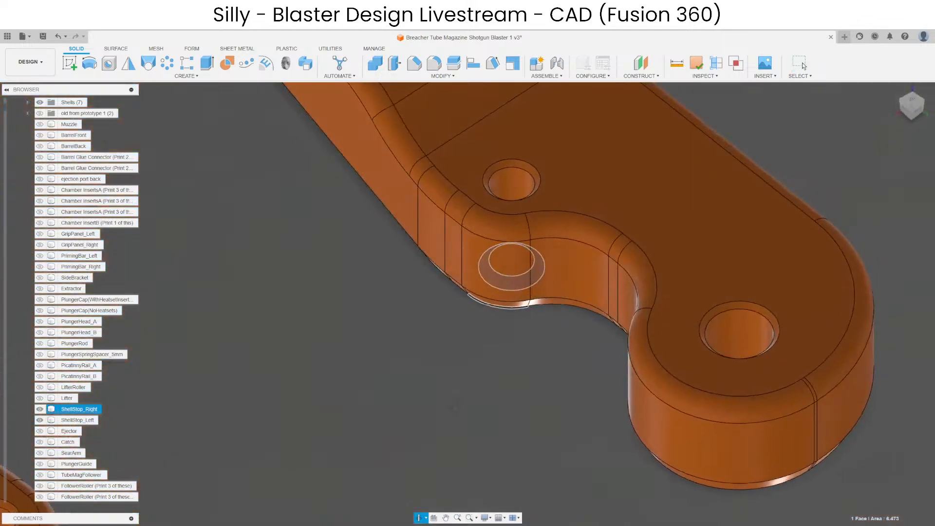
pyautogui.press('Escape')
pyautogui.scroll(3, 525, 176)
pyautogui.scroll(-6, 559, 202)
pyautogui.scroll(6, 471, 354)
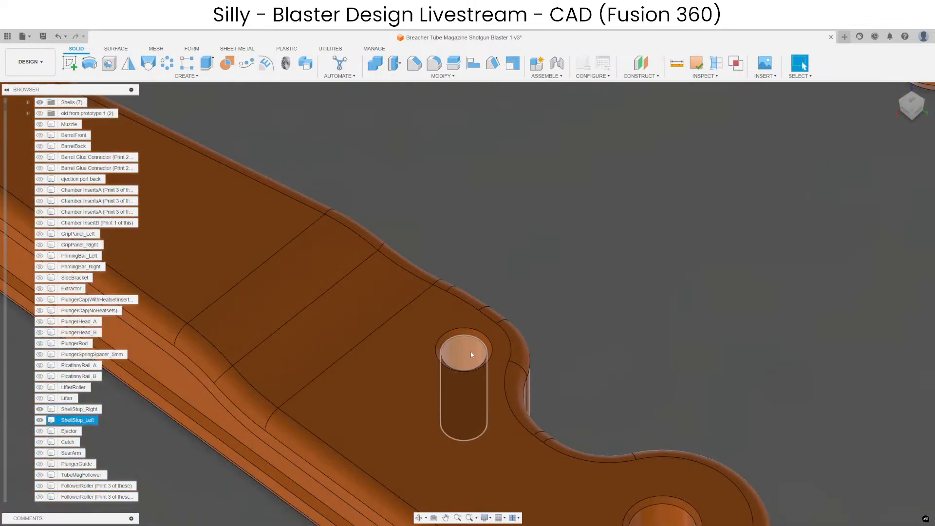
pyautogui.scroll(-3, 485, 331)
pyautogui.keyDown('shift'); pyautogui.moveTo(499, 286); pyautogui.dragTo(502, 341, button='middle'); pyautogui.keyUp('shift')
pyautogui.scroll(5, 507, 357)
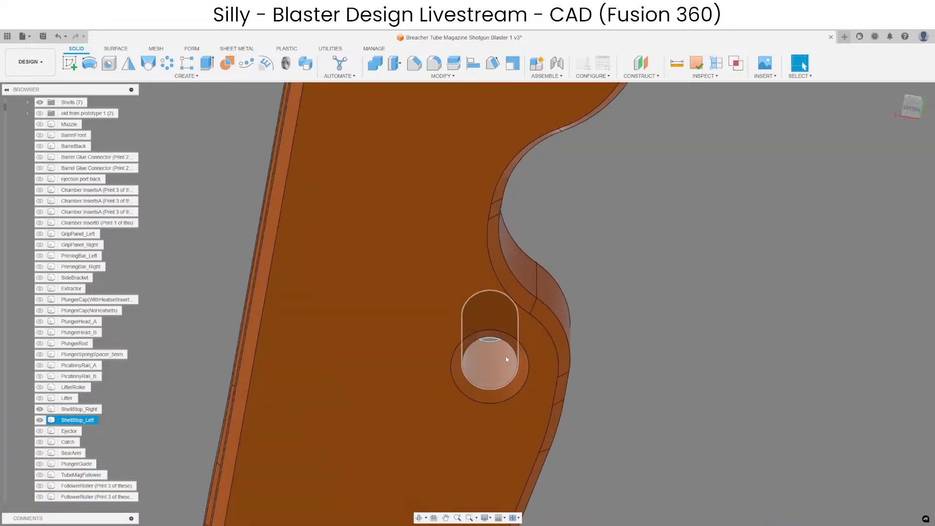
pyautogui.scroll(-5, 482, 302)
pyautogui.keyDown('shift'); pyautogui.moveTo(481, 284); pyautogui.dragTo(486, 407, button='middle'); pyautogui.keyUp('shift')
pyautogui.keyDown('shift'); pyautogui.moveTo(440, 351); pyautogui.dragTo(444, 379, button='middle'); pyautogui.keyUp('shift')
# Start a sketch on ShellStop_Left's flat face and project the small hole of ShellStop_Right into it.
pyautogui.click(353, 299)
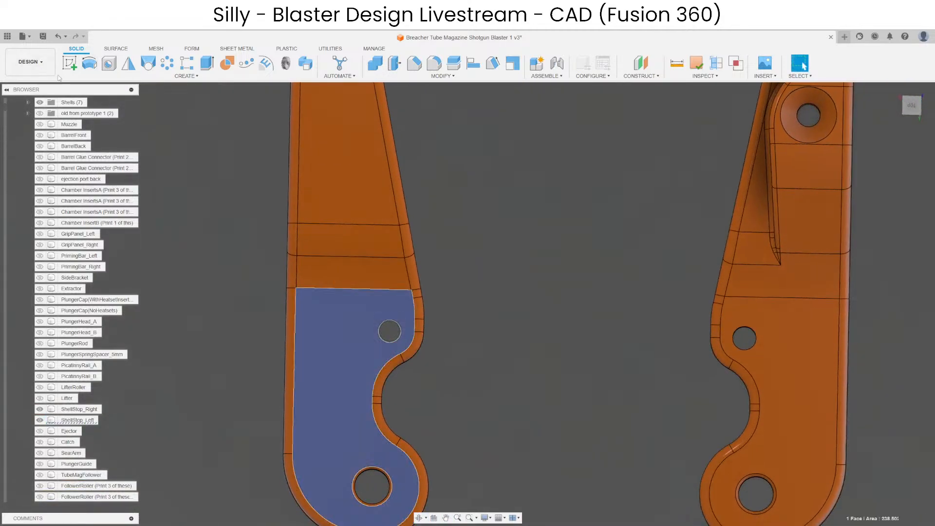
pyautogui.click(70, 66)
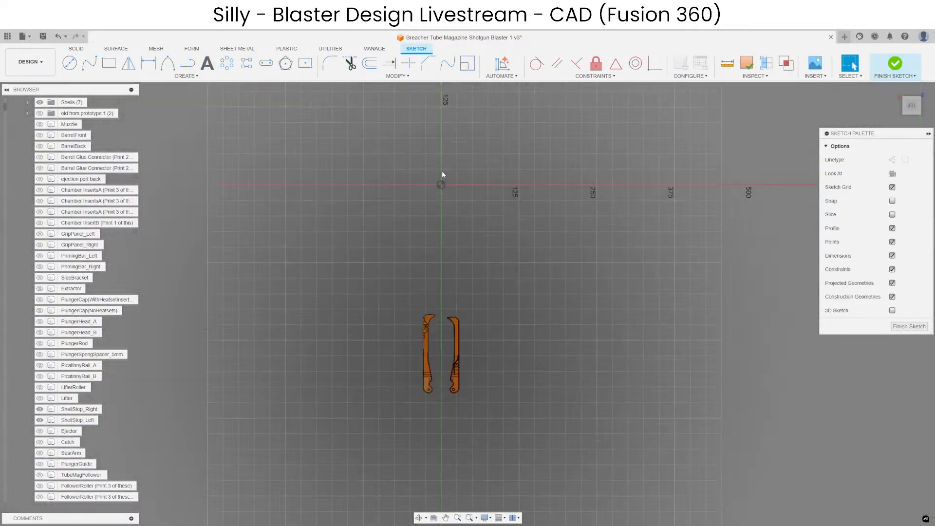
pyautogui.scroll(10, 442, 276)
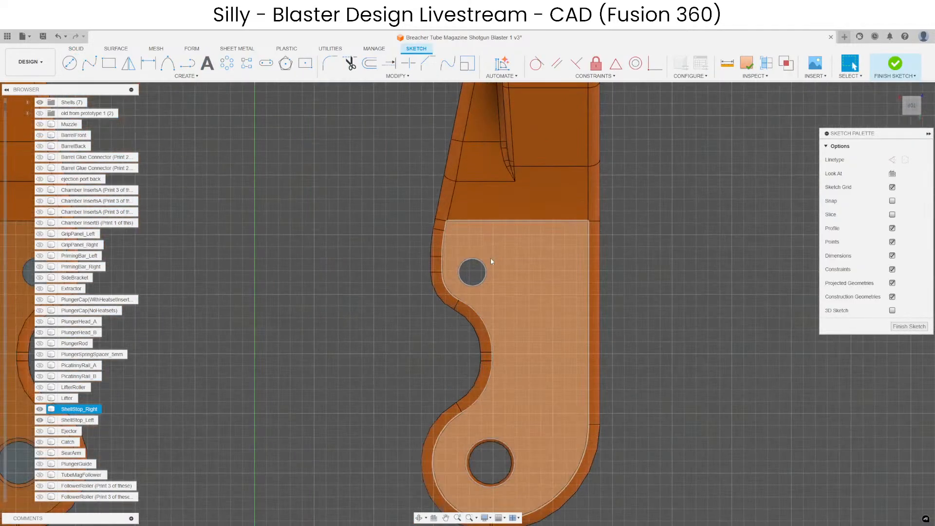
pyautogui.press('p')
pyautogui.click(482, 262)
pyautogui.press('Return')
pyautogui.scroll(-2, 700, 282)
pyautogui.moveTo(701, 283); pyautogui.dragTo(921, 281, button='middle')
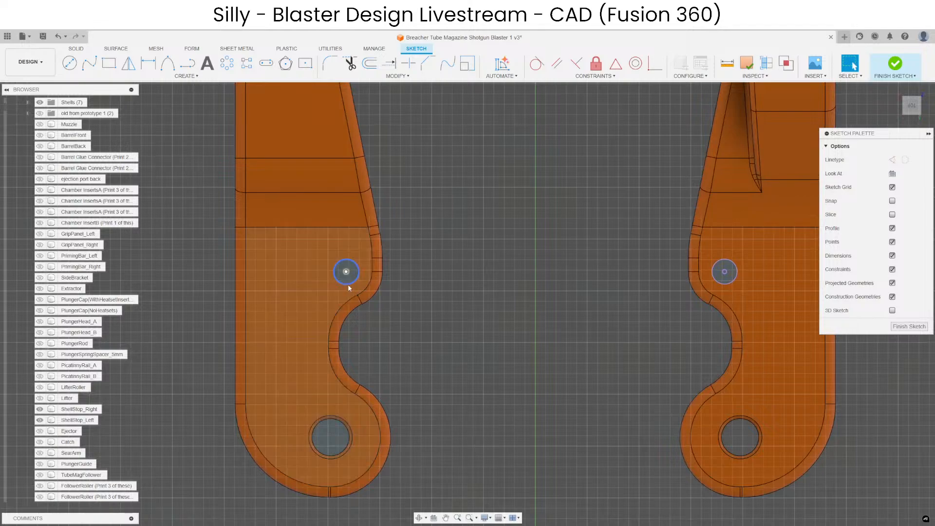
pyautogui.click(347, 284)
pyautogui.press('m')
pyautogui.scroll(-4, 507, 331)
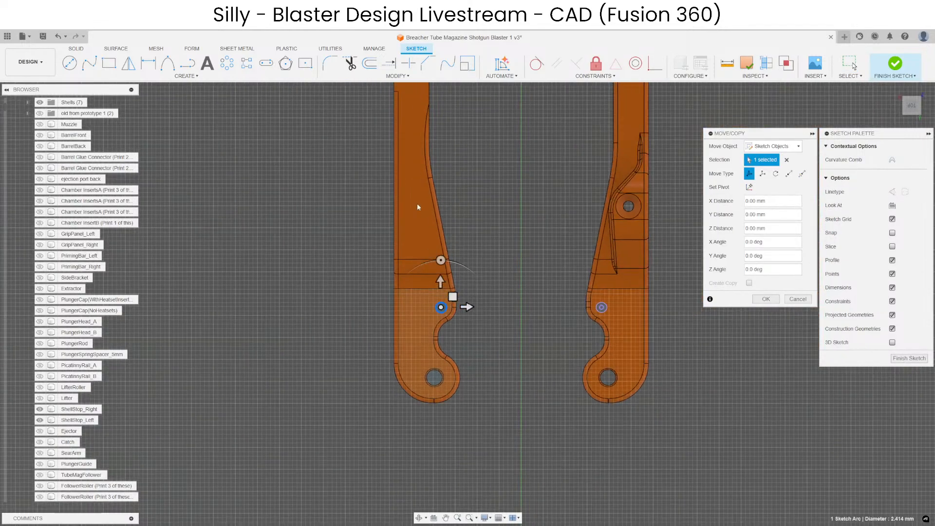
pyautogui.scroll(-3, 96, 314)
pyautogui.scroll(-5, 96, 314)
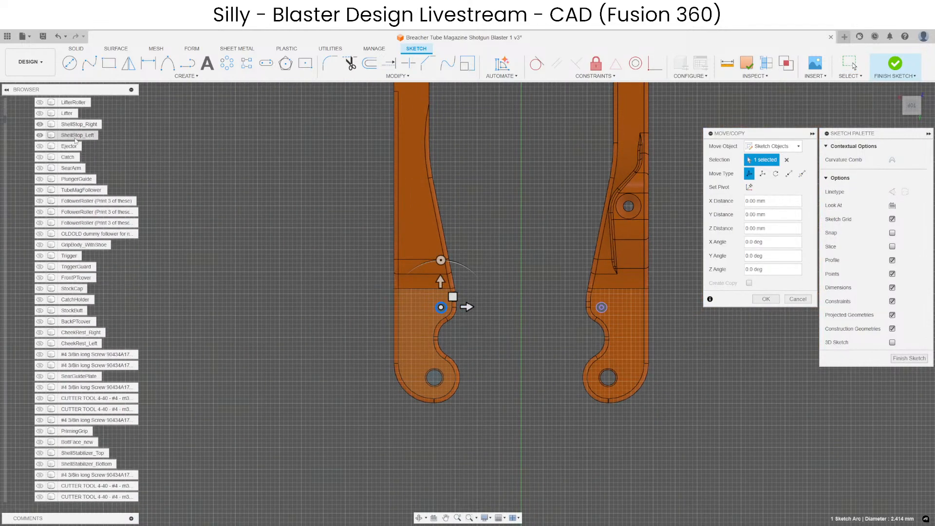
pyautogui.scroll(4, 454, 294)
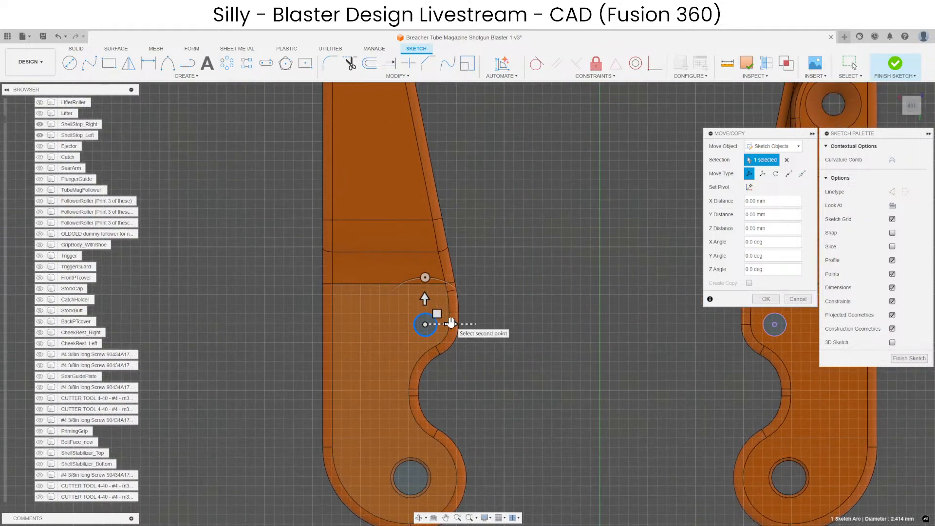
pyautogui.press('Escape')
# Duplicate the projected small-hole circle of ShellStop_Right in place.
pyautogui.moveTo(551, 344); pyautogui.dragTo(326, 362, button='middle')
pyautogui.click(558, 344)
pyautogui.hotkey('ctrl', 'c')
pyautogui.hotkey('ctrl', 'v')
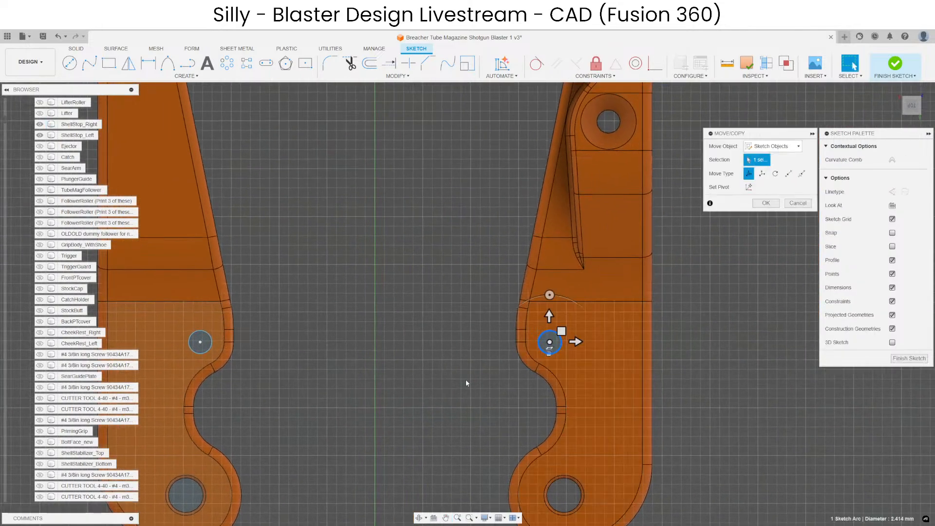
pyautogui.press('Return')
# Shift the small-hole circle on ShellStop_Left sideways, away from the notched edge and toward the straight edge.
pyautogui.click(78, 134)
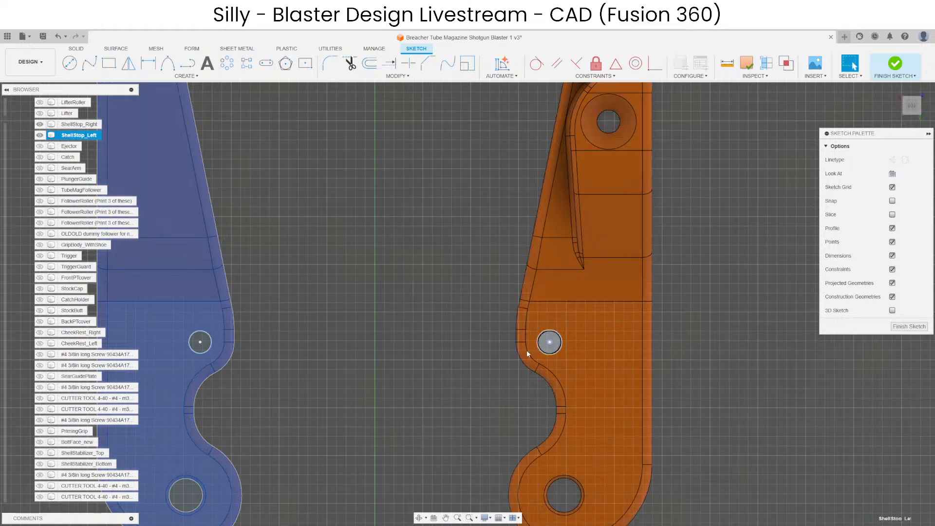
pyautogui.press('Escape')
pyautogui.moveTo(227, 347); pyautogui.dragTo(380, 320, button='middle')
pyautogui.press('m')
pyautogui.click(363, 313)
pyautogui.scroll(3, 363, 315)
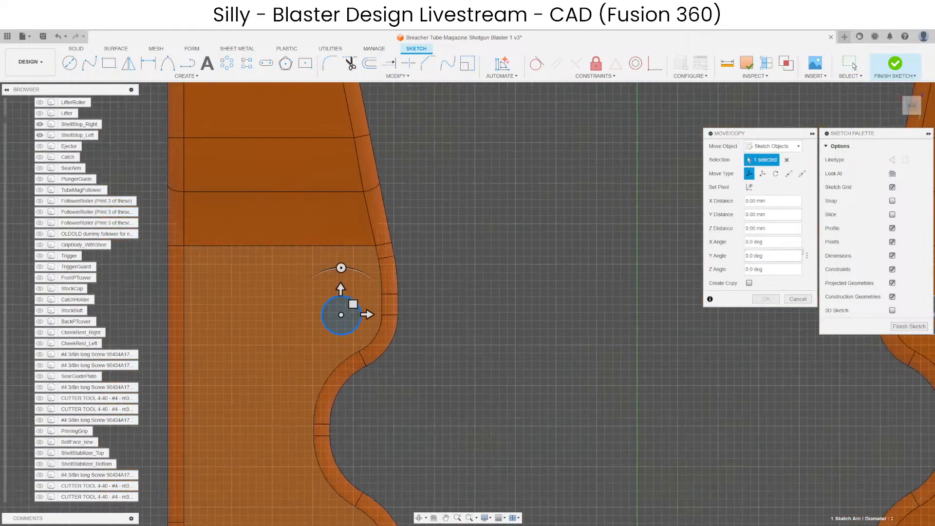
pyautogui.click(763, 174)
pyautogui.scroll(2, 317, 287)
pyautogui.moveTo(334, 314); pyautogui.dragTo(293, 314)
pyautogui.press('Return')
pyautogui.scroll(-5, 305, 331)
# Shift the duplicated circle on ShellStop_Right sideways toward its straight edge, partly overlapping the original hole.
pyautogui.moveTo(329, 346); pyautogui.dragTo(240, 356, button='middle')
pyautogui.press('m')
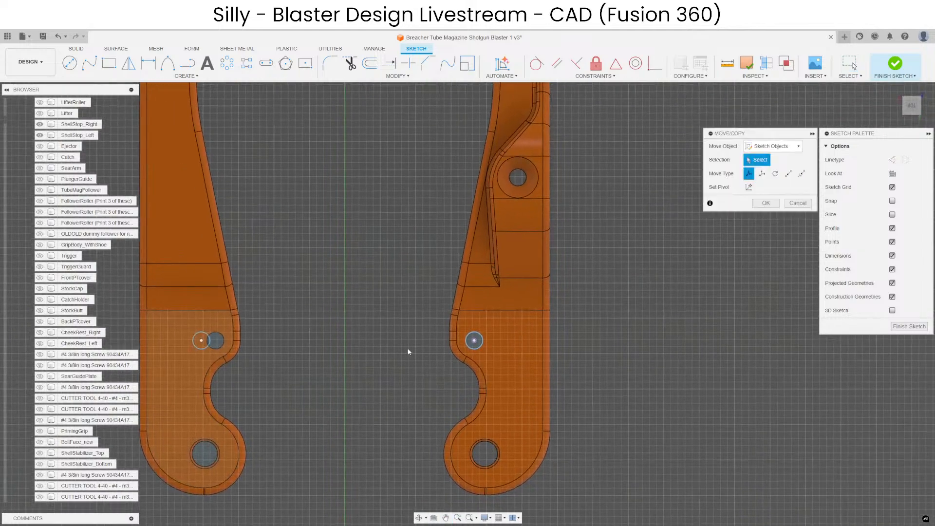
pyautogui.scroll(3, 477, 343)
pyautogui.click(480, 353)
pyautogui.scroll(2, 483, 339)
pyautogui.moveTo(491, 339); pyautogui.dragTo(523, 341)
pyautogui.press('Return')
pyautogui.scroll(-3, 574, 369)
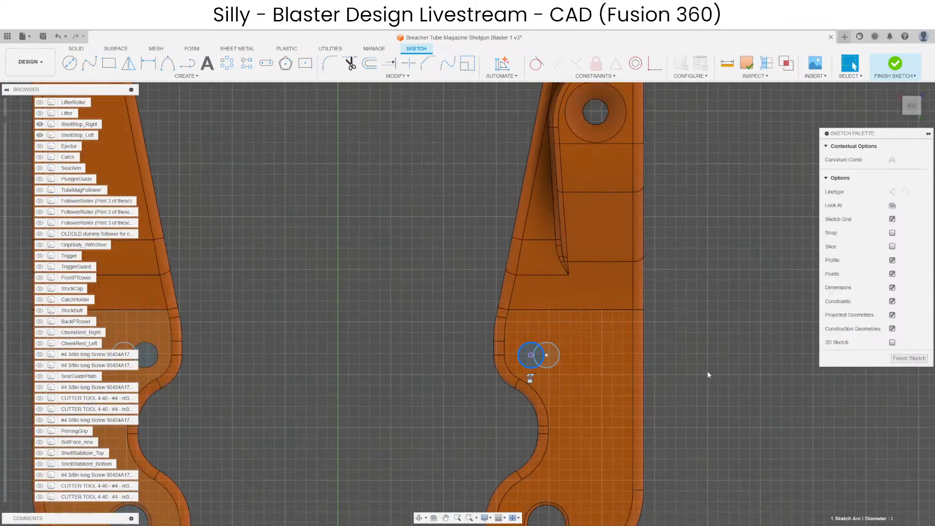
# Finish the sketch and extrude the shifted small-hole circles as cuts through ShellStop_Left and ShellStop_Right.
pyautogui.click(909, 326)
pyautogui.press('e')
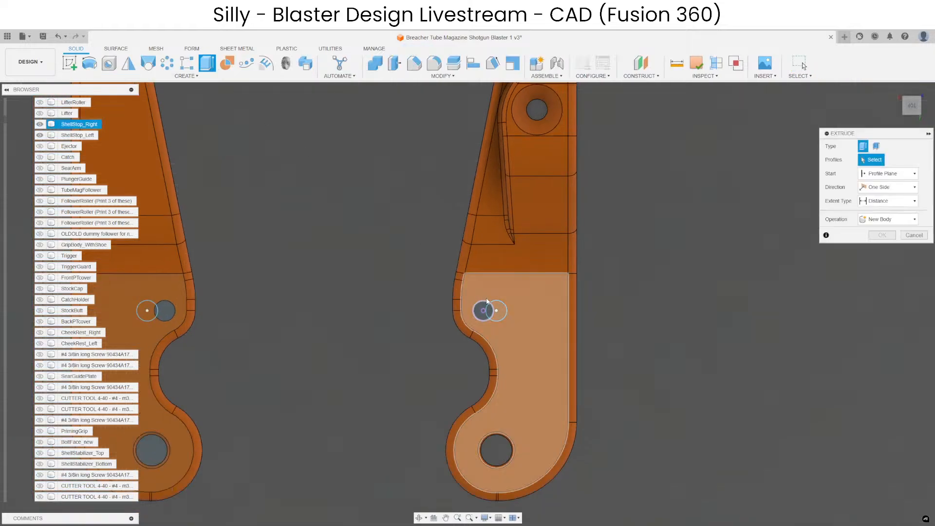
pyautogui.scroll(-3, 618, 285)
pyautogui.scroll(3, 340, 302)
pyautogui.click(312, 296)
pyautogui.keyDown('shift'); pyautogui.moveTo(314, 296); pyautogui.dragTo(358, 224, button='middle'); pyautogui.keyUp('shift')
pyautogui.moveTo(323, 330); pyautogui.dragTo(328, 441)
pyautogui.press('Return')
# Delete the original small-hole faces on ShellStop_Left and ShellStop_Right, keeping the relocated holes.
pyautogui.scroll(3, 358, 383)
pyautogui.click(340, 382)
pyautogui.scroll(-3, 341, 376)
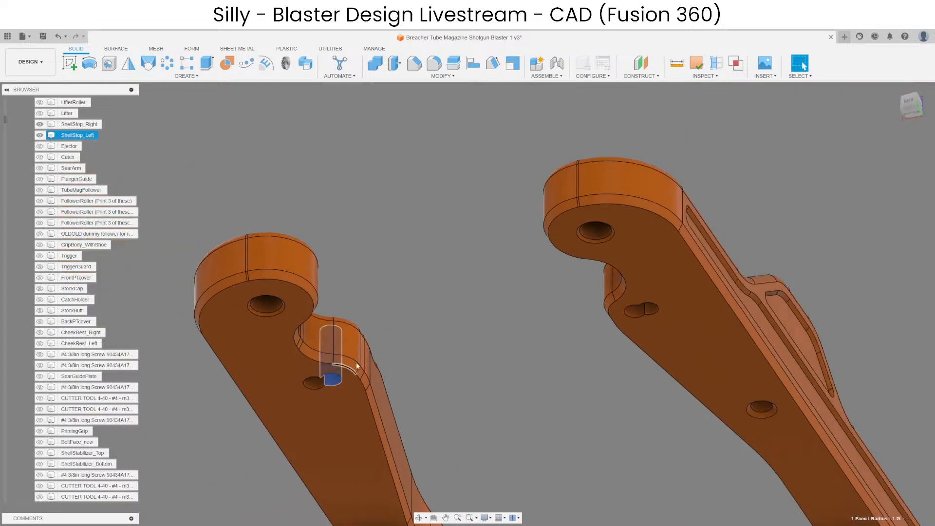
pyautogui.press('Delete')
pyautogui.moveTo(511, 345); pyautogui.dragTo(378, 330, button='middle')
pyautogui.scroll(3, 518, 303)
pyautogui.click(484, 287)
pyautogui.press('Delete')
pyautogui.scroll(-3, 369, 401)
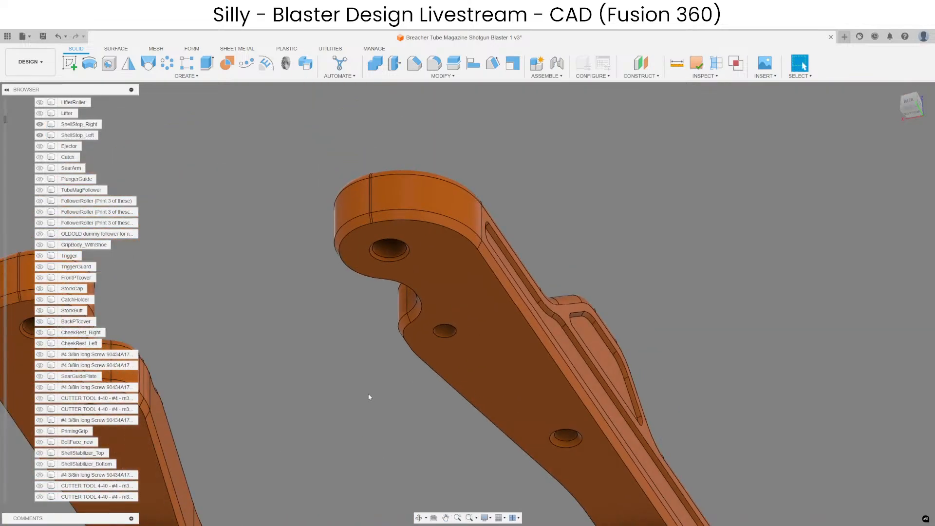
pyautogui.keyDown('shift'); pyautogui.moveTo(370, 396); pyautogui.dragTo(414, 353, button='middle'); pyautogui.keyUp('shift')
pyautogui.click(445, 317)
pyautogui.moveTo(445, 317)
pyautogui.keyDown('shift'); pyautogui.mouseDown(button='middle')
pyautogui.moveTo(492, 325)
pyautogui.moveTo(432, 313)
pyautogui.mouseUp(button='middle'); pyautogui.keyUp('shift')
pyautogui.press('Delete')
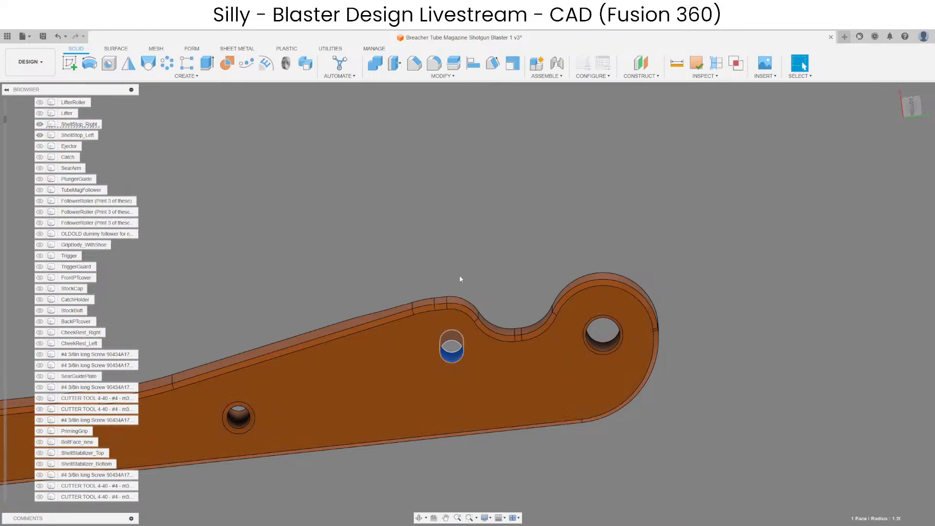
# Chamfer the edges of the relocated small holes on both shell stops by 0.5 mm.
pyautogui.scroll(-3, 460, 274)
pyautogui.scroll(3, 444, 268)
pyautogui.keyDown('shift'); pyautogui.moveTo(444, 267); pyautogui.dragTo(653, 324, button='middle'); pyautogui.keyUp('shift')
pyautogui.scroll(-3, 652, 324)
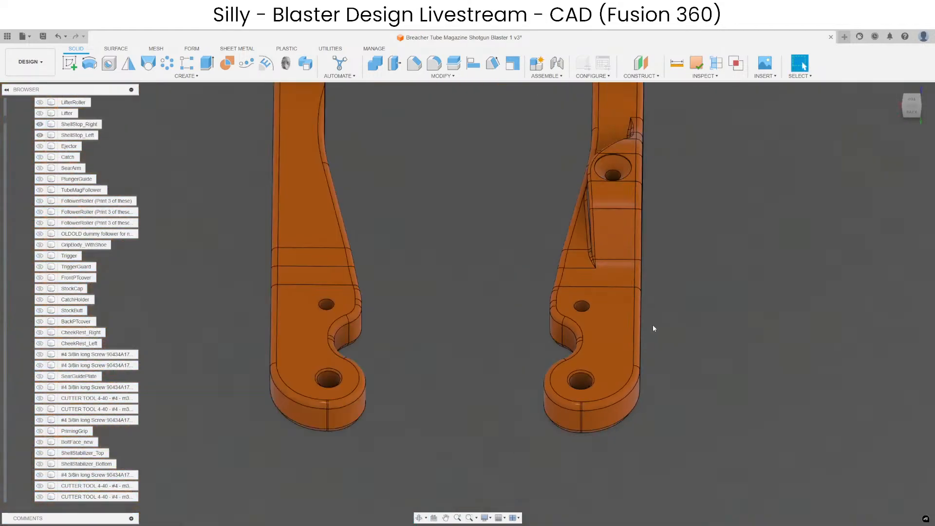
pyautogui.scroll(3, 582, 303)
pyautogui.click(592, 313)
pyautogui.scroll(-3, 584, 304)
pyautogui.click(415, 63)
pyautogui.scroll(3, 326, 295)
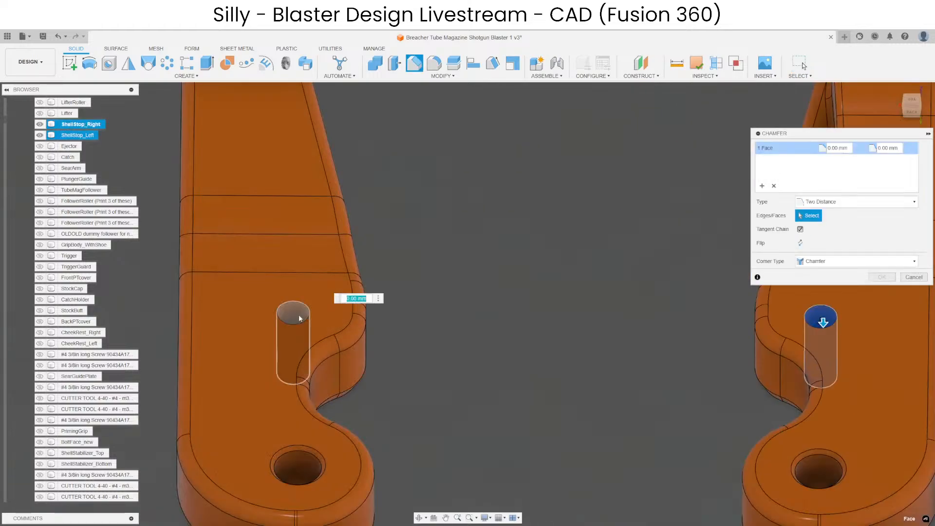
pyautogui.click(298, 316)
pyautogui.scroll(-2, 460, 247)
pyautogui.scroll(-1, 461, 248)
pyautogui.write('.5')
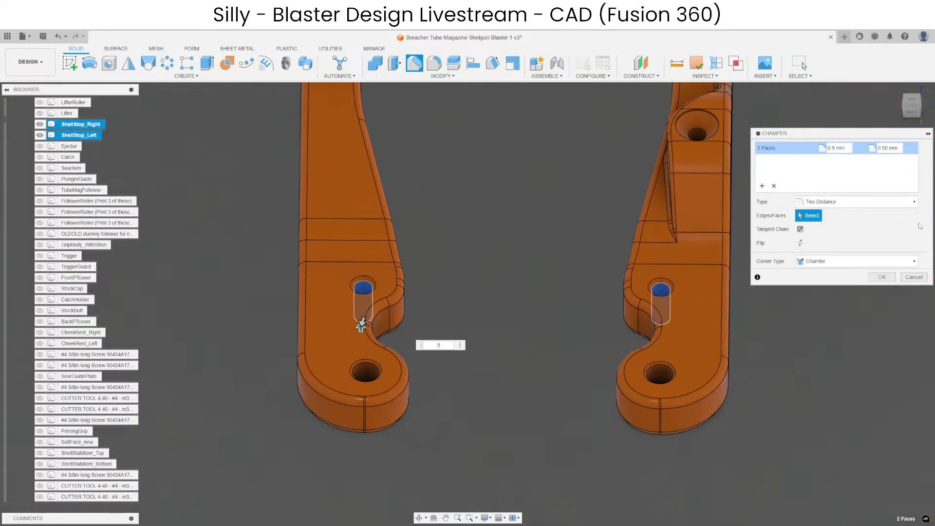
pyautogui.click(835, 204)
pyautogui.click(823, 214)
pyautogui.press('Return')
# Check both sides of the chamfered shell stop holes and bring the rest of the blaster back into view.
pyautogui.scroll(3, 546, 317)
pyautogui.keyDown('shift'); pyautogui.moveTo(546, 316); pyautogui.dragTo(559, 250, button='middle'); pyautogui.keyUp('shift')
pyautogui.scroll(-4, 607, 232)
pyautogui.scroll(4, 633, 404)
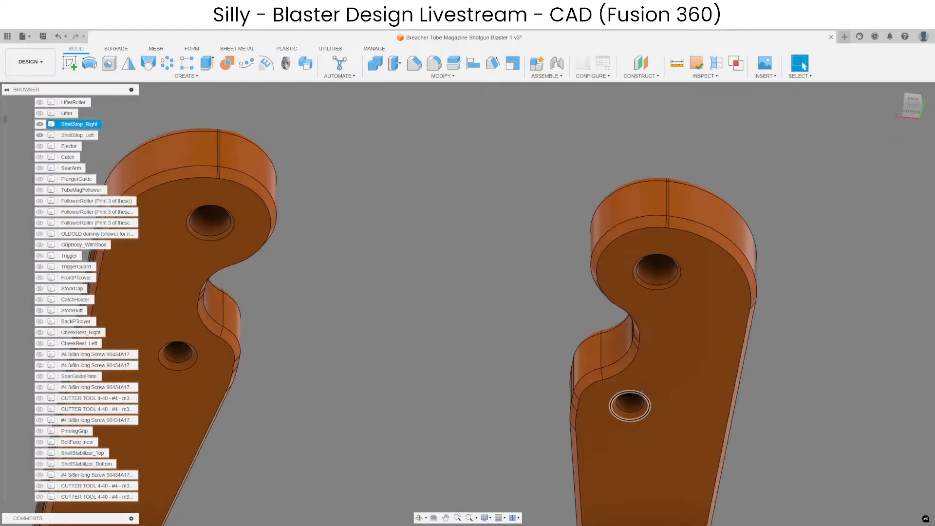
pyautogui.keyDown('shift'); pyautogui.moveTo(632, 402); pyautogui.dragTo(553, 329, button='middle'); pyautogui.keyUp('shift')
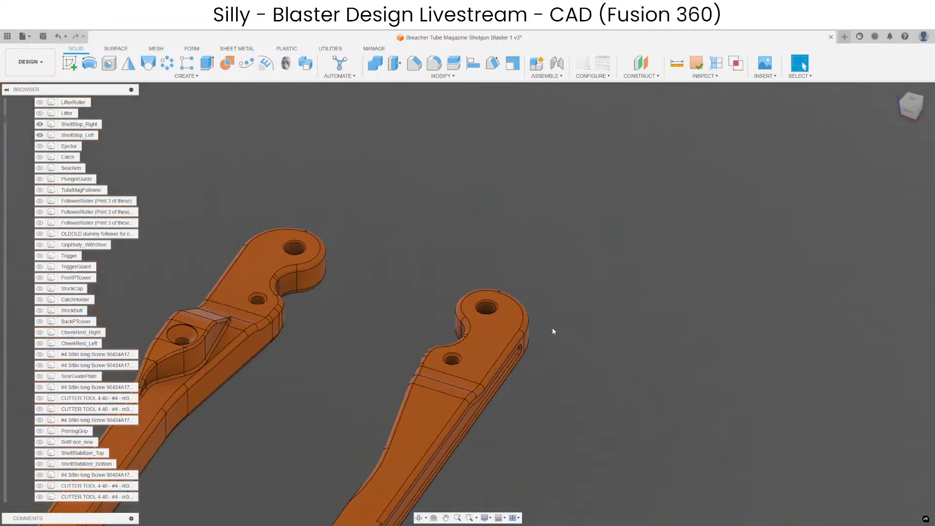
pyautogui.scroll(-4, 505, 281)
pyautogui.rightClick(463, 242)
pyautogui.click(452, 380)
# Examine the shell stops and lifter around the loading port from the side and underneath.
pyautogui.scroll(3, 458, 378)
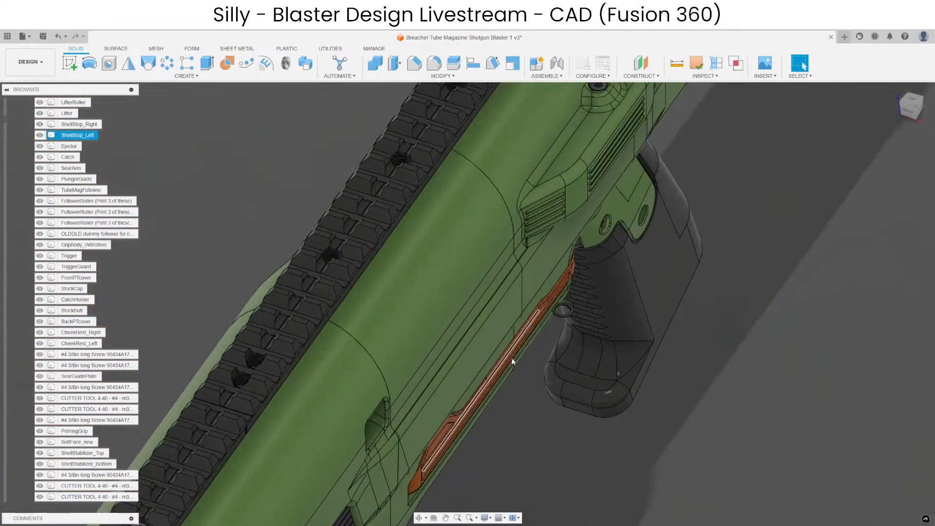
pyautogui.keyDown('shift'); pyautogui.moveTo(514, 361); pyautogui.dragTo(619, 239, button='middle'); pyautogui.keyUp('shift')
pyautogui.scroll(2, 503, 317)
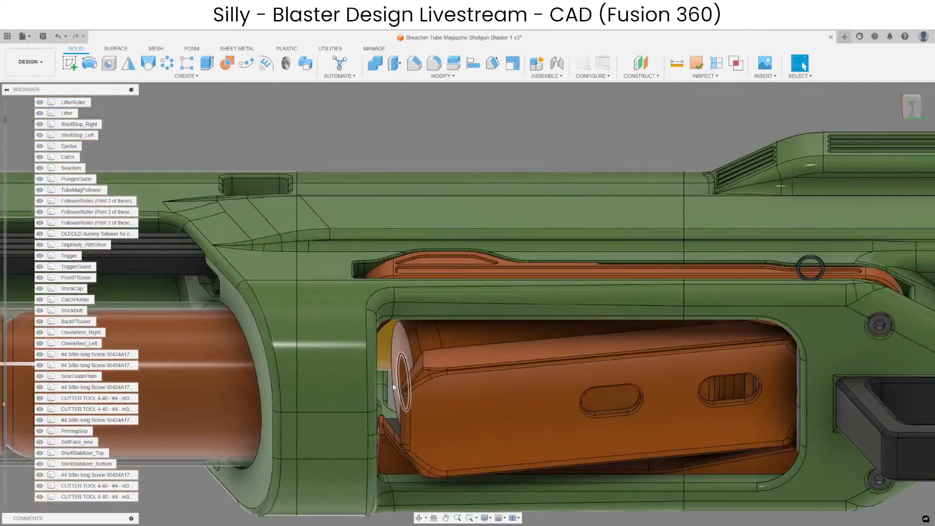
pyautogui.scroll(4, 385, 397)
pyautogui.keyDown('shift'); pyautogui.moveTo(403, 459); pyautogui.dragTo(455, 406, button='middle'); pyautogui.keyUp('shift')
pyautogui.scroll(-3, 544, 271)
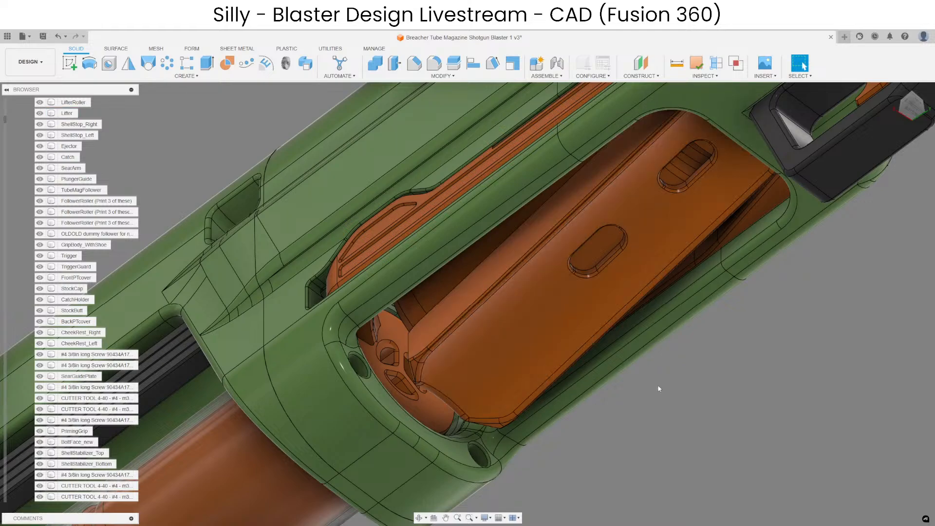
pyautogui.moveTo(694, 430); pyautogui.dragTo(635, 408, button='middle')
pyautogui.scroll(-2, 635, 408)
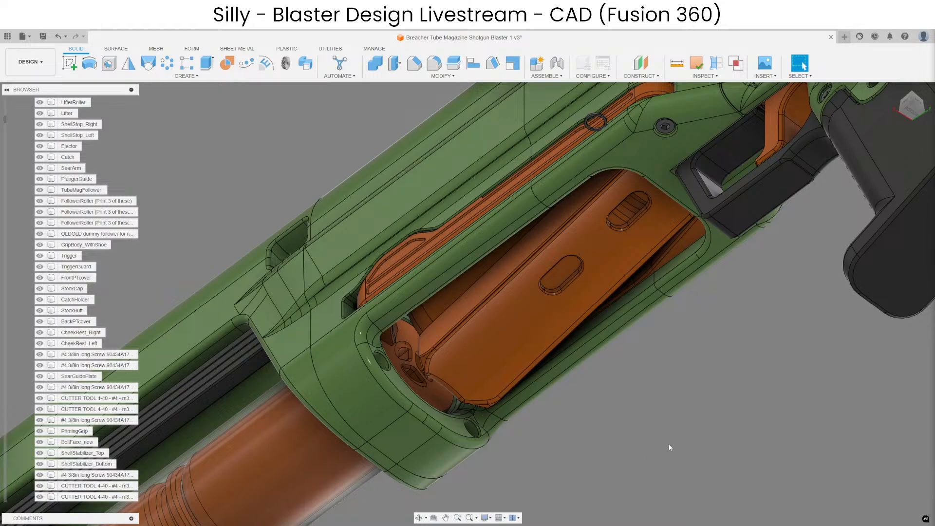
pyautogui.scroll(-10, 612, 373)
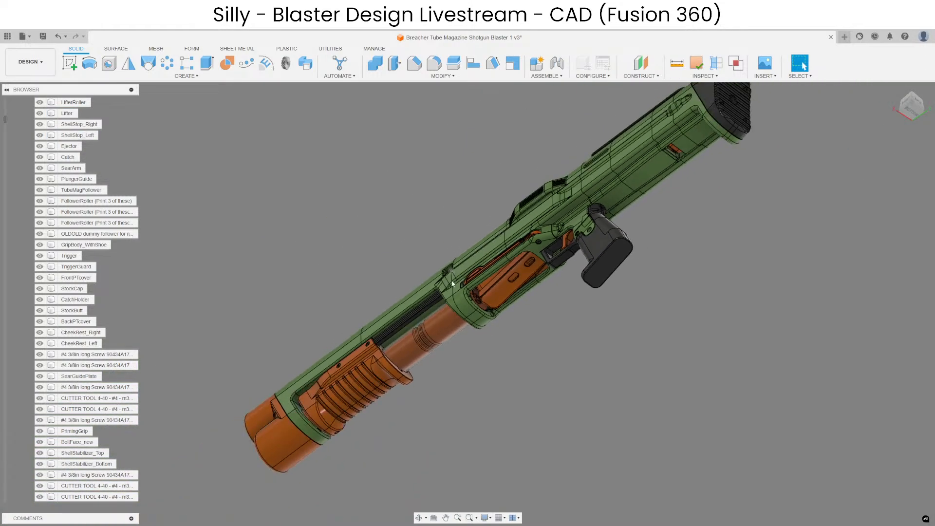
# Examine the blaster's front end, including the priming grip, the muzzle piece and its junction with the green body.
pyautogui.keyDown('shift'); pyautogui.moveTo(479, 363); pyautogui.dragTo(351, 383, button='middle'); pyautogui.keyUp('shift')
pyautogui.moveTo(699, 315); pyautogui.dragTo(515, 358, button='middle')
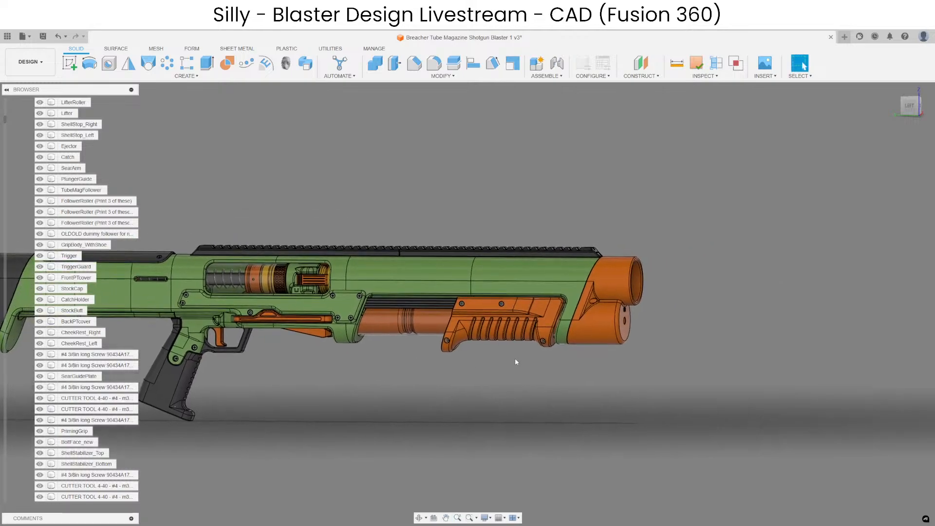
pyautogui.scroll(5, 593, 394)
pyautogui.moveTo(594, 395)
pyautogui.keyDown('shift'); pyautogui.mouseDown(button='middle')
pyautogui.moveTo(575, 404)
pyautogui.moveTo(589, 409)
pyautogui.mouseUp(button='middle'); pyautogui.keyUp('shift')
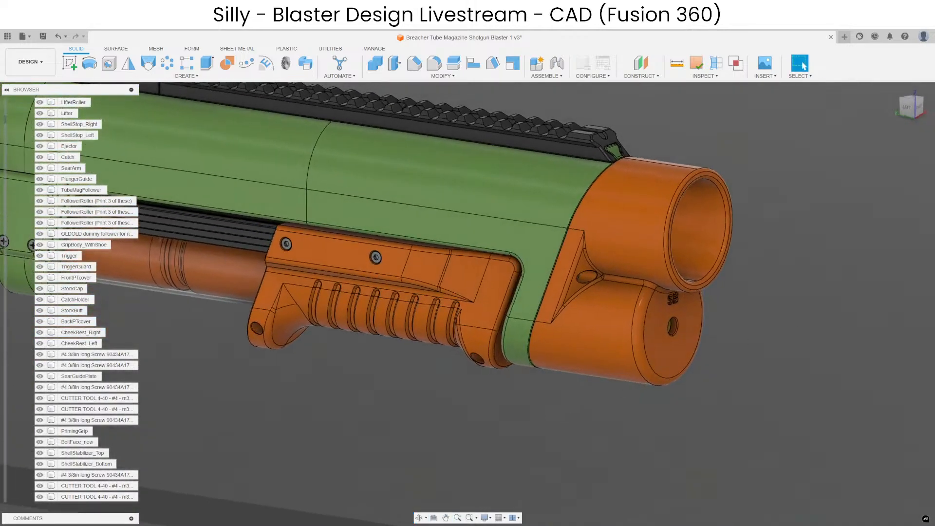
pyautogui.moveTo(810, 390); pyautogui.dragTo(715, 395, button='middle')
pyautogui.scroll(-3, 554, 308)
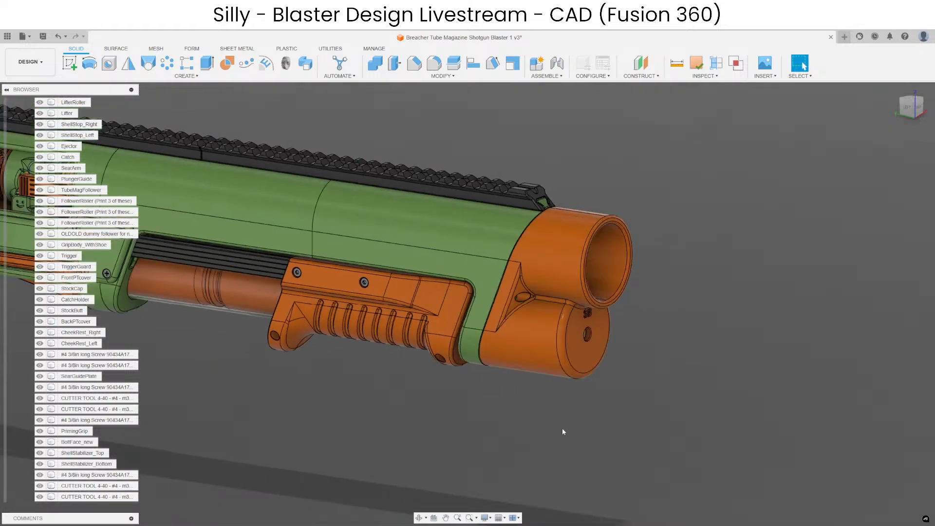
pyautogui.keyDown('shift'); pyautogui.moveTo(562, 430); pyautogui.dragTo(596, 420, button='middle'); pyautogui.keyUp('shift')
pyautogui.scroll(-4, 623, 320)
pyautogui.scroll(4, 590, 333)
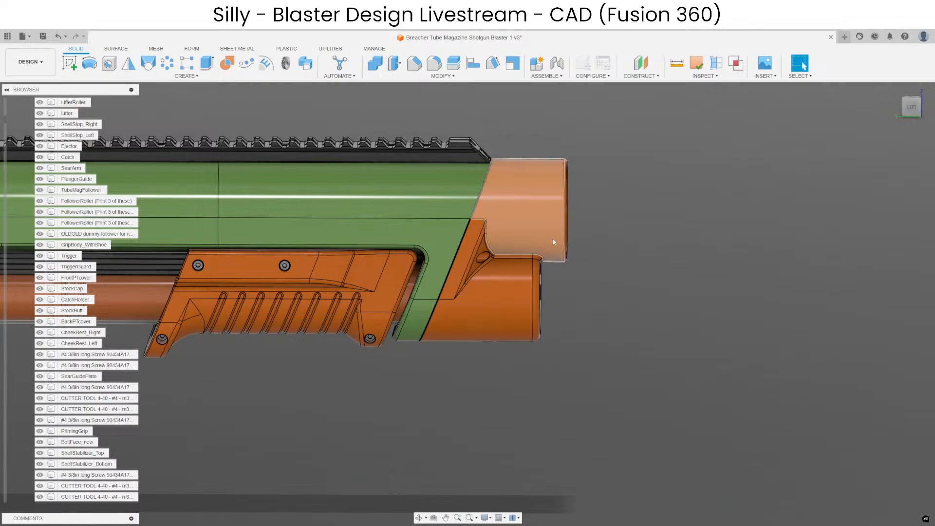
pyautogui.scroll(3, 555, 276)
pyautogui.scroll(-4, 542, 266)
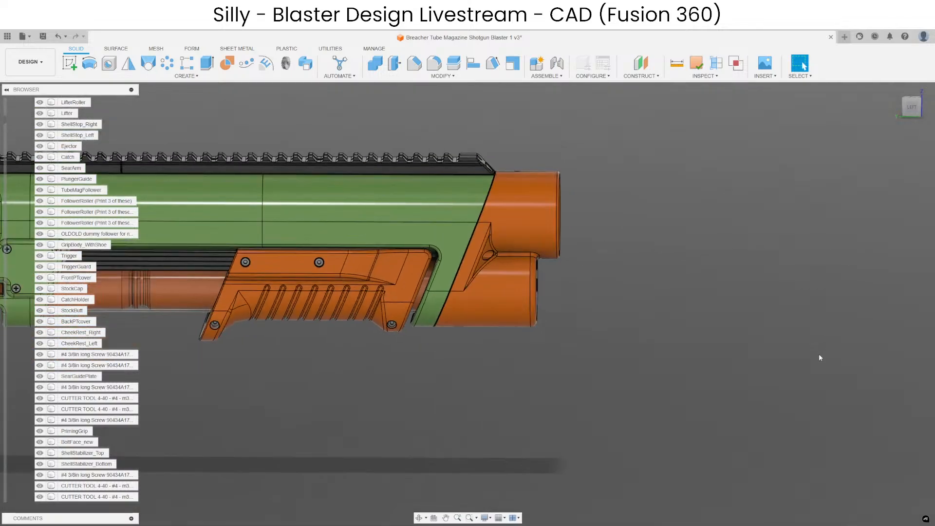
pyautogui.scroll(3, 547, 263)
pyautogui.keyDown('shift'); pyautogui.moveTo(547, 263); pyautogui.dragTo(559, 263, button='middle'); pyautogui.keyUp('shift')
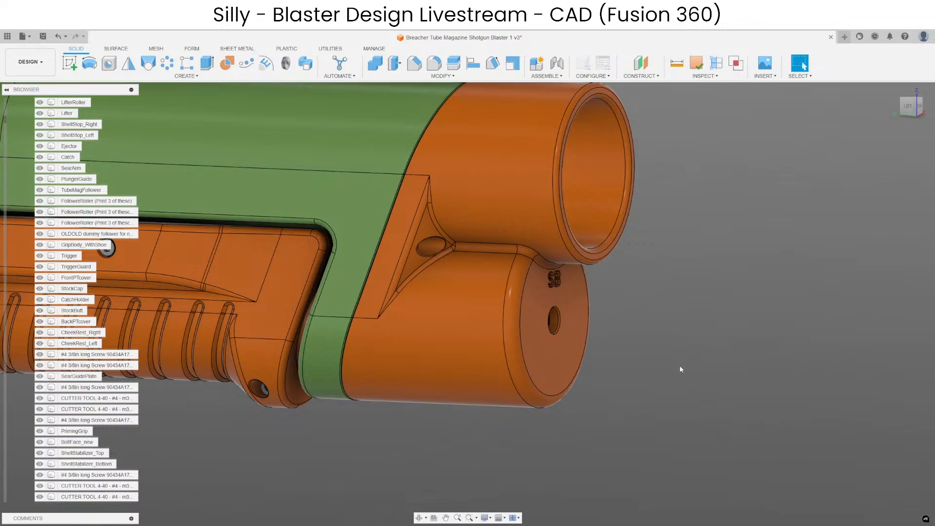
pyautogui.scroll(-3, 684, 365)
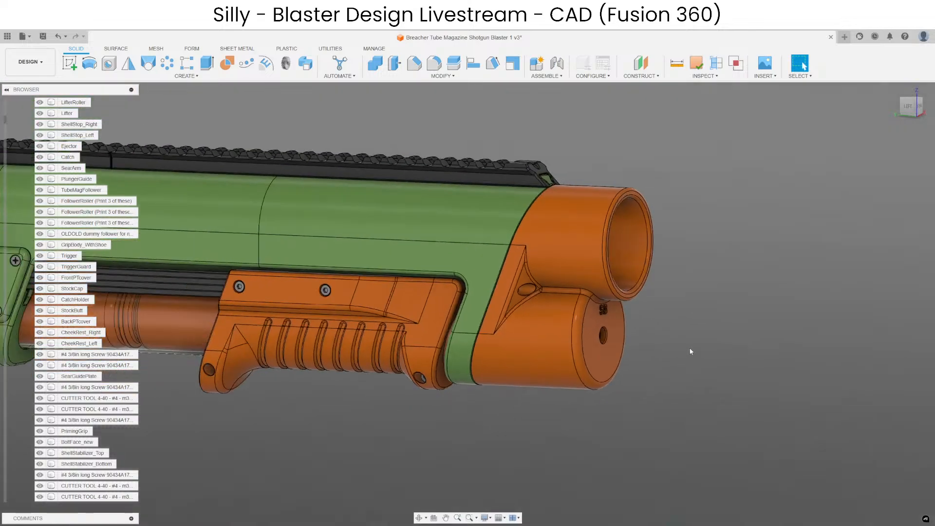
pyautogui.scroll(5, 540, 340)
pyautogui.scroll(-5, 542, 303)
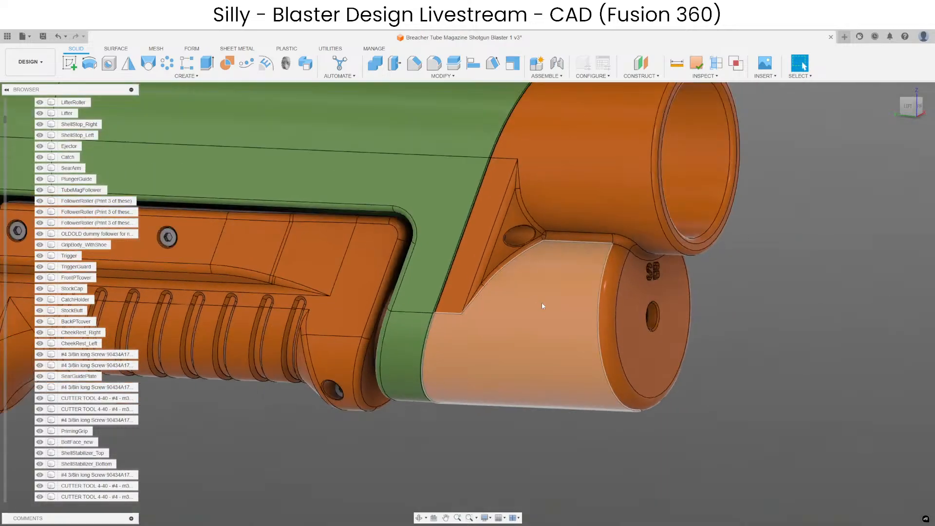
# Hide the muzzle piece to examine the screws and magazine tube end behind it, and undo the hiding.
pyautogui.click(542, 303)
pyautogui.press('v')
pyautogui.scroll(3, 525, 302)
pyautogui.keyDown('shift'); pyautogui.moveTo(469, 256); pyautogui.dragTo(501, 248, button='middle'); pyautogui.keyUp('shift')
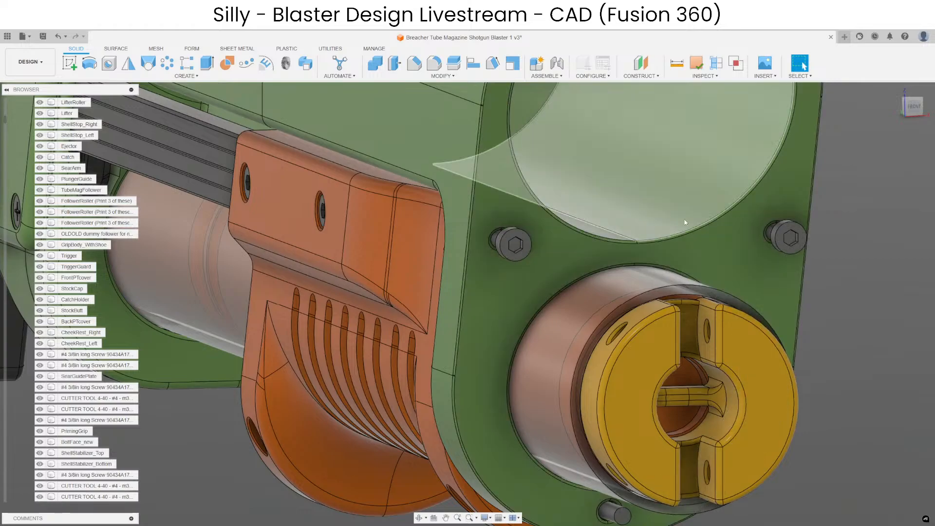
pyautogui.scroll(-3, 599, 274)
pyautogui.hotkey('ctrl', 'z')
# Examine the screw recess on the muzzle's side and the slanted joint between the muzzle and the green body.
pyautogui.scroll(-3, 693, 316)
pyautogui.keyDown('shift'); pyautogui.moveTo(641, 312); pyautogui.dragTo(694, 298, button='middle'); pyautogui.keyUp('shift')
pyautogui.scroll(2, 694, 299)
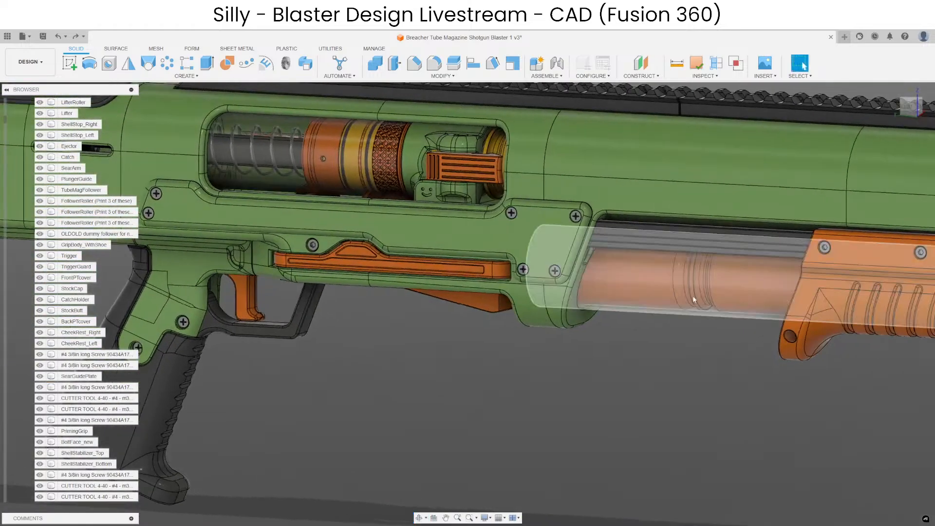
pyautogui.moveTo(866, 273); pyautogui.dragTo(341, 250, button='middle')
pyautogui.scroll(5, 621, 236)
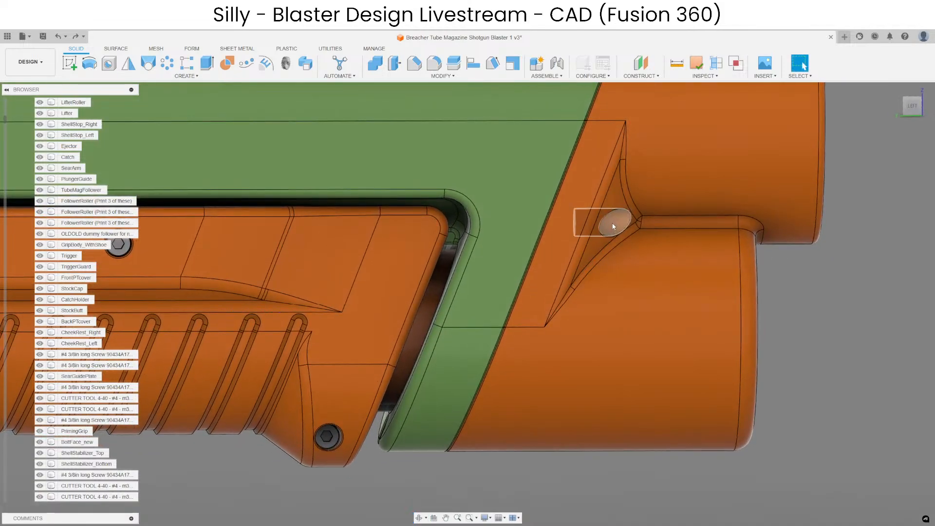
pyautogui.click(613, 226)
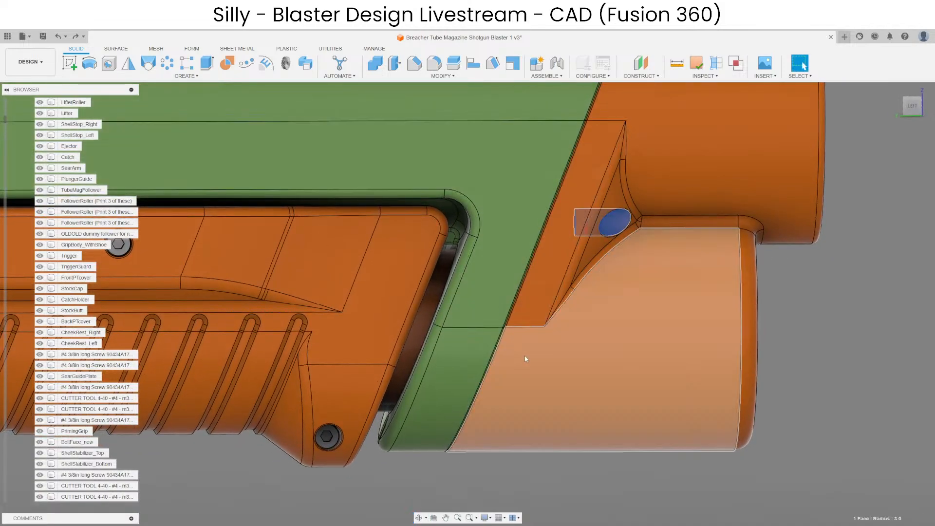
pyautogui.scroll(-5, 591, 267)
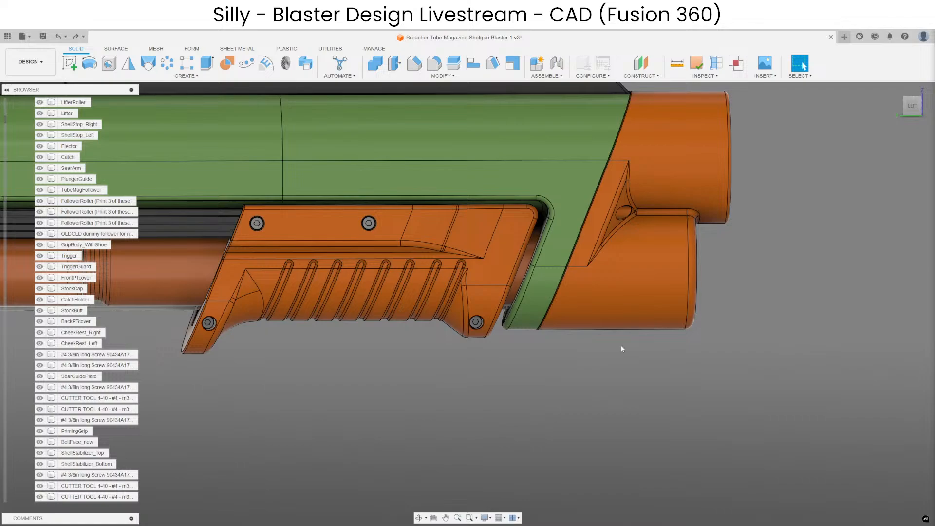
pyautogui.keyDown('shift'); pyautogui.moveTo(657, 378); pyautogui.dragTo(630, 314, button='middle'); pyautogui.keyUp('shift')
pyautogui.scroll(3, 594, 159)
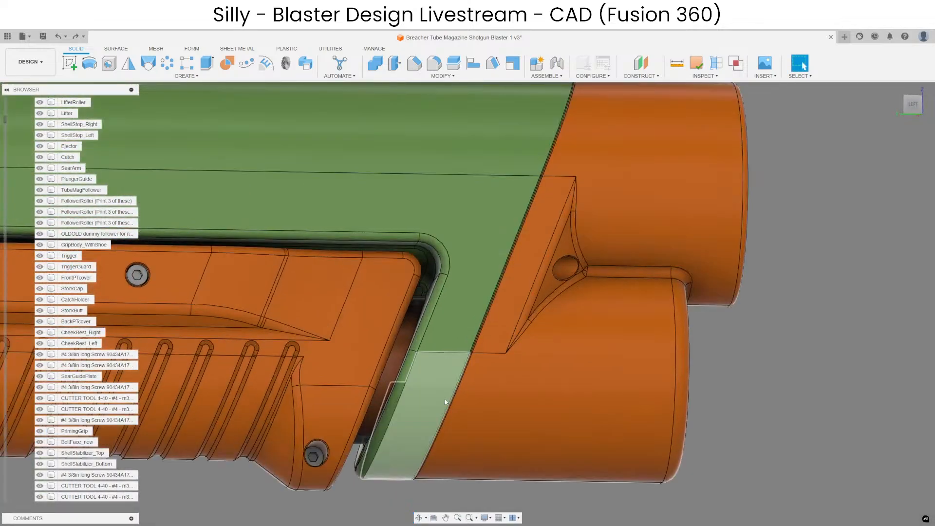
# Hide the muzzle again to view the body's slanted front end and protruding screws, and restore it.
pyautogui.scroll(-3, 526, 323)
pyautogui.click(525, 324)
pyautogui.press('v')
pyautogui.keyDown('shift'); pyautogui.moveTo(533, 437); pyautogui.dragTo(506, 446, button='middle'); pyautogui.keyUp('shift')
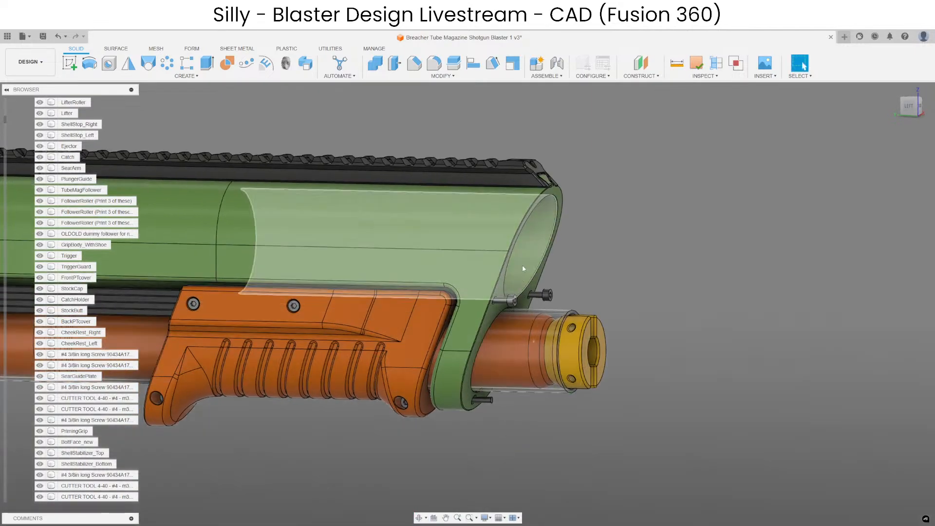
pyautogui.hotkey('ctrl', 'z')
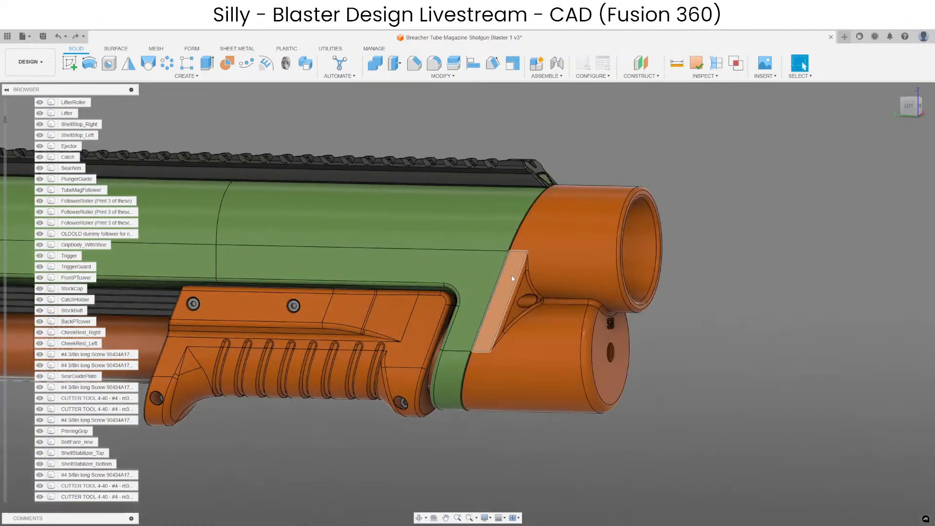
# Try a free move of the muzzle body by -5 mm in Y.
pyautogui.press('m')
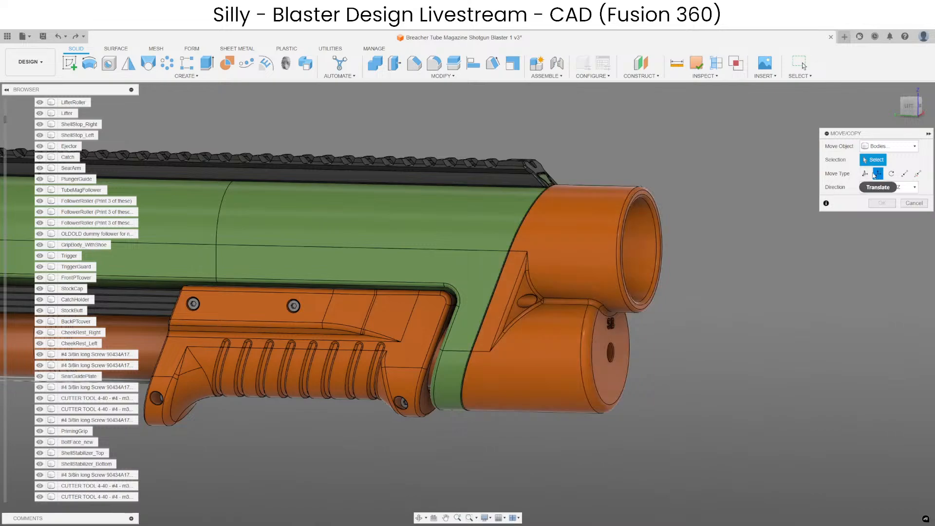
pyautogui.click(865, 174)
pyautogui.click(502, 306)
pyautogui.moveTo(508, 278); pyautogui.dragTo(504, 289)
pyautogui.moveTo(534, 453)
pyautogui.keyDown('shift'); pyautogui.mouseDown(button='middle')
pyautogui.moveTo(551, 458)
pyautogui.moveTo(544, 453)
pyautogui.mouseUp(button='middle'); pyautogui.keyUp('shift')
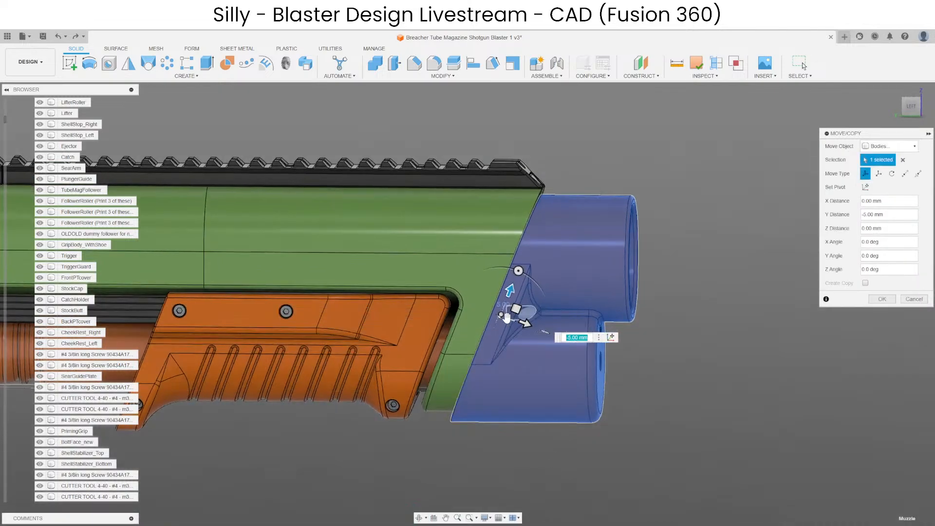
pyautogui.press('Escape')
pyautogui.scroll(3, 514, 296)
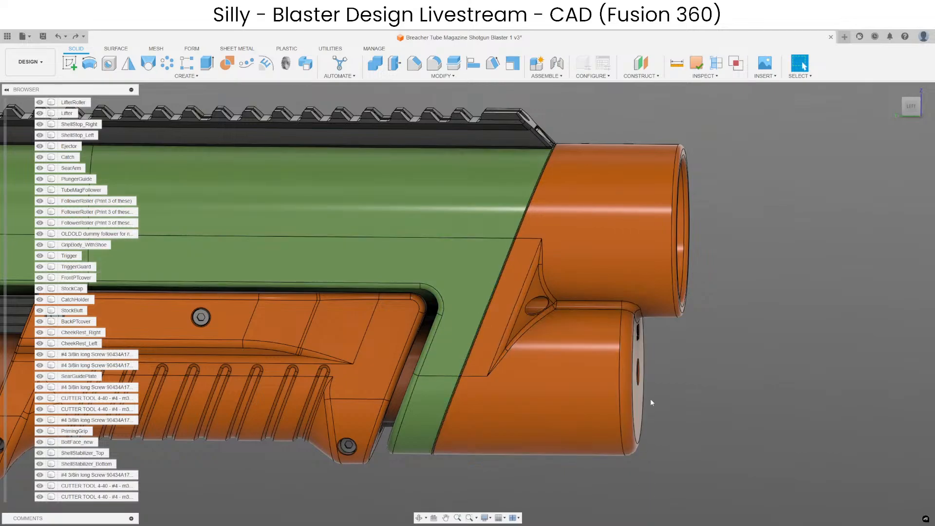
pyautogui.scroll(-3, 650, 399)
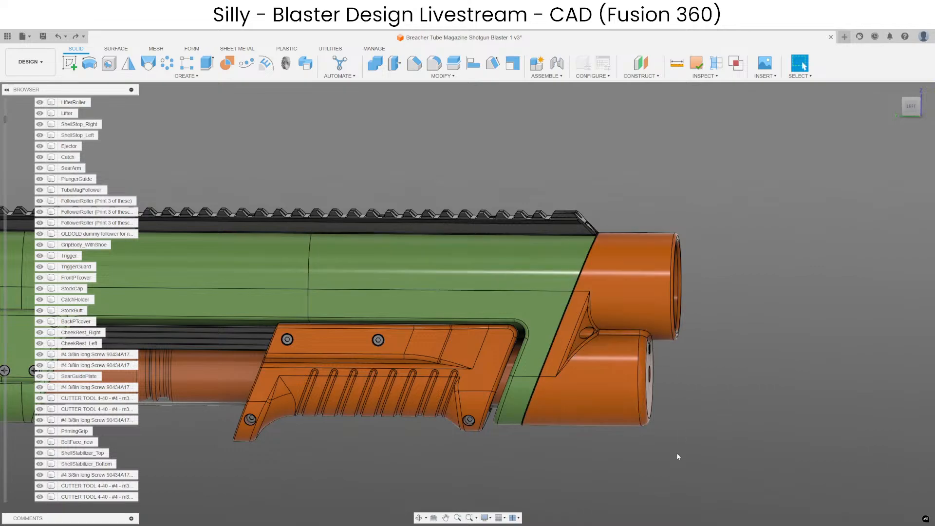
pyautogui.moveTo(706, 445); pyautogui.dragTo(811, 429, button='middle')
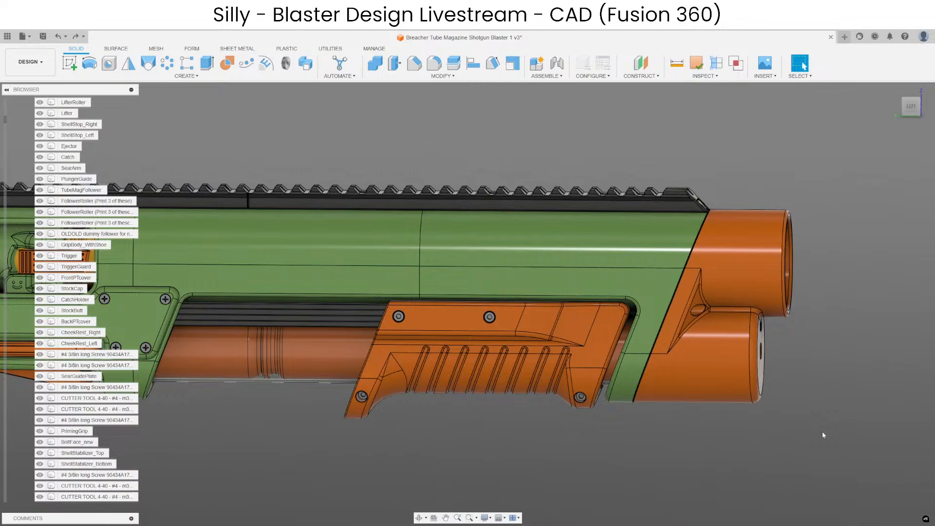
# Examine the receiver's side plate, its screws and the priming grip along the blaster's left side.
pyautogui.keyDown('shift'); pyautogui.moveTo(741, 444); pyautogui.dragTo(462, 393, button='middle'); pyautogui.keyUp('shift')
pyautogui.scroll(-2, 462, 396)
pyautogui.scroll(6, 454, 341)
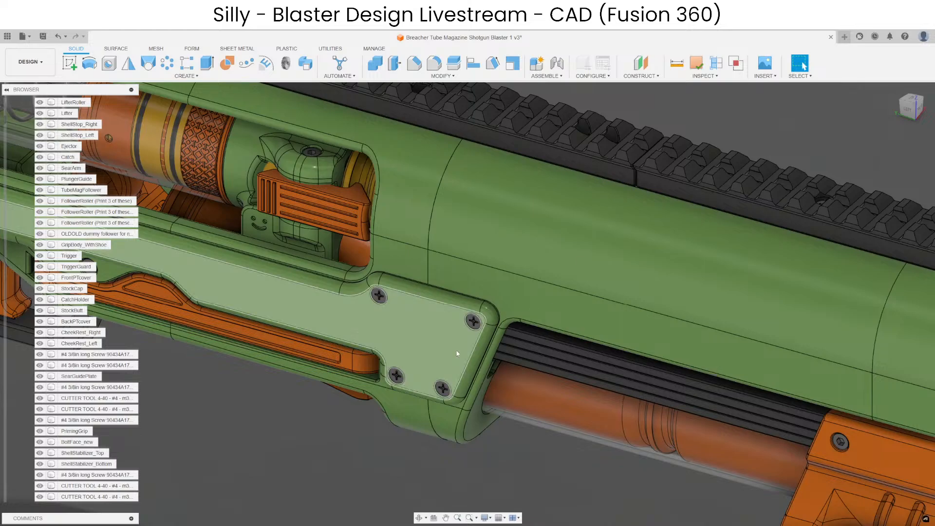
pyautogui.scroll(-2, 473, 324)
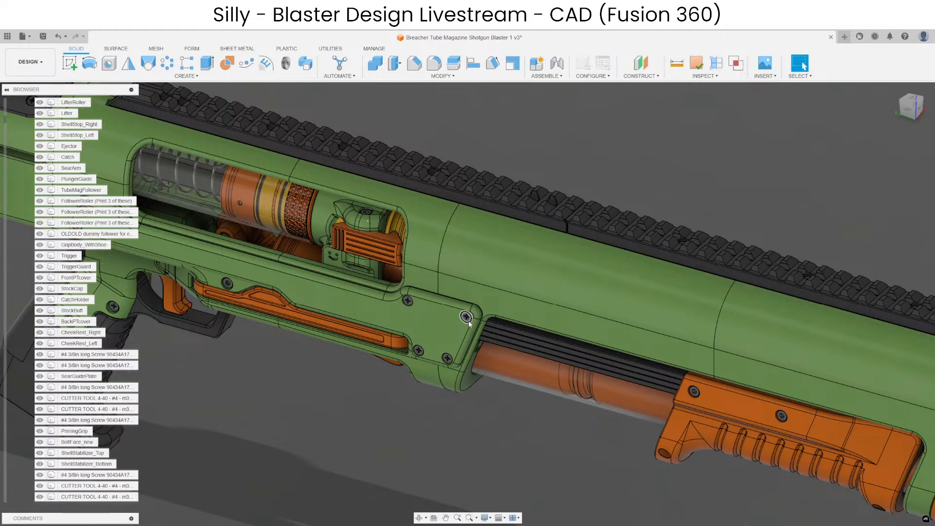
pyautogui.scroll(2, 467, 317)
pyautogui.scroll(-2, 473, 327)
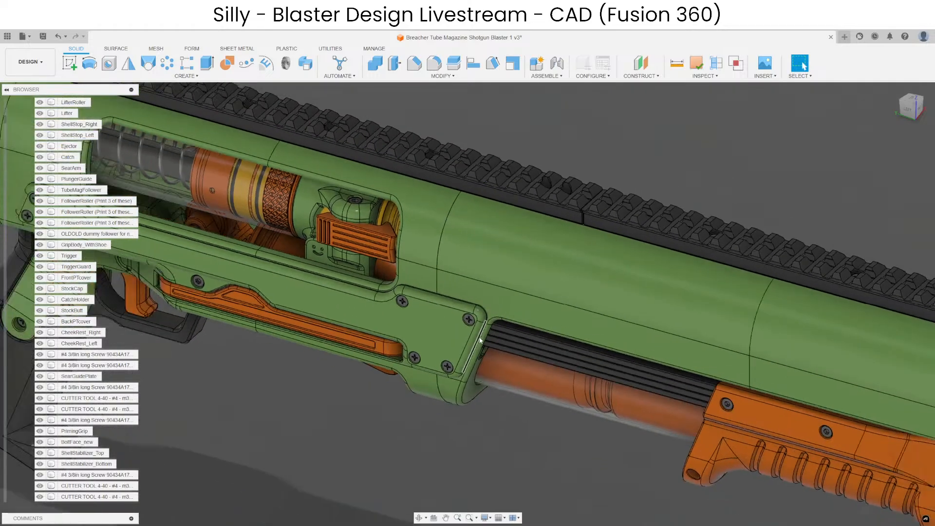
pyautogui.scroll(3, 477, 321)
pyautogui.scroll(-5, 439, 322)
pyautogui.scroll(4, 657, 413)
pyautogui.scroll(-6, 657, 413)
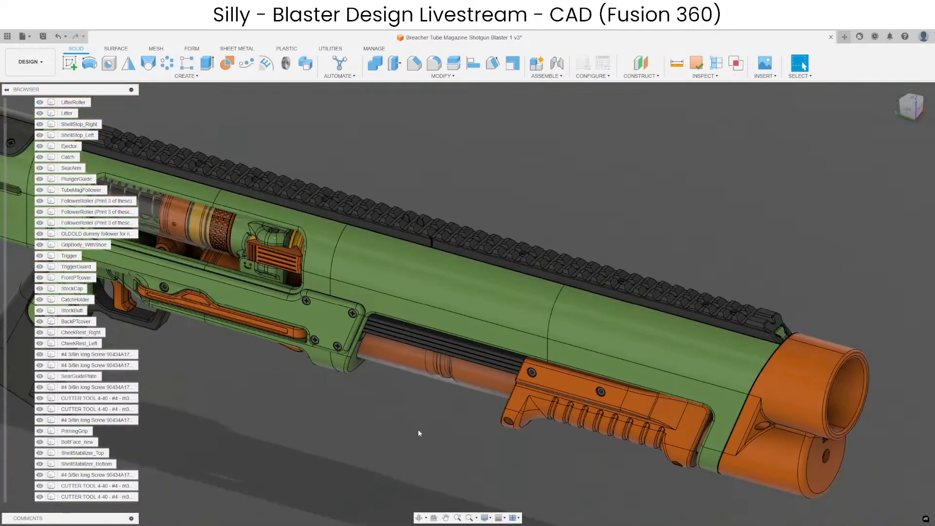
pyautogui.scroll(2, 570, 378)
# Compare the plunger tube and the magazine tube by selecting their outer faces in turn.
pyautogui.click(577, 363)
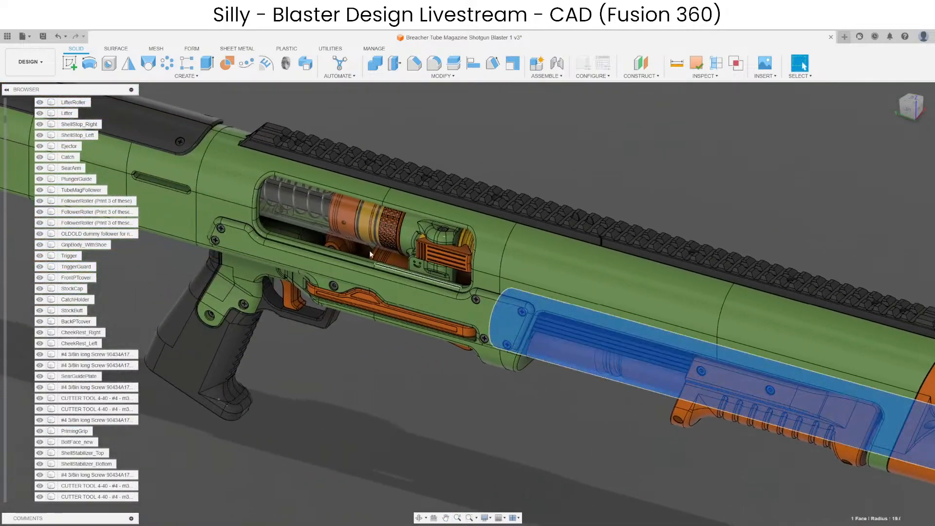
pyautogui.click(342, 223)
pyautogui.click(587, 364)
pyautogui.click(351, 220)
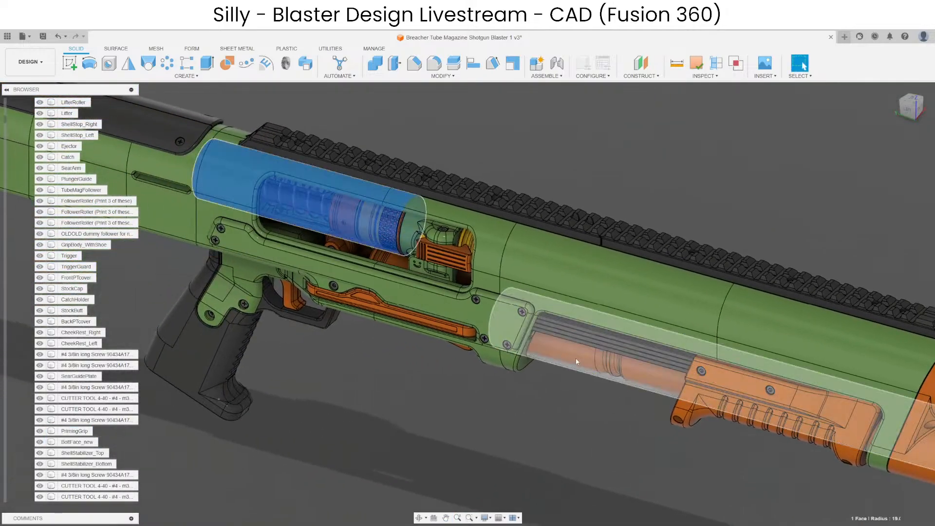
pyautogui.click(576, 360)
pyautogui.click(353, 220)
pyautogui.click(527, 412)
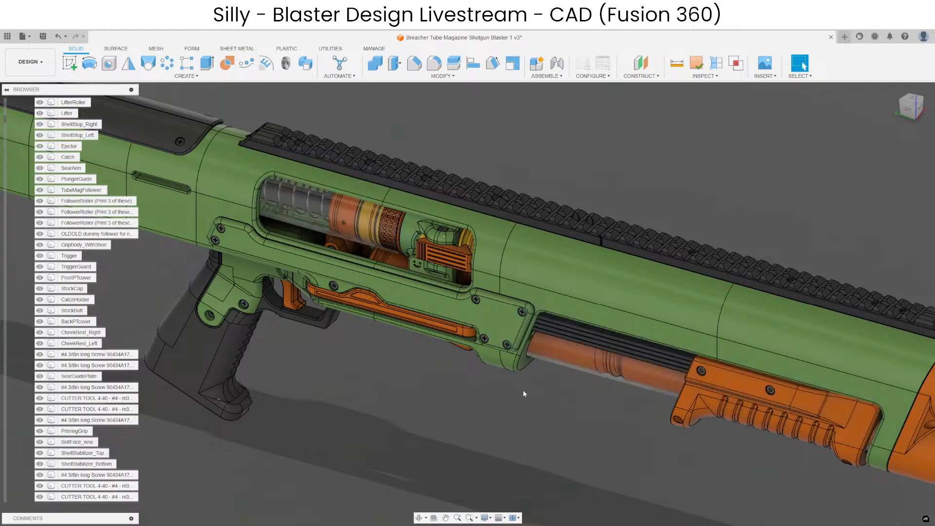
pyautogui.click(340, 233)
pyautogui.click(588, 363)
pyautogui.click(352, 223)
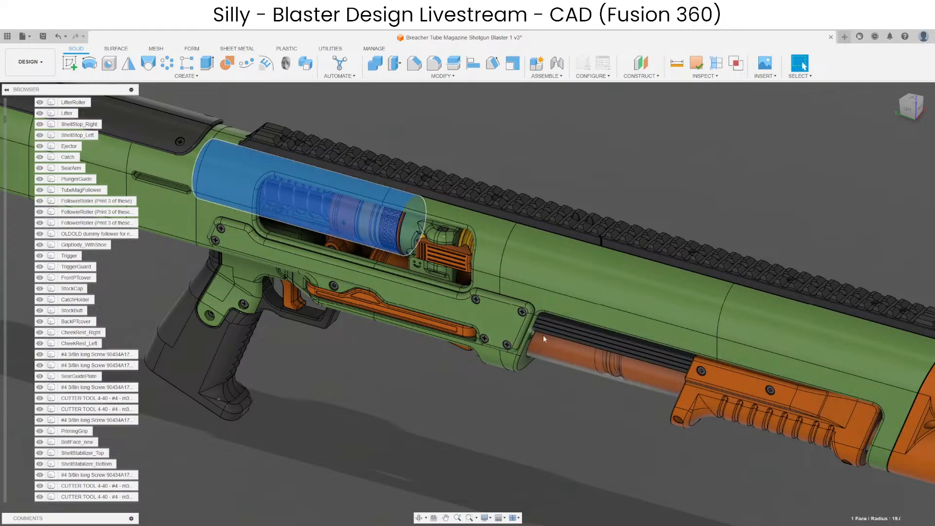
pyautogui.click(544, 338)
pyautogui.click(351, 222)
pyautogui.click(583, 359)
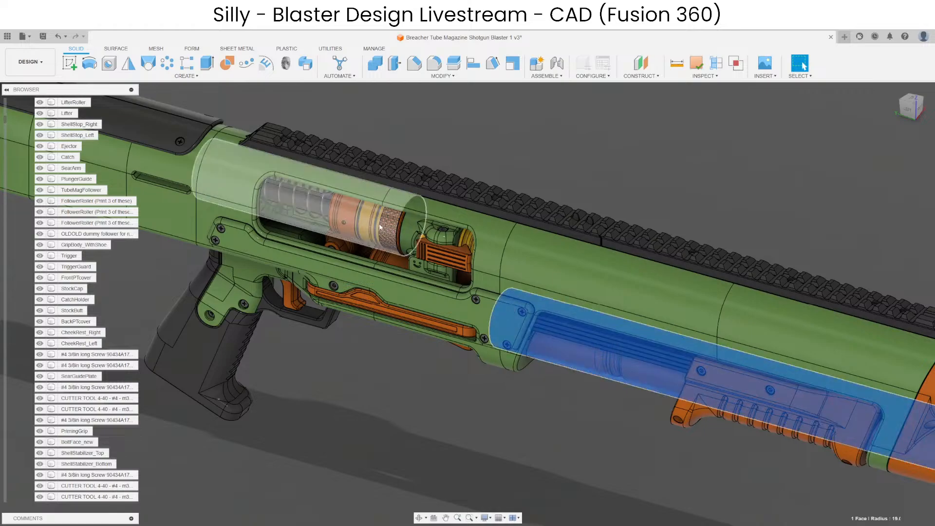
pyautogui.click(380, 227)
pyautogui.click(578, 380)
pyautogui.click(367, 233)
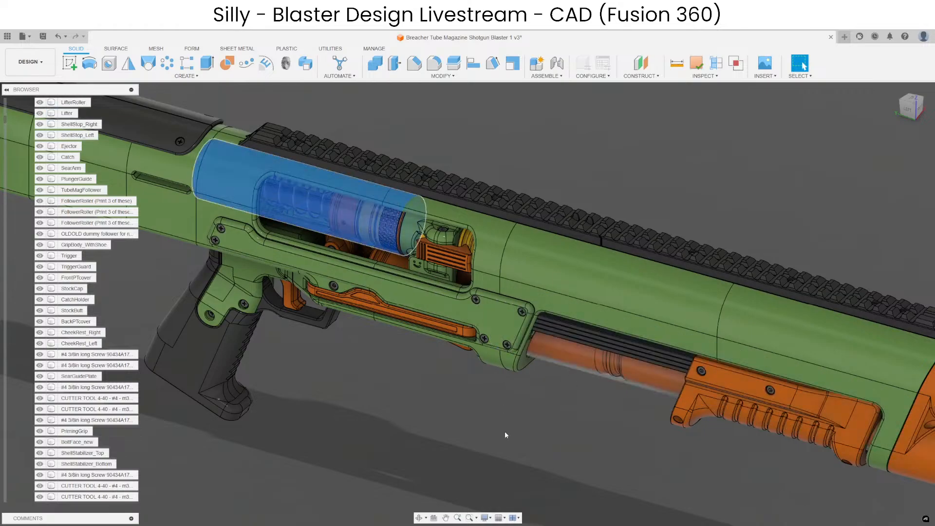
pyautogui.click(505, 432)
pyautogui.moveTo(408, 383); pyautogui.dragTo(546, 416, button='middle')
pyautogui.keyDown('shift'); pyautogui.moveTo(490, 403); pyautogui.dragTo(510, 388, button='middle'); pyautogui.keyUp('shift')
pyautogui.scroll(-3, 505, 394)
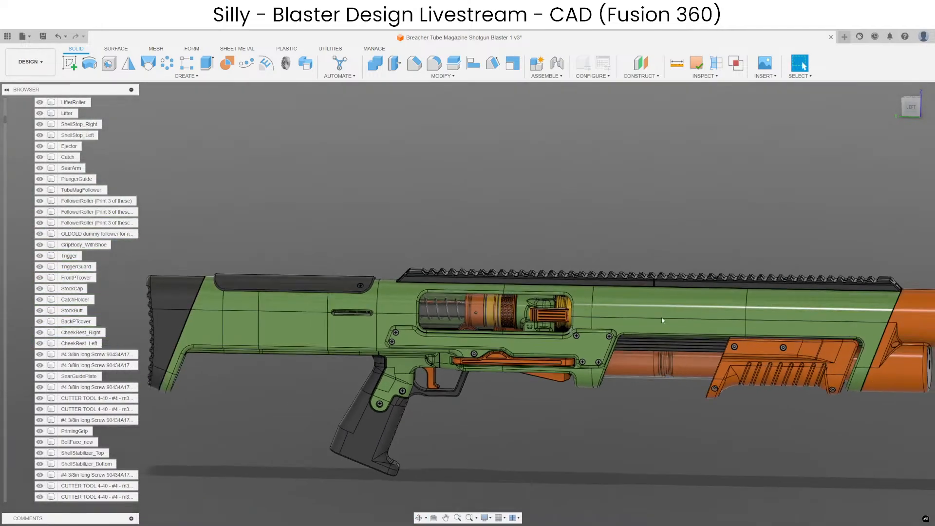
# View the whole blaster from the left and reselect both tubes alternately to compare their placement along the body.
pyautogui.moveTo(708, 306); pyautogui.dragTo(627, 273, button='middle')
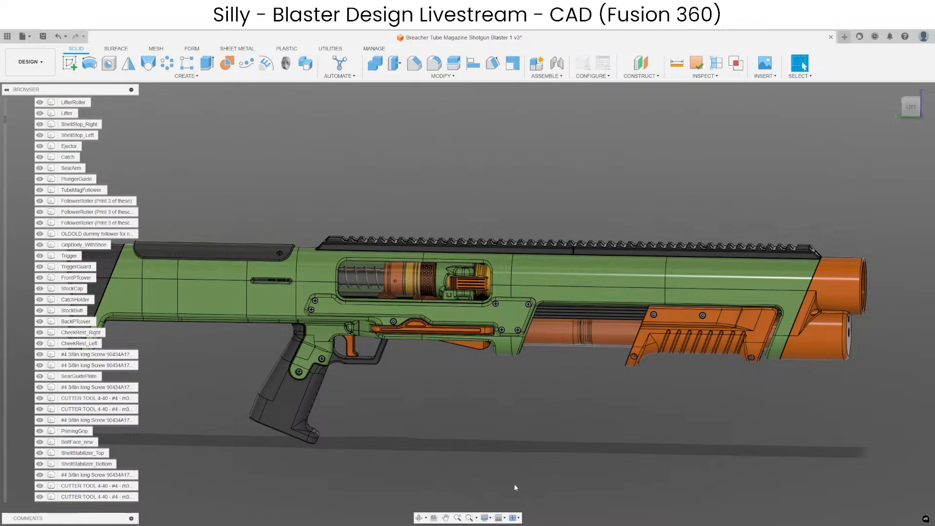
pyautogui.moveTo(516, 488); pyautogui.dragTo(546, 490, button='middle')
pyautogui.click(586, 347)
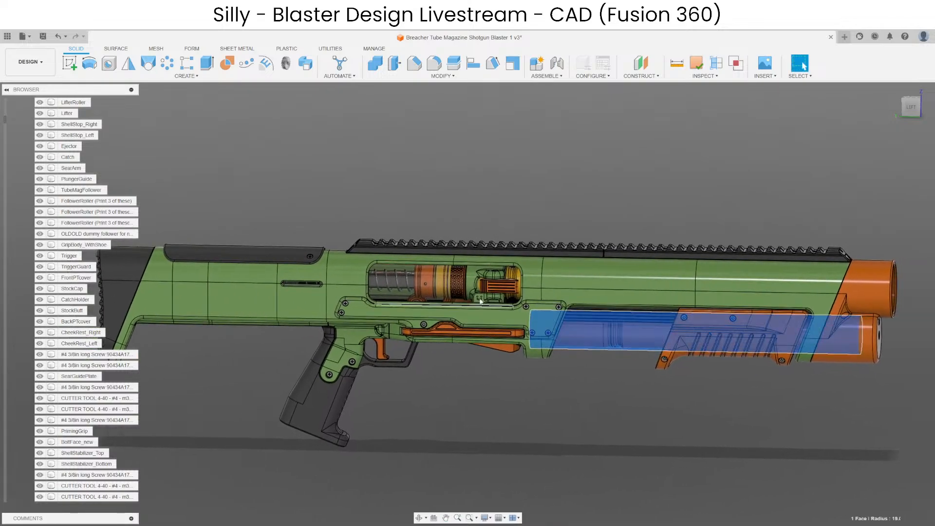
pyautogui.click(419, 289)
pyautogui.click(589, 331)
pyautogui.click(434, 293)
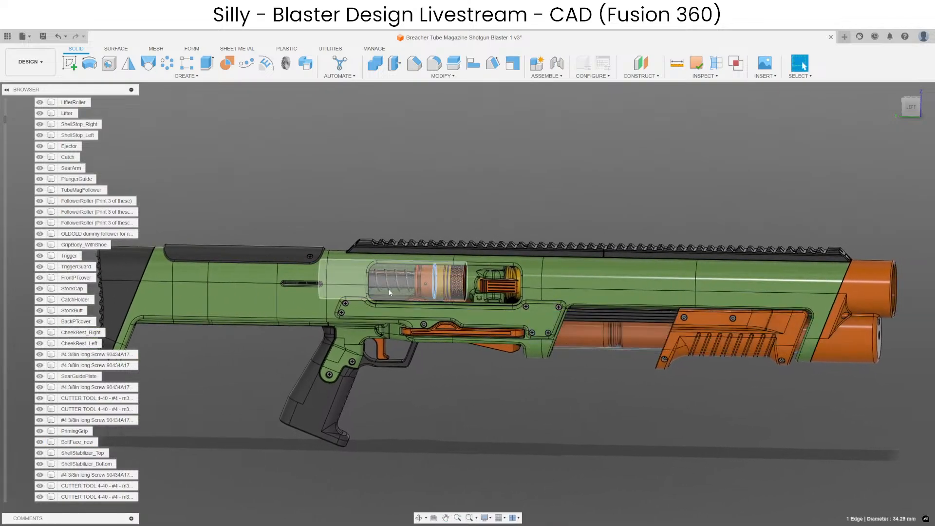
pyautogui.click(389, 292)
pyautogui.click(589, 331)
pyautogui.click(419, 280)
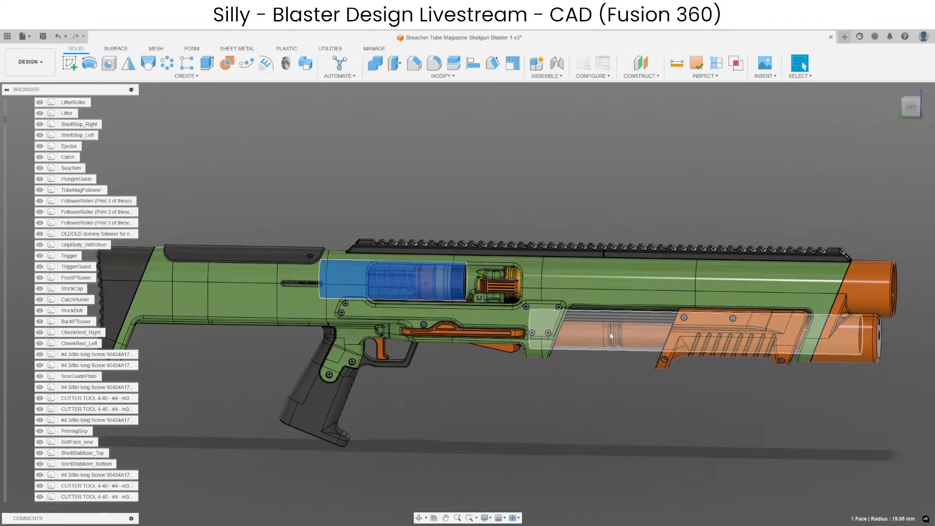
pyautogui.click(610, 333)
pyautogui.click(424, 283)
pyautogui.click(656, 380)
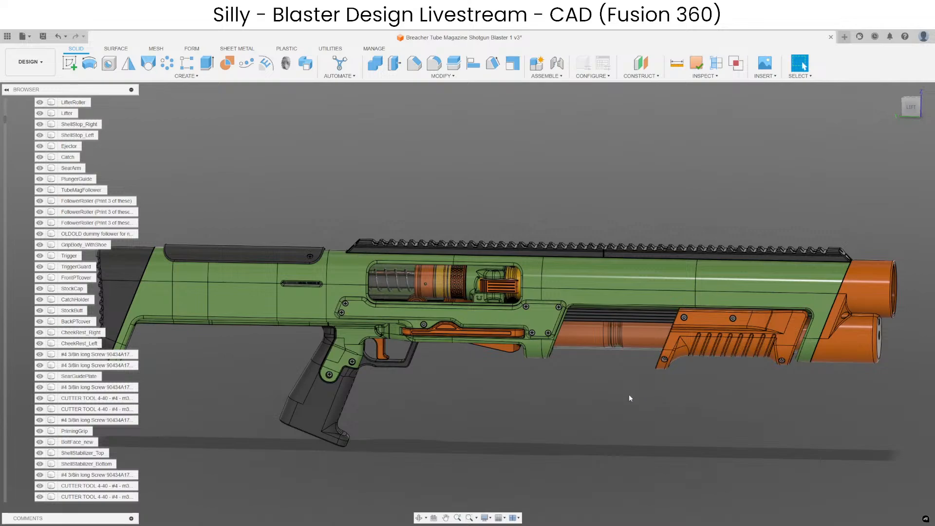
# Examine the blaster's right side around the yellow ejector opening, the body and the priming grip.
pyautogui.moveTo(629, 396); pyautogui.dragTo(545, 434, button='middle')
pyautogui.scroll(3, 576, 374)
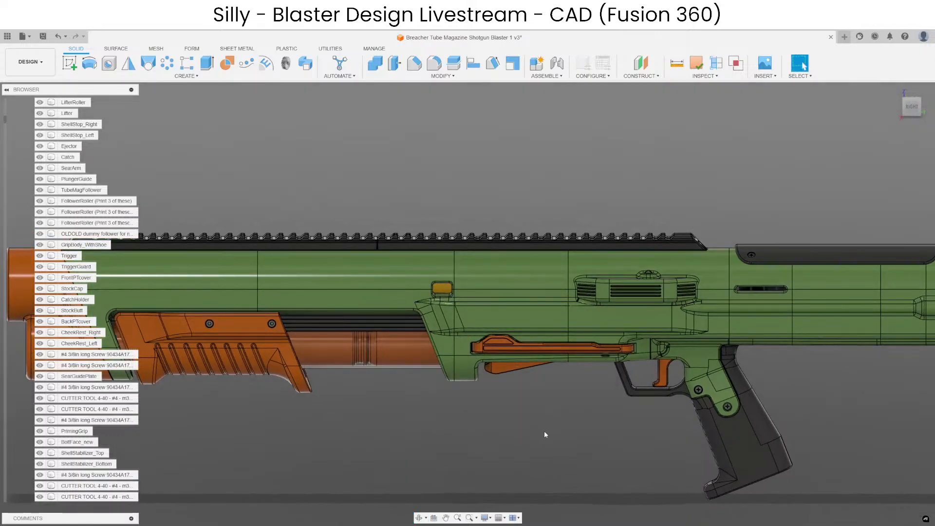
pyautogui.scroll(-2, 460, 371)
pyautogui.scroll(7, 463, 366)
pyautogui.keyDown('shift'); pyautogui.moveTo(483, 459); pyautogui.dragTo(467, 506, button='middle'); pyautogui.keyUp('shift')
pyautogui.scroll(5, 526, 354)
# Select the curved face of ShellStop_Left and examine its position within the body from both sides of the blaster.
pyautogui.click(516, 273)
pyautogui.scroll(-6, 470, 339)
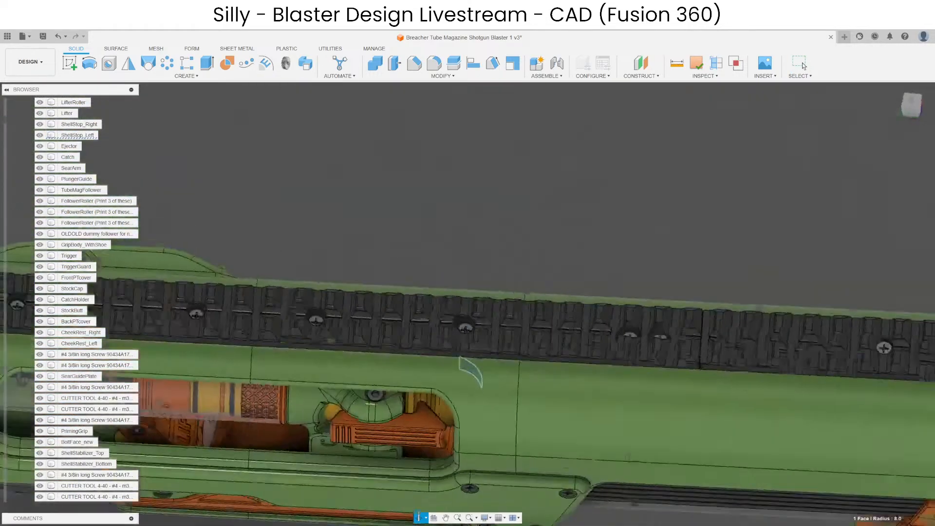
pyautogui.keyDown('shift'); pyautogui.moveTo(628, 457); pyautogui.dragTo(637, 411, button='middle'); pyautogui.keyUp('shift')
pyautogui.scroll(-4, 637, 411)
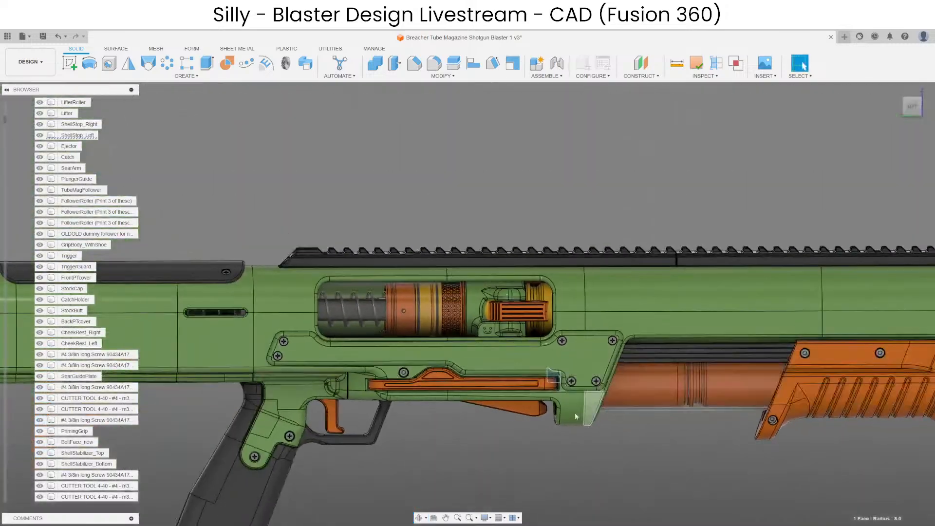
pyautogui.scroll(4, 575, 417)
pyautogui.keyDown('shift'); pyautogui.moveTo(574, 416); pyautogui.dragTo(567, 367, button='middle'); pyautogui.keyUp('shift')
pyautogui.scroll(4, 547, 376)
pyautogui.click(546, 395)
pyautogui.scroll(-4, 538, 386)
pyautogui.keyDown('shift'); pyautogui.moveTo(496, 351); pyautogui.dragTo(527, 355, button='middle'); pyautogui.keyUp('shift')
pyautogui.scroll(4, 529, 352)
pyautogui.click(462, 324)
pyautogui.scroll(-4, 543, 321)
pyautogui.keyDown('shift'); pyautogui.moveTo(546, 319); pyautogui.dragTo(598, 449, button='middle'); pyautogui.keyUp('shift')
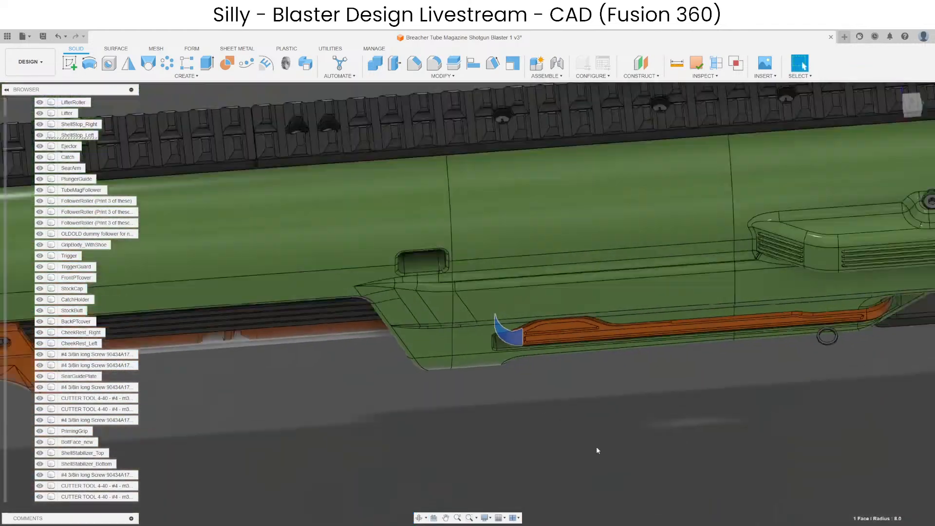
pyautogui.scroll(-6, 596, 445)
pyautogui.moveTo(605, 368); pyautogui.dragTo(584, 382, button='middle')
pyautogui.scroll(-1, 517, 392)
pyautogui.click(515, 393)
pyautogui.scroll(5, 434, 286)
# Return to the blaster's left side and save the design.
pyautogui.keyDown('shift'); pyautogui.moveTo(534, 448); pyautogui.dragTo(715, 413, button='middle'); pyautogui.keyUp('shift')
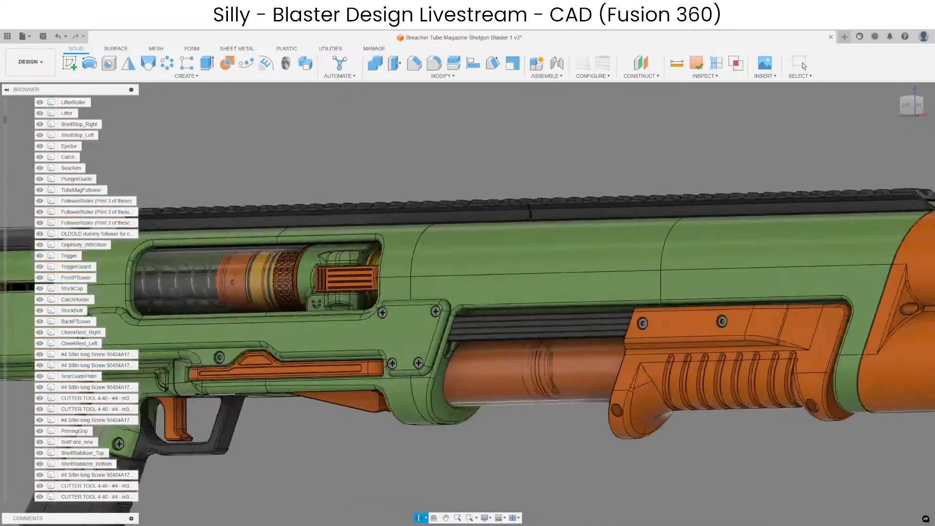
pyautogui.keyDown('shift'); pyautogui.moveTo(589, 390); pyautogui.dragTo(678, 429, button='middle'); pyautogui.keyUp('shift')
pyautogui.moveTo(470, 444); pyautogui.dragTo(635, 380, button='middle')
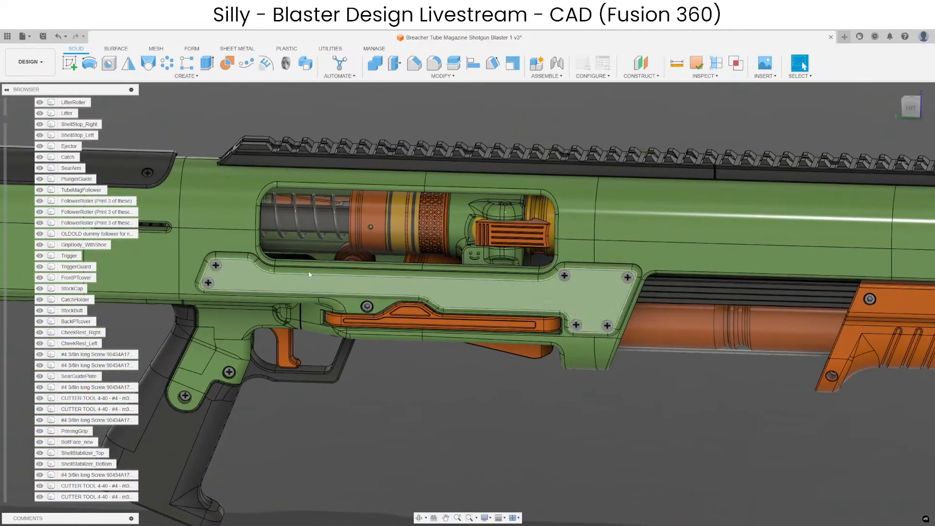
pyautogui.hotkey('ctrl', 's')
pyautogui.press('Return')
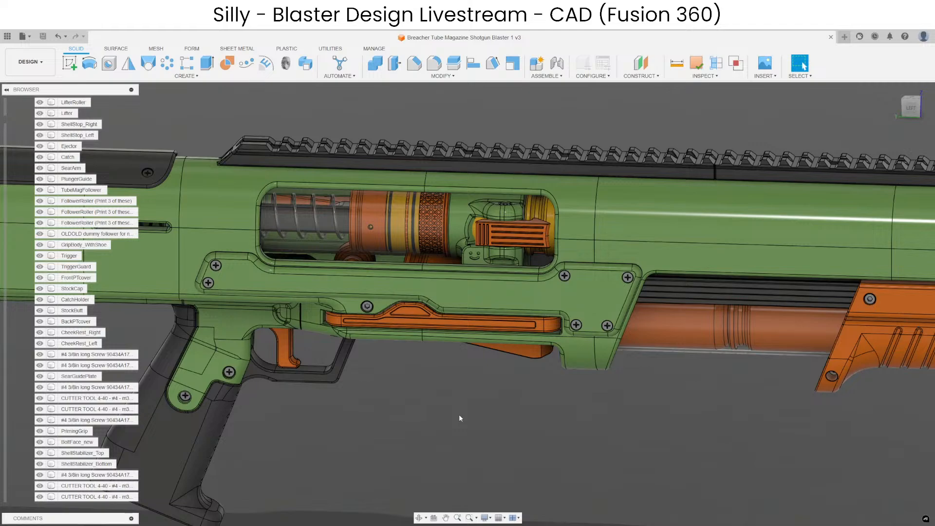
# Isolate CheekRest_Right to view it apart from the rest of the blaster.
pyautogui.scroll(-5, 459, 415)
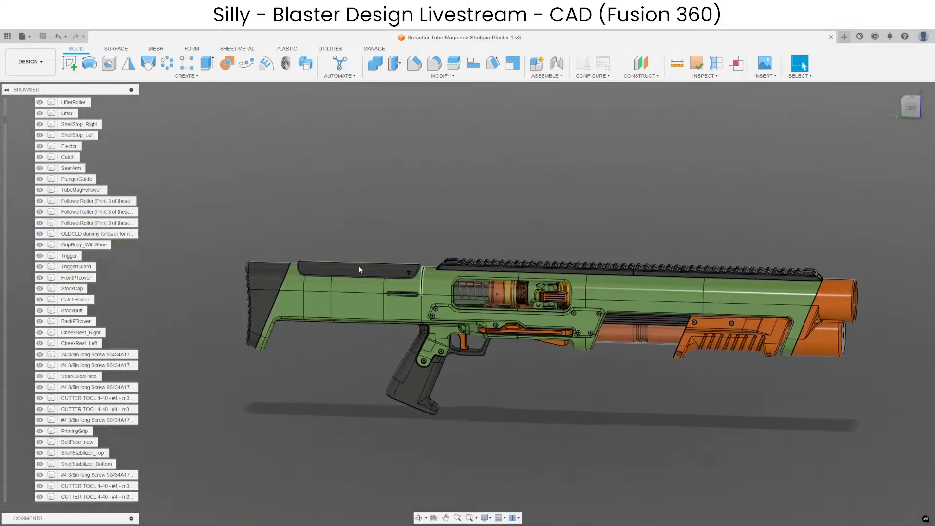
pyautogui.scroll(9, 362, 267)
pyautogui.rightClick(84, 335)
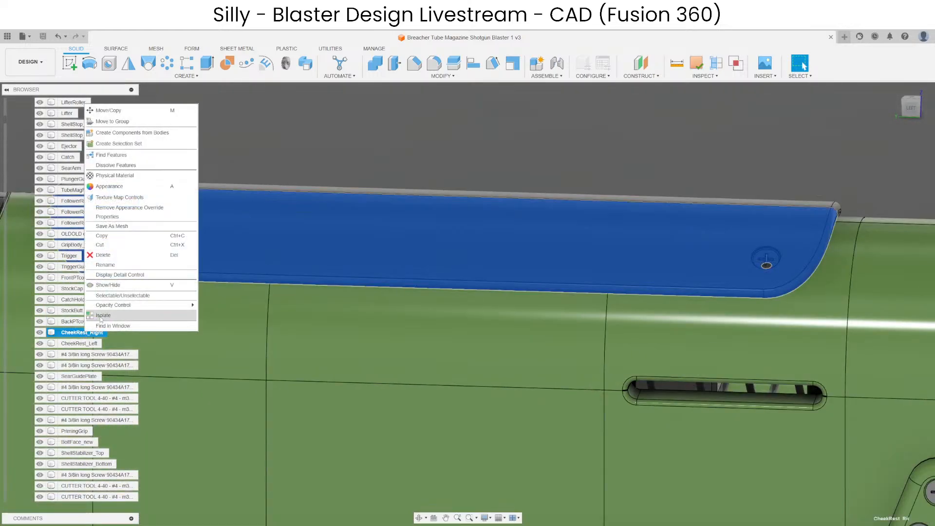
pyautogui.click(96, 316)
pyautogui.scroll(-4, 437, 218)
pyautogui.click(437, 218)
# Examine the isolated cheek rest's inner rail, notch and square boss, and undo the isolation.
pyautogui.scroll(4, 414, 284)
pyautogui.keyDown('shift'); pyautogui.moveTo(481, 342); pyautogui.dragTo(458, 334, button='middle'); pyautogui.keyUp('shift')
pyautogui.scroll(4, 431, 259)
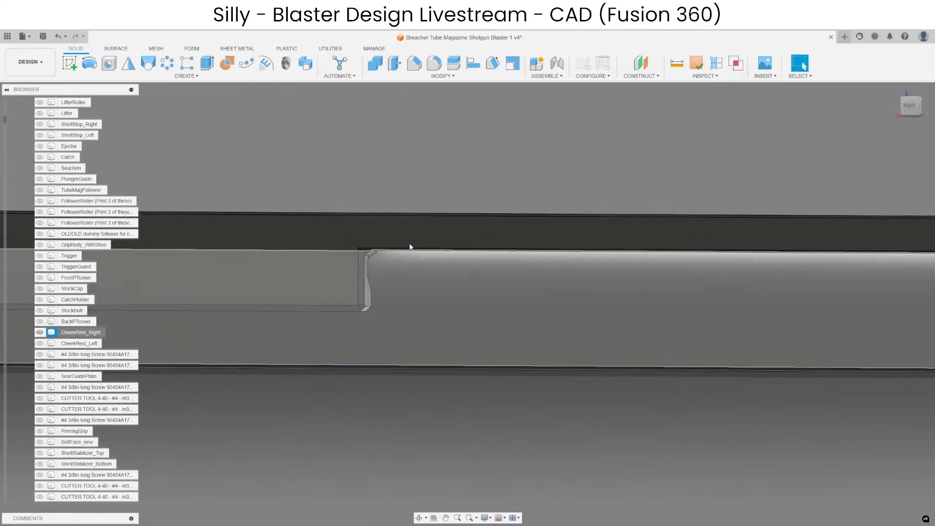
pyautogui.keyDown('shift'); pyautogui.moveTo(534, 204); pyautogui.dragTo(424, 238, button='middle'); pyautogui.keyUp('shift')
pyautogui.scroll(3, 419, 239)
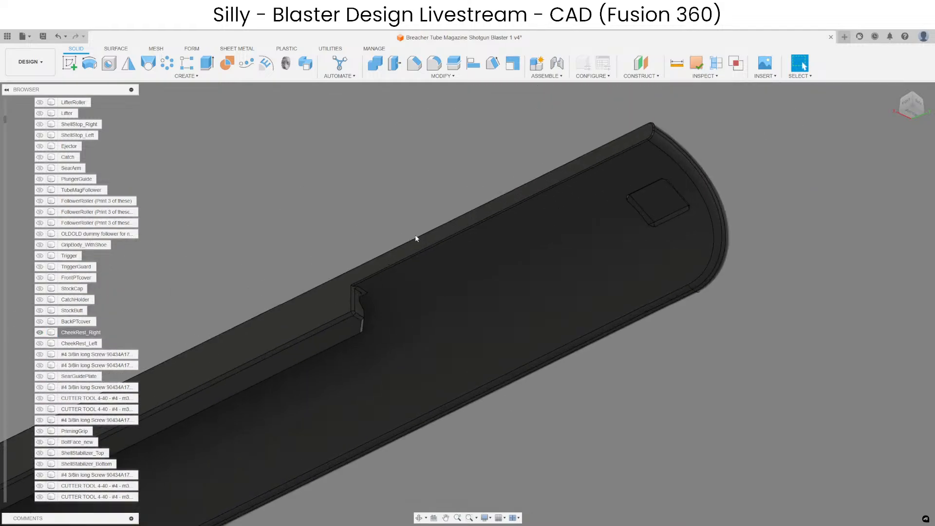
pyautogui.keyDown('shift'); pyautogui.moveTo(519, 197); pyautogui.dragTo(374, 264, button='middle'); pyautogui.keyUp('shift')
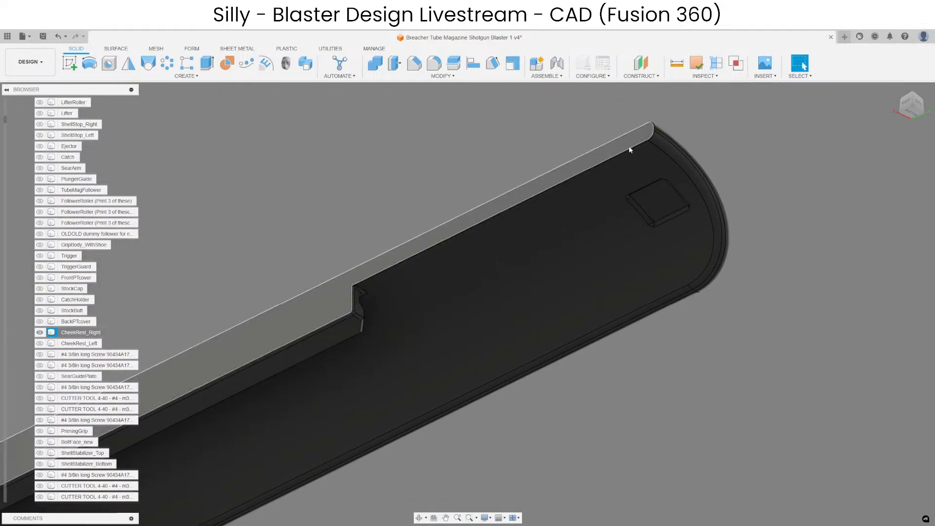
pyautogui.scroll(-4, 759, 253)
pyautogui.scroll(3, 357, 326)
pyautogui.keyDown('shift'); pyautogui.moveTo(357, 326); pyautogui.dragTo(433, 399, button='middle'); pyautogui.keyUp('shift')
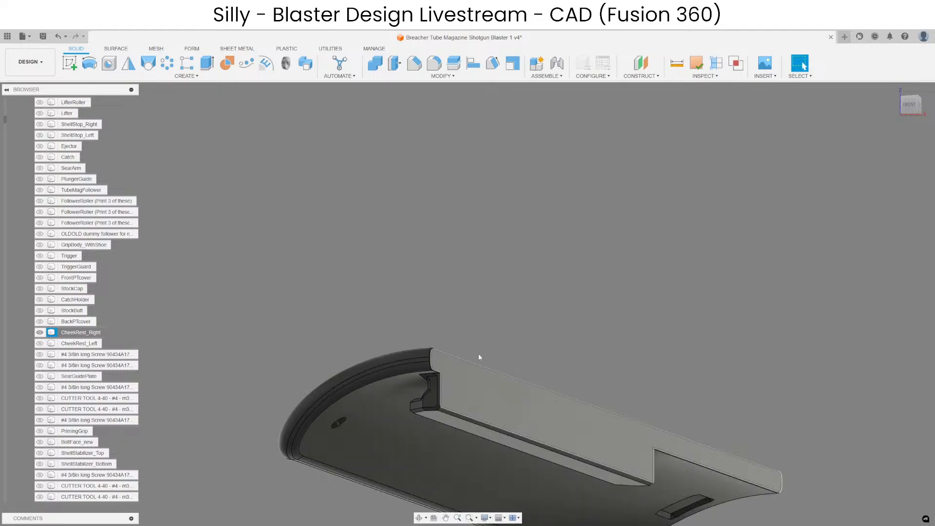
pyautogui.scroll(-3, 495, 354)
pyautogui.hotkey('ctrl', 'z')
# Hide both cheek rests to examine the long slot in the stock body beneath them, and restore the right one.
pyautogui.keyDown('shift'); pyautogui.moveTo(575, 320); pyautogui.dragTo(380, 360, button='middle'); pyautogui.keyUp('shift')
pyautogui.click(570, 294)
pyautogui.press('v')
pyautogui.click(580, 274)
pyautogui.press('v')
pyautogui.moveTo(784, 284); pyautogui.dragTo(803, 66, button='middle')
pyautogui.keyDown('shift'); pyautogui.moveTo(540, 250); pyautogui.dragTo(419, 267, button='middle'); pyautogui.keyUp('shift')
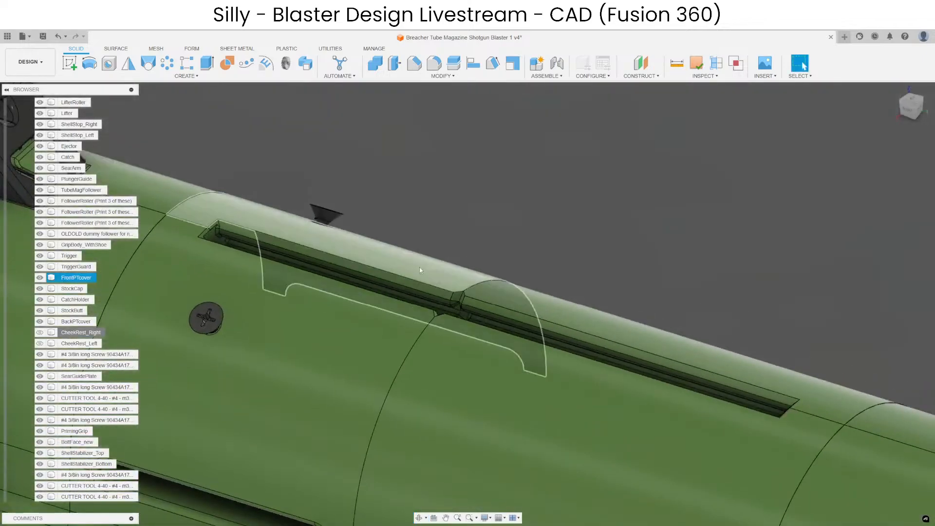
pyautogui.scroll(-4, 419, 267)
pyautogui.hotkey('ctrl', 'z')
# Hide CheekRest_Right again to examine the square opening and tab at the stock's rear, and restore the cheek rests.
pyautogui.moveTo(715, 282); pyautogui.dragTo(577, 246, button='middle')
pyautogui.scroll(3, 545, 276)
pyautogui.keyDown('shift'); pyautogui.moveTo(548, 301); pyautogui.dragTo(512, 320, button='middle'); pyautogui.keyUp('shift')
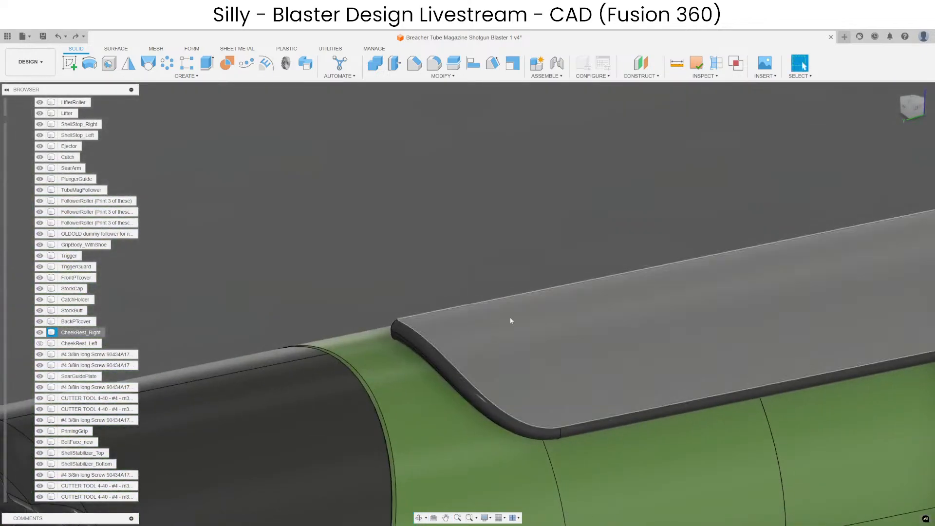
pyautogui.click(510, 319)
pyautogui.press('v')
pyautogui.moveTo(604, 248); pyautogui.dragTo(338, 251, button='middle')
pyautogui.scroll(-4, 399, 256)
pyautogui.keyDown('shift'); pyautogui.moveTo(447, 251); pyautogui.dragTo(345, 285, button='middle'); pyautogui.keyUp('shift')
pyautogui.moveTo(405, 230); pyautogui.dragTo(611, 228, button='middle')
pyautogui.scroll(7, 458, 270)
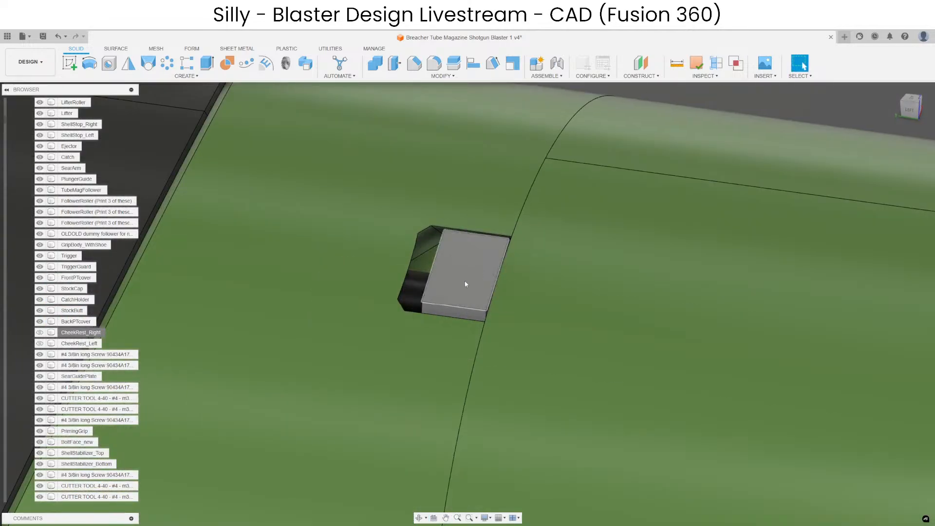
pyautogui.scroll(-8, 465, 284)
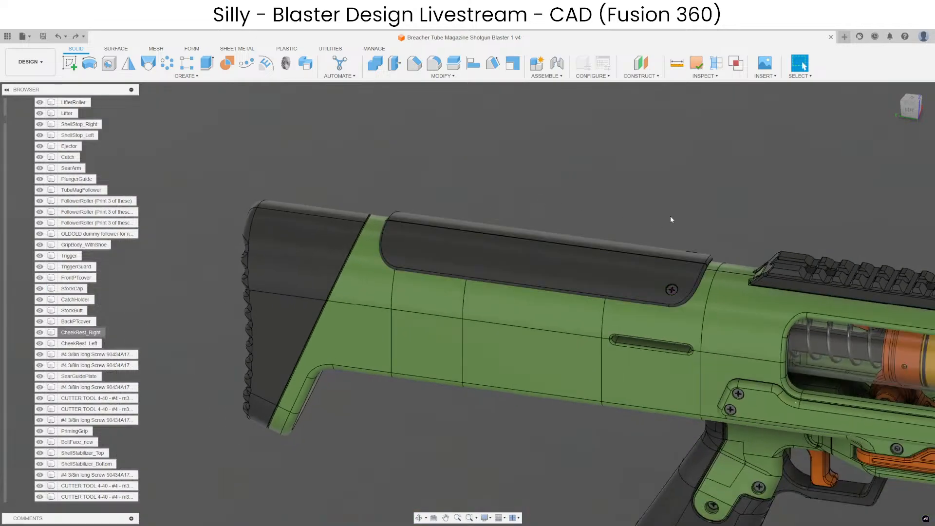
# Hide both cheek rests in a side view to examine the small tab behind the stock's rear seam, and restore them.
pyautogui.moveTo(670, 216); pyautogui.dragTo(530, 226, button='middle')
pyautogui.scroll(-7, 560, 222)
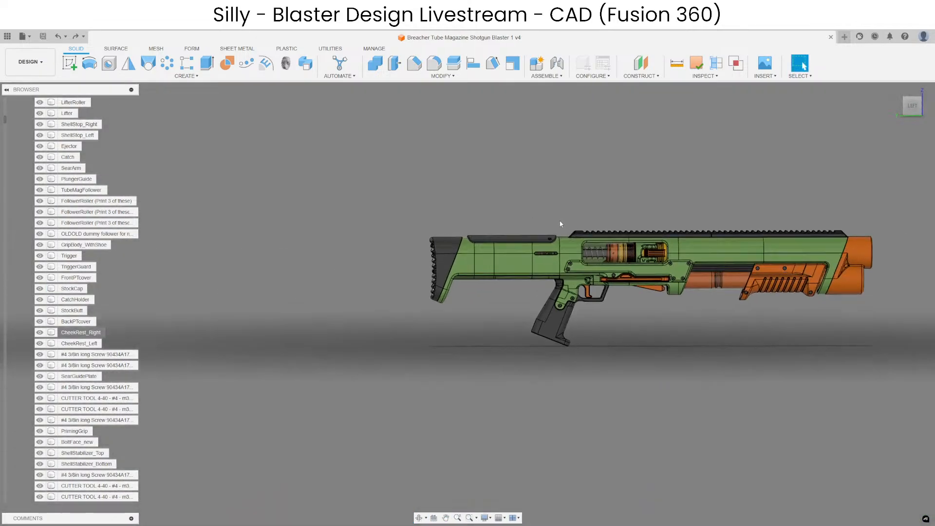
pyautogui.scroll(4, 560, 224)
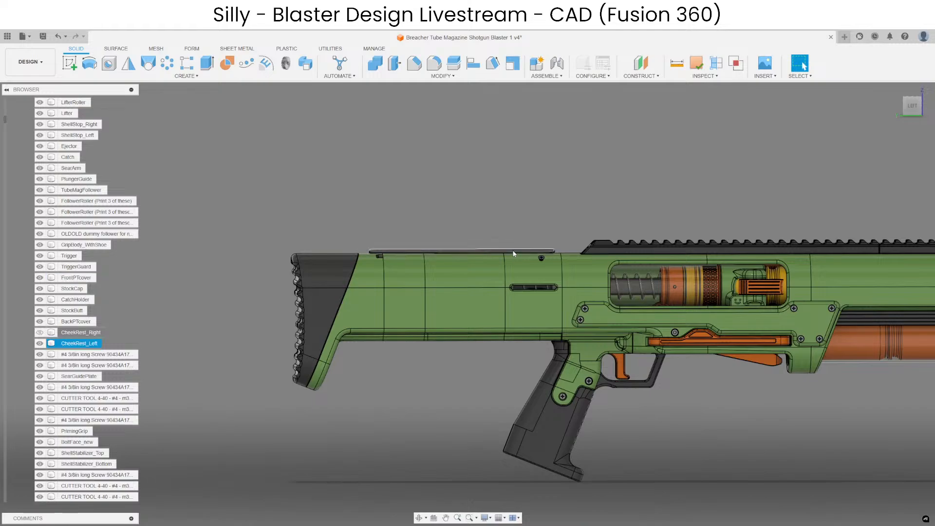
pyautogui.scroll(-3, 536, 219)
pyautogui.scroll(10, 430, 227)
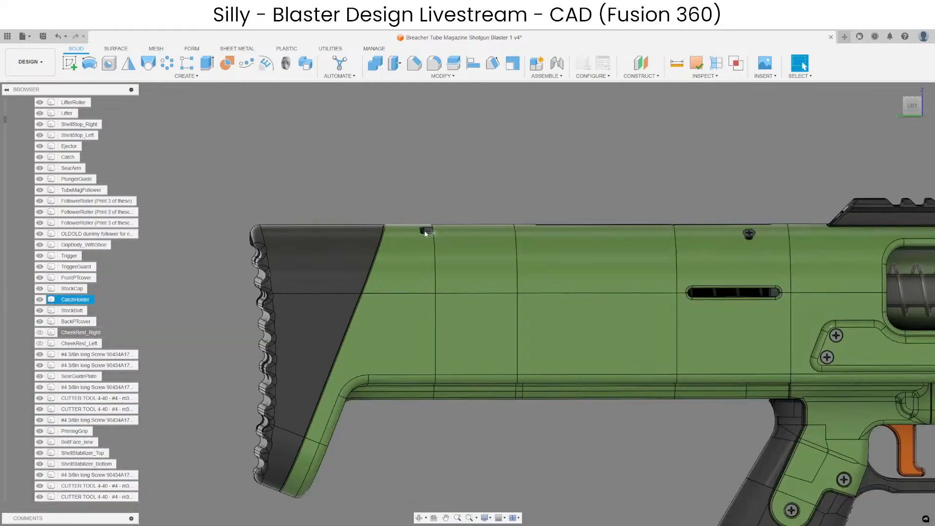
pyautogui.scroll(5, 430, 227)
pyautogui.scroll(-2, 475, 244)
pyautogui.hotkey('ctrl', 'z')
pyautogui.scroll(3, 404, 215)
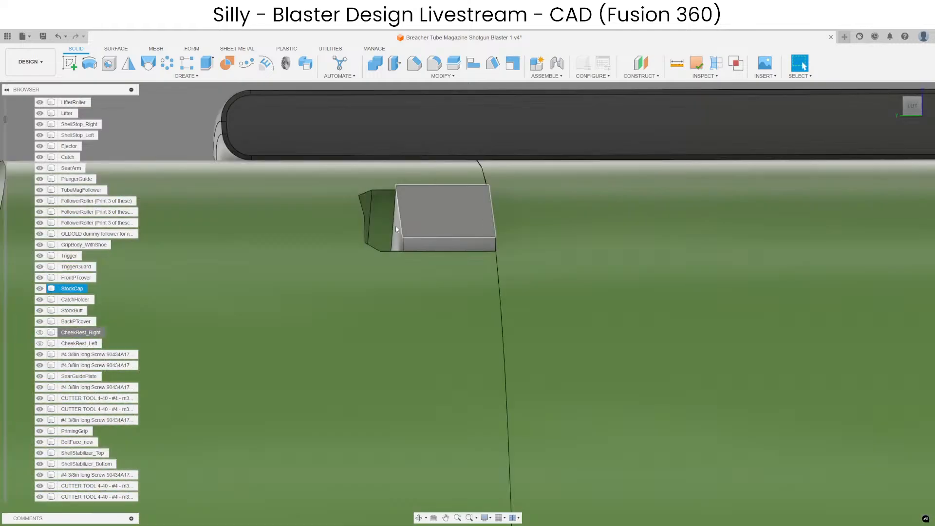
pyautogui.scroll(-5, 375, 214)
pyautogui.scroll(-8, 388, 261)
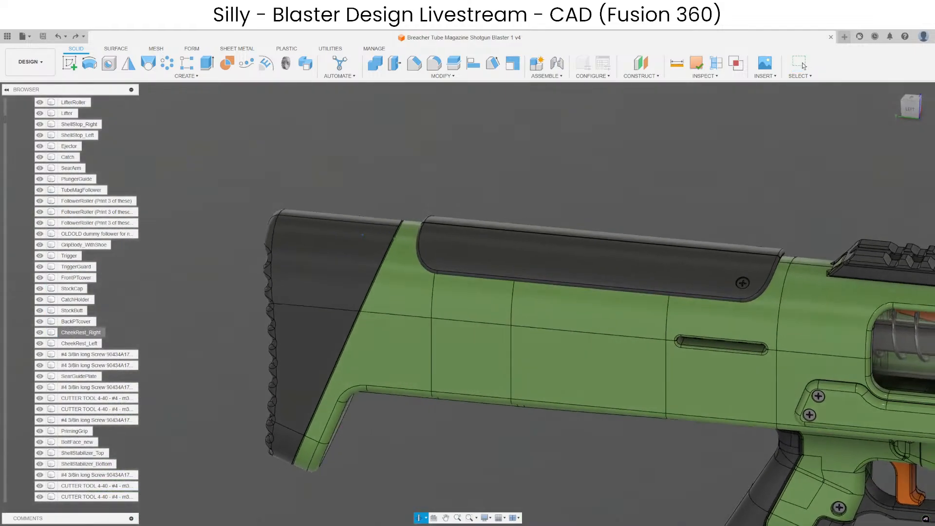
# Toggle CheekRest_Right off and on to compare the stock with and without it.
pyautogui.click(360, 269)
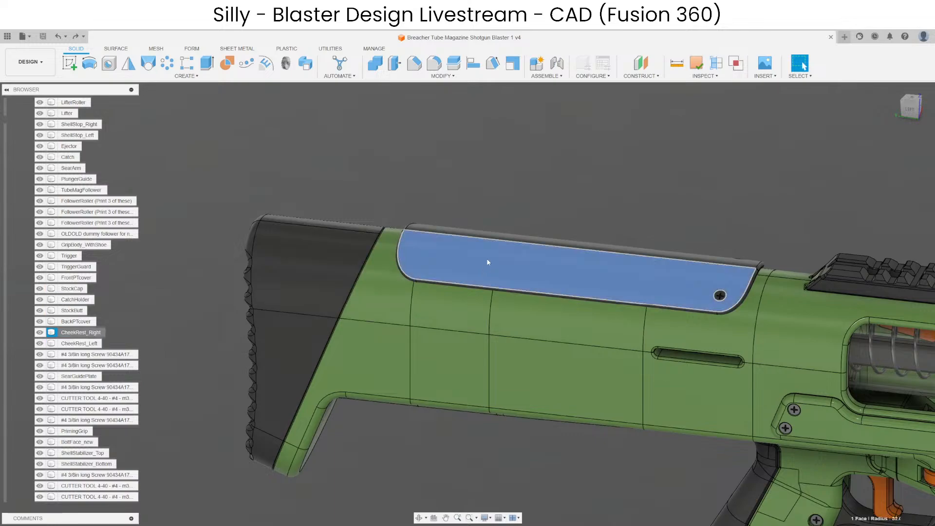
pyautogui.press('v')
pyautogui.press('v')
pyautogui.click(507, 207)
pyautogui.click(516, 257)
pyautogui.press('v')
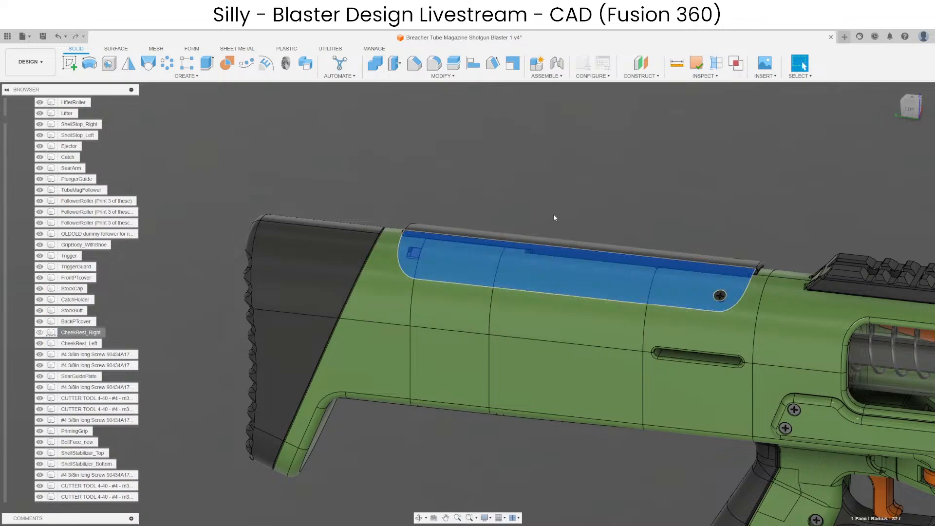
pyautogui.press('v')
pyautogui.click(553, 215)
pyautogui.scroll(-3, 554, 216)
pyautogui.keyDown('shift'); pyautogui.moveTo(575, 391); pyautogui.dragTo(638, 391, button='middle'); pyautogui.keyUp('shift')
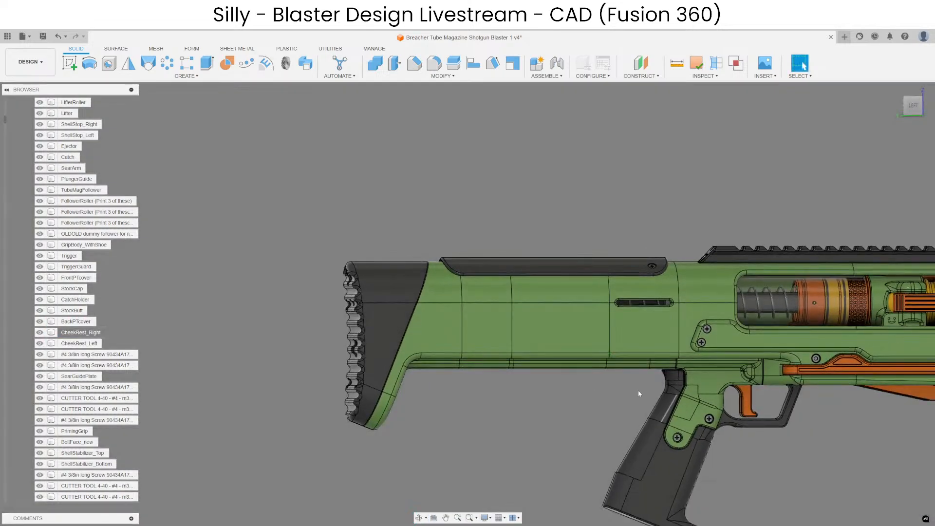
# Set up a section analysis on the XZ plane at 470 mm through the cheek rests, with the hatch turned off.
pyautogui.scroll(-4, 638, 393)
pyautogui.keyDown('shift'); pyautogui.moveTo(540, 389); pyautogui.dragTo(523, 357, button='middle'); pyautogui.keyUp('shift')
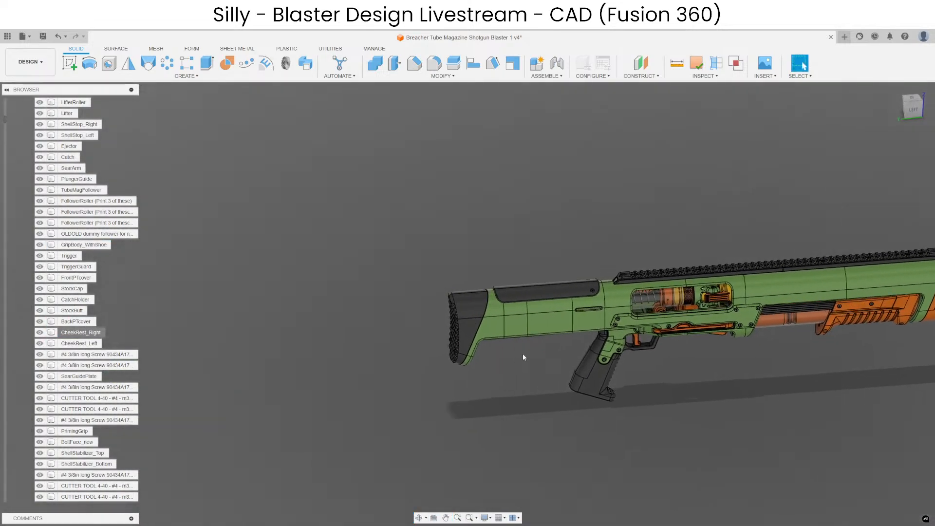
pyautogui.scroll(4, 533, 340)
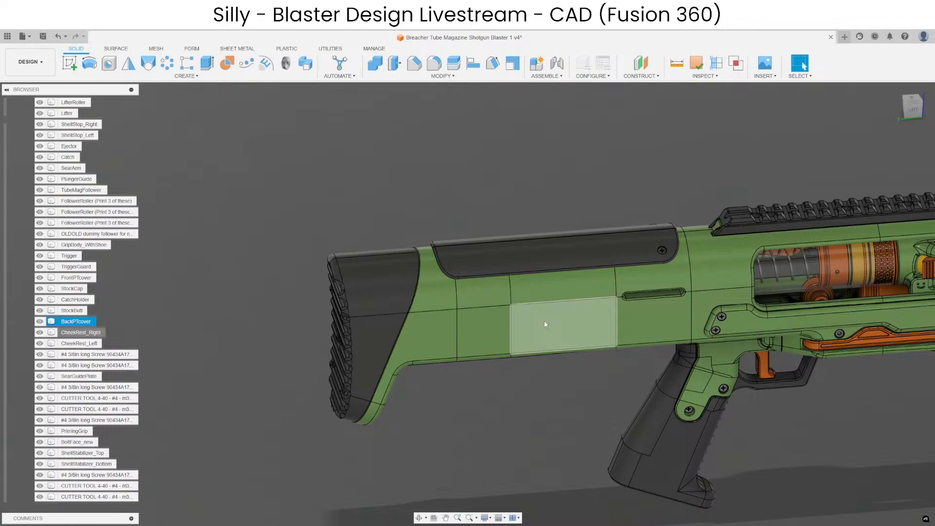
pyautogui.scroll(5, 544, 320)
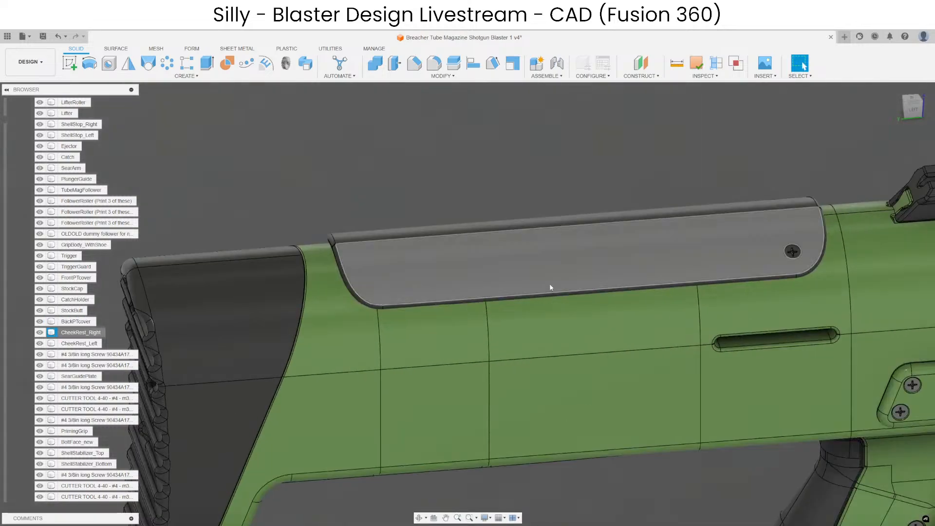
pyautogui.scroll(-3, 570, 139)
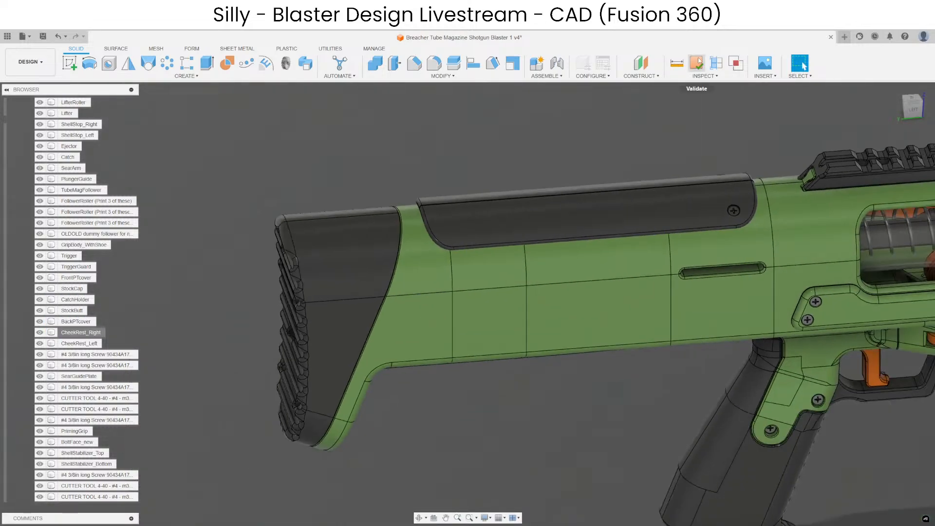
pyautogui.click(716, 64)
pyautogui.scroll(-5, 413, 258)
pyautogui.click(731, 207)
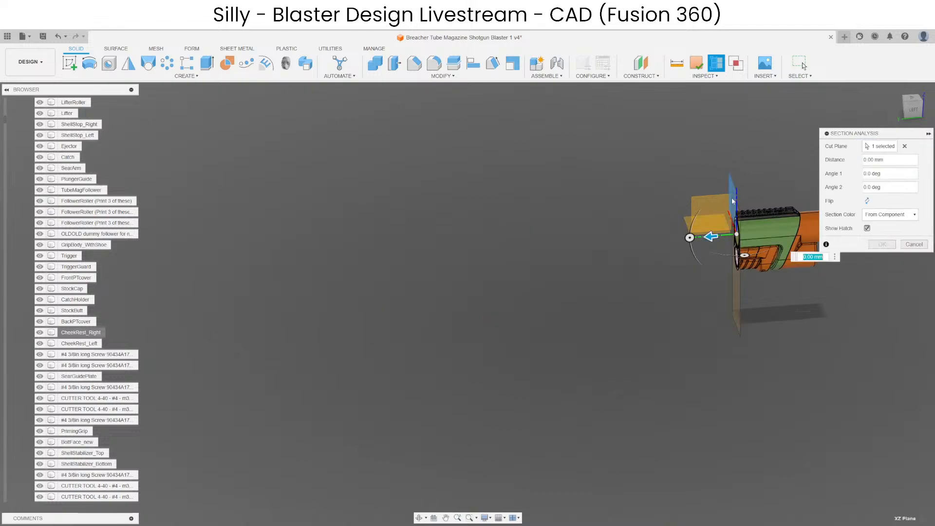
pyautogui.scroll(3, 730, 211)
pyautogui.moveTo(509, 279); pyautogui.dragTo(308, 287)
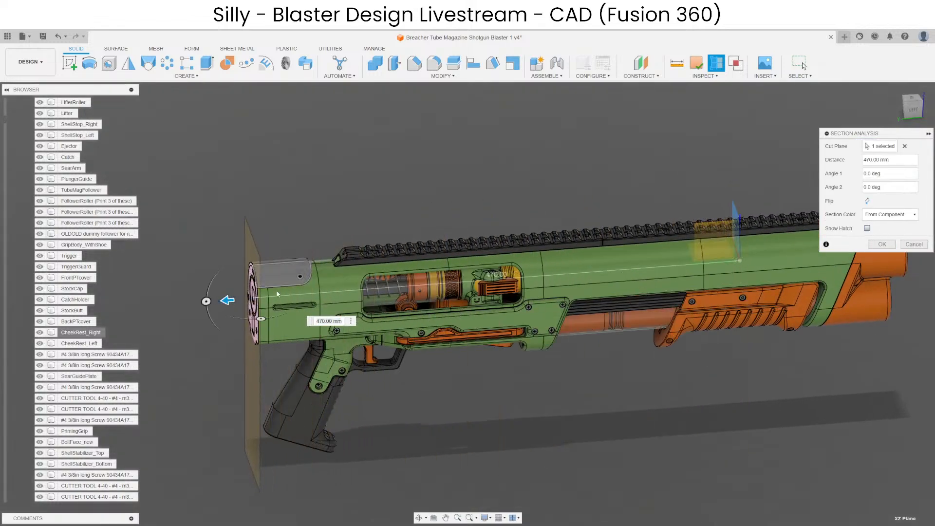
# Examine the cheek rest rails' interlocking profile in the cross-section from the back, and cancel the section analysis.
pyautogui.moveTo(276, 294); pyautogui.dragTo(636, 290, button='middle')
pyautogui.scroll(4, 565, 306)
pyautogui.scroll(8, 635, 228)
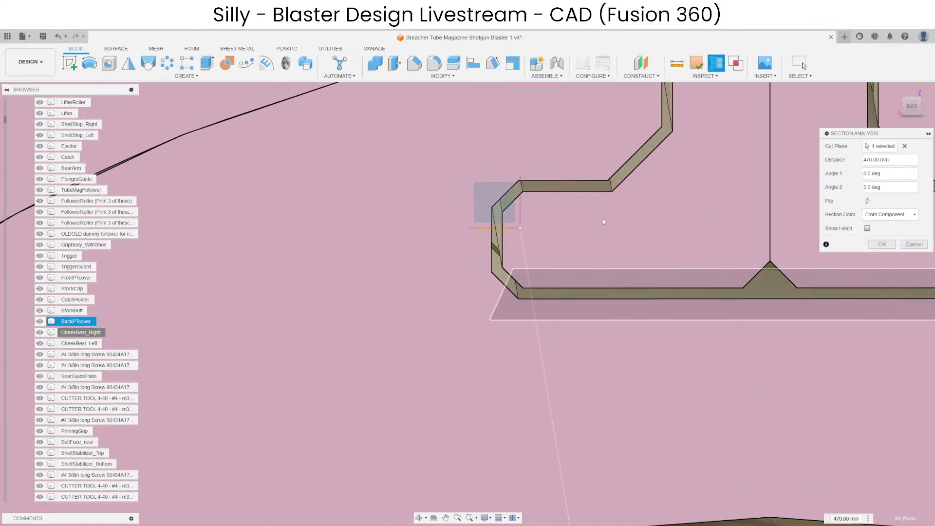
pyautogui.scroll(-5, 602, 218)
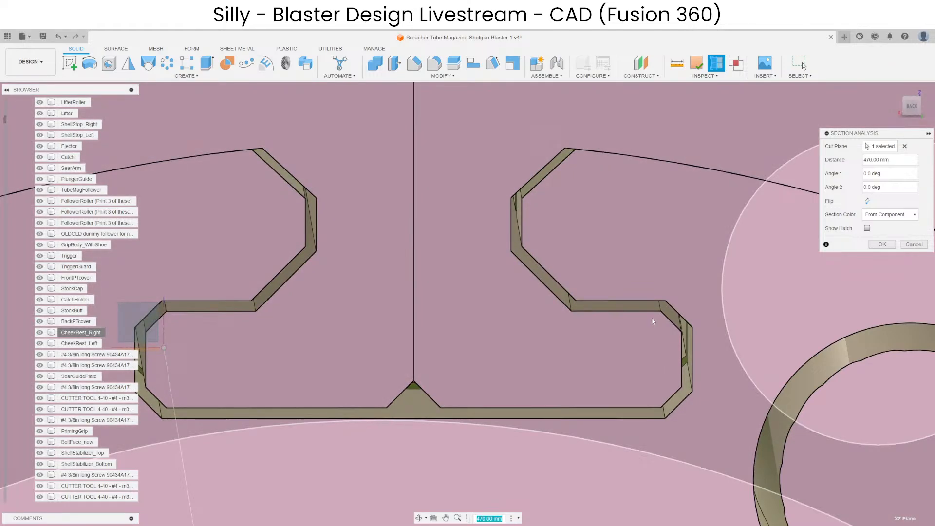
pyautogui.scroll(-5, 653, 321)
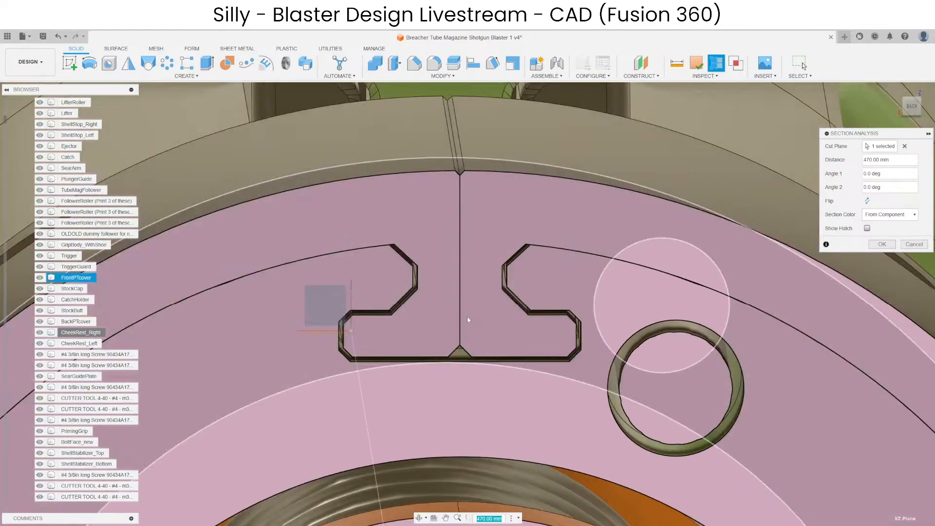
pyautogui.scroll(-6, 467, 320)
pyautogui.press('Escape')
pyautogui.scroll(-3, 747, 355)
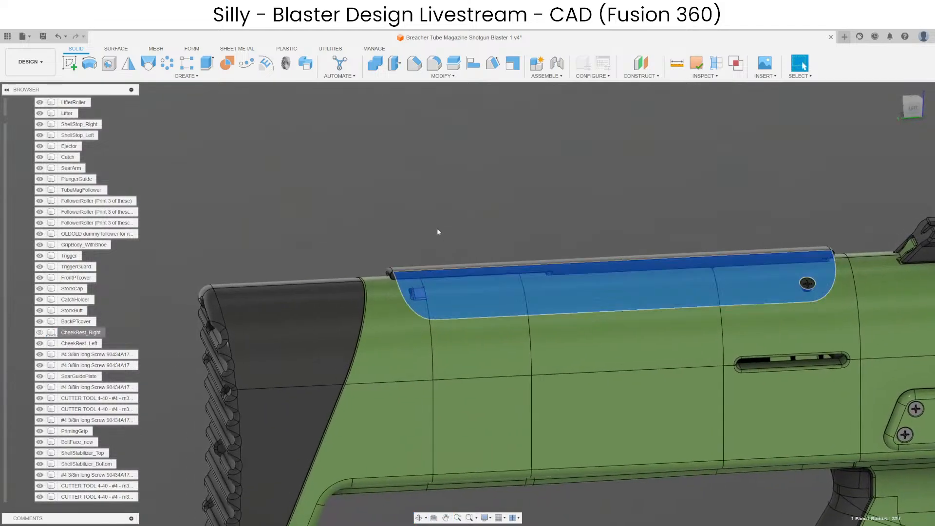
# Hide both cheek rests to examine the square opening and long slot in the stock's upper surface, and restore them.
pyautogui.click(437, 229)
pyautogui.scroll(4, 469, 267)
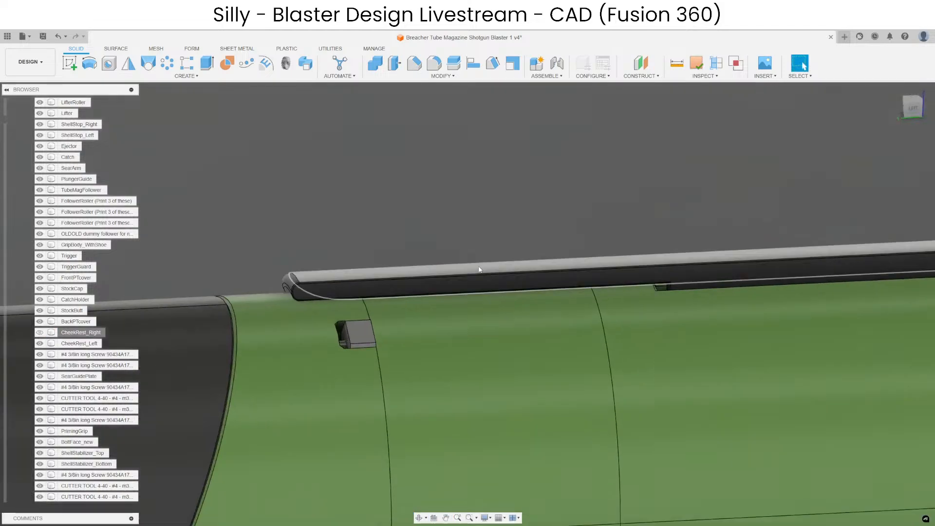
pyautogui.keyDown('shift'); pyautogui.moveTo(478, 268); pyautogui.dragTo(534, 267, button='middle'); pyautogui.keyUp('shift')
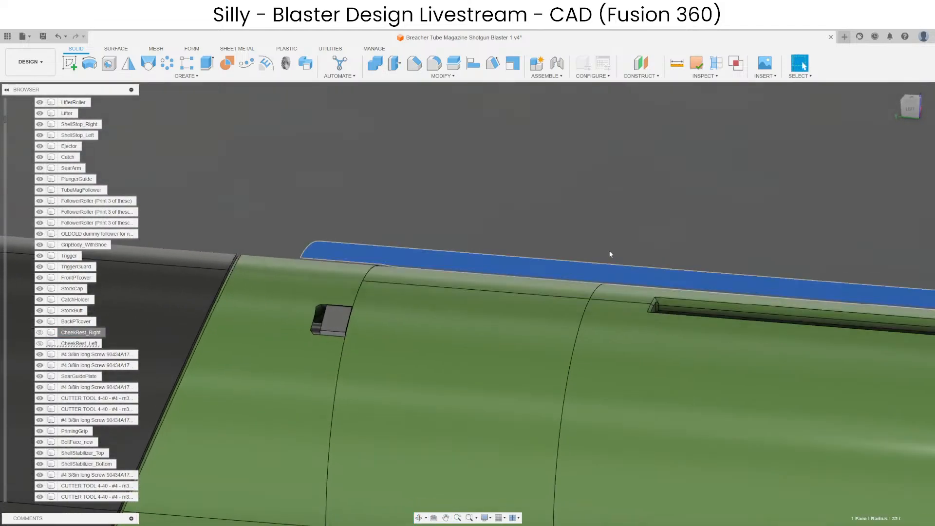
pyautogui.moveTo(610, 254)
pyautogui.keyDown('shift'); pyautogui.mouseDown(button='middle')
pyautogui.moveTo(555, 282)
pyautogui.moveTo(615, 293)
pyautogui.moveTo(596, 258)
pyautogui.mouseUp(button='middle'); pyautogui.keyUp('shift')
pyautogui.scroll(-3, 596, 258)
pyautogui.hotkey('ctrl', 'z')
pyautogui.moveTo(654, 265); pyautogui.dragTo(557, 239, button='middle')
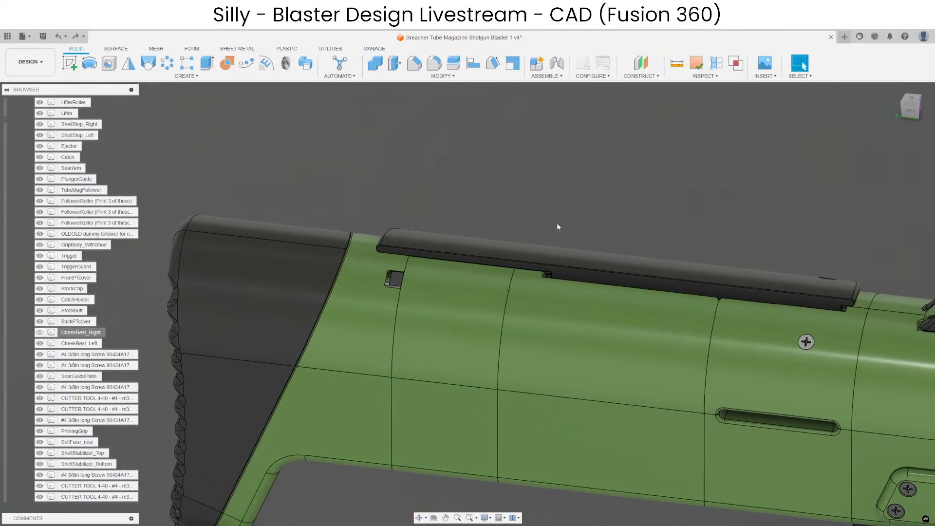
pyautogui.hotkey('ctrl', 'z')
# Hide CheekRest_Right, CheekRest_Left and BackPTcover to expose the plunger tube and rods inside the stock.
pyautogui.scroll(3, 487, 230)
pyautogui.click(428, 294)
pyautogui.press('v')
pyautogui.click(425, 253)
pyautogui.press('v')
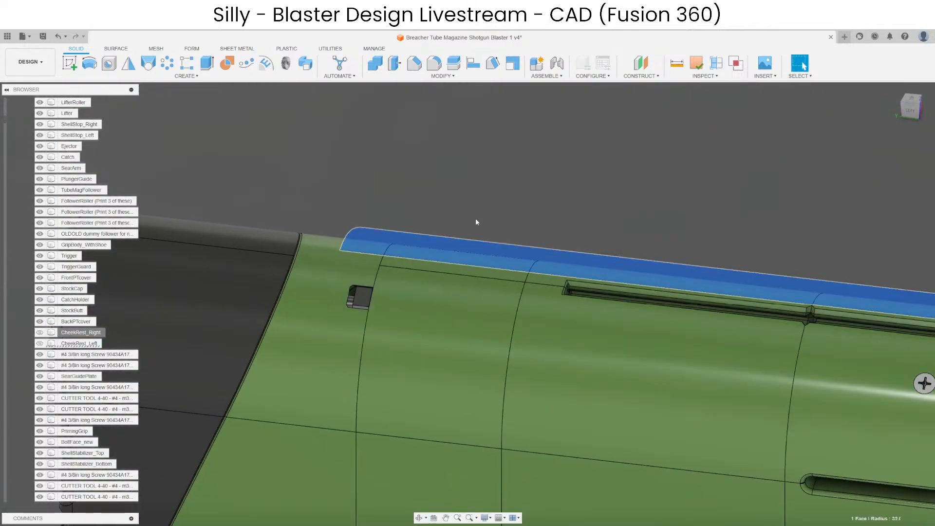
pyautogui.scroll(3, 570, 287)
pyautogui.keyDown('shift'); pyautogui.moveTo(570, 287); pyautogui.dragTo(400, 263, button='middle'); pyautogui.keyUp('shift')
pyautogui.click(493, 284)
pyautogui.press('v')
# Examine the exposed rear assembly, and hide CatchHolder and StockCap to expose the rod ends, nuts and butt screws.
pyautogui.keyDown('shift'); pyautogui.moveTo(486, 259); pyautogui.dragTo(725, 276, button='middle'); pyautogui.keyUp('shift')
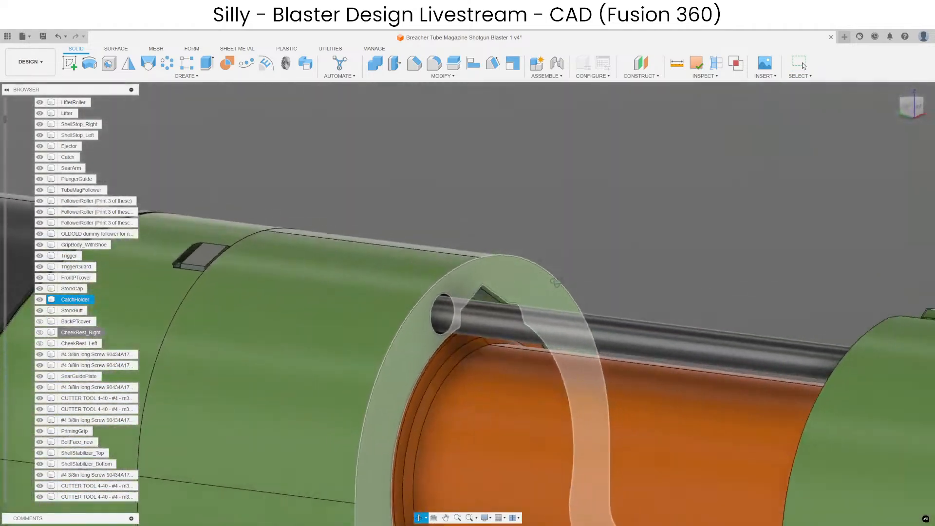
pyautogui.scroll(-4, 724, 277)
pyautogui.press('Escape')
pyautogui.keyDown('shift'); pyautogui.moveTo(440, 271); pyautogui.dragTo(533, 258, button='middle'); pyautogui.keyUp('shift')
pyautogui.scroll(-4, 531, 258)
pyautogui.keyDown('shift'); pyautogui.moveTo(446, 258); pyautogui.dragTo(339, 298, button='middle'); pyautogui.keyUp('shift')
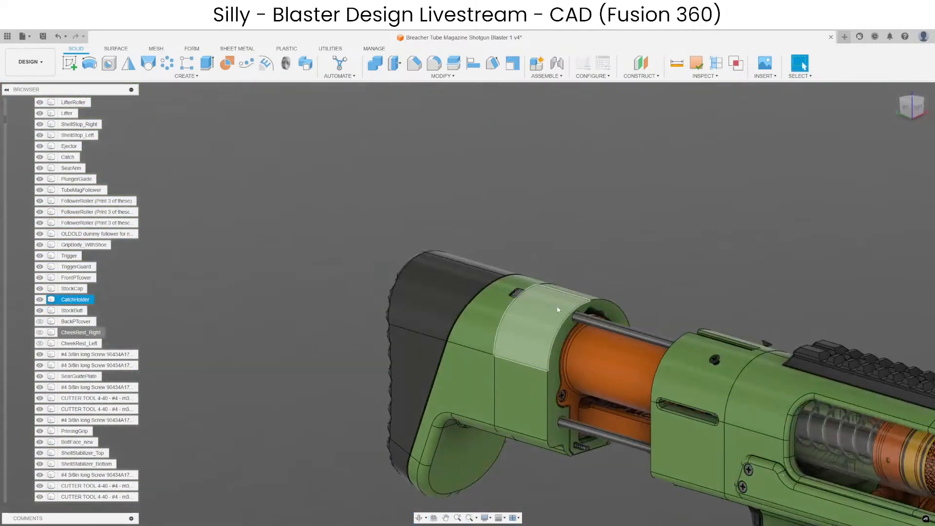
pyautogui.scroll(4, 553, 305)
pyautogui.click(545, 295)
pyautogui.keyDown('shift'); pyautogui.moveTo(516, 305); pyautogui.dragTo(292, 309, button='middle'); pyautogui.keyUp('shift')
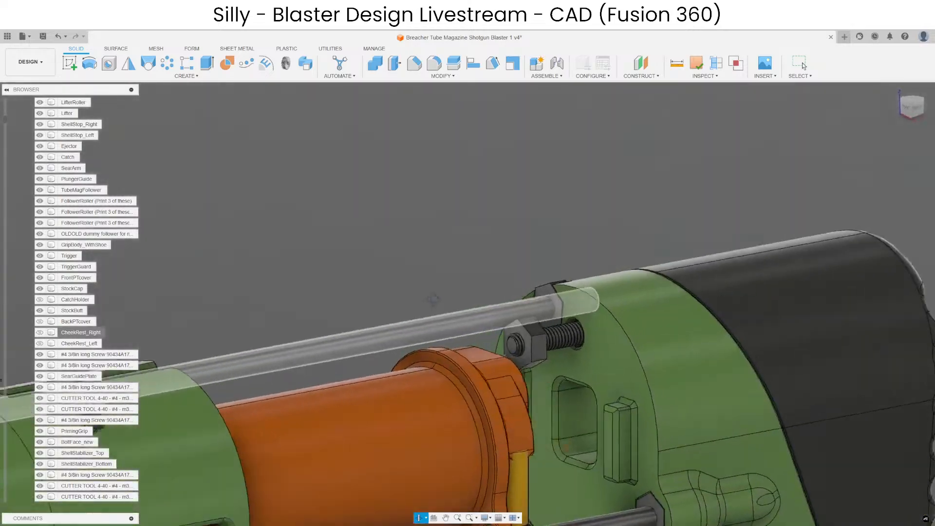
pyautogui.click(641, 324)
pyautogui.press('v')
pyautogui.scroll(-3, 599, 229)
pyautogui.moveTo(599, 230); pyautogui.dragTo(501, 185, button='middle')
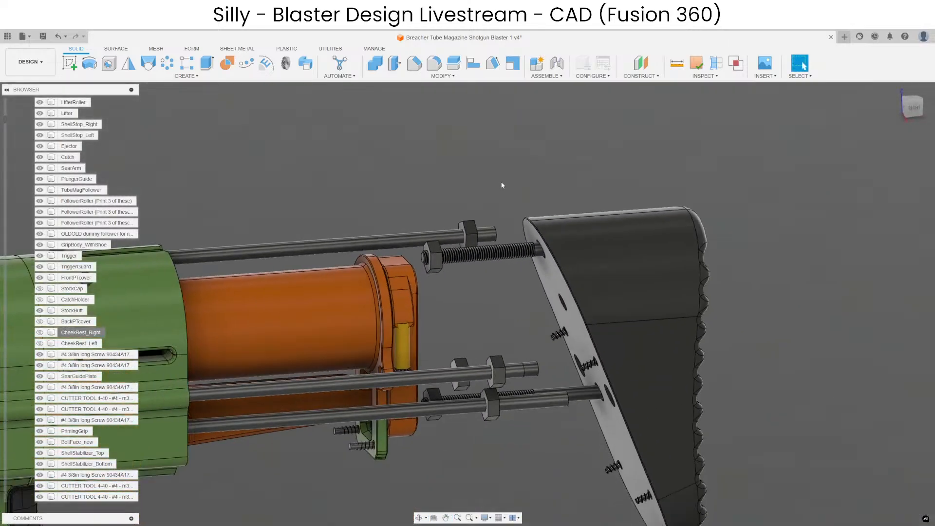
# Undo the hiding of the stock parts and CheekRest_Left, and examine the remaining rest's rail against the rear seam.
pyautogui.hotkey('ctrl', 'z')
pyautogui.hotkey('ctrl', 'z')
pyautogui.scroll(4, 358, 233)
pyautogui.keyDown('shift'); pyautogui.moveTo(403, 264); pyautogui.dragTo(381, 256, button='middle'); pyautogui.keyUp('shift')
pyautogui.scroll(-3, 427, 262)
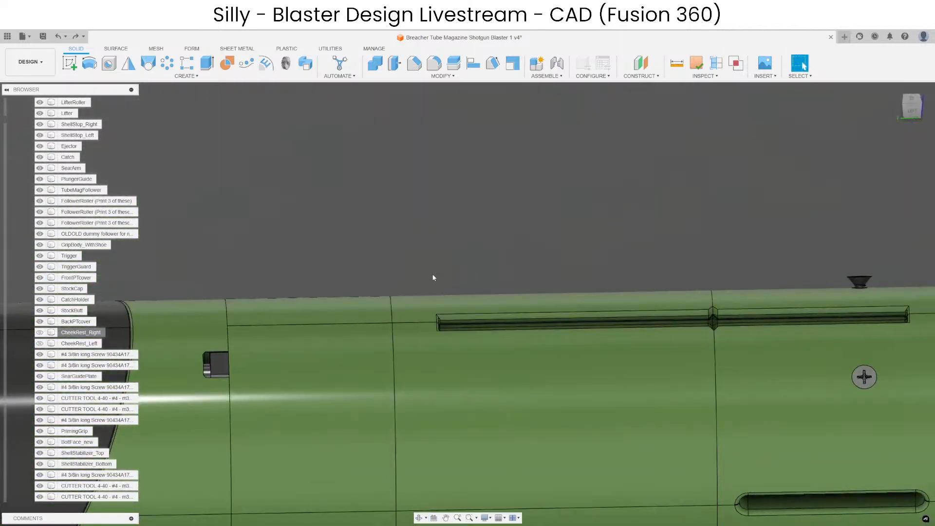
pyautogui.scroll(-3, 467, 243)
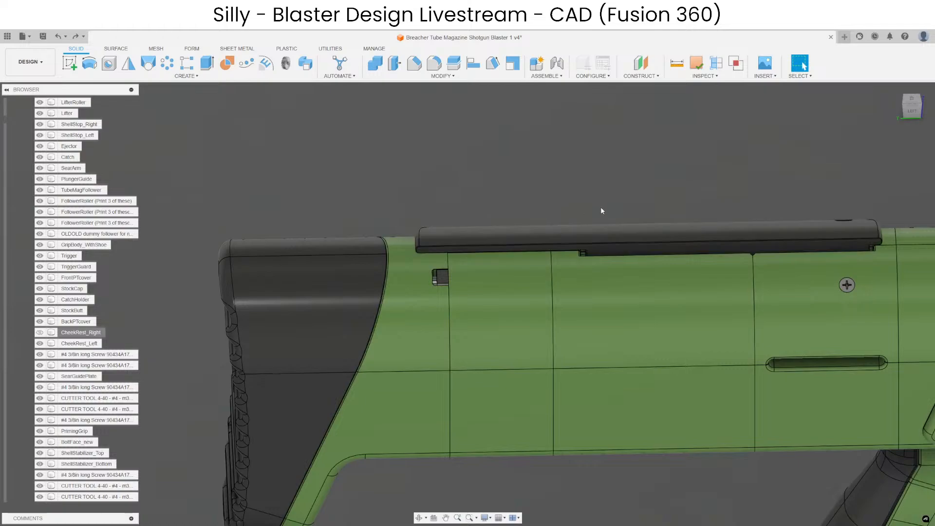
pyautogui.scroll(3, 601, 210)
pyautogui.moveTo(568, 325)
pyautogui.keyDown('shift'); pyautogui.mouseDown(button='middle')
pyautogui.moveTo(564, 303)
pyautogui.moveTo(570, 314)
pyautogui.mouseUp(button='middle'); pyautogui.keyUp('shift')
pyautogui.click(607, 293)
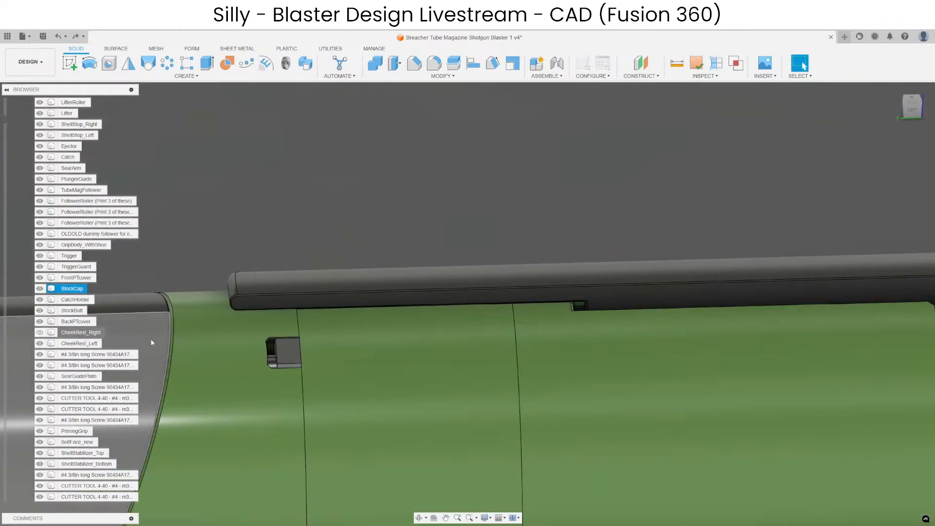
# Hide BackPTcover and isolate CatchHolder.
pyautogui.click(40, 322)
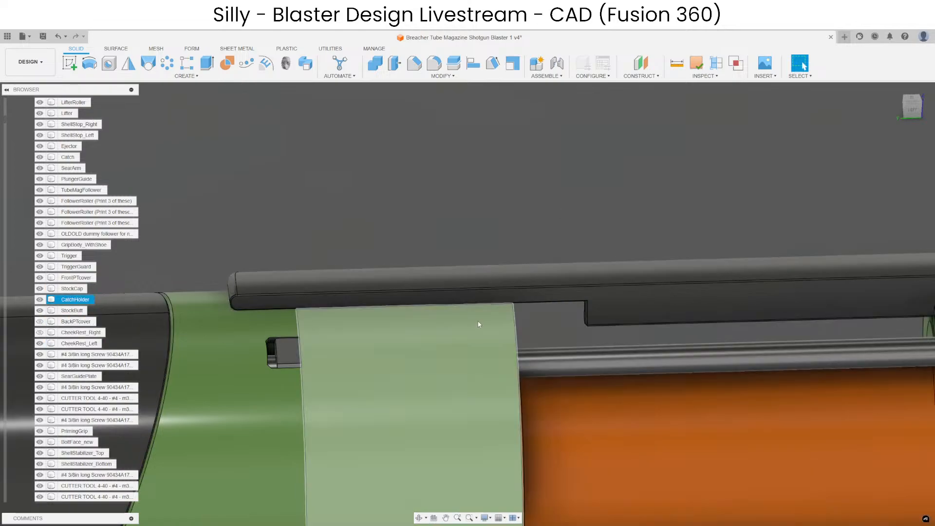
pyautogui.rightClick(81, 299)
pyautogui.click(99, 509)
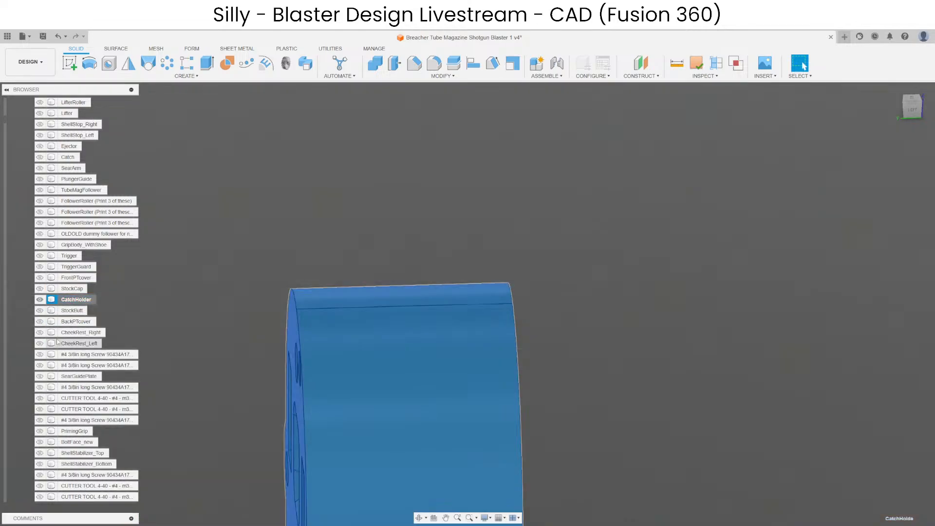
# Show CheekRest_Right and CheekRest_Left with the isolated CatchHolder, and examine the rails on their undersides.
pyautogui.click(40, 332)
pyautogui.click(40, 343)
pyautogui.click(415, 265)
pyautogui.scroll(-3, 414, 265)
pyautogui.keyDown('shift'); pyautogui.moveTo(576, 382); pyautogui.dragTo(453, 297, button='middle'); pyautogui.keyUp('shift')
pyautogui.scroll(3, 530, 253)
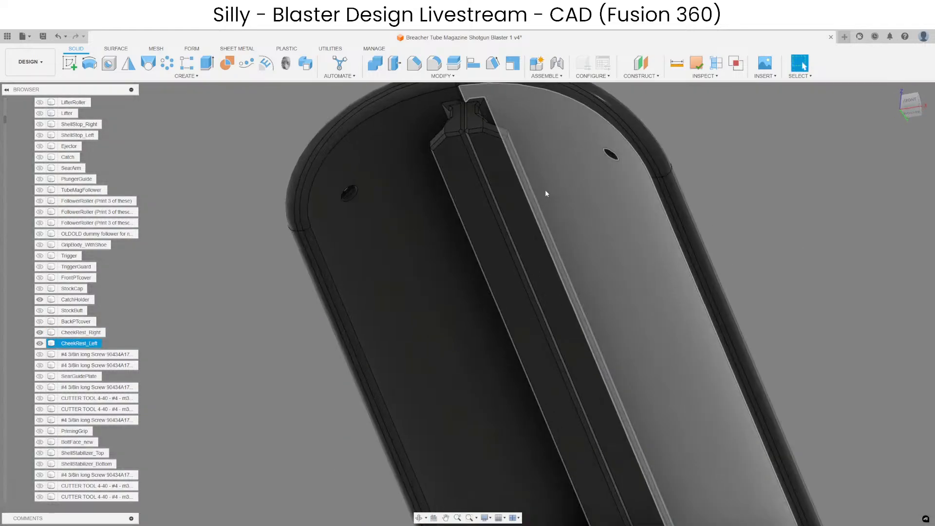
# Delete CheekRest_Right, leaving CheekRest_Left beside the CatchHolder.
pyautogui.click(113, 332)
pyautogui.scroll(-2, 262, 331)
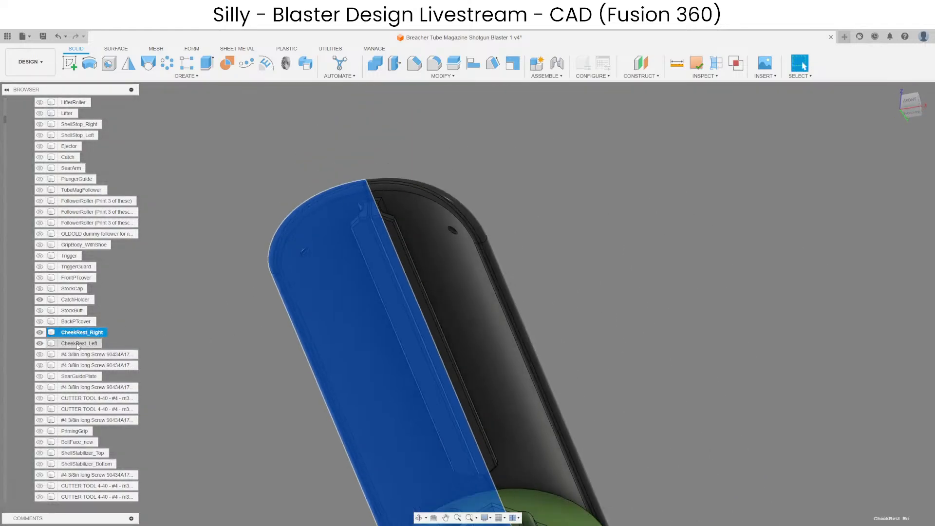
pyautogui.scroll(-2, 382, 269)
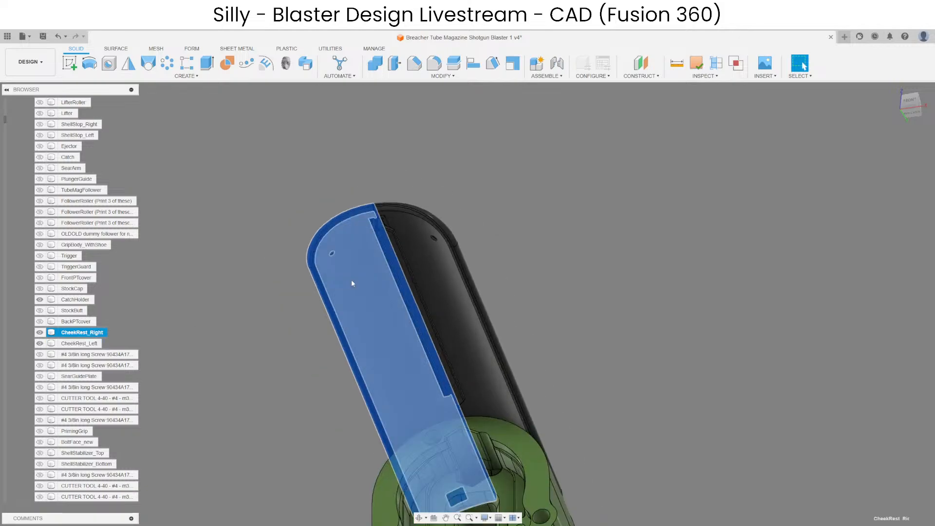
pyautogui.keyDown('shift'); pyautogui.moveTo(439, 378); pyautogui.dragTo(459, 384, button='middle'); pyautogui.keyUp('shift')
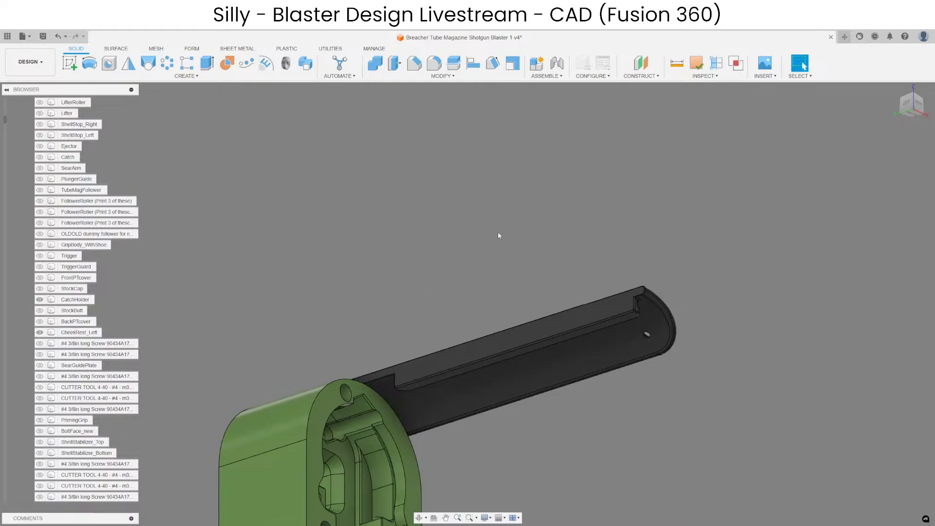
# Create a construction plane offset inward from the flat rail face along CheekRest_Left.
pyautogui.moveTo(507, 291); pyautogui.dragTo(569, 209, button='middle')
pyautogui.scroll(5, 431, 274)
pyautogui.keyDown('shift'); pyautogui.moveTo(431, 274); pyautogui.dragTo(463, 307, button='middle'); pyautogui.keyUp('shift')
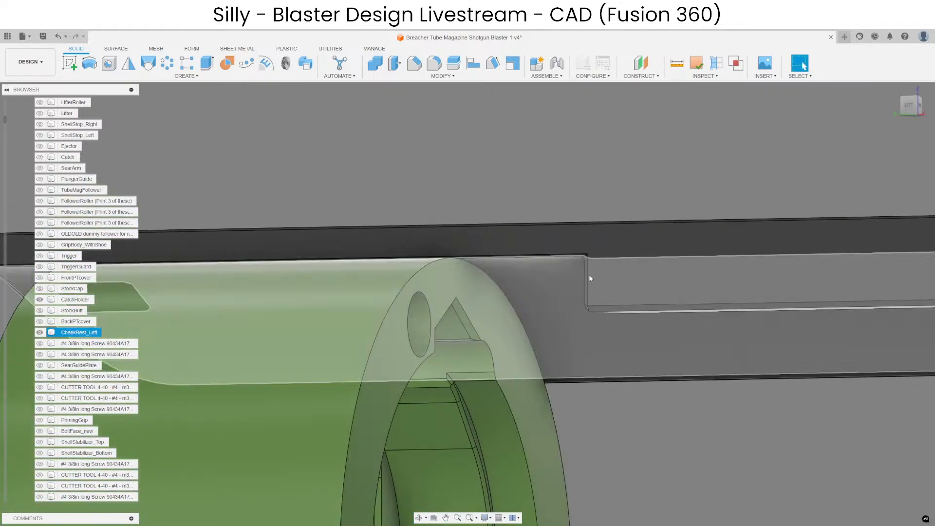
pyautogui.click(588, 278)
pyautogui.click(641, 63)
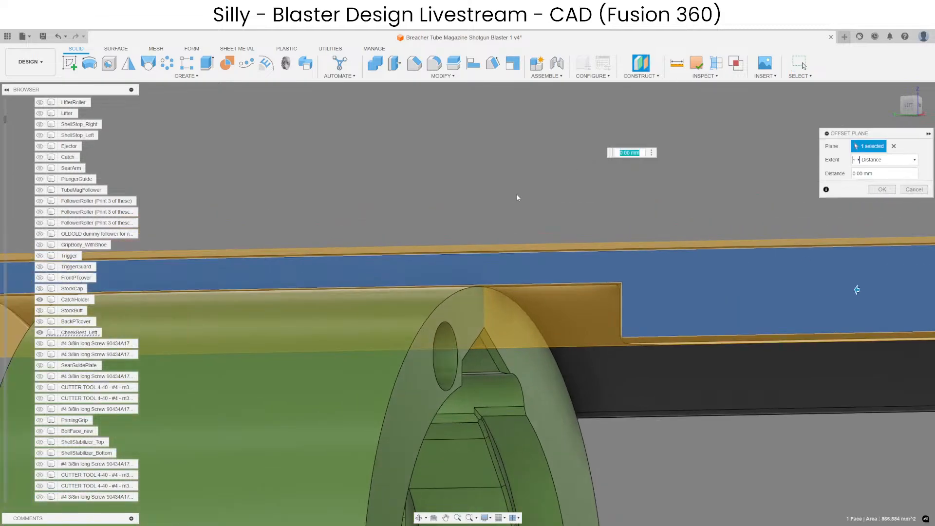
pyautogui.write('-2')
pyautogui.keyDown('shift'); pyautogui.moveTo(516, 194); pyautogui.dragTo(460, 277, button='middle'); pyautogui.keyUp('shift')
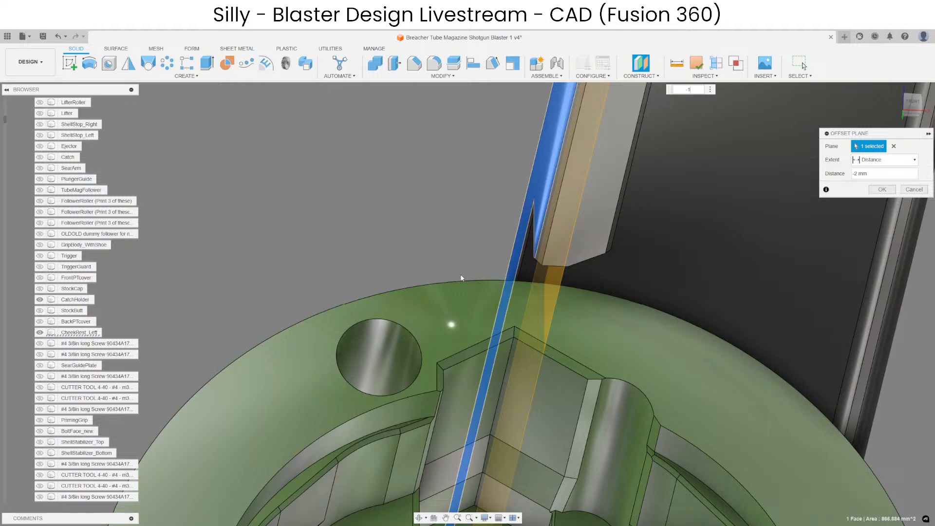
# Hide the CatchHolder, split CheekRest_Left with the offset plane, and hide the plane.
pyautogui.click(586, 333)
pyautogui.press('v')
pyautogui.click(439, 281)
pyautogui.click(534, 340)
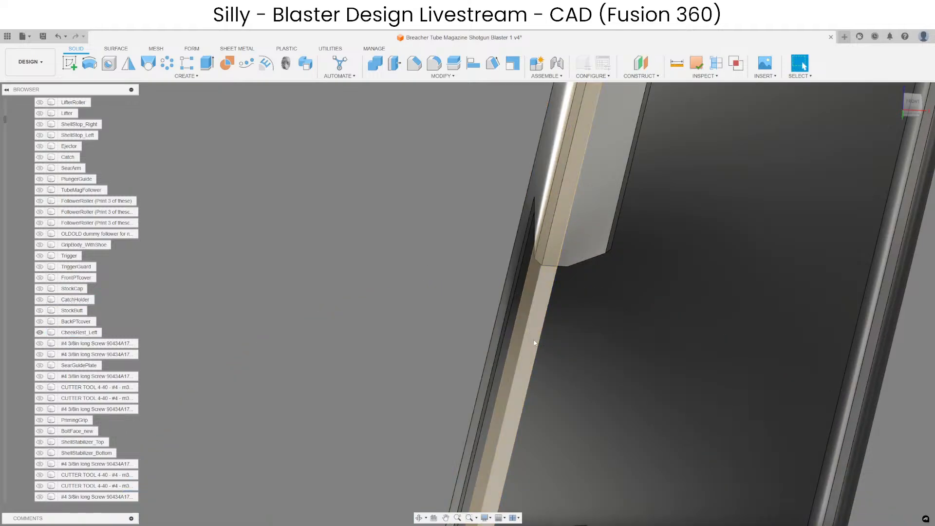
pyautogui.scroll(-3, 487, 142)
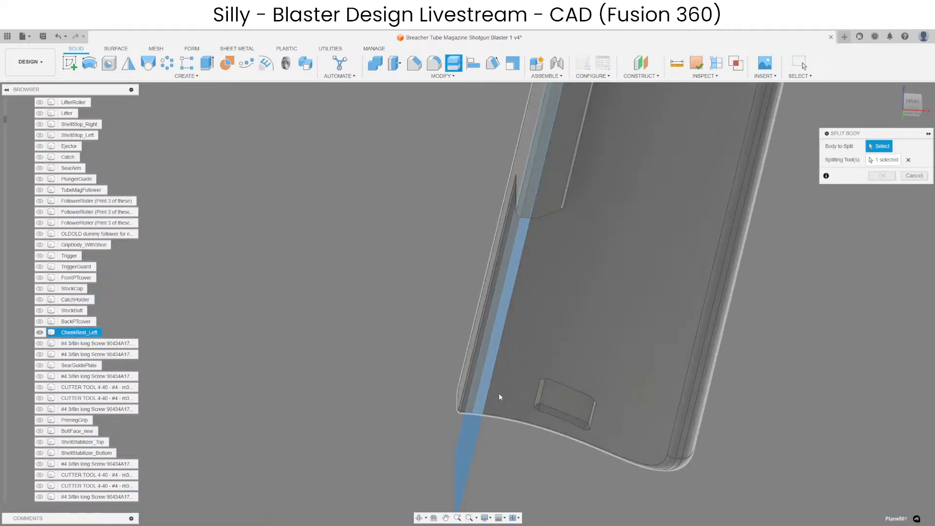
pyautogui.click(498, 394)
pyautogui.press('Return')
pyautogui.click(463, 440)
pyautogui.press('v')
# Try to delete the narrow lip face together with the adjoining face at the rail notch.
pyautogui.keyDown('shift'); pyautogui.moveTo(428, 426); pyautogui.dragTo(611, 307, button='middle'); pyautogui.keyUp('shift')
pyautogui.scroll(4, 652, 166)
pyautogui.click(651, 167)
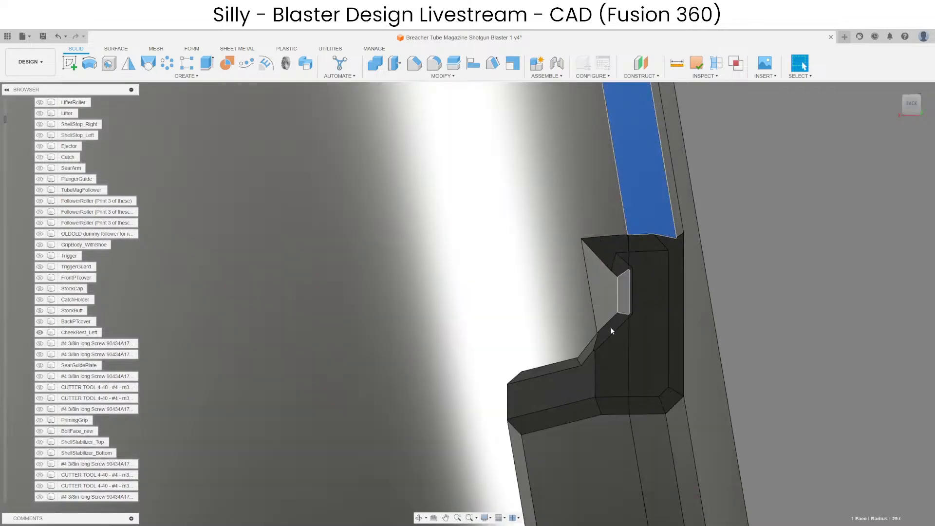
pyautogui.scroll(-4, 585, 373)
pyautogui.scroll(4, 643, 314)
pyautogui.click(622, 319)
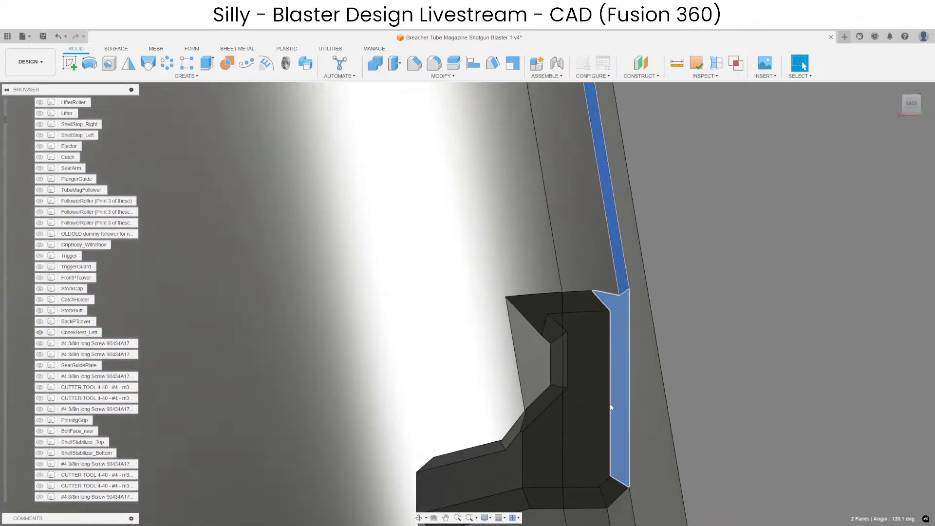
pyautogui.scroll(3, 632, 495)
pyautogui.scroll(-4, 568, 497)
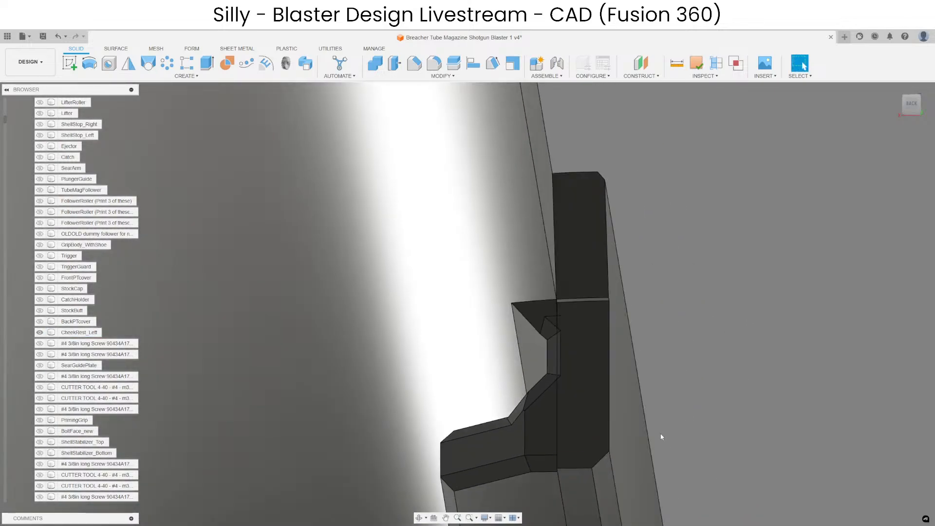
pyautogui.scroll(-3, 659, 414)
pyautogui.scroll(4, 627, 355)
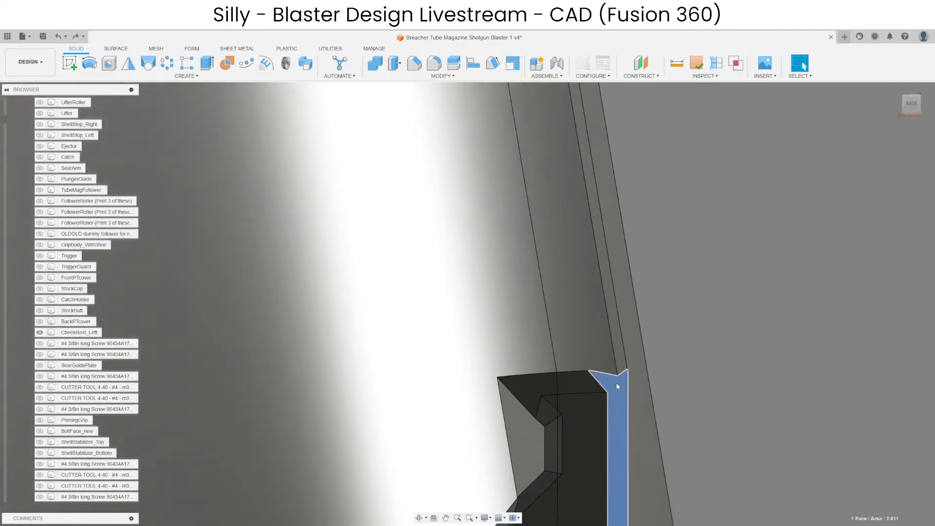
# Delete the leftover narrow lip faces along the seam edge and at the rail notch of CheekRest_Left.
pyautogui.scroll(-2, 603, 385)
pyautogui.click(615, 396)
pyautogui.scroll(-3, 615, 396)
pyautogui.scroll(3, 622, 422)
pyautogui.keyDown('ctrl'); pyautogui.click(621, 459); pyautogui.keyUp('ctrl')
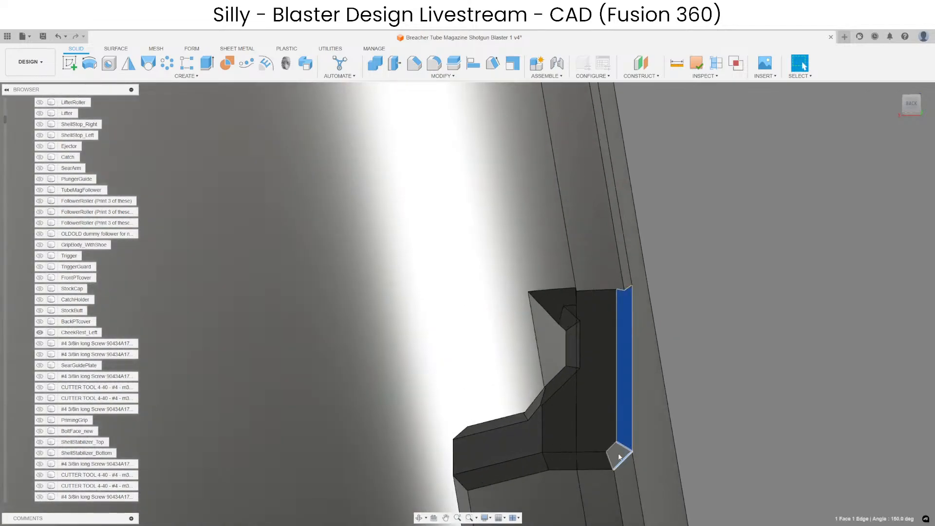
pyautogui.scroll(-3, 627, 280)
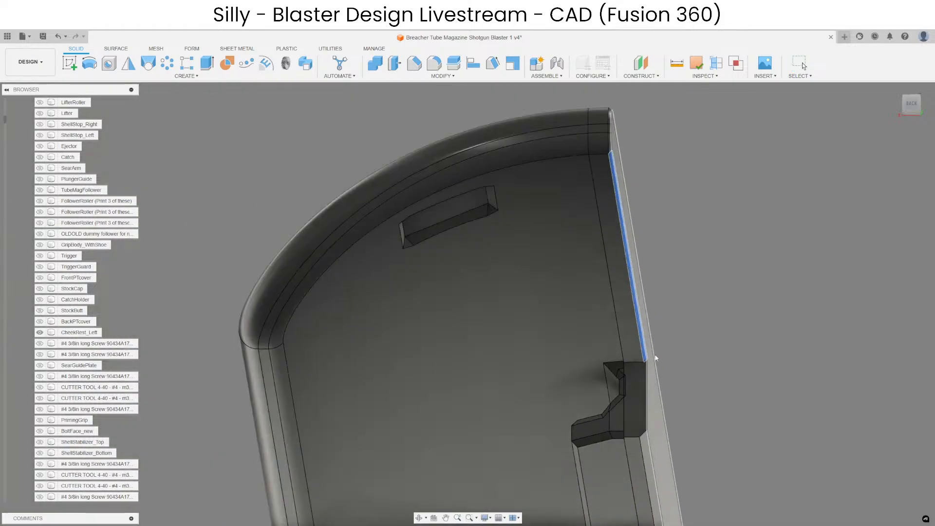
pyautogui.press('Delete')
pyautogui.scroll(3, 609, 162)
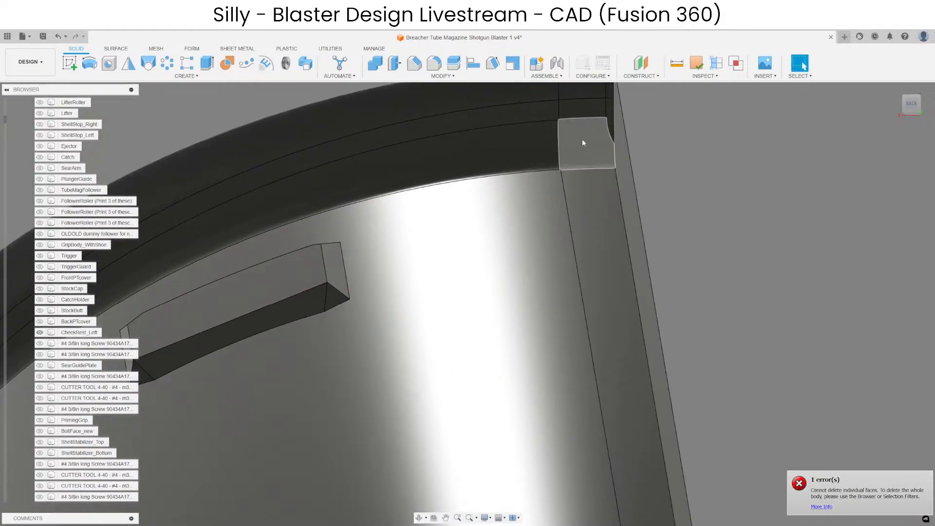
pyautogui.scroll(-3, 585, 146)
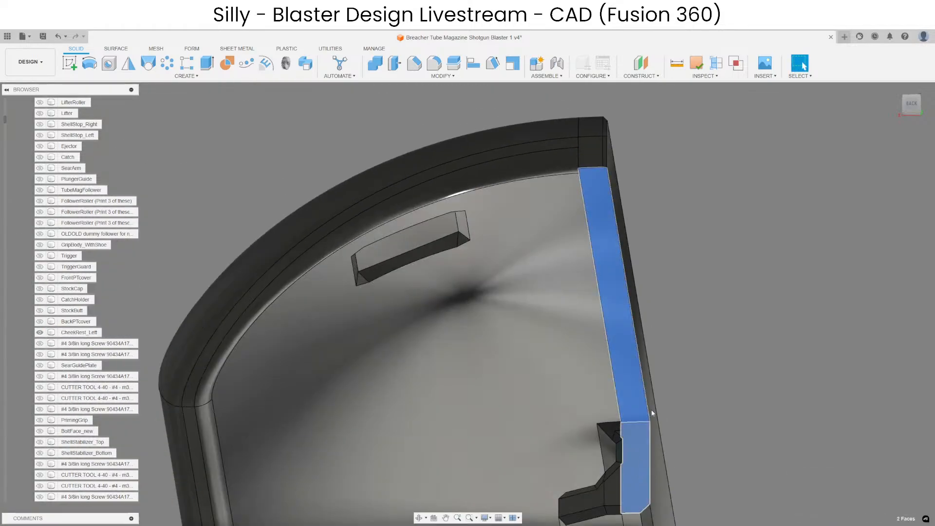
# Delete the thin sliver face beside the rail notch.
pyautogui.scroll(10, 619, 453)
pyautogui.click(620, 362)
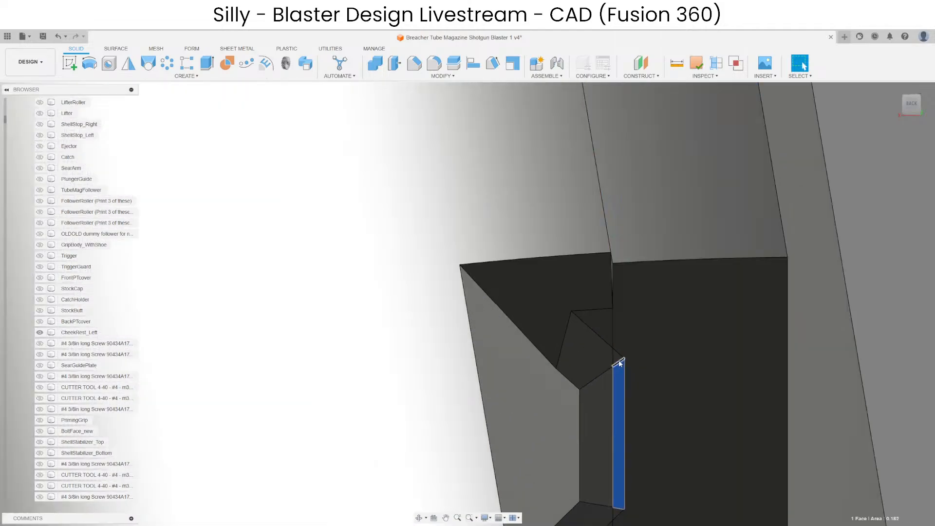
pyautogui.scroll(-8, 626, 506)
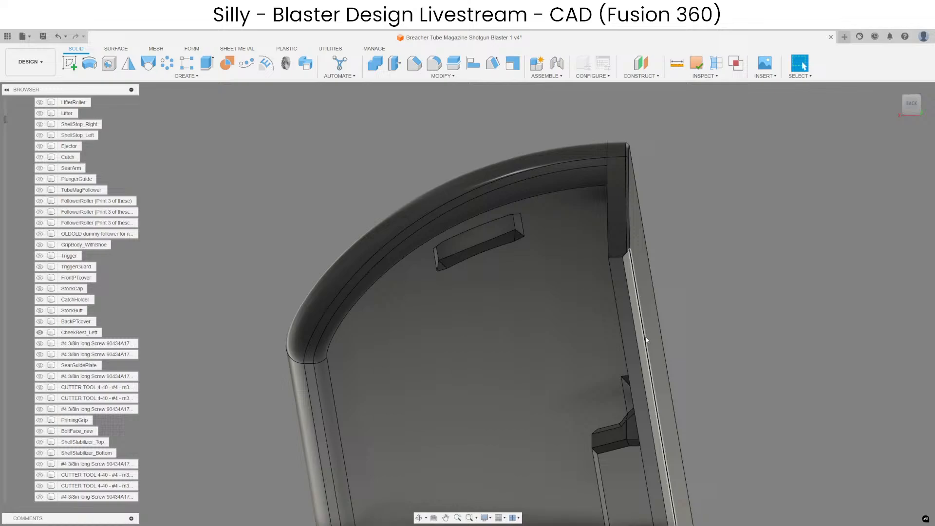
# Try to delete the narrow edge strip and its rounded corner face along the curved end of CheekRest_Left.
pyautogui.keyDown('shift'); pyautogui.moveTo(645, 337); pyautogui.dragTo(425, 267, button='middle'); pyautogui.keyUp('shift')
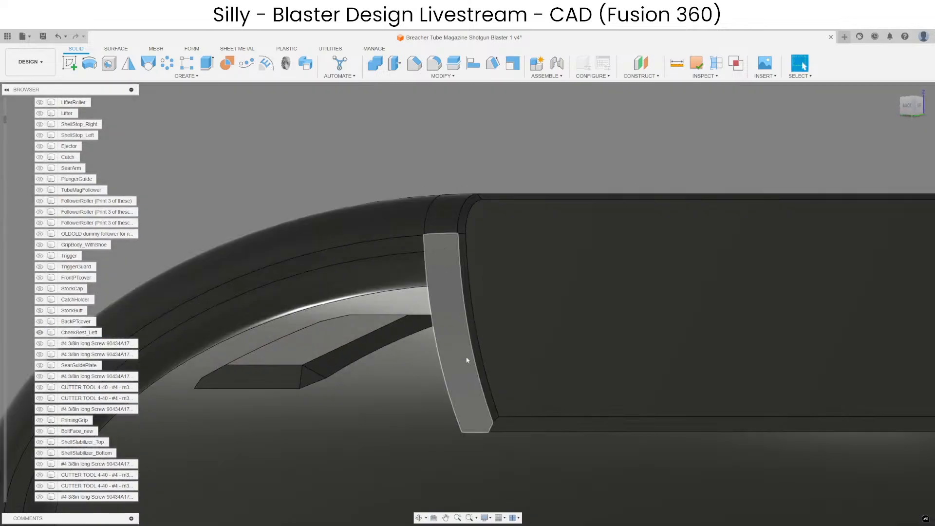
pyautogui.scroll(-7, 463, 380)
pyautogui.keyDown('shift'); pyautogui.moveTo(448, 329); pyautogui.dragTo(383, 340, button='middle'); pyautogui.keyUp('shift')
pyautogui.moveTo(382, 340); pyautogui.dragTo(681, 363, button='middle')
pyautogui.scroll(2, 515, 289)
pyautogui.keyDown('shift'); pyautogui.moveTo(515, 289); pyautogui.dragTo(461, 376, button='middle'); pyautogui.keyUp('shift')
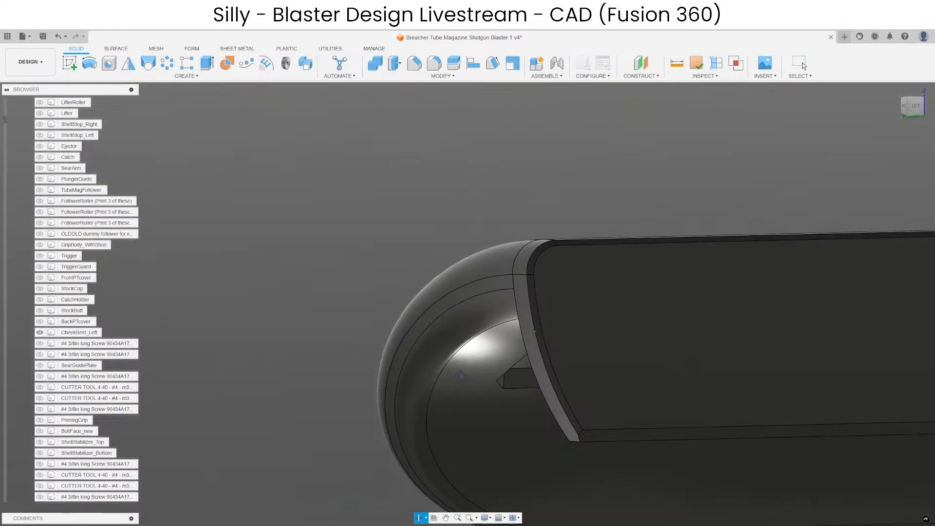
pyautogui.moveTo(460, 376)
pyautogui.keyDown('shift'); pyautogui.mouseDown(button='middle')
pyautogui.moveTo(509, 364)
pyautogui.moveTo(538, 378)
pyautogui.moveTo(453, 378)
pyautogui.mouseUp(button='middle'); pyautogui.keyUp('shift')
pyautogui.scroll(4, 571, 426)
pyautogui.click(571, 426)
pyautogui.scroll(-3, 571, 426)
pyautogui.scroll(3, 517, 259)
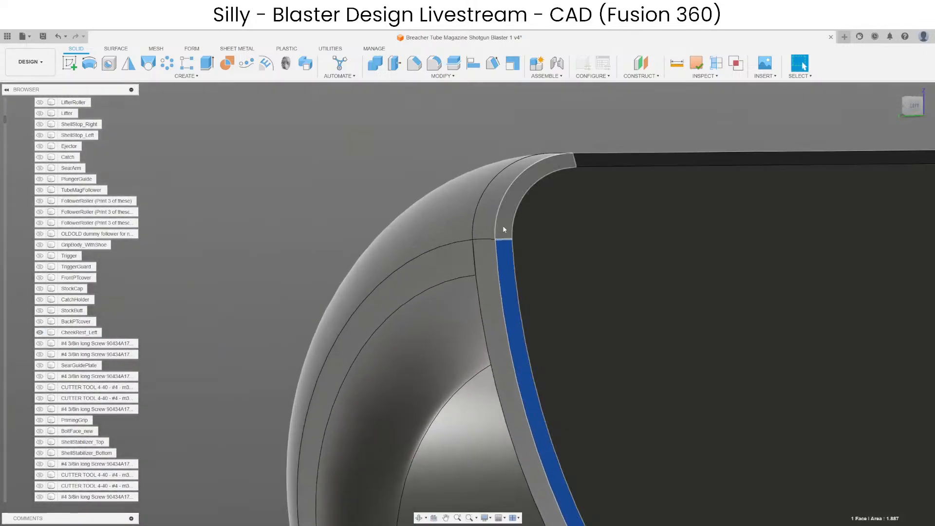
pyautogui.keyDown('ctrl'); pyautogui.click(502, 226); pyautogui.keyUp('ctrl')
pyautogui.scroll(-3, 502, 226)
pyautogui.press('Delete')
pyautogui.scroll(-3, 487, 161)
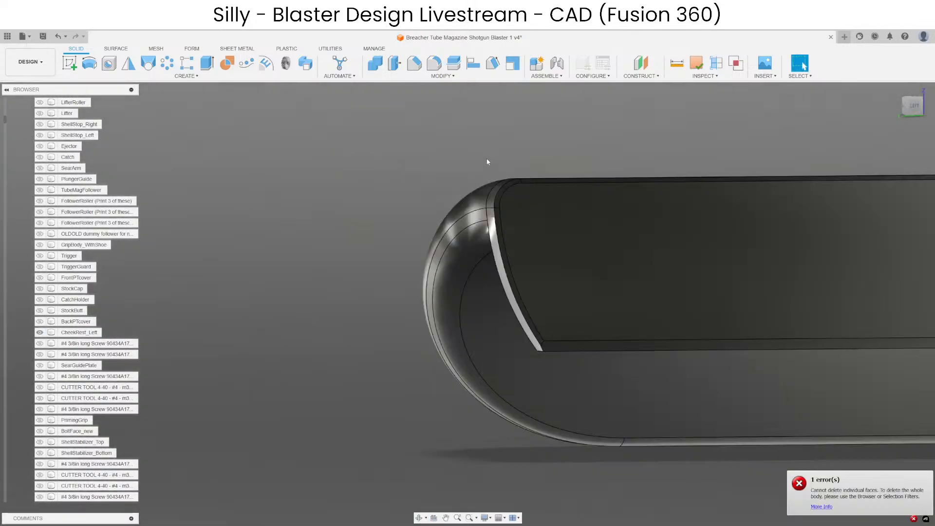
# Delete the curved end's edge strip faces together with the adjoining face at their corner.
pyautogui.scroll(8, 487, 162)
pyautogui.scroll(2, 450, 190)
pyautogui.click(427, 206)
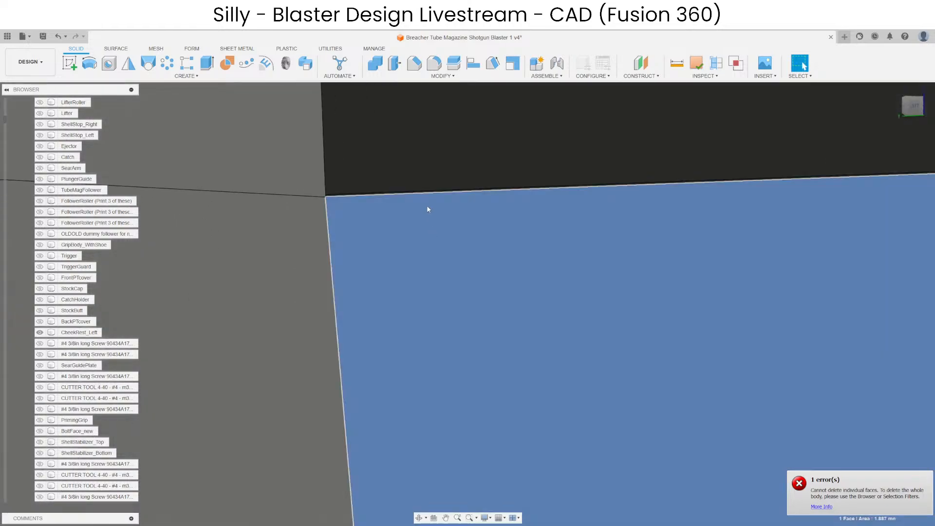
pyautogui.keyDown('ctrl'); pyautogui.click(363, 184); pyautogui.keyUp('ctrl')
pyautogui.scroll(3, 343, 194)
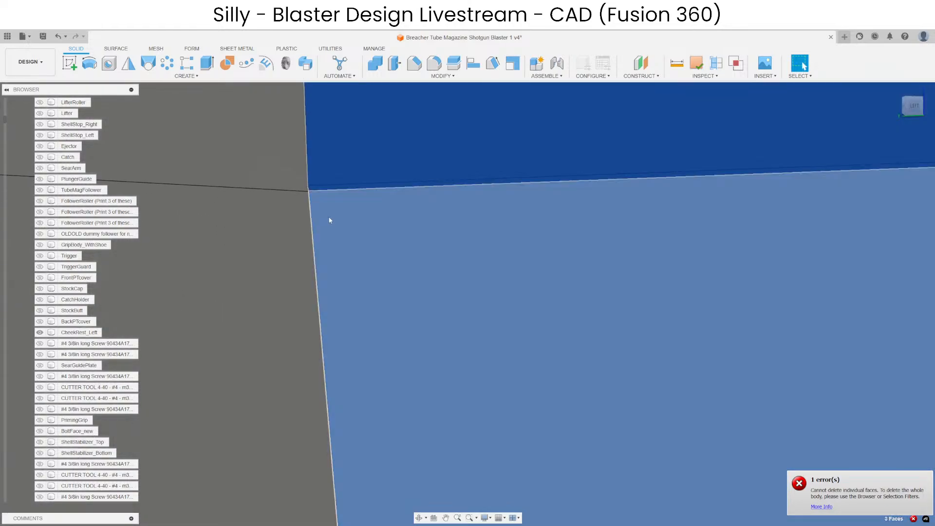
pyautogui.scroll(-5, 359, 262)
pyautogui.press('Escape')
pyautogui.scroll(-5, 447, 329)
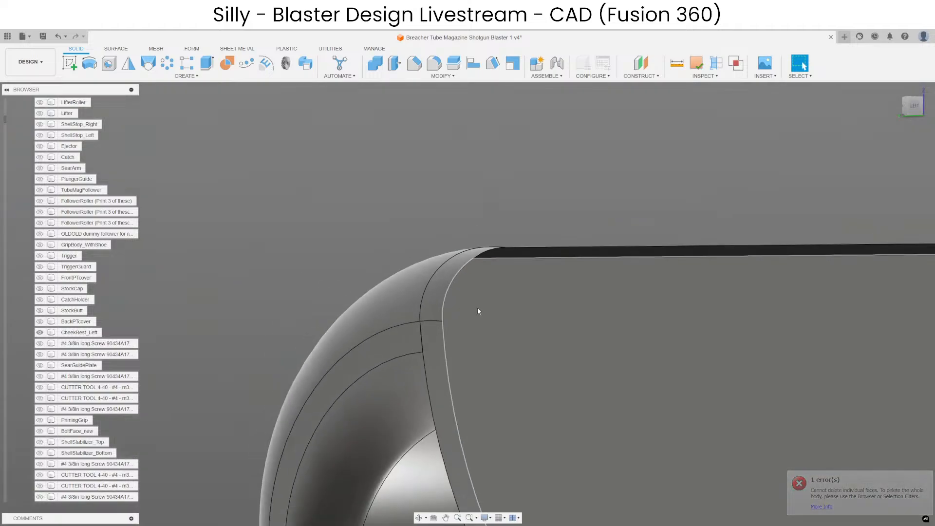
# Start a sketch on CheekRest_Left's flat side face and project the vertex on its curved end edge.
pyautogui.click(478, 308)
pyautogui.click(72, 62)
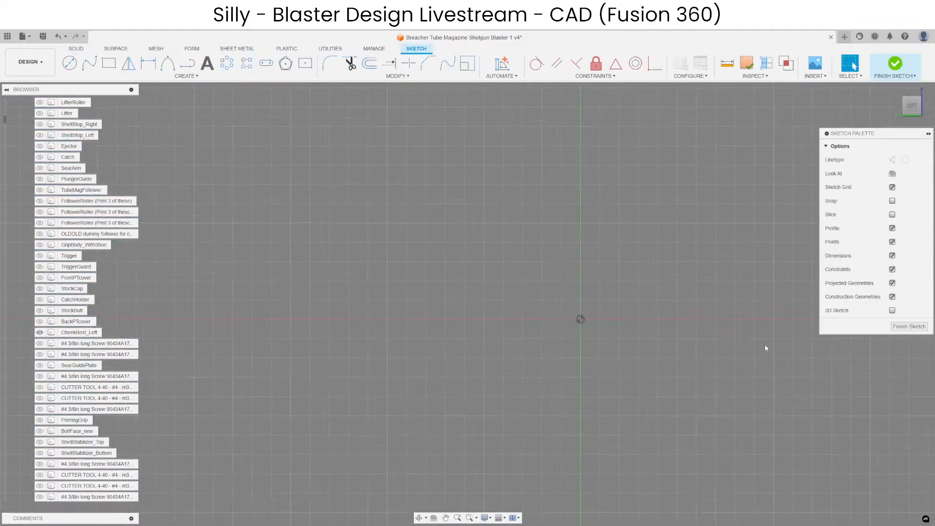
pyautogui.press('p')
pyautogui.scroll(10, 408, 356)
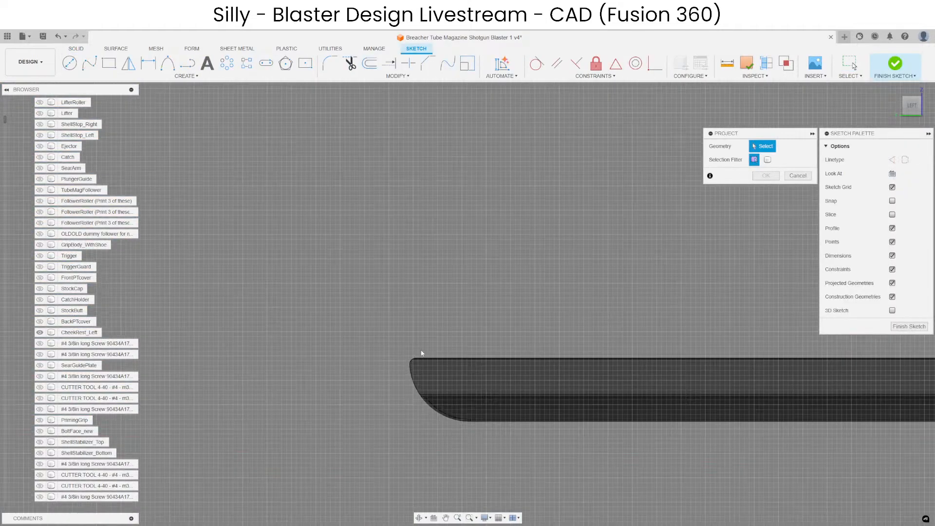
pyautogui.keyDown('shift'); pyautogui.moveTo(403, 401); pyautogui.dragTo(438, 390, button='middle'); pyautogui.keyUp('shift')
pyautogui.scroll(4, 401, 363)
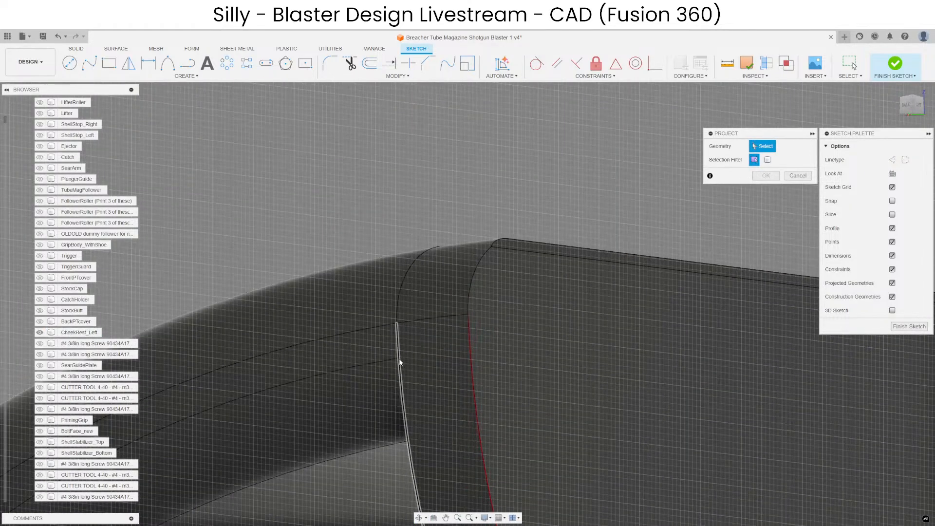
pyautogui.click(397, 359)
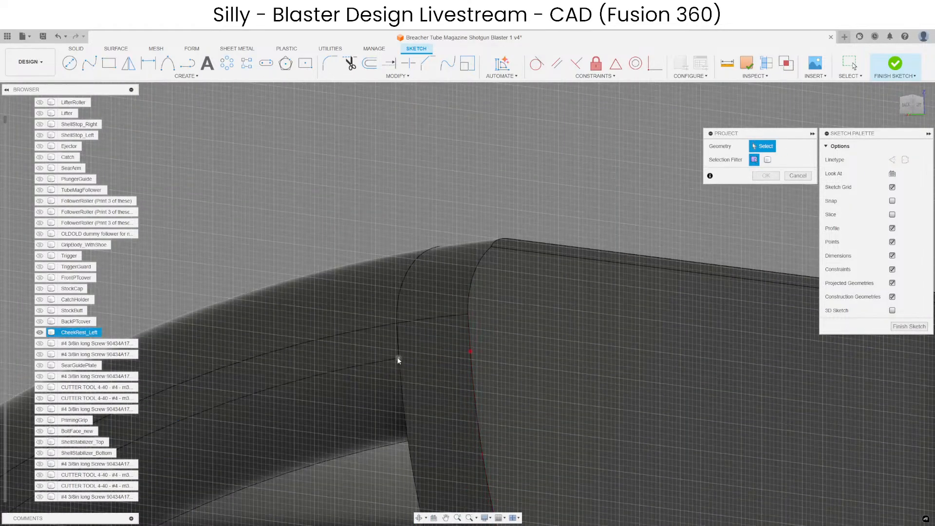
pyautogui.click(398, 360)
pyautogui.press('Return')
# Draw a rectangle about 4.6 mm tall from the projected point down across the curved end edge, and finish the sketch.
pyautogui.scroll(-2, 550, 230)
pyautogui.keyDown('shift'); pyautogui.moveTo(492, 272); pyautogui.dragTo(436, 253, button='middle'); pyautogui.keyUp('shift')
pyautogui.scroll(-4, 433, 243)
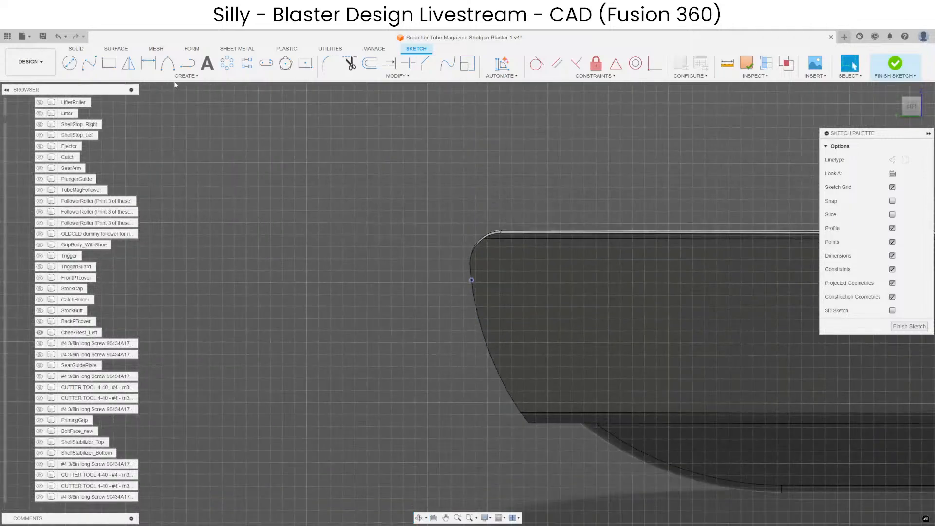
pyautogui.click(109, 64)
pyautogui.click(471, 281)
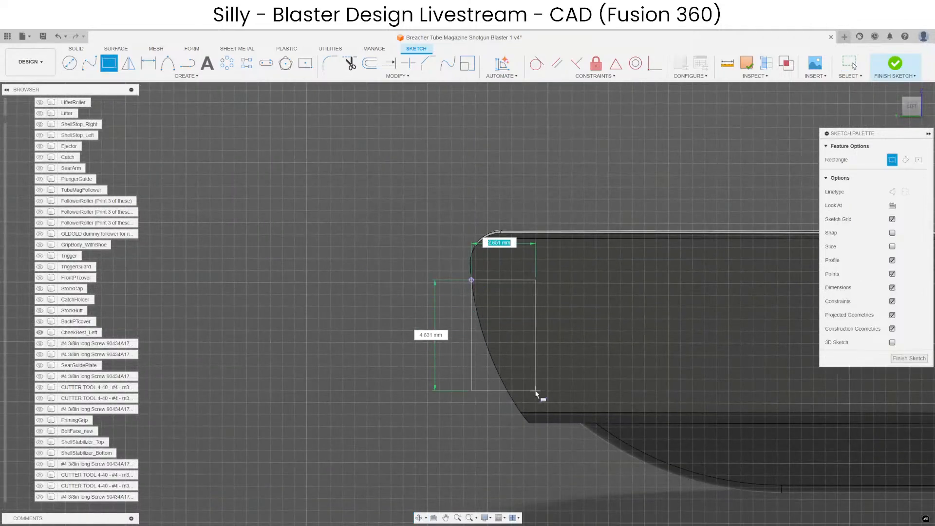
pyautogui.click(543, 390)
pyautogui.click(914, 359)
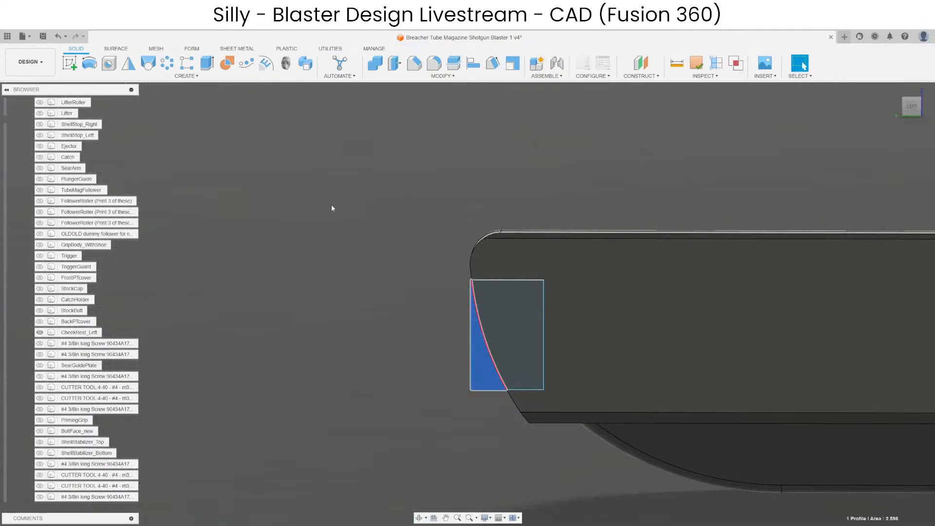
# Extrude the sliver profile outside the curved edge inward as a join, and remove the step face beneath the new block.
pyautogui.click(212, 71)
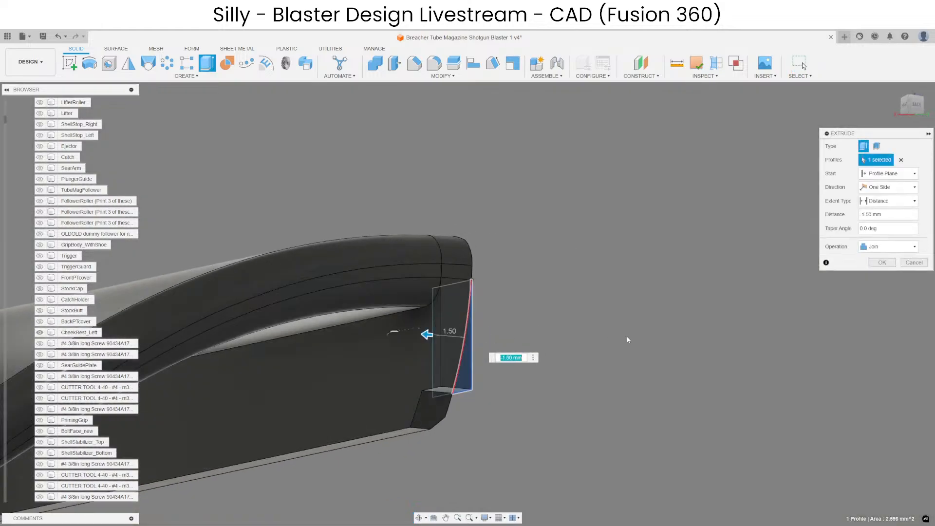
pyautogui.click(881, 263)
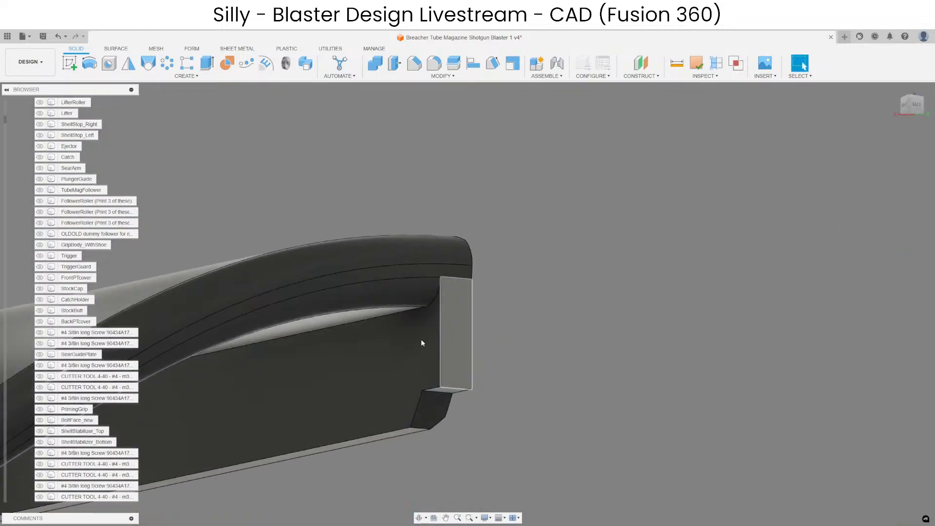
pyautogui.scroll(3, 432, 386)
pyautogui.keyDown('shift'); pyautogui.click(462, 398); pyautogui.keyUp('shift')
pyautogui.scroll(-3, 649, 329)
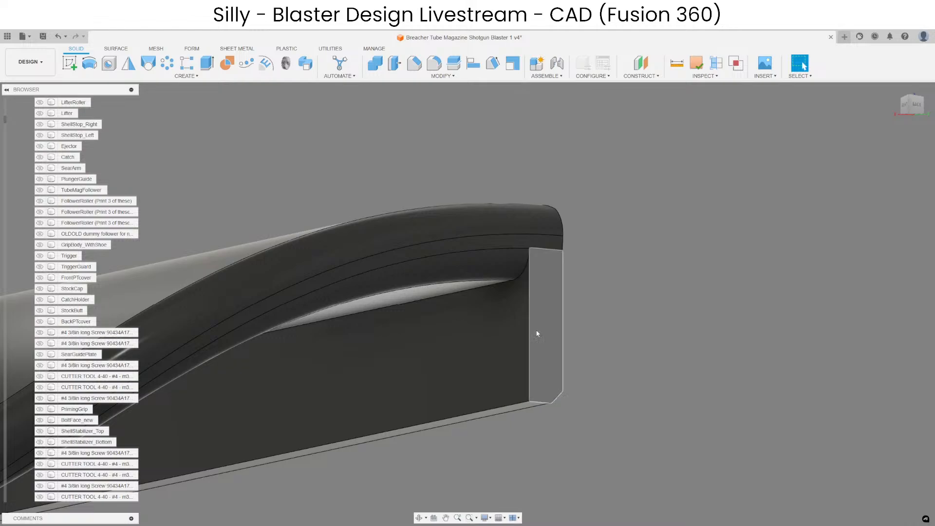
# Locate the modified cheek rest body in the browser and rename it CheekRest_Left.
pyautogui.rightClick(524, 330)
pyautogui.click(517, 278)
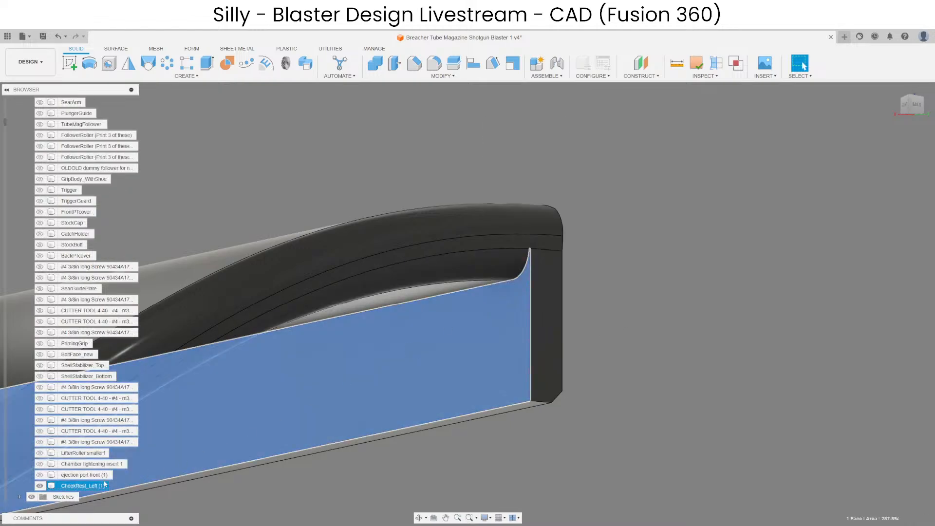
pyautogui.doubleClick(98, 487)
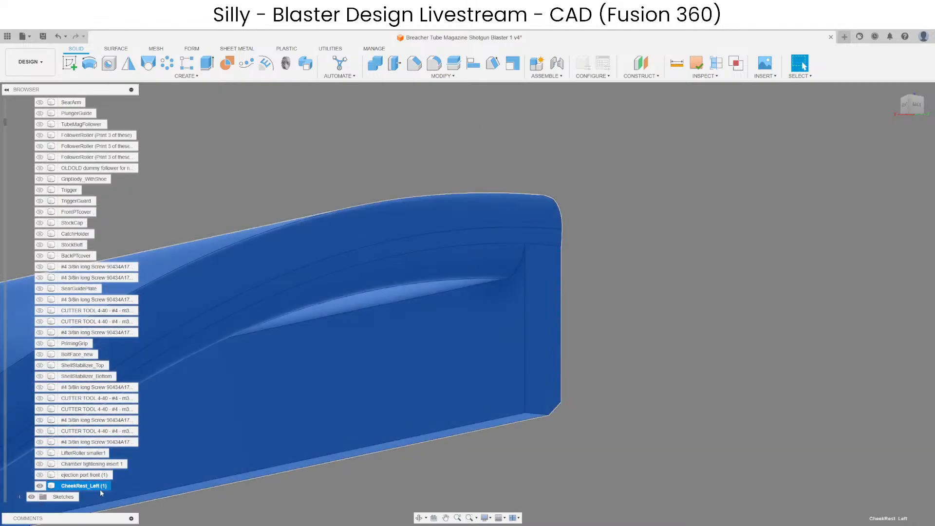
pyautogui.click(300, 497)
pyautogui.scroll(-7, 605, 339)
pyautogui.scroll(8, 584, 348)
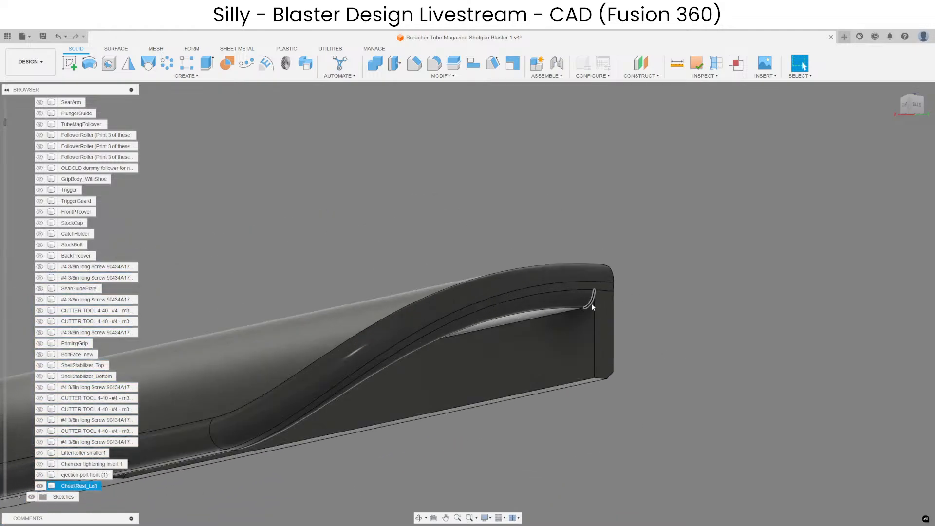
# Fillet the sharp lower corner edge at the end of CheekRest_Left's rail with a radius of about 2.15 mm.
pyautogui.click(543, 246)
pyautogui.scroll(-6, 601, 200)
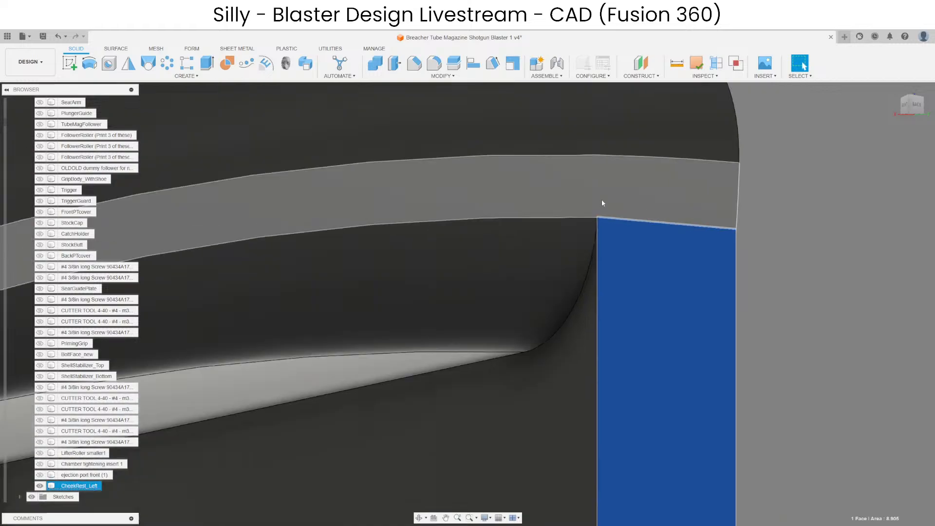
pyautogui.click(692, 258)
pyautogui.keyDown('shift'); pyautogui.moveTo(692, 258); pyautogui.dragTo(614, 265, button='middle'); pyautogui.keyUp('shift')
pyautogui.scroll(-3, 453, 226)
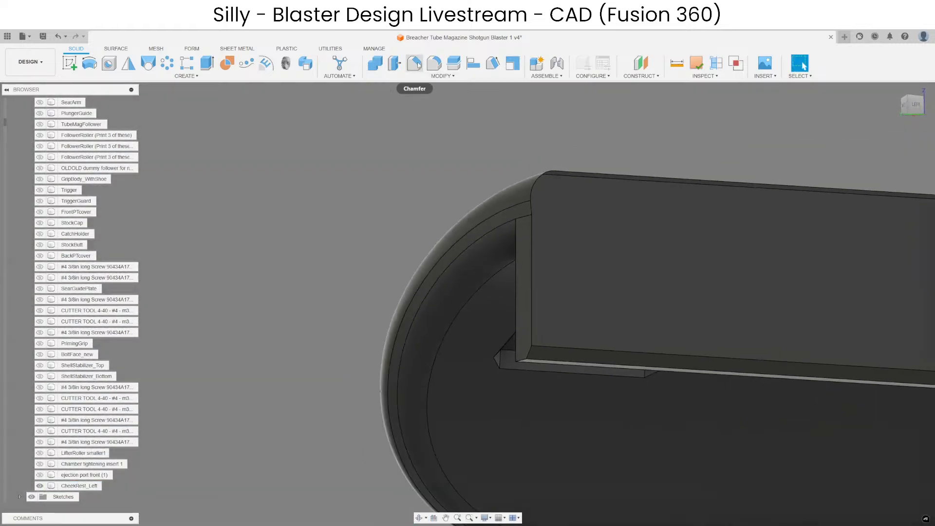
pyautogui.click(433, 64)
pyautogui.scroll(3, 507, 283)
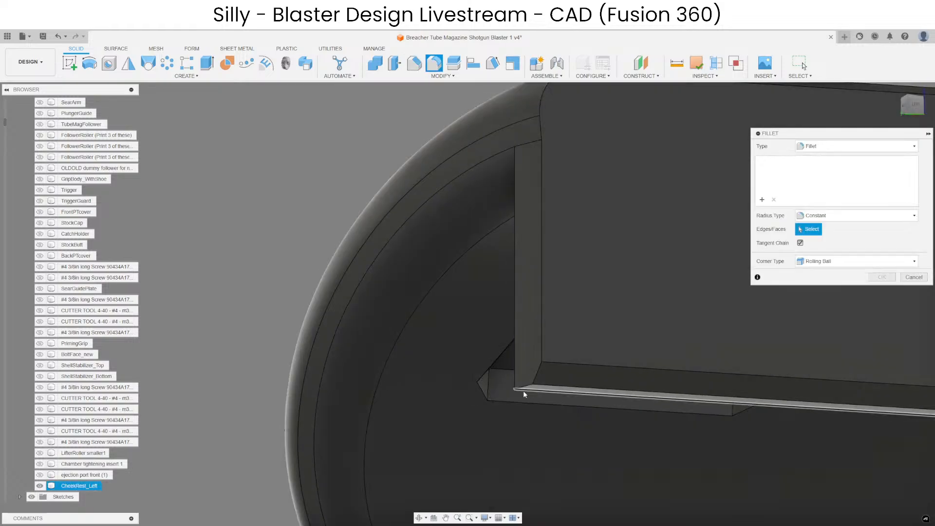
pyautogui.click(524, 391)
pyautogui.moveTo(537, 371); pyautogui.dragTo(524, 354)
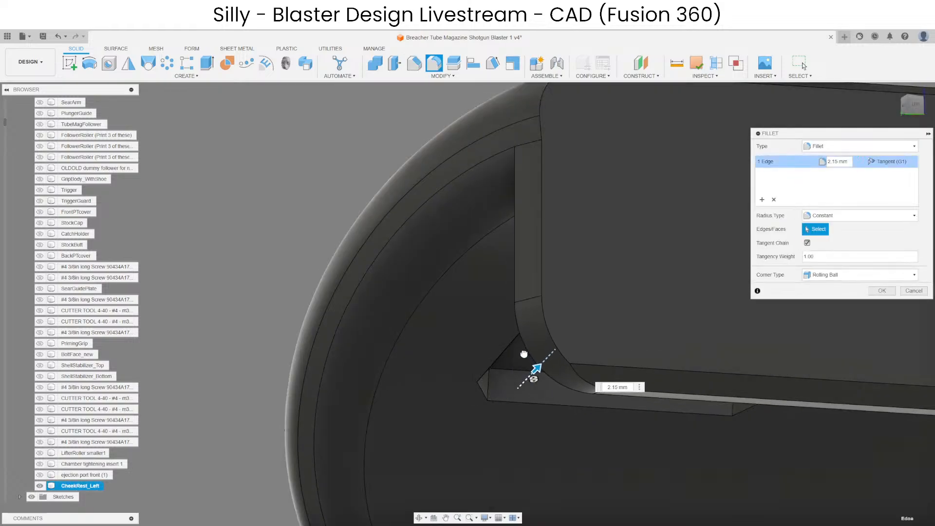
pyautogui.press('Return')
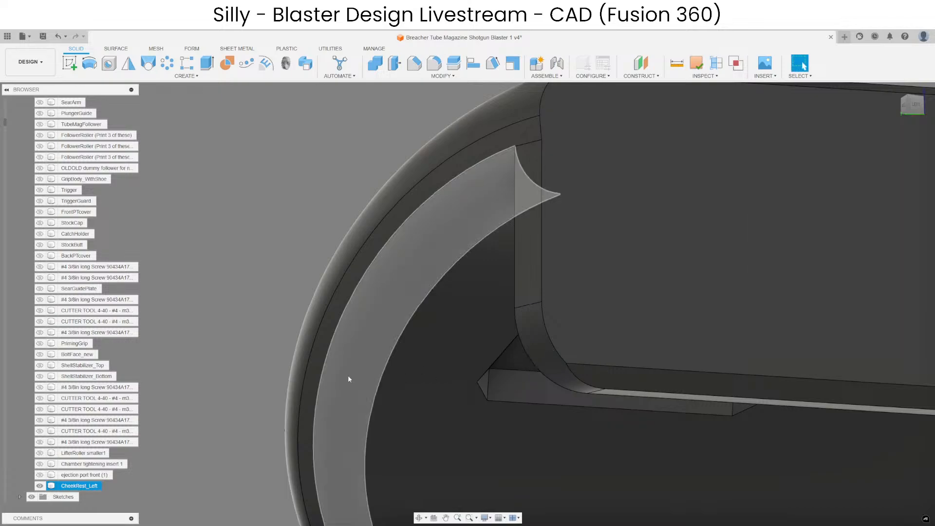
# Examine the lower edge and both ends of CheekRest_Left's rail.
pyautogui.scroll(-3, 347, 375)
pyautogui.keyDown('shift'); pyautogui.moveTo(347, 375); pyautogui.dragTo(565, 369, button='middle'); pyautogui.keyUp('shift')
pyautogui.scroll(8, 489, 340)
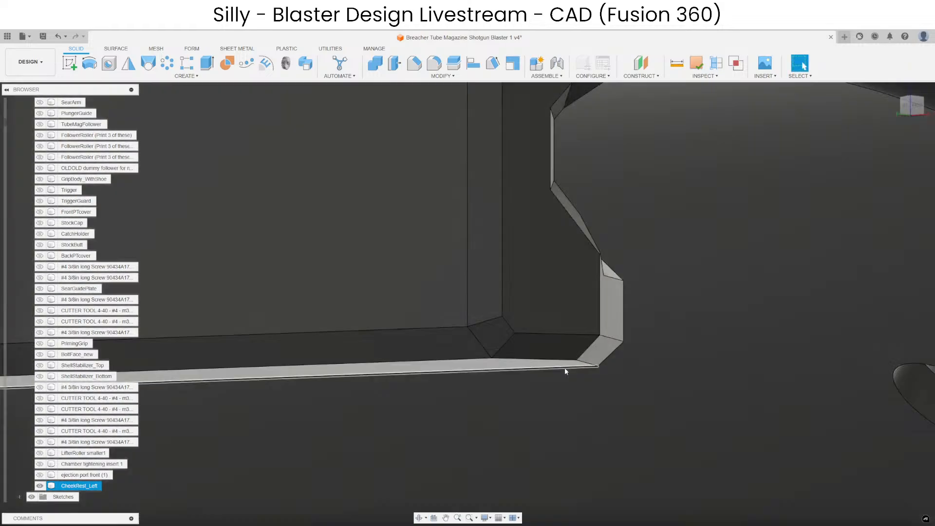
pyautogui.scroll(-5, 567, 370)
pyautogui.keyDown('shift'); pyautogui.moveTo(738, 374); pyautogui.dragTo(706, 363, button='middle'); pyautogui.keyUp('shift')
pyautogui.moveTo(280, 355); pyautogui.dragTo(780, 356, button='middle')
pyautogui.scroll(5, 575, 368)
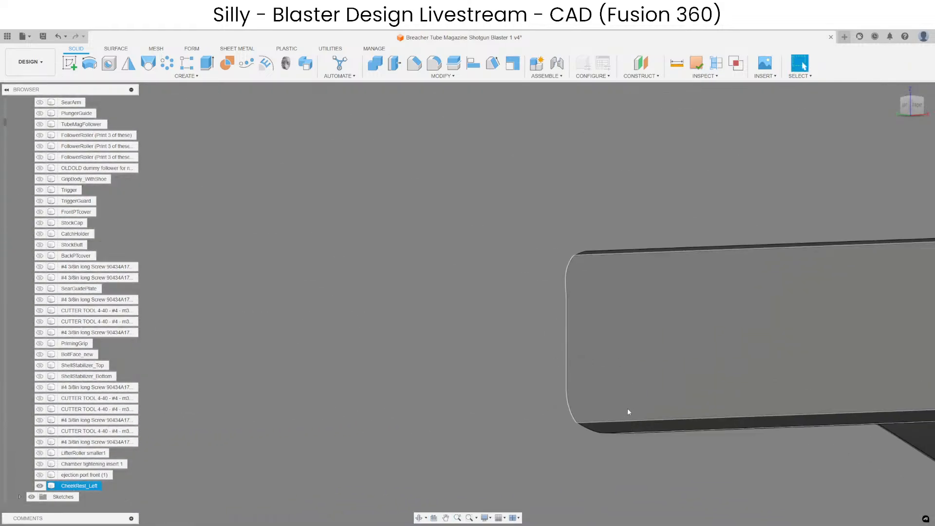
pyautogui.keyDown('shift'); pyautogui.moveTo(627, 407); pyautogui.dragTo(760, 341, button='middle'); pyautogui.keyUp('shift')
pyautogui.scroll(-3, 501, 311)
# Try to chamfer the edge chain around the rail's newly rounded end with distances of 0.5 mm and less.
pyautogui.click(414, 64)
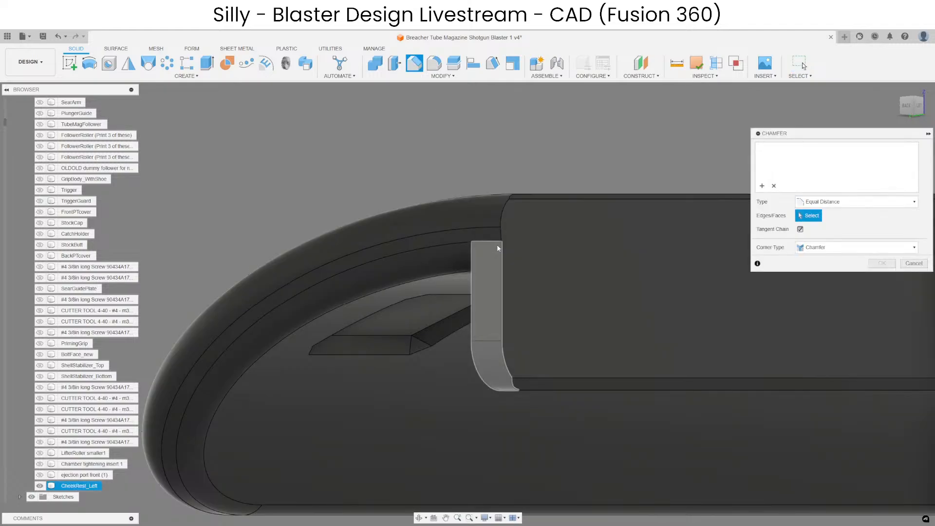
pyautogui.click(501, 260)
pyautogui.write('.5')
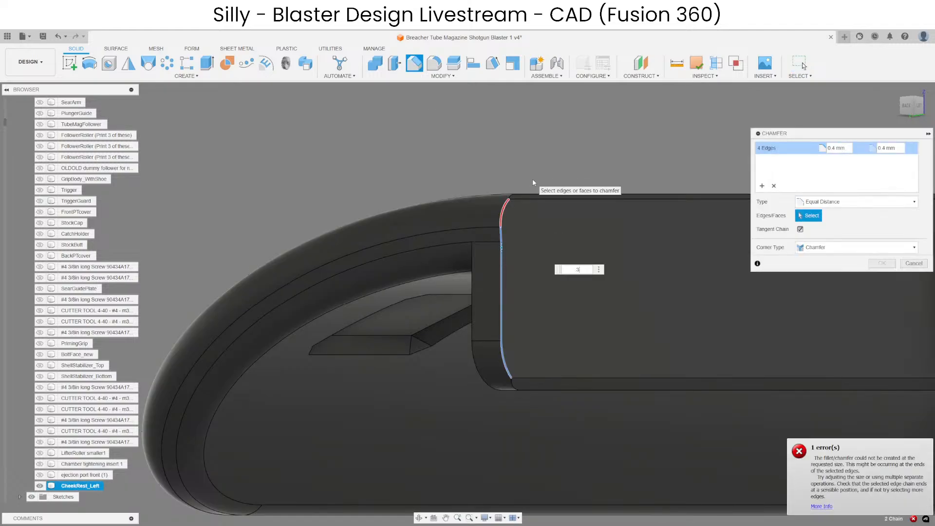
pyautogui.press('BackSpace')
pyautogui.write('1')
pyautogui.press('Escape')
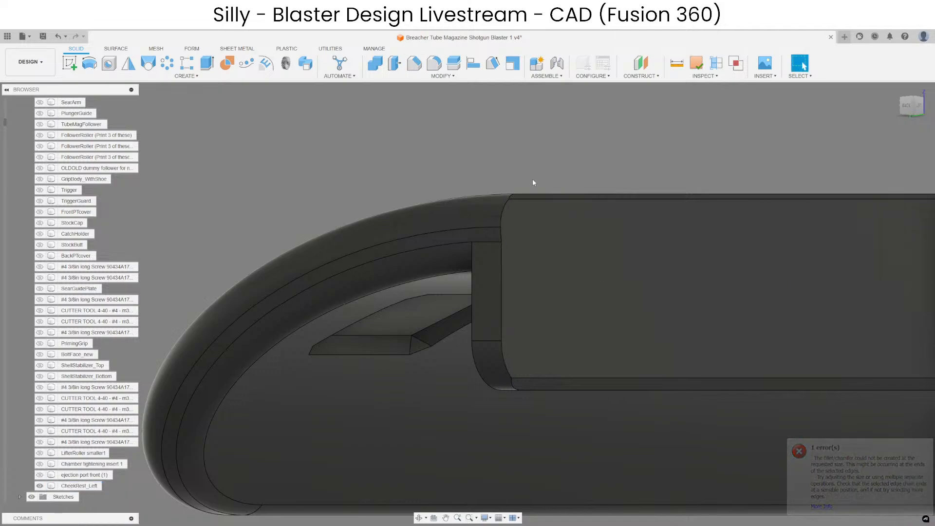
# Try to delete the old chamfer faces along the rail's top edge and rounded end corner.
pyautogui.scroll(3, 527, 143)
pyautogui.scroll(4, 496, 219)
pyautogui.click(507, 173)
pyautogui.scroll(-12, 463, 199)
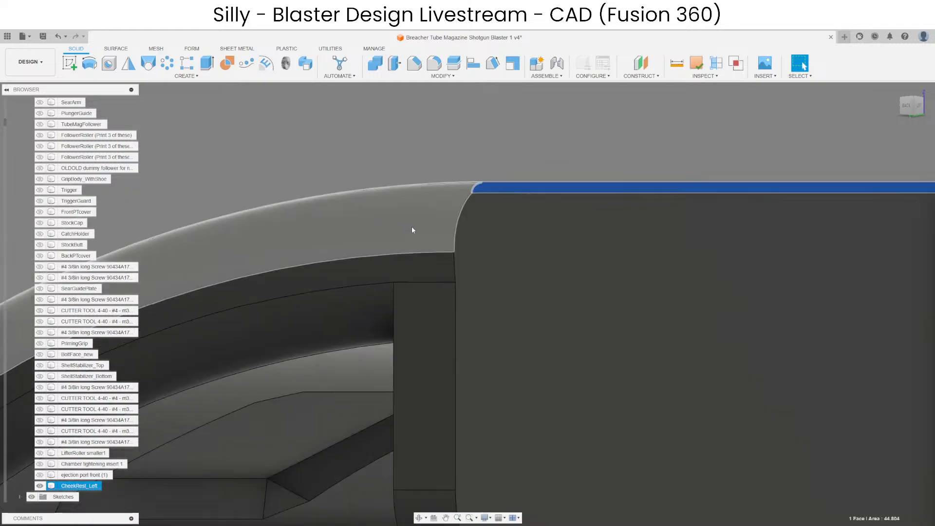
pyautogui.scroll(8, 865, 206)
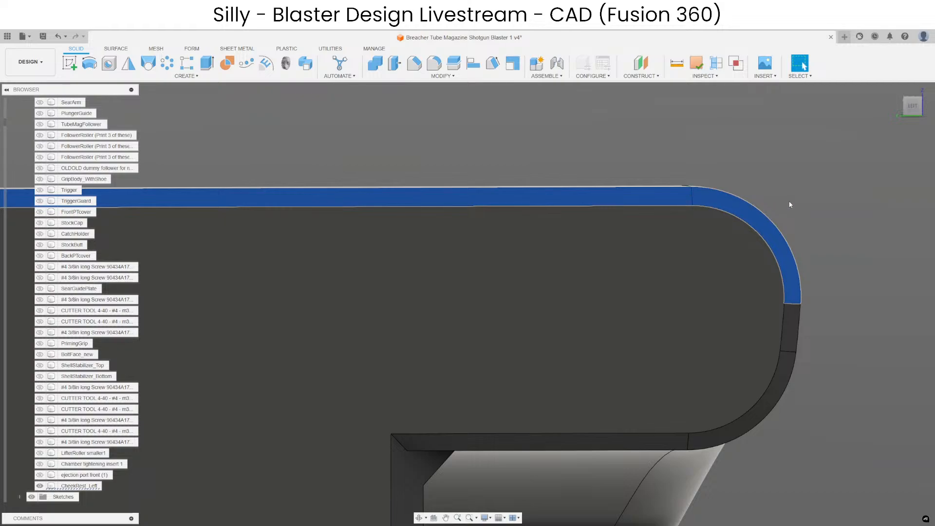
pyautogui.press('Delete')
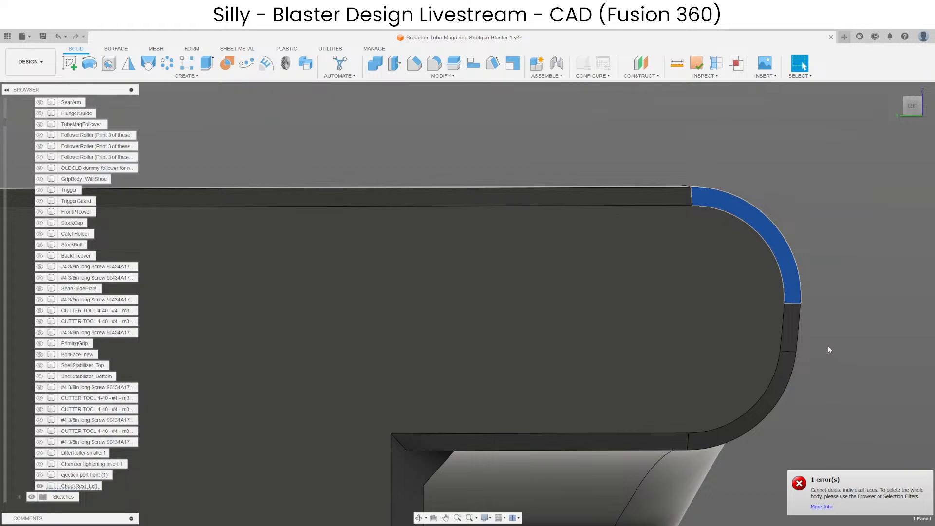
pyautogui.press('Escape')
# Delete the tiny sliver face at the rounded corner together with the chamfer faces on the corner and top edge.
pyautogui.scroll(8, 802, 299)
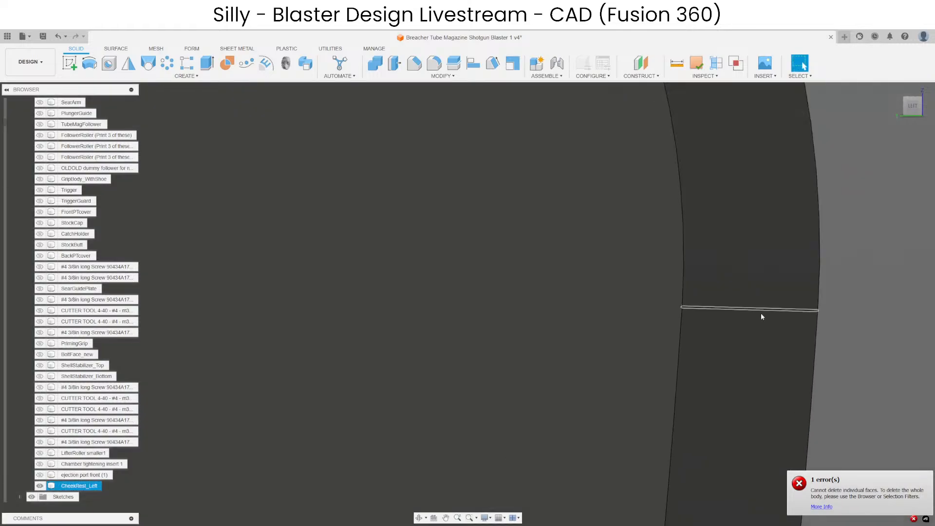
pyautogui.scroll(5, 761, 317)
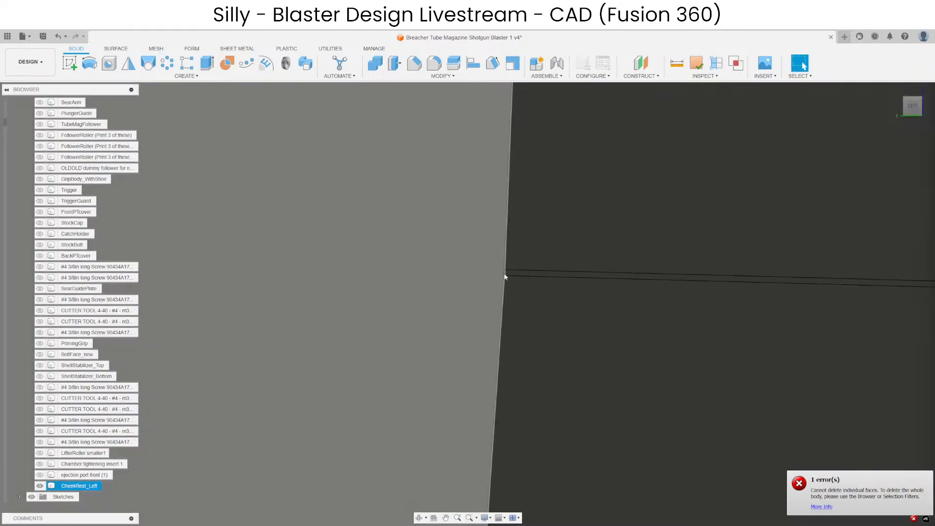
pyautogui.click(507, 273)
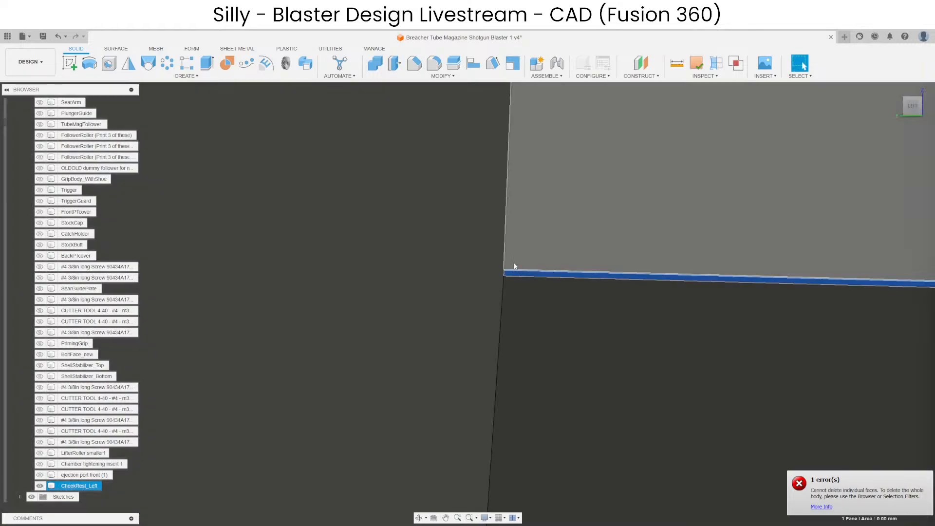
pyautogui.scroll(-10, 639, 317)
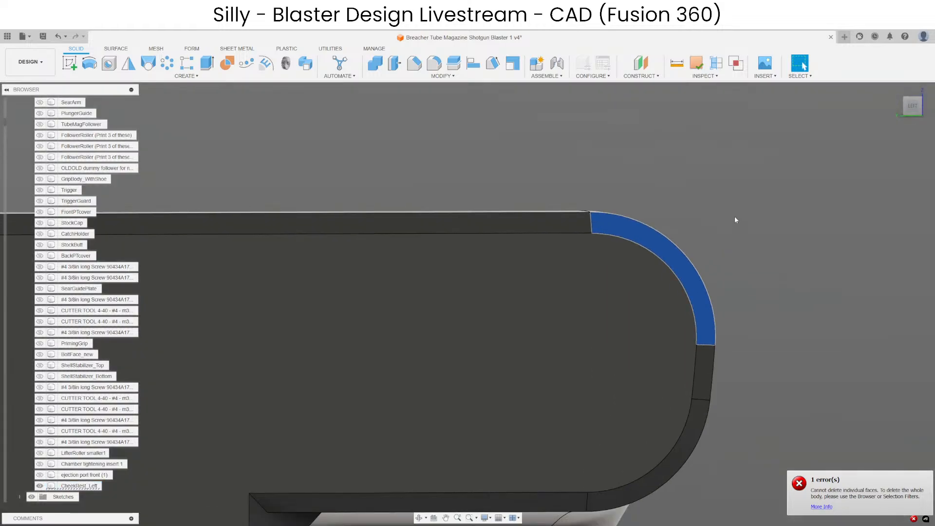
pyautogui.press('Delete')
pyautogui.click(629, 215)
pyautogui.press('Delete')
pyautogui.scroll(-6, 777, 208)
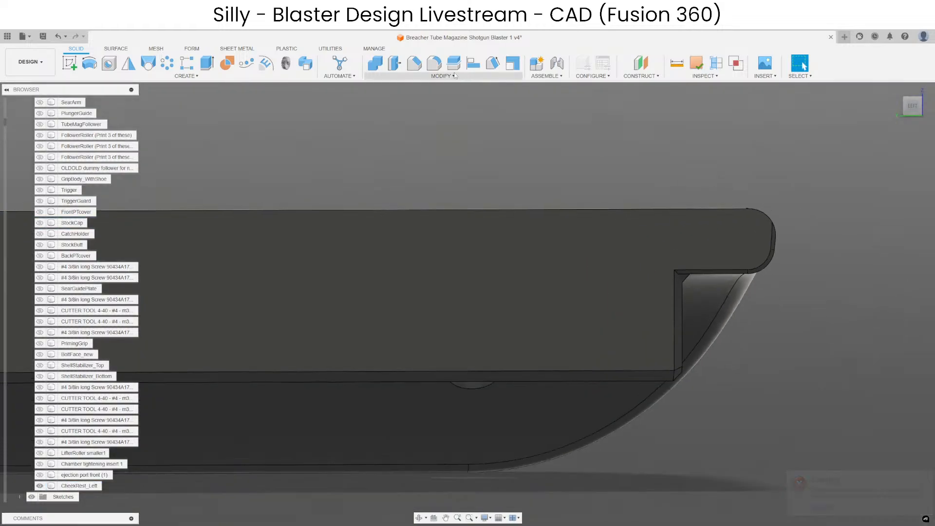
# Try to chamfer the bare edge chain running along the rail's top and around its rounded corner.
pyautogui.click(415, 64)
pyautogui.keyDown('shift'); pyautogui.moveTo(600, 192); pyautogui.dragTo(557, 207, button='middle'); pyautogui.keyUp('shift')
pyautogui.press('Return')
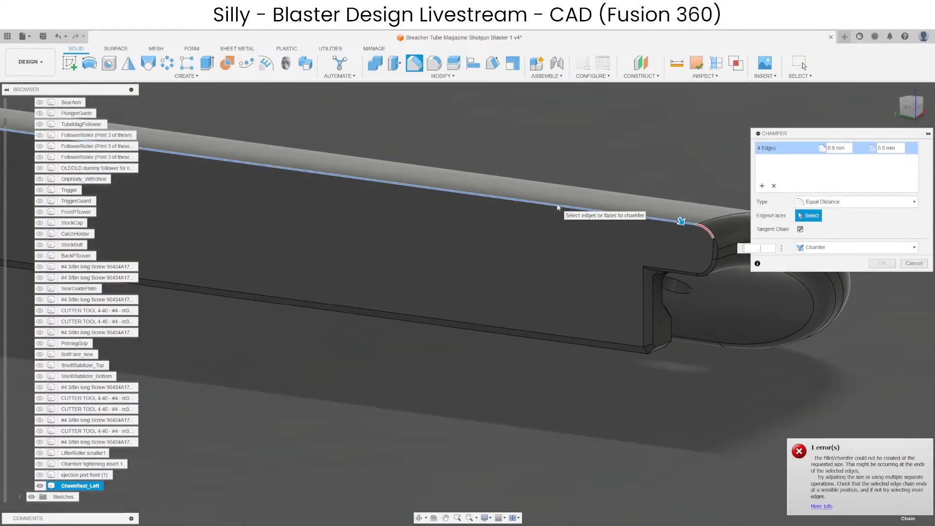
pyautogui.press('Escape')
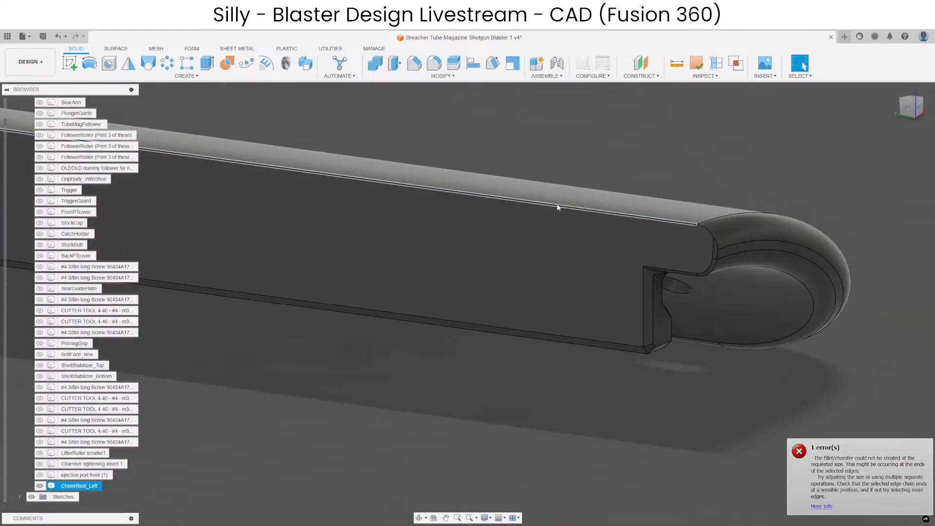
pyautogui.scroll(3, 666, 247)
pyautogui.click(652, 239)
pyautogui.click(641, 64)
pyautogui.moveTo(758, 265); pyautogui.dragTo(722, 334)
pyautogui.press('Escape')
# Try to chamfer the same top edge chain by only 0.2 mm.
pyautogui.click(434, 63)
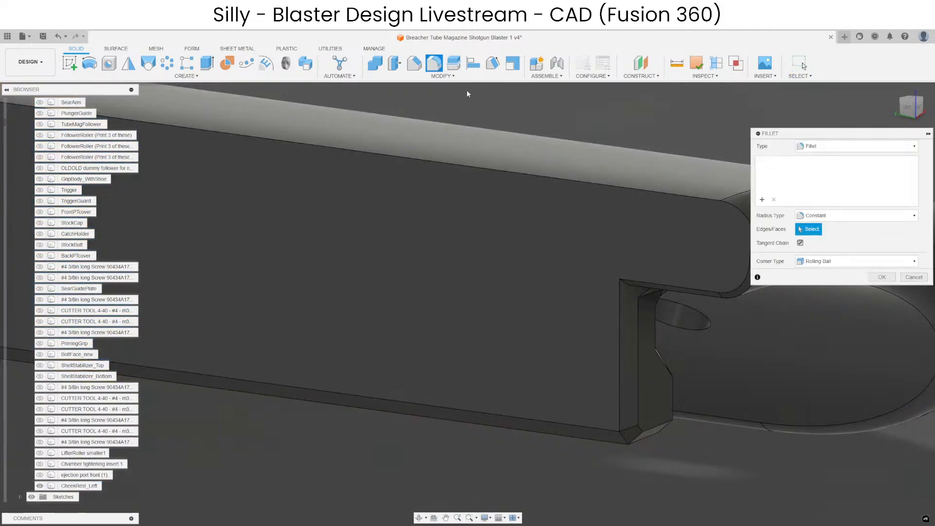
pyautogui.click(661, 194)
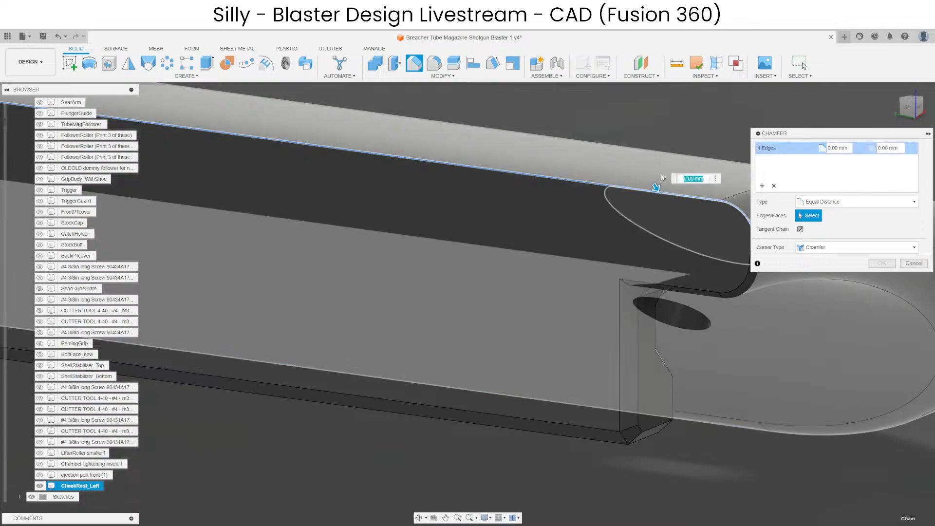
pyautogui.scroll(-4, 661, 178)
pyautogui.scroll(8, 684, 248)
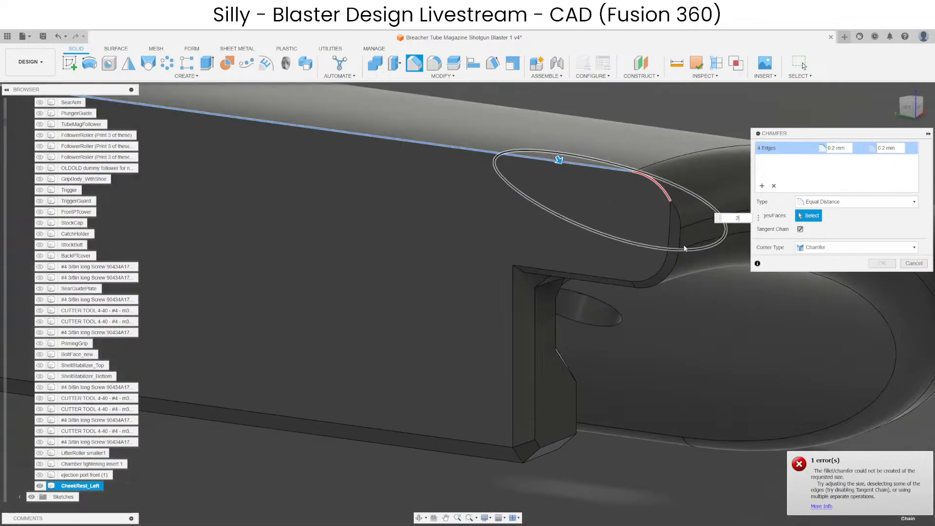
pyautogui.press('Escape')
# Delete the remaining old chamfer faces around the rail's rounded end and along the underside of its overhang.
pyautogui.click(675, 238)
pyautogui.keyDown('ctrl'); pyautogui.click(668, 300); pyautogui.keyUp('ctrl')
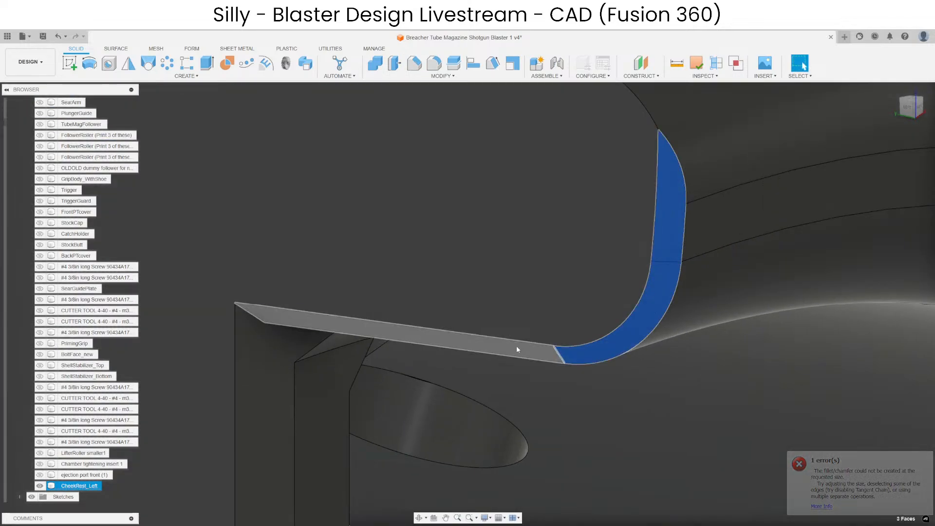
pyautogui.keyDown('ctrl'); pyautogui.click(516, 346); pyautogui.keyUp('ctrl')
pyautogui.press('Delete')
pyautogui.scroll(-4, 517, 346)
pyautogui.scroll(-10, 720, 250)
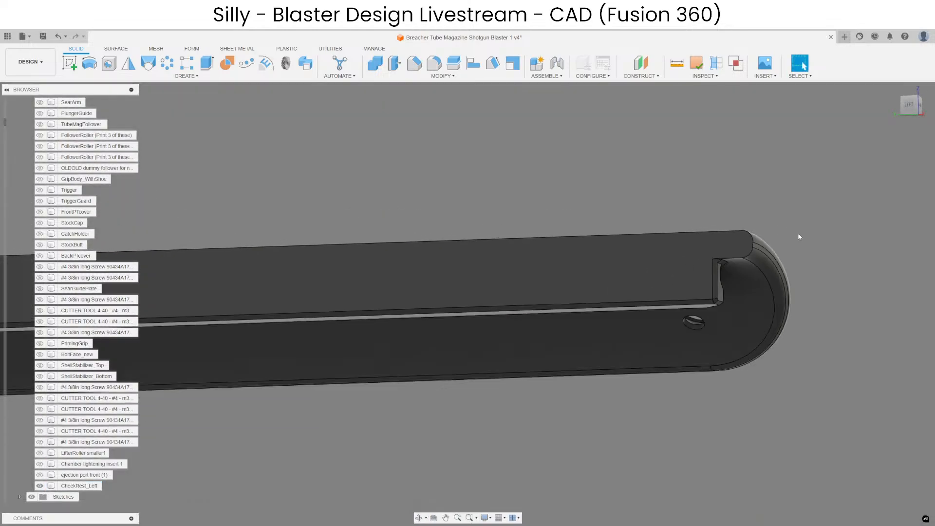
# Chamfer the outline edges of the rail's flat face along the top and around both ends by 0.2 mm.
pyautogui.scroll(8, 314, 250)
pyautogui.keyDown('shift'); pyautogui.moveTo(371, 246); pyautogui.dragTo(425, 243, button='middle'); pyautogui.keyUp('shift')
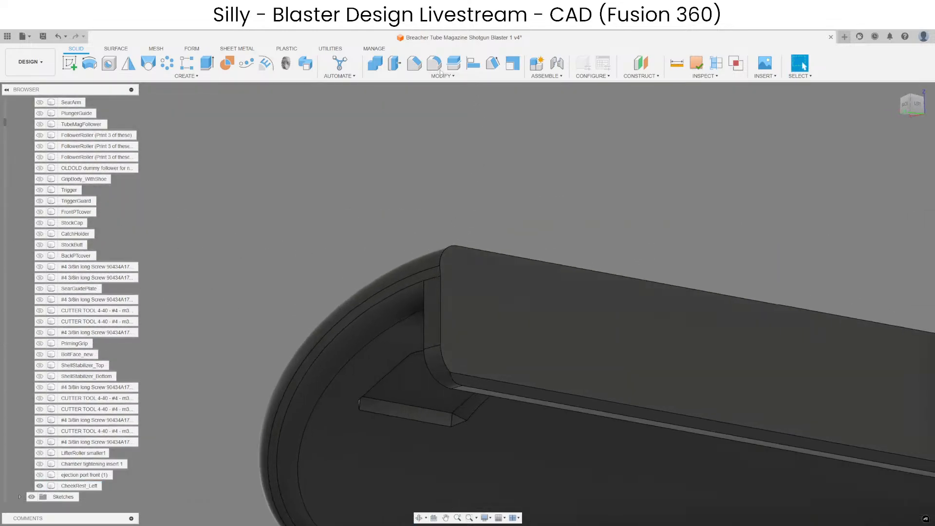
pyautogui.click(414, 63)
pyautogui.click(445, 274)
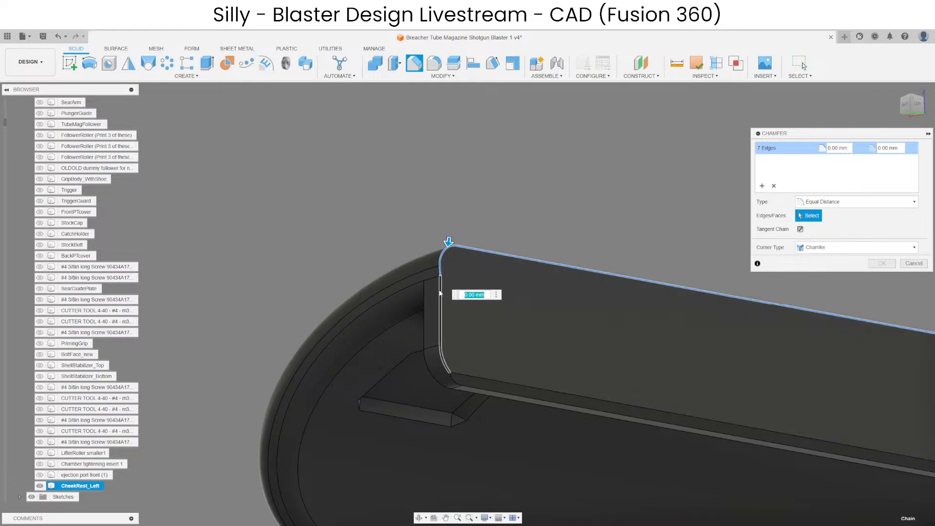
pyautogui.write('.2')
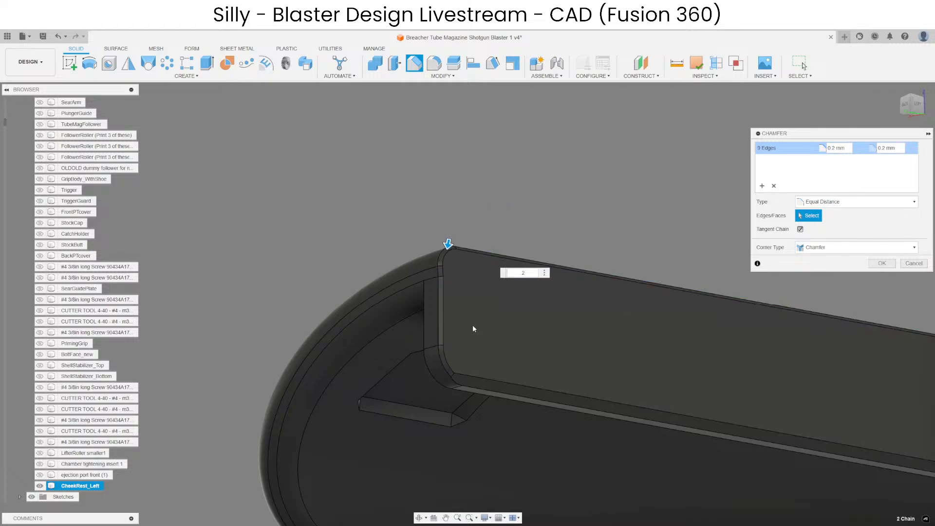
pyautogui.scroll(5, 455, 384)
pyautogui.keyDown('shift'); pyautogui.moveTo(454, 383); pyautogui.dragTo(373, 383, button='middle'); pyautogui.keyUp('shift')
pyautogui.scroll(-5, 292, 341)
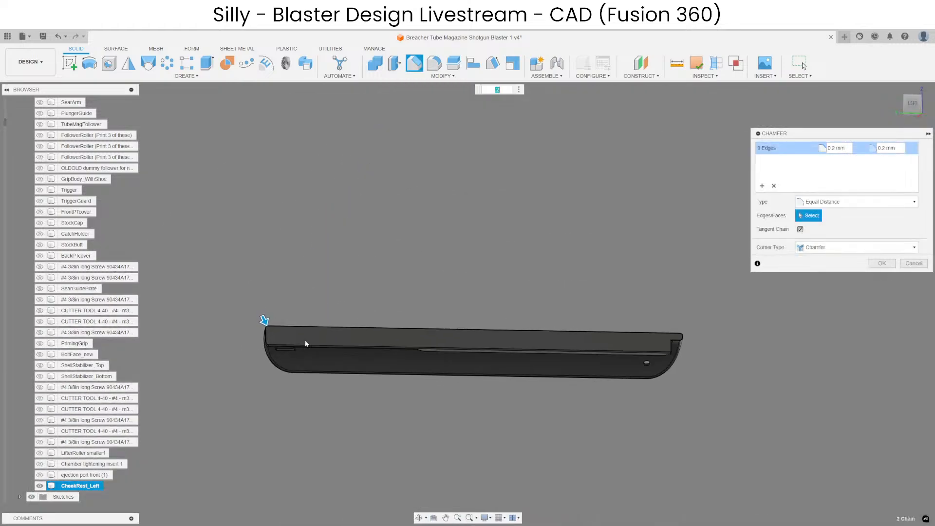
pyautogui.scroll(6, 609, 316)
pyautogui.keyDown('shift'); pyautogui.moveTo(603, 321); pyautogui.dragTo(676, 253, button='middle'); pyautogui.keyUp('shift')
pyautogui.press('Return')
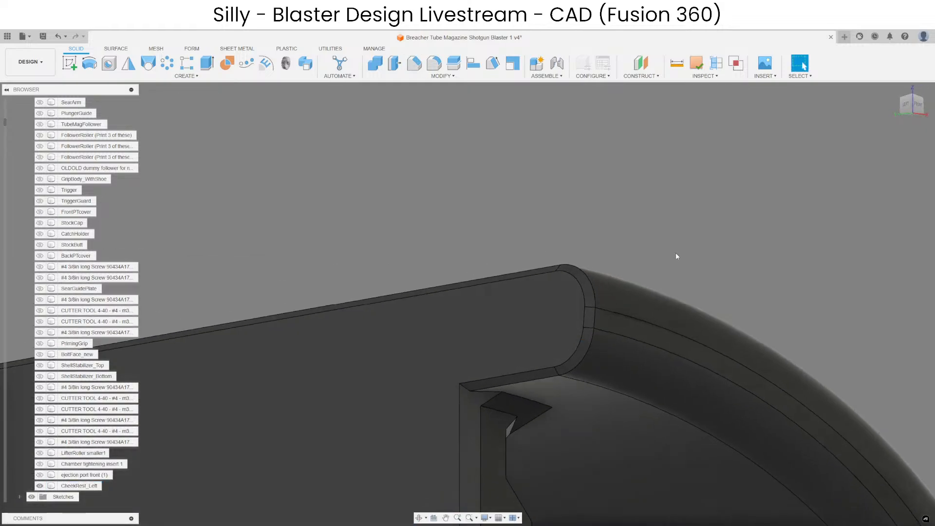
# Fillet the short edge where the chamfers meet at the rail's lower end corner with a radius of about 2 mm.
pyautogui.scroll(-7, 687, 238)
pyautogui.moveTo(336, 313); pyautogui.dragTo(618, 303, button='middle')
pyautogui.scroll(6, 604, 326)
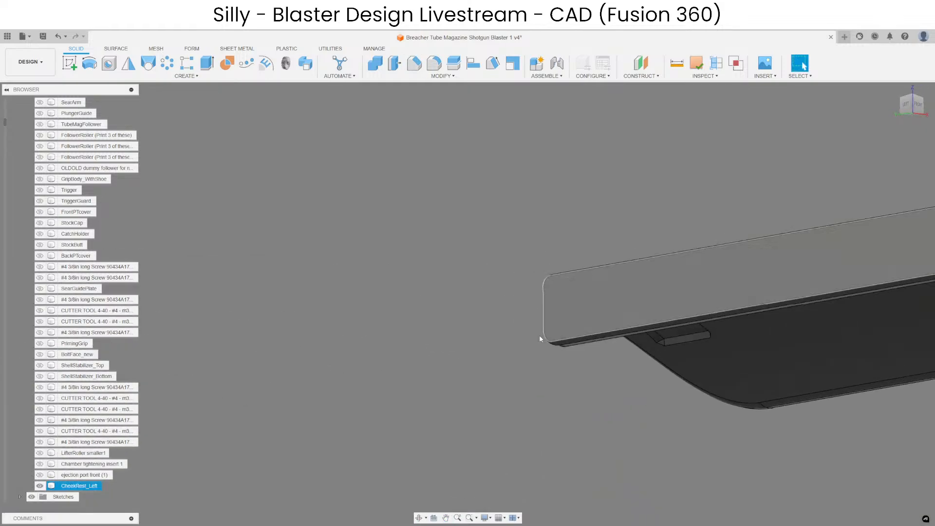
pyautogui.keyDown('shift'); pyautogui.moveTo(541, 338); pyautogui.dragTo(669, 302, button='middle'); pyautogui.keyUp('shift')
pyautogui.click(434, 63)
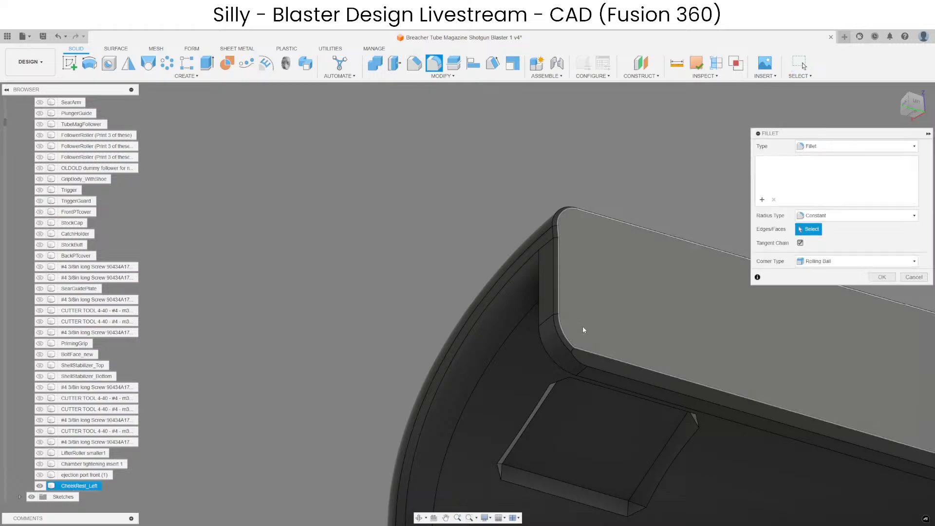
pyautogui.scroll(4, 582, 326)
pyautogui.click(559, 373)
pyautogui.scroll(3, 558, 373)
pyautogui.moveTo(560, 373); pyautogui.dragTo(559, 379)
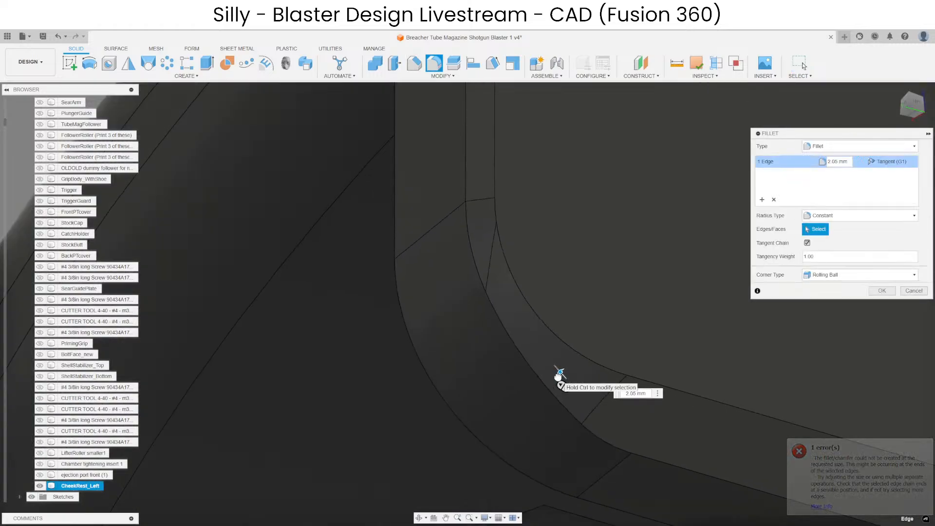
pyautogui.press('Escape')
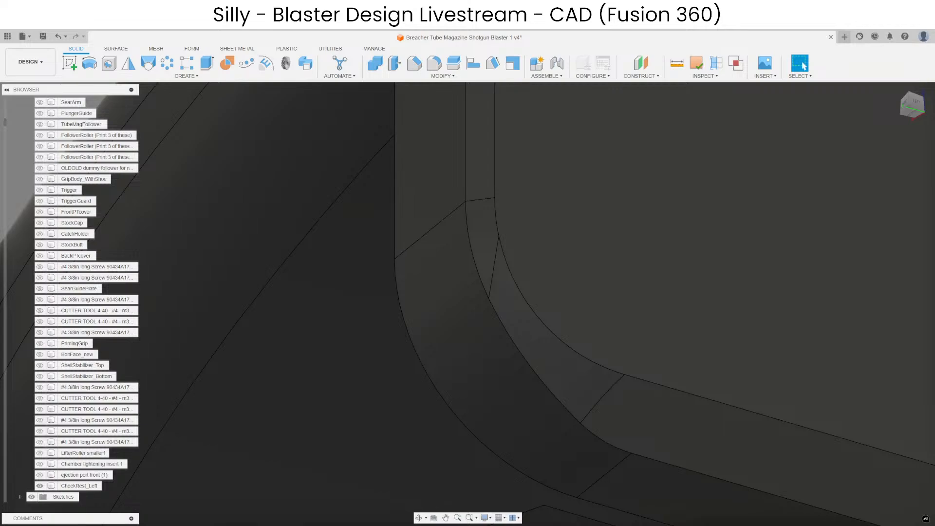
pyautogui.scroll(-6, 453, 339)
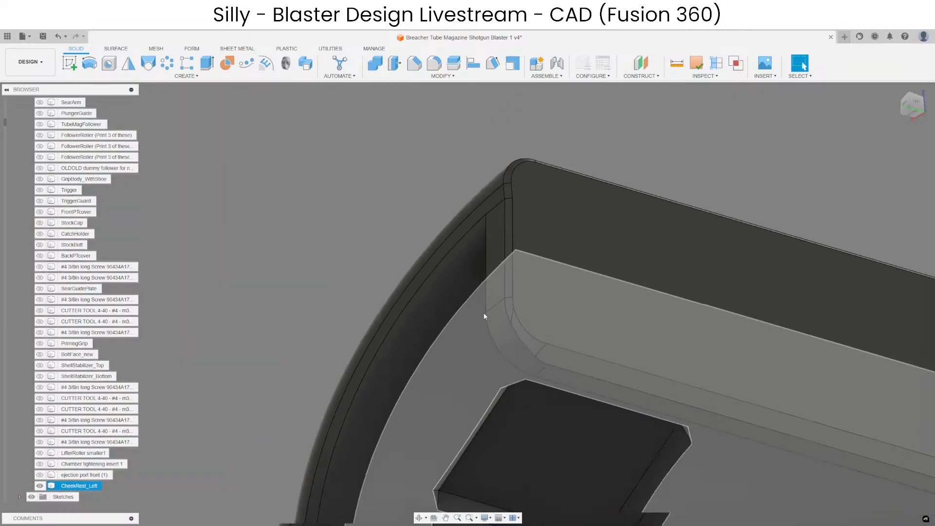
pyautogui.keyDown('shift'); pyautogui.moveTo(512, 297); pyautogui.dragTo(366, 399, button='middle'); pyautogui.keyUp('shift')
pyautogui.scroll(-7, 366, 398)
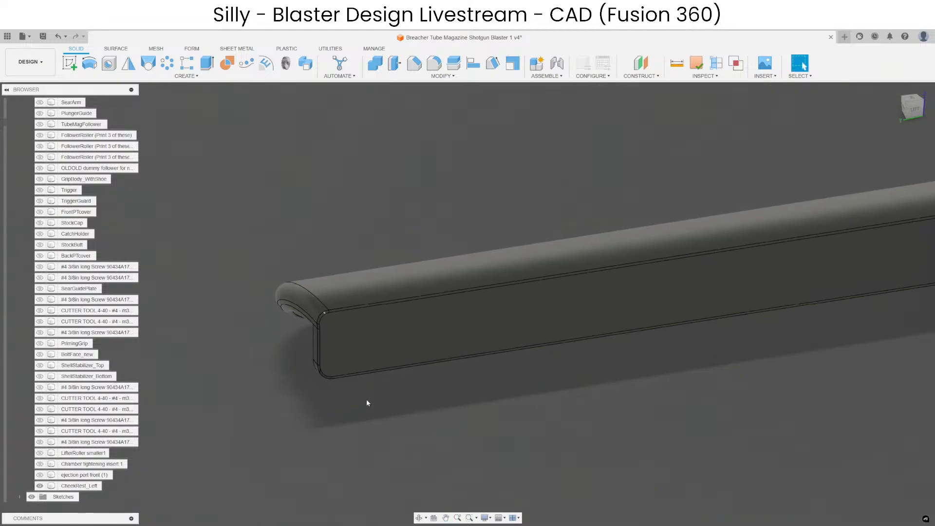
# Try to offset the three small faces at the end of the sloped strip beside the notch block.
pyautogui.keyDown('shift'); pyautogui.moveTo(503, 391); pyautogui.dragTo(524, 372, button='middle'); pyautogui.keyUp('shift')
pyautogui.scroll(4, 524, 372)
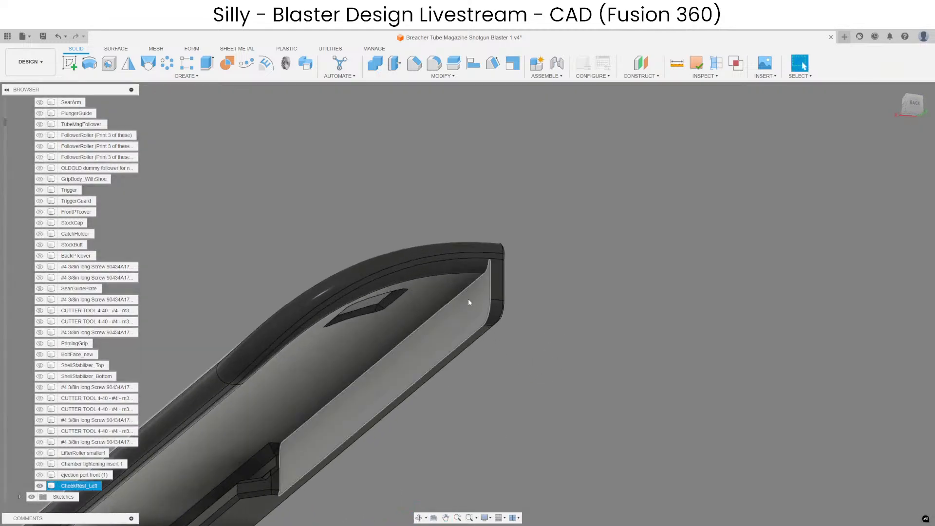
pyautogui.click(469, 300)
pyautogui.keyDown('shift'); pyautogui.moveTo(469, 300); pyautogui.dragTo(574, 380, button='middle'); pyautogui.keyUp('shift')
pyautogui.scroll(7, 468, 390)
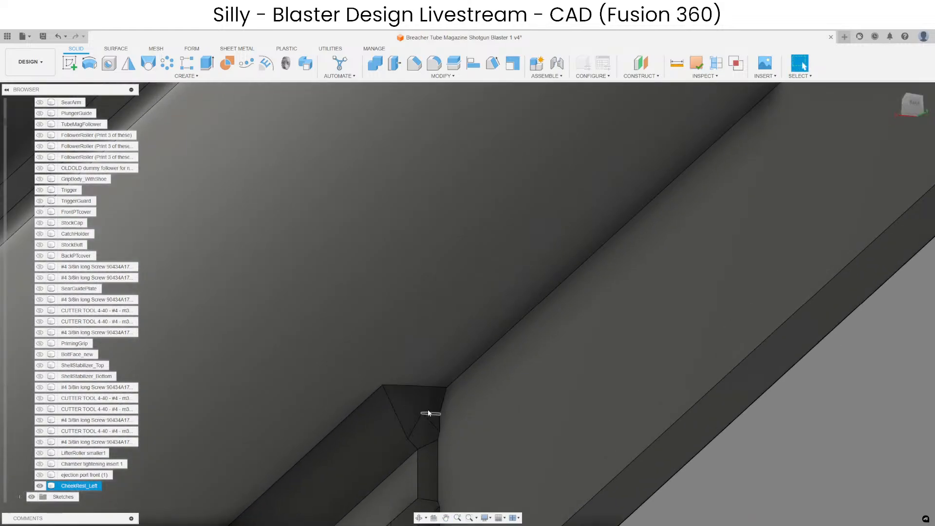
pyautogui.scroll(-6, 434, 411)
pyautogui.scroll(10, 435, 394)
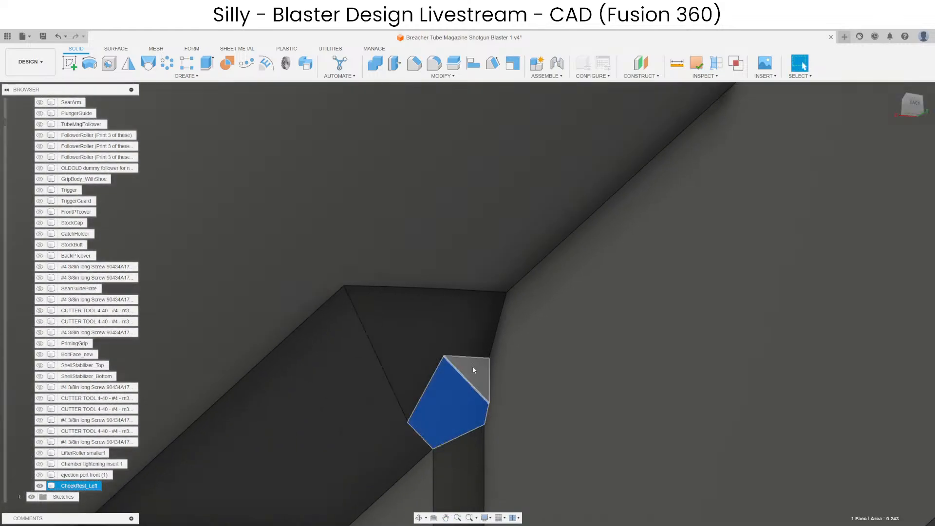
pyautogui.keyDown('ctrl'); pyautogui.click(472, 367); pyautogui.keyUp('ctrl')
pyautogui.keyDown('ctrl'); pyautogui.click(404, 329); pyautogui.keyUp('ctrl')
pyautogui.scroll(-7, 419, 311)
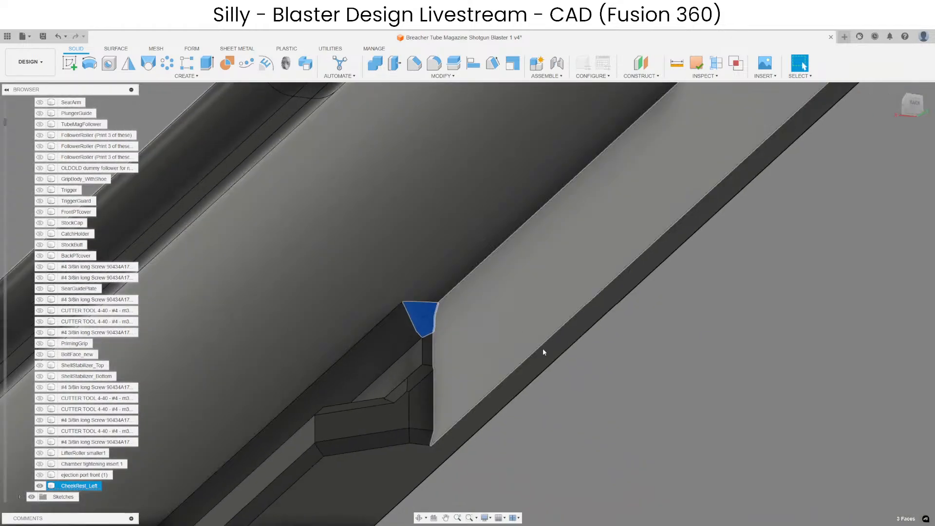
pyautogui.scroll(-3, 546, 351)
pyautogui.moveTo(559, 368); pyautogui.dragTo(597, 408, button='middle')
pyautogui.click(396, 64)
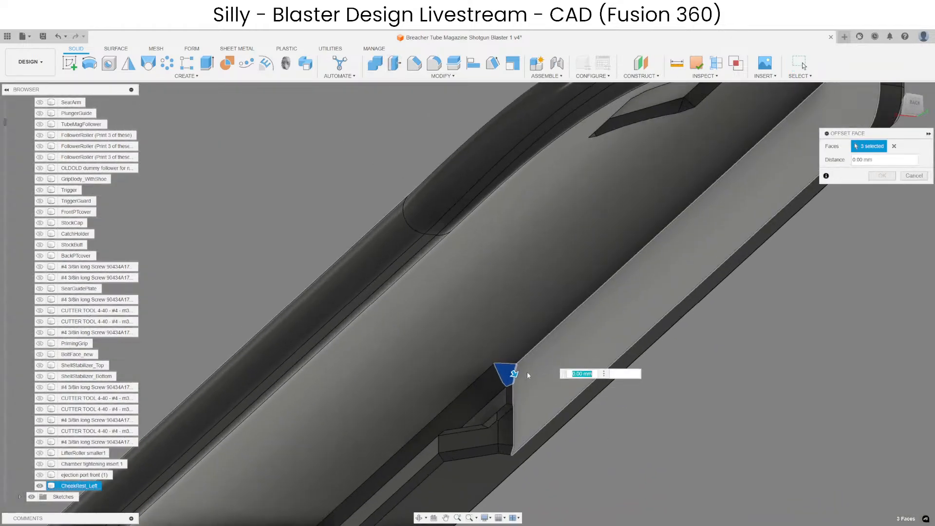
pyautogui.press('Escape')
# Delete the small sliver faces at the lower corner of the sloped strip's triangular end.
pyautogui.scroll(8, 514, 380)
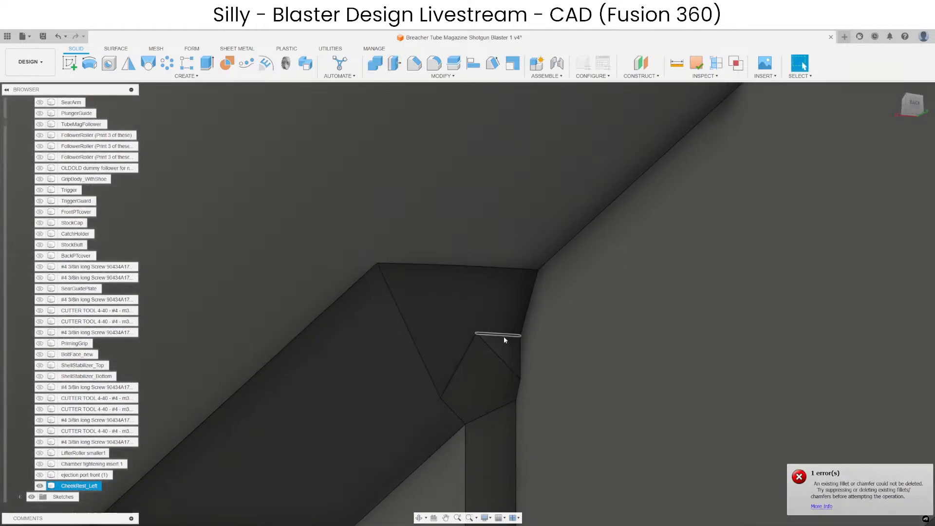
pyautogui.click(499, 359)
pyautogui.keyDown('ctrl'); pyautogui.click(506, 347); pyautogui.keyUp('ctrl')
pyautogui.press('Delete')
# Offset the sloped strip's triangular end face by about 0.6 mm.
pyautogui.click(457, 319)
pyautogui.scroll(-4, 454, 319)
pyautogui.scroll(-3, 432, 214)
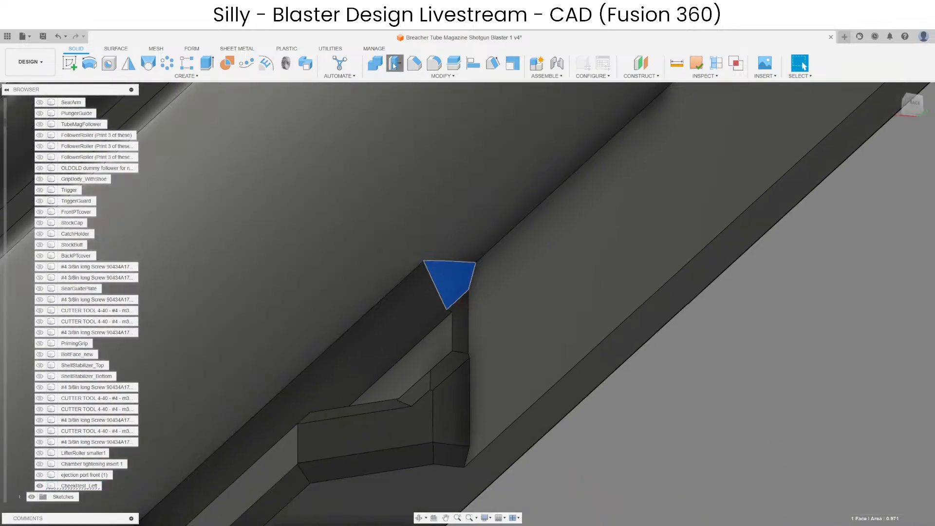
pyautogui.click(395, 63)
pyautogui.scroll(2, 464, 294)
pyautogui.moveTo(449, 281); pyautogui.dragTo(457, 295)
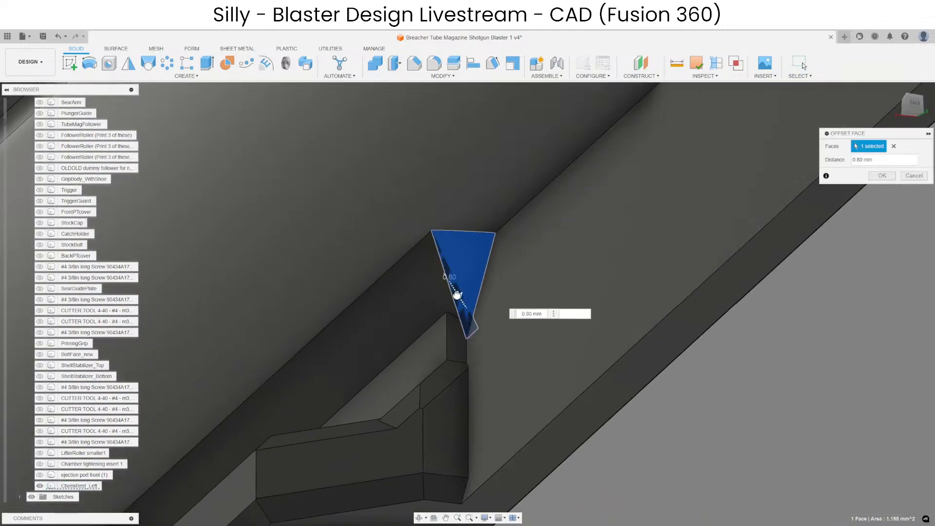
pyautogui.press('Return')
# Offset the triangular end face to extend the sloped strip along the inner corner almost to the rail's far end.
pyautogui.click(467, 261)
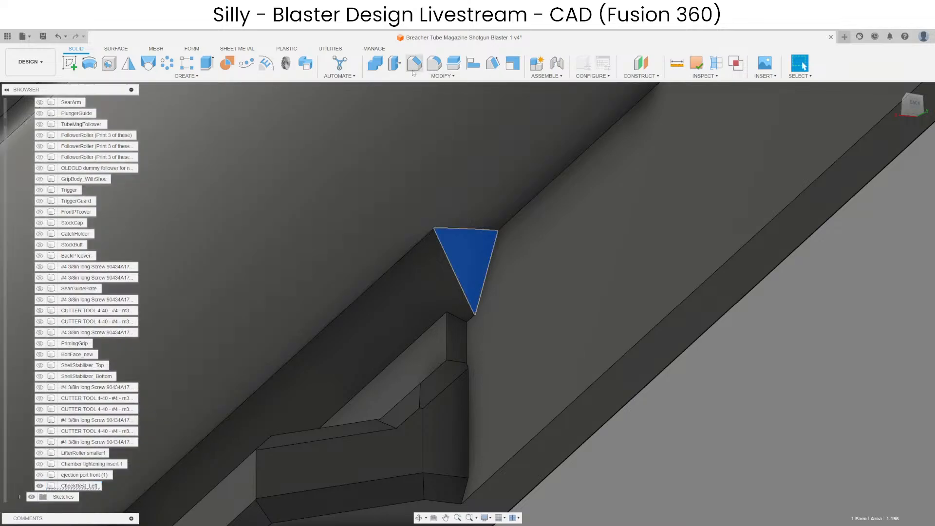
pyautogui.press('q')
pyautogui.scroll(-3, 464, 309)
pyautogui.moveTo(478, 293); pyautogui.dragTo(557, 401)
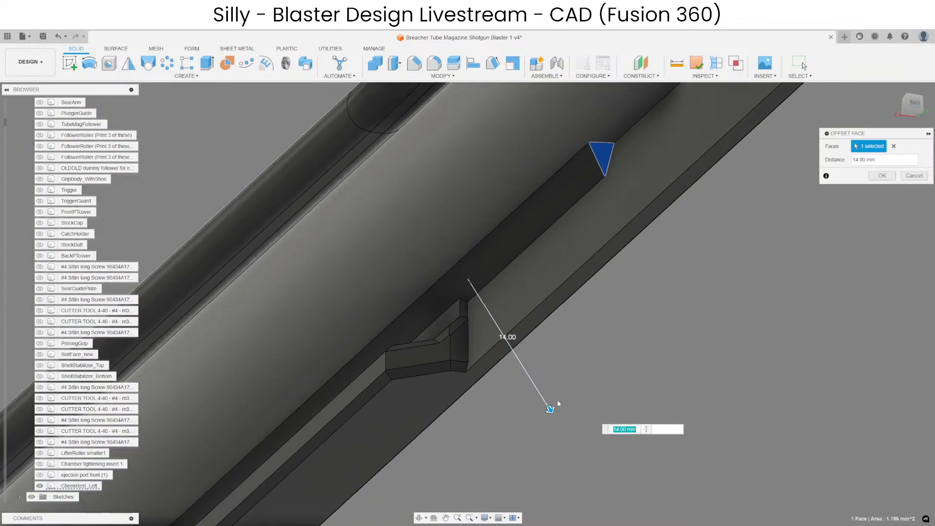
pyautogui.moveTo(539, 214); pyautogui.dragTo(452, 328, button='middle')
pyautogui.scroll(-5, 455, 331)
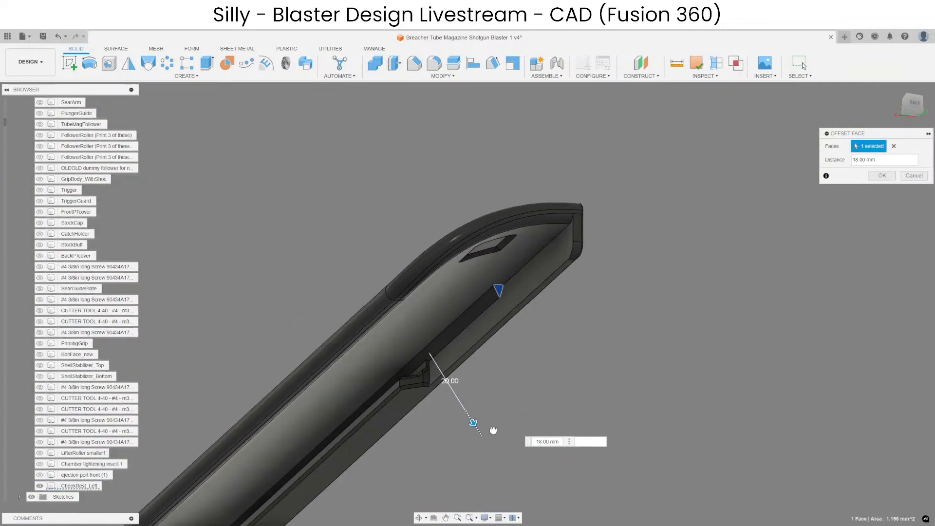
pyautogui.press('Return')
# Measure the offset from the rail's flat inner face to the sloped strip's inner corner with a temporary offset plane.
pyautogui.scroll(10, 566, 235)
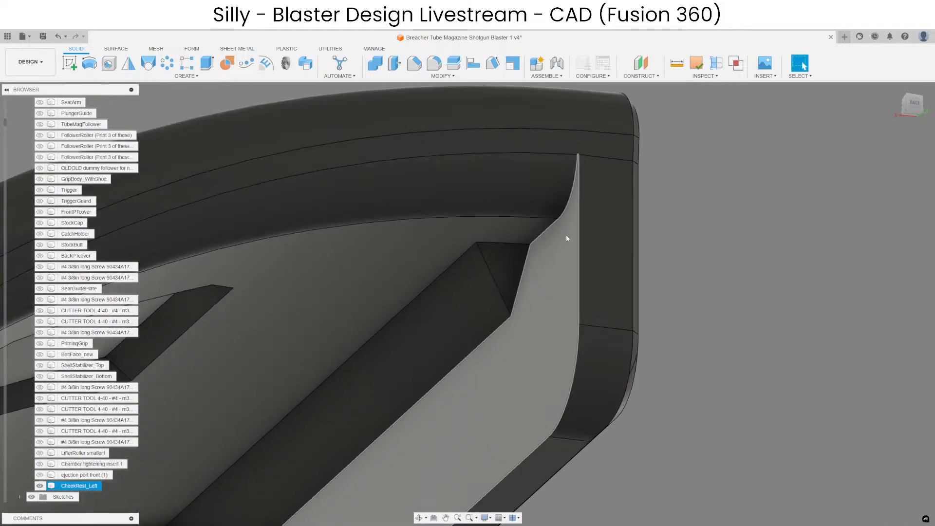
pyautogui.click(429, 179)
pyautogui.click(641, 63)
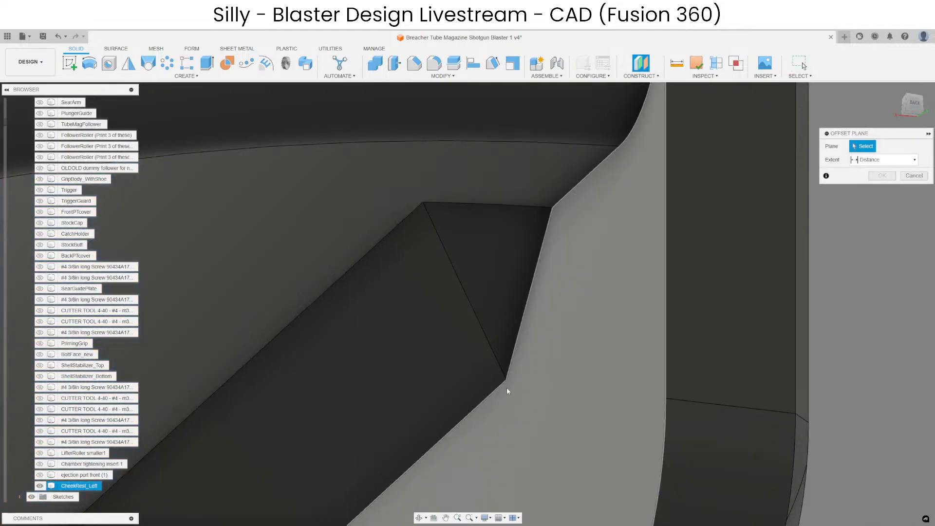
pyautogui.click(565, 386)
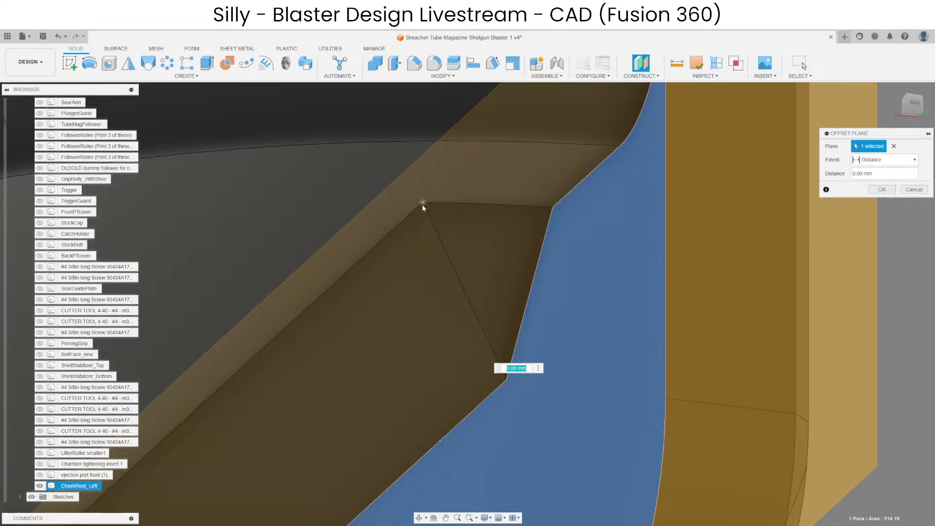
pyautogui.scroll(-2, 471, 217)
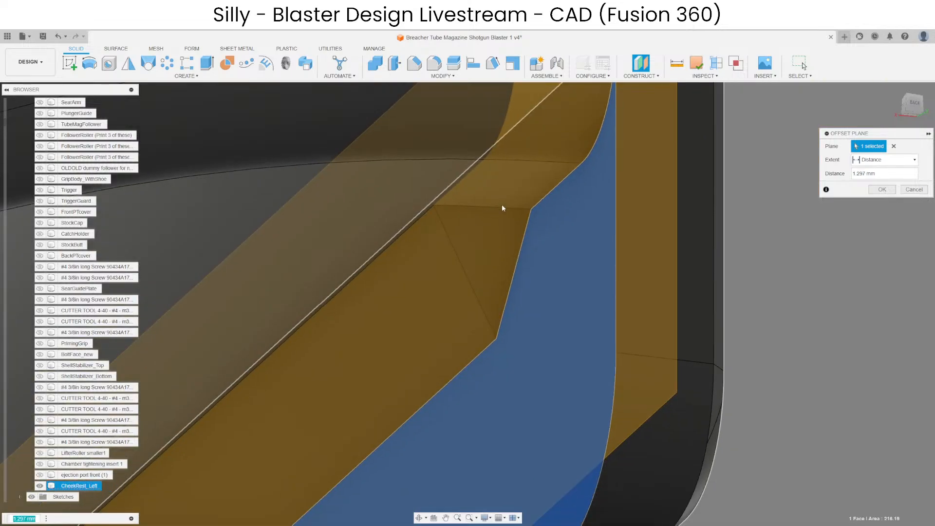
pyautogui.press('Escape')
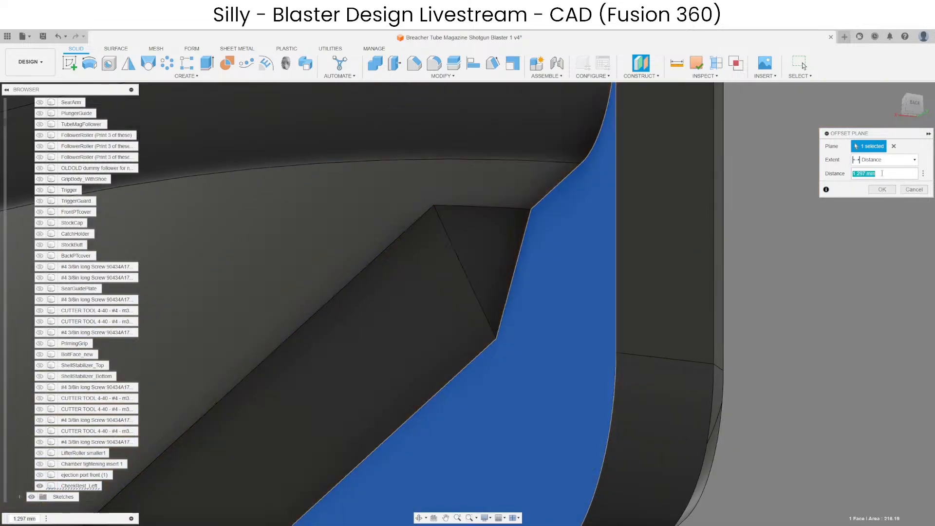
# Try to chamfer the curved edge chain where the overhang meets the flat inner face at the rail's far end.
pyautogui.click(415, 63)
pyautogui.click(565, 187)
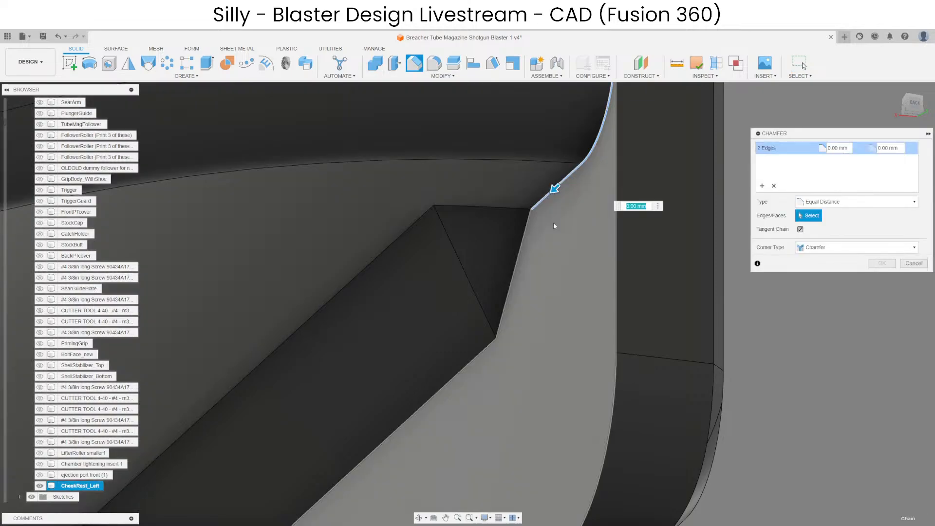
pyautogui.scroll(-3, 555, 214)
pyautogui.scroll(1, 530, 258)
pyautogui.press('Escape')
# Offset the strip's triangular end face by about 1.2 mm to bring it up to the curved overhang surface.
pyautogui.click(531, 262)
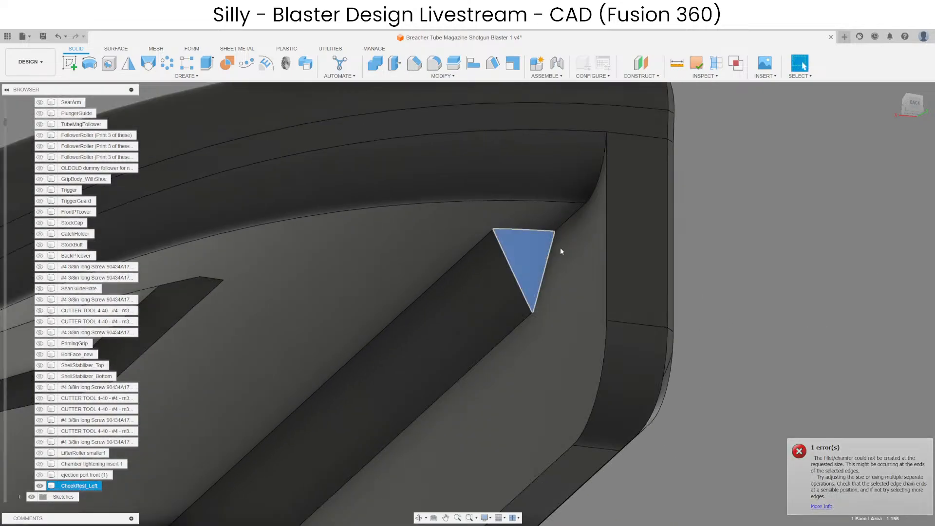
pyautogui.scroll(-5, 721, 224)
pyautogui.scroll(5, 675, 207)
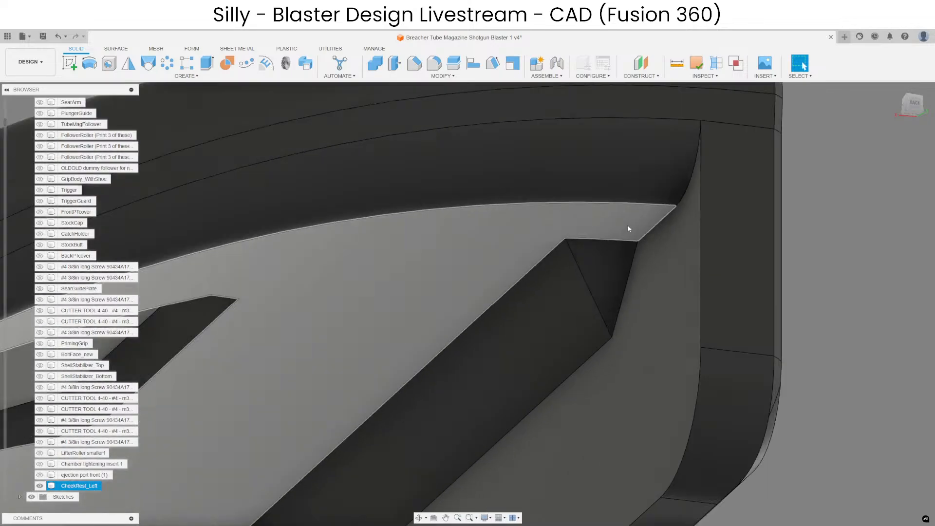
pyautogui.click(611, 266)
pyautogui.click(394, 63)
pyautogui.scroll(1, 623, 269)
pyautogui.moveTo(618, 267); pyautogui.dragTo(646, 322)
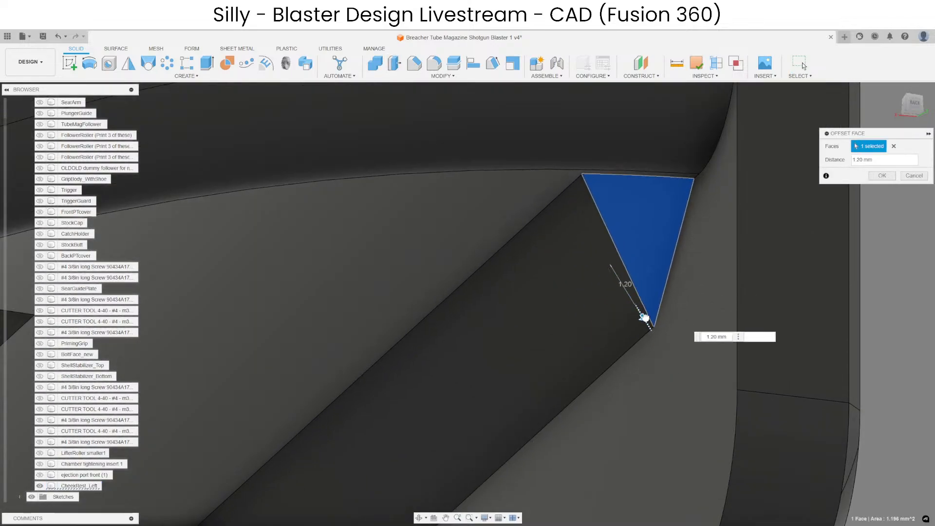
pyautogui.press('Return')
# Try to chamfer the curved edge chain between the overhang and the flat inner face by 1.298 mm.
pyautogui.scroll(3, 684, 177)
pyautogui.moveTo(684, 176); pyautogui.dragTo(507, 268, button='middle')
pyautogui.scroll(-4, 499, 240)
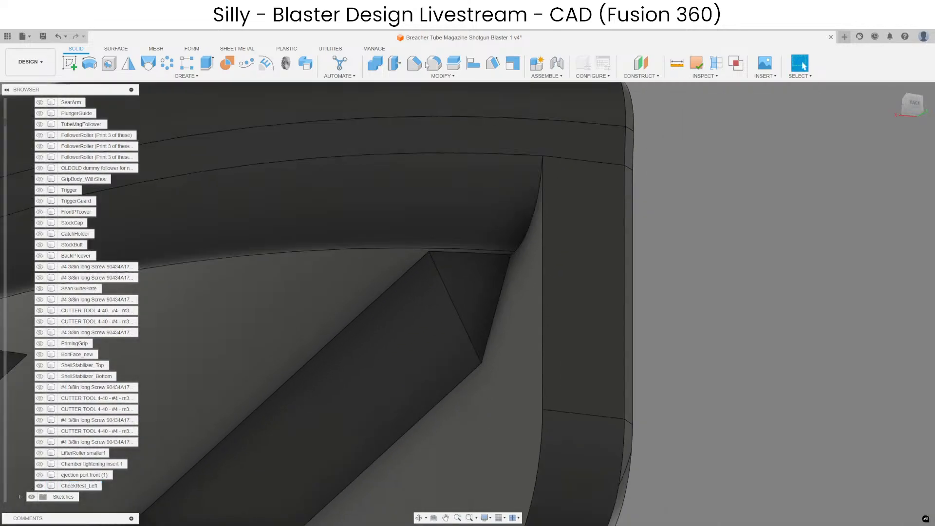
pyautogui.click(415, 63)
pyautogui.click(538, 204)
pyautogui.scroll(3, 531, 212)
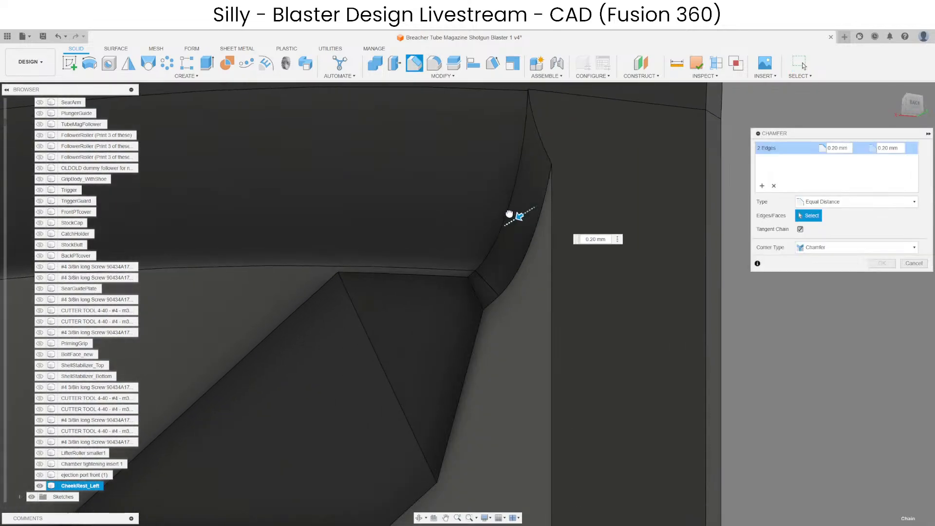
pyautogui.moveTo(509, 214); pyautogui.dragTo(463, 231)
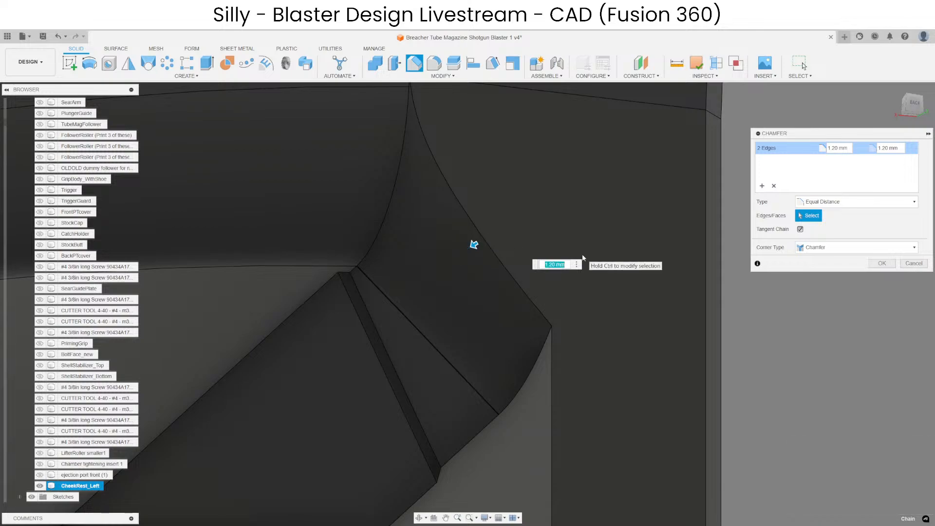
pyautogui.write('1.29')
pyautogui.press('Return')
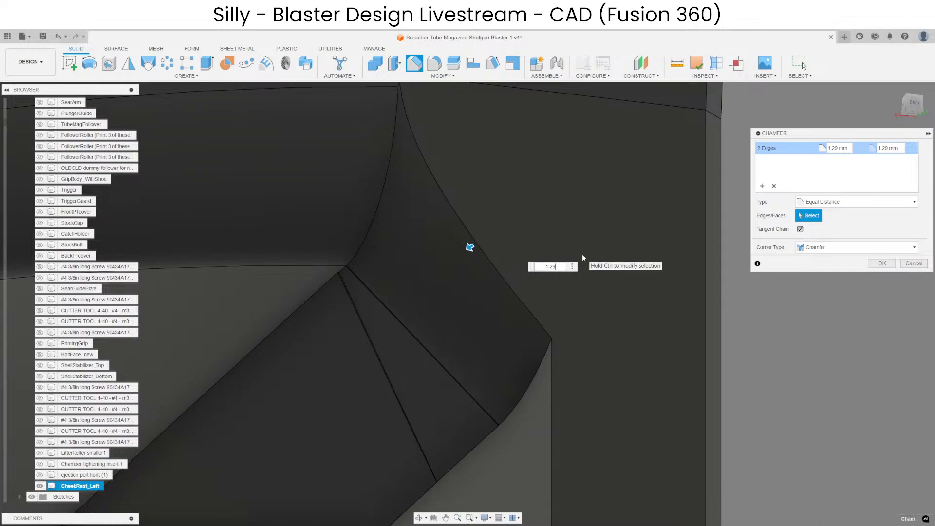
pyautogui.write('8')
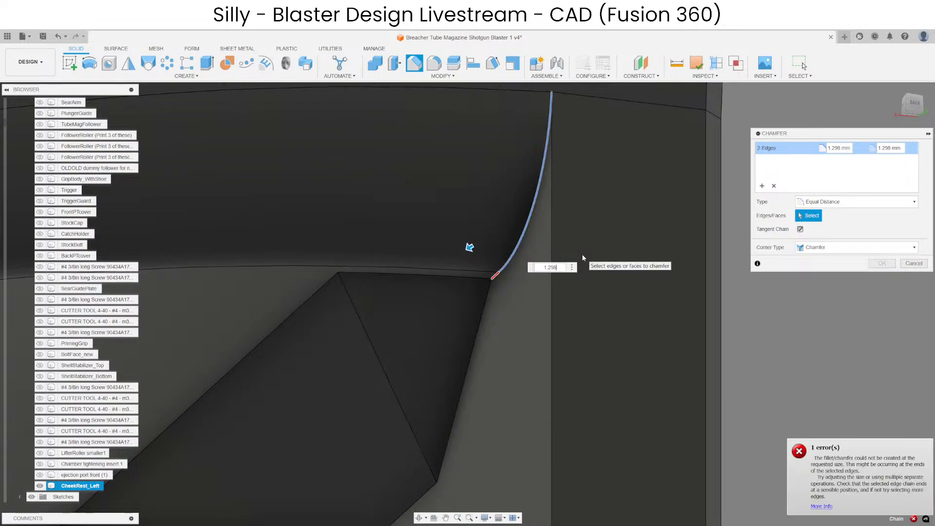
# Reduce the chamfer distance on the curved edge chain to 1.294 mm and apply it.
pyautogui.press('BackSpace')
pyautogui.write('6')
pyautogui.press('BackSpace')
pyautogui.write('4')
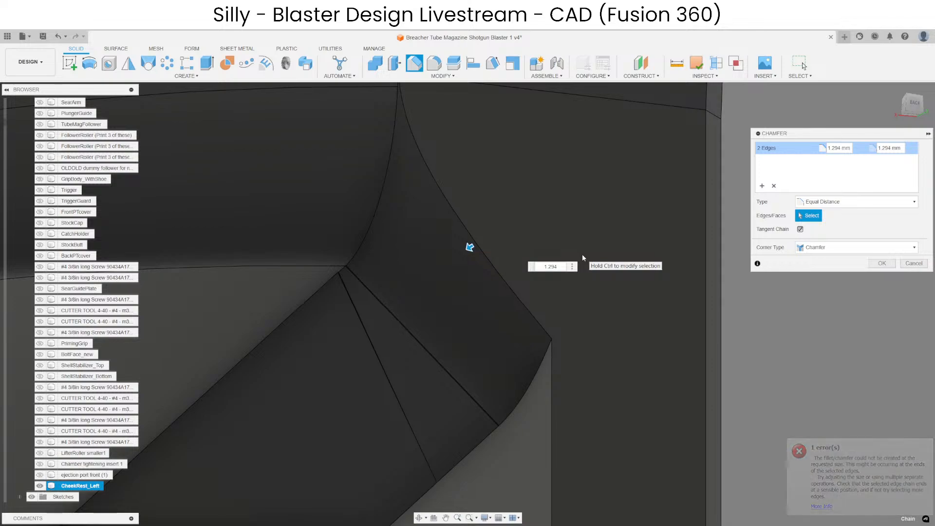
pyautogui.press('Return')
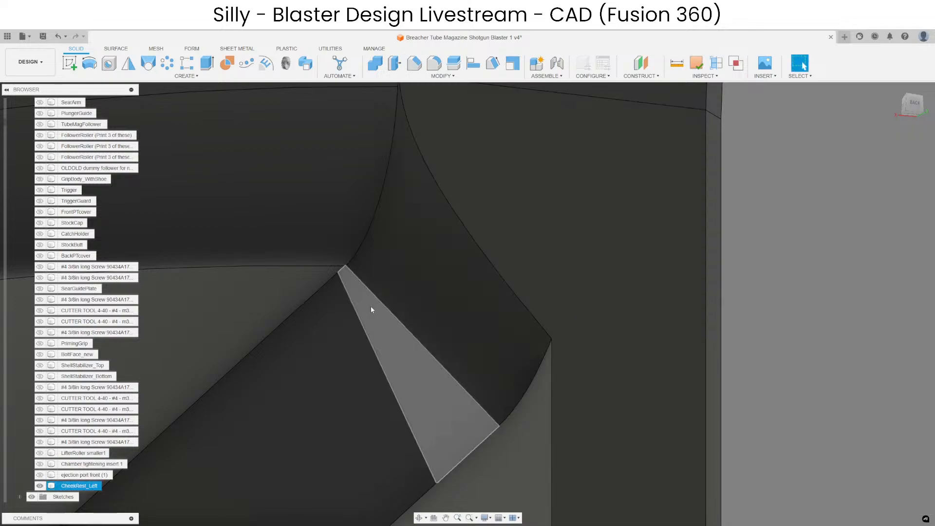
# Inspect the sliver face beside the strip's triangular end and undo the chamfer on the curved edge.
pyautogui.scroll(15, 336, 265)
pyautogui.click(396, 276)
pyautogui.scroll(-6, 381, 274)
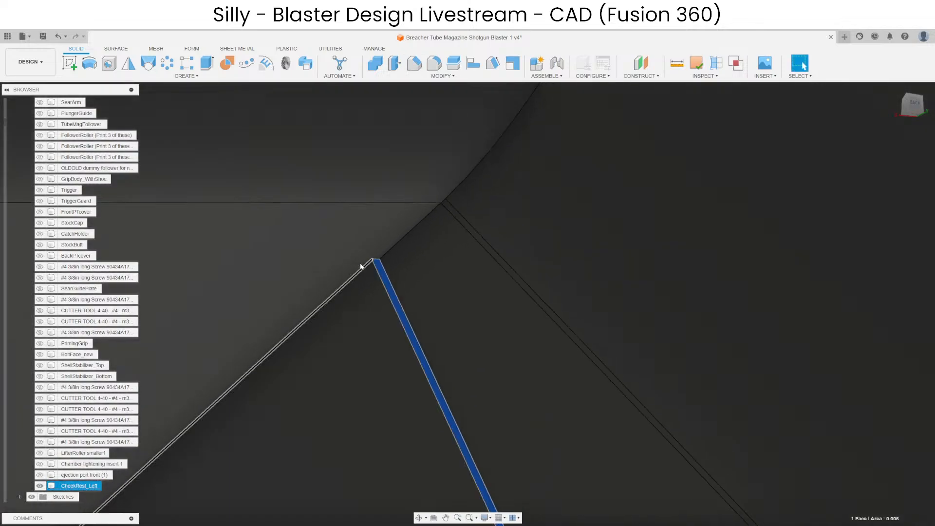
pyautogui.scroll(-8, 361, 267)
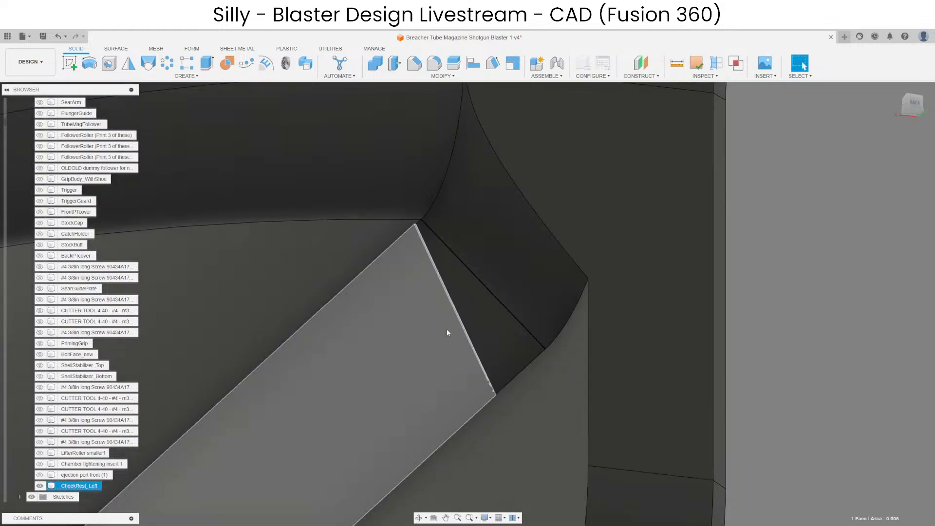
pyautogui.keyDown('shift'); pyautogui.moveTo(447, 333); pyautogui.dragTo(452, 273, button='middle'); pyautogui.keyUp('shift')
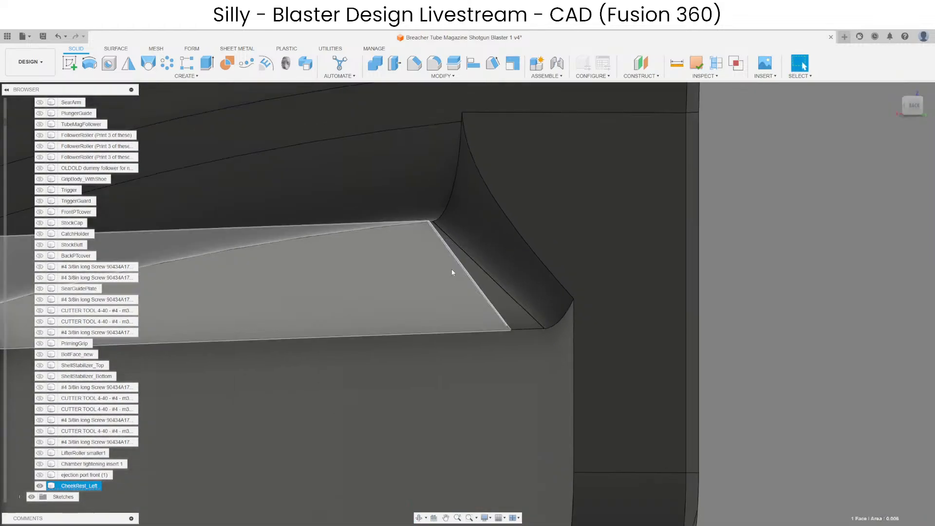
pyautogui.scroll(-4, 452, 272)
pyautogui.click(682, 307)
pyautogui.scroll(3, 446, 254)
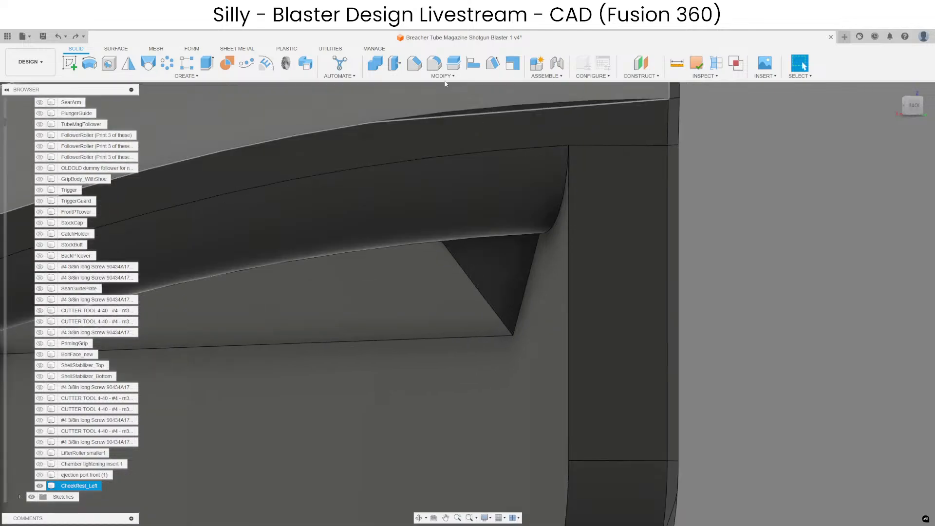
# Fillet the curved inner edge where the overhang meets the flat face at the rail's far end.
pyautogui.keyDown('shift'); pyautogui.moveTo(469, 275); pyautogui.dragTo(497, 190, button='middle'); pyautogui.keyUp('shift')
pyautogui.click(432, 66)
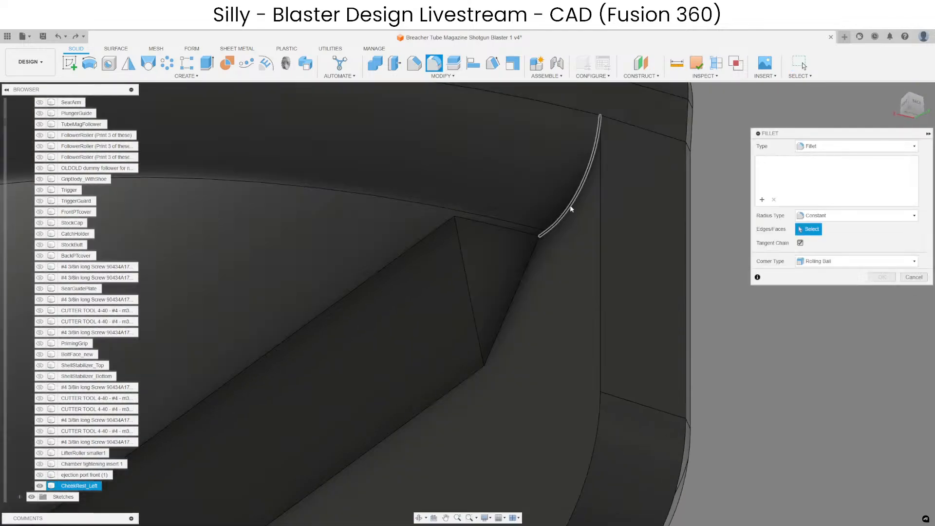
pyautogui.click(571, 209)
pyautogui.scroll(2, 561, 202)
pyautogui.moveTo(533, 210); pyautogui.dragTo(533, 211)
pyautogui.scroll(-4, 486, 302)
pyautogui.keyDown('shift'); pyautogui.moveTo(486, 302); pyautogui.dragTo(455, 298, button='middle'); pyautogui.keyUp('shift')
pyautogui.moveTo(483, 229)
pyautogui.keyDown('shift'); pyautogui.mouseDown(button='middle')
pyautogui.moveTo(478, 261)
pyautogui.moveTo(551, 255)
pyautogui.moveTo(511, 242)
pyautogui.moveTo(451, 256)
pyautogui.moveTo(534, 246)
pyautogui.moveTo(549, 254)
pyautogui.moveTo(495, 232)
pyautogui.mouseUp(button='middle'); pyautogui.keyUp('shift')
pyautogui.press('Return')
# Remove the sloped strip faces running over the notch block and along the inner corner beneath the overhang.
pyautogui.scroll(-7, 601, 179)
pyautogui.keyDown('shift'); pyautogui.moveTo(545, 352); pyautogui.dragTo(675, 384, button='middle'); pyautogui.keyUp('shift')
pyautogui.scroll(10, 414, 207)
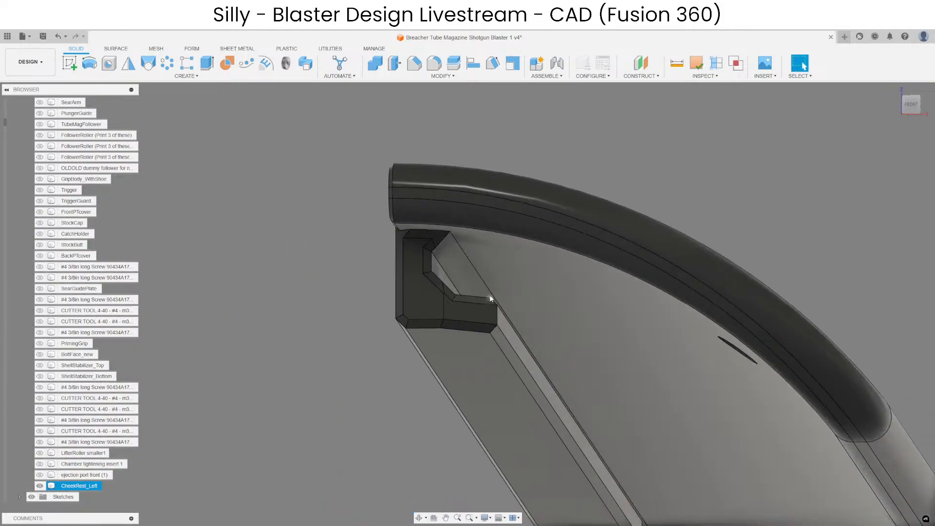
pyautogui.click(417, 220)
pyautogui.keyDown('ctrl'); pyautogui.click(457, 272); pyautogui.keyUp('ctrl')
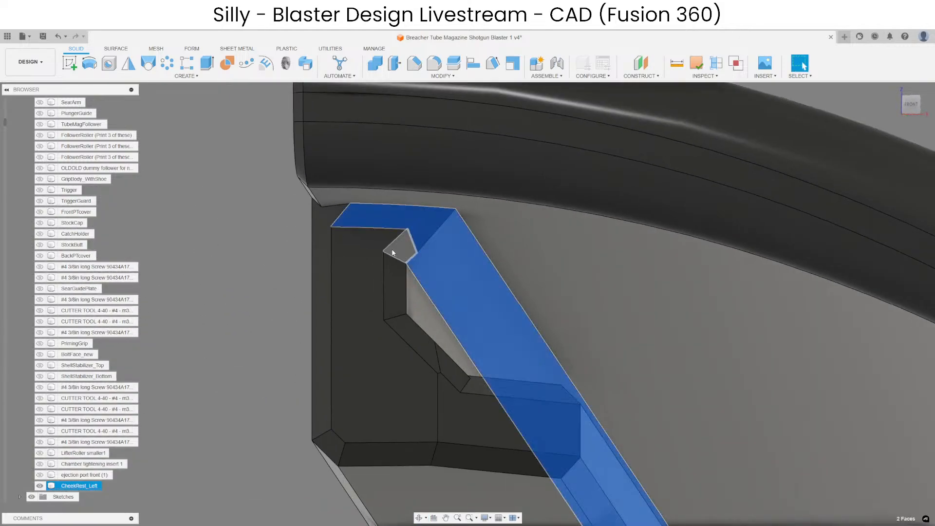
pyautogui.keyDown('ctrl'); pyautogui.click(394, 250); pyautogui.keyUp('ctrl')
pyautogui.scroll(-7, 394, 223)
pyautogui.keyDown('shift'); pyautogui.moveTo(437, 261); pyautogui.dragTo(307, 241, button='middle'); pyautogui.keyUp('shift')
pyautogui.scroll(5, 895, 324)
pyautogui.click(782, 435)
pyautogui.moveTo(777, 390); pyautogui.dragTo(341, 406, button='middle')
pyautogui.scroll(-4, 341, 406)
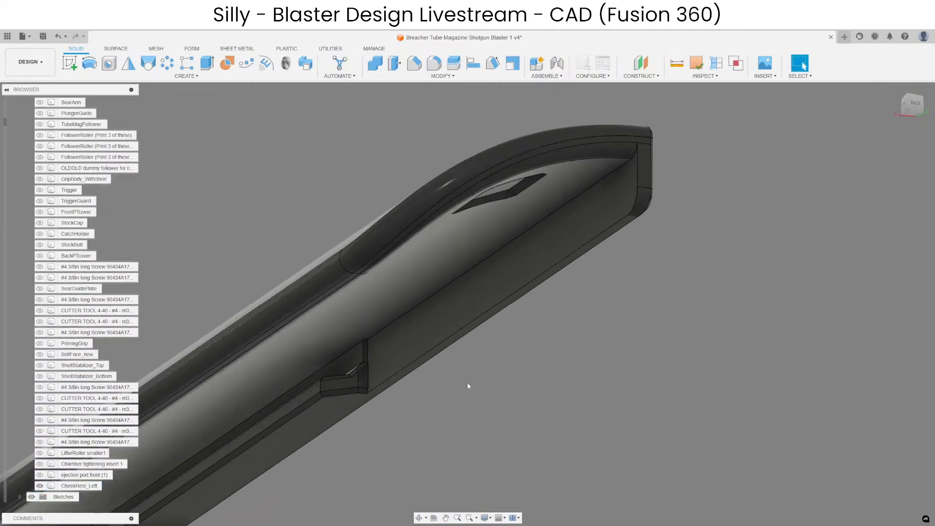
# Try to chamfer the inner corner edge chain between the notch block and the rail end with 2 mm and 1 mm distances.
pyautogui.scroll(2, 545, 227)
pyautogui.click(414, 63)
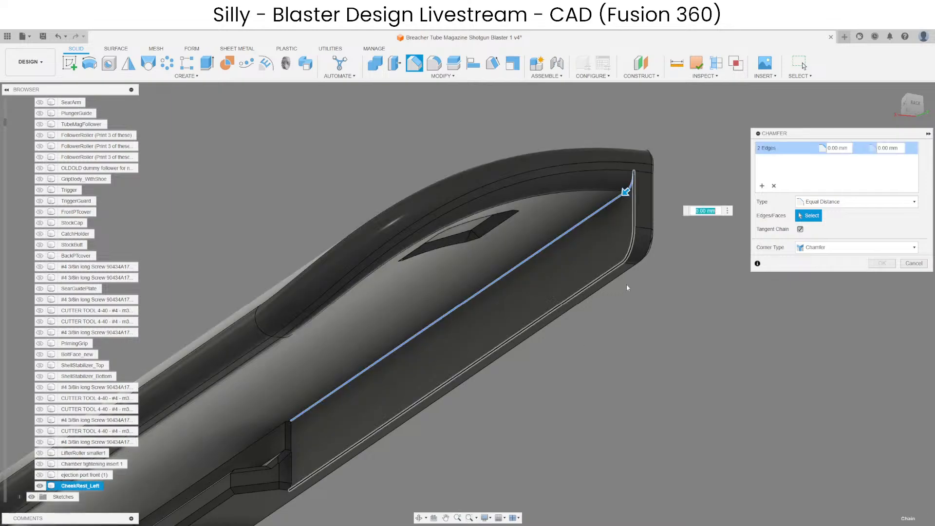
pyautogui.moveTo(570, 357); pyautogui.dragTo(584, 361, button='middle')
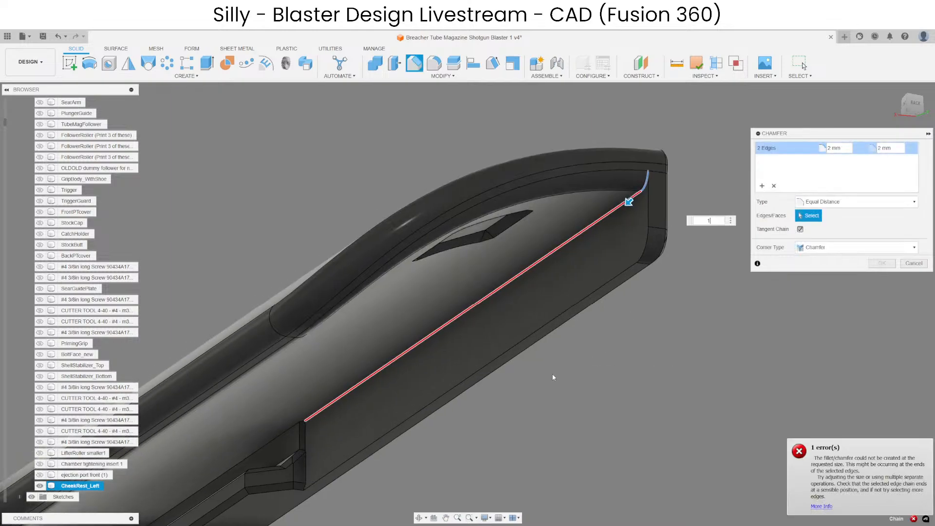
pyautogui.press('BackSpace')
pyautogui.write('1')
pyautogui.scroll(-3, 531, 378)
pyautogui.keyDown('shift'); pyautogui.moveTo(478, 423); pyautogui.dragTo(618, 390, button='middle'); pyautogui.keyUp('shift')
pyautogui.scroll(4, 383, 262)
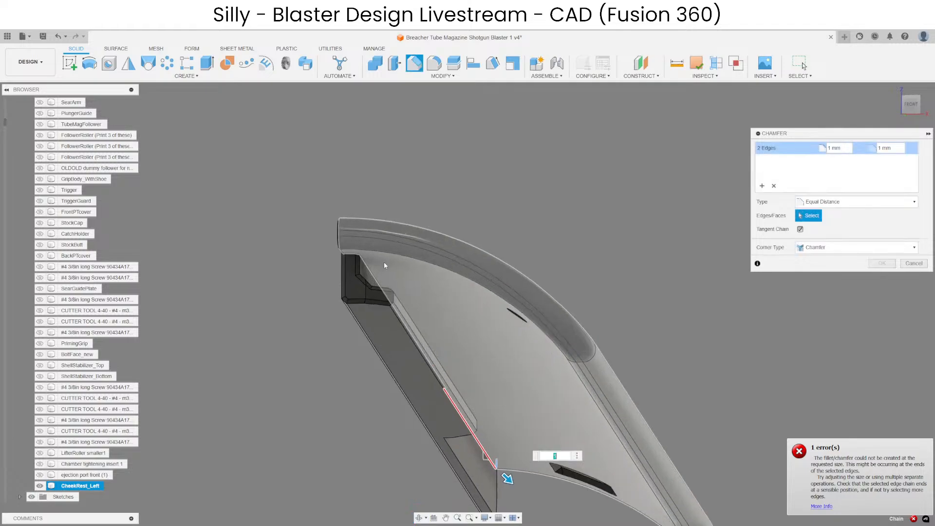
pyautogui.keyDown('shift'); pyautogui.moveTo(372, 258); pyautogui.dragTo(269, 301, button='middle'); pyautogui.keyUp('shift')
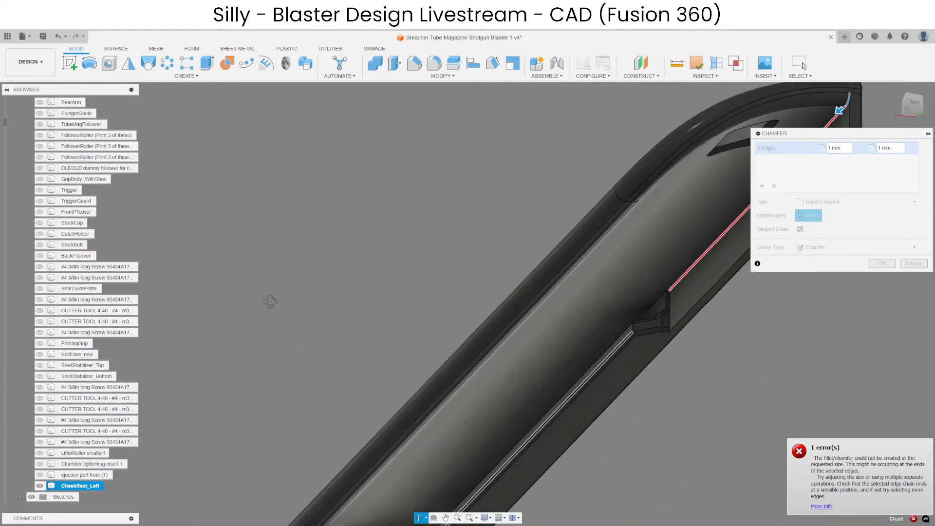
pyautogui.scroll(-4, 582, 349)
pyautogui.scroll(6, 637, 346)
pyautogui.press('Escape')
# Offset the flat inner face between the notch block and the rail end by -0.20 mm.
pyautogui.scroll(-3, 592, 372)
pyautogui.click(589, 373)
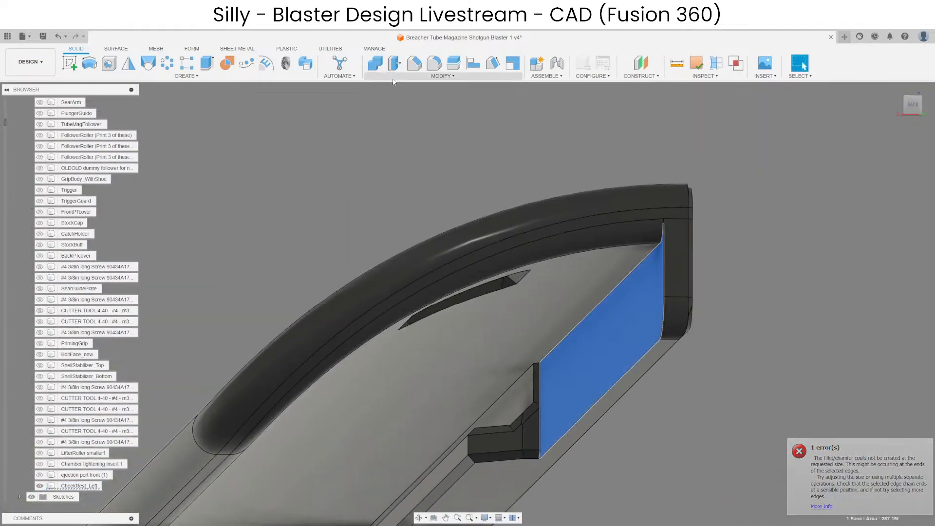
pyautogui.scroll(3, 568, 386)
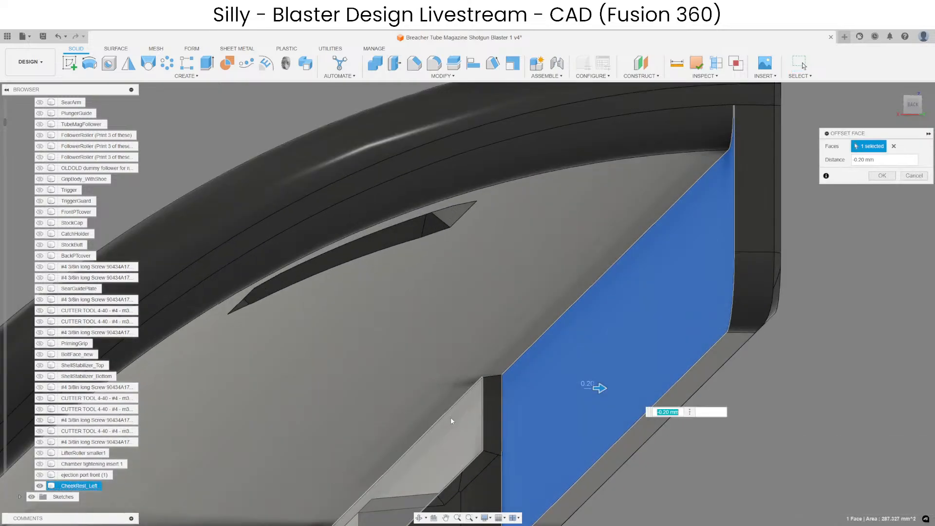
pyautogui.press('Escape')
pyautogui.scroll(-4, 429, 254)
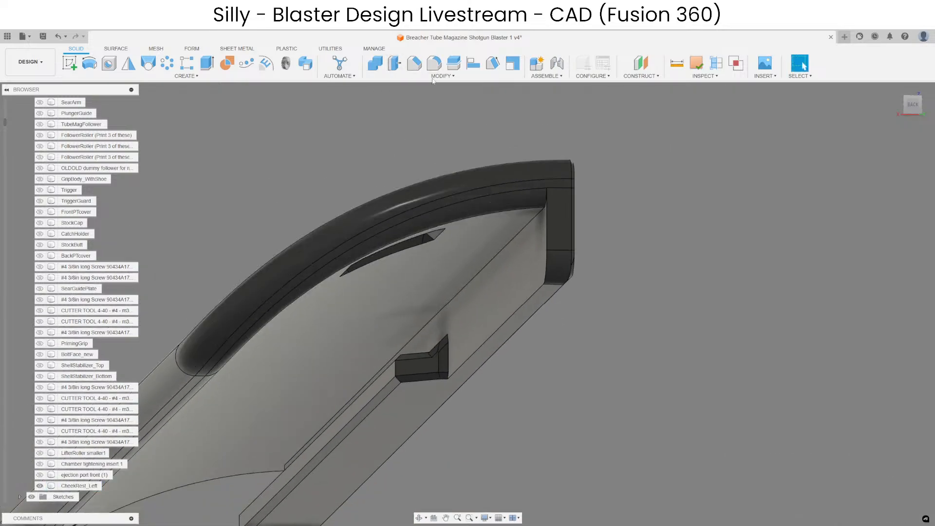
# Try a 1 mm chamfer on the long inner corner edge chain running past the notch block under the overhang.
pyautogui.click(414, 63)
pyautogui.click(535, 216)
pyautogui.scroll(5, 580, 272)
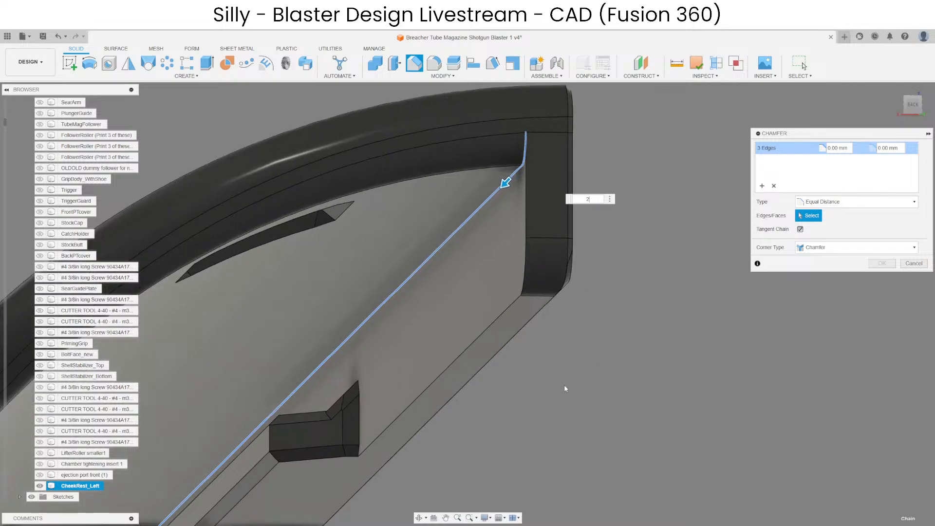
pyautogui.write('1')
pyautogui.scroll(5, 580, 190)
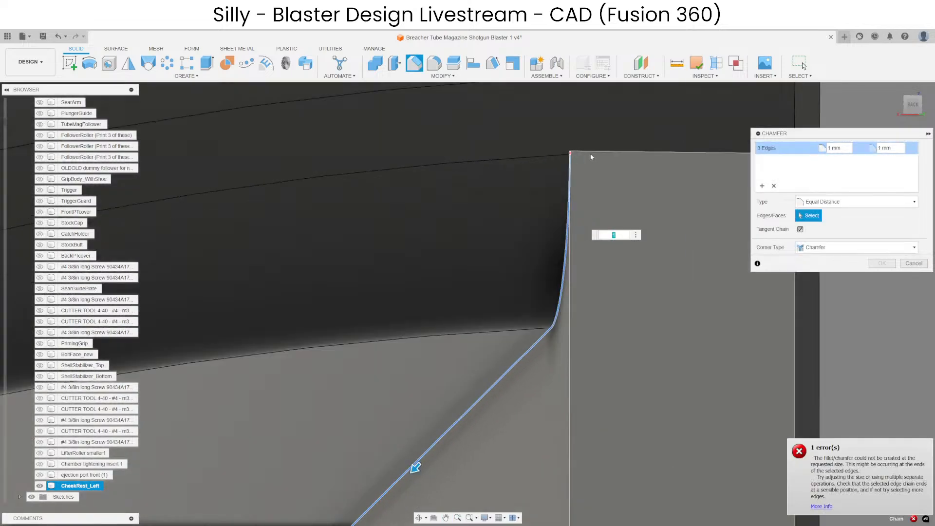
pyautogui.keyDown('shift'); pyautogui.moveTo(591, 156); pyautogui.dragTo(525, 188, button='middle'); pyautogui.keyUp('shift')
pyautogui.scroll(-5, 566, 172)
pyautogui.press('Escape')
# Chamfer the inner edge chain of the flat face around the rail's end lip by 1 mm.
pyautogui.scroll(-2, 524, 187)
pyautogui.click(415, 64)
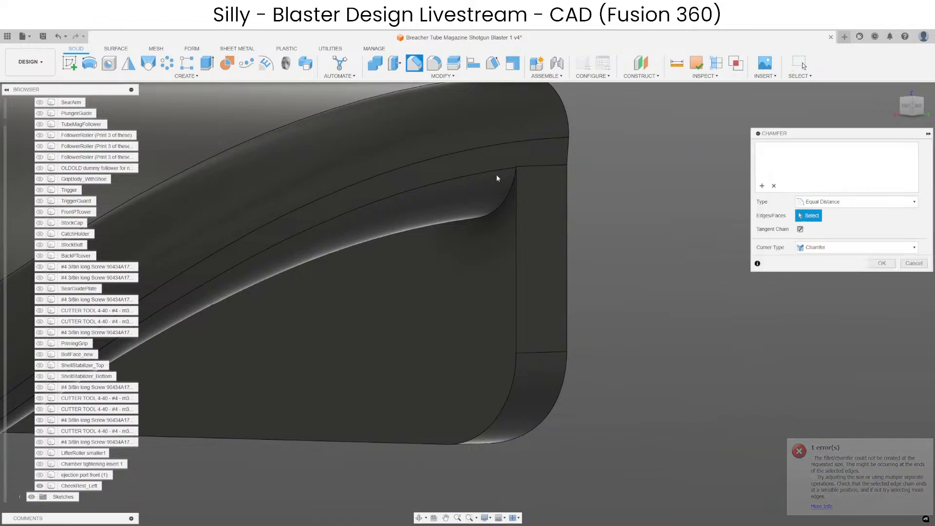
pyautogui.click(518, 265)
pyautogui.scroll(-4, 518, 263)
pyautogui.keyDown('shift'); pyautogui.moveTo(456, 314); pyautogui.dragTo(594, 336, button='middle'); pyautogui.keyUp('shift')
pyautogui.scroll(5, 593, 339)
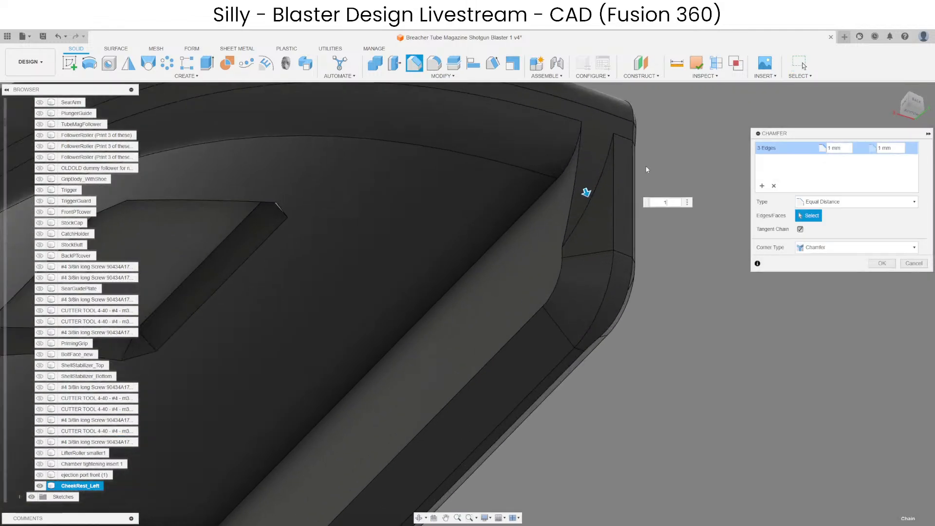
pyautogui.press('Escape')
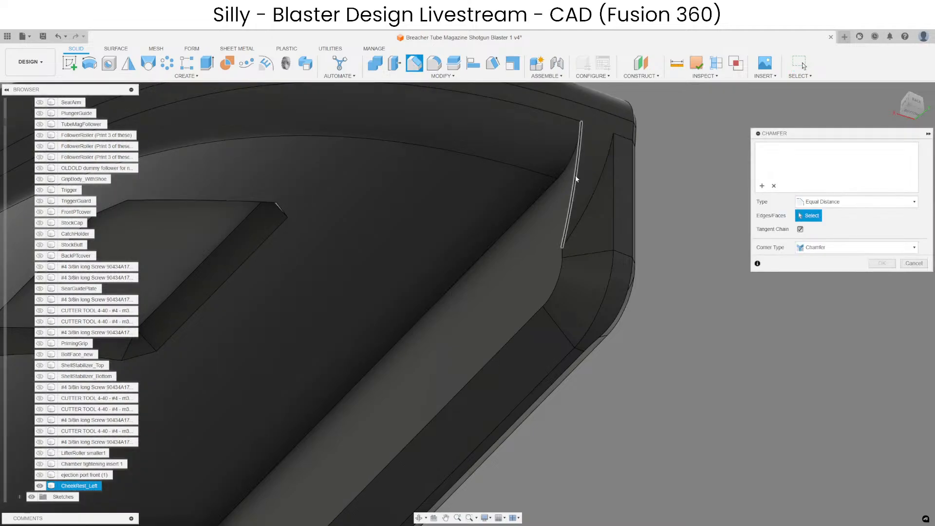
# Chamfer the short curved edge between the end lip and the overhang's rounded end by 0.80 mm.
pyautogui.click(576, 179)
pyautogui.scroll(3, 553, 187)
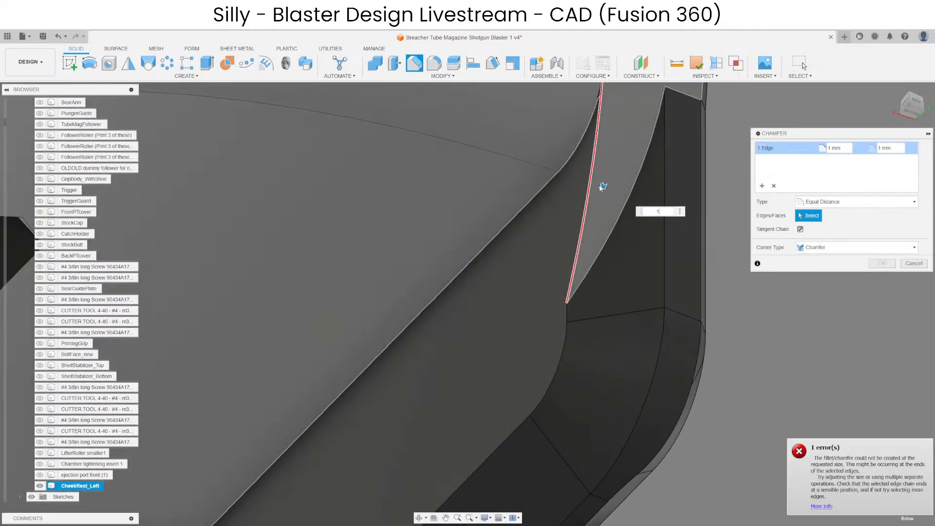
pyautogui.moveTo(603, 183)
pyautogui.mouseDown()
pyautogui.moveTo(592, 183)
pyautogui.moveTo(600, 183)
pyautogui.mouseUp()
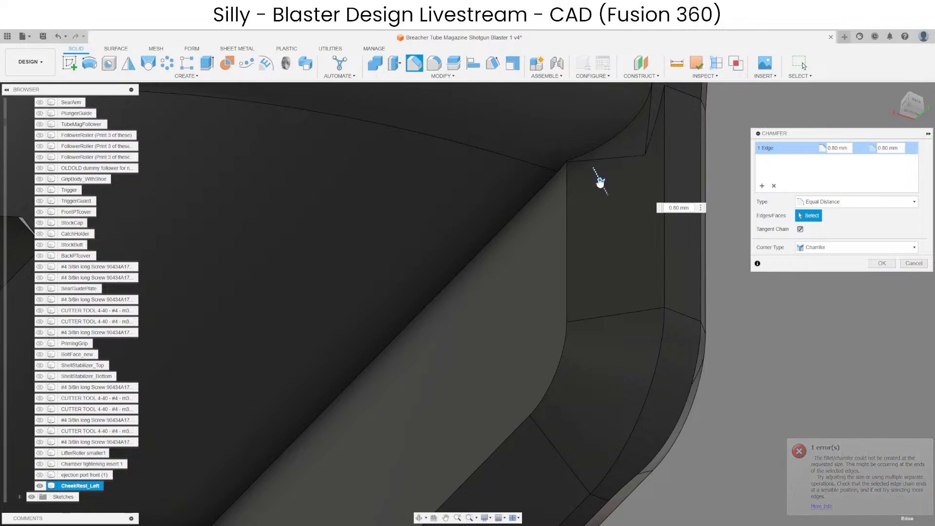
pyautogui.scroll(-3, 555, 215)
pyautogui.press('Return')
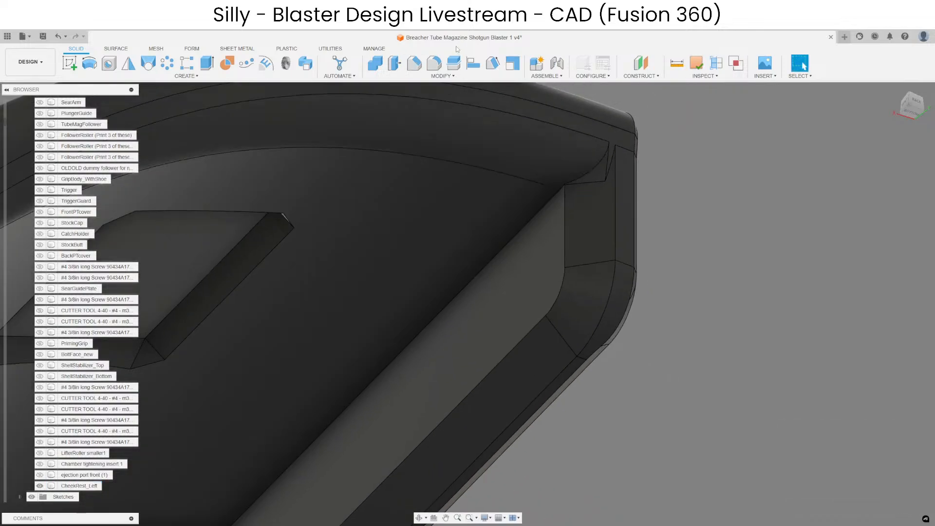
# Chamfer the long inner corner edge beneath the overhang by 1 mm.
pyautogui.click(419, 67)
pyautogui.click(528, 215)
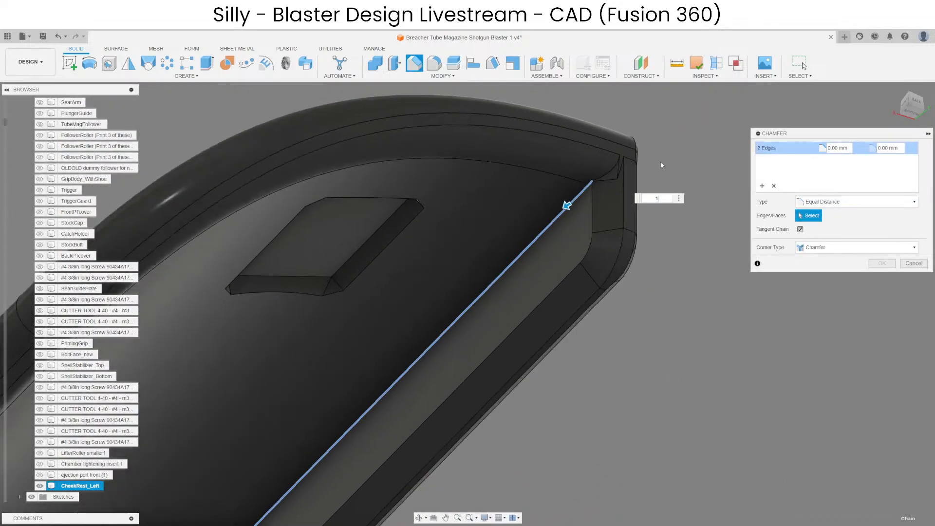
pyautogui.scroll(-6, 618, 178)
pyautogui.keyDown('shift'); pyautogui.moveTo(618, 176); pyautogui.dragTo(453, 399, button='middle'); pyautogui.keyUp('shift')
pyautogui.scroll(9, 440, 354)
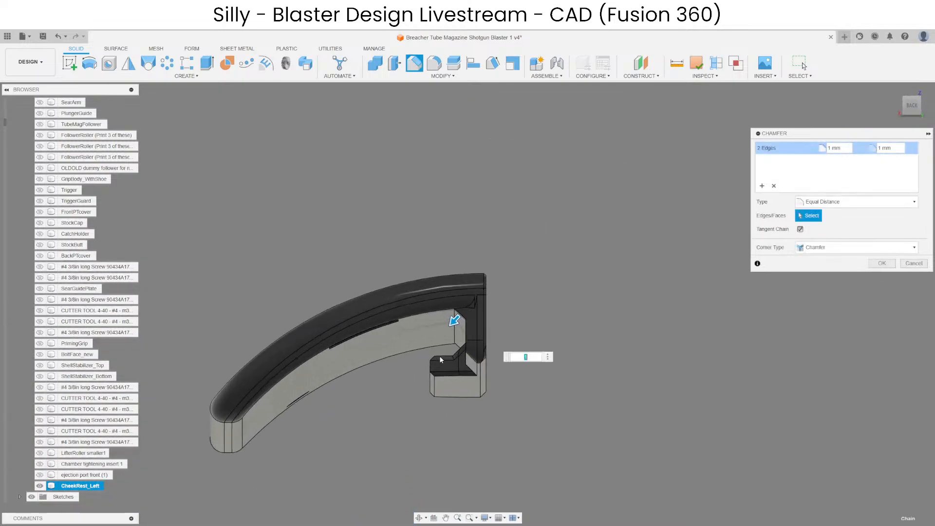
pyautogui.keyDown('shift'); pyautogui.moveTo(493, 292); pyautogui.dragTo(530, 309, button='middle'); pyautogui.keyUp('shift')
pyautogui.press('BackSpace')
pyautogui.write('1')
pyautogui.scroll(-4, 535, 281)
pyautogui.scroll(-5, 531, 312)
pyautogui.press('Return')
# Delete the tiny triangular face and the sliver beside it at the end of the new corner strip.
pyautogui.scroll(9, 556, 183)
pyautogui.keyDown('shift'); pyautogui.moveTo(557, 229); pyautogui.dragTo(598, 174, button='middle'); pyautogui.keyUp('shift')
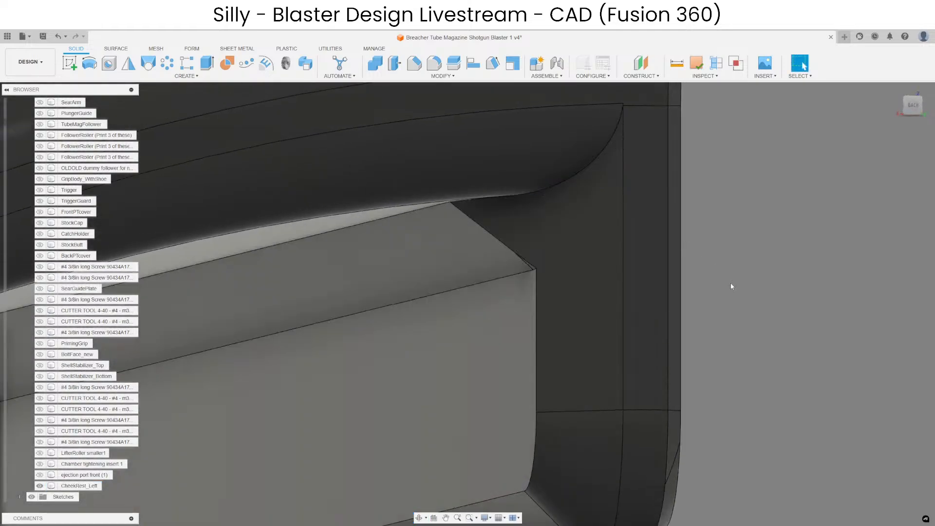
pyautogui.keyDown('shift'); pyautogui.moveTo(731, 287); pyautogui.dragTo(500, 317, button='middle'); pyautogui.keyUp('shift')
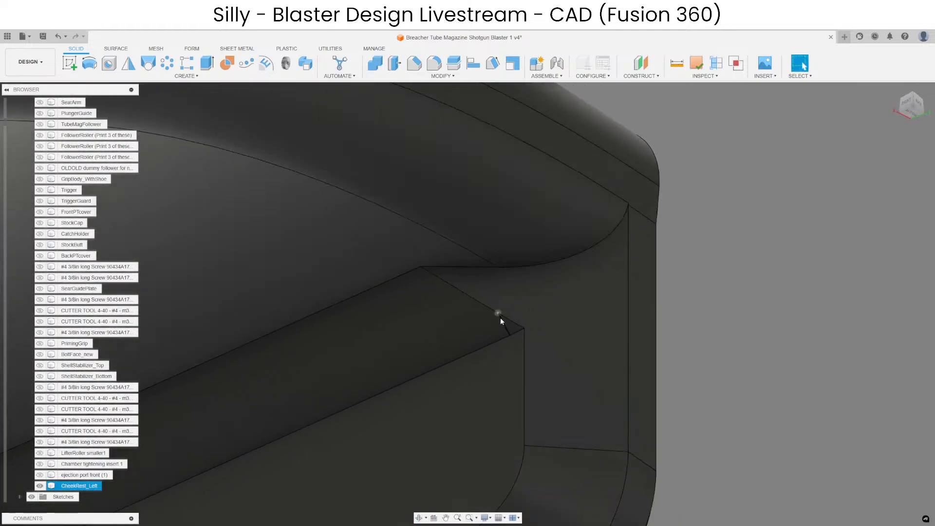
pyautogui.click(518, 326)
pyautogui.scroll(8, 445, 290)
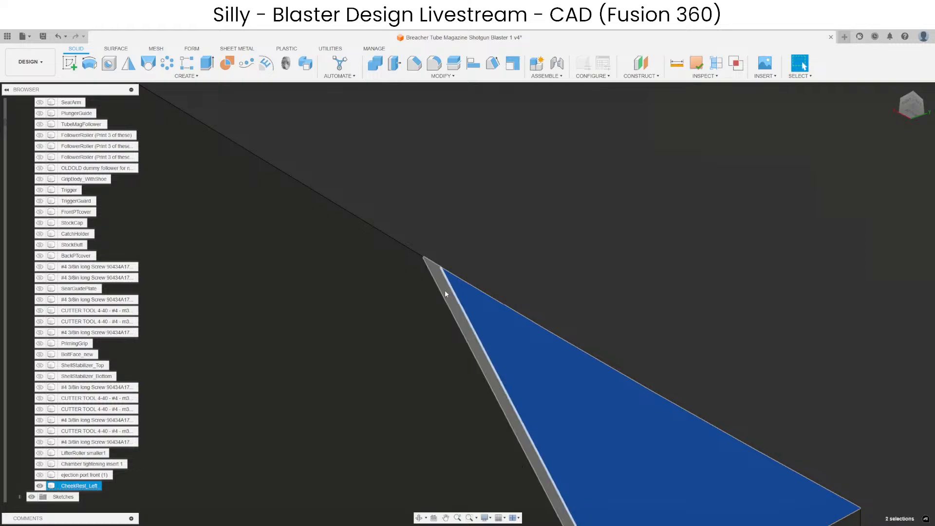
pyautogui.press('Delete')
pyautogui.scroll(-8, 440, 208)
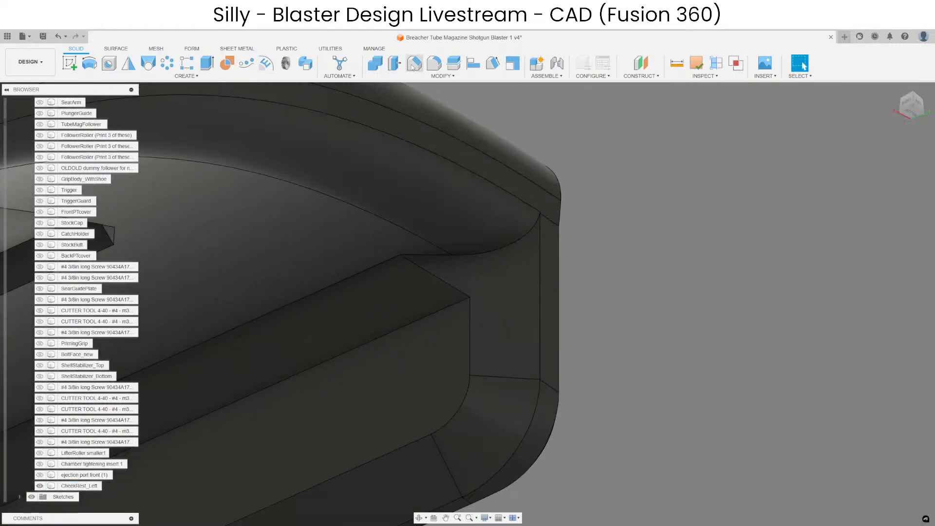
# Chamfer the curved edge chain where the overhang meets the end lip, reducing the distance to under 1 mm.
pyautogui.click(414, 64)
pyautogui.click(532, 229)
pyautogui.scroll(5, 582, 230)
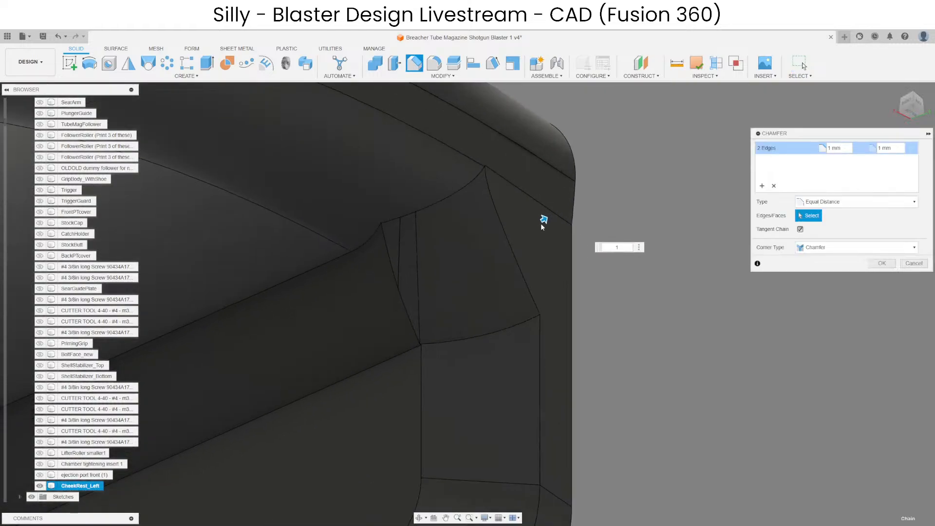
pyautogui.scroll(-4, 627, 218)
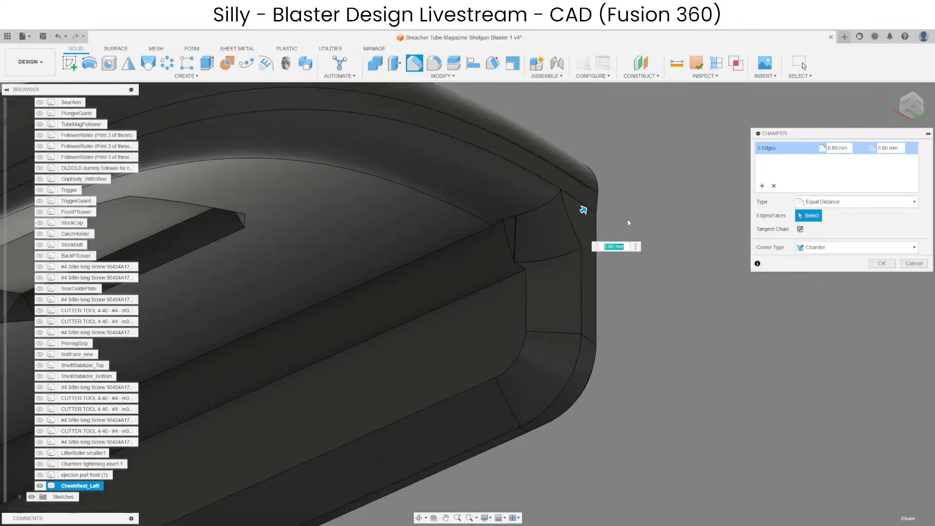
pyautogui.press('Return')
# Delete the three connected chamfer faces running along the rail's flat face and around the end lip.
pyautogui.scroll(-3, 615, 283)
pyautogui.keyDown('shift'); pyautogui.moveTo(614, 285); pyautogui.dragTo(418, 331, button='middle'); pyautogui.keyUp('shift')
pyautogui.keyDown('shift'); pyautogui.moveTo(538, 317); pyautogui.dragTo(658, 285, button='middle'); pyautogui.keyUp('shift')
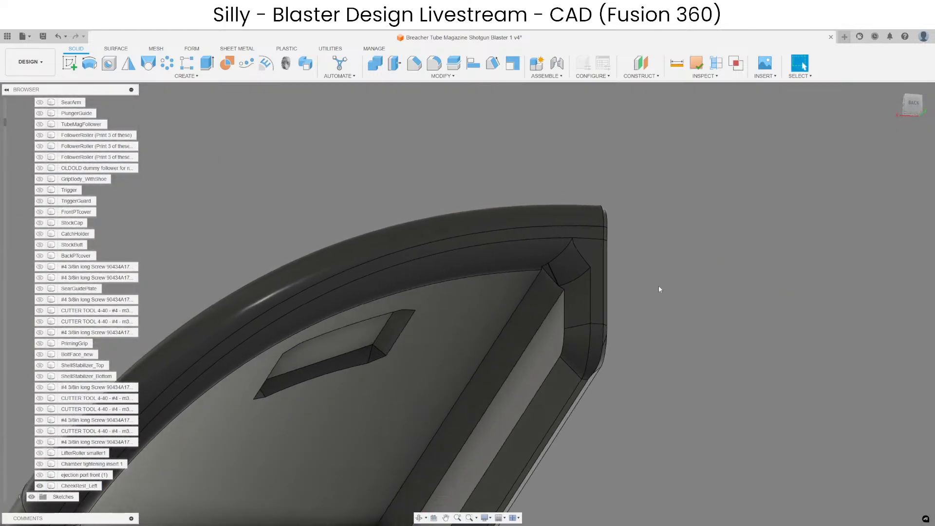
pyautogui.click(565, 386)
pyautogui.keyDown('shift'); pyautogui.click(574, 352); pyautogui.keyUp('shift')
pyautogui.keyDown('shift'); pyautogui.click(589, 293); pyautogui.keyUp('shift')
pyautogui.press('Delete')
pyautogui.scroll(-3, 674, 223)
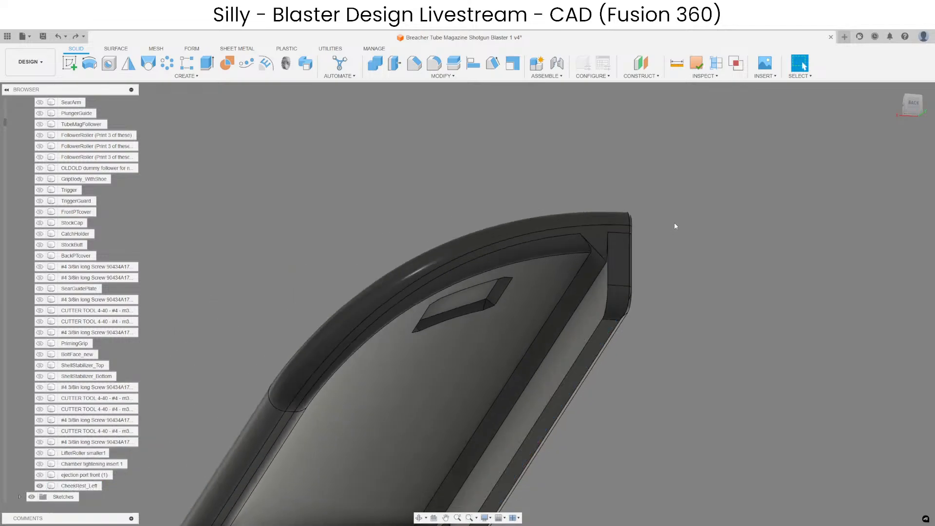
# Chamfer the inner edge along the flat face and around the end lip again by 1 mm.
pyautogui.scroll(-1, 492, 115)
pyautogui.click(414, 64)
pyautogui.scroll(2, 579, 312)
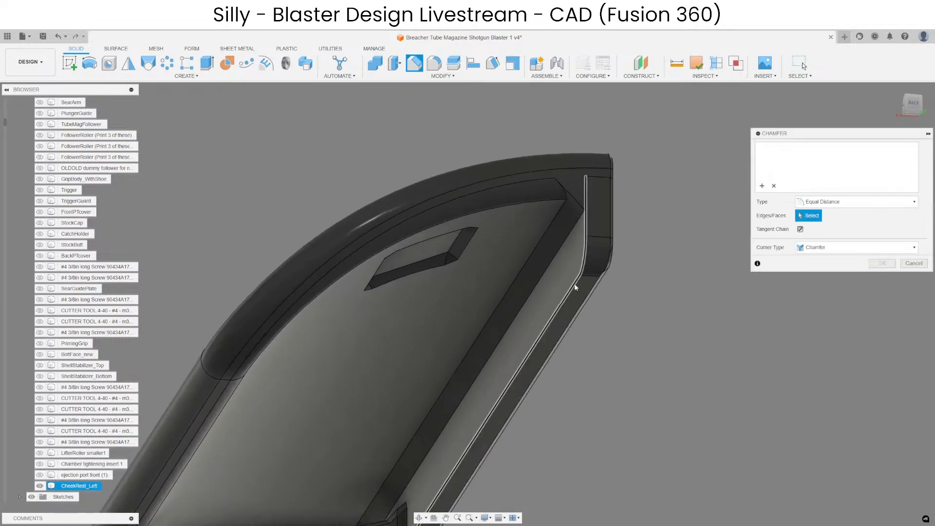
pyautogui.write('1')
pyautogui.press('Return')
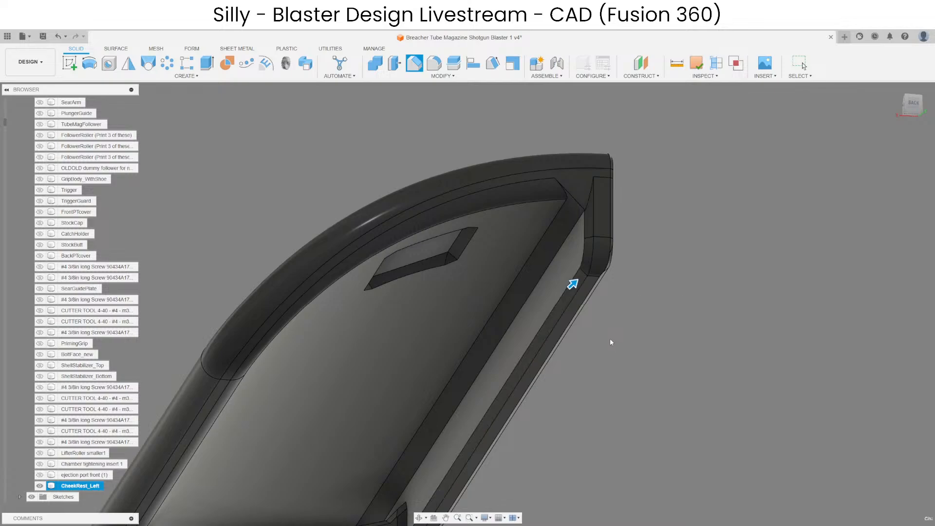
# Chamfer the slanted edge joining the corner strip's end to the triangular face beside the end lip.
pyautogui.scroll(3, 586, 215)
pyautogui.scroll(1, 587, 214)
pyautogui.scroll(-2, 598, 239)
pyautogui.scroll(2, 582, 215)
pyautogui.keyDown('shift'); pyautogui.moveTo(587, 269); pyautogui.dragTo(626, 266, button='middle'); pyautogui.keyUp('shift')
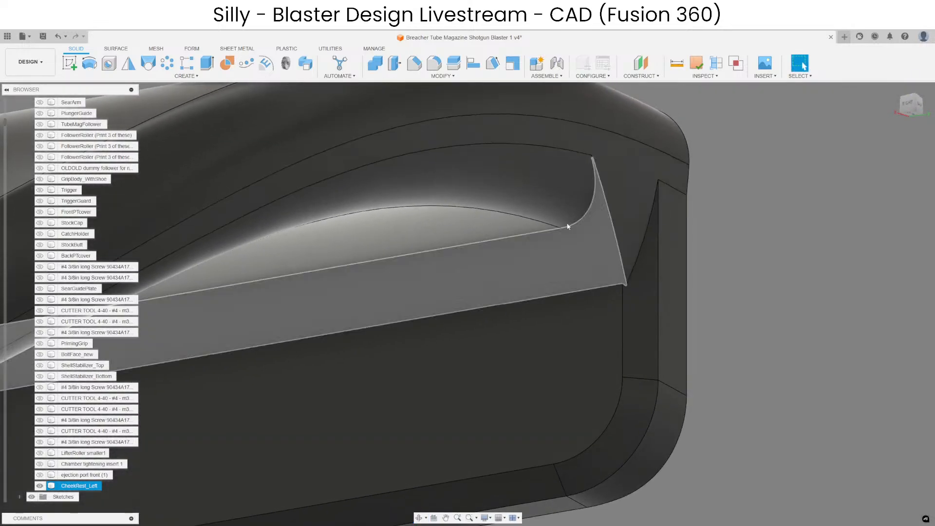
pyautogui.click(414, 66)
pyautogui.click(612, 222)
pyautogui.scroll(2, 610, 219)
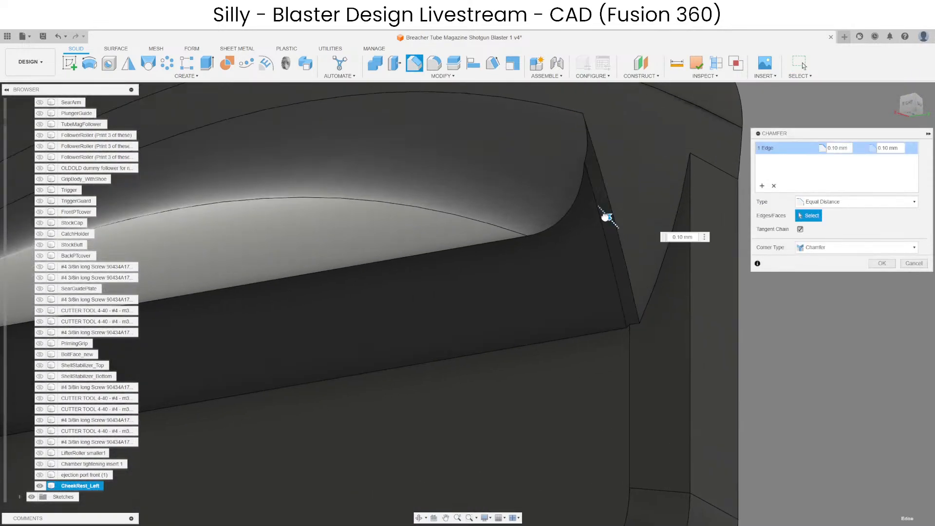
pyautogui.moveTo(589, 199)
pyautogui.mouseDown()
pyautogui.moveTo(582, 189)
pyautogui.moveTo(593, 200)
pyautogui.mouseUp()
pyautogui.press('Escape')
pyautogui.scroll(-5, 550, 273)
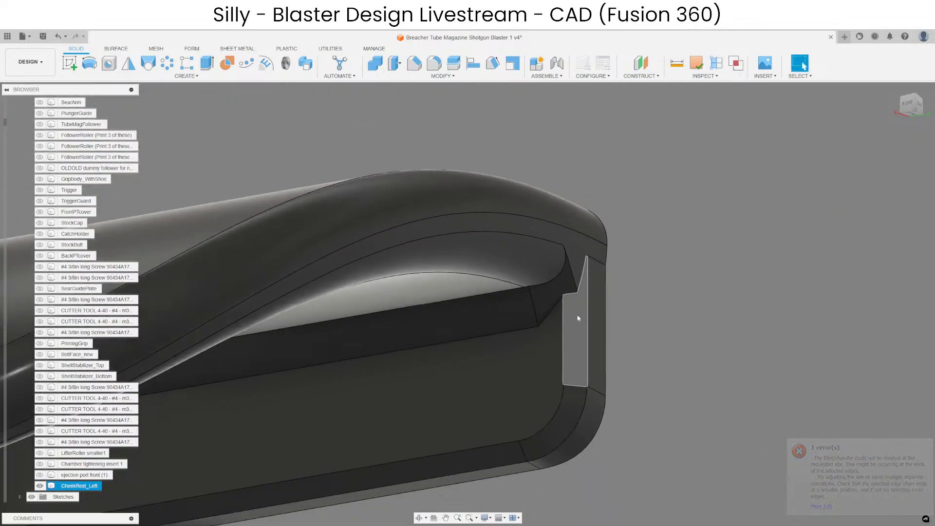
# Examine the cheek rest from the chamfered end corner along its rail and notches to the opposite end.
pyautogui.keyDown('shift'); pyautogui.moveTo(579, 318); pyautogui.dragTo(468, 312, button='middle'); pyautogui.keyUp('shift')
pyautogui.keyDown('shift'); pyautogui.moveTo(566, 344); pyautogui.dragTo(615, 326, button='middle'); pyautogui.keyUp('shift')
pyautogui.scroll(-5, 724, 259)
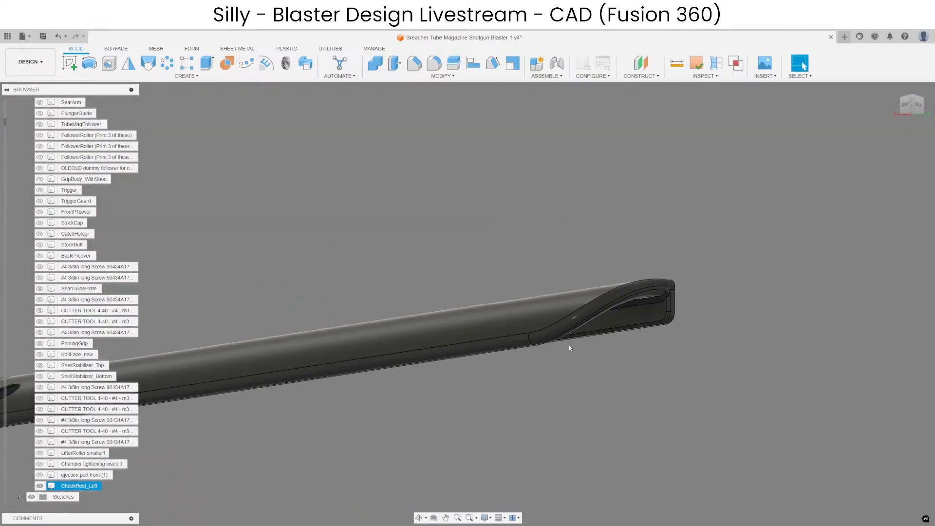
pyautogui.scroll(4, 570, 348)
pyautogui.keyDown('shift'); pyautogui.moveTo(570, 349); pyautogui.dragTo(549, 320, button='middle'); pyautogui.keyUp('shift')
pyautogui.scroll(-4, 715, 425)
pyautogui.scroll(6, 632, 349)
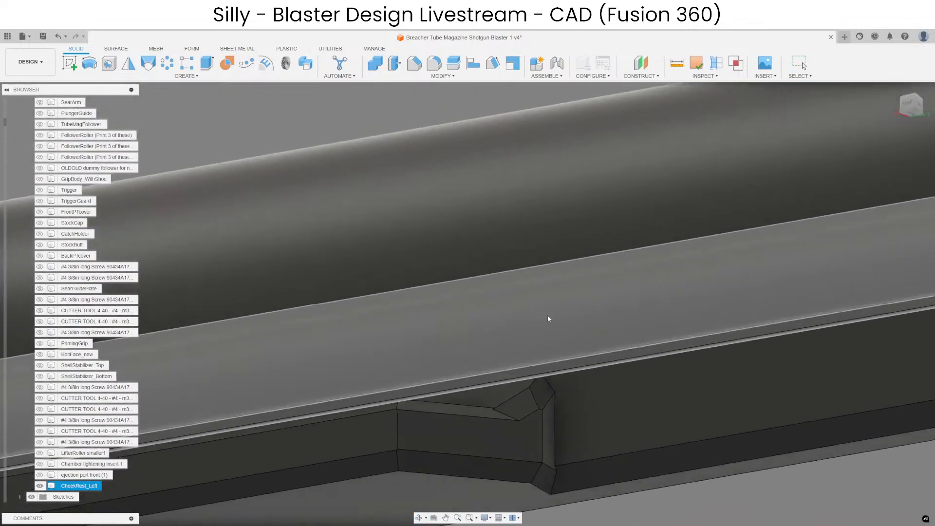
pyautogui.scroll(-6, 810, 320)
pyautogui.scroll(5, 394, 403)
pyautogui.keyDown('shift'); pyautogui.moveTo(486, 374); pyautogui.dragTo(572, 377, button='middle'); pyautogui.keyUp('shift')
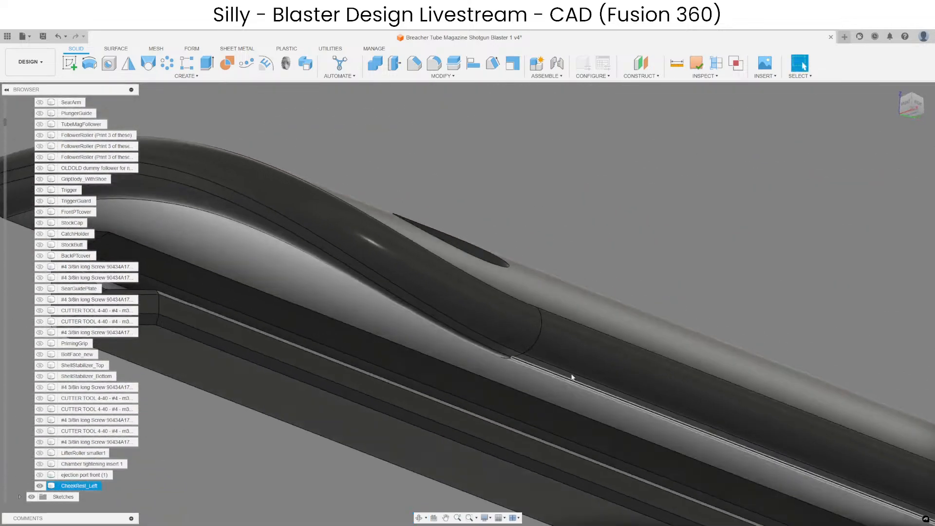
# Chamfer the slanted and vertical edges of the narrow face at the rail's end corner by 0.5 mm.
pyautogui.scroll(-5, 571, 378)
pyautogui.scroll(7, 439, 320)
pyautogui.moveTo(376, 261); pyautogui.dragTo(376, 261, button='middle')
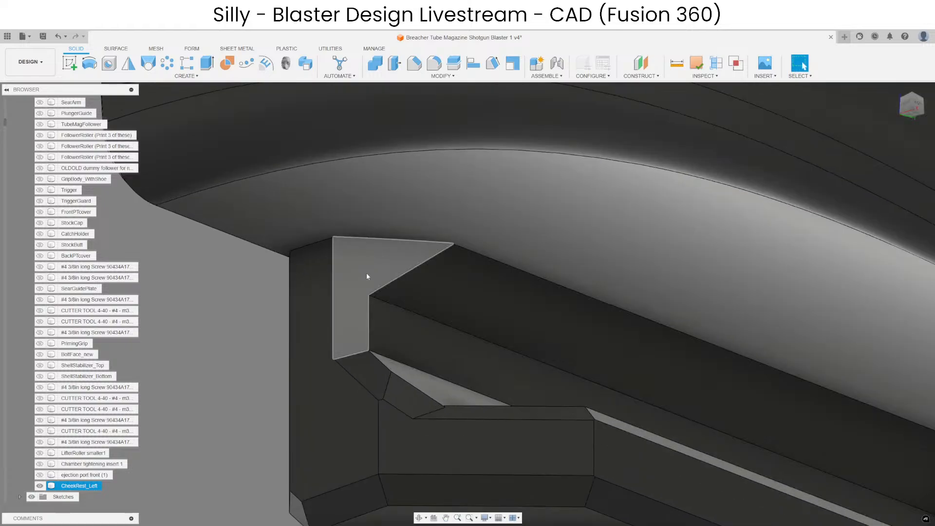
pyautogui.click(368, 276)
pyautogui.scroll(-3, 347, 326)
pyautogui.click(414, 64)
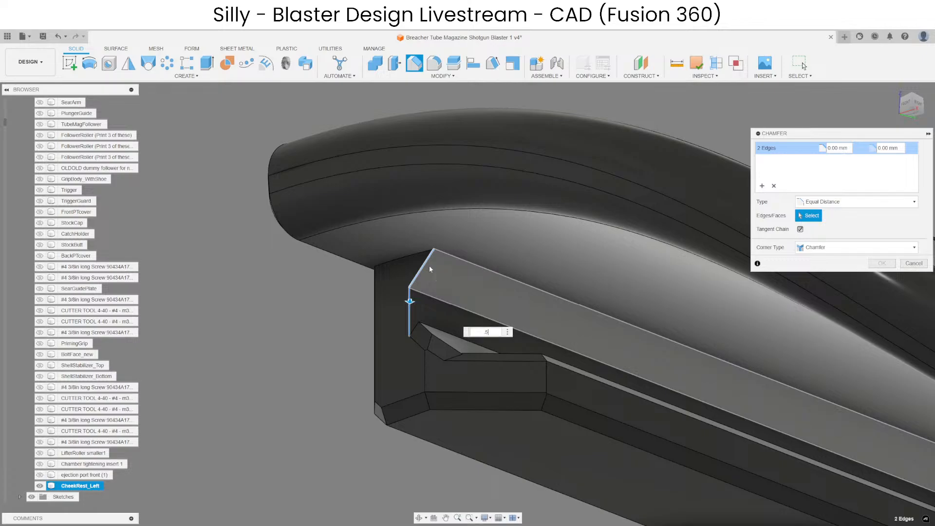
pyautogui.write('.5')
pyautogui.press('Return')
# Check the CatchHolder and StockCap outlines against the cheek rest's end, and show the FrontPTcover component beside it.
pyautogui.keyDown('shift'); pyautogui.moveTo(451, 232); pyautogui.dragTo(664, 314, button='middle'); pyautogui.keyUp('shift')
pyautogui.scroll(-4, 428, 312)
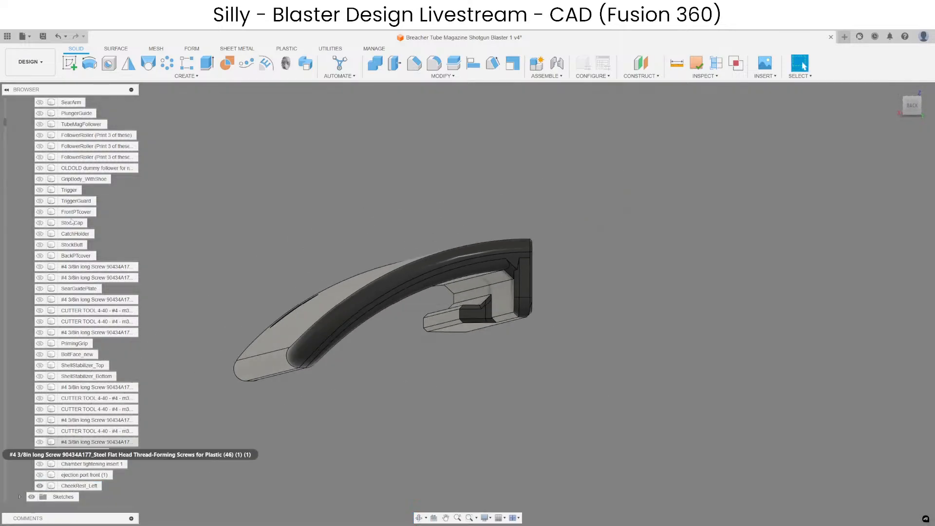
pyautogui.click(63, 234)
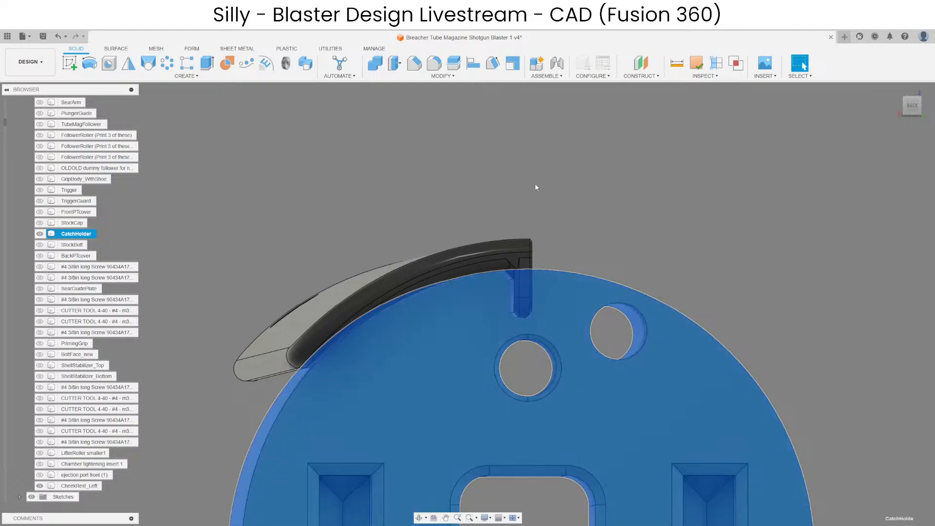
pyautogui.keyDown('shift'); pyautogui.moveTo(467, 293); pyautogui.dragTo(609, 291, button='middle'); pyautogui.keyUp('shift')
pyautogui.click(319, 280)
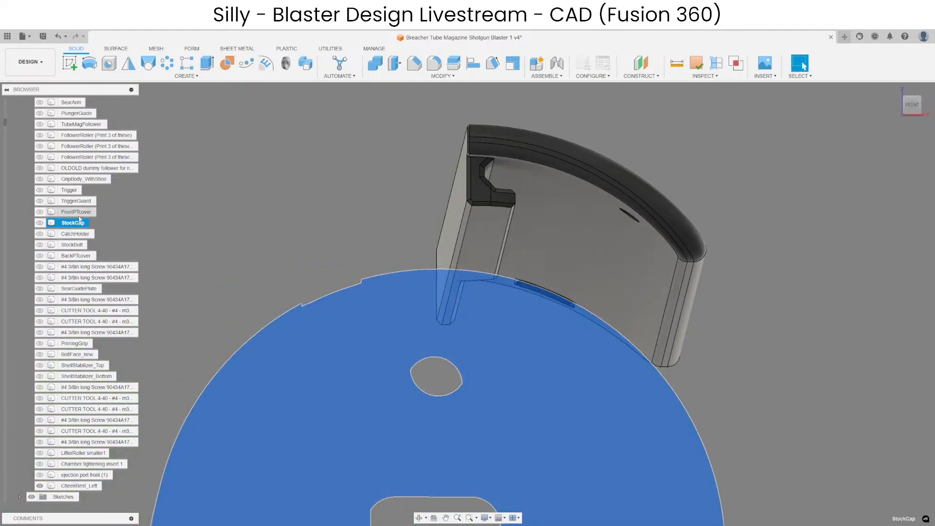
pyautogui.click(79, 213)
pyautogui.press('v')
# Examine how CheekRest_Left's rail and notches fit the chamfered slot in FrontPTcover, from the back and at an angle.
pyautogui.keyDown('shift'); pyautogui.moveTo(470, 351); pyautogui.dragTo(454, 283, button='middle'); pyautogui.keyUp('shift')
pyautogui.click(510, 338)
pyautogui.scroll(8, 385, 353)
pyautogui.moveTo(342, 352)
pyautogui.keyDown('shift'); pyautogui.mouseDown(button='middle')
pyautogui.moveTo(341, 365)
pyautogui.moveTo(349, 361)
pyautogui.mouseUp(button='middle'); pyautogui.keyUp('shift')
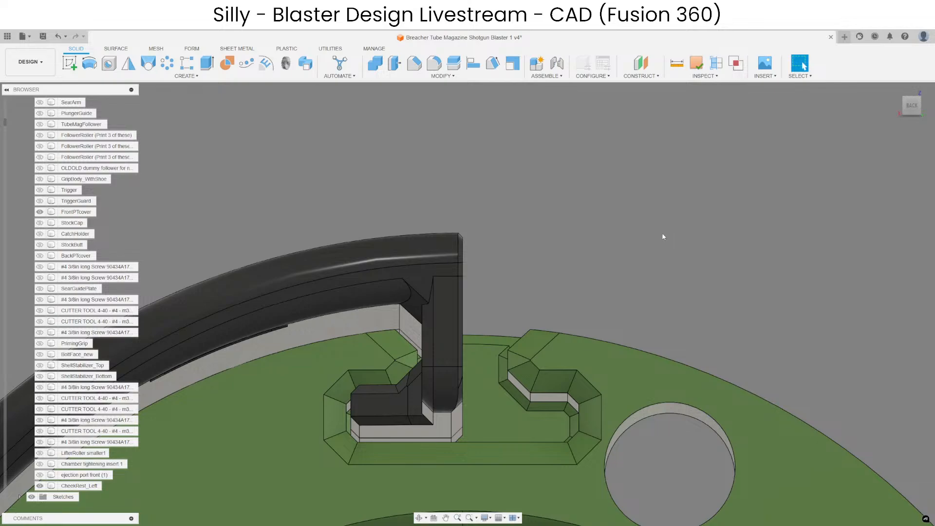
pyautogui.scroll(-5, 604, 292)
pyautogui.click(559, 339)
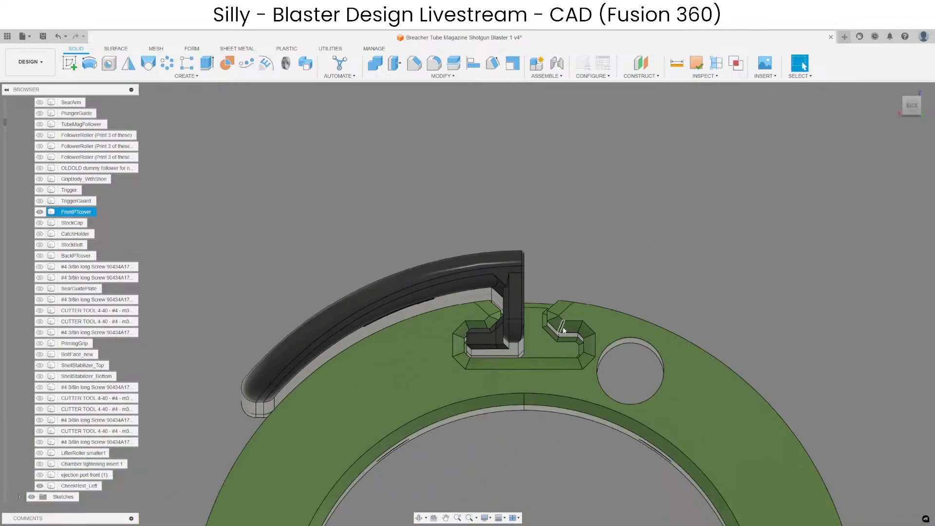
pyautogui.keyDown('shift'); pyautogui.moveTo(507, 364); pyautogui.dragTo(511, 365, button='middle'); pyautogui.keyUp('shift')
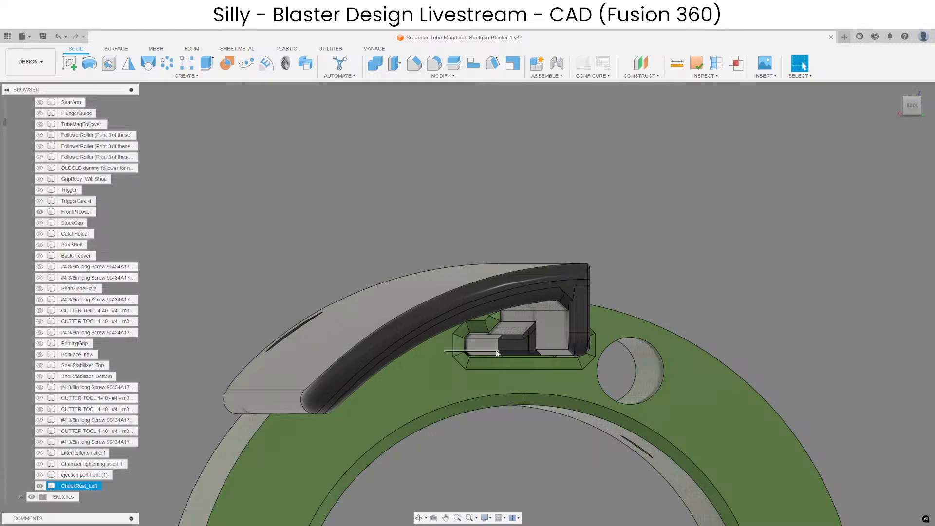
pyautogui.scroll(4, 562, 340)
pyautogui.keyDown('shift'); pyautogui.moveTo(558, 343); pyautogui.dragTo(542, 370, button='middle'); pyautogui.keyUp('shift')
pyautogui.scroll(-4, 551, 377)
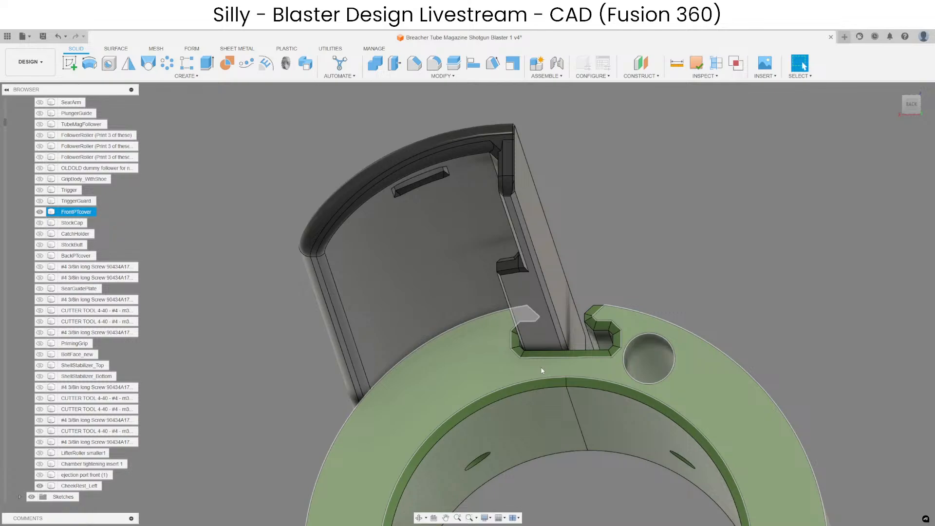
# Examine how the CheekRest_Left rail sits in the slot of FrontPTcover, including the step in the rail.
pyautogui.click(433, 340)
pyautogui.keyDown('shift'); pyautogui.moveTo(434, 340); pyautogui.dragTo(437, 295, button='middle'); pyautogui.keyUp('shift')
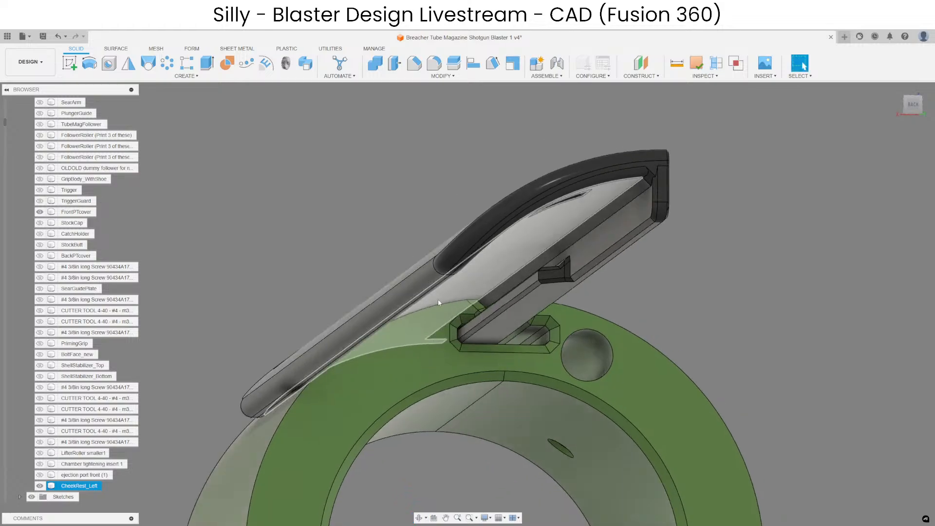
pyautogui.scroll(6, 562, 260)
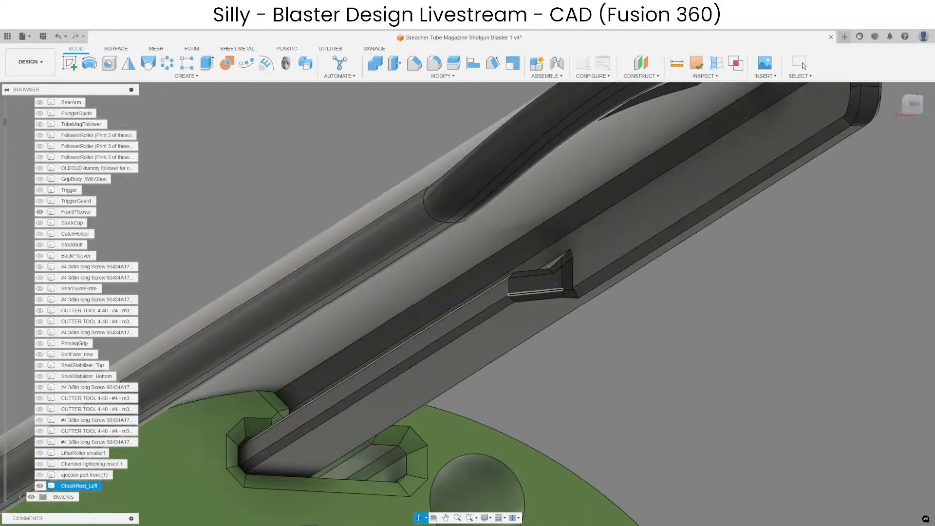
pyautogui.scroll(-3, 550, 297)
pyautogui.scroll(-3, 555, 331)
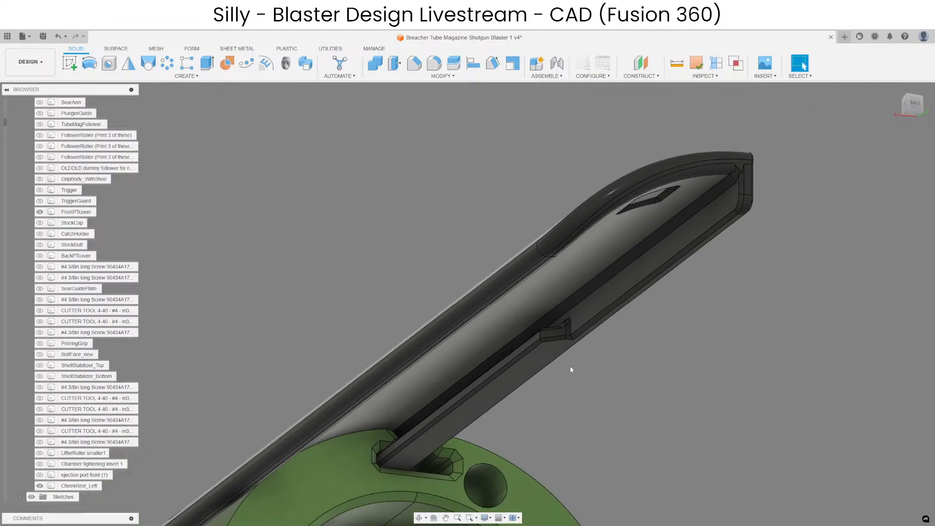
pyautogui.scroll(6, 574, 331)
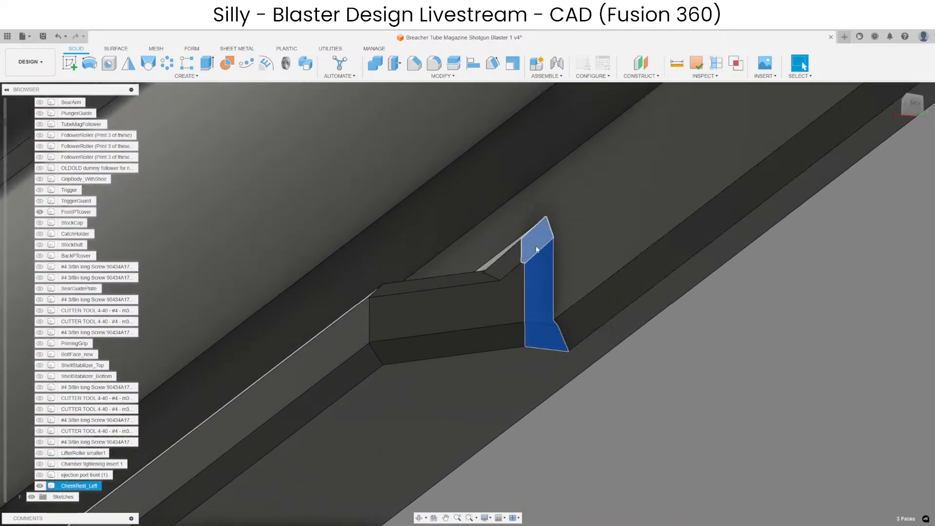
pyautogui.scroll(-3, 540, 335)
pyautogui.click(615, 418)
pyautogui.scroll(-3, 524, 426)
pyautogui.keyDown('shift'); pyautogui.moveTo(524, 427); pyautogui.dragTo(521, 337, button='middle'); pyautogui.keyUp('shift')
pyautogui.scroll(-6, 522, 335)
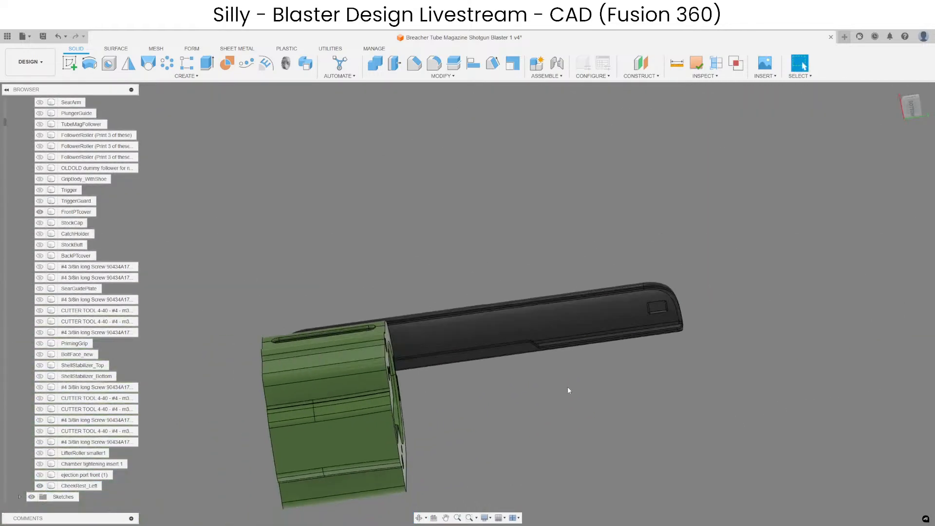
pyautogui.scroll(5, 568, 390)
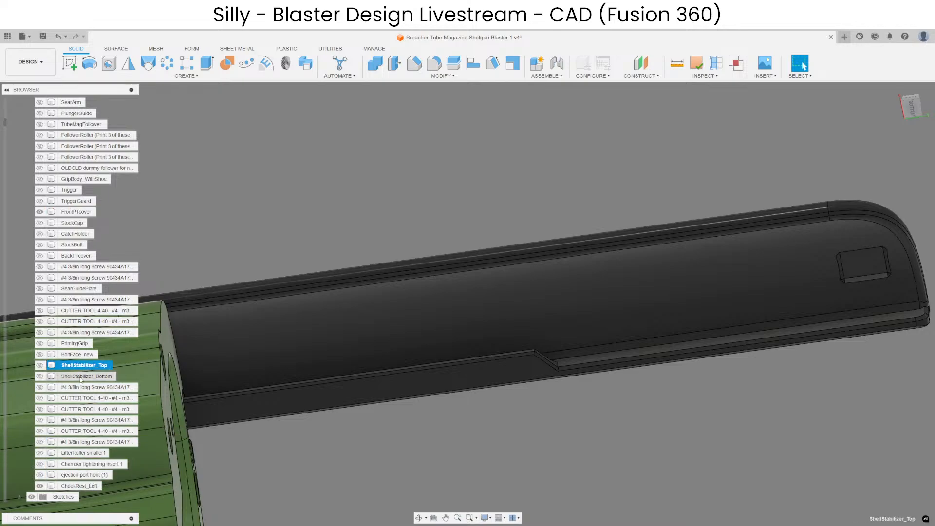
pyautogui.scroll(5, 89, 182)
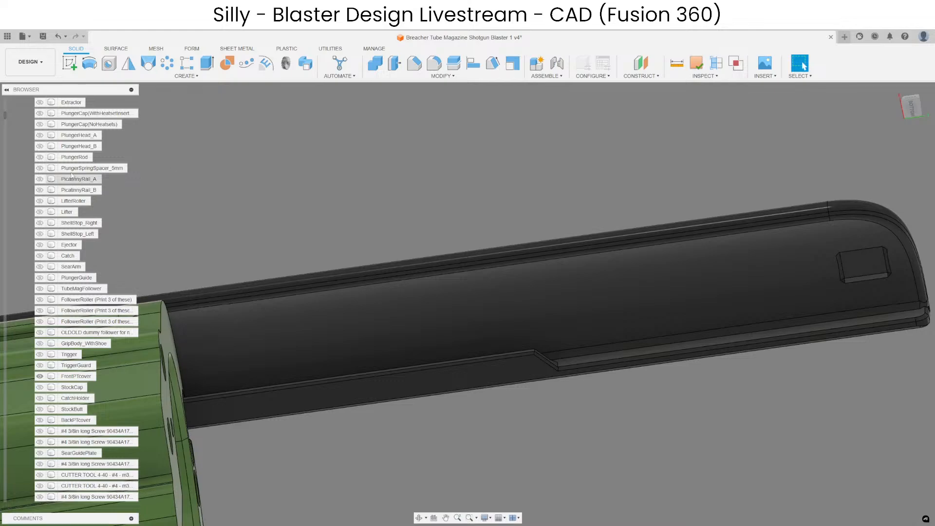
pyautogui.scroll(2, 72, 175)
pyautogui.scroll(2, 83, 182)
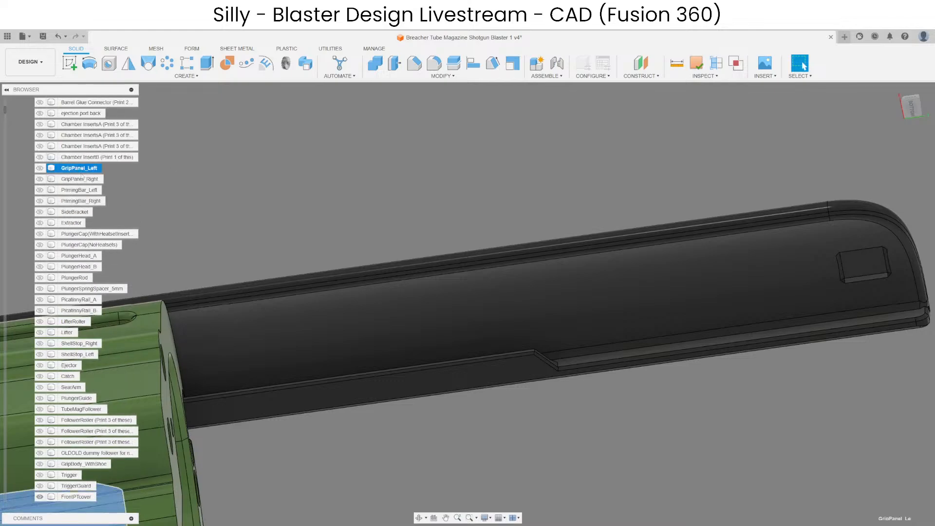
pyautogui.click(82, 201)
pyautogui.scroll(5, 82, 205)
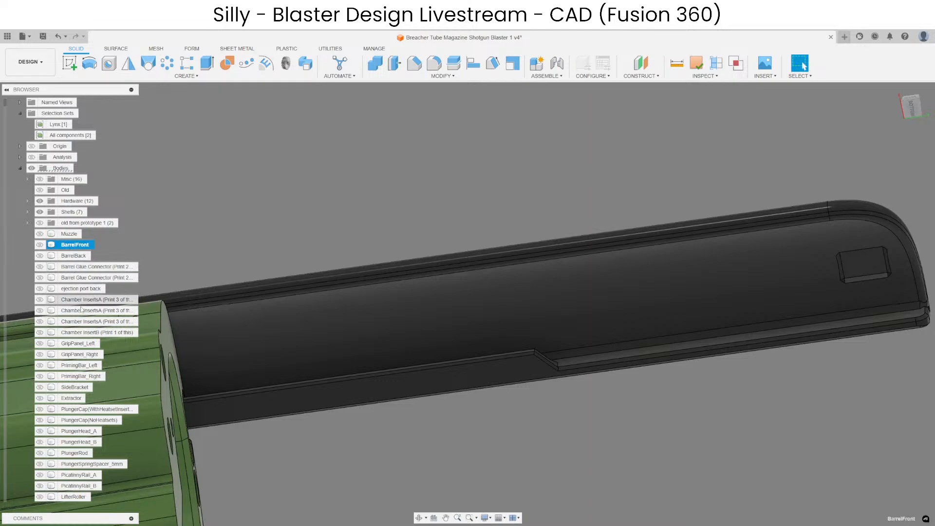
pyautogui.keyDown('shift'); pyautogui.click(72, 235); pyautogui.keyUp('shift')
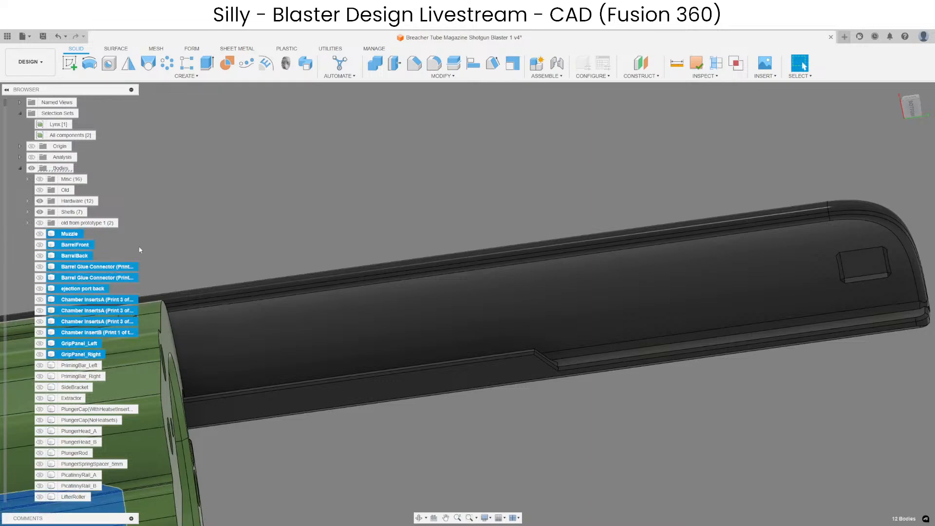
pyautogui.scroll(-6, 551, 259)
pyautogui.click(484, 239)
# Examine the stepped rail of the cheek rest against the cover's slot from the back end.
pyautogui.scroll(3, 513, 296)
pyautogui.keyDown('shift'); pyautogui.moveTo(511, 311); pyautogui.dragTo(447, 360, button='middle'); pyautogui.keyUp('shift')
pyautogui.scroll(8, 539, 230)
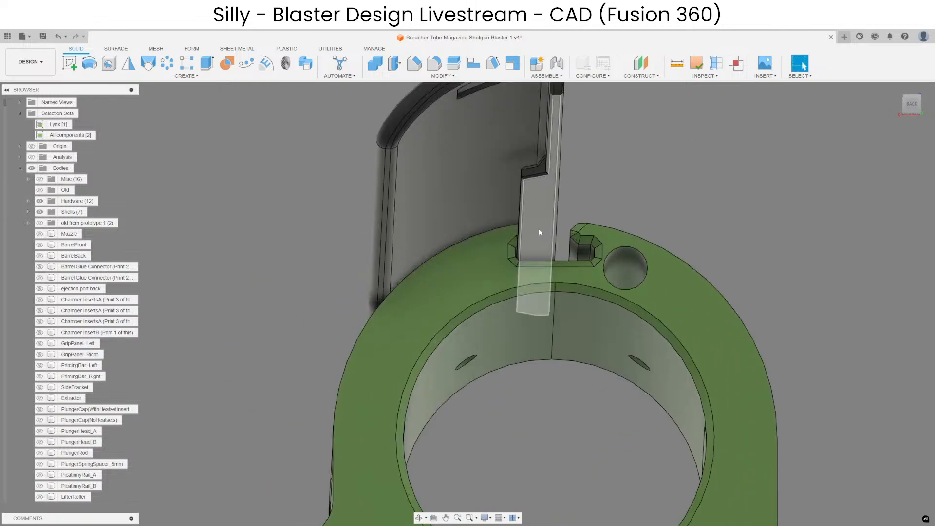
pyautogui.keyDown('shift'); pyautogui.moveTo(499, 260); pyautogui.dragTo(489, 317, button='middle'); pyautogui.keyUp('shift')
pyautogui.scroll(-3, 490, 317)
pyautogui.scroll(2, 582, 246)
pyautogui.keyDown('shift'); pyautogui.moveTo(583, 245); pyautogui.dragTo(578, 278, button='middle'); pyautogui.keyUp('shift')
pyautogui.click(579, 279)
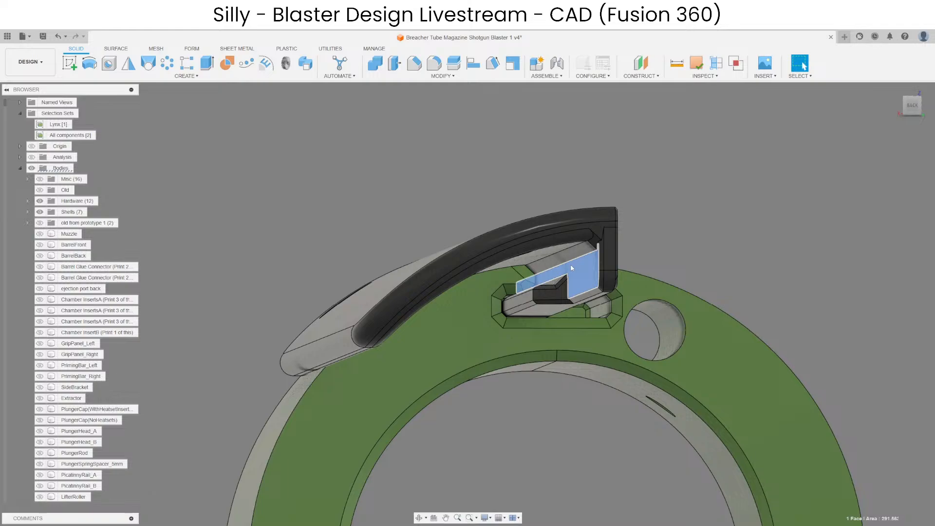
# Unisolate the assembly and hide the contents of the All components selection set.
pyautogui.rightClick(484, 182)
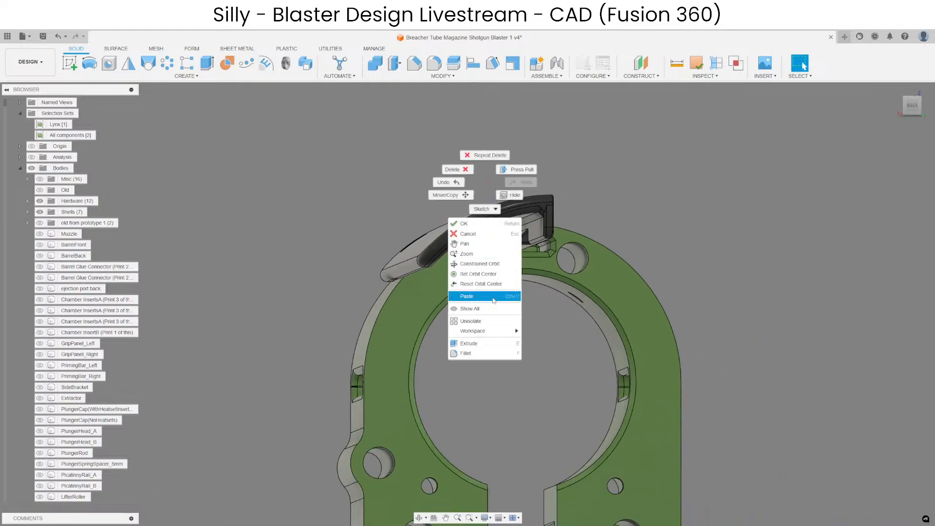
pyautogui.click(487, 322)
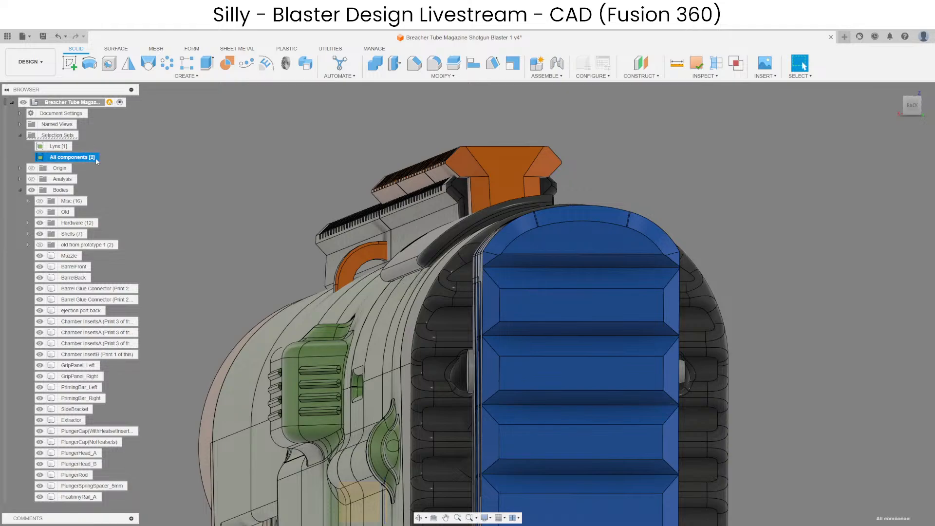
pyautogui.click(104, 158)
pyautogui.press('v')
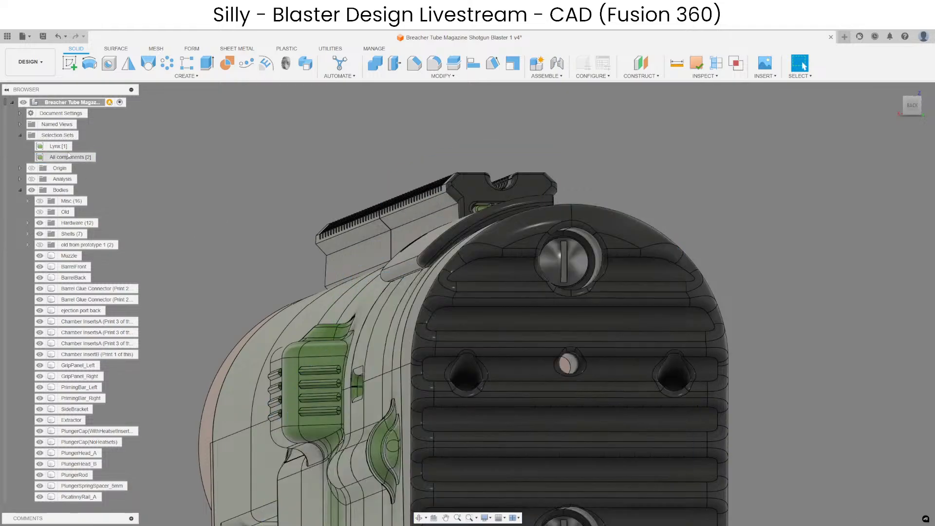
pyautogui.rightClick(95, 104)
pyautogui.click(140, 311)
pyautogui.click(245, 206)
# Hide the green BackPTcover body beneath the cheek rest at the rear of the stock.
pyautogui.keyDown('shift'); pyautogui.moveTo(492, 245); pyautogui.dragTo(704, 332, button='middle'); pyautogui.keyUp('shift')
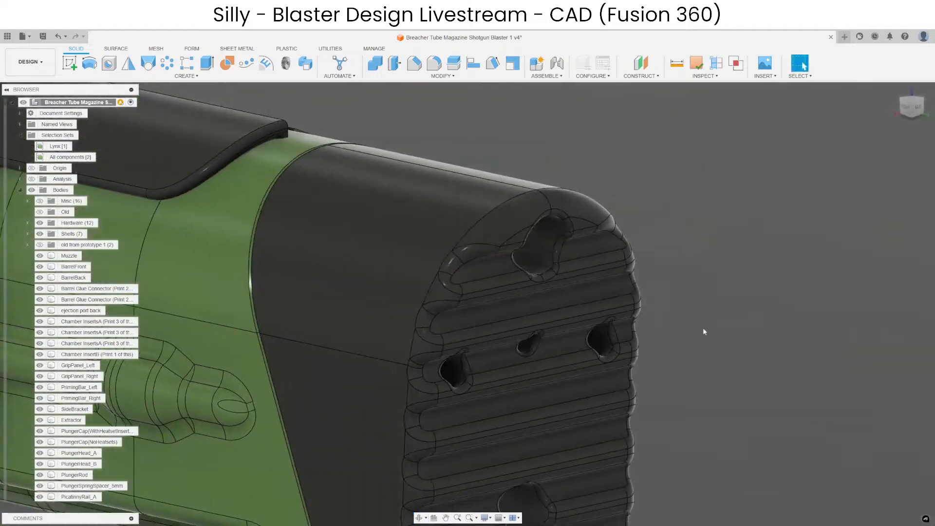
pyautogui.scroll(-6, 704, 332)
pyautogui.scroll(6, 530, 280)
pyautogui.keyDown('shift'); pyautogui.moveTo(626, 339); pyautogui.dragTo(392, 296, button='middle'); pyautogui.keyUp('shift')
pyautogui.scroll(-4, 393, 296)
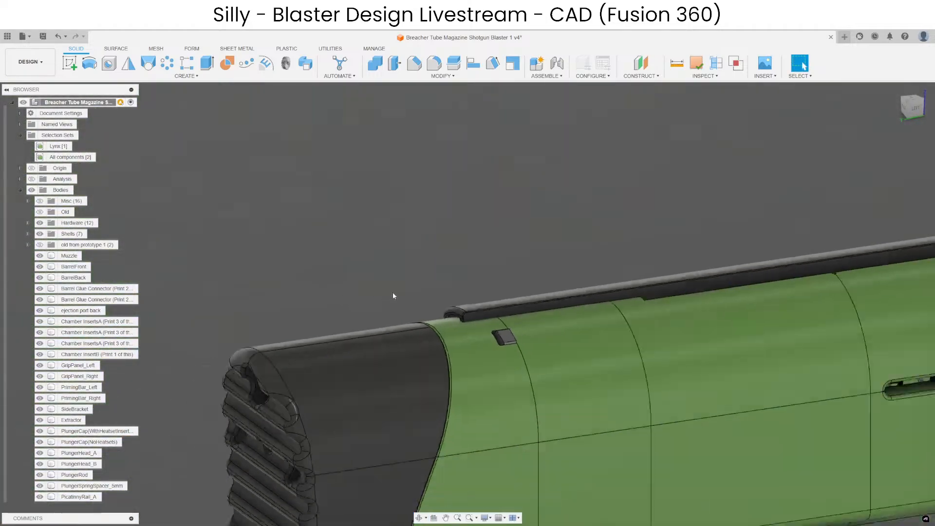
pyautogui.scroll(4, 611, 278)
pyautogui.moveTo(611, 278); pyautogui.dragTo(462, 263, button='middle')
pyautogui.click(378, 69)
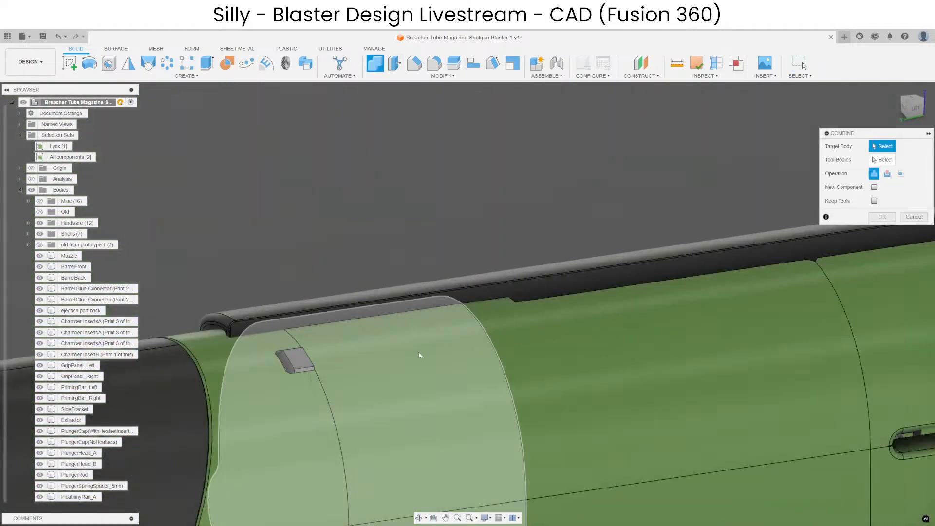
pyautogui.press('Escape')
pyautogui.click(553, 362)
pyautogui.press('v')
pyautogui.click(463, 204)
# Locate CheekRest_Left in the browser and isolate it.
pyautogui.keyDown('shift'); pyautogui.moveTo(474, 323); pyautogui.dragTo(424, 336, button='middle'); pyautogui.keyUp('shift')
pyautogui.scroll(4, 577, 385)
pyautogui.keyDown('shift'); pyautogui.moveTo(577, 384); pyautogui.dragTo(555, 378, button='middle'); pyautogui.keyUp('shift')
pyautogui.scroll(-5, 475, 373)
pyautogui.scroll(3, 551, 282)
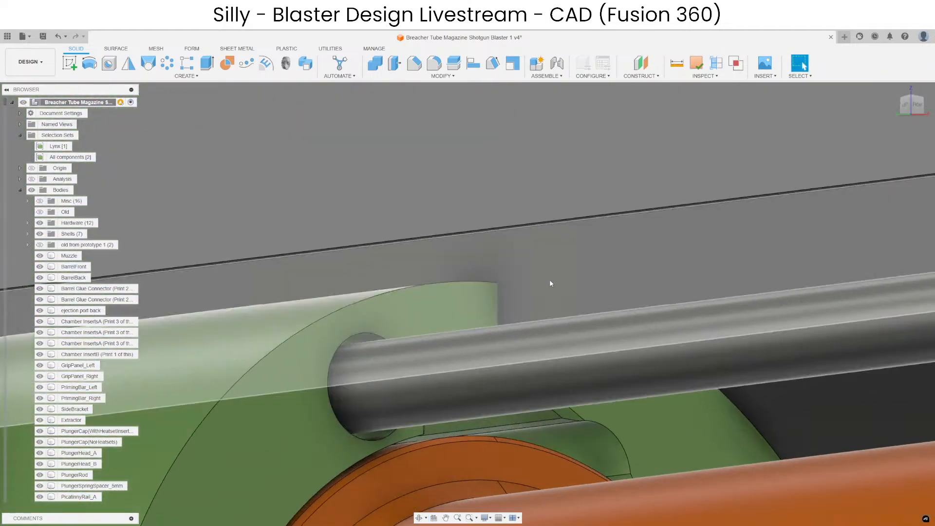
pyautogui.rightClick(549, 283)
pyautogui.click(536, 476)
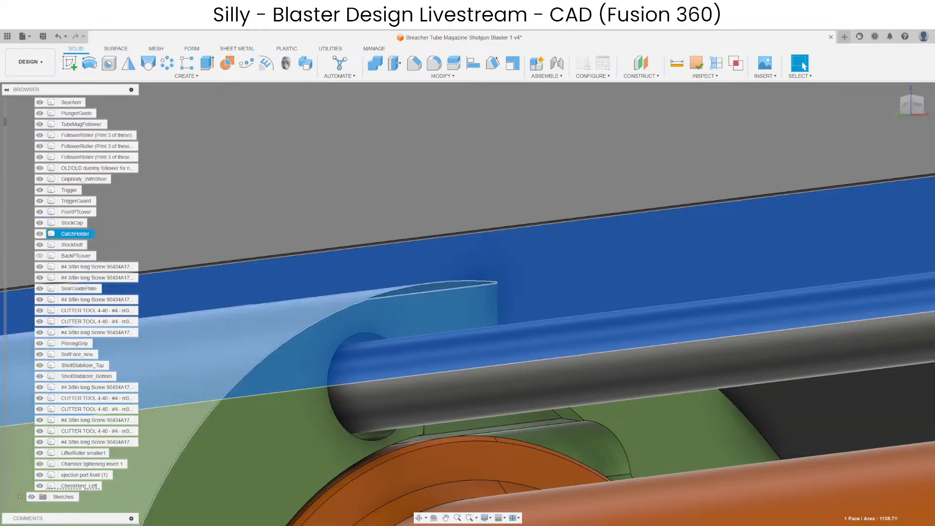
pyautogui.click(395, 203)
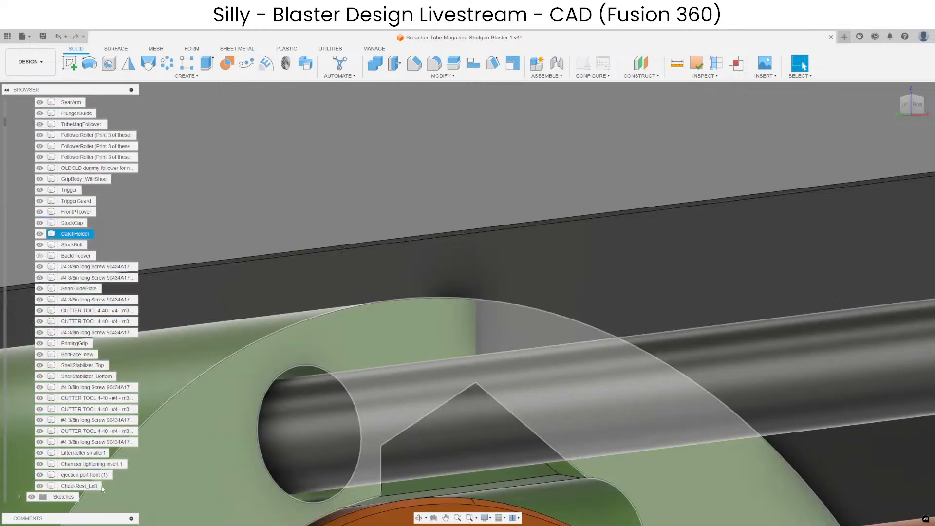
pyautogui.rightClick(82, 486)
pyautogui.click(100, 472)
pyautogui.press('Escape')
# Examine the three chamfer faces around the step in the cheek rest's rail and follow the rail to its ends.
pyautogui.scroll(-3, 550, 278)
pyautogui.keyDown('shift'); pyautogui.moveTo(586, 246); pyautogui.dragTo(647, 271, button='middle'); pyautogui.keyUp('shift')
pyautogui.scroll(5, 648, 275)
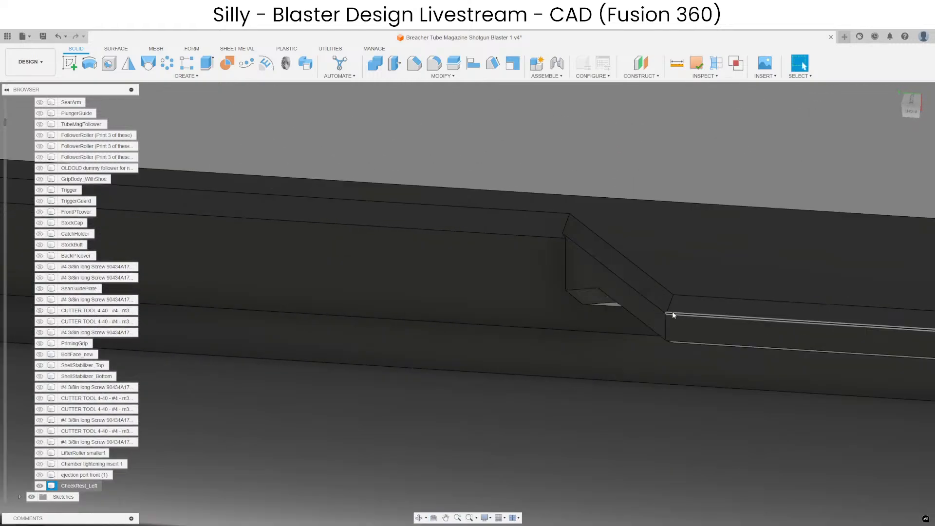
pyautogui.keyDown('ctrl'); pyautogui.click(652, 288); pyautogui.keyUp('ctrl')
pyautogui.keyDown('ctrl'); pyautogui.click(539, 208); pyautogui.keyUp('ctrl')
pyautogui.keyDown('ctrl'); pyautogui.click(559, 220); pyautogui.keyUp('ctrl')
pyautogui.keyDown('ctrl'); pyautogui.click(560, 205); pyautogui.keyUp('ctrl')
pyautogui.scroll(-6, 399, 258)
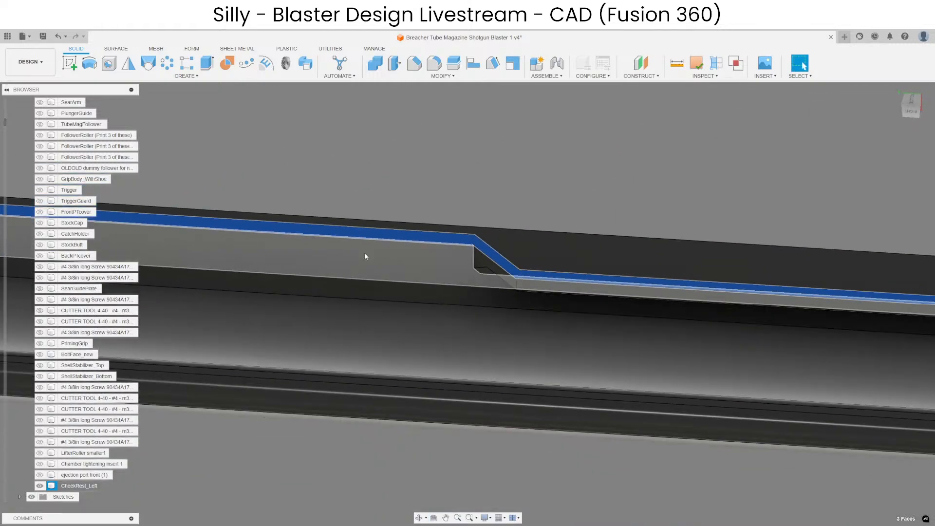
pyautogui.scroll(-1, 367, 267)
pyautogui.scroll(8, 701, 267)
pyautogui.click(836, 249)
pyautogui.scroll(-8, 836, 249)
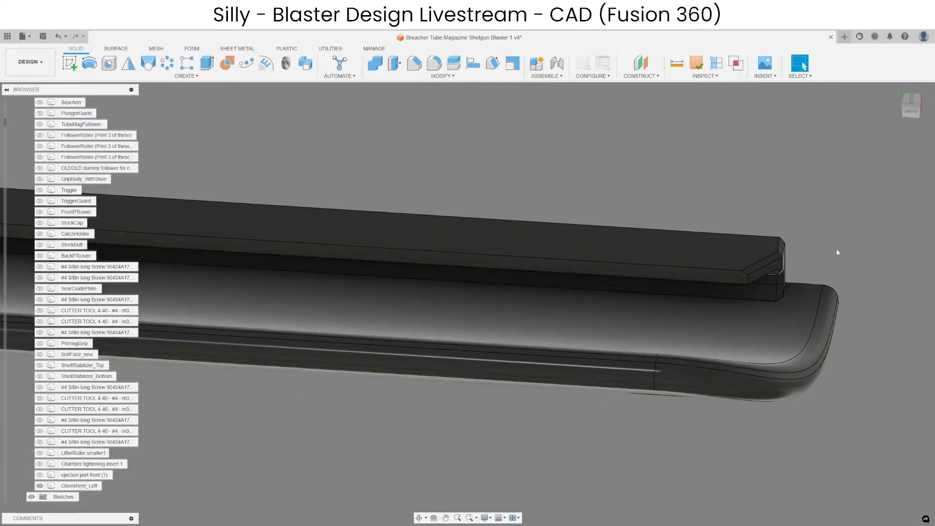
pyautogui.scroll(6, 482, 223)
pyautogui.scroll(-4, 399, 312)
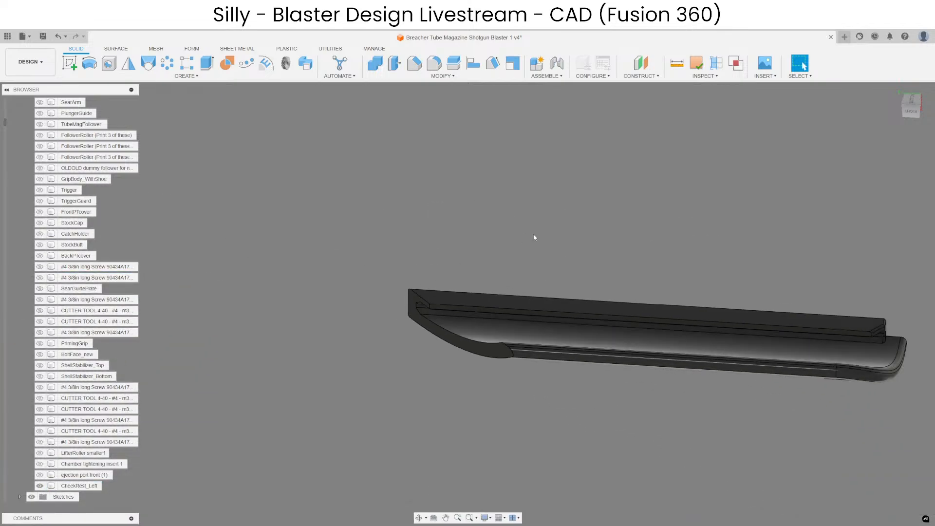
# Check the sloped chamfer face at the rail's step and the chamfer faces at the rounded rail end.
pyautogui.scroll(10, 471, 253)
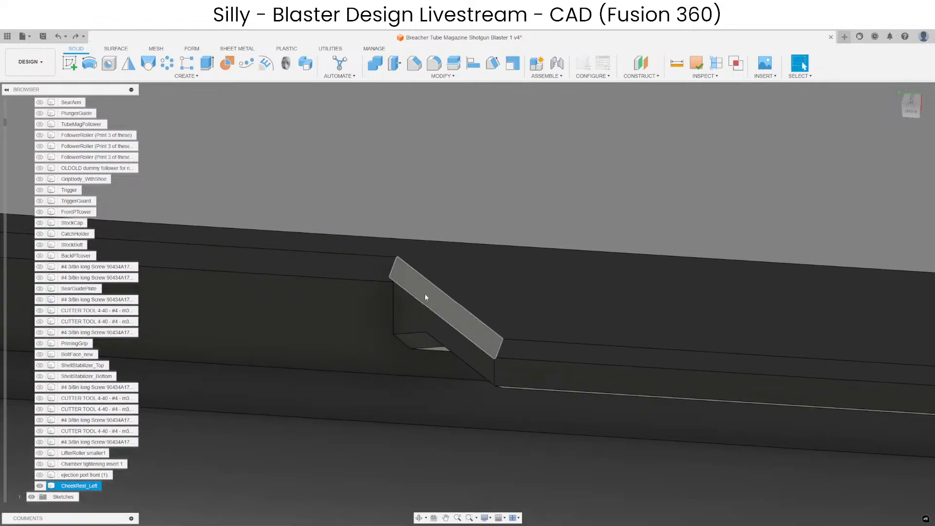
pyautogui.click(426, 296)
pyautogui.scroll(-8, 773, 252)
pyautogui.scroll(8, 504, 244)
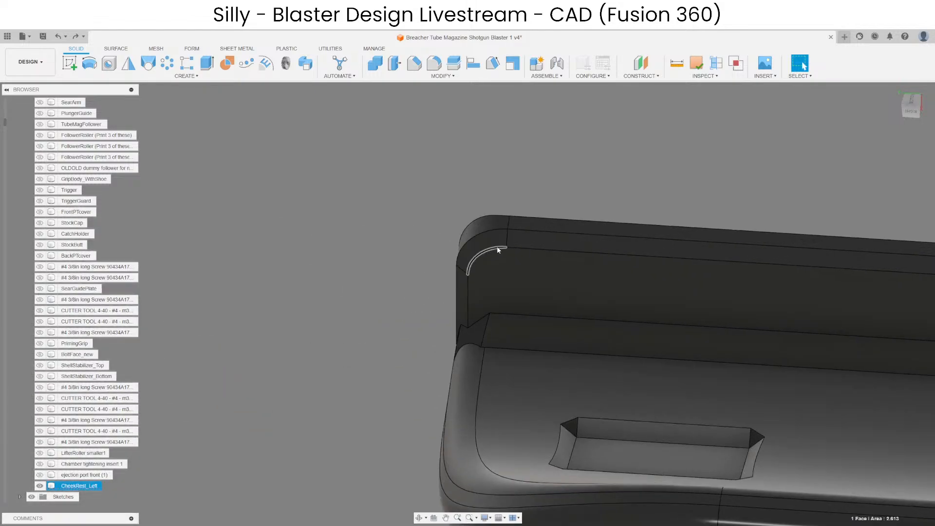
pyautogui.keyDown('ctrl'); pyautogui.click(528, 240); pyautogui.keyUp('ctrl')
pyautogui.keyDown('ctrl'); pyautogui.click(491, 241); pyautogui.keyUp('ctrl')
pyautogui.press('Escape')
pyautogui.scroll(-6, 224, 307)
pyautogui.scroll(10, 394, 294)
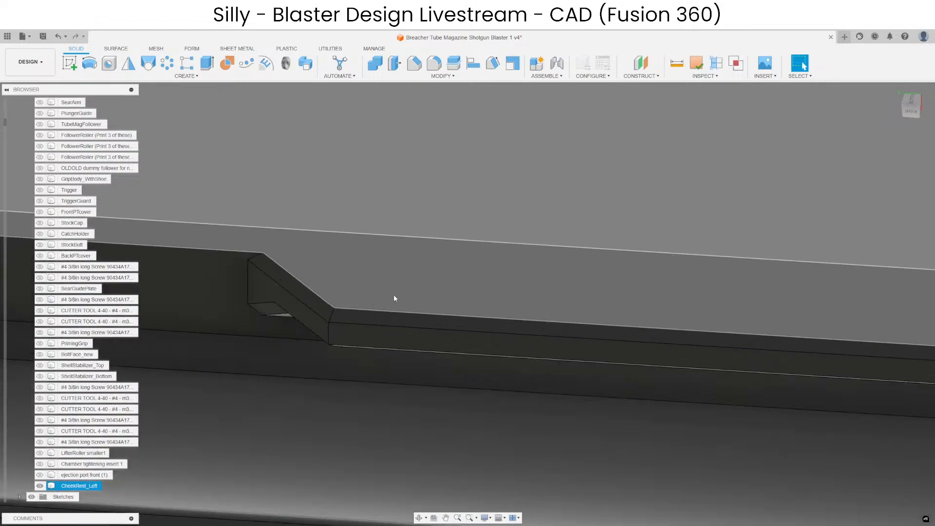
pyautogui.scroll(-6, 361, 317)
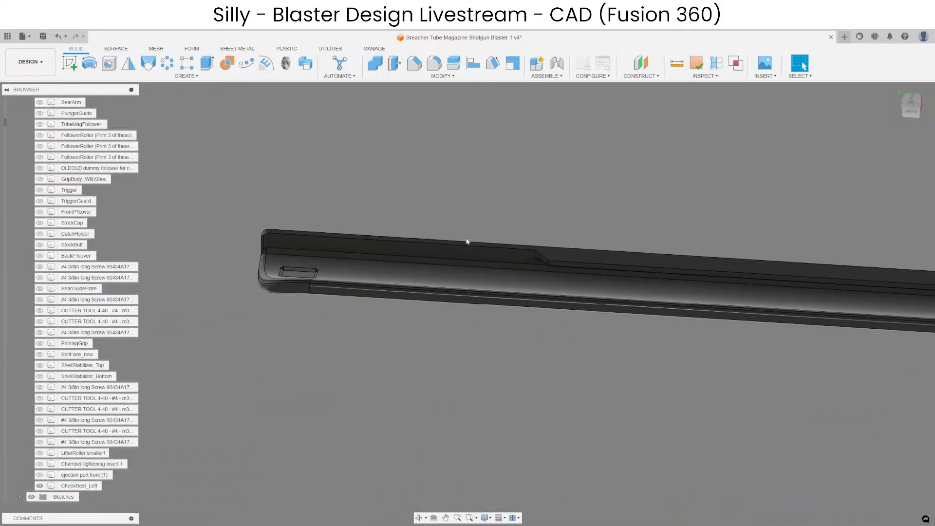
# Split the CheekRest_Left body into two at the step in its rail.
pyautogui.scroll(6, 642, 256)
pyautogui.scroll(-3, 560, 192)
pyautogui.click(454, 64)
pyautogui.click(595, 219)
pyautogui.press('Return')
pyautogui.scroll(3, 595, 219)
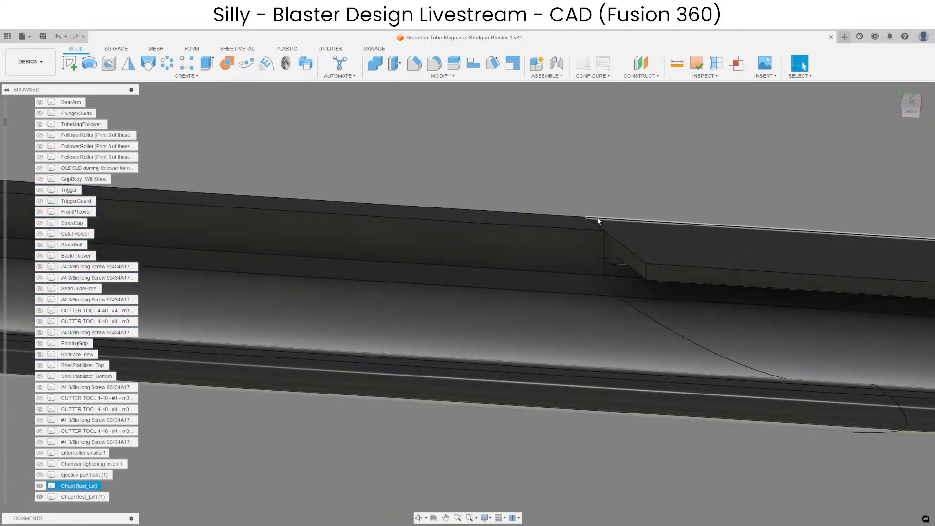
# Try to offset the narrow rail edge face beside the split by -2.70 mm.
pyautogui.click(586, 227)
pyautogui.scroll(-3, 492, 157)
pyautogui.press('q')
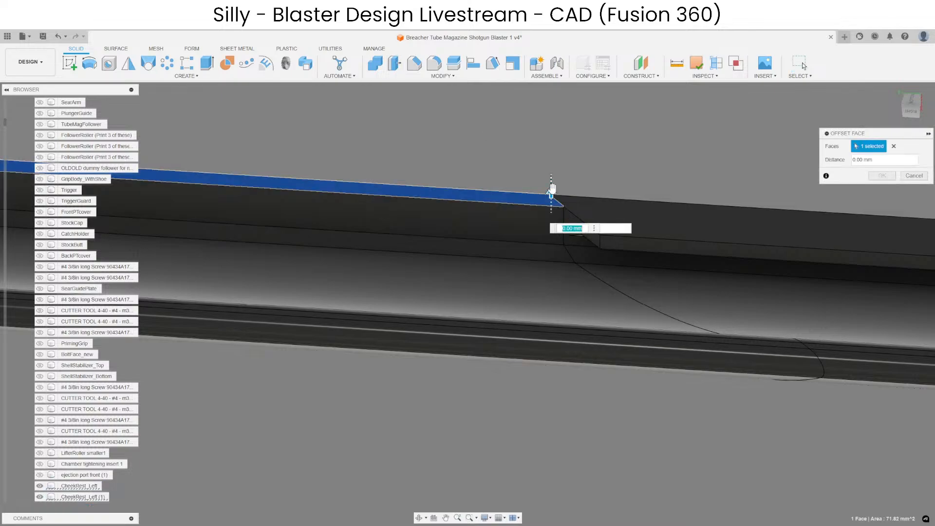
pyautogui.moveTo(549, 201); pyautogui.dragTo(545, 222)
pyautogui.keyDown('shift'); pyautogui.moveTo(523, 228); pyautogui.dragTo(643, 347, button='middle'); pyautogui.keyUp('shift')
pyautogui.scroll(4, 560, 246)
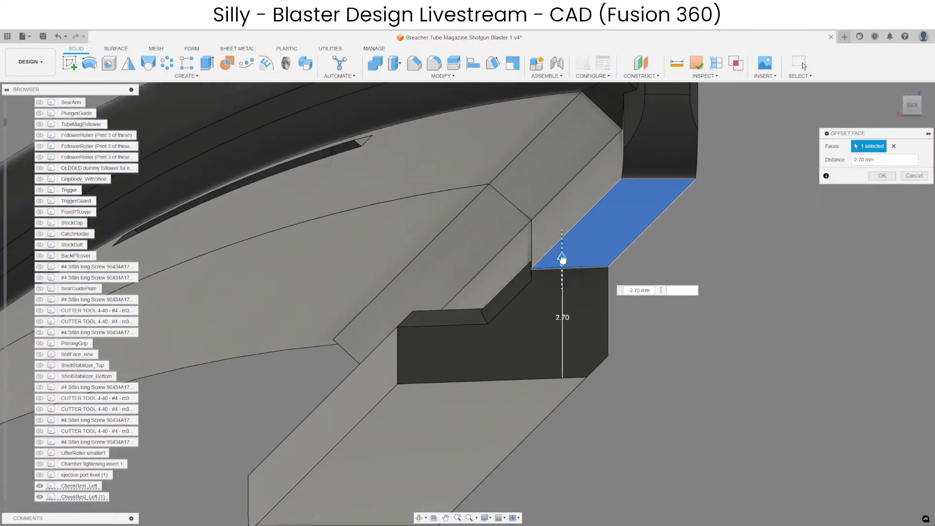
pyautogui.moveTo(562, 264); pyautogui.dragTo(562, 264)
pyautogui.press('Return')
# Try to offset the narrow rail edge face beside the split by -1.50 mm.
pyautogui.scroll(-4, 506, 292)
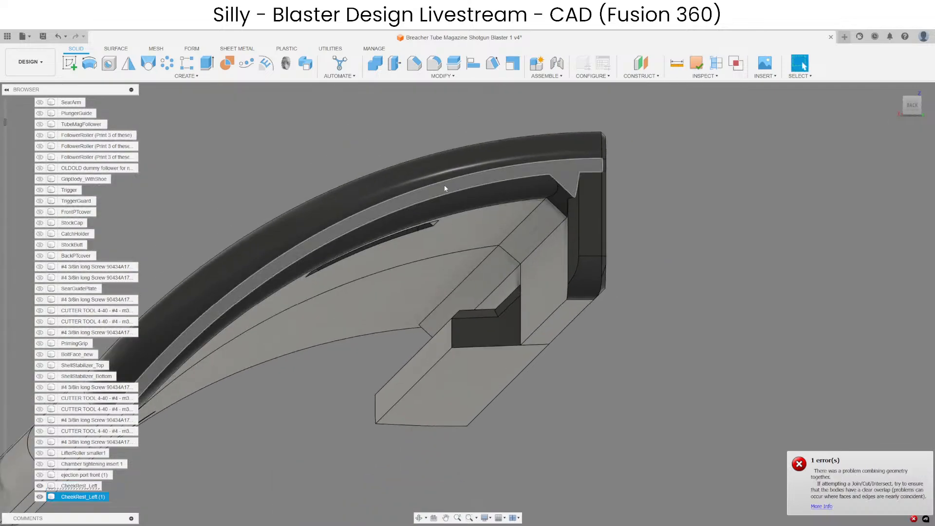
pyautogui.scroll(3, 578, 313)
pyautogui.click(578, 313)
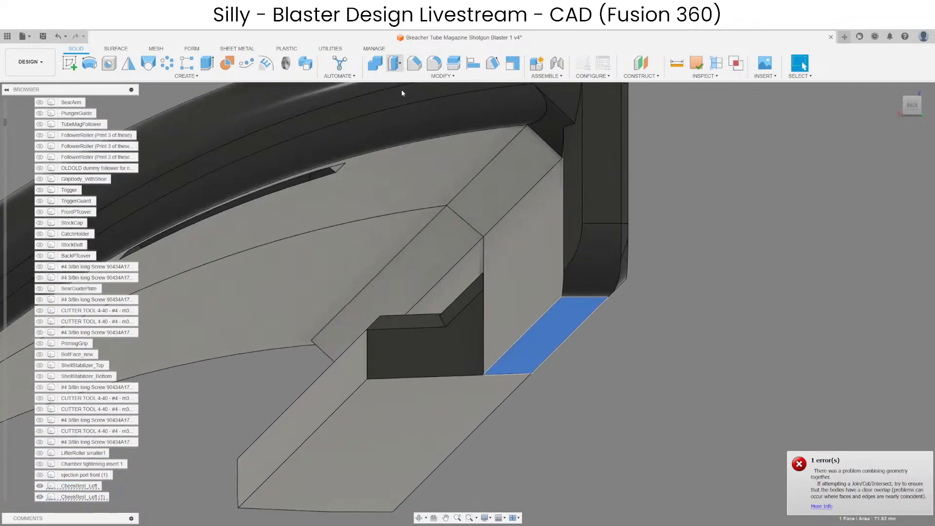
pyautogui.press('q')
pyautogui.moveTo(569, 289); pyautogui.dragTo(570, 268)
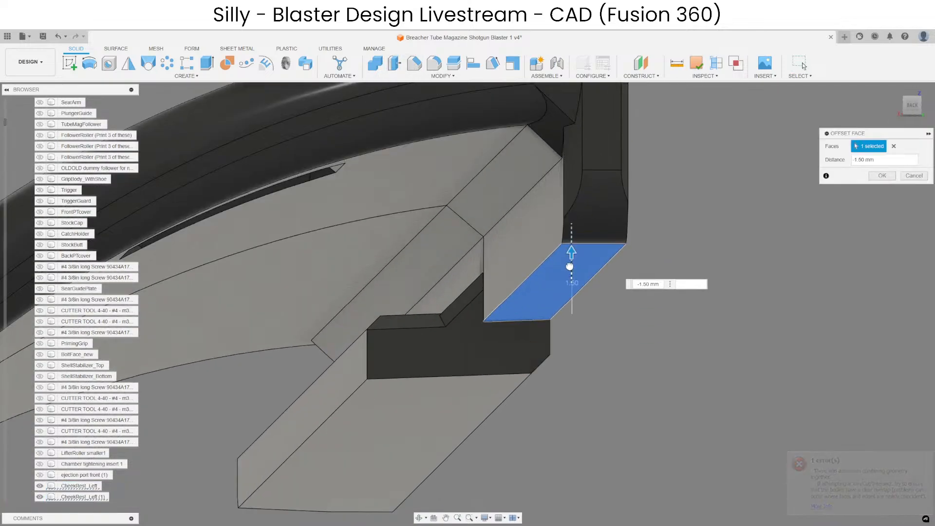
pyautogui.press('Return')
# Check the rounded corner at the rail's end and try to offset the rail edge face by -2.00 mm.
pyautogui.keyDown('shift'); pyautogui.moveTo(600, 287); pyautogui.dragTo(608, 284, button='middle'); pyautogui.keyUp('shift')
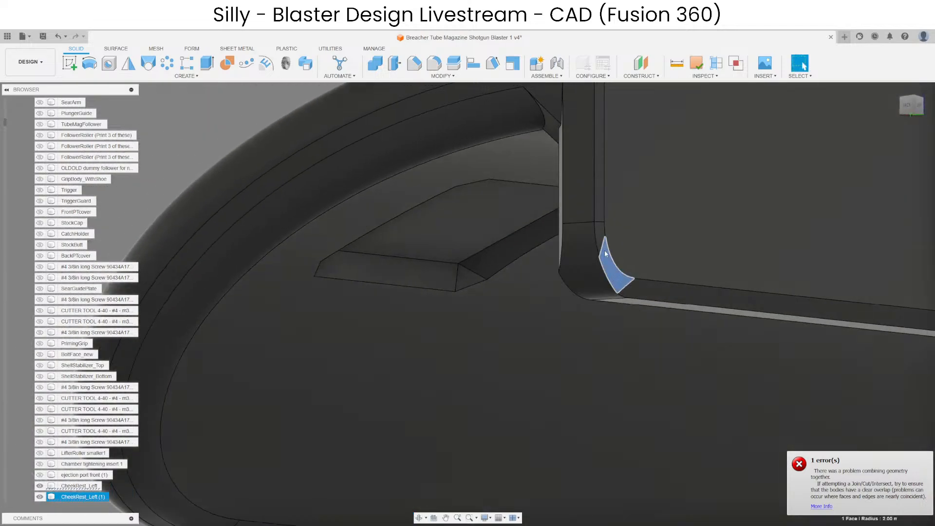
pyautogui.keyDown('shift'); pyautogui.moveTo(602, 234); pyautogui.dragTo(584, 324, button='middle'); pyautogui.keyUp('shift')
pyautogui.click(584, 324)
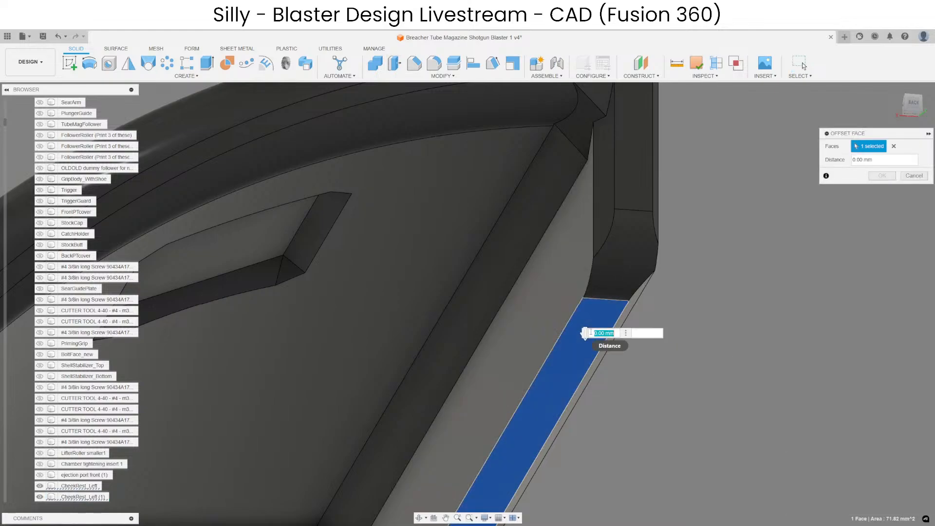
pyautogui.moveTo(585, 339); pyautogui.dragTo(588, 276)
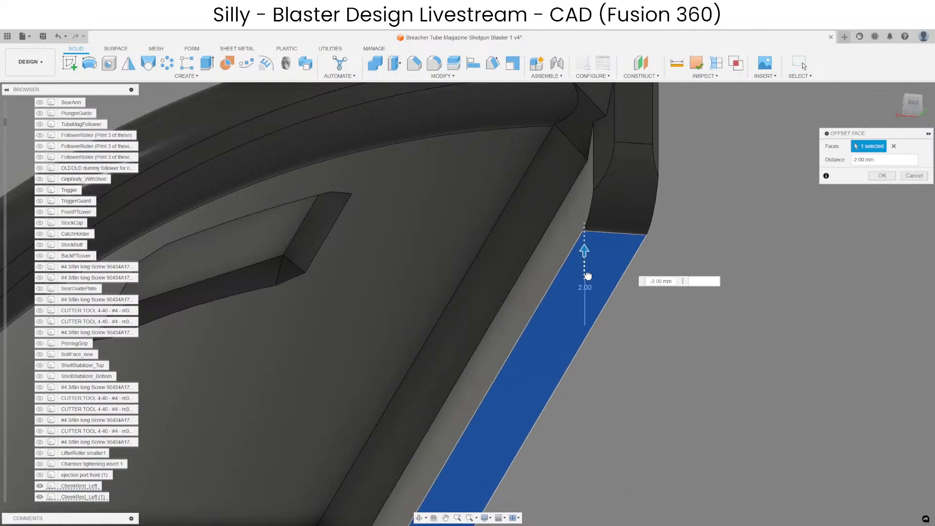
pyautogui.press('Return')
# Delete the rounded corner face at the rail's end and offset the rail edge face by -2.00 mm.
pyautogui.scroll(-3, 569, 282)
pyautogui.scroll(3, 590, 270)
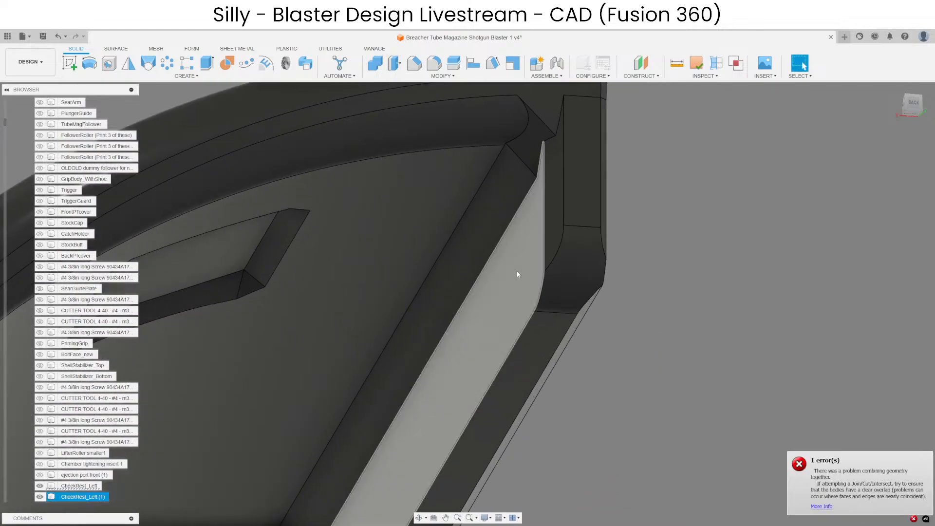
pyautogui.click(589, 270)
pyautogui.click(551, 340)
pyautogui.scroll(-3, 551, 340)
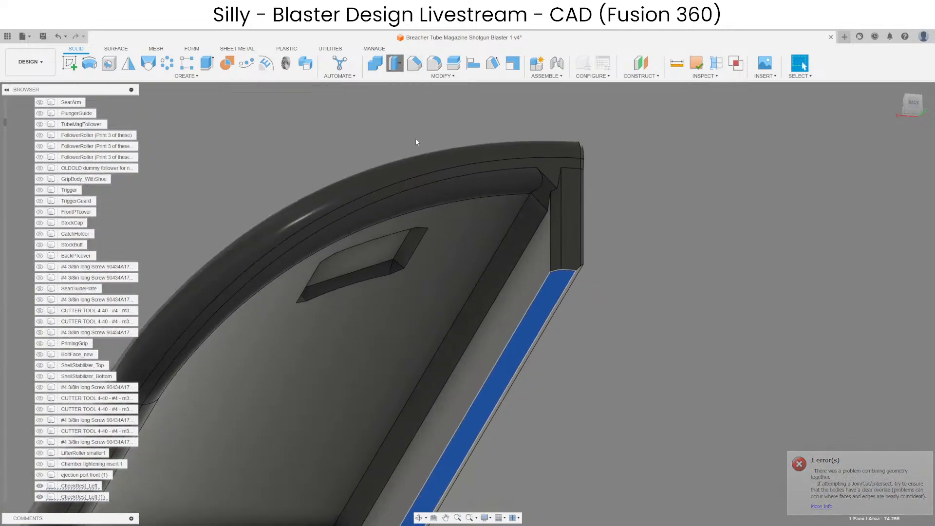
pyautogui.moveTo(554, 302); pyautogui.dragTo(554, 278)
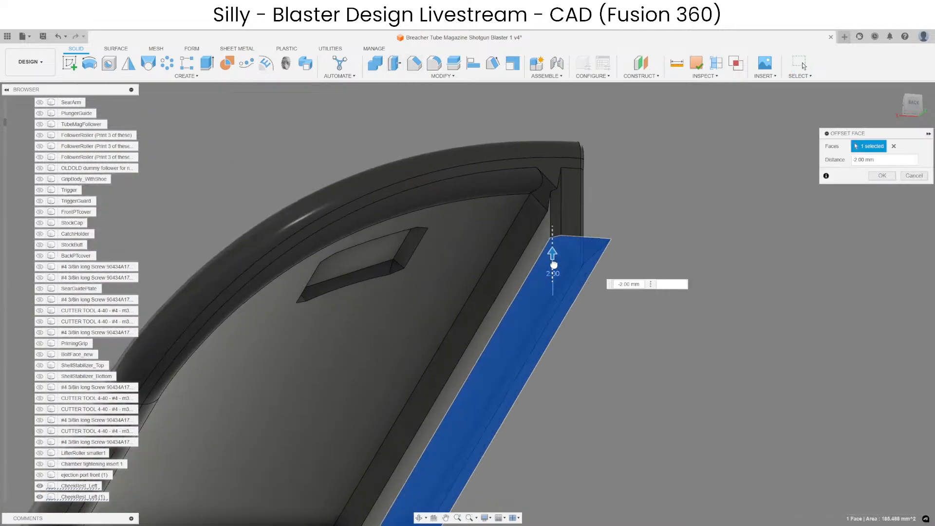
pyautogui.press('Return')
# Show the CatchHolder body and inspect how the shortened rail section sits against it.
pyautogui.keyDown('shift'); pyautogui.moveTo(630, 276); pyautogui.dragTo(531, 284, button='middle'); pyautogui.keyUp('shift')
pyautogui.scroll(-3, 363, 284)
pyautogui.scroll(3, 628, 337)
pyautogui.keyDown('shift'); pyautogui.moveTo(622, 337); pyautogui.dragTo(662, 337, button='middle'); pyautogui.keyUp('shift')
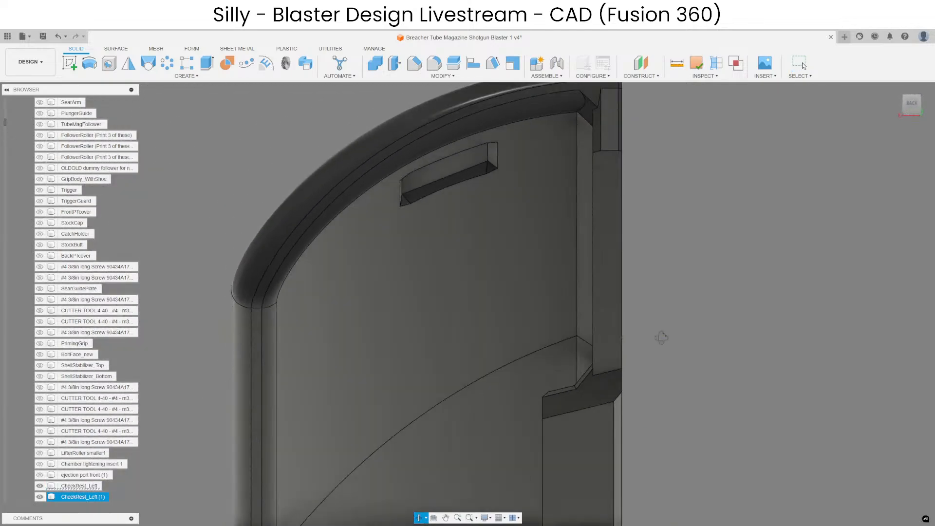
pyautogui.scroll(-5, 661, 338)
pyautogui.press('Escape')
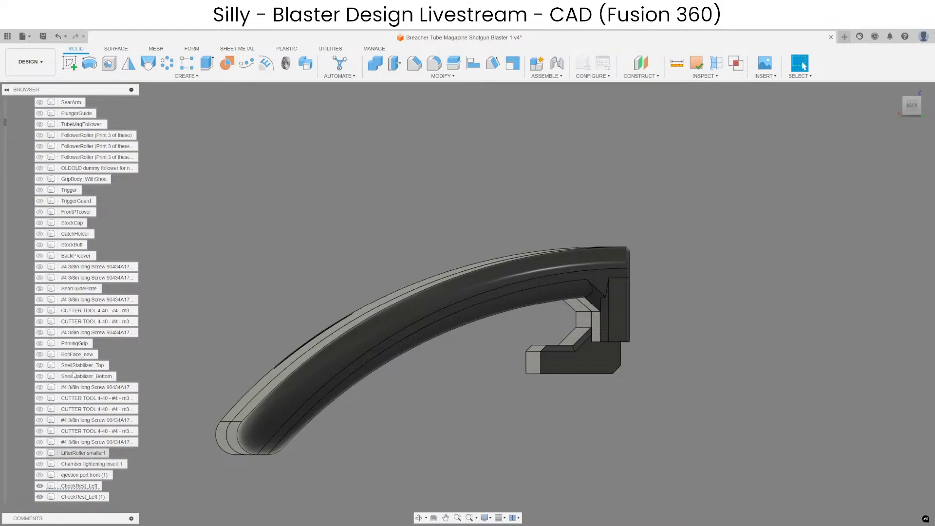
pyautogui.click(40, 233)
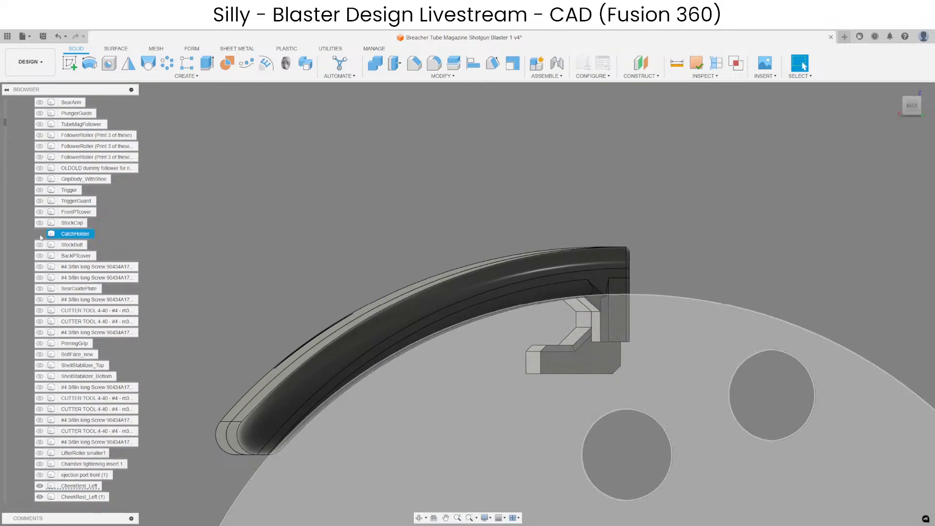
pyautogui.scroll(-1, 541, 312)
pyautogui.keyDown('shift'); pyautogui.moveTo(542, 312); pyautogui.dragTo(444, 299, button='middle'); pyautogui.keyUp('shift')
pyautogui.scroll(3, 718, 295)
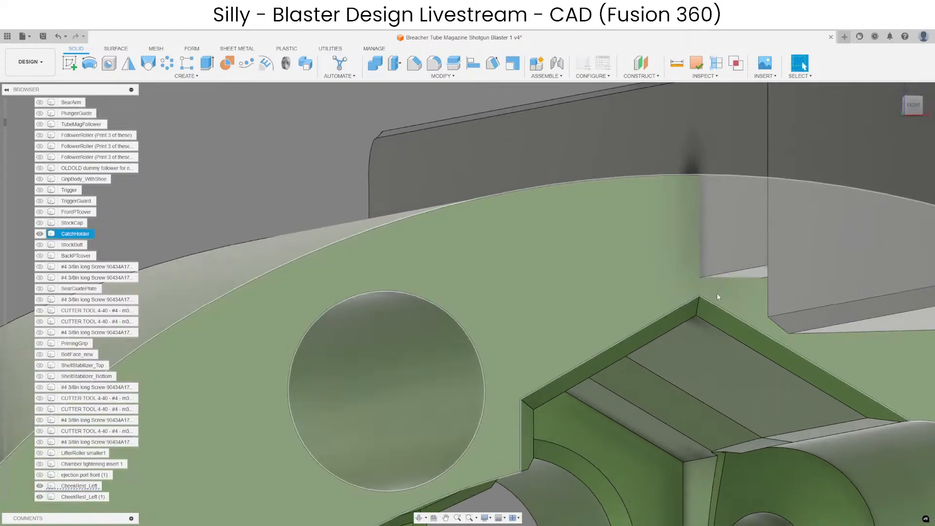
# Offset the shortened section's rail edge face by another -0.50 mm.
pyautogui.click(754, 279)
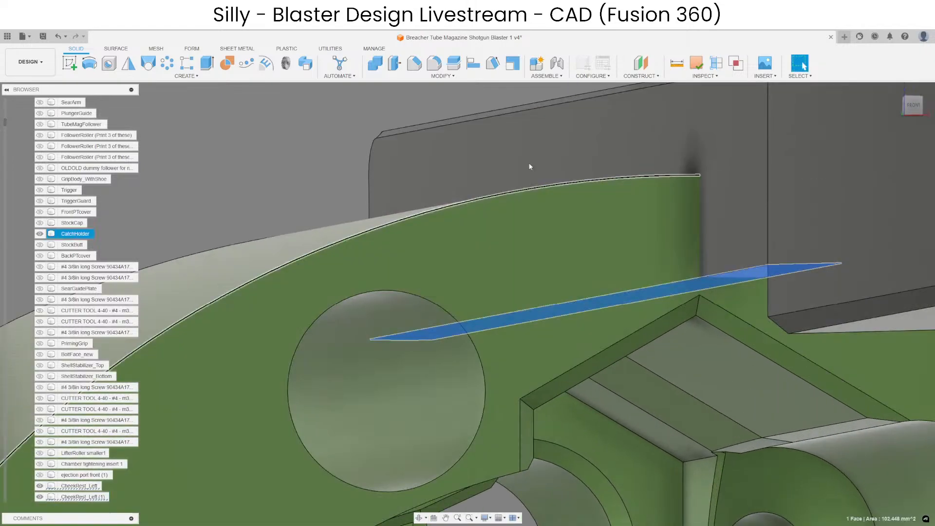
pyautogui.click(395, 65)
pyautogui.moveTo(753, 276); pyautogui.dragTo(747, 187)
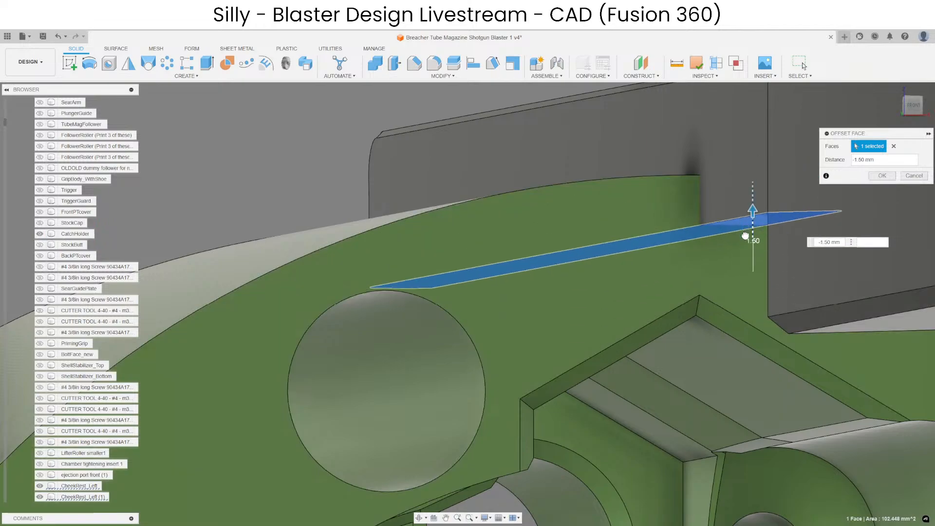
pyautogui.moveTo(745, 236); pyautogui.dragTo(743, 259)
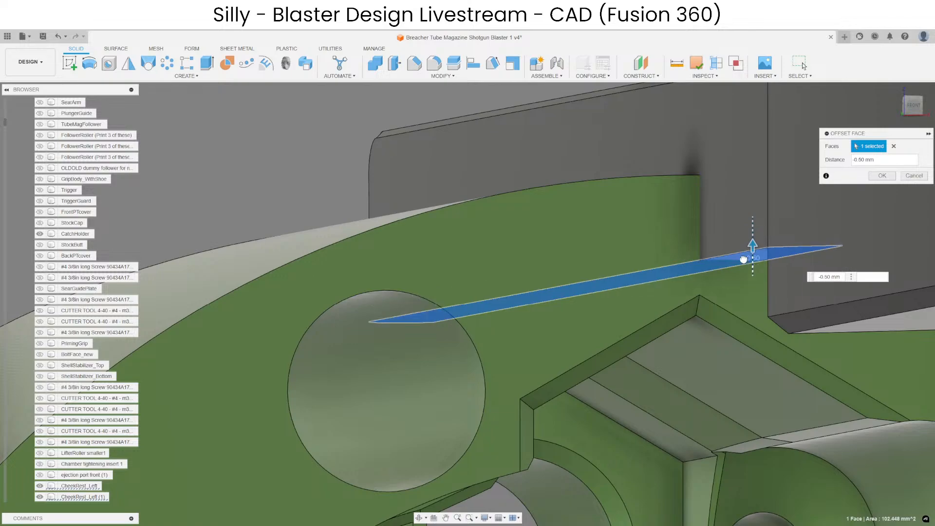
pyautogui.press('Return')
# Inspect the rail where it meets the CatchHolder body, and hide that body.
pyautogui.keyDown('shift'); pyautogui.moveTo(651, 305); pyautogui.dragTo(624, 271, button='middle'); pyautogui.keyUp('shift')
pyautogui.click(624, 220)
pyautogui.press('Escape')
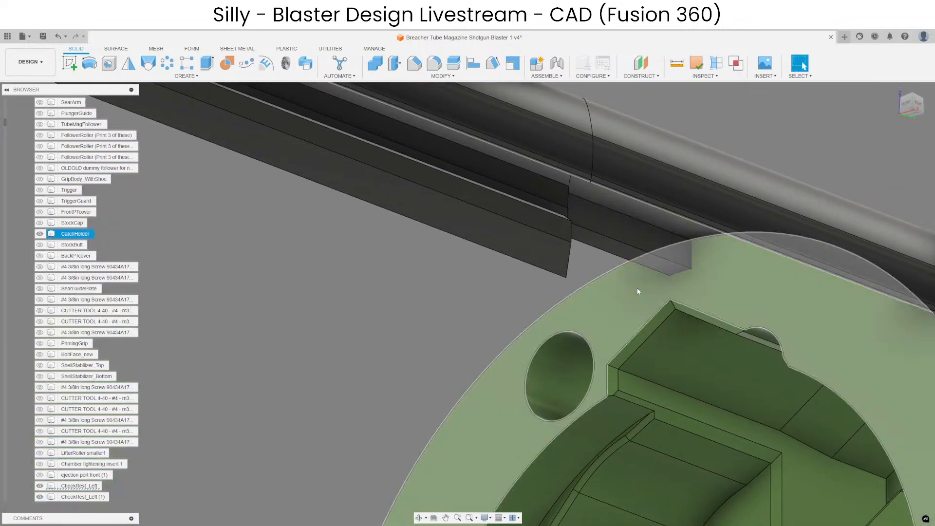
pyautogui.scroll(-4, 616, 312)
pyautogui.click(639, 368)
pyautogui.press('v')
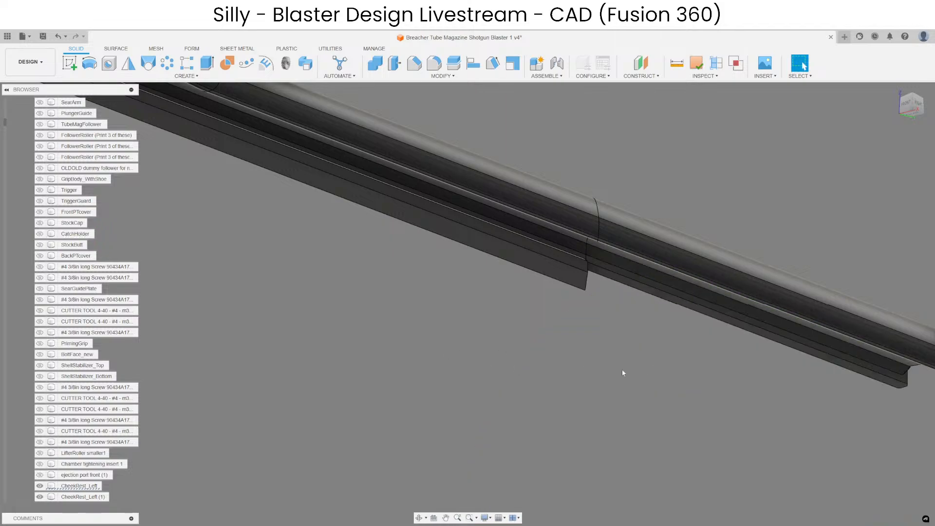
# Delete the chamfer faces along the inner edge and at the end of the shortened rail section.
pyautogui.keyDown('shift'); pyautogui.moveTo(621, 369); pyautogui.dragTo(594, 361, button='middle'); pyautogui.keyUp('shift')
pyautogui.scroll(6, 816, 253)
pyautogui.click(745, 255)
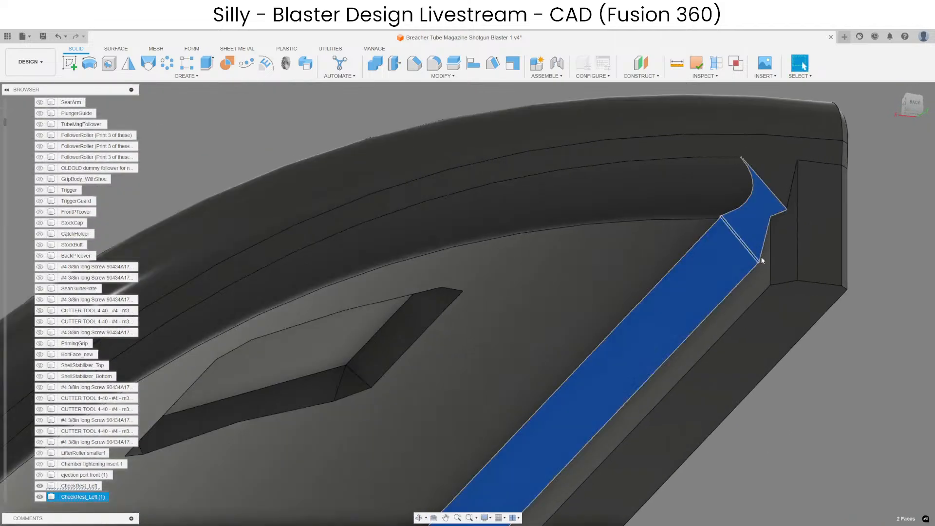
pyautogui.click(762, 280)
pyautogui.click(732, 317)
pyautogui.scroll(-3, 711, 340)
pyautogui.press('Delete')
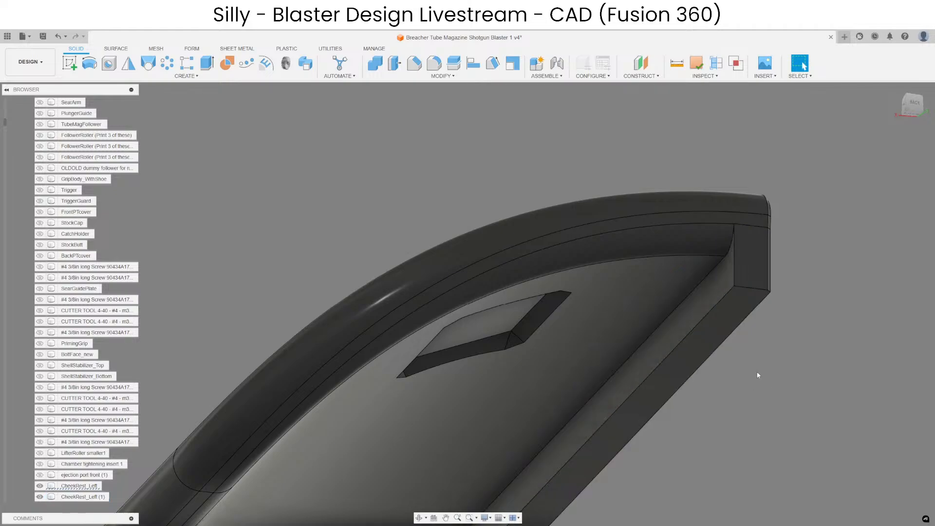
# Join the two cheek rest bodies back into a single body with Combine.
pyautogui.scroll(-2, 760, 373)
pyautogui.keyDown('shift'); pyautogui.moveTo(766, 345); pyautogui.dragTo(635, 223, button='middle'); pyautogui.keyUp('shift')
pyautogui.scroll(-3, 634, 223)
pyautogui.scroll(-4, 465, 153)
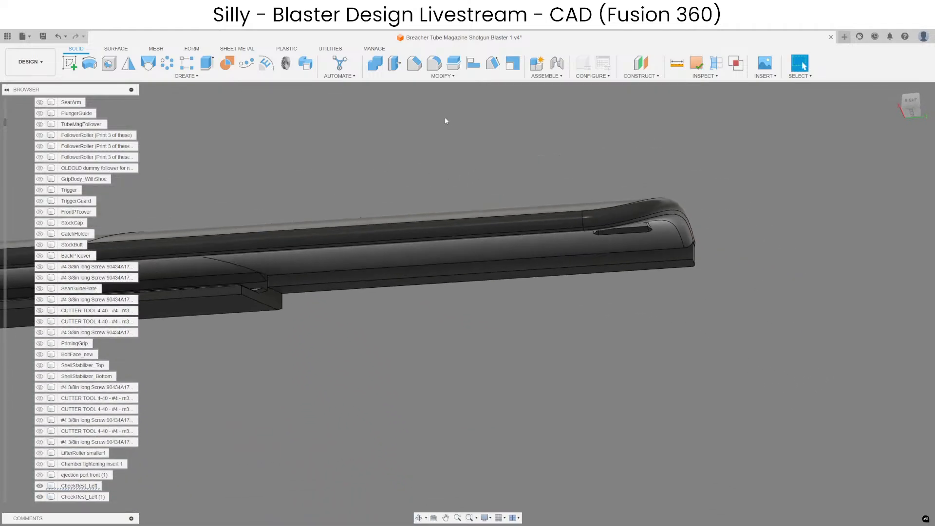
pyautogui.click(376, 64)
pyautogui.moveTo(314, 190); pyautogui.dragTo(478, 190, button='middle')
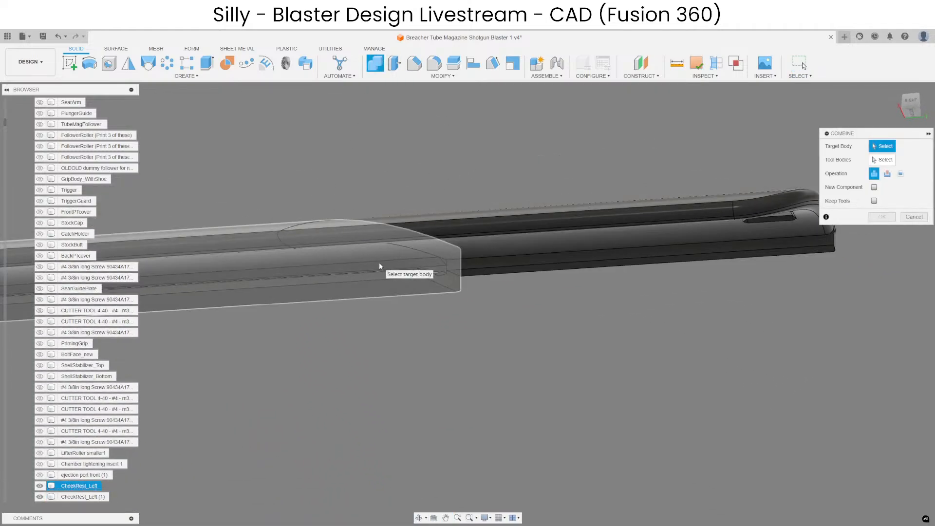
pyautogui.click(379, 262)
pyautogui.click(506, 264)
pyautogui.press('Return')
# Offset the small triangular chamfer face at the rail's step outward along the rail.
pyautogui.scroll(5, 463, 261)
pyautogui.scroll(-4, 417, 262)
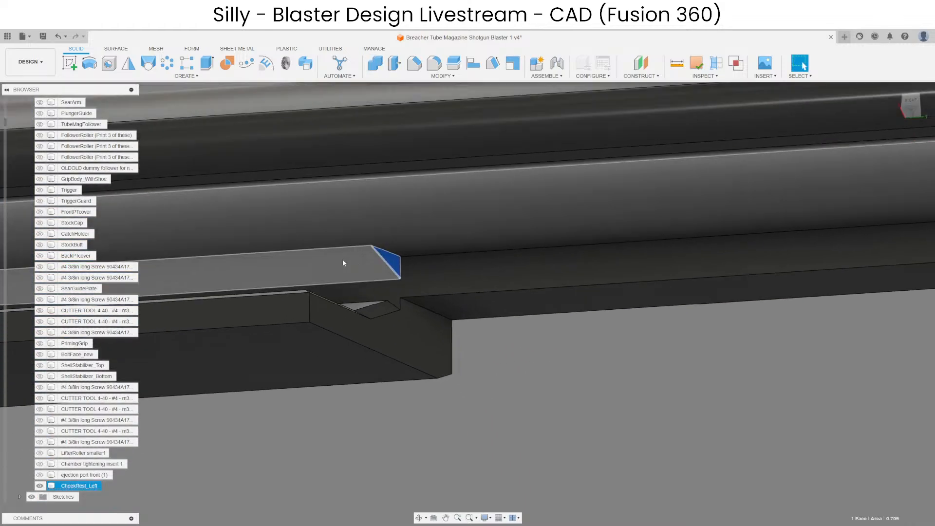
pyautogui.scroll(4, 397, 305)
pyautogui.keyDown('shift'); pyautogui.moveTo(385, 318); pyautogui.dragTo(378, 348, button='middle'); pyautogui.keyUp('shift')
pyautogui.click(374, 244)
pyautogui.click(396, 64)
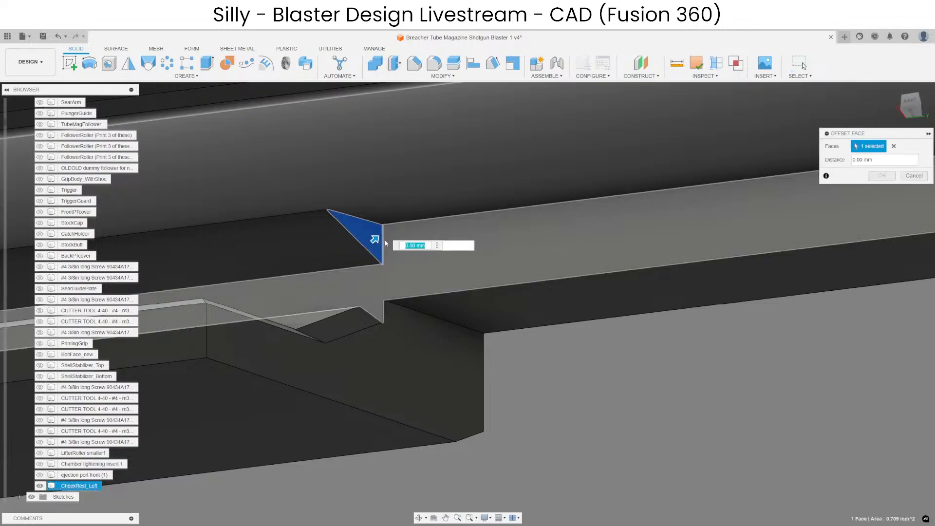
pyautogui.press('Return')
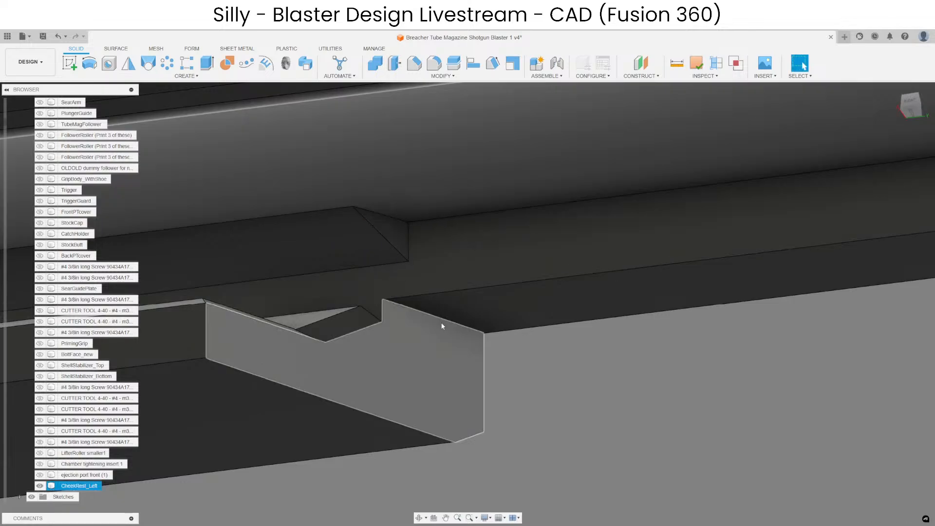
# Try to chamfer the inner corner edge at the rail's step by 0.10 mm.
pyautogui.click(414, 63)
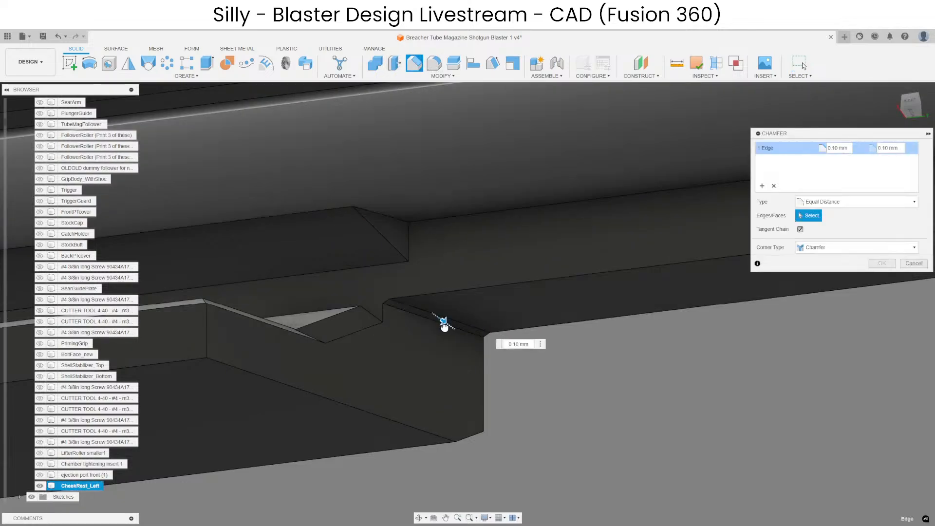
pyautogui.press('Return')
pyautogui.moveTo(499, 351)
pyautogui.keyDown('shift'); pyautogui.mouseDown(button='middle')
pyautogui.moveTo(487, 345)
pyautogui.moveTo(501, 338)
pyautogui.moveTo(454, 336)
pyautogui.moveTo(445, 324)
pyautogui.mouseUp(button='middle'); pyautogui.keyUp('shift')
# Sketch a rectangle on the shortened rail's edge face, starting at its corner with the step and covering the step's pointed tip.
pyautogui.click(445, 323)
pyautogui.scroll(-2, 421, 296)
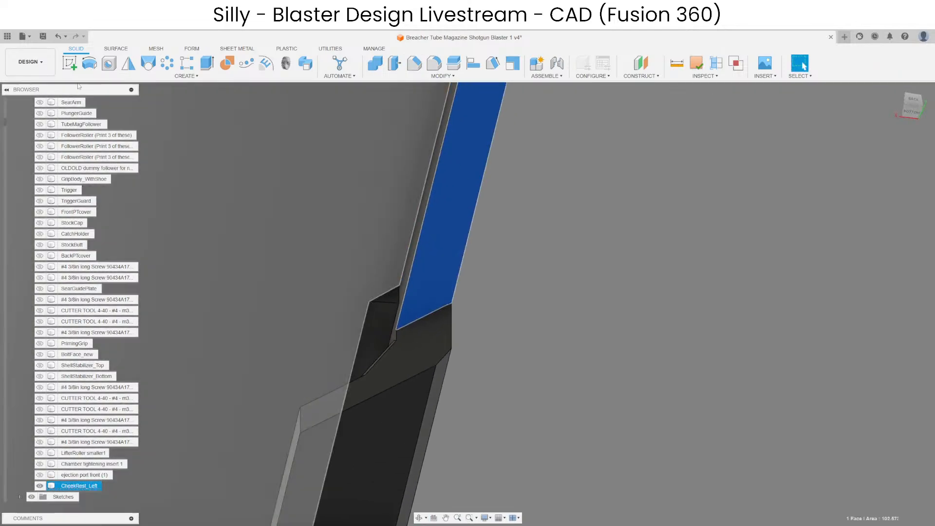
pyautogui.click(70, 64)
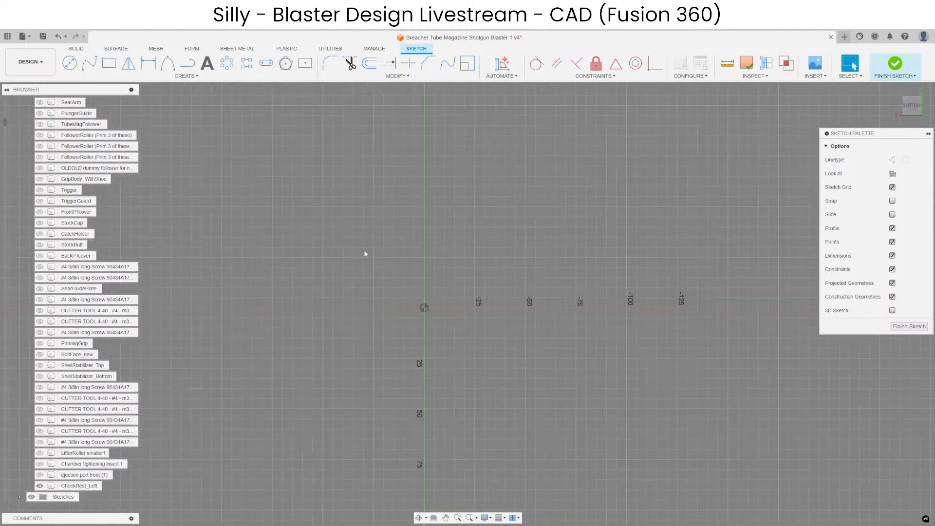
pyautogui.click(115, 60)
pyautogui.scroll(8, 503, 235)
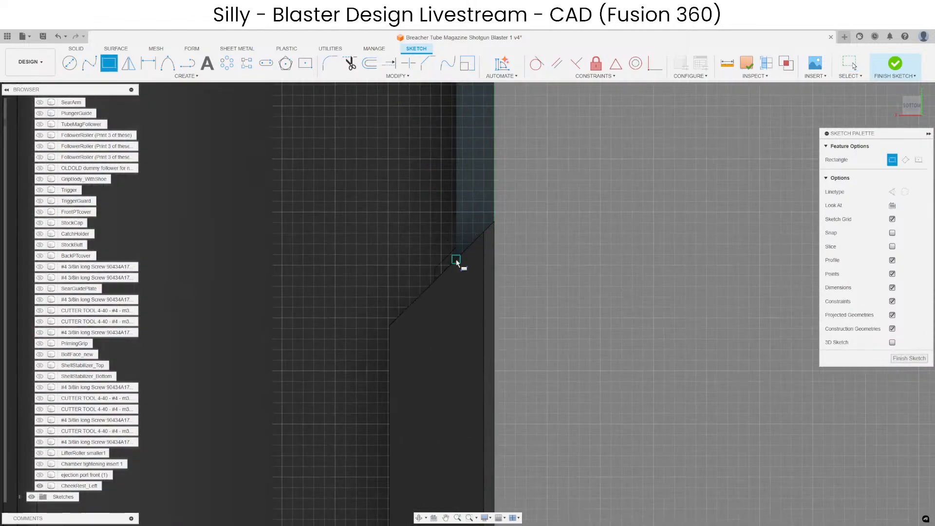
pyautogui.click(456, 259)
pyautogui.click(551, 166)
pyautogui.click(908, 358)
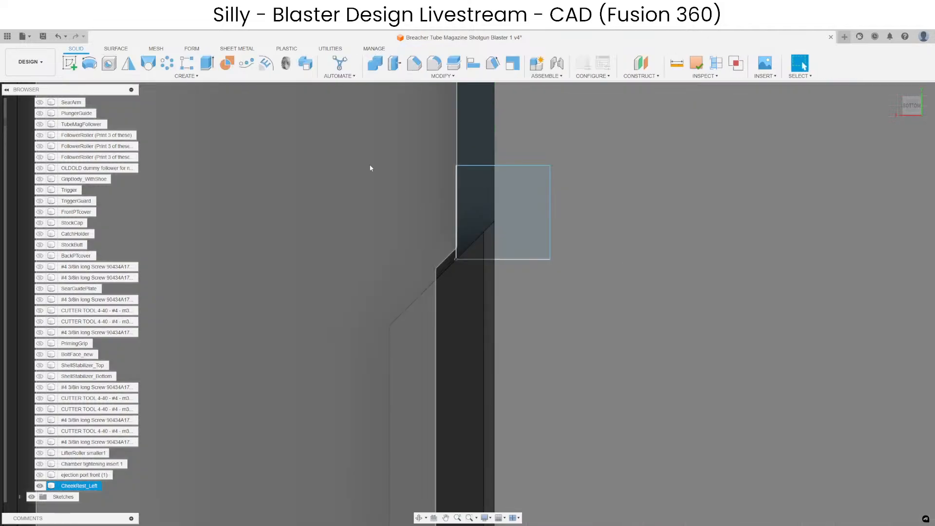
# Extrude both rectangle profiles through the rail step to cut off its pointed tip.
pyautogui.click(207, 63)
pyautogui.click(511, 213)
pyautogui.click(480, 232)
pyautogui.keyDown('shift'); pyautogui.moveTo(479, 231); pyautogui.dragTo(516, 277, button='middle'); pyautogui.keyUp('shift')
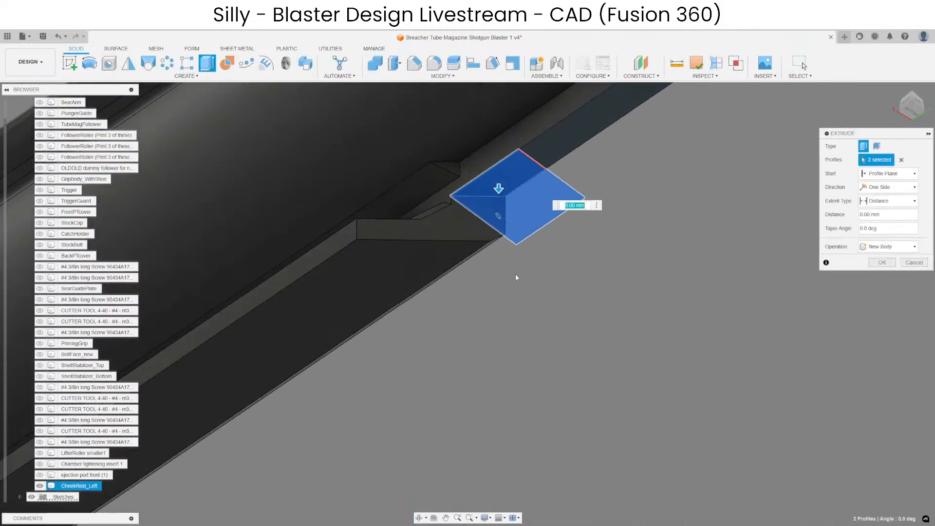
pyautogui.moveTo(498, 185); pyautogui.dragTo(521, 315)
pyautogui.scroll(2, 456, 198)
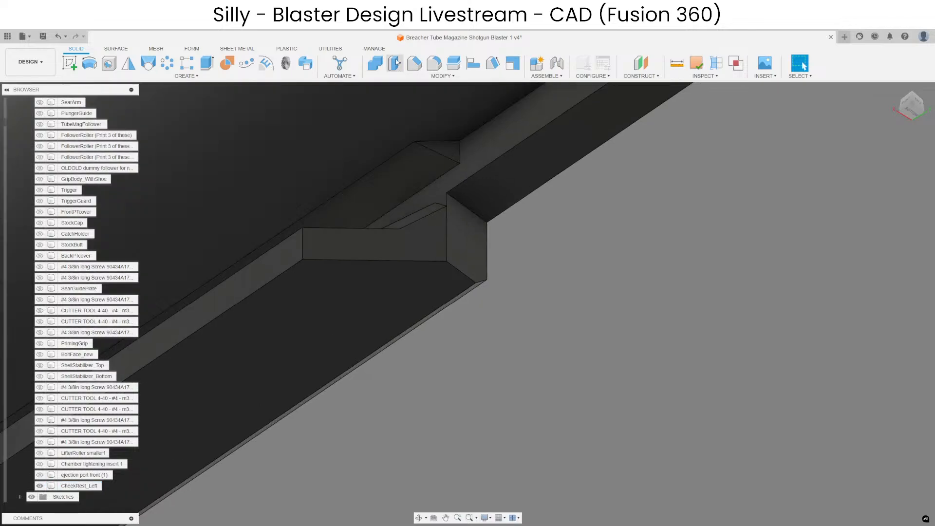
# Chamfer the inner corner edge between the squared-off step and the shortened rail section.
pyautogui.click(414, 64)
pyautogui.click(476, 213)
pyautogui.moveTo(475, 213); pyautogui.dragTo(492, 219)
pyautogui.press('Return')
pyautogui.moveTo(535, 273); pyautogui.dragTo(542, 347, button='middle')
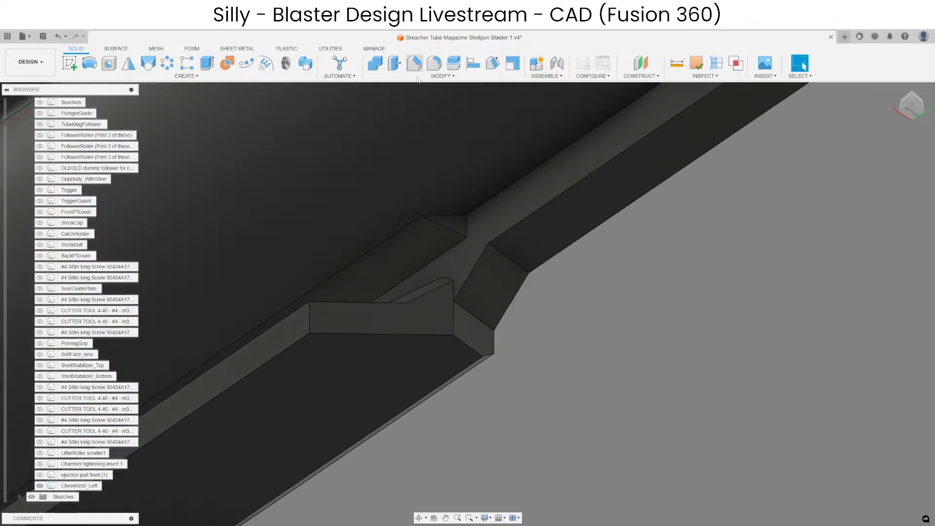
# Chamfer the inner bottom edge of the taller rail section together with its continuing edges around the squared-off step.
pyautogui.click(413, 65)
pyautogui.scroll(-7, 673, 276)
pyautogui.scroll(-3, 629, 254)
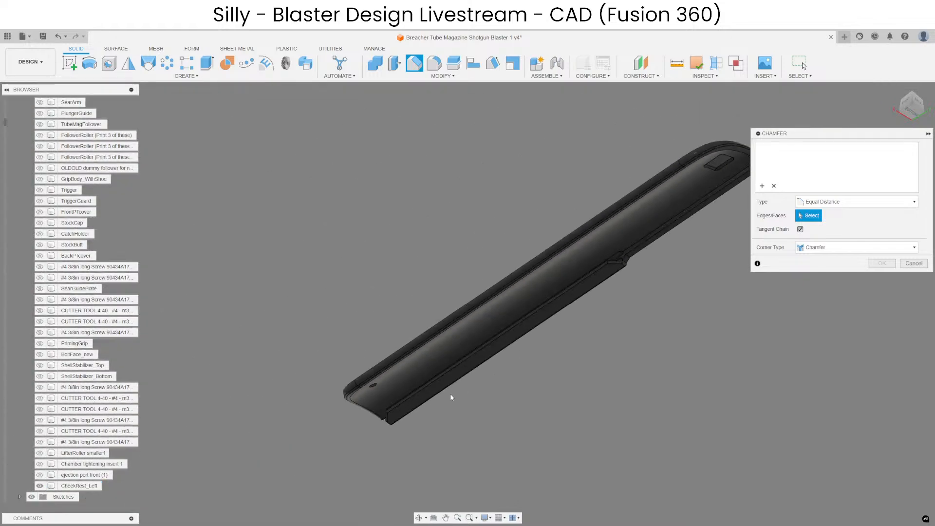
pyautogui.scroll(5, 451, 394)
pyautogui.click(279, 457)
pyautogui.scroll(8, 652, 234)
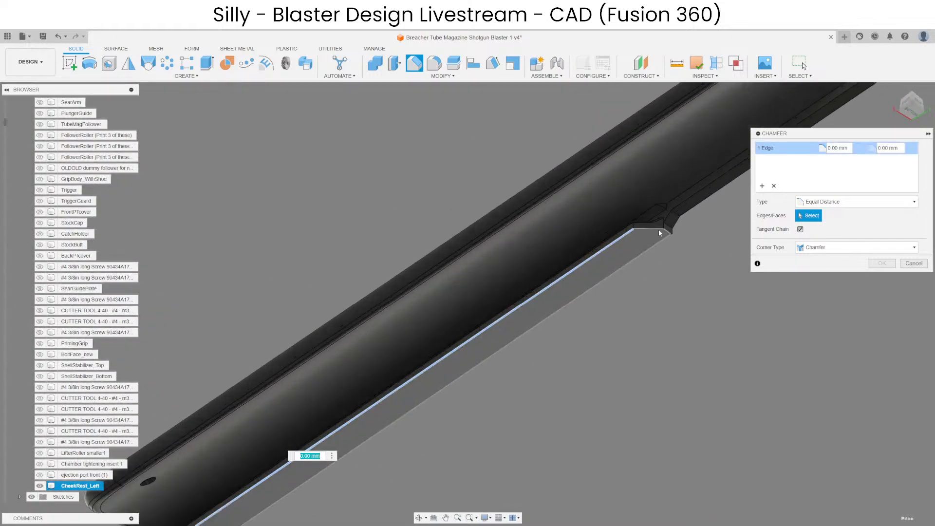
pyautogui.click(692, 226)
pyautogui.click(703, 231)
pyautogui.keyDown('shift'); pyautogui.moveTo(702, 236); pyautogui.dragTo(605, 286, button='middle'); pyautogui.keyUp('shift')
pyautogui.scroll(3, 718, 220)
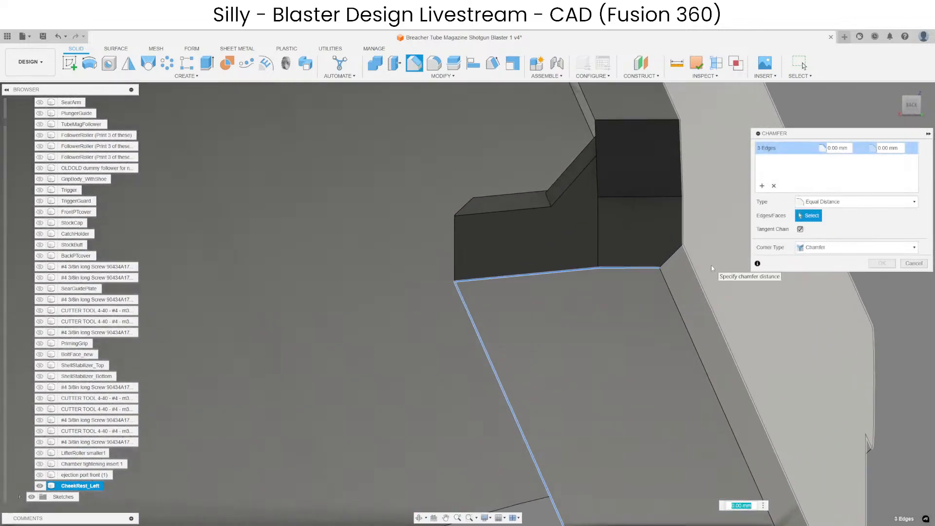
pyautogui.write('2')
pyautogui.press('Return')
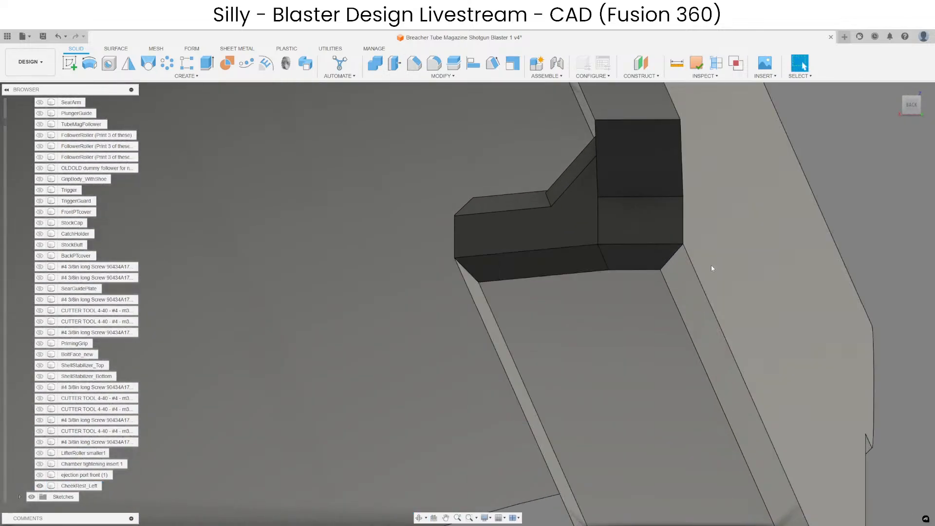
# Chamfer the outer side edges of the step together with the outer bottom edge of the shortened rail section.
pyautogui.click(409, 67)
pyautogui.scroll(-1, 516, 203)
pyautogui.moveTo(516, 203); pyautogui.dragTo(488, 255, button='middle')
pyautogui.click(635, 263)
pyautogui.click(634, 234)
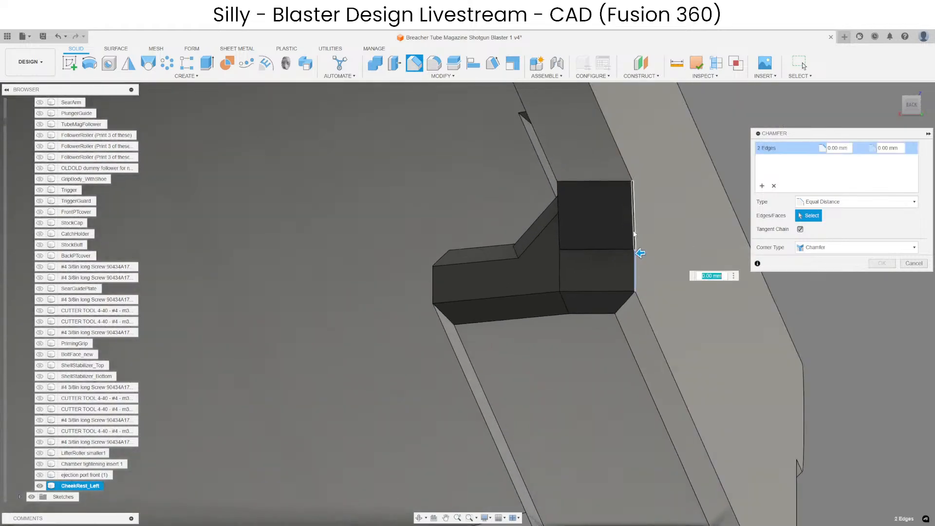
pyautogui.click(622, 161)
pyautogui.scroll(-4, 572, 367)
pyautogui.scroll(2, 573, 213)
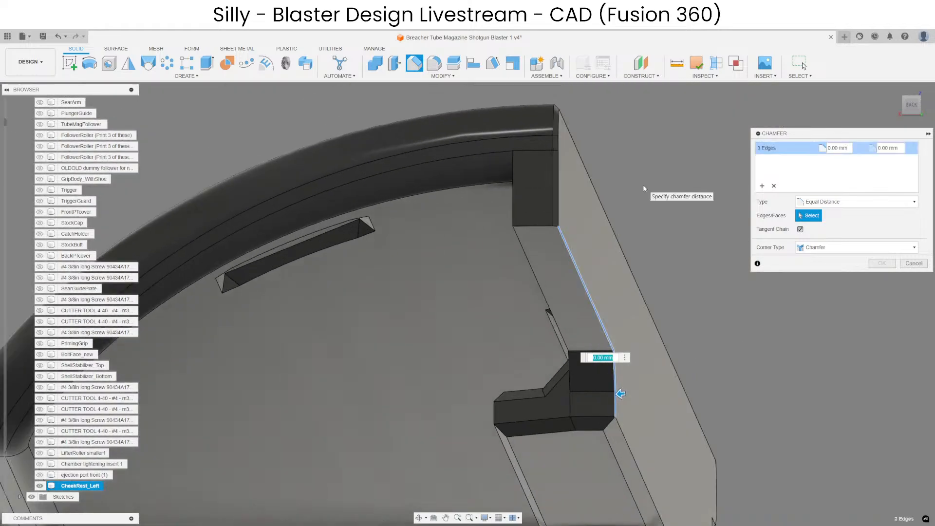
pyautogui.press('Return')
# Delete the curved and tapered chamfer faces on the outer corner of the shortened rail's end.
pyautogui.keyDown('shift'); pyautogui.moveTo(631, 460); pyautogui.dragTo(519, 367, button='middle'); pyautogui.keyUp('shift')
pyautogui.click(519, 368)
pyautogui.hotkey('ctrl', 'z')
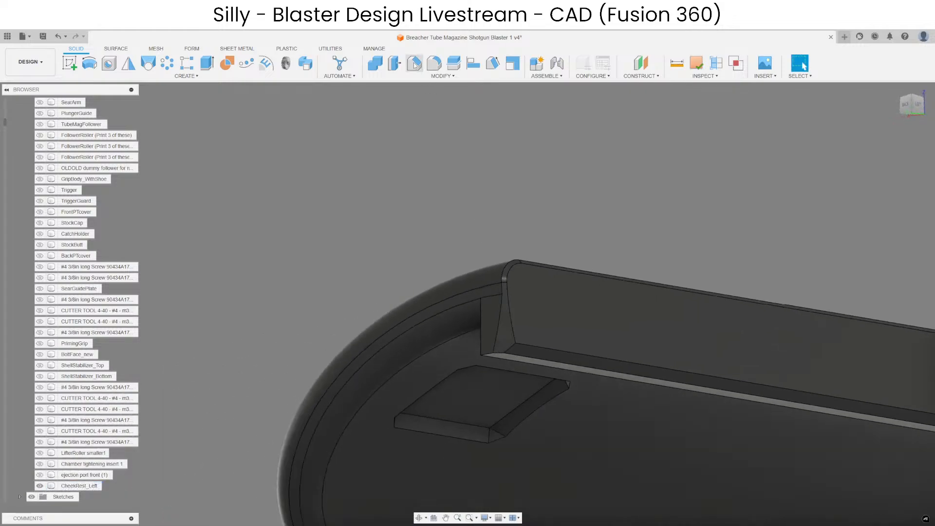
pyautogui.press('c')
pyautogui.scroll(3, 504, 319)
pyautogui.press('Escape')
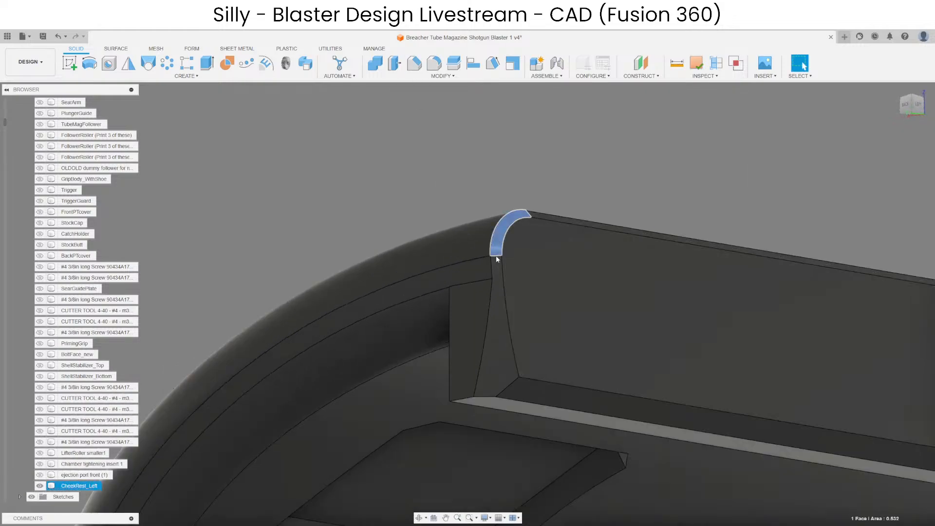
pyautogui.keyDown('shift'); pyautogui.click(498, 300); pyautogui.keyUp('shift')
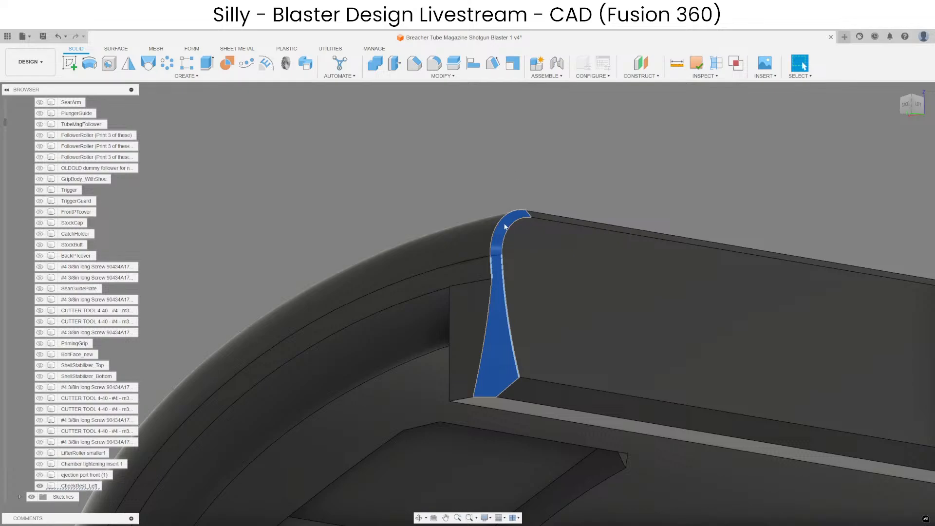
pyautogui.press('Delete')
pyautogui.scroll(4, 505, 228)
pyautogui.scroll(-6, 424, 181)
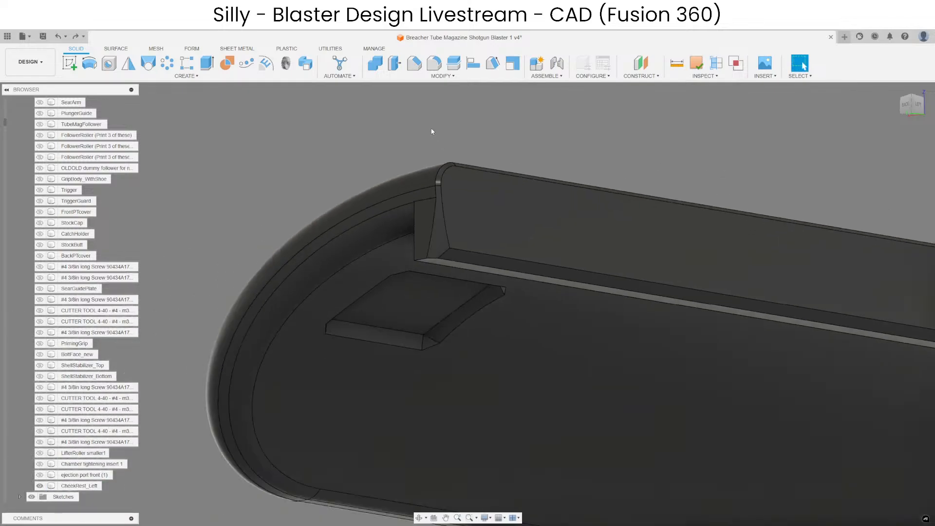
# Chamfer the outer vertical edge at the end of the shortened rail section, undoing the tapered version.
pyautogui.click(415, 63)
pyautogui.click(439, 190)
pyautogui.scroll(2, 438, 191)
pyautogui.write('1')
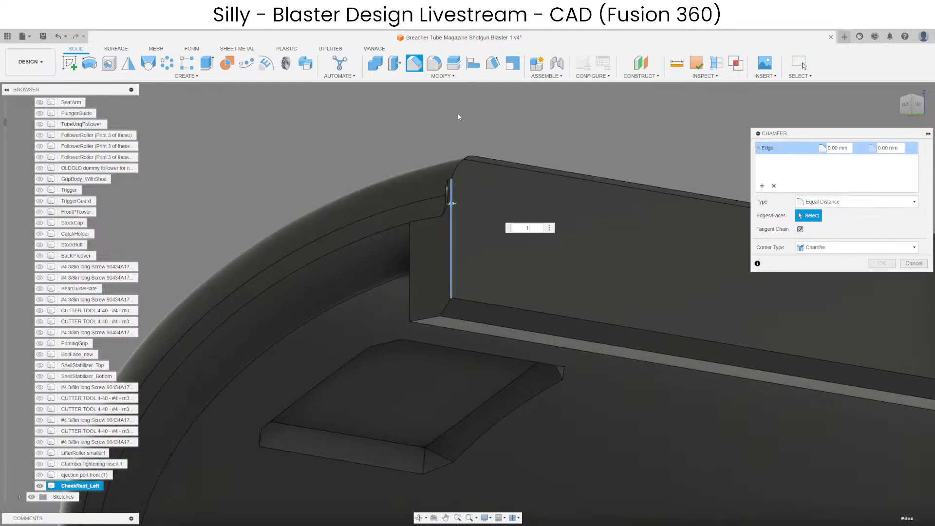
pyautogui.press('Return')
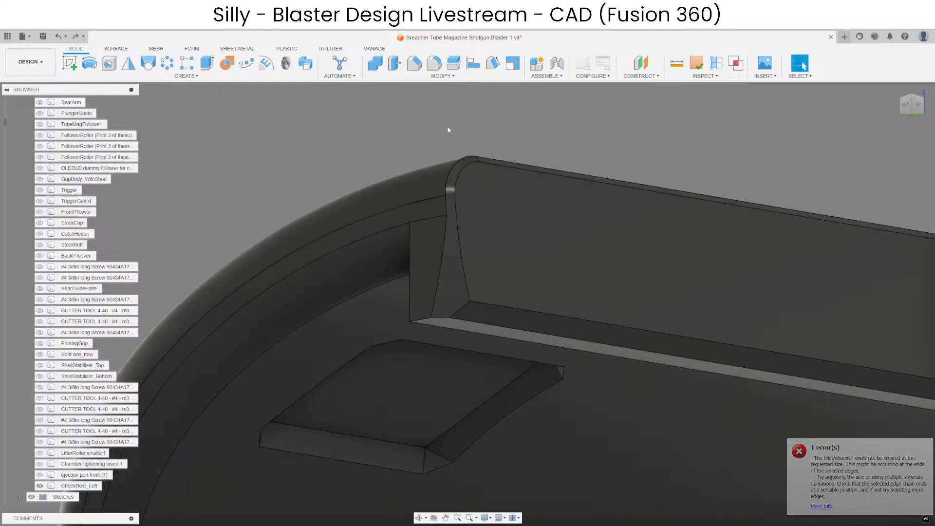
pyautogui.hotkey('ctrl', 'z')
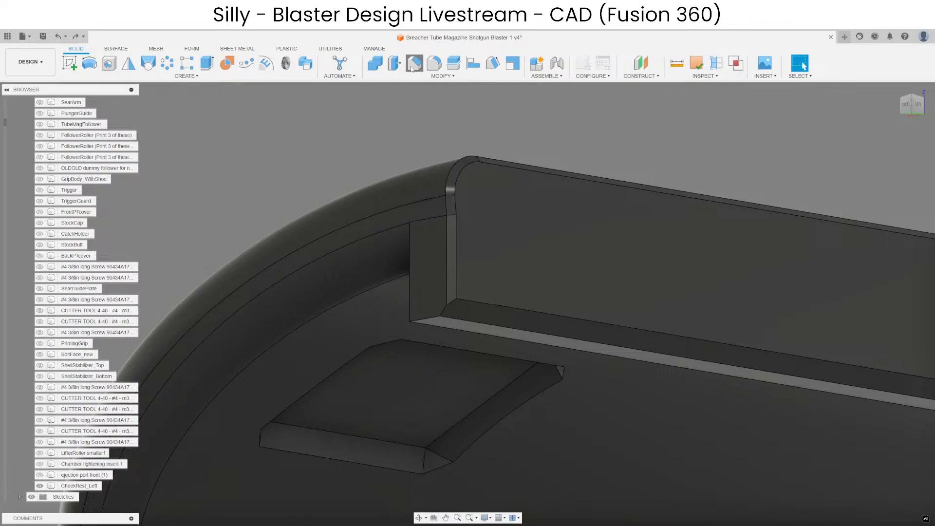
# Chamfer the bottom corner edge of the shortened rail's end and the outer edge of the resulting corner face.
pyautogui.click(414, 63)
pyautogui.click(420, 320)
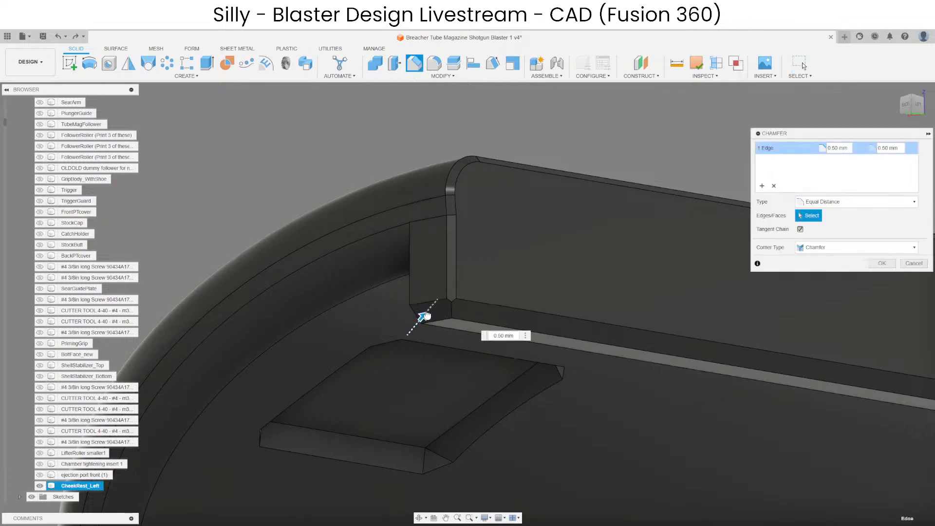
pyautogui.press('Return')
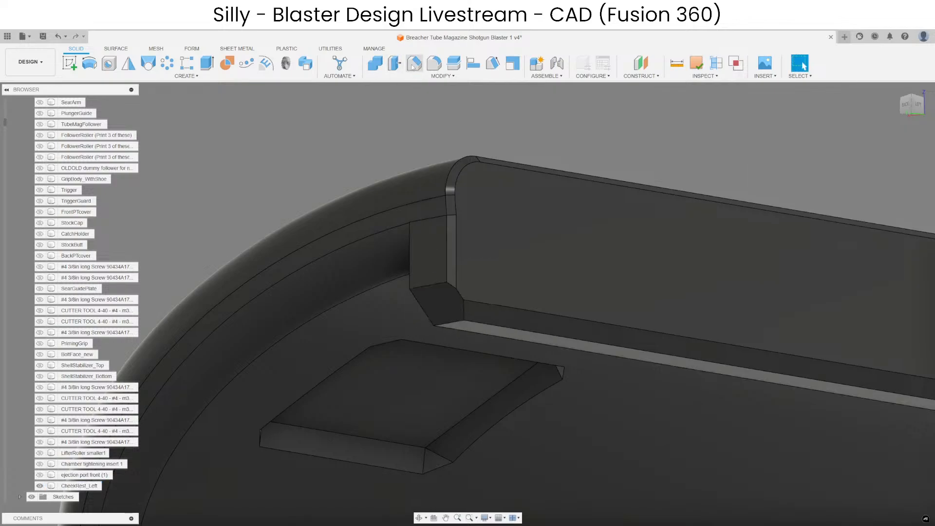
pyautogui.click(415, 64)
pyautogui.click(460, 294)
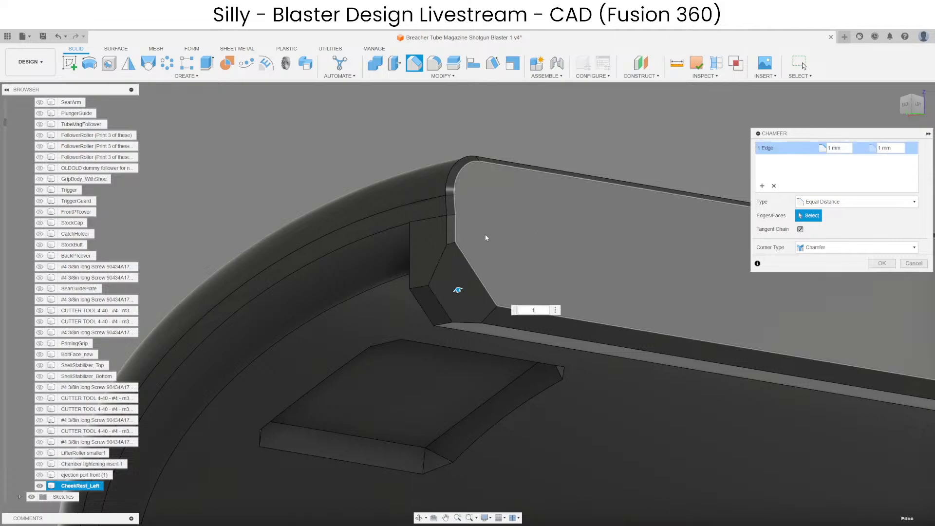
pyautogui.press('Return')
# Chamfer the inner bottom edge of the shortened rail, including its end corner and step segments, by 0.3 mm.
pyautogui.keyDown('shift'); pyautogui.moveTo(486, 258); pyautogui.dragTo(553, 285, button='middle'); pyautogui.keyUp('shift')
pyautogui.click(414, 63)
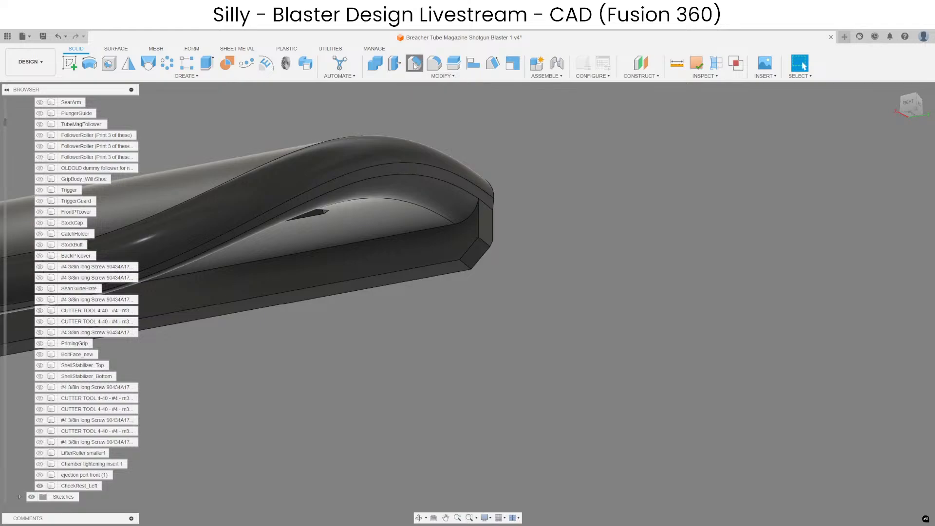
pyautogui.click(451, 268)
pyautogui.click(467, 252)
pyautogui.click(478, 226)
pyautogui.scroll(-3, 553, 246)
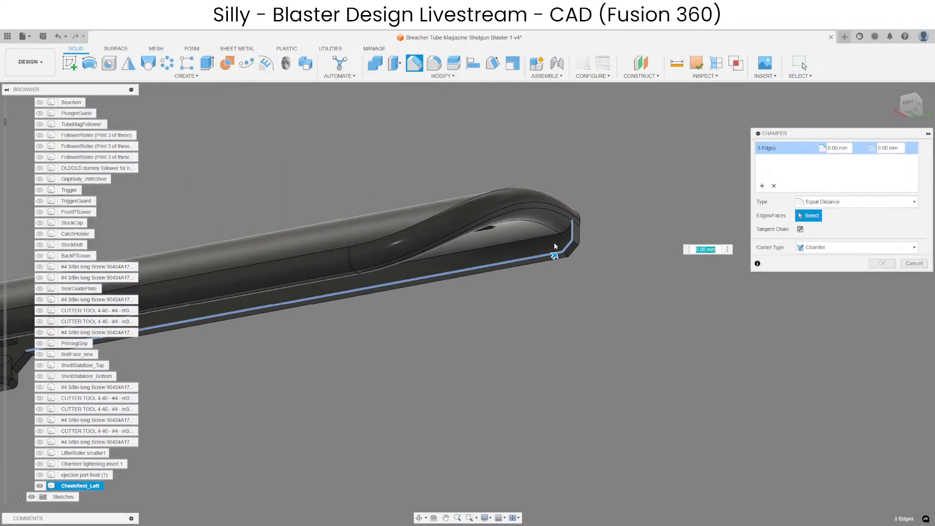
pyautogui.scroll(4, 358, 336)
pyautogui.keyDown('shift'); pyautogui.moveTo(365, 341); pyautogui.dragTo(385, 325, button='middle'); pyautogui.keyUp('shift')
pyautogui.scroll(-4, 530, 307)
pyautogui.scroll(3, 260, 382)
pyautogui.moveTo(276, 436); pyautogui.dragTo(257, 414, button='middle')
pyautogui.scroll(2, 257, 414)
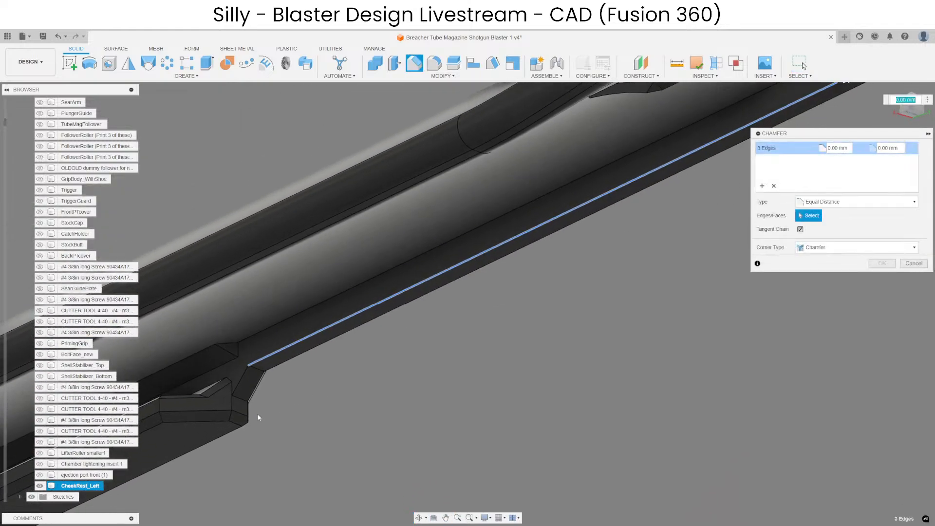
pyautogui.click(240, 378)
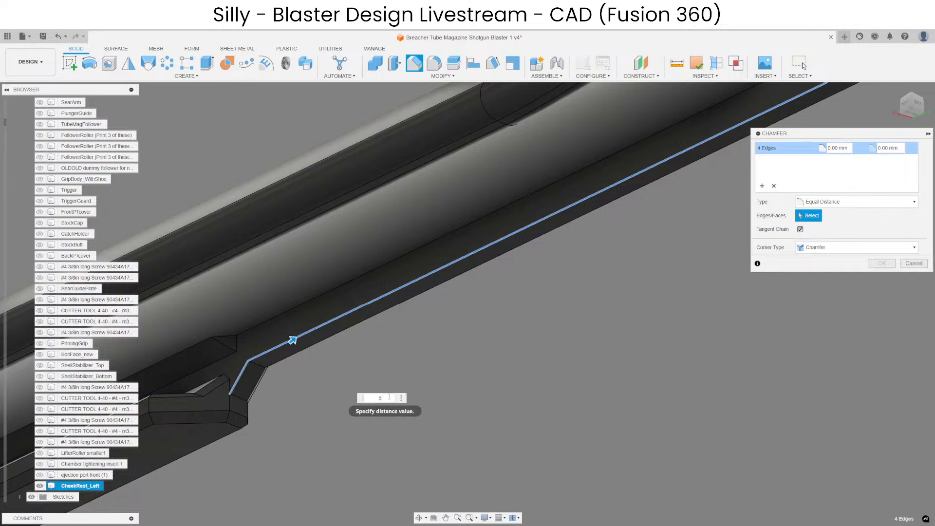
pyautogui.press('Return')
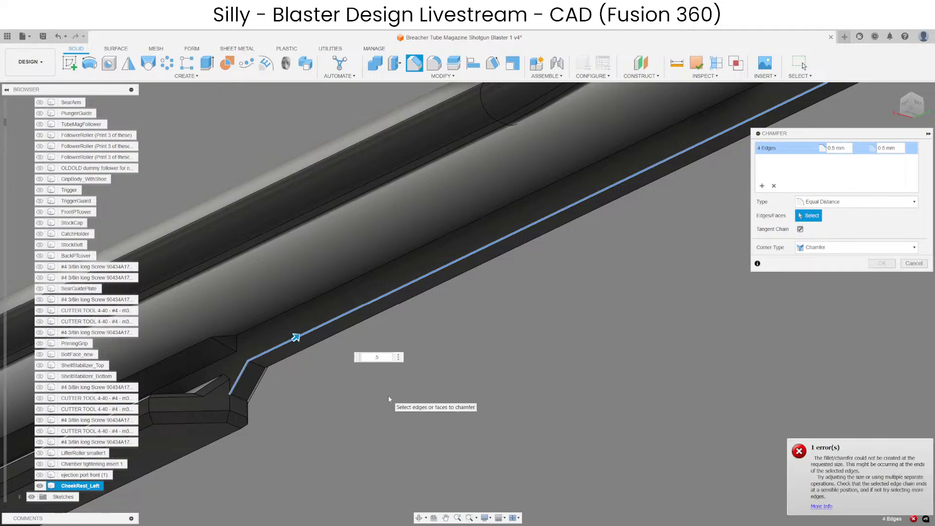
pyautogui.press('BackSpace')
pyautogui.write('.4')
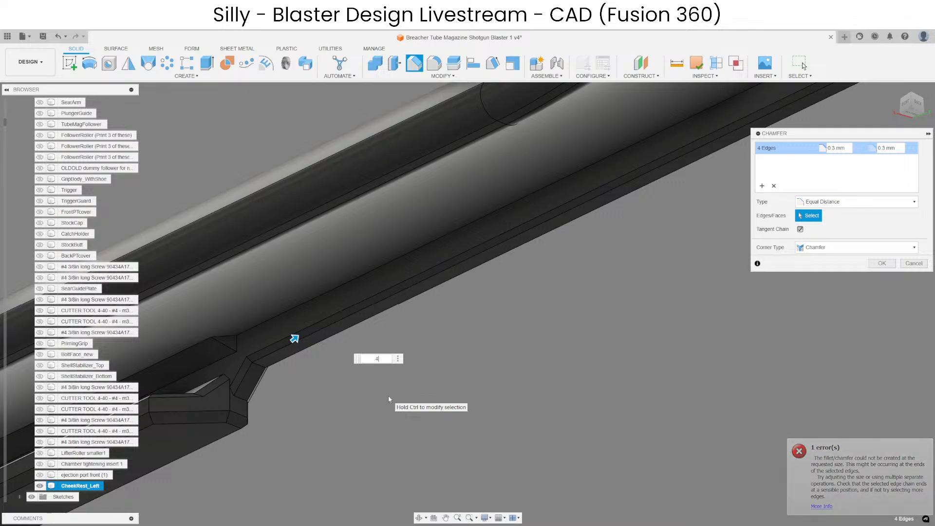
pyautogui.press('BackSpace')
pyautogui.write('3')
pyautogui.scroll(-6, 390, 396)
pyautogui.scroll(8, 612, 191)
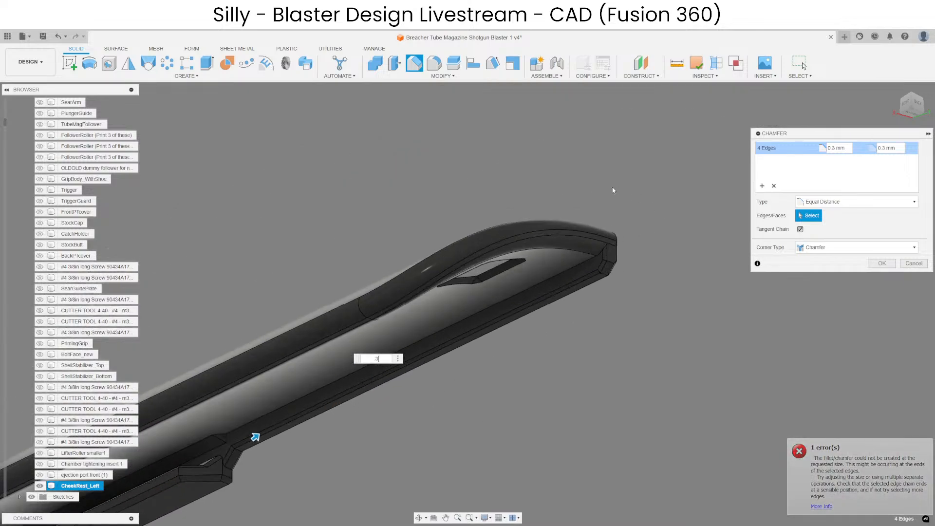
pyautogui.press('Escape')
# Measure the distance between the upper and lower outer edges of the shortened rail section.
pyautogui.scroll(-8, 672, 242)
pyautogui.scroll(6, 411, 355)
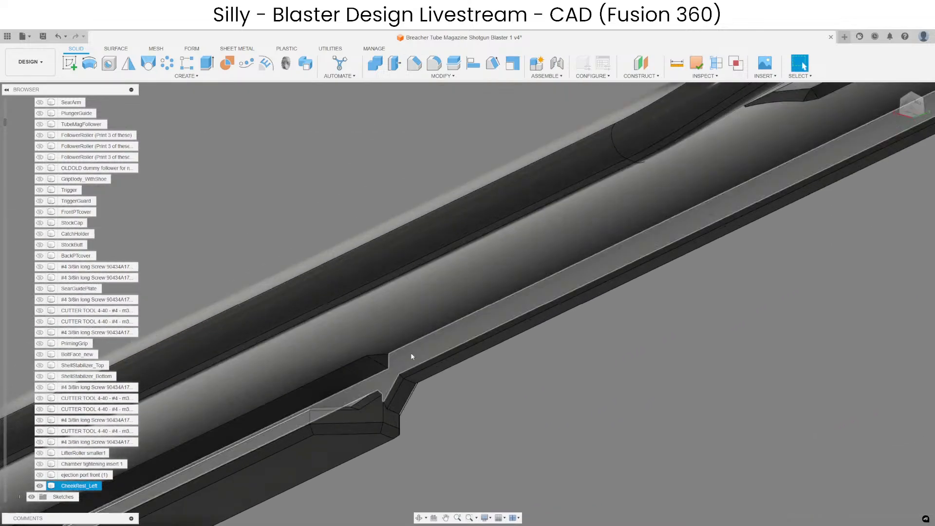
pyautogui.keyDown('shift'); pyautogui.moveTo(413, 363); pyautogui.dragTo(419, 414, button='middle'); pyautogui.keyUp('shift')
pyautogui.scroll(-5, 418, 414)
pyautogui.scroll(-3, 528, 347)
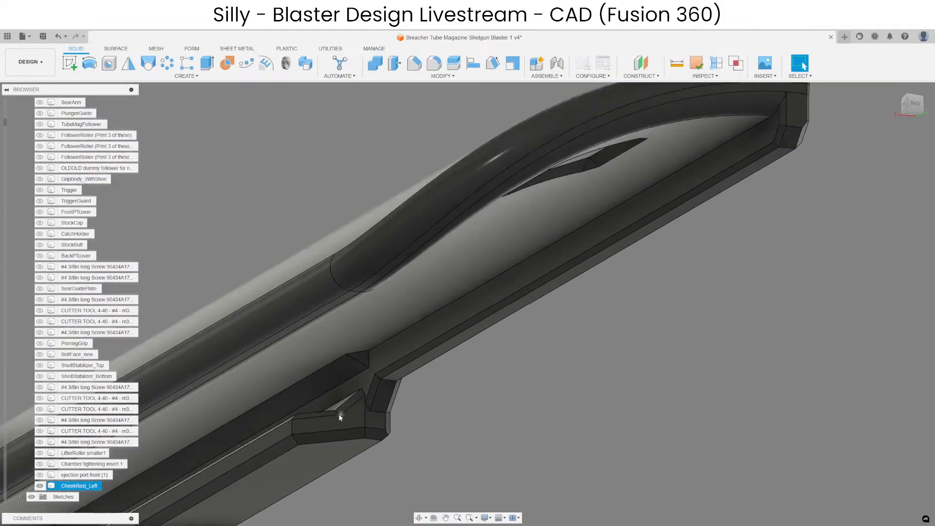
pyautogui.keyDown('shift'); pyautogui.moveTo(528, 348); pyautogui.dragTo(488, 317, button='middle'); pyautogui.keyUp('shift')
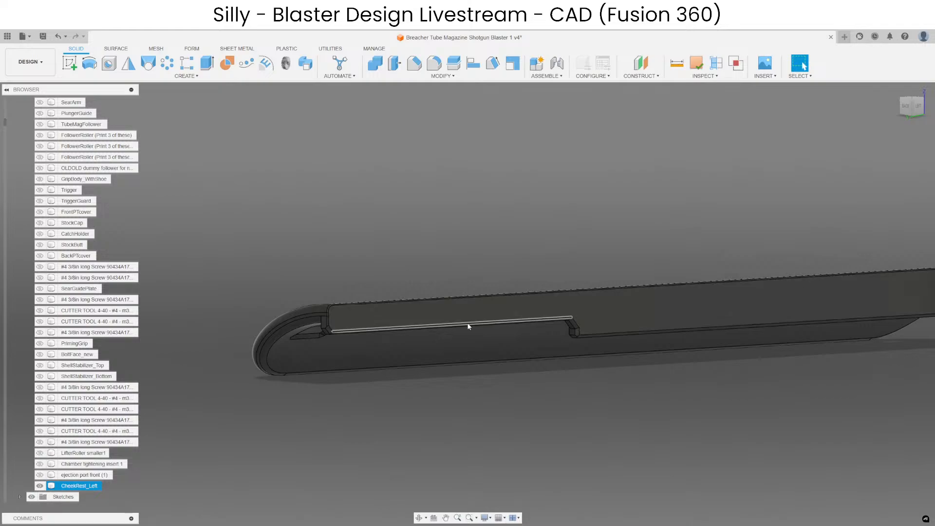
pyautogui.click(470, 325)
pyautogui.press('Escape')
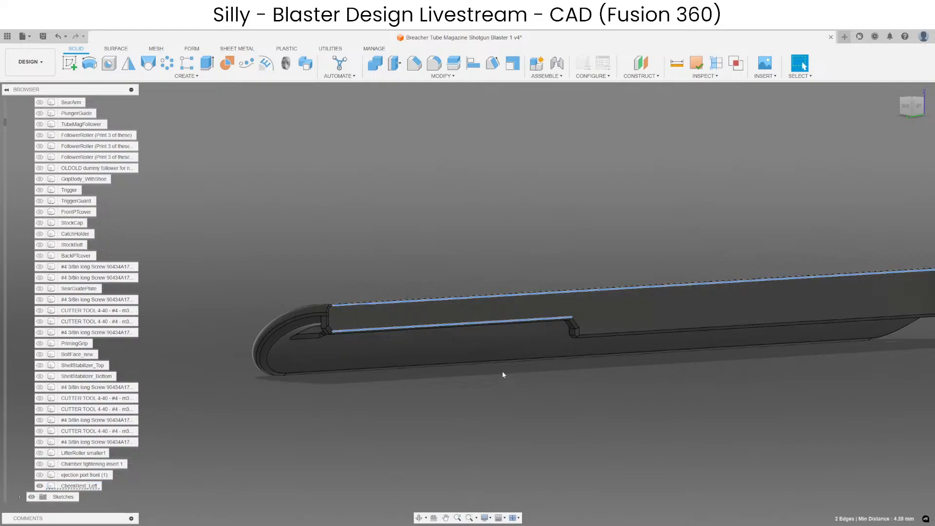
# Examine the cheek rest's rail from both ends, checking the chamfers around its step, end corners and mating face.
pyautogui.scroll(-5, 517, 387)
pyautogui.scroll(5, 532, 400)
pyautogui.scroll(-5, 587, 375)
pyautogui.scroll(5, 484, 372)
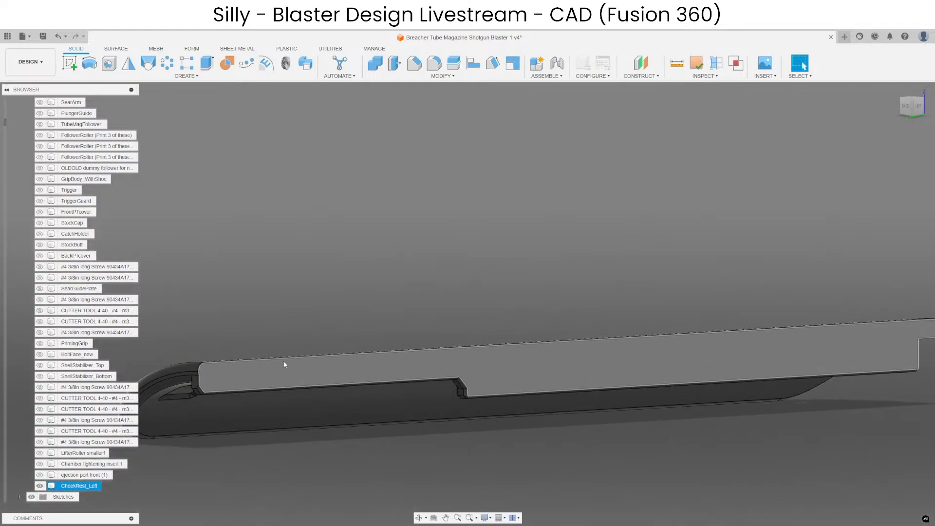
pyautogui.moveTo(836, 336); pyautogui.dragTo(346, 340, button='middle')
pyautogui.scroll(6, 433, 316)
pyautogui.keyDown('shift'); pyautogui.moveTo(430, 307); pyautogui.dragTo(392, 315, button='middle'); pyautogui.keyUp('shift')
pyautogui.scroll(-3, 603, 282)
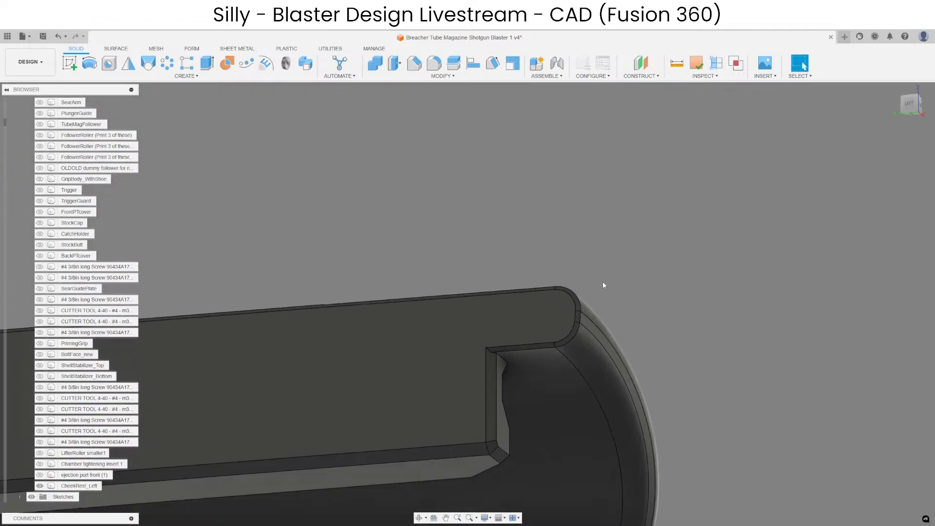
pyautogui.scroll(-10, 707, 241)
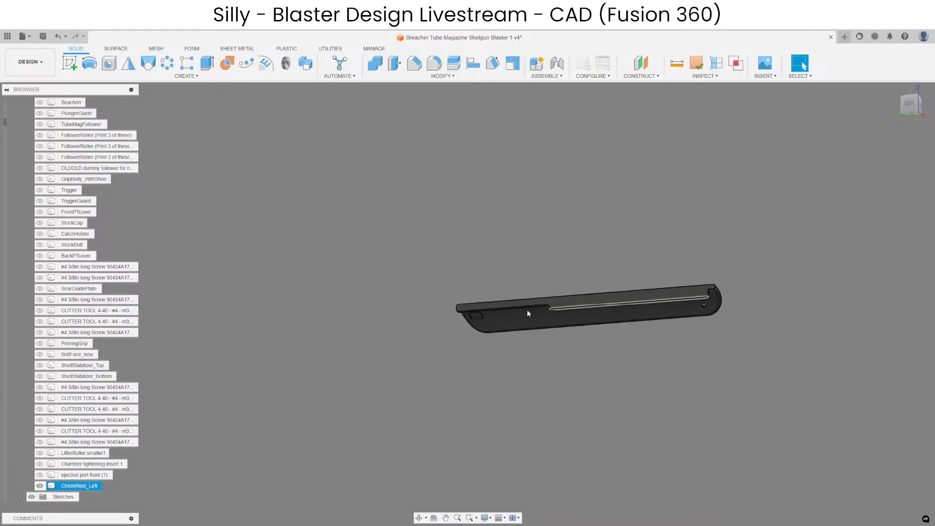
pyautogui.scroll(6, 479, 312)
pyautogui.scroll(2, 480, 311)
pyautogui.keyDown('shift'); pyautogui.moveTo(480, 311); pyautogui.dragTo(657, 305, button='middle'); pyautogui.keyUp('shift')
pyautogui.moveTo(658, 304); pyautogui.dragTo(417, 265, button='middle')
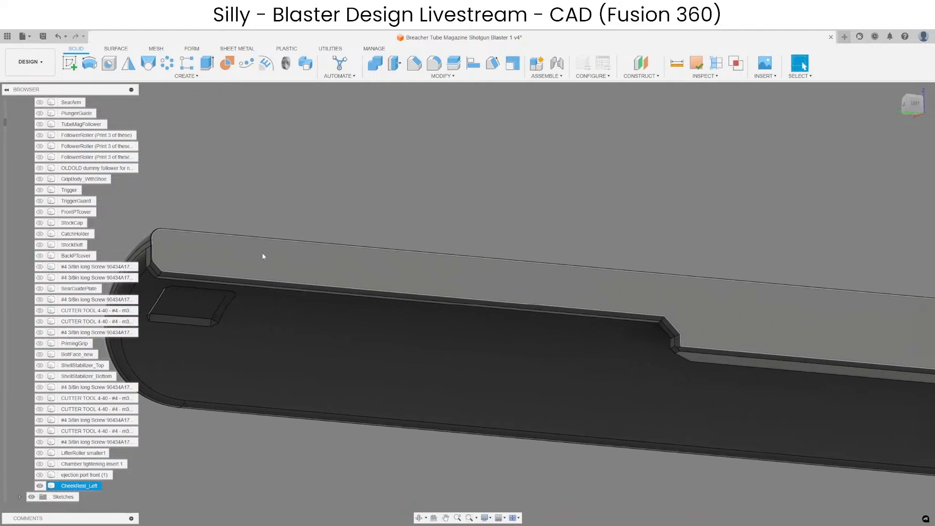
pyautogui.scroll(-2, 557, 290)
pyautogui.keyDown('shift'); pyautogui.moveTo(557, 291); pyautogui.dragTo(562, 283, button='middle'); pyautogui.keyUp('shift')
pyautogui.press('Escape')
pyautogui.scroll(5, 507, 292)
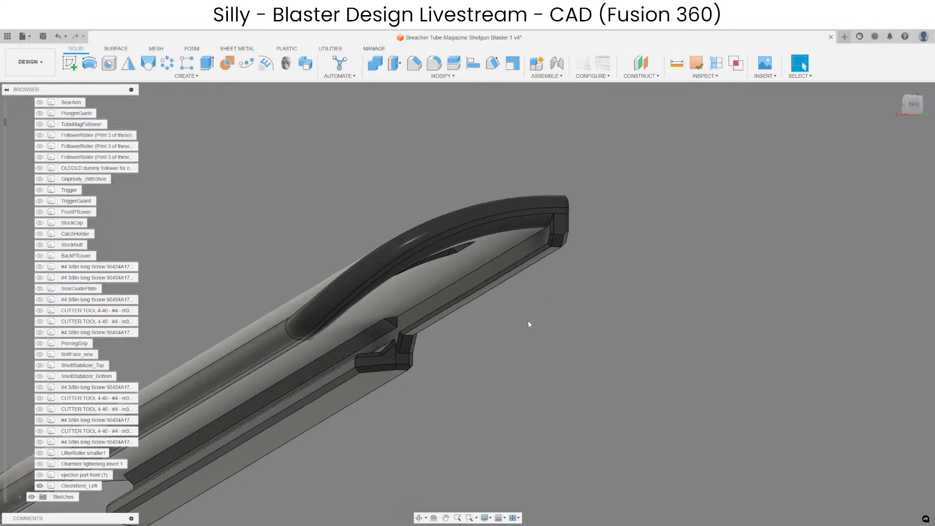
# Chamfer the long inner edge of the cheek rest's rail and its short end segment by 0.5 mm.
pyautogui.click(414, 64)
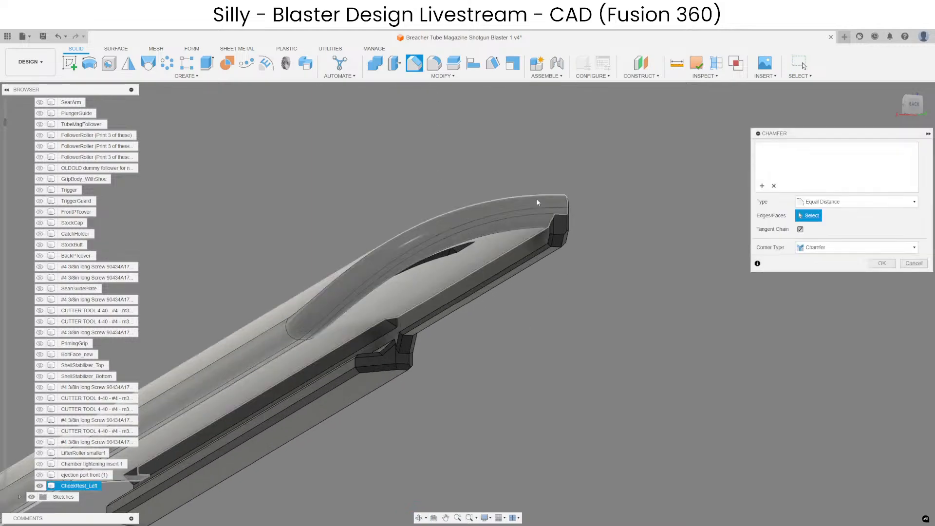
pyautogui.click(535, 237)
pyautogui.scroll(2, 581, 353)
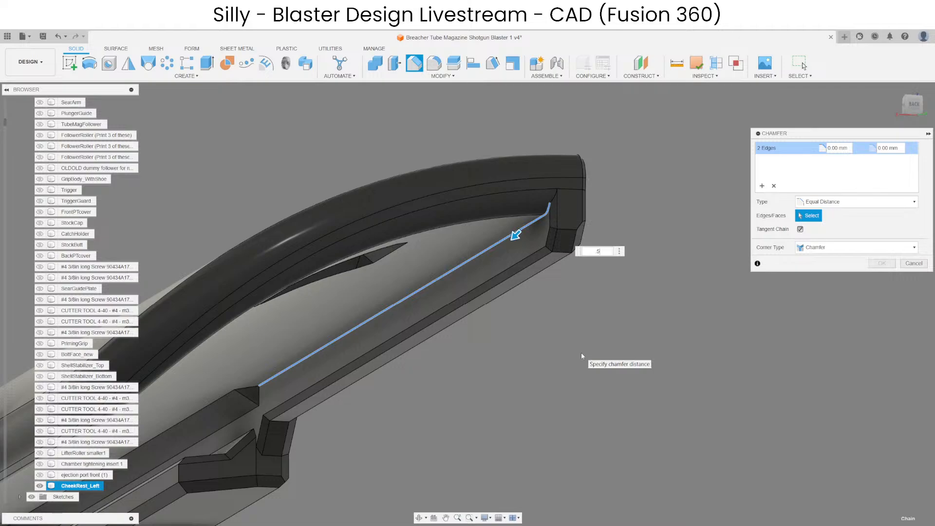
pyautogui.write('.5')
pyautogui.press('Return')
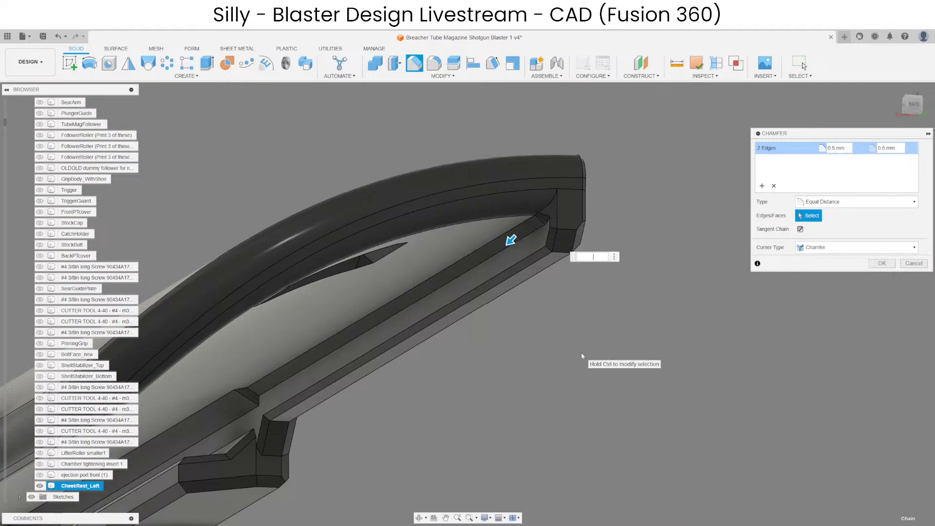
pyautogui.press('Return')
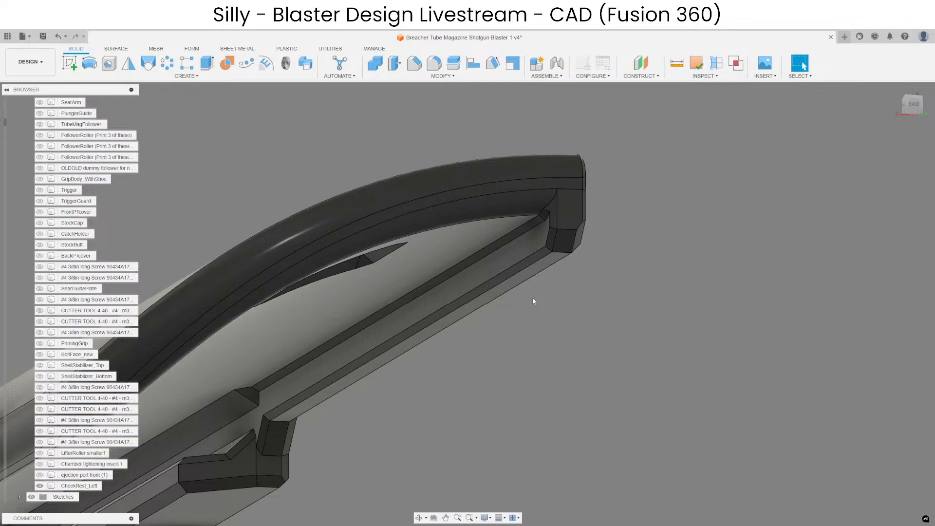
# Show the blaster's other bodies again around the left cheek rest, focusing on where it meets the green stock parts.
pyautogui.scroll(-3, 510, 335)
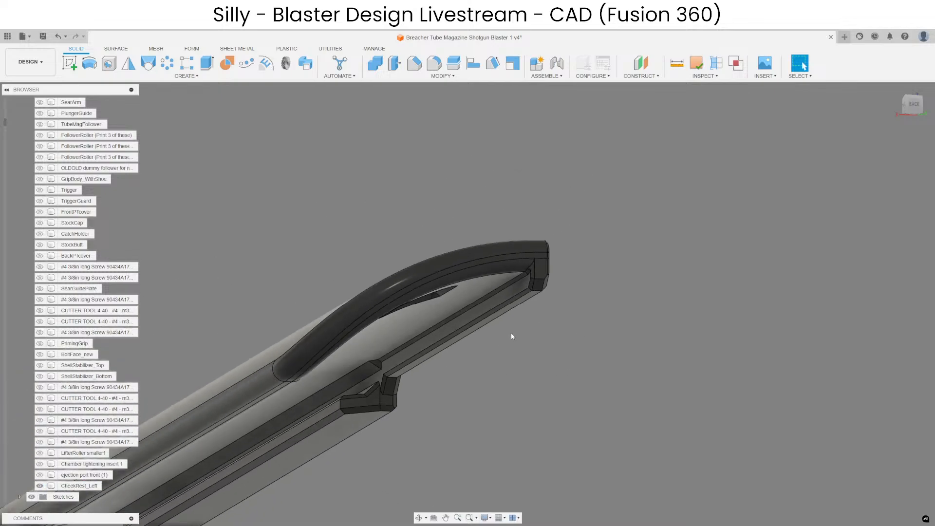
pyautogui.rightClick(511, 343)
pyautogui.click(496, 481)
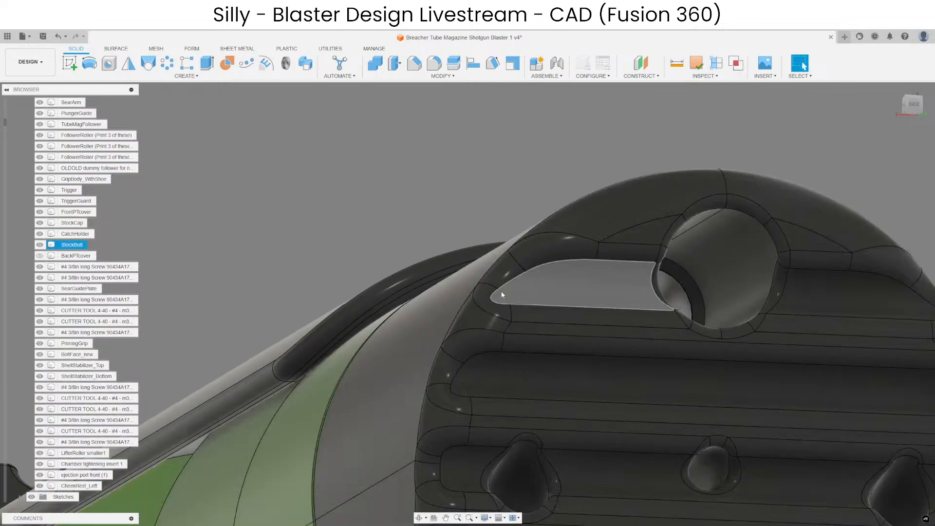
pyautogui.scroll(-4, 501, 293)
pyautogui.keyDown('shift'); pyautogui.moveTo(434, 302); pyautogui.dragTo(326, 321, button='middle'); pyautogui.keyUp('shift')
pyautogui.scroll(4, 597, 307)
pyautogui.scroll(-2, 557, 305)
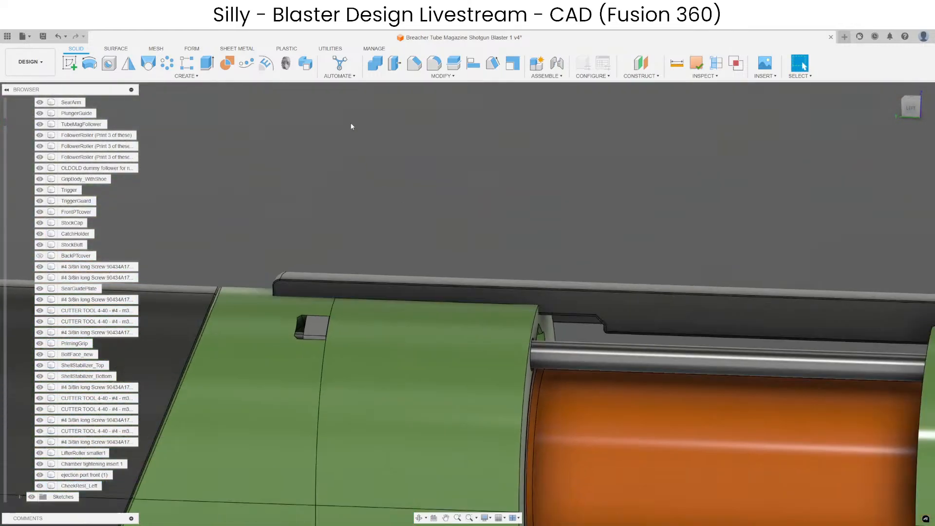
# Cut the CheekRest_Left shape out of CatchHolder with Combine, keeping the tool body.
pyautogui.click(375, 64)
pyautogui.click(419, 348)
pyautogui.click(560, 292)
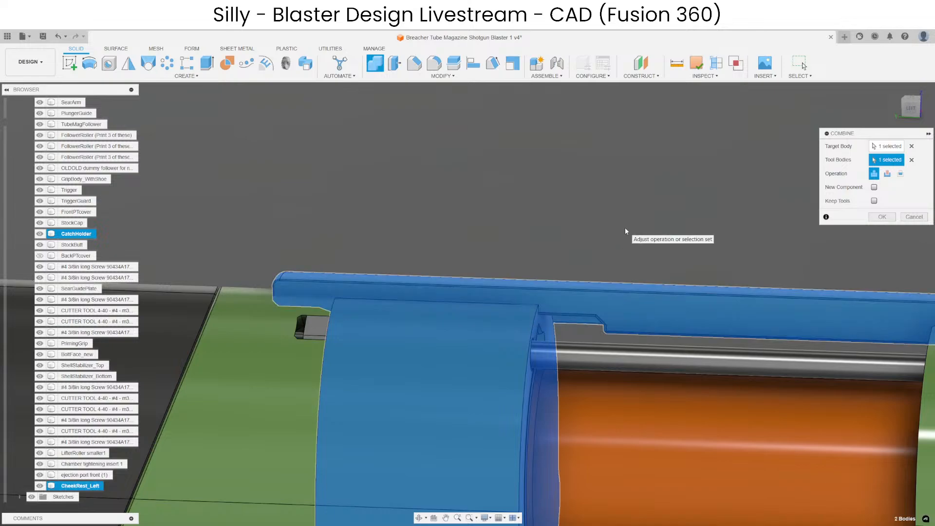
pyautogui.click(886, 173)
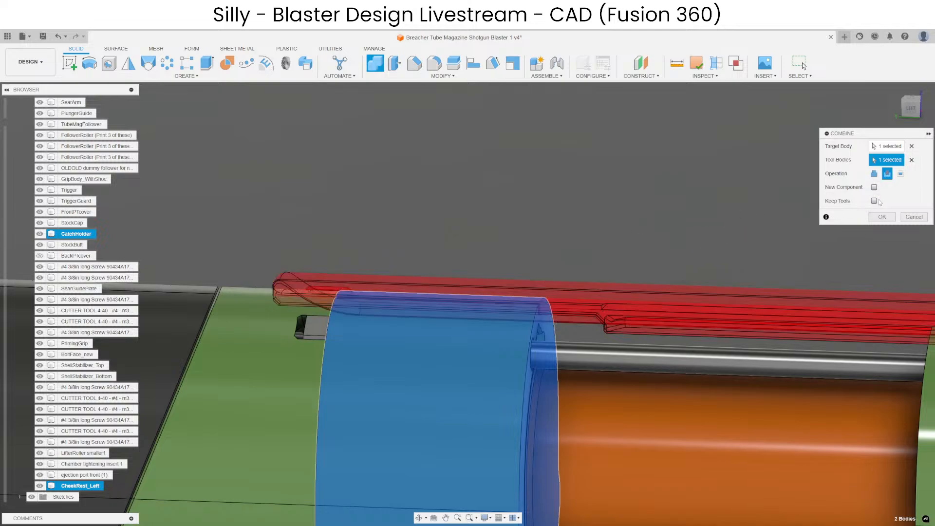
pyautogui.click(882, 217)
# Cut the CheekRest_Left shape out of StockCap with Combine, keeping the tool body.
pyautogui.click(375, 63)
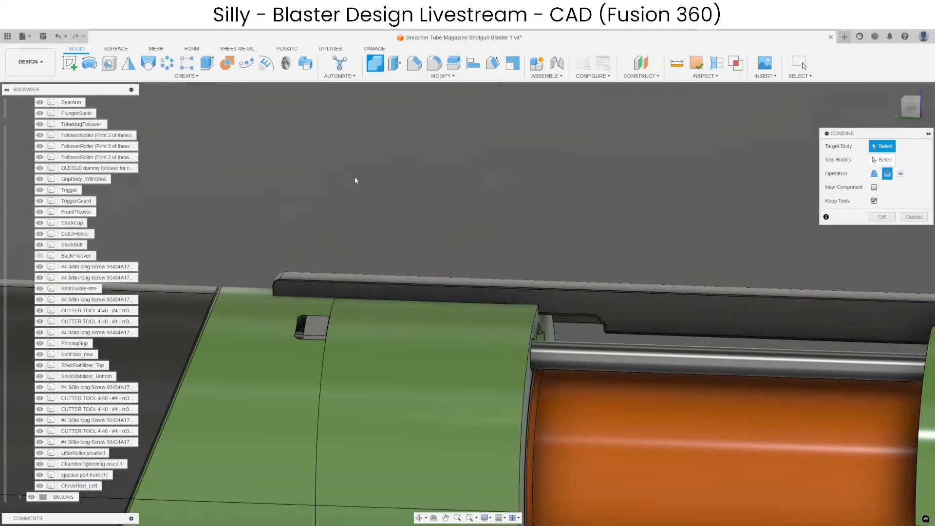
pyautogui.click(246, 358)
pyautogui.click(379, 282)
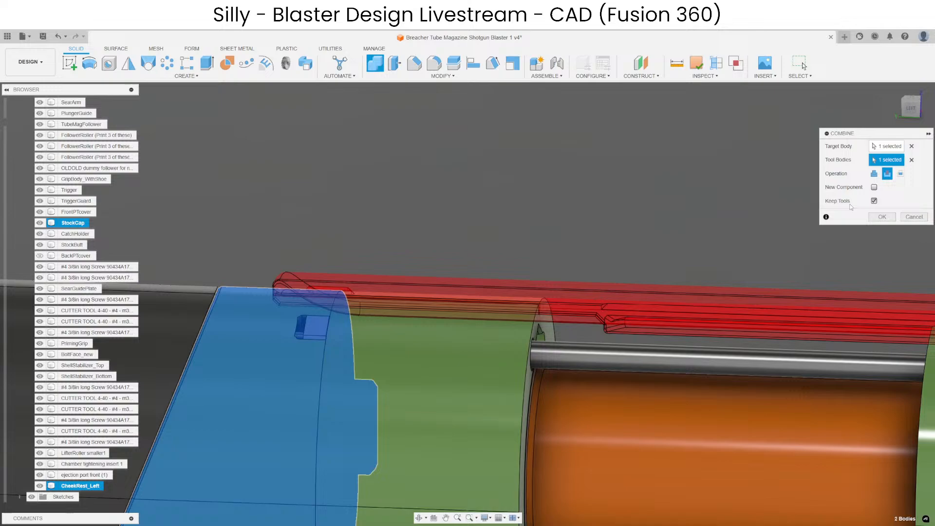
pyautogui.click(882, 218)
# Isolate StockCap to work on the rail slot cut into it.
pyautogui.scroll(5, 267, 271)
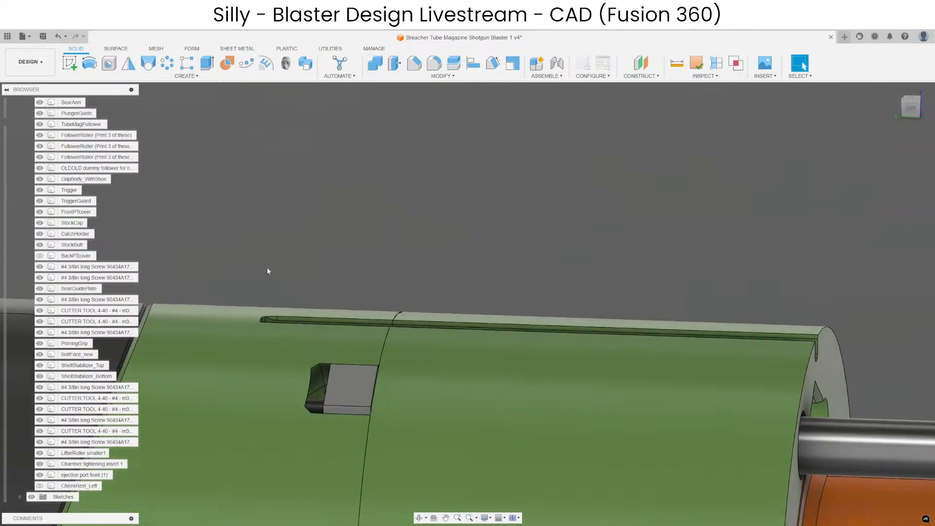
pyautogui.keyDown('shift'); pyautogui.moveTo(267, 271); pyautogui.dragTo(320, 309, button='middle'); pyautogui.keyUp('shift')
pyautogui.scroll(-2, 445, 311)
pyautogui.scroll(3, 437, 303)
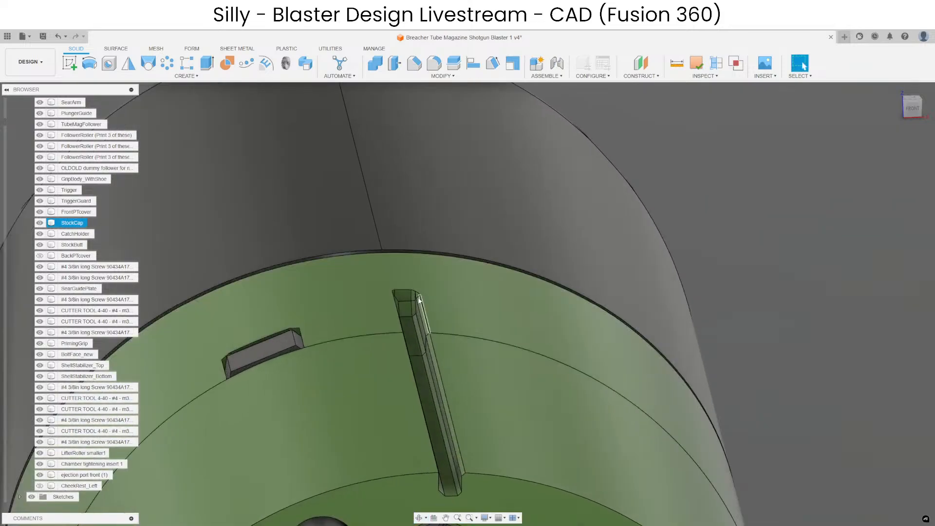
pyautogui.rightClick(63, 223)
pyautogui.click(100, 433)
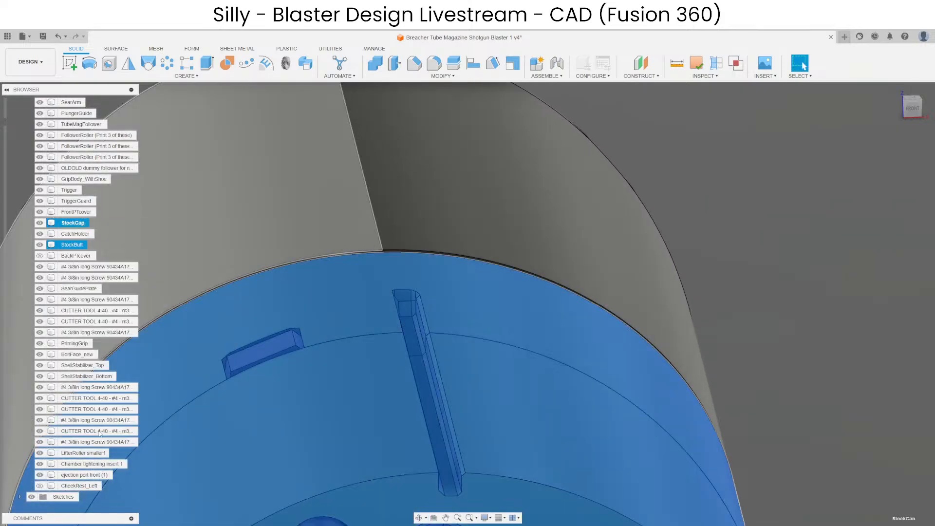
pyautogui.scroll(4, 515, 303)
# Delete the chamfer faces along the edges and end corners of the rail slot in StockCap.
pyautogui.click(443, 231)
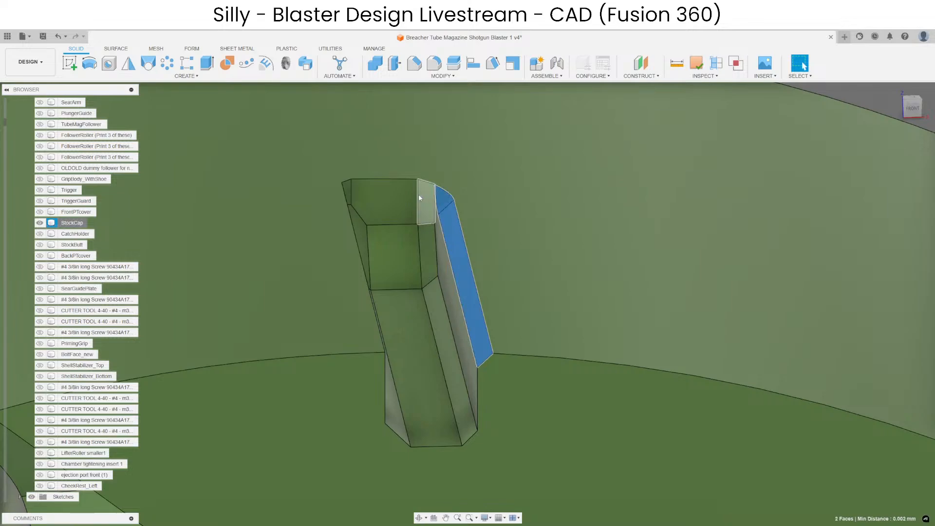
pyautogui.press('Escape')
pyautogui.keyDown('shift'); pyautogui.moveTo(407, 261); pyautogui.dragTo(385, 255, button='middle'); pyautogui.keyUp('shift')
pyautogui.scroll(2, 356, 196)
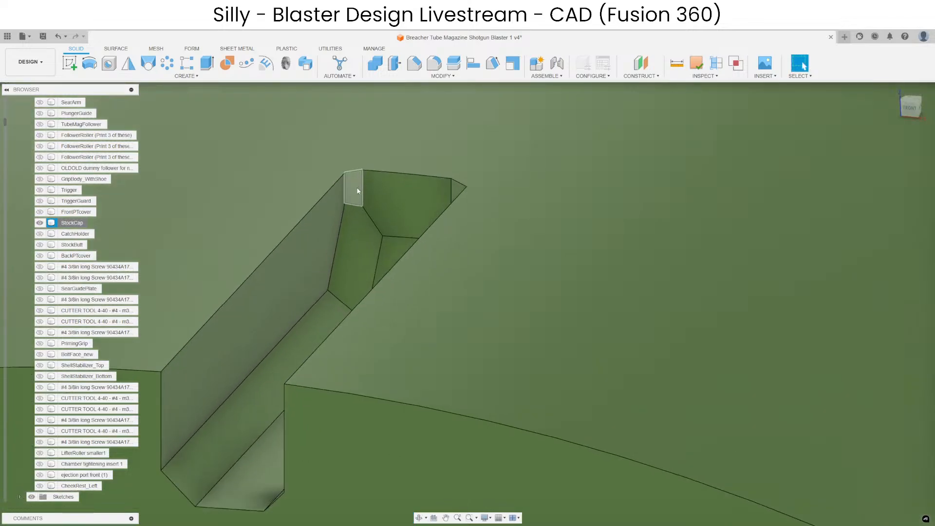
pyautogui.click(356, 191)
pyautogui.keyDown('ctrl'); pyautogui.click(349, 267); pyautogui.keyUp('ctrl')
pyautogui.keyDown('ctrl'); pyautogui.click(330, 315); pyautogui.keyUp('ctrl')
pyautogui.keyDown('shift'); pyautogui.moveTo(330, 315); pyautogui.dragTo(365, 282, button='middle'); pyautogui.keyUp('shift')
pyautogui.keyDown('ctrl'); pyautogui.click(449, 337); pyautogui.keyUp('ctrl')
pyautogui.keyDown('ctrl'); pyautogui.click(448, 273); pyautogui.keyUp('ctrl')
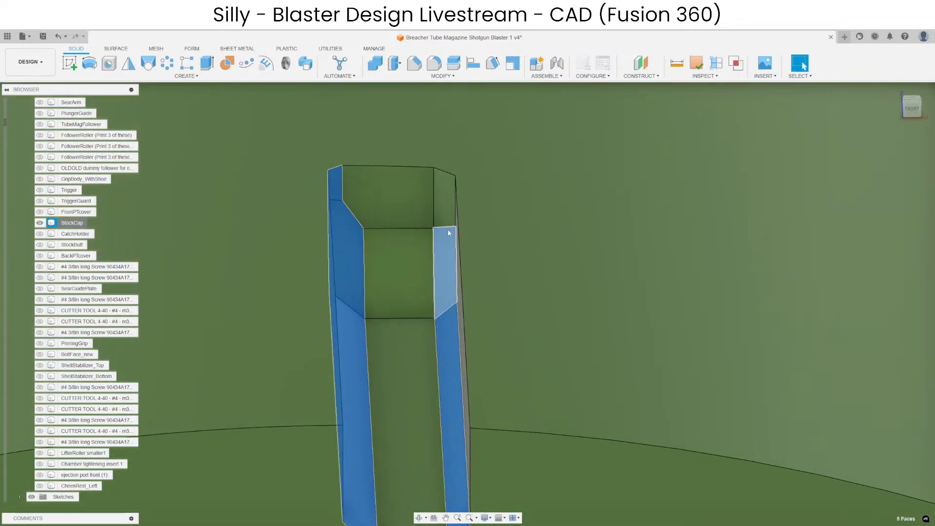
pyautogui.keyDown('ctrl'); pyautogui.click(445, 209); pyautogui.keyUp('ctrl')
pyautogui.scroll(-3, 436, 210)
pyautogui.press('Delete')
pyautogui.scroll(-4, 440, 271)
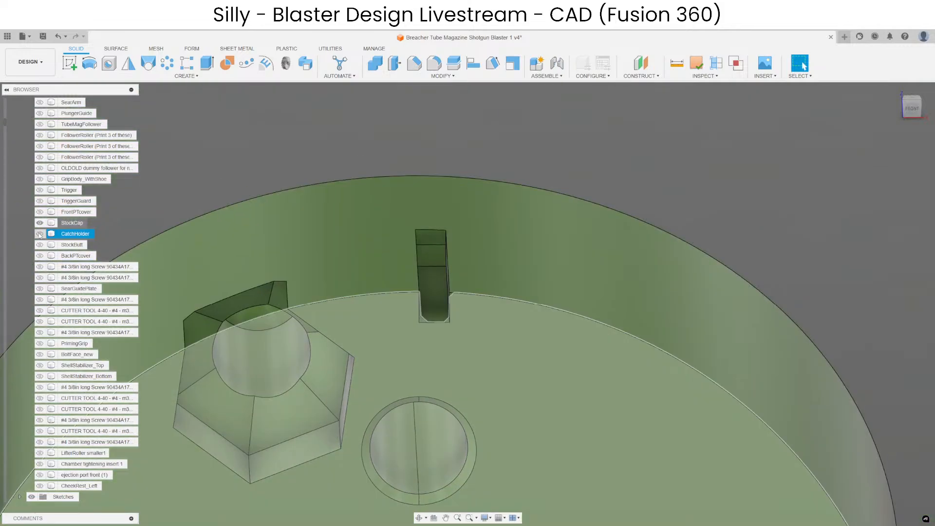
# Show CatchHolder and delete the chamfer faces along one side of its rail slot.
pyautogui.click(41, 234)
pyautogui.scroll(4, 448, 311)
pyautogui.click(481, 283)
pyautogui.press('Delete')
pyautogui.scroll(-5, 410, 234)
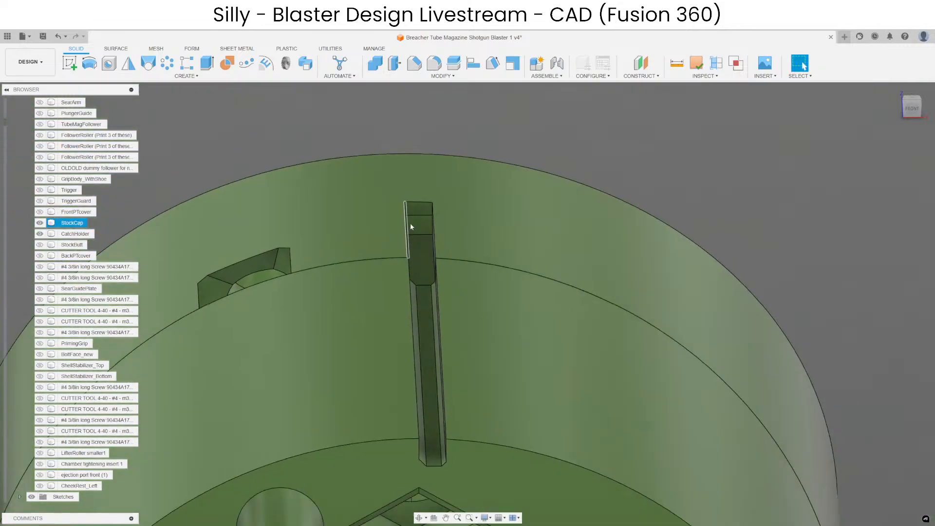
pyautogui.scroll(4, 443, 424)
pyautogui.click(442, 454)
pyautogui.scroll(-3, 443, 444)
pyautogui.press('Delete')
# Delete the remaining chamfer face along the opposite side of CatchHolder's rail slot.
pyautogui.scroll(4, 422, 294)
pyautogui.click(390, 286)
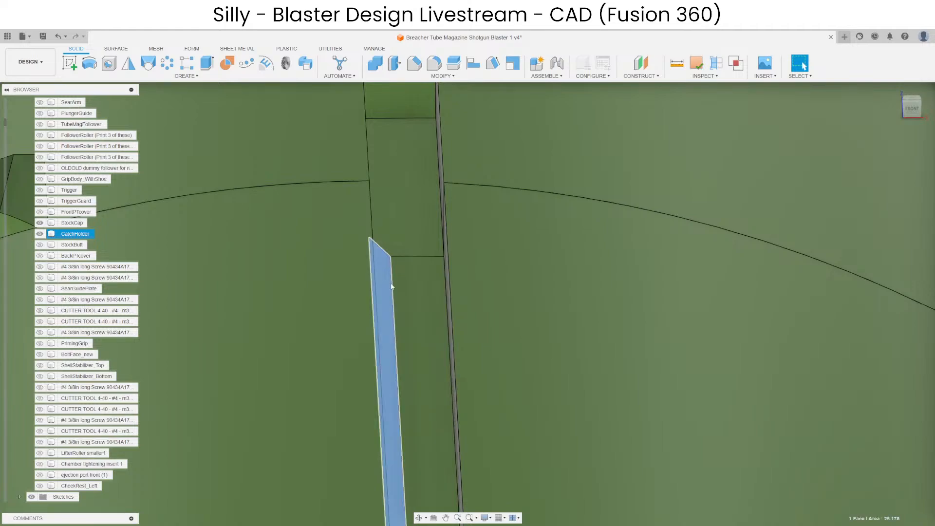
pyautogui.keyDown('shift'); pyautogui.moveTo(393, 288); pyautogui.dragTo(388, 311, button='middle'); pyautogui.keyUp('shift')
pyautogui.scroll(-4, 467, 198)
pyautogui.press('Delete')
pyautogui.scroll(5, 465, 189)
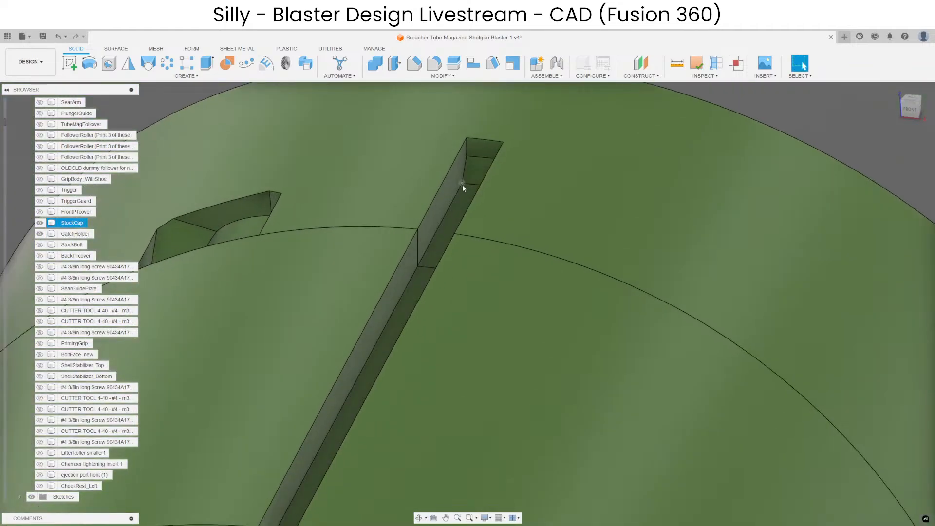
pyautogui.scroll(-4, 438, 186)
pyautogui.scroll(4, 414, 229)
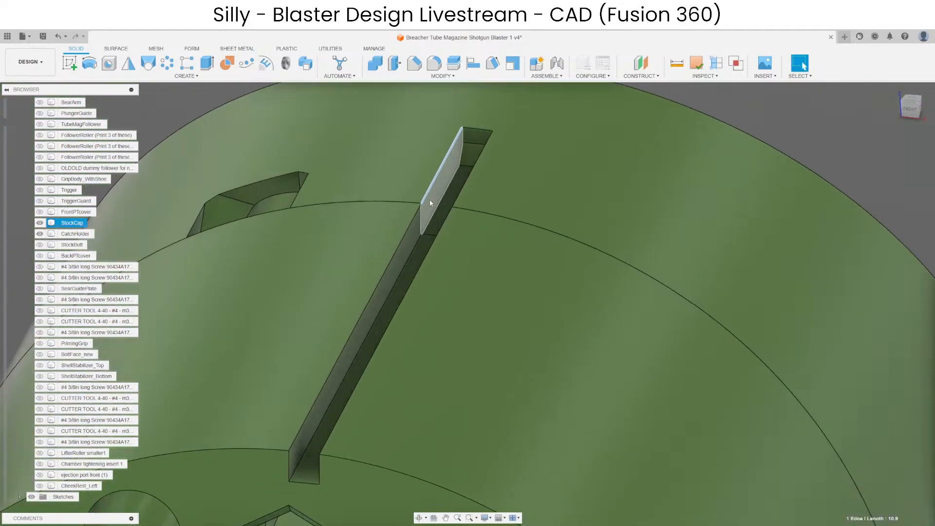
# Widen the rail slot by offsetting one side wall 1.8 mm outward in both StockCap and CatchHolder.
pyautogui.click(413, 232)
pyautogui.keyDown('ctrl'); pyautogui.click(413, 233); pyautogui.keyUp('ctrl')
pyautogui.scroll(-4, 414, 239)
pyautogui.keyDown('shift'); pyautogui.moveTo(426, 239); pyautogui.dragTo(347, 123, button='middle'); pyautogui.keyUp('shift')
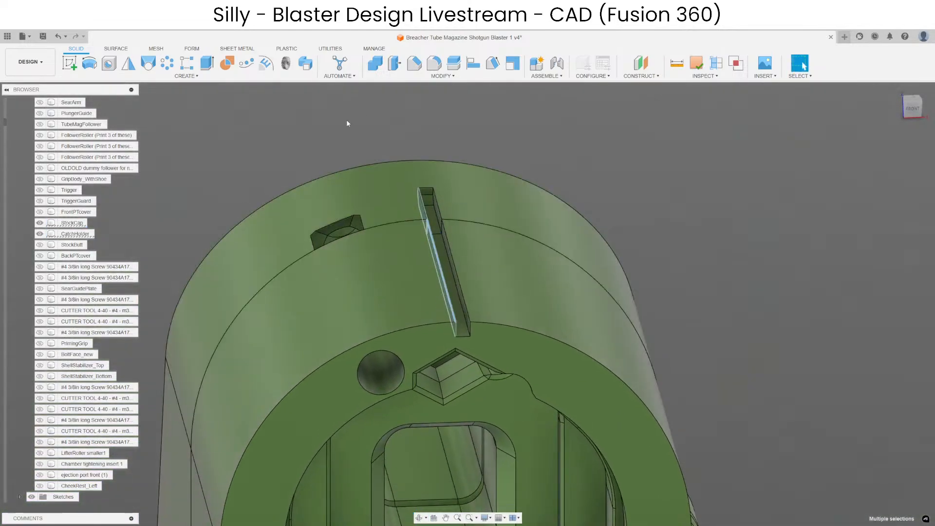
pyautogui.press('q')
pyautogui.scroll(3, 428, 219)
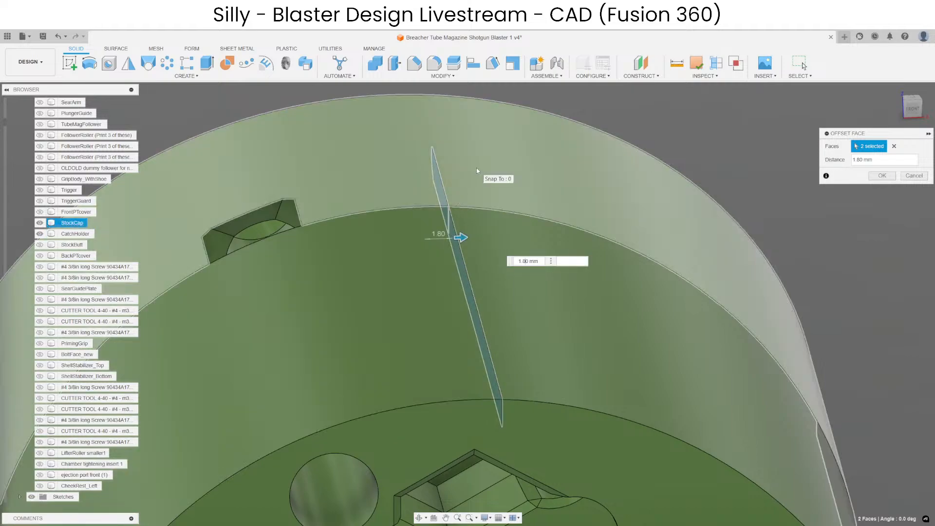
pyautogui.press('Return')
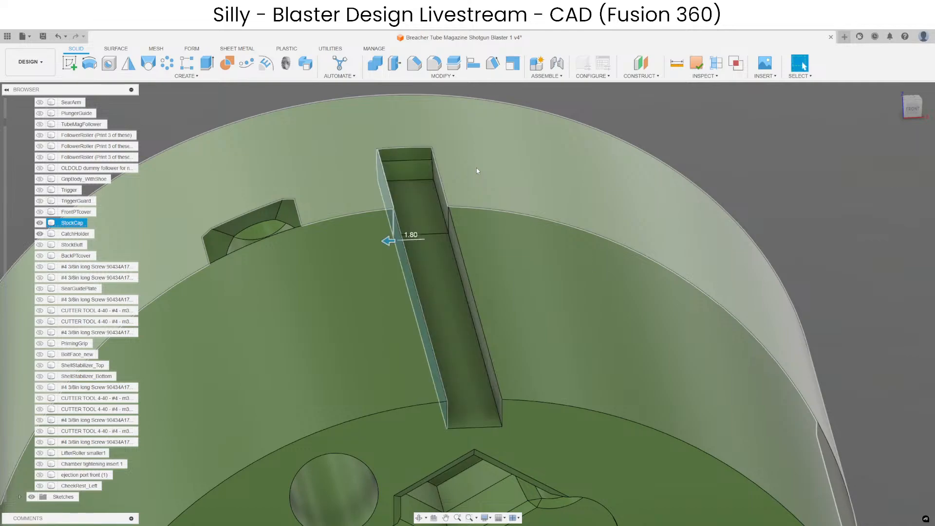
# Add clearance to the rail slot by offsetting its side walls, floors, step and end faces in StockCap and CatchHolder by -0.3 mm.
pyautogui.press('q')
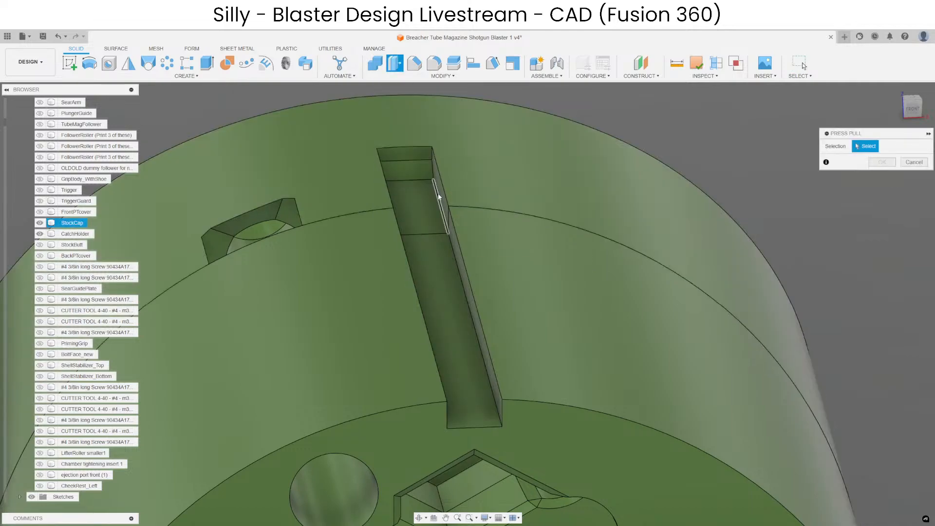
pyautogui.scroll(3, 439, 197)
pyautogui.click(444, 194)
pyautogui.click(461, 254)
pyautogui.scroll(-3, 450, 239)
pyautogui.keyDown('shift'); pyautogui.moveTo(405, 231); pyautogui.dragTo(382, 233, button='middle'); pyautogui.keyUp('shift')
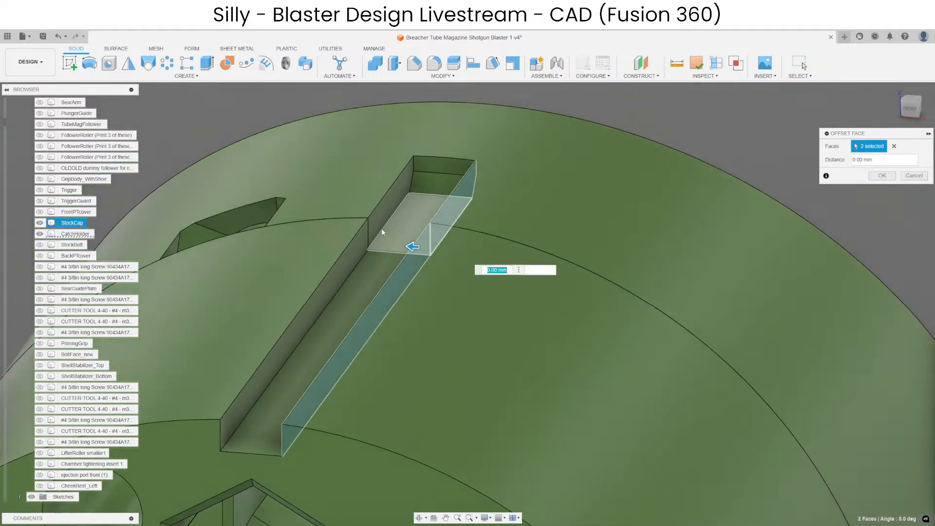
pyautogui.click(362, 240)
pyautogui.click(381, 214)
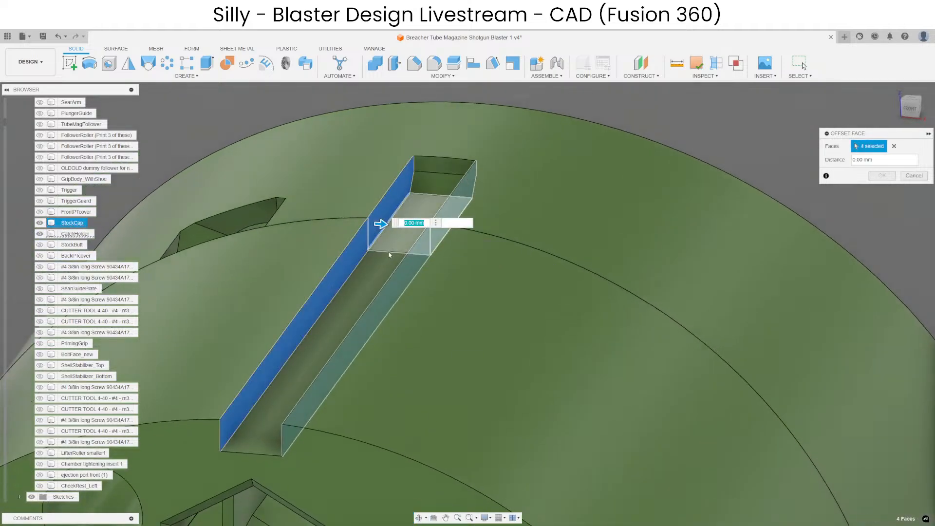
pyautogui.click(364, 269)
pyautogui.click(387, 238)
pyautogui.click(424, 183)
pyautogui.click(425, 168)
pyautogui.scroll(-1, 405, 209)
pyautogui.moveTo(405, 209); pyautogui.dragTo(439, 211, button='middle')
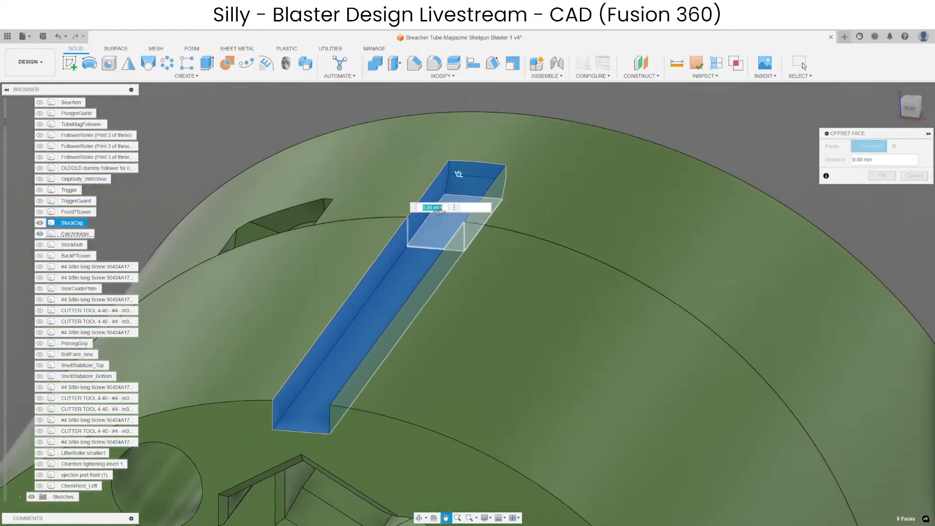
pyautogui.scroll(1, 433, 195)
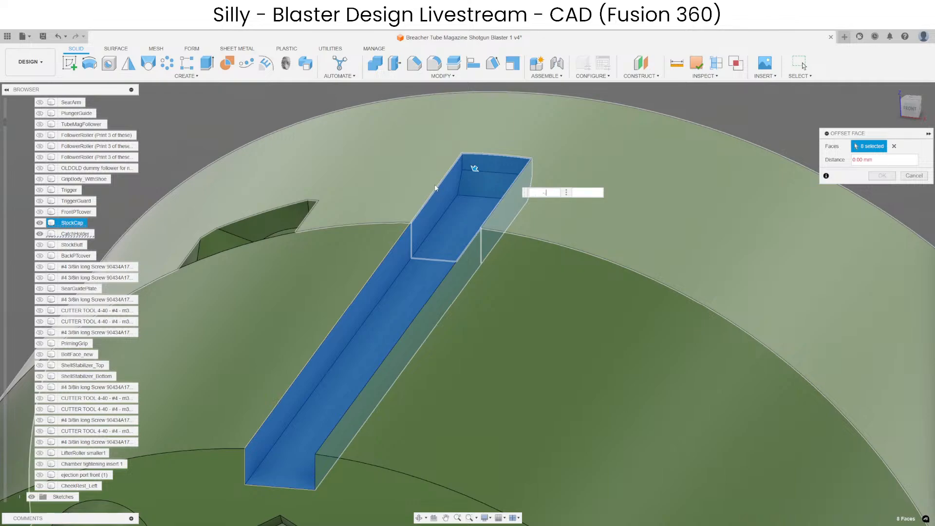
pyautogui.press('Return')
pyautogui.write('-.2')
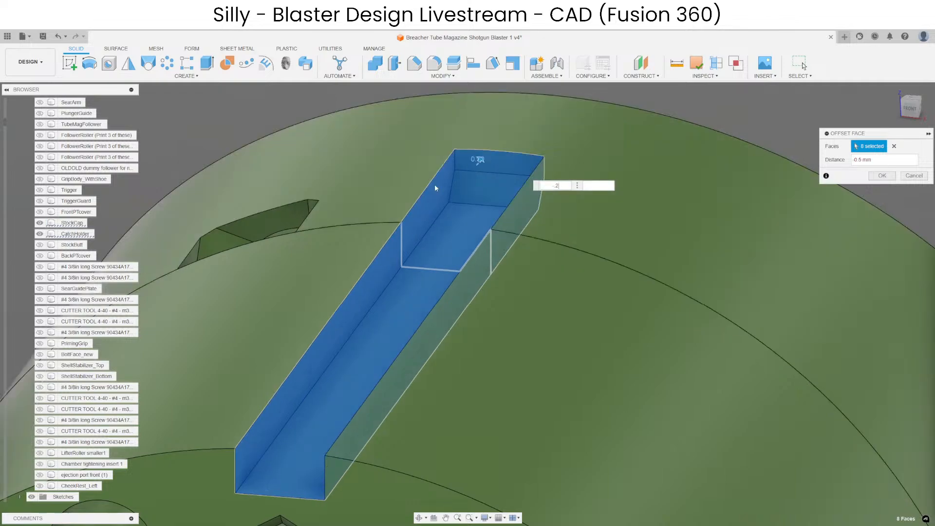
pyautogui.press('BackSpace')
pyautogui.write('3')
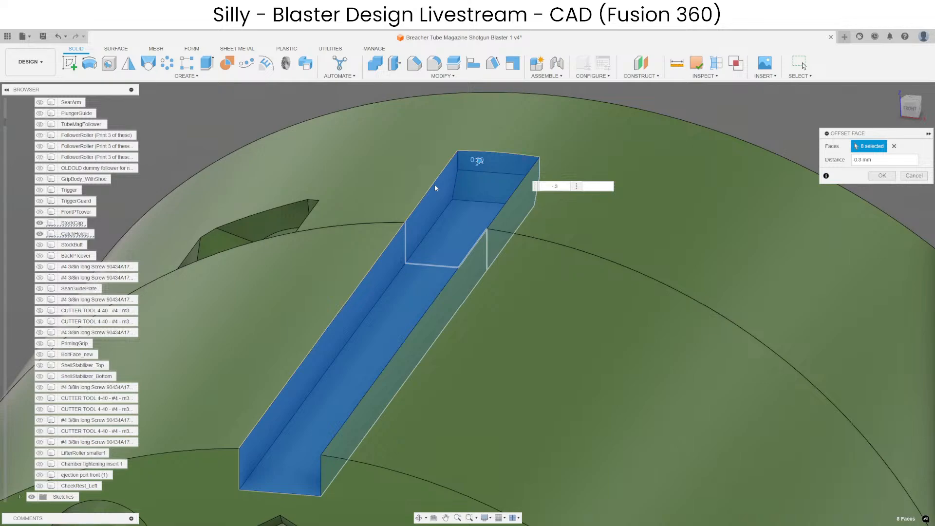
pyautogui.press('Return')
# Chamfer the outer opening edges of the rail slot across StockCap and CatchHolder, including its closed end.
pyautogui.scroll(-3, 453, 229)
pyautogui.keyDown('shift'); pyautogui.moveTo(437, 249); pyautogui.dragTo(533, 249, button='middle'); pyautogui.keyUp('shift')
pyautogui.click(415, 64)
pyautogui.click(453, 193)
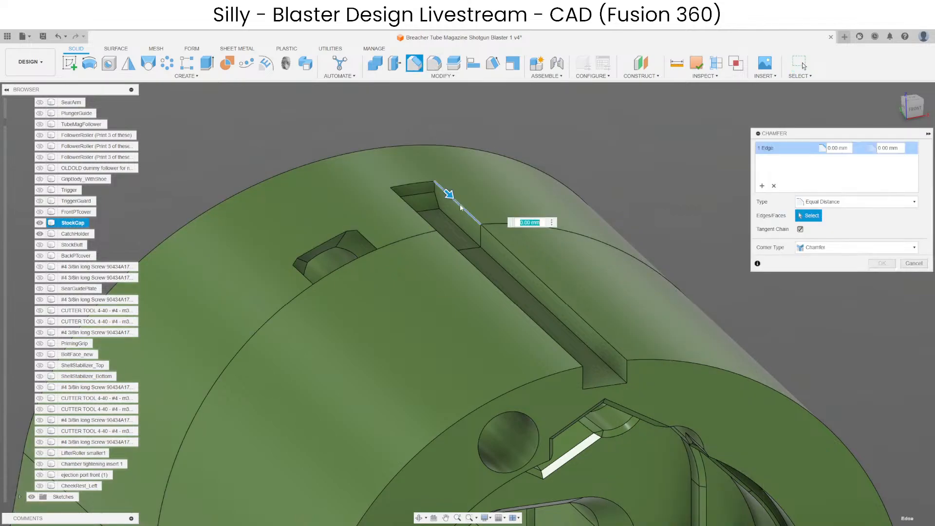
pyautogui.click(476, 216)
pyautogui.click(422, 219)
pyautogui.click(418, 187)
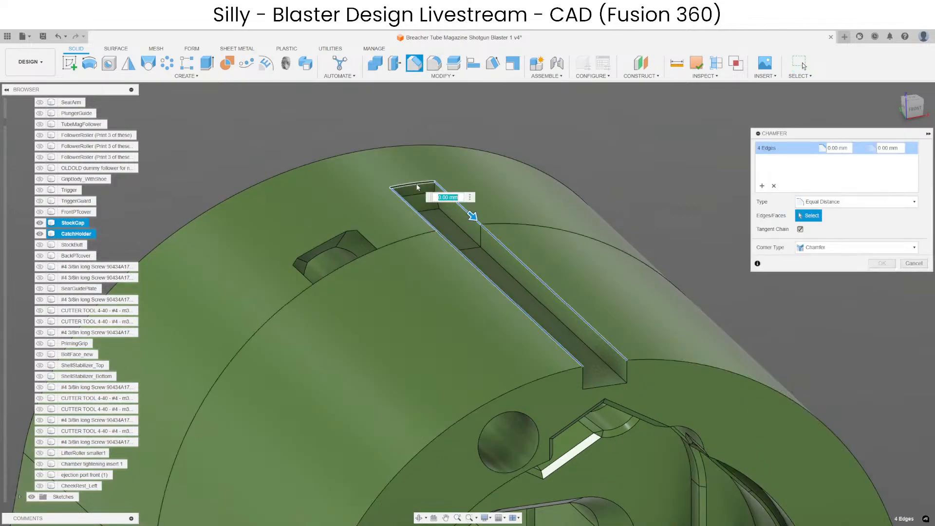
pyautogui.press('Escape')
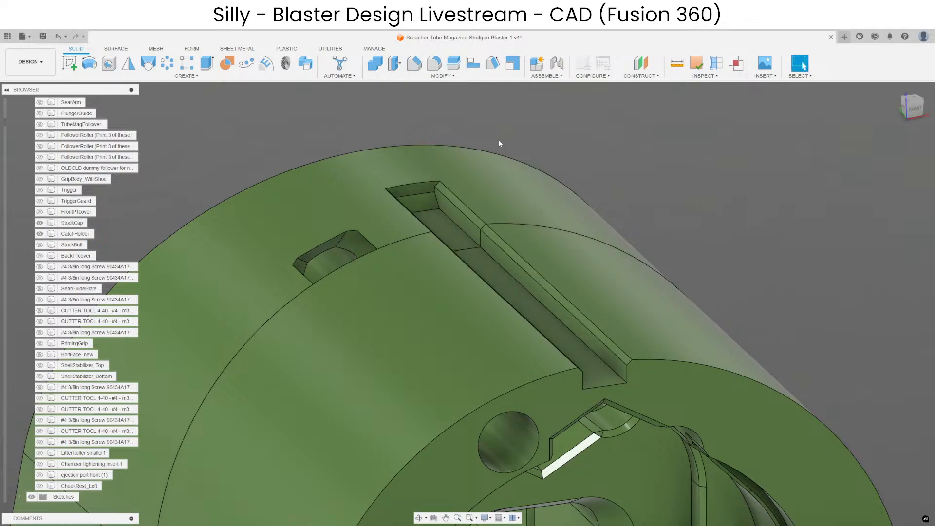
# Show the left cheek rest temporarily and check how its rail sits in the chamfered slot of StockCap and CatchHolder.
pyautogui.click(39, 486)
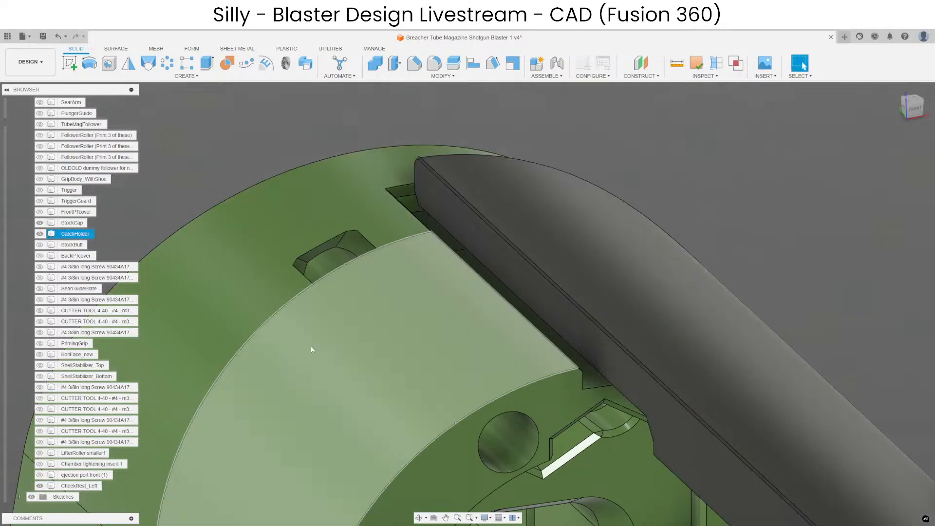
pyautogui.scroll(4, 404, 187)
pyautogui.keyDown('shift'); pyautogui.moveTo(402, 218); pyautogui.dragTo(414, 157, button='middle'); pyautogui.keyUp('shift')
pyautogui.click(417, 155)
pyautogui.scroll(3, 341, 128)
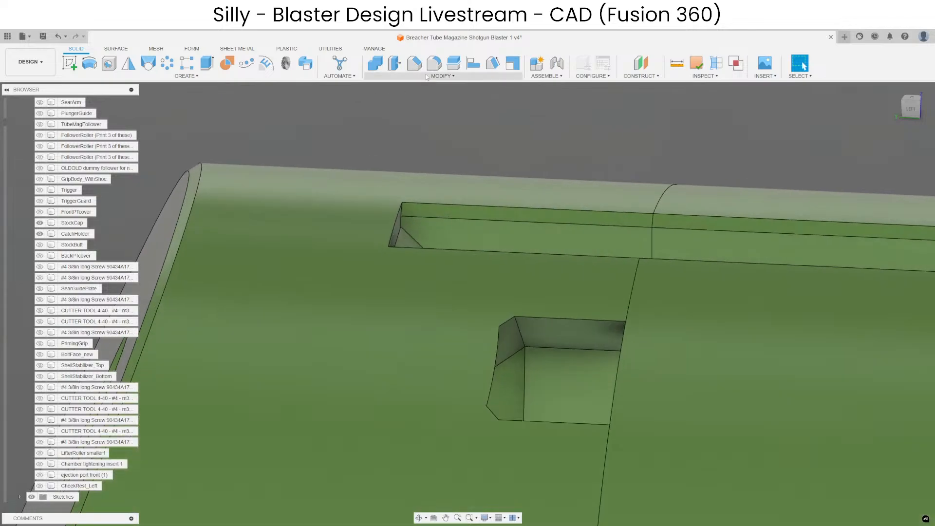
pyautogui.click(412, 66)
pyautogui.scroll(3, 408, 204)
pyautogui.keyDown('shift'); pyautogui.moveTo(407, 205); pyautogui.dragTo(347, 207, button='middle'); pyautogui.keyUp('shift')
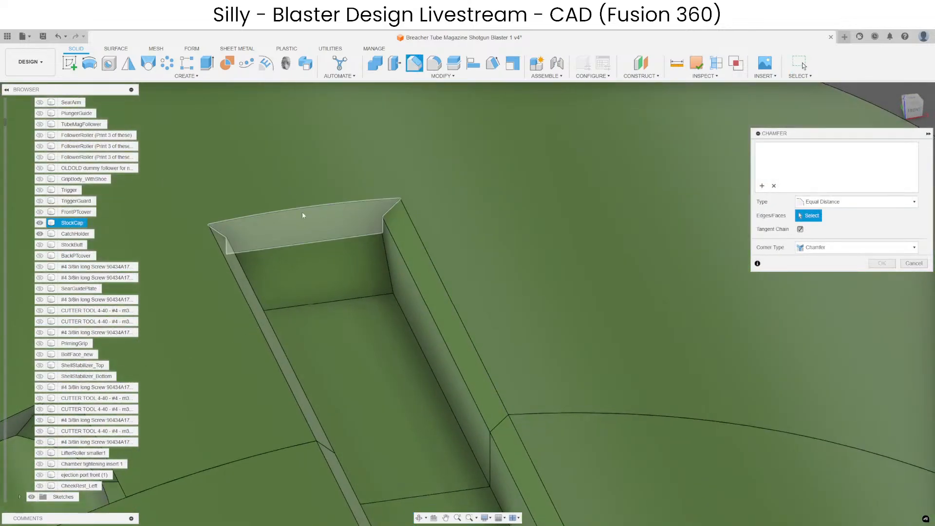
pyautogui.press('Escape')
pyautogui.scroll(-5, 399, 236)
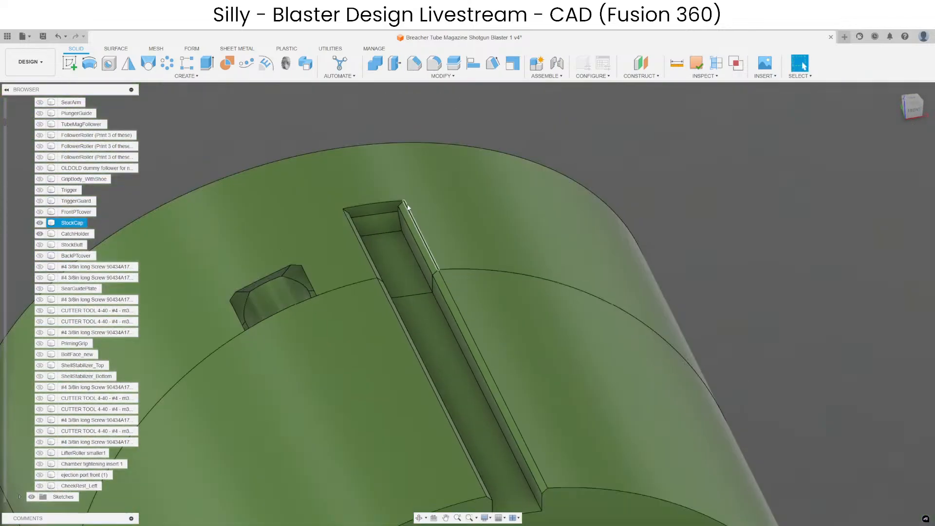
pyautogui.scroll(2, 389, 213)
pyautogui.keyDown('shift'); pyautogui.moveTo(390, 212); pyautogui.dragTo(359, 195, button='middle'); pyautogui.keyUp('shift')
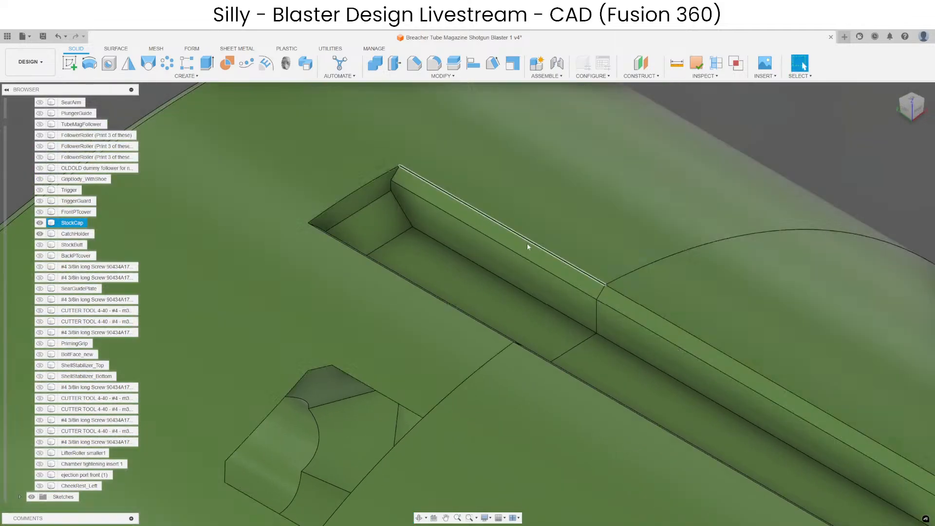
pyautogui.click(380, 183)
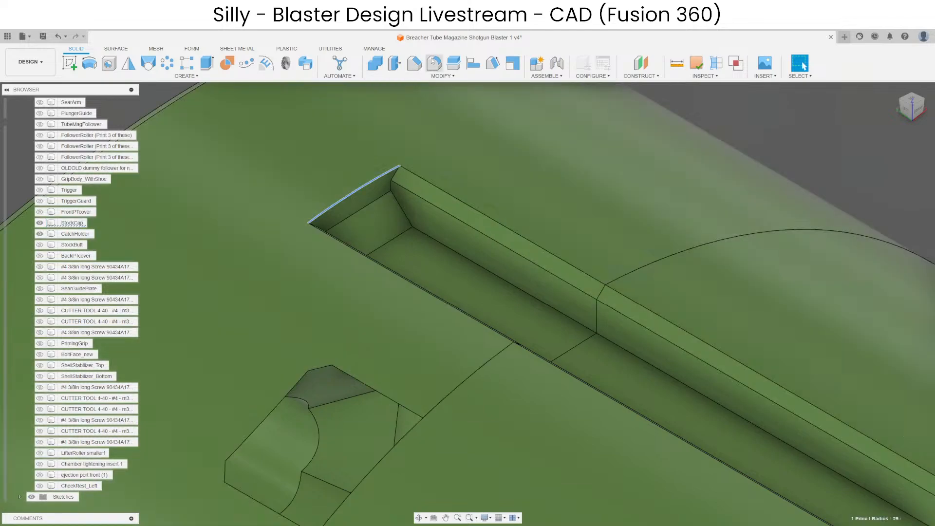
pyautogui.click(418, 69)
pyautogui.press('Escape')
pyautogui.scroll(-4, 342, 276)
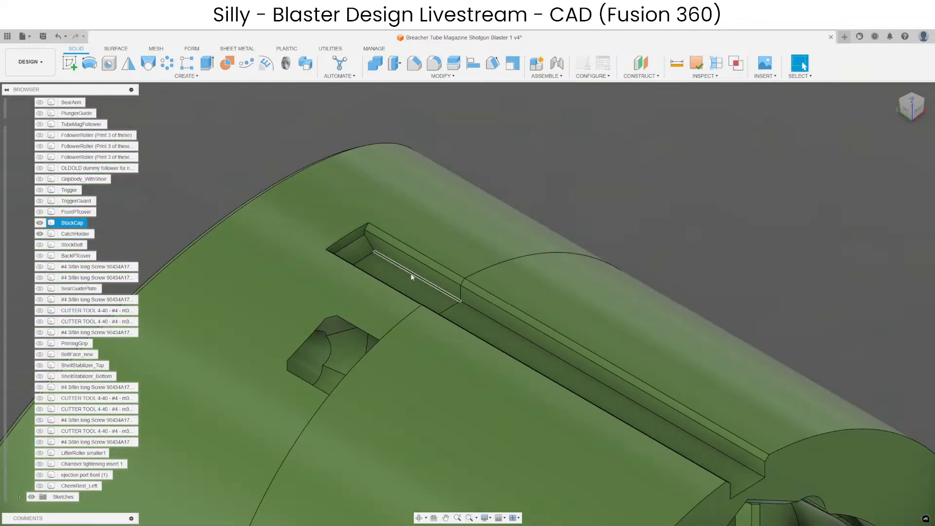
# Measure the minimum distance from CatchHolder's rail slot floor to the edge of the inner cavity below it.
pyautogui.keyDown('shift'); pyautogui.moveTo(411, 275); pyautogui.dragTo(357, 318, button='middle'); pyautogui.keyUp('shift')
pyautogui.keyDown('shift'); pyautogui.moveTo(330, 254); pyautogui.dragTo(355, 281, button='middle'); pyautogui.keyUp('shift')
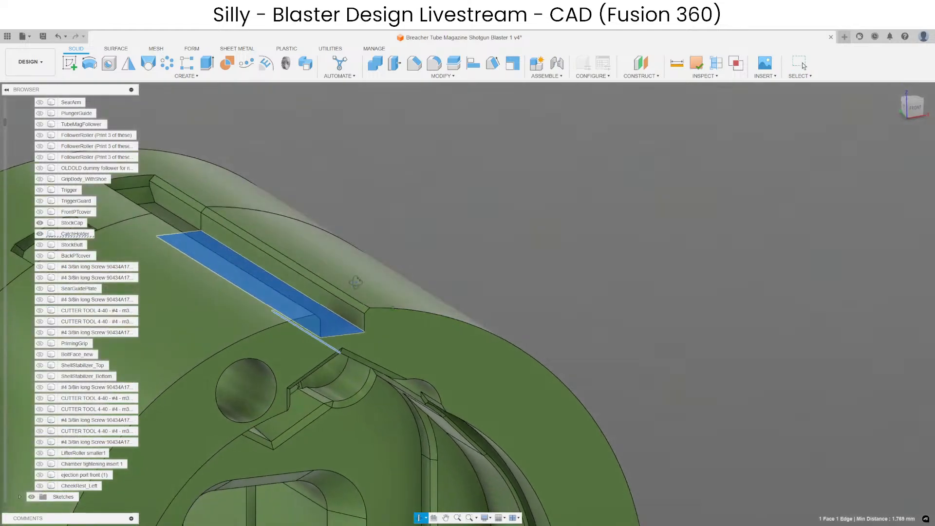
pyautogui.click(527, 234)
pyautogui.scroll(-4, 527, 234)
pyautogui.scroll(4, 411, 233)
pyautogui.keyDown('shift'); pyautogui.moveTo(342, 226); pyautogui.dragTo(318, 225, button='middle'); pyautogui.keyUp('shift')
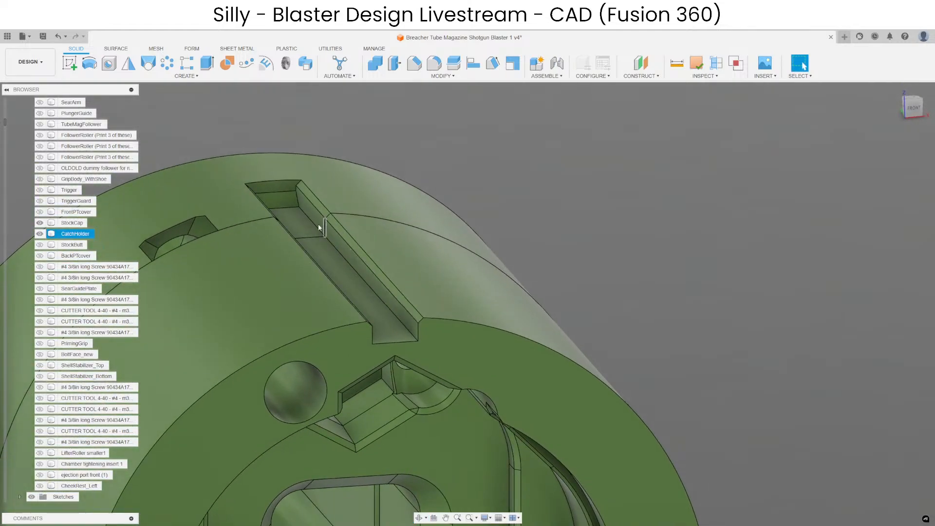
# Show the left cheek rest again to inspect its rail's fit at CatchHolder's open slot end, then hide it.
pyautogui.click(43, 234)
pyautogui.click(40, 486)
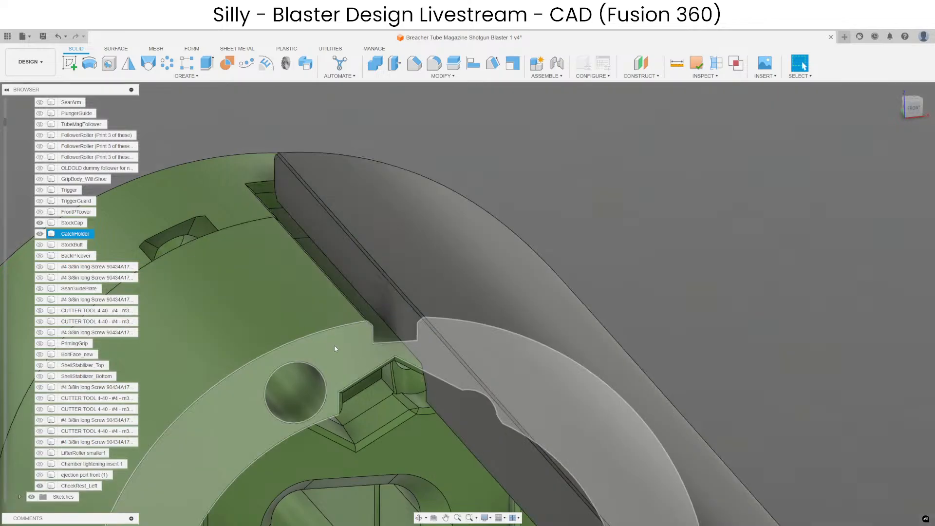
pyautogui.keyDown('shift'); pyautogui.moveTo(334, 349); pyautogui.dragTo(354, 344, button='middle'); pyautogui.keyUp('shift')
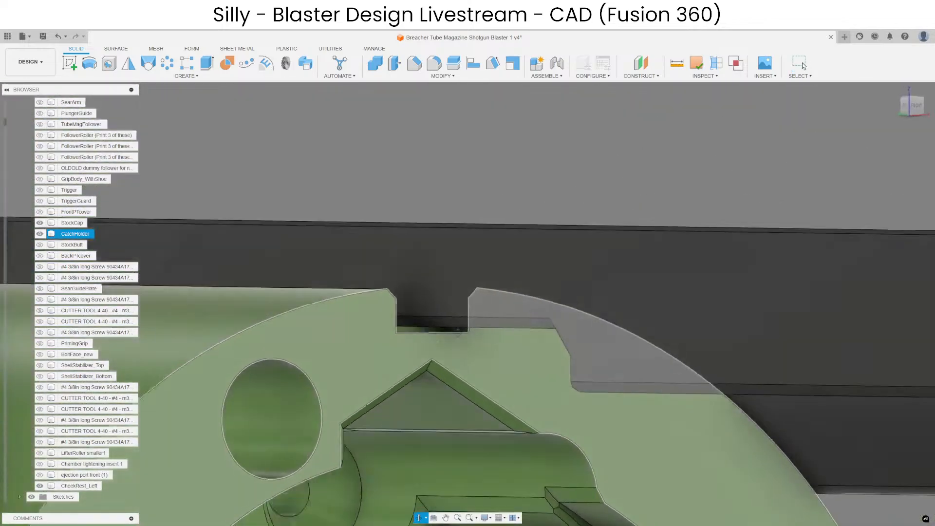
pyautogui.keyDown('shift'); pyautogui.moveTo(459, 333); pyautogui.dragTo(467, 338, button='middle'); pyautogui.keyUp('shift')
pyautogui.click(463, 268)
pyautogui.press('v')
pyautogui.keyDown('shift'); pyautogui.moveTo(409, 238); pyautogui.dragTo(434, 292, button='middle'); pyautogui.keyUp('shift')
pyautogui.click(446, 284)
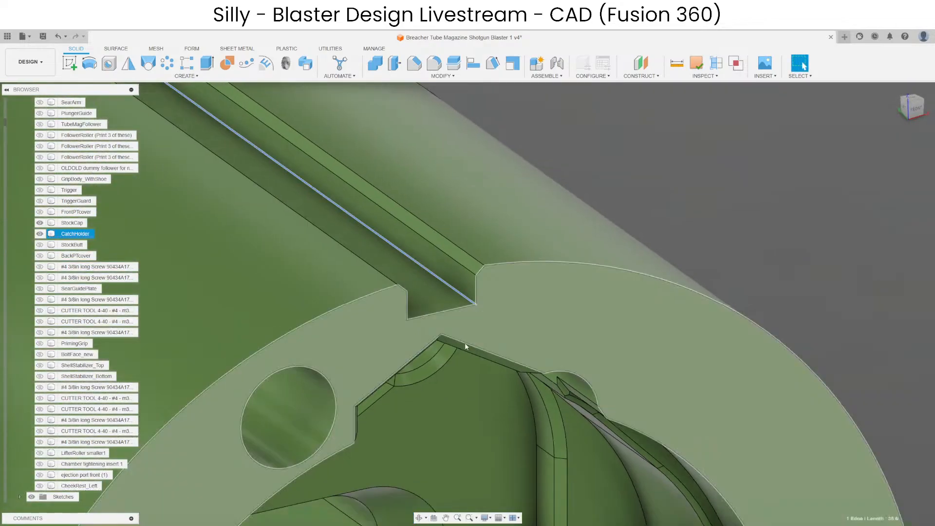
# Show the full blaster including BackPTcover and inspect how the new rail slot lines up with the cover's existing slot.
pyautogui.scroll(-3, 466, 347)
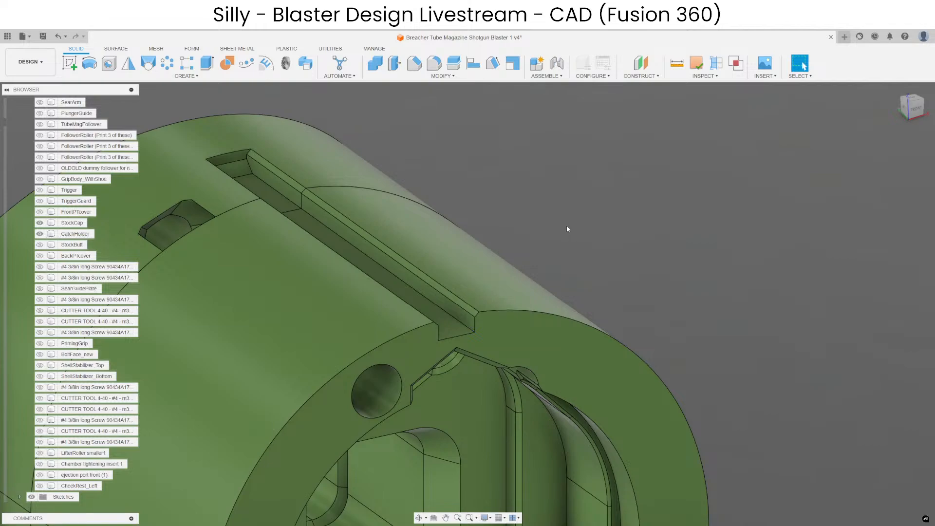
pyautogui.scroll(-4, 391, 272)
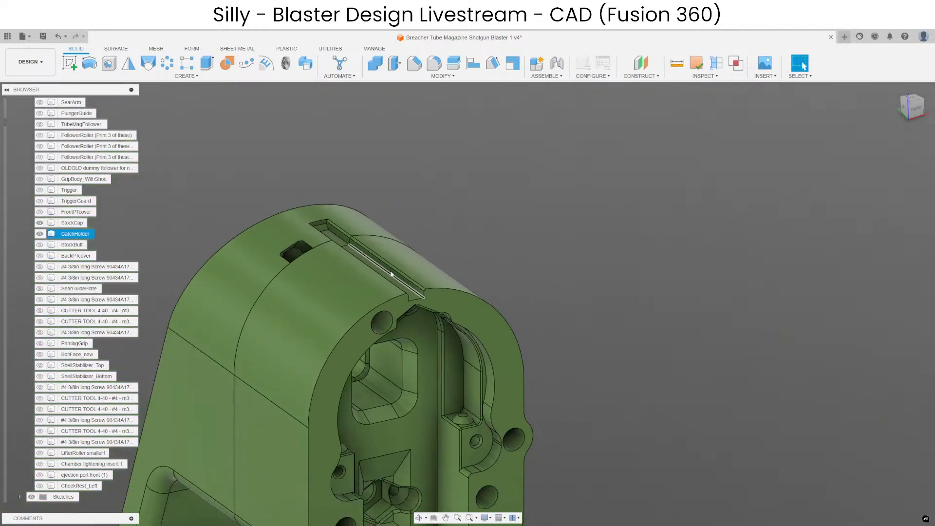
pyautogui.scroll(4, 391, 274)
pyautogui.keyDown('shift'); pyautogui.moveTo(427, 306); pyautogui.dragTo(572, 204, button='middle'); pyautogui.keyUp('shift')
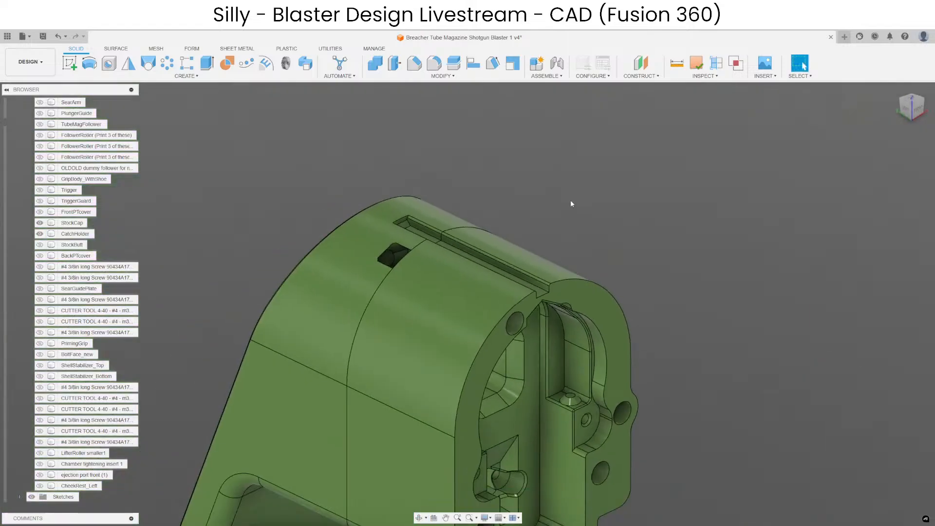
pyautogui.click(585, 333)
pyautogui.scroll(-5, 241, 247)
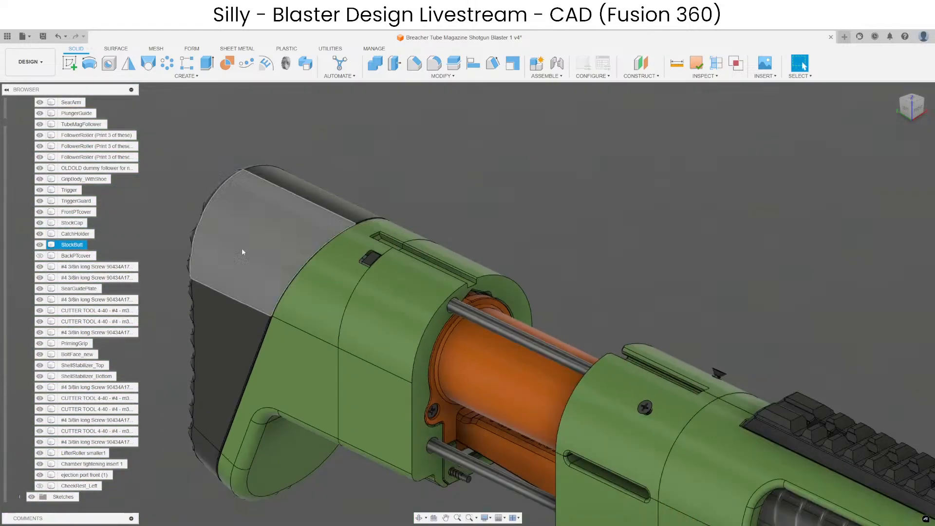
pyautogui.click(42, 258)
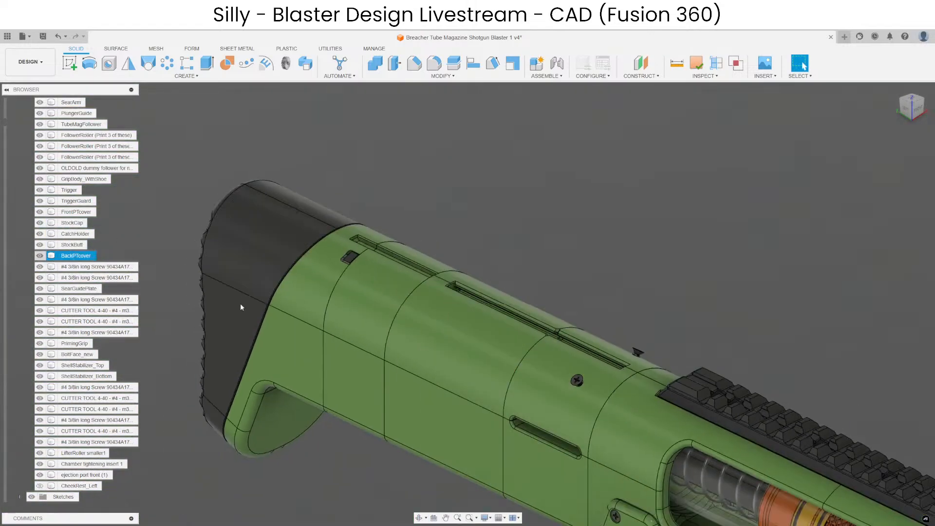
pyautogui.scroll(8, 448, 292)
pyautogui.scroll(-3, 392, 235)
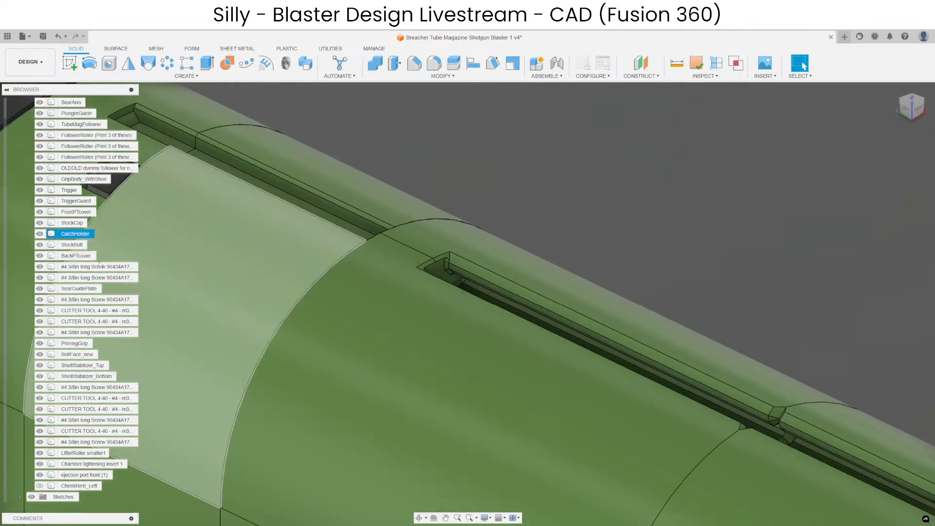
# Isolate BackPTcover with the left cheek rest and cut the cheek rest's shape out of it, keeping the tool body.
pyautogui.click(117, 474)
pyautogui.click(539, 207)
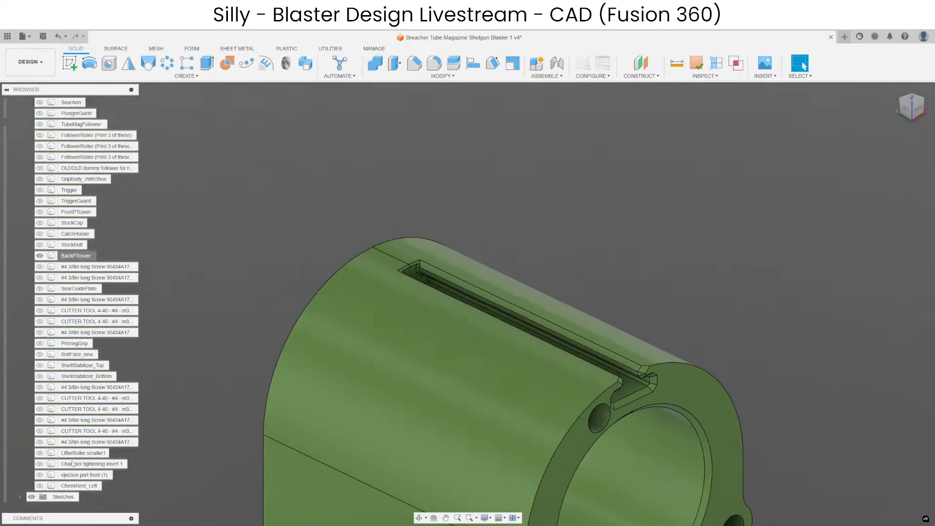
pyautogui.click(40, 485)
pyautogui.click(375, 62)
pyautogui.click(430, 308)
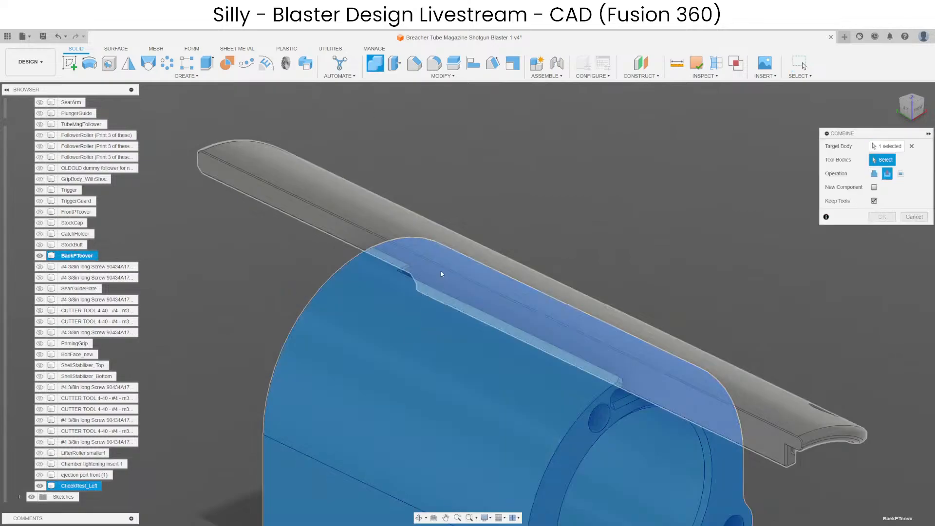
pyautogui.click(441, 271)
pyautogui.click(882, 217)
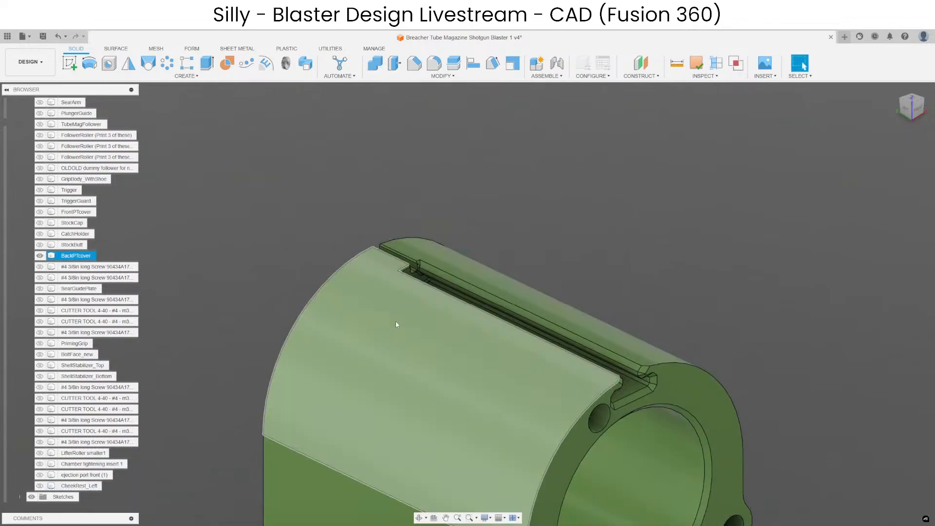
# Show CatchHolder beside BackPTcover and delete the small leftover faces where the new rail cut meets the cover's existing slot.
pyautogui.click(40, 235)
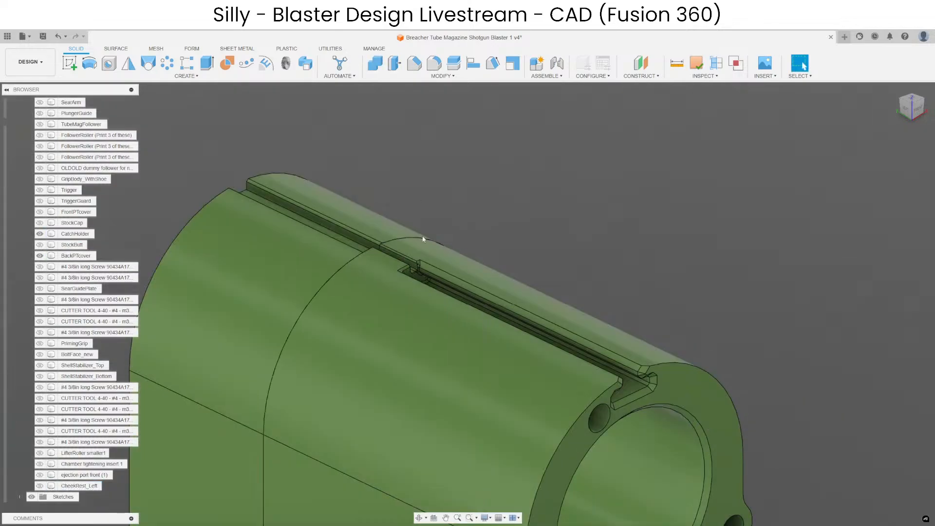
pyautogui.scroll(6, 417, 238)
pyautogui.keyDown('shift'); pyautogui.moveTo(412, 285); pyautogui.dragTo(542, 356, button='middle'); pyautogui.keyUp('shift')
pyautogui.click(504, 400)
pyautogui.click(487, 295)
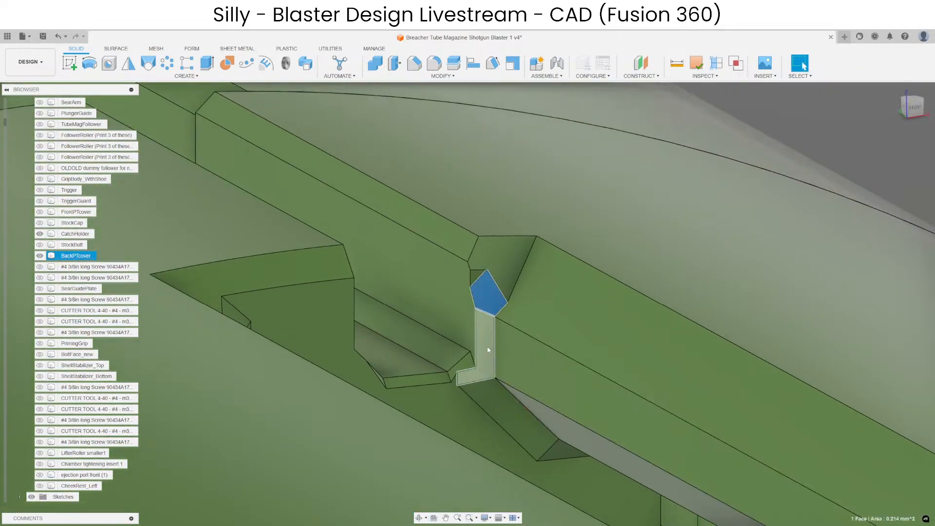
pyautogui.scroll(2, 460, 369)
pyautogui.keyDown('ctrl'); pyautogui.click(387, 388); pyautogui.keyUp('ctrl')
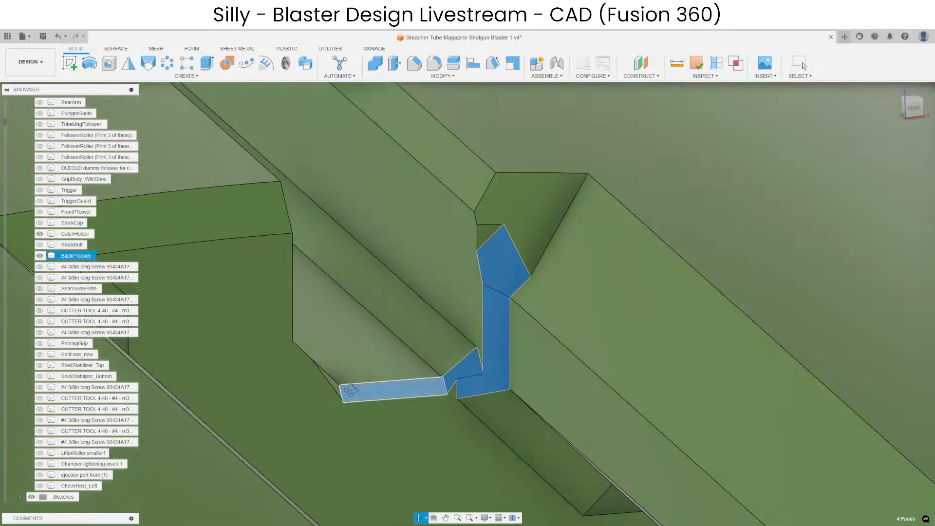
pyautogui.keyDown('shift'); pyautogui.moveTo(388, 388); pyautogui.dragTo(480, 287, button='middle'); pyautogui.keyUp('shift')
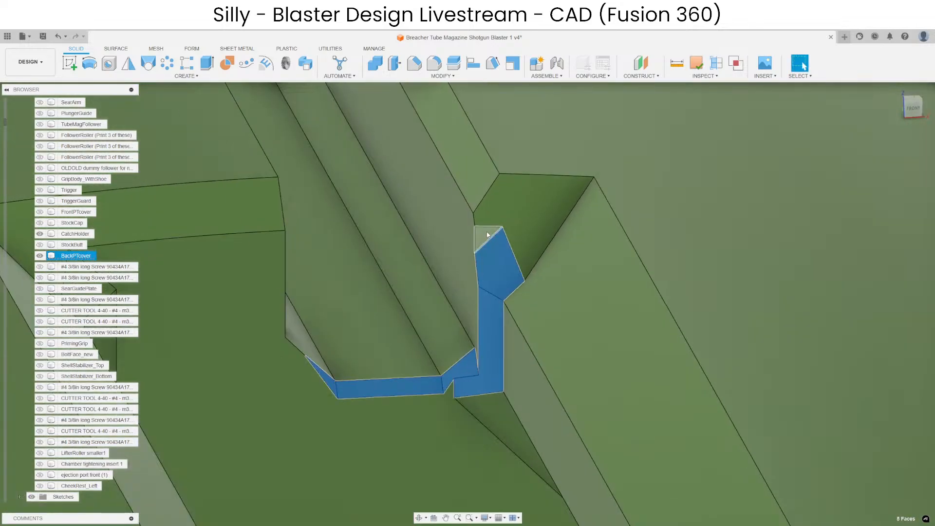
pyautogui.scroll(-6, 450, 325)
pyautogui.press('Delete')
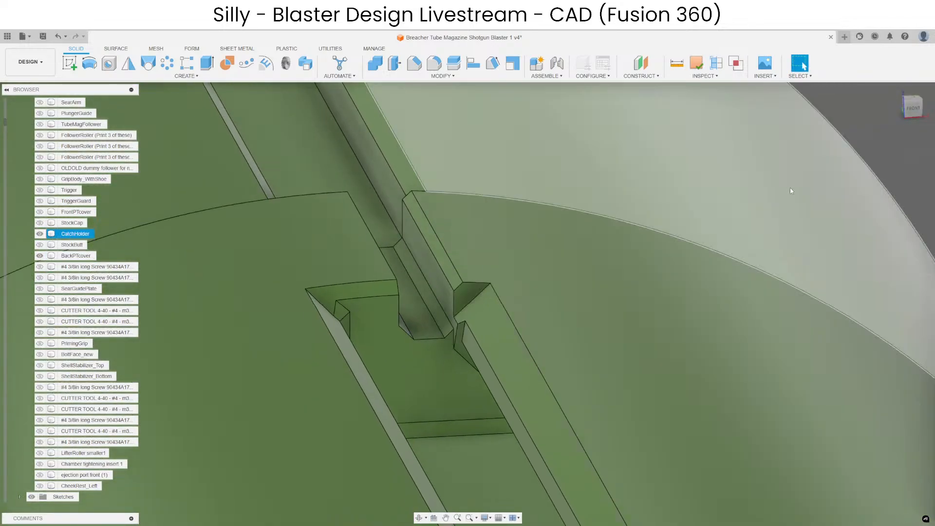
# Delete the remaining angled sliver faces and lower corner bevels of BackPTcover's rail cut near its existing slot.
pyautogui.scroll(4, 457, 344)
pyautogui.moveTo(457, 344)
pyautogui.keyDown('shift'); pyautogui.mouseDown(button='middle')
pyautogui.moveTo(472, 333)
pyautogui.moveTo(492, 356)
pyautogui.mouseUp(button='middle'); pyautogui.keyUp('shift')
pyautogui.click(493, 359)
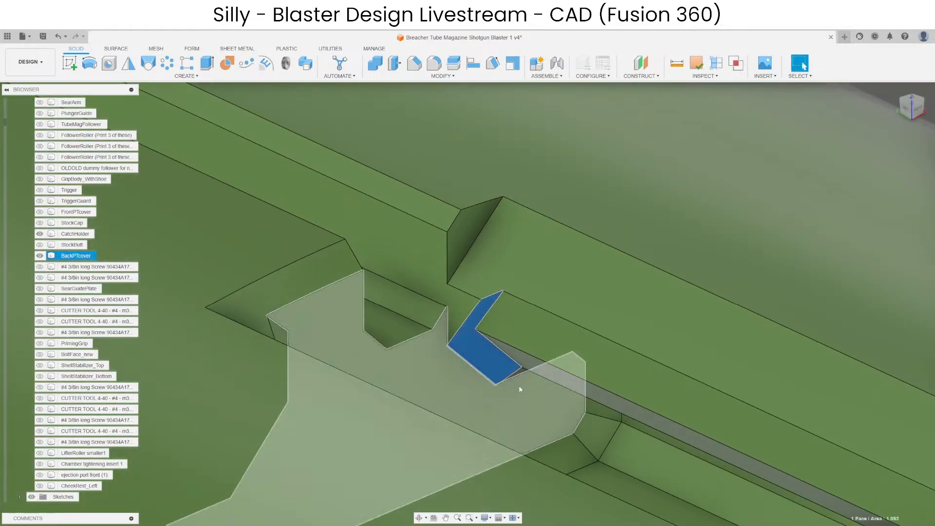
pyautogui.keyDown('shift'); pyautogui.moveTo(520, 388); pyautogui.dragTo(484, 358, button='middle'); pyautogui.keyUp('shift')
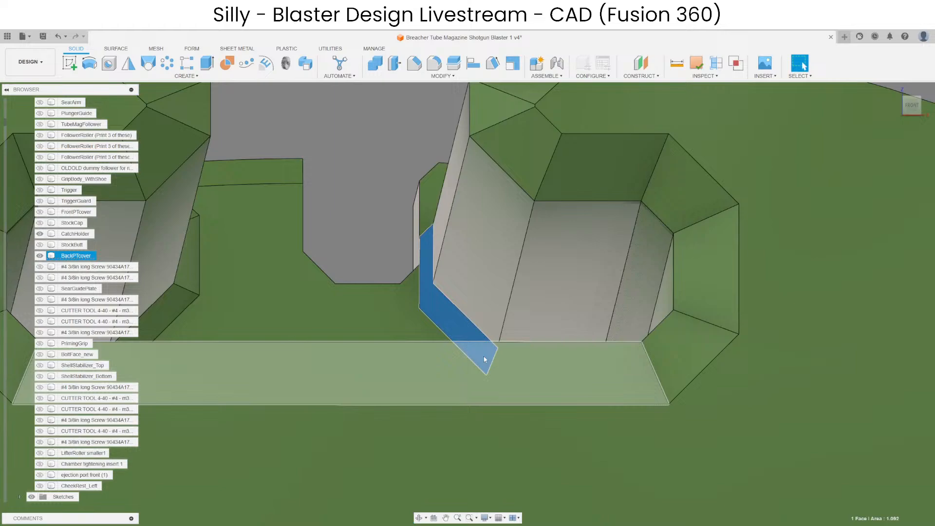
pyautogui.keyDown('ctrl'); pyautogui.click(179, 300); pyautogui.keyUp('ctrl')
pyautogui.press('Delete')
pyautogui.keyDown('shift'); pyautogui.moveTo(345, 266); pyautogui.dragTo(351, 278, button='middle'); pyautogui.keyUp('shift')
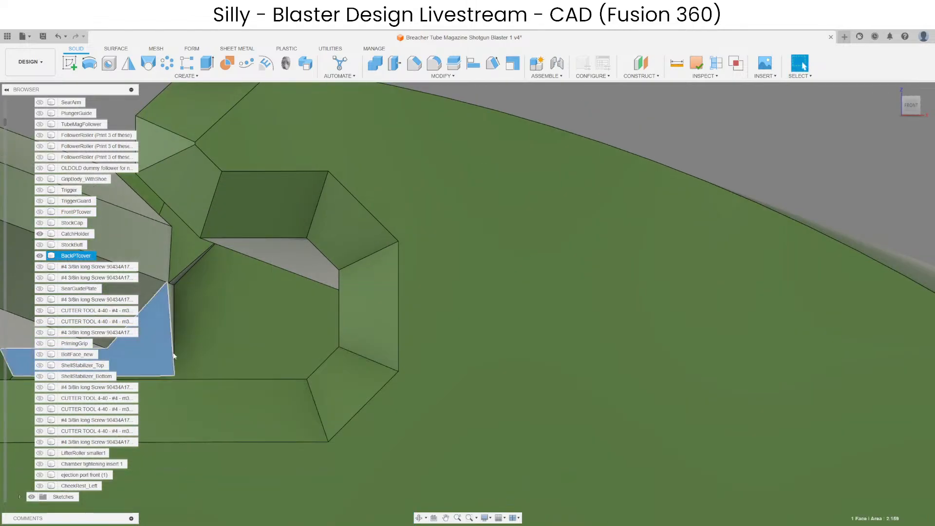
pyautogui.keyDown('shift'); pyautogui.moveTo(174, 356); pyautogui.dragTo(308, 255, button='middle'); pyautogui.keyUp('shift')
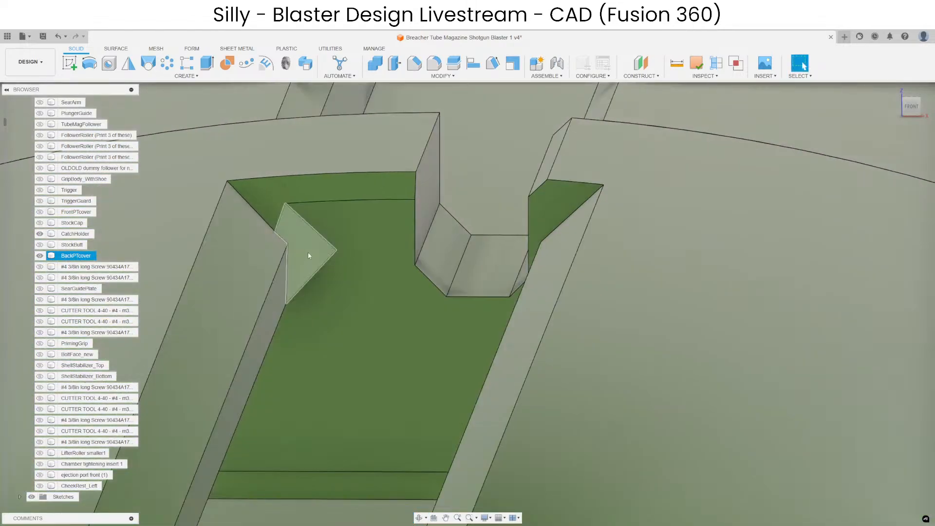
pyautogui.keyDown('shift'); pyautogui.moveTo(398, 238); pyautogui.dragTo(388, 82, button='middle'); pyautogui.keyUp('shift')
# Offset one side wall of BackPTcover's rail cut by -0.3 mm and the opposite wall outward to match CatchHolder's slot wall.
pyautogui.click(486, 296)
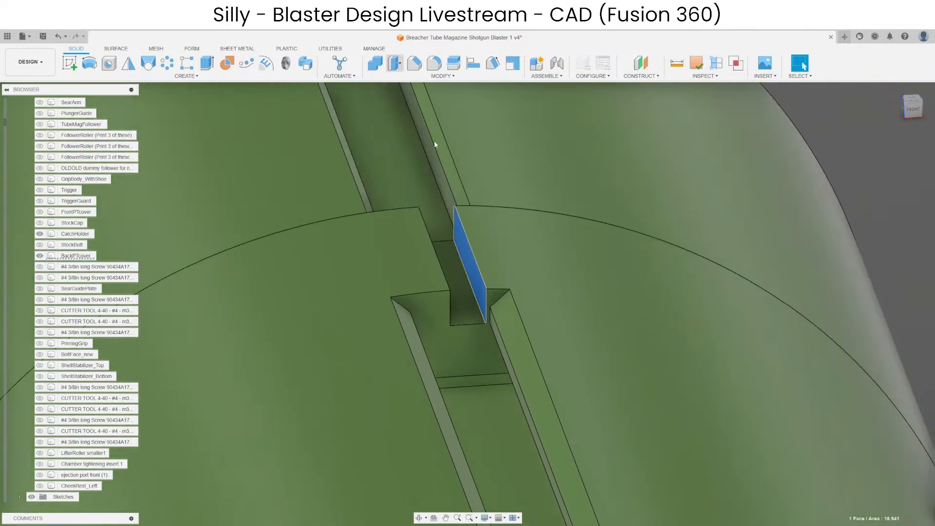
pyautogui.scroll(3, 490, 273)
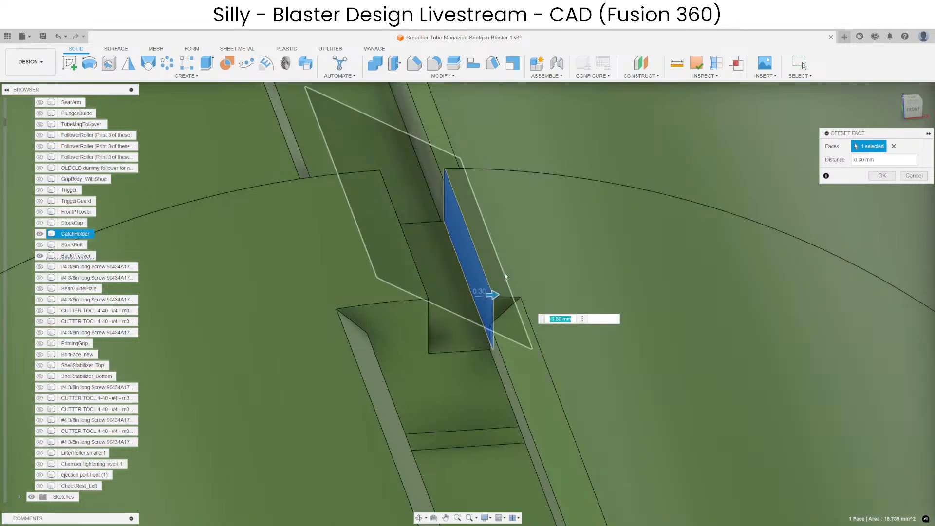
pyautogui.keyDown('shift'); pyautogui.moveTo(474, 333); pyautogui.dragTo(433, 326, button='middle'); pyautogui.keyUp('shift')
pyautogui.click(425, 266)
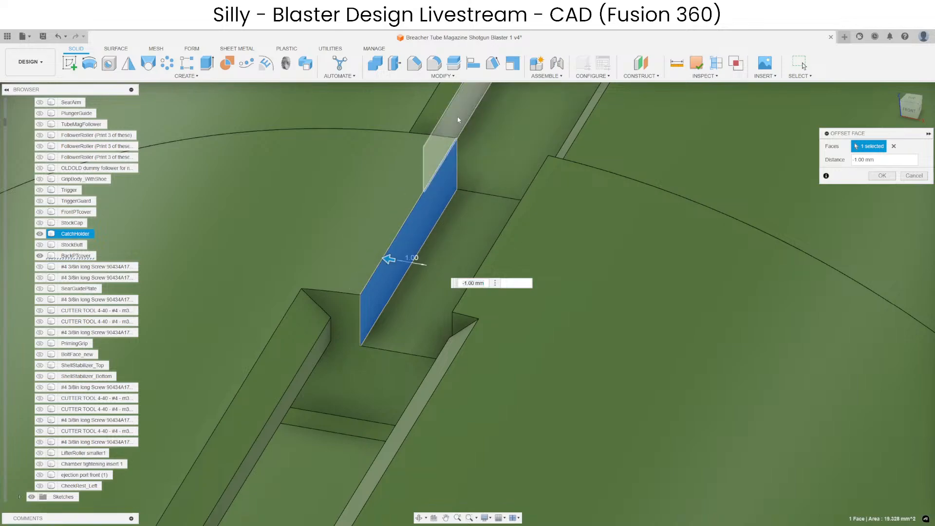
pyautogui.press('Return')
pyautogui.keyDown('shift'); pyautogui.moveTo(353, 315); pyautogui.dragTo(216, 292, button='middle'); pyautogui.keyUp('shift')
pyautogui.scroll(3, 335, 285)
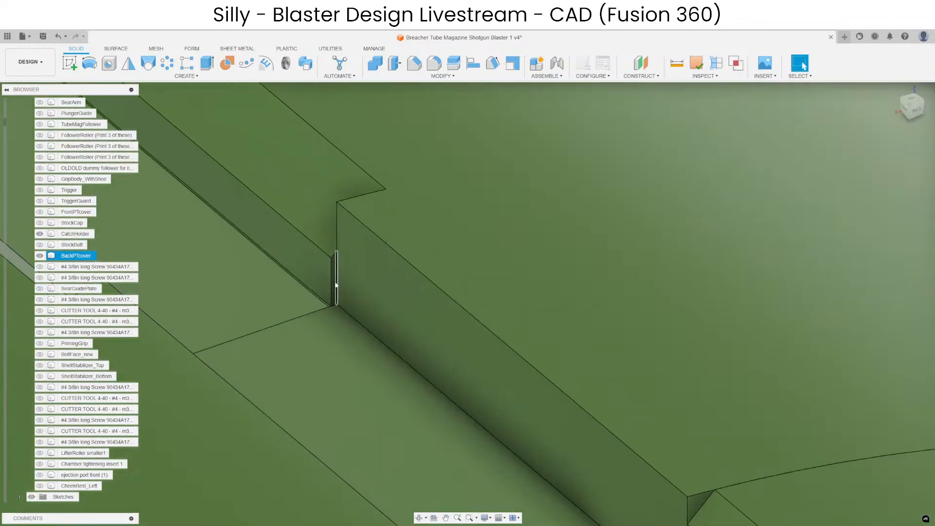
pyautogui.click(332, 278)
pyautogui.scroll(-2, 334, 275)
pyautogui.scroll(5, 405, 263)
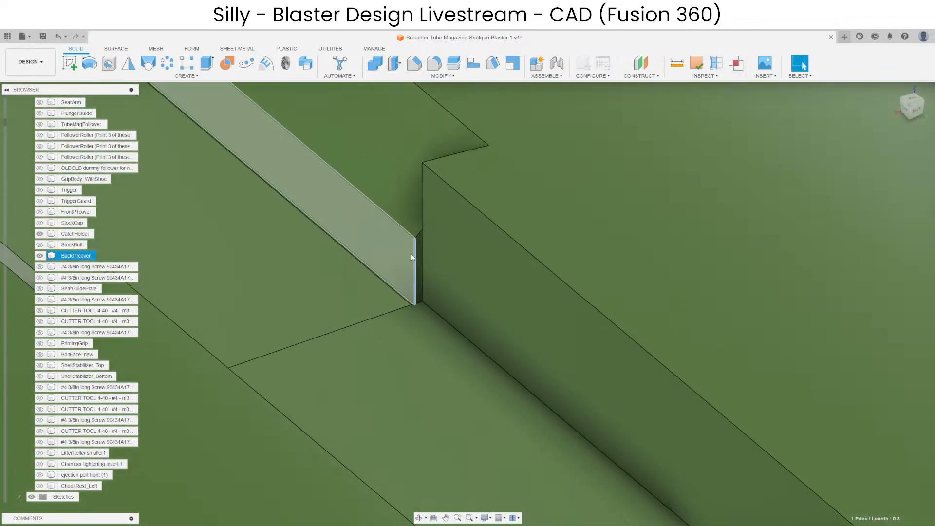
pyautogui.click(428, 243)
pyautogui.scroll(-4, 425, 223)
pyautogui.click(394, 64)
pyautogui.scroll(-2, 414, 272)
pyautogui.keyDown('shift'); pyautogui.moveTo(402, 296); pyautogui.dragTo(365, 279, button='middle'); pyautogui.keyUp('shift')
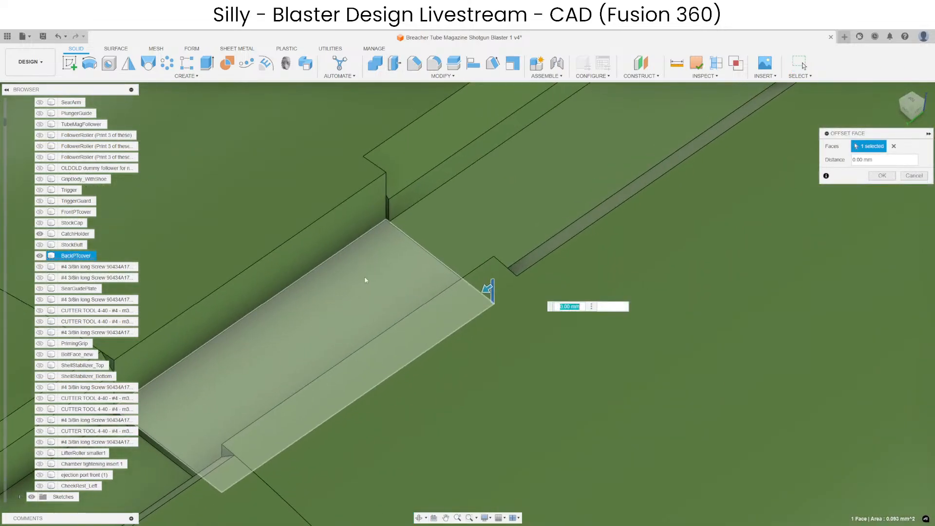
pyautogui.scroll(4, 390, 214)
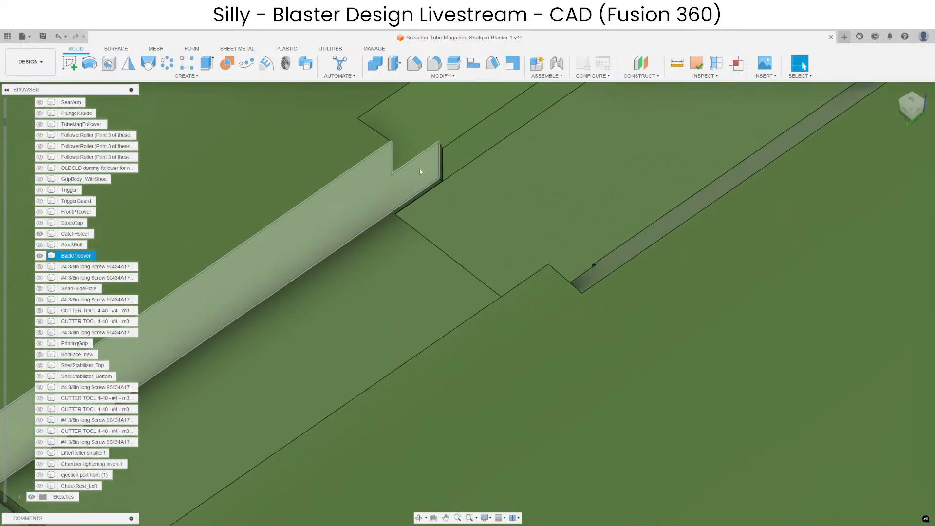
pyautogui.keyDown('shift'); pyautogui.moveTo(420, 171); pyautogui.dragTo(487, 271, button='middle'); pyautogui.keyUp('shift')
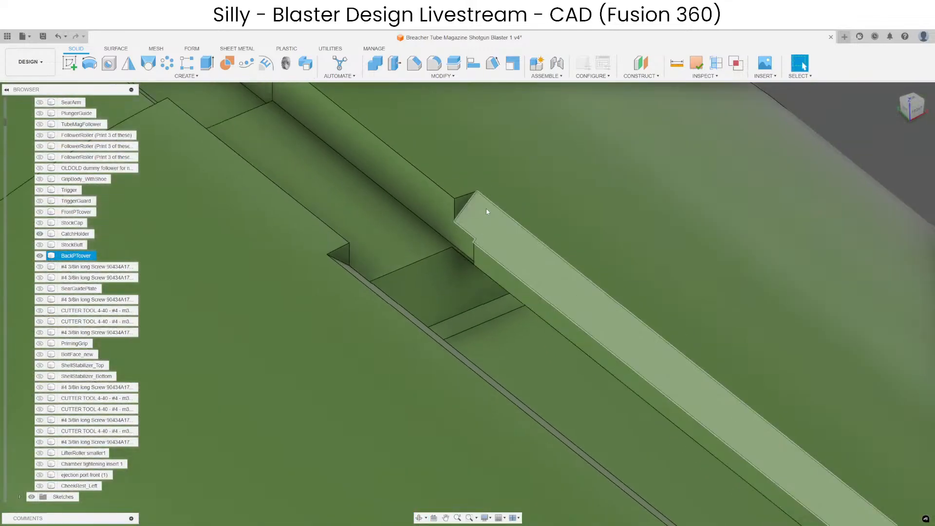
pyautogui.keyDown('shift'); pyautogui.moveTo(486, 209); pyautogui.dragTo(517, 206, button='middle'); pyautogui.keyUp('shift')
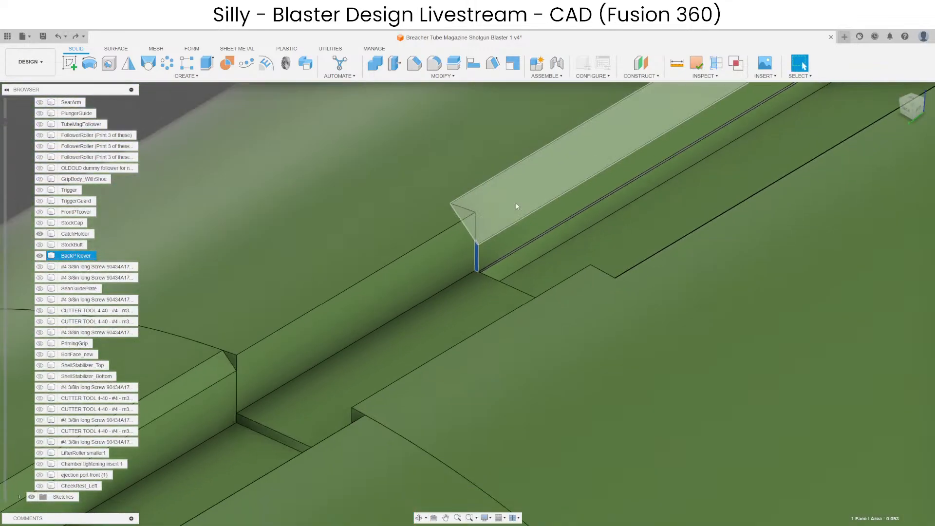
pyautogui.press('Escape')
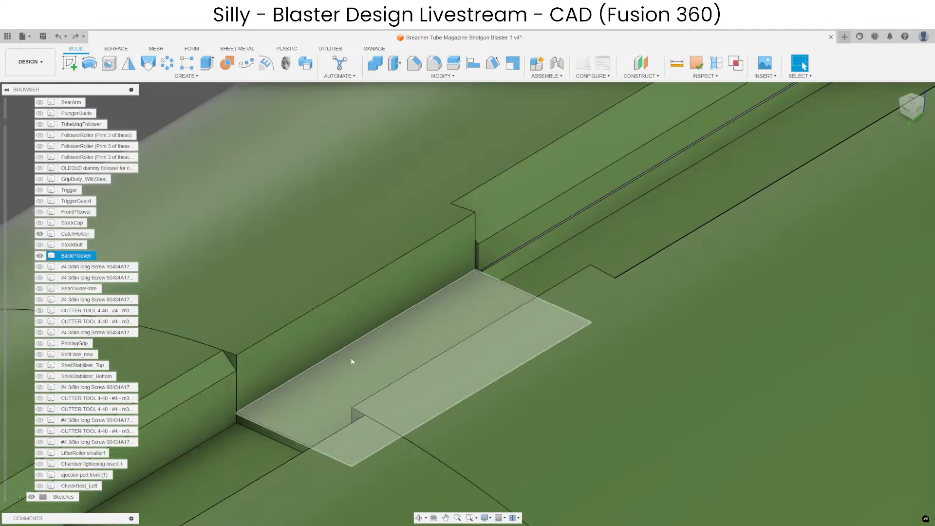
# Offset the floor of BackPTcover's rail cut until it is flush with CatchHolder's slot floor.
pyautogui.click(351, 361)
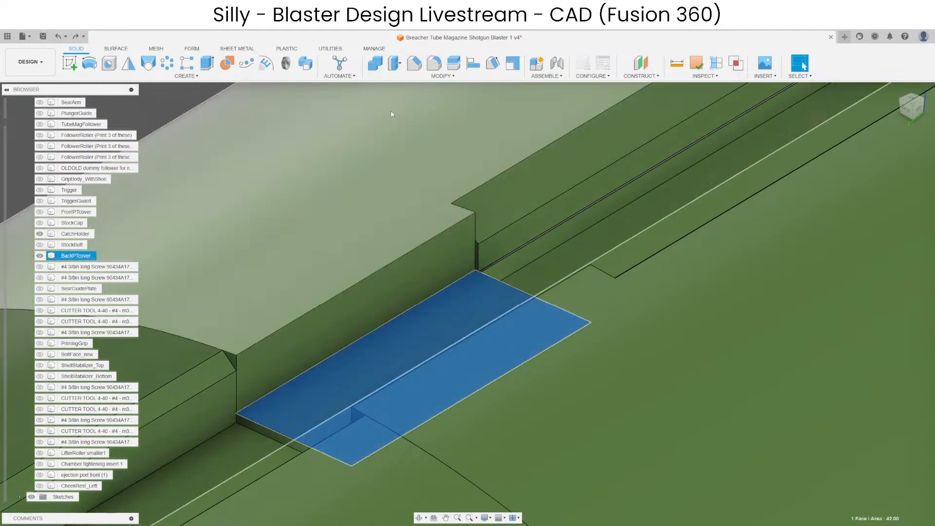
pyautogui.moveTo(363, 361); pyautogui.dragTo(363, 352)
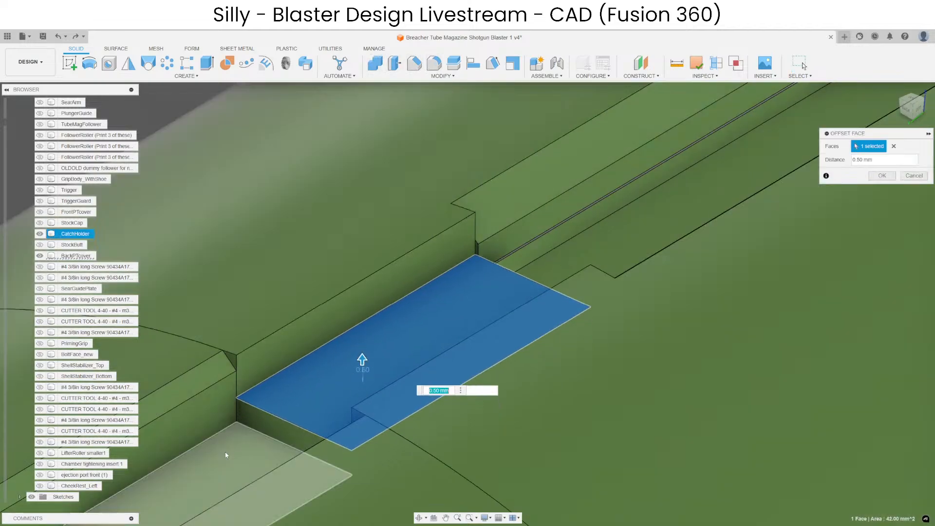
pyautogui.press('Escape')
pyautogui.scroll(1, 547, 264)
pyautogui.moveTo(547, 265); pyautogui.dragTo(676, 216, button='middle')
pyautogui.click(271, 348)
pyautogui.scroll(-2, 411, 142)
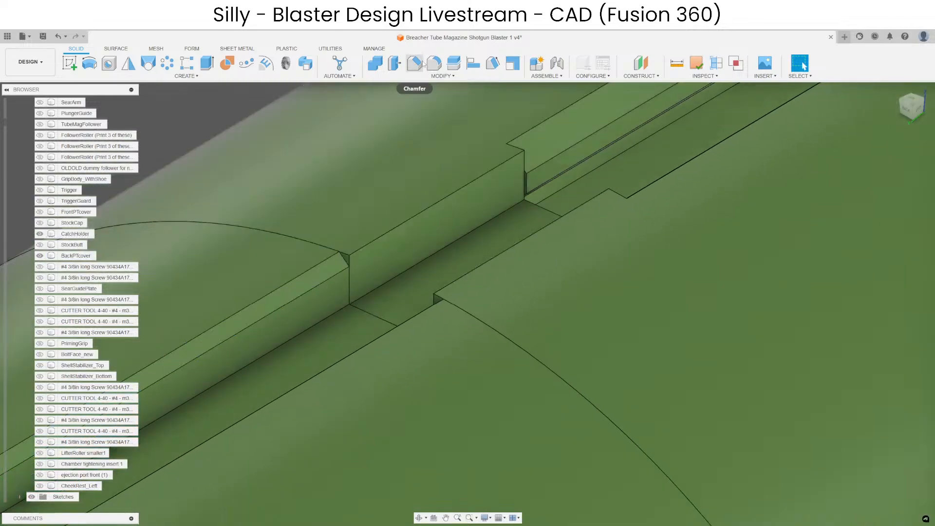
# Chamfer the two upper long edges of BackPTcover's rail cut next to CatchHolder by 0.5 mm.
pyautogui.click(414, 63)
pyautogui.click(486, 175)
pyautogui.click(495, 262)
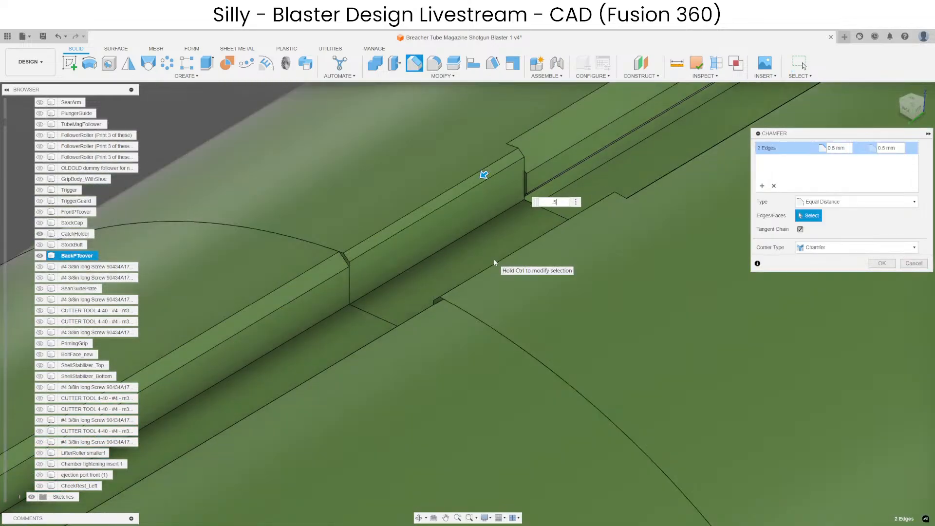
pyautogui.press('Return')
# Chamfer the two angled corner edges where BackPTcover's rail cut steps to its existing slot.
pyautogui.keyDown('shift'); pyautogui.moveTo(484, 223); pyautogui.dragTo(374, 262, button='middle'); pyautogui.keyUp('shift')
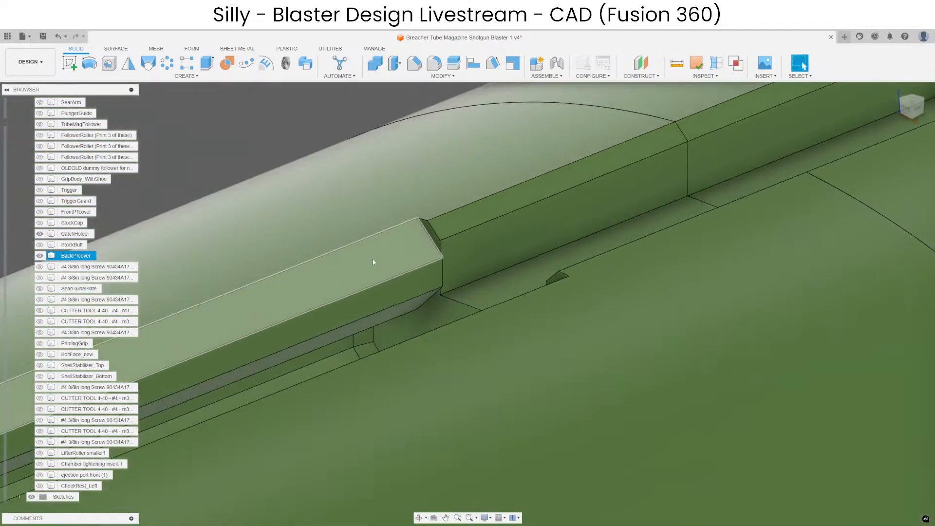
pyautogui.click(410, 72)
pyautogui.click(429, 240)
pyautogui.scroll(3, 574, 279)
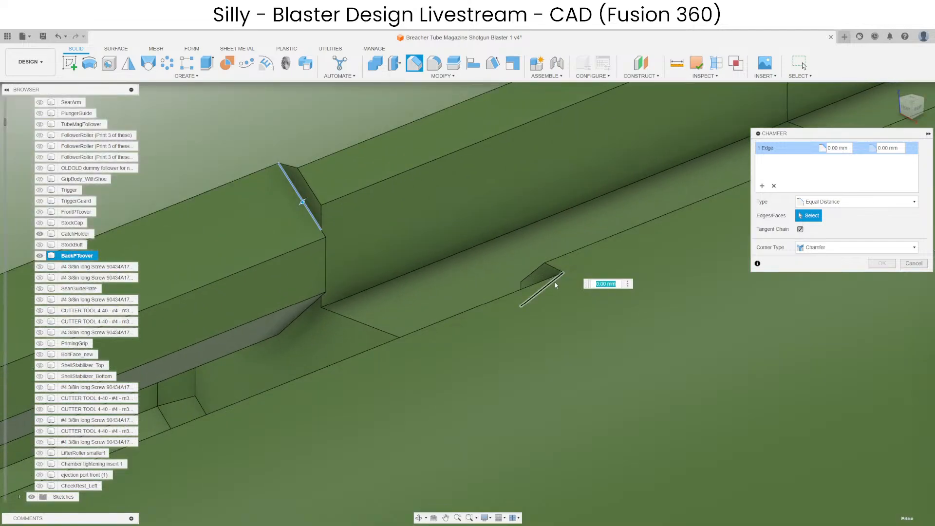
pyautogui.click(554, 281)
pyautogui.press('Return')
pyautogui.scroll(3, 253, 201)
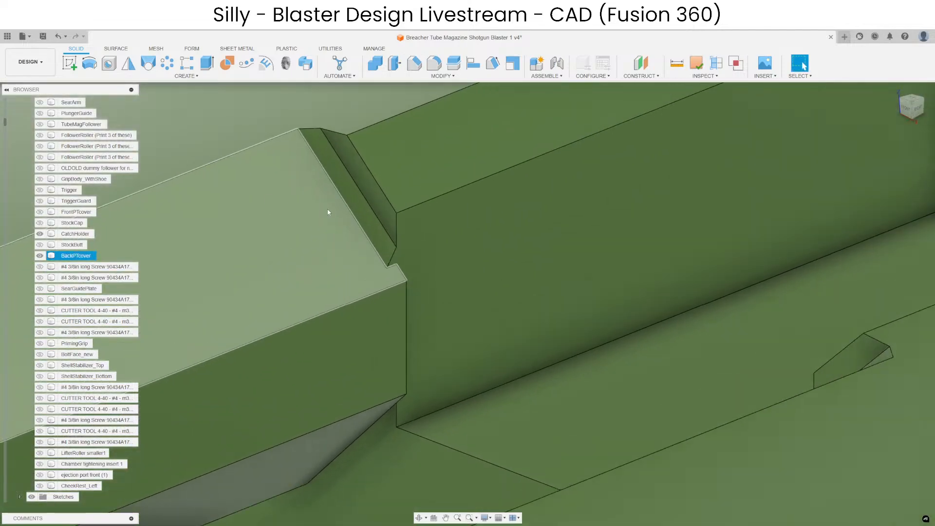
pyautogui.scroll(-3, 362, 231)
pyautogui.scroll(3, 627, 301)
pyautogui.scroll(-4, 576, 273)
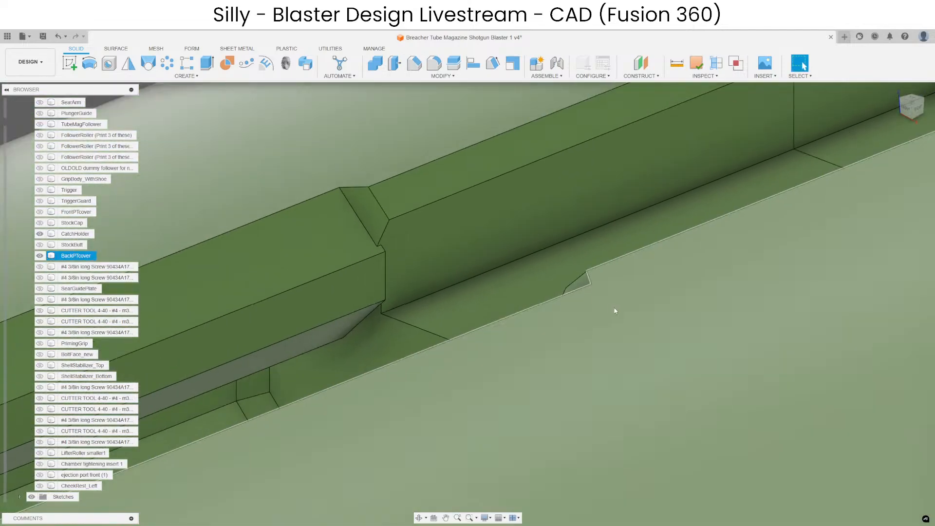
# Chamfer the outer angled edges of both bevelled step corners in BackPTcover's rail cut once more.
pyautogui.keyDown('shift'); pyautogui.moveTo(614, 311); pyautogui.dragTo(519, 285, button='middle'); pyautogui.keyUp('shift')
pyautogui.click(526, 293)
pyautogui.click(414, 63)
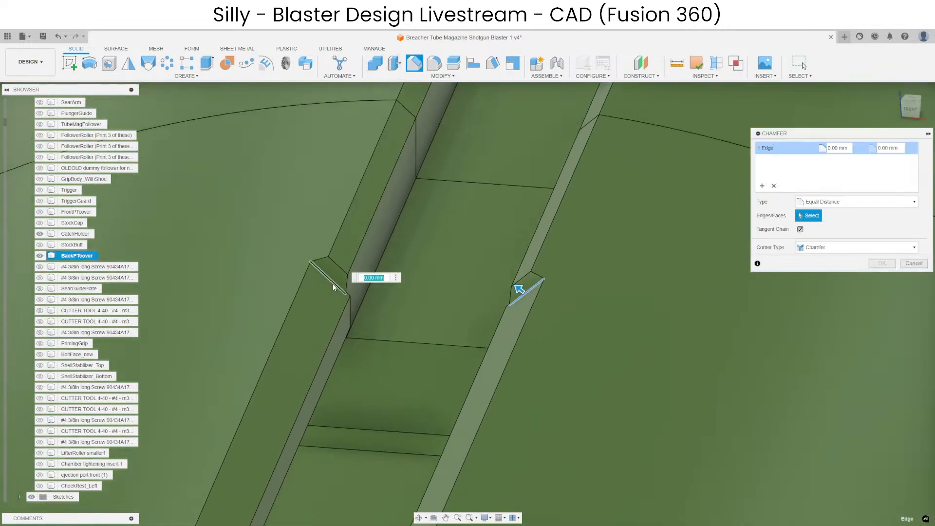
pyautogui.press('Return')
pyautogui.scroll(3, 337, 280)
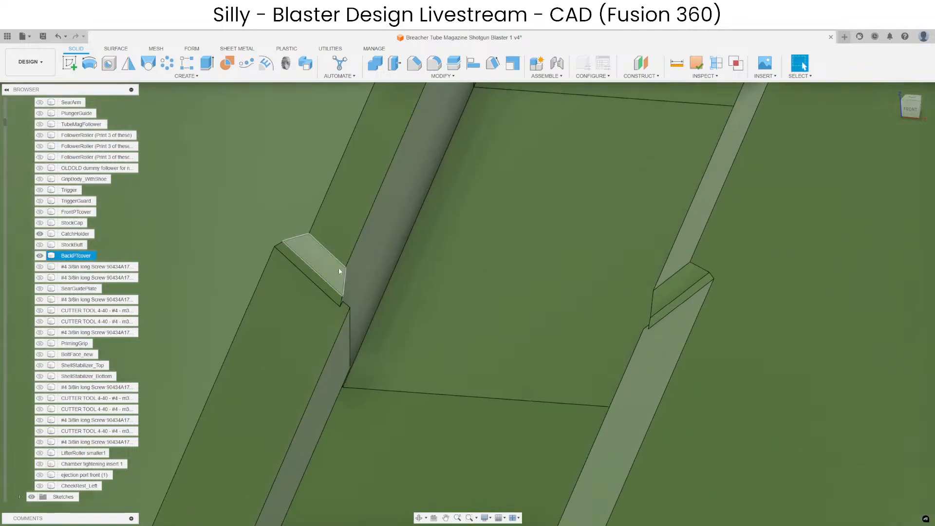
pyautogui.keyDown('shift'); pyautogui.moveTo(670, 326); pyautogui.dragTo(627, 339, button='middle'); pyautogui.keyUp('shift')
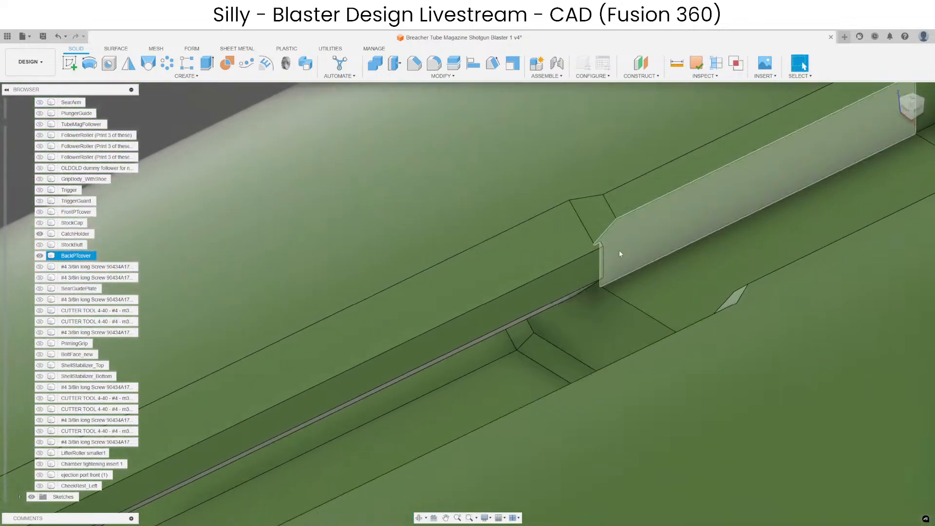
# Chamfer the two vertical edges at the step in BackPTcover's slot walls by 0.05 mm.
pyautogui.scroll(3, 618, 251)
pyautogui.click(585, 262)
pyautogui.scroll(-2, 547, 224)
pyautogui.click(421, 63)
pyautogui.keyDown('shift'); pyautogui.moveTo(526, 195); pyautogui.dragTo(560, 290, button='middle'); pyautogui.keyUp('shift')
pyautogui.scroll(2, 616, 323)
pyautogui.click(606, 363)
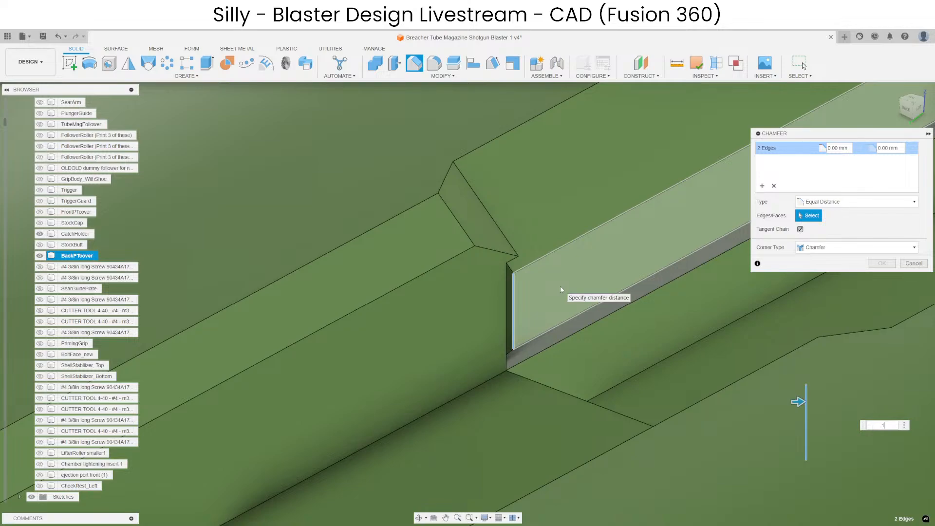
pyautogui.press('Return')
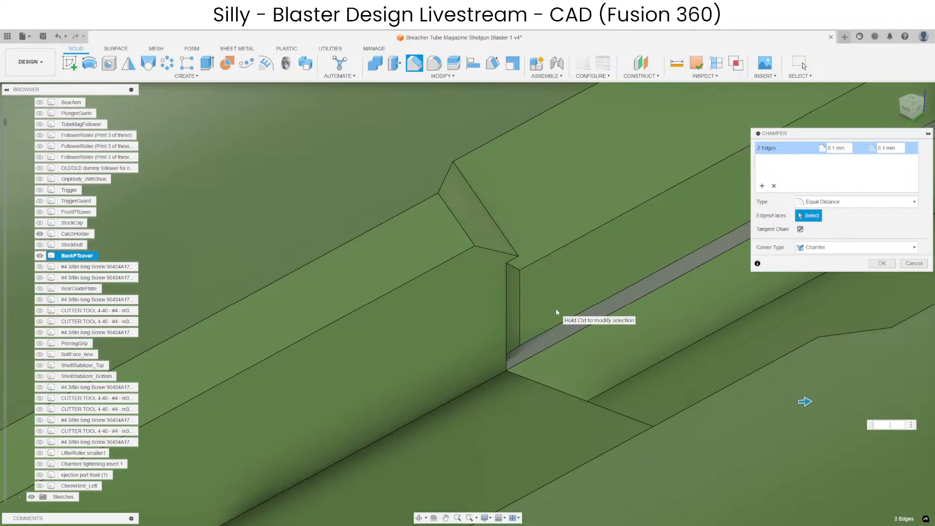
pyautogui.write('.2')
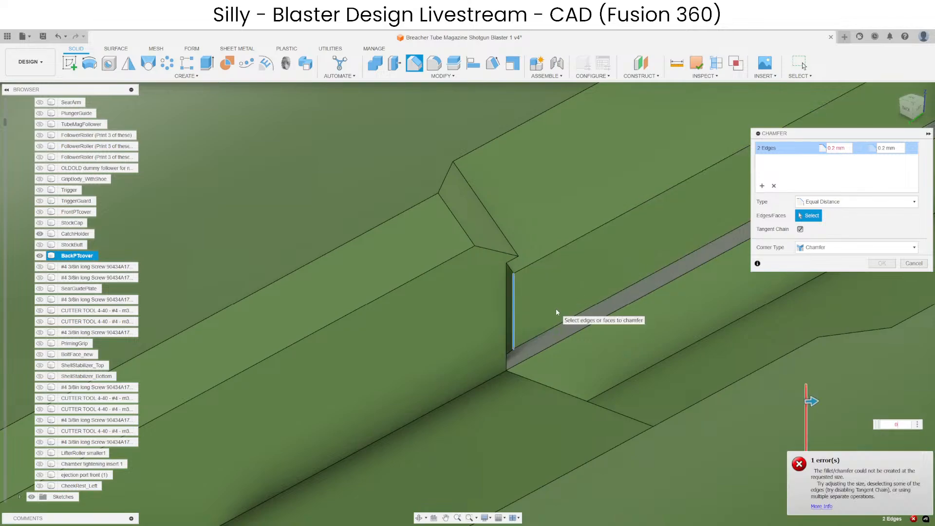
pyautogui.write('.05')
pyautogui.press('Return')
# Delete the narrow sliver faces beside the vertical chamfers on both slot walls of BackPTcover.
pyautogui.scroll(4, 463, 270)
pyautogui.scroll(3, 562, 266)
pyautogui.click(543, 294)
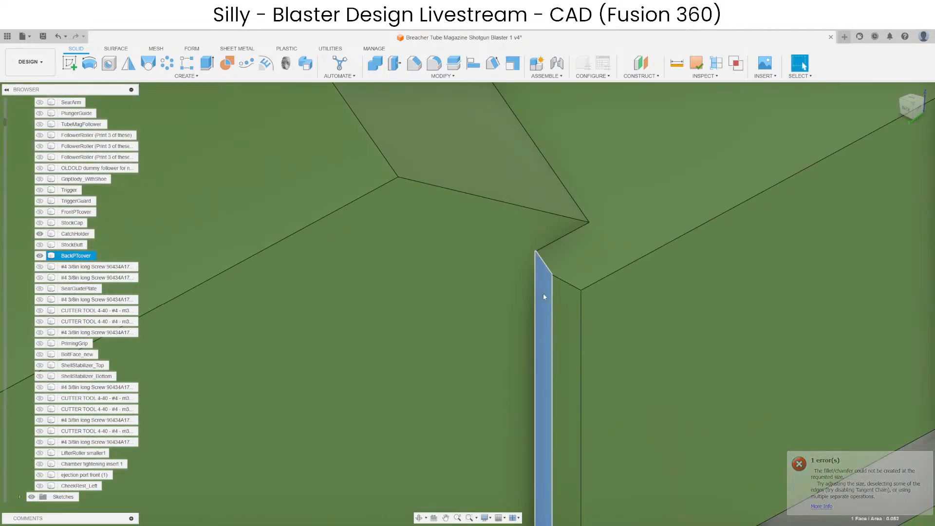
pyautogui.keyDown('shift'); pyautogui.moveTo(544, 296); pyautogui.dragTo(670, 346, button='middle'); pyautogui.keyUp('shift')
pyautogui.scroll(5, 631, 318)
pyautogui.click(591, 318)
pyautogui.scroll(-5, 593, 325)
pyautogui.scroll(-4, 511, 223)
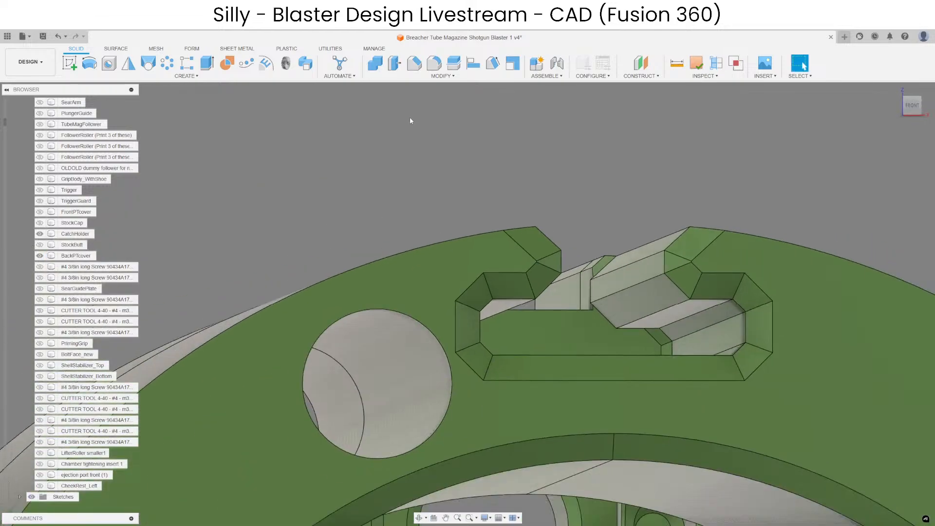
# Chamfer the four lower edges inside BackPTcover's slot, where the rail cut's floor steps down, by 0.3 mm.
pyautogui.click(420, 65)
pyautogui.scroll(4, 631, 328)
pyautogui.click(623, 319)
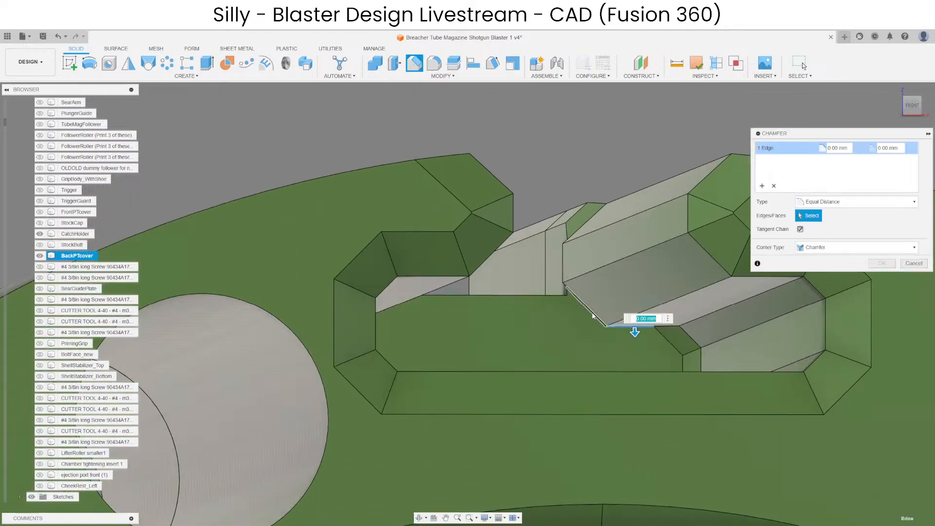
pyautogui.click(592, 316)
pyautogui.scroll(-1, 560, 331)
pyautogui.keyDown('shift'); pyautogui.moveTo(537, 336); pyautogui.dragTo(516, 326, button='middle'); pyautogui.keyUp('shift')
pyautogui.scroll(3, 381, 311)
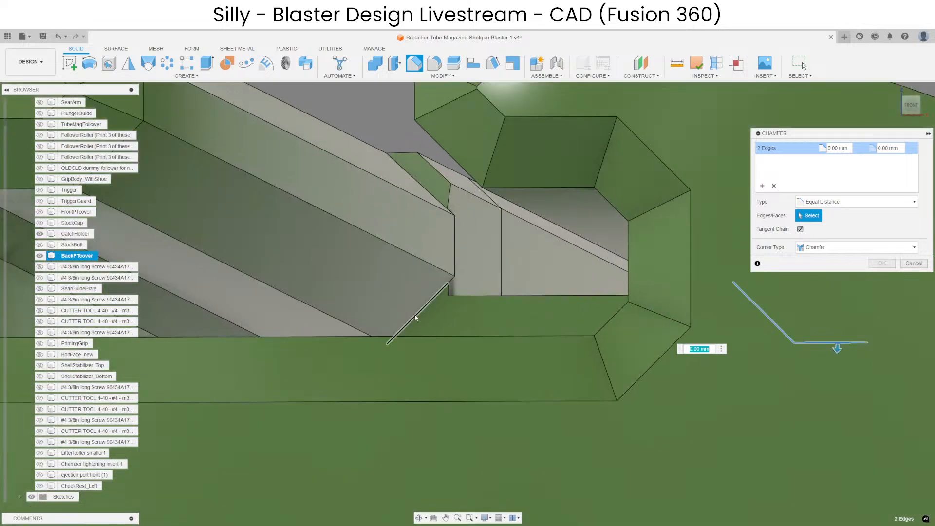
pyautogui.keyDown('shift'); pyautogui.moveTo(427, 306); pyautogui.dragTo(427, 305, button='middle'); pyautogui.keyUp('shift')
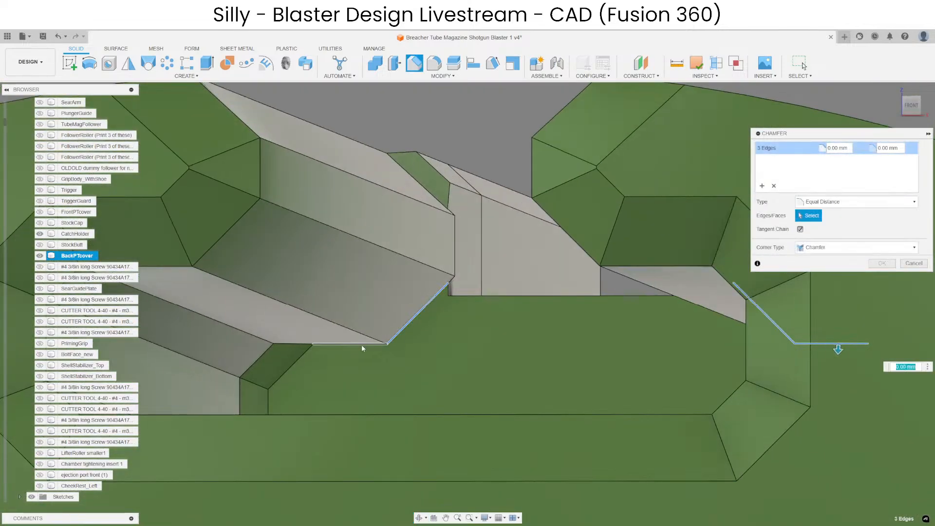
pyautogui.write('.5')
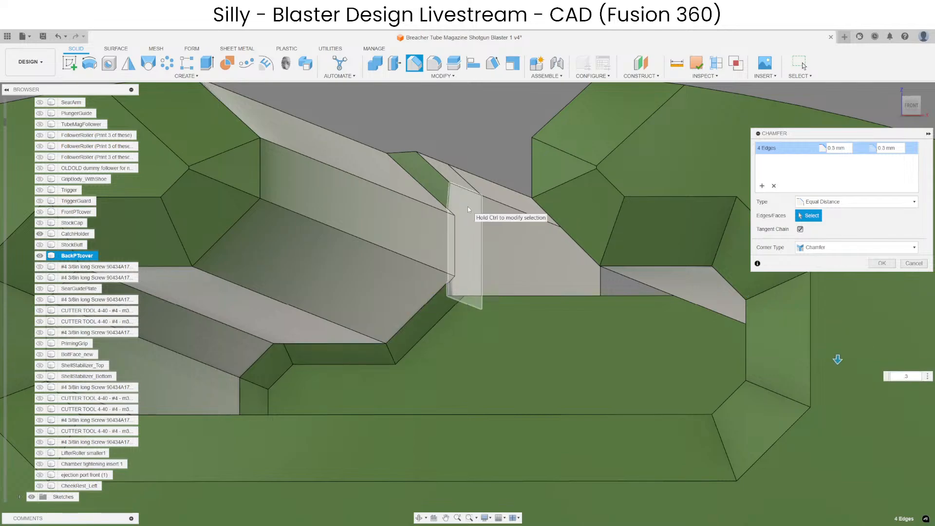
pyautogui.press('Return')
# Show StockButt, unisolate all the bodies and examine the chamfered rail slot across the assembled parts.
pyautogui.keyDown('shift'); pyautogui.moveTo(572, 329); pyautogui.dragTo(348, 340, button='middle'); pyautogui.keyUp('shift')
pyautogui.click(378, 177)
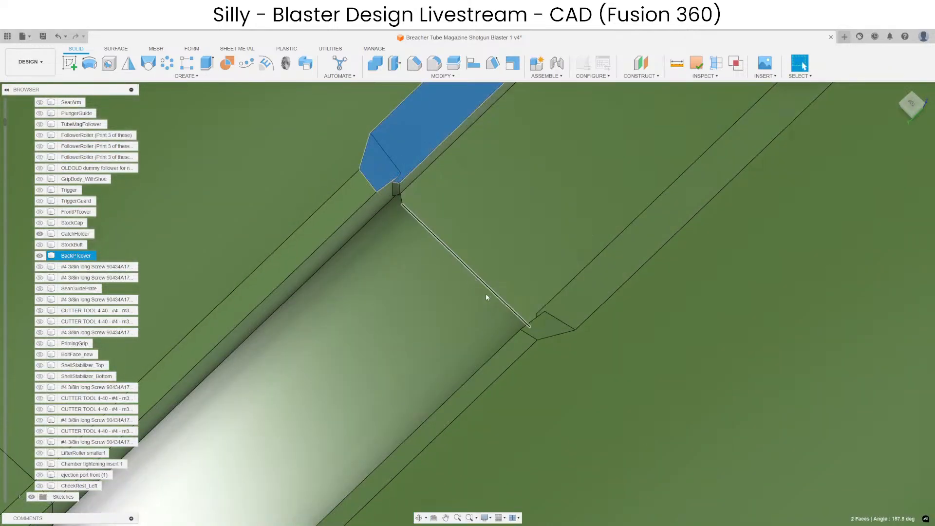
pyautogui.keyDown('shift'); pyautogui.moveTo(486, 297); pyautogui.dragTo(438, 270, button='middle'); pyautogui.keyUp('shift')
pyautogui.scroll(-8, 610, 323)
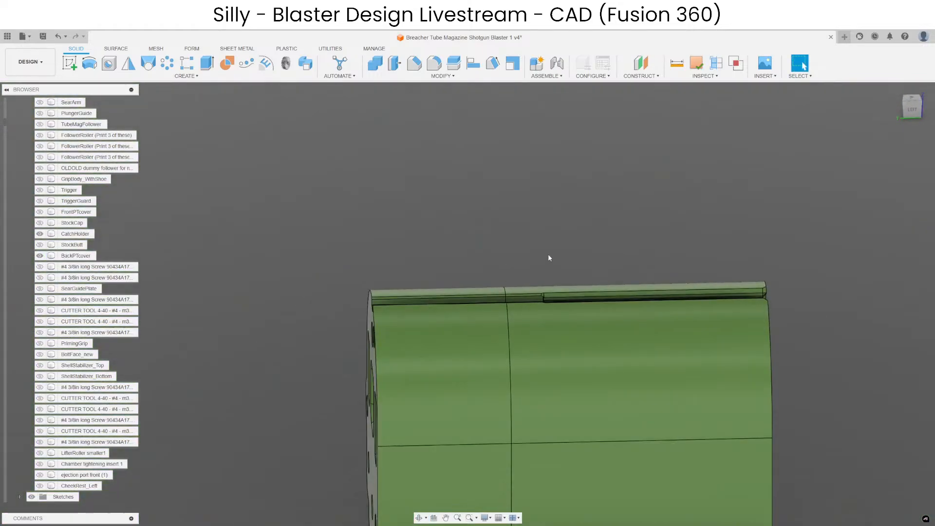
pyautogui.scroll(4, 549, 257)
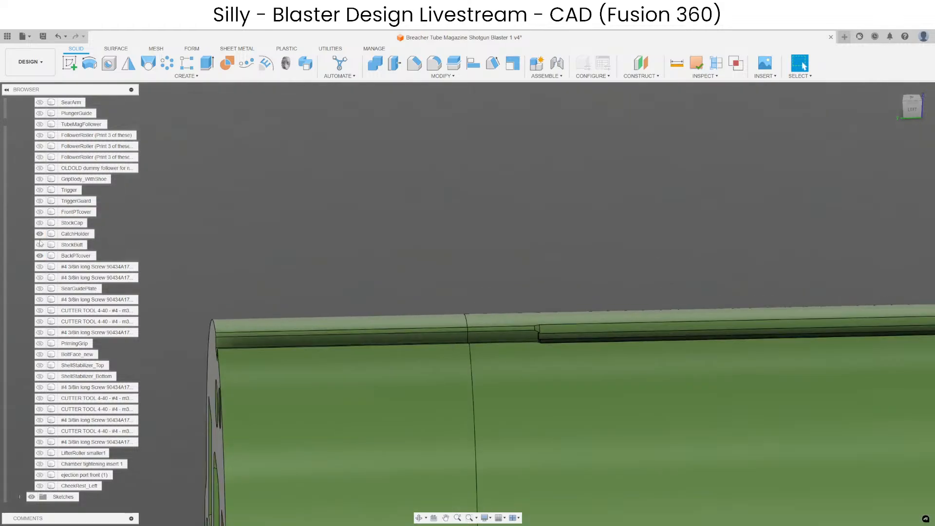
pyautogui.scroll(-3, 632, 253)
pyautogui.rightClick(458, 227)
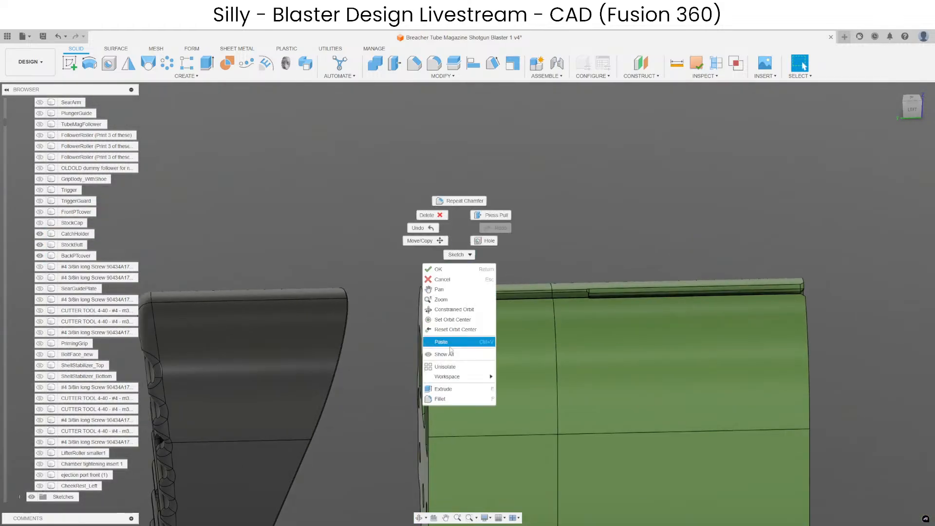
pyautogui.click(441, 366)
pyautogui.scroll(4, 507, 281)
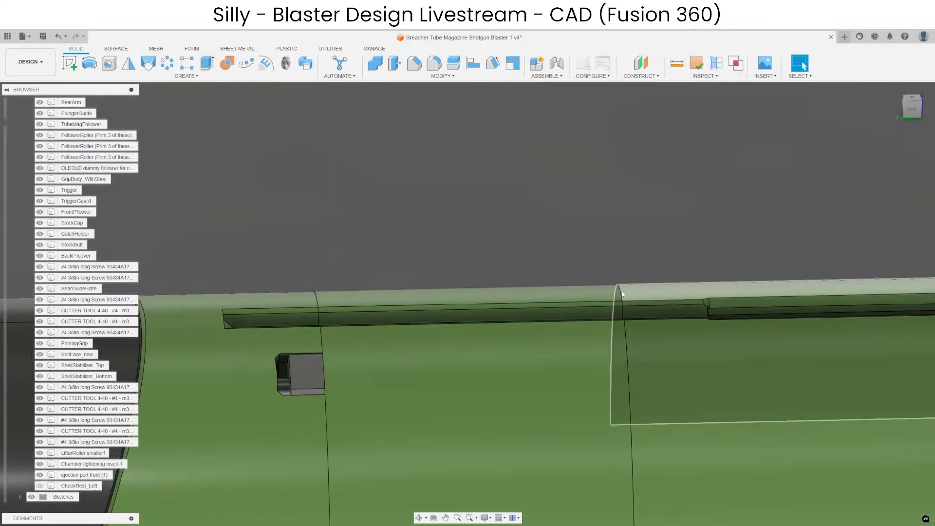
pyautogui.keyDown('shift'); pyautogui.moveTo(587, 291); pyautogui.dragTo(514, 287, button='middle'); pyautogui.keyUp('shift')
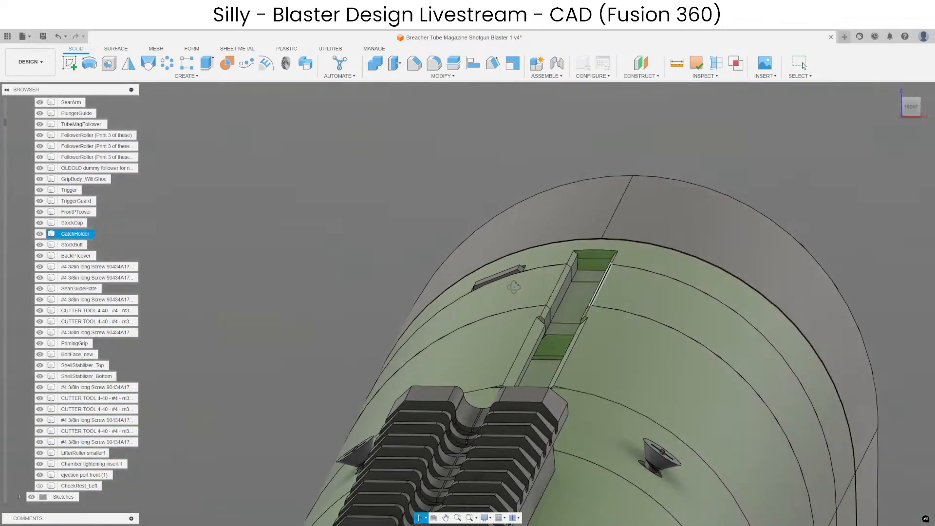
# Isolate CheekRest_Left and select the two rail side faces, one on each side of the rail's step.
pyautogui.rightClick(64, 485)
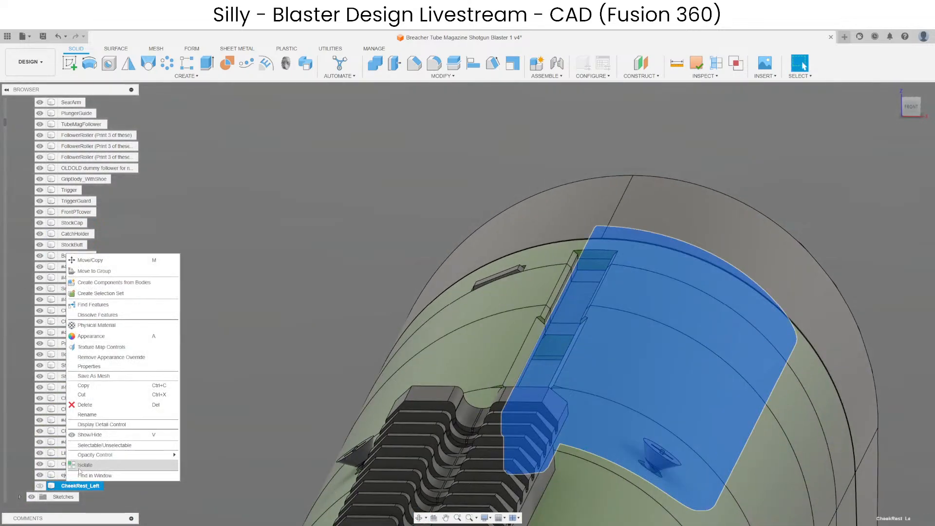
pyautogui.click(86, 464)
pyautogui.scroll(5, 521, 446)
pyautogui.keyDown('shift'); pyautogui.moveTo(619, 470); pyautogui.dragTo(452, 484, button='middle'); pyautogui.keyUp('shift')
pyautogui.moveTo(774, 390); pyautogui.dragTo(443, 451, button='middle')
pyautogui.scroll(4, 504, 343)
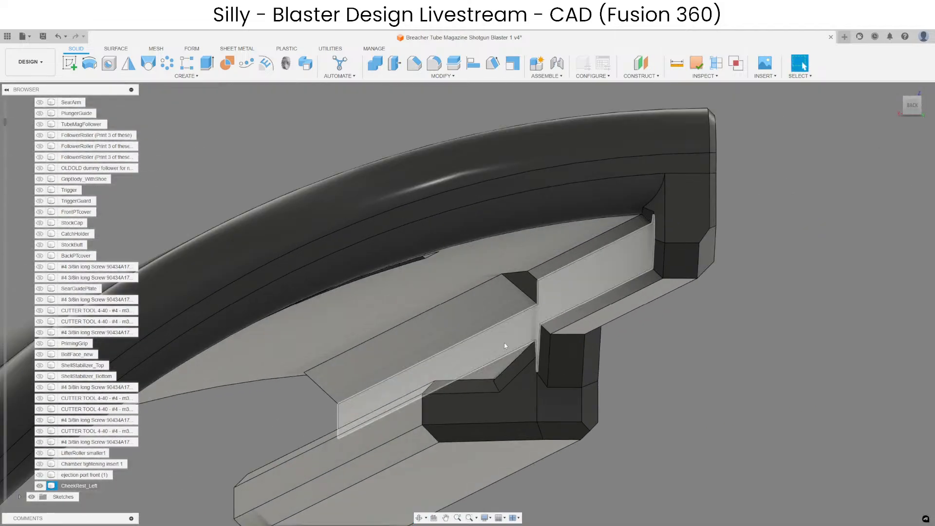
pyautogui.keyDown('shift'); pyautogui.click(556, 271); pyautogui.keyUp('shift')
pyautogui.keyDown('shift'); pyautogui.moveTo(455, 316); pyautogui.dragTo(528, 290, button='middle'); pyautogui.keyUp('shift')
pyautogui.scroll(-6, 515, 331)
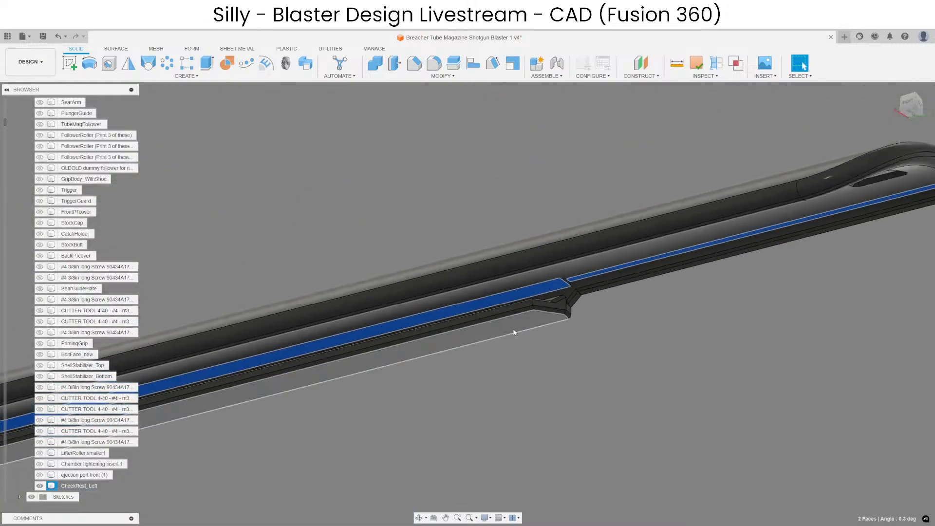
# Hide CheekRest_Left and show CatchHolder, StockCap, FrontPTcover and BackPTcover around the selected rail faces.
pyautogui.press('v')
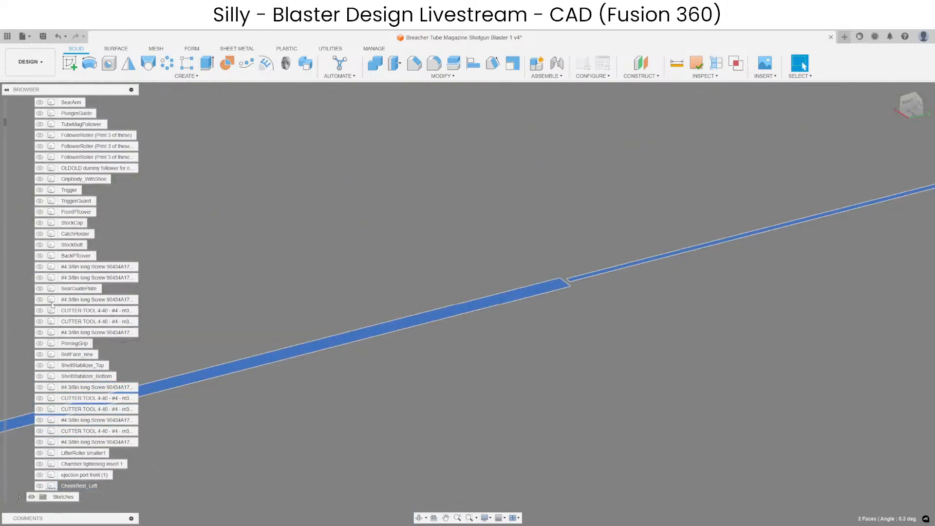
pyautogui.click(40, 234)
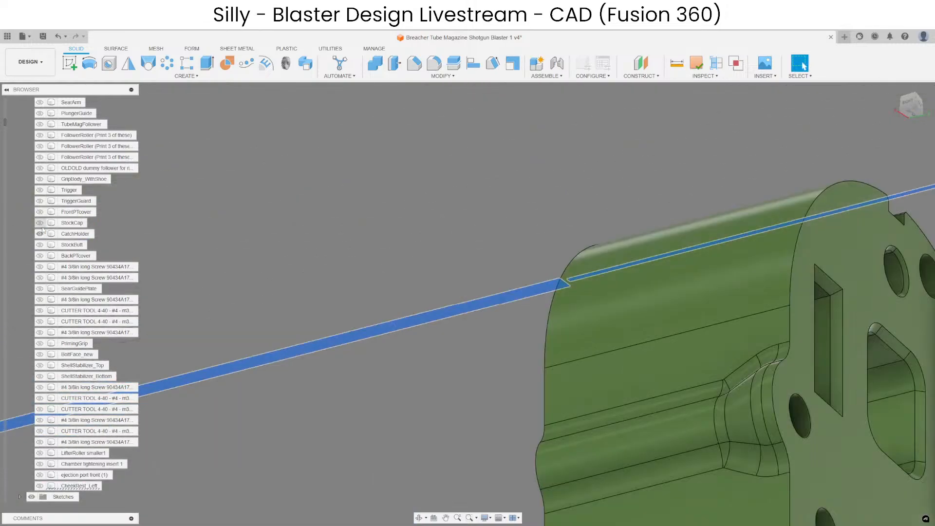
pyautogui.click(40, 223)
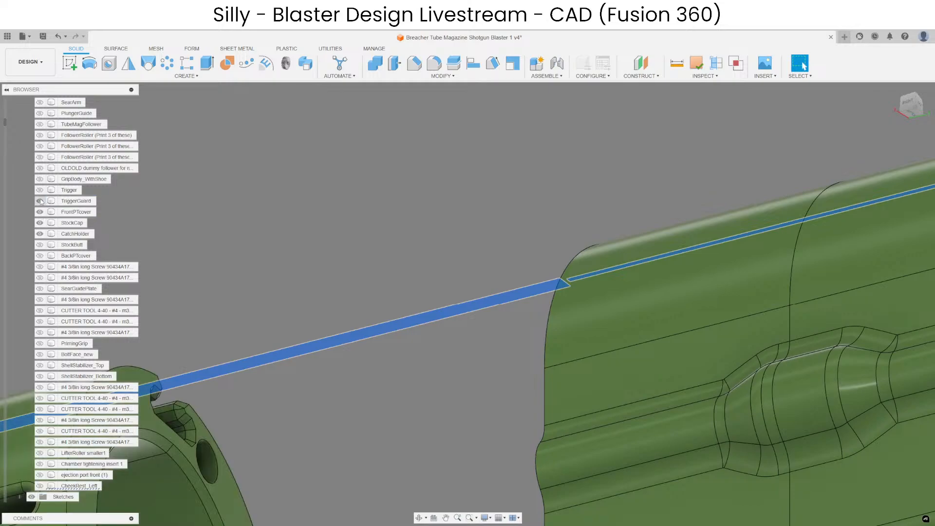
pyautogui.click(41, 256)
# Compare the cheek rest's selected rail faces with the slot walls at the step in BackPTcover.
pyautogui.scroll(-3, 483, 297)
pyautogui.scroll(5, 487, 272)
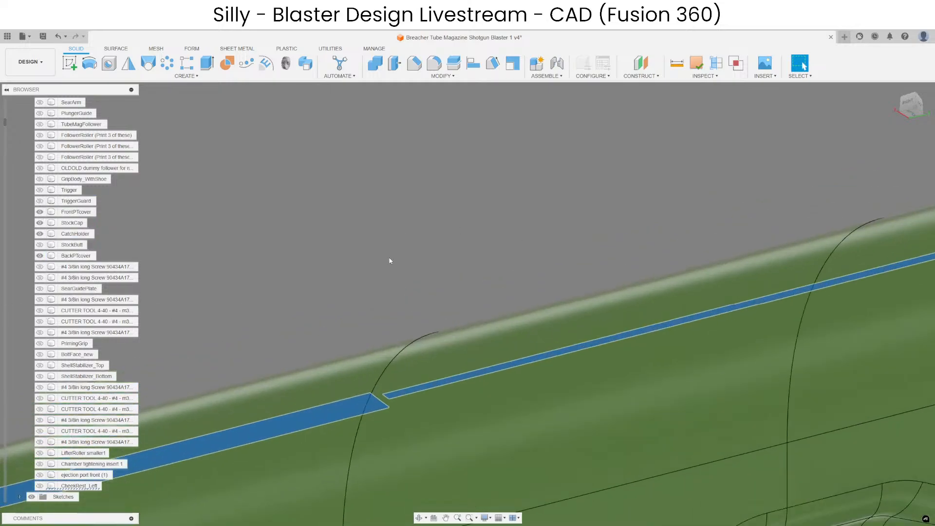
pyautogui.scroll(4, 422, 294)
pyautogui.keyDown('shift'); pyautogui.moveTo(422, 294); pyautogui.dragTo(439, 345, button='middle'); pyautogui.keyUp('shift')
pyautogui.keyDown('shift'); pyautogui.moveTo(513, 434); pyautogui.dragTo(437, 370, button='middle'); pyautogui.keyUp('shift')
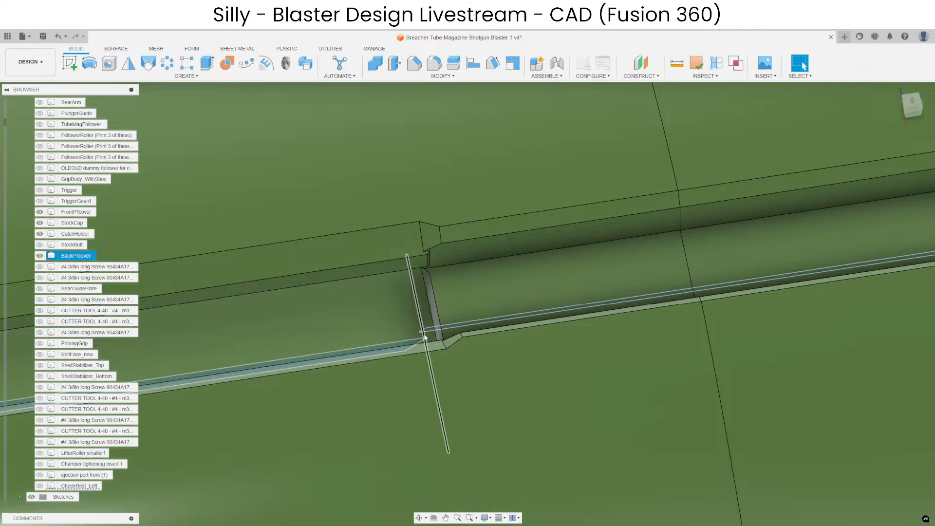
pyautogui.scroll(2, 448, 336)
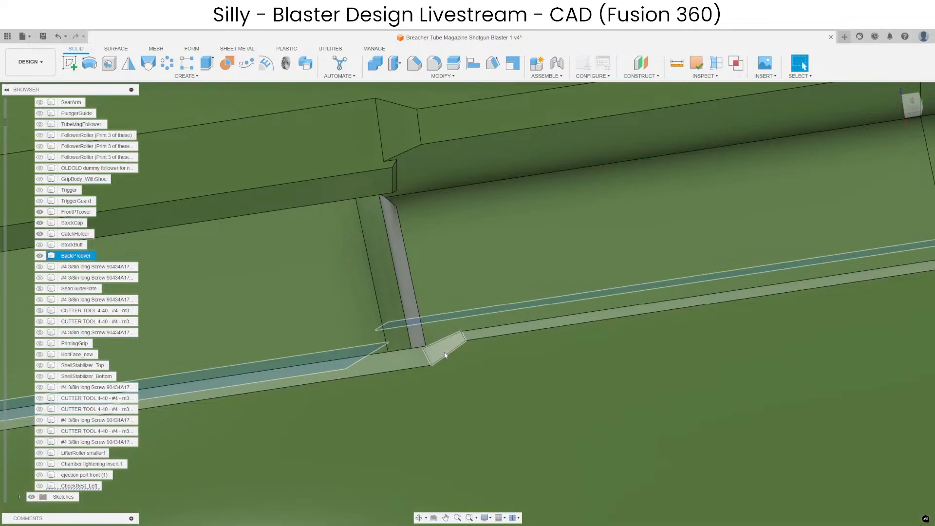
pyautogui.scroll(-2, 440, 353)
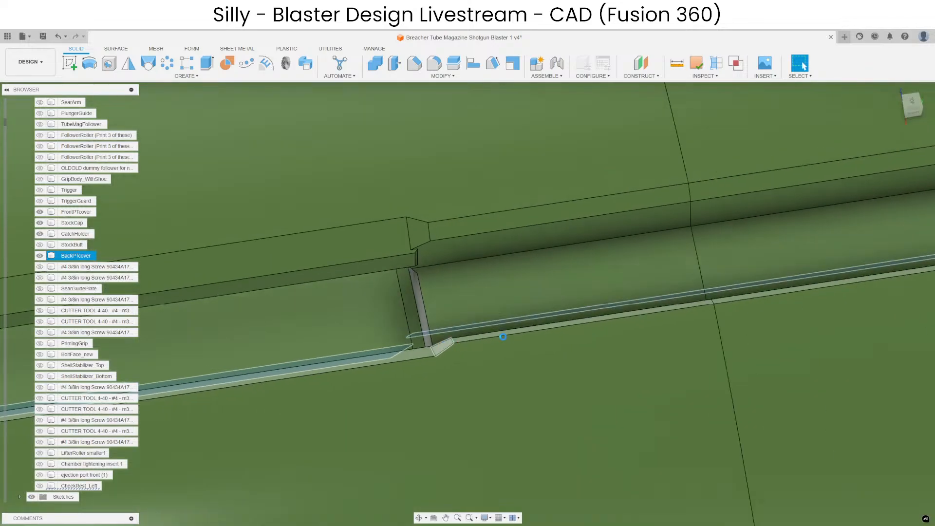
pyautogui.scroll(-3, 620, 257)
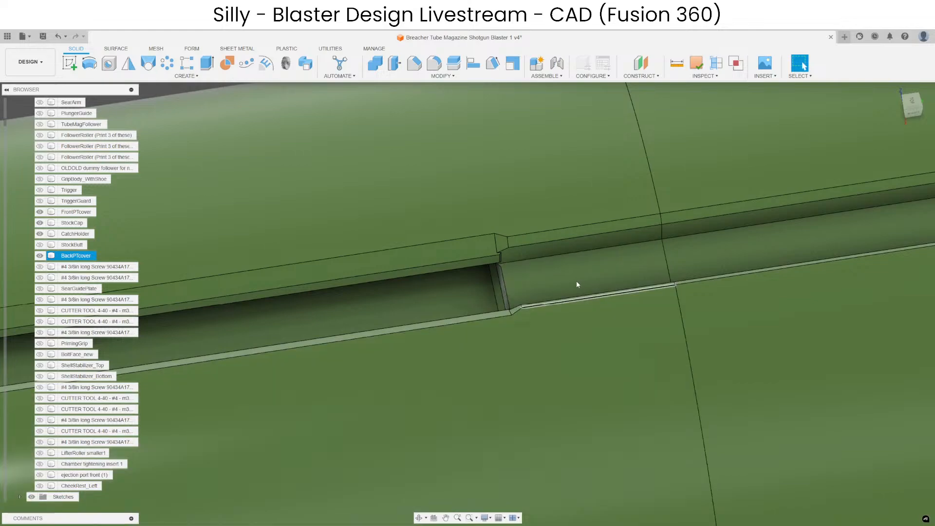
# Examine the slot's step and wall chamfers in BackPTcover from both sides, along with the complete slot across the assembled parts.
pyautogui.scroll(-3, 532, 274)
pyautogui.scroll(3, 532, 273)
pyautogui.keyDown('shift'); pyautogui.moveTo(529, 288); pyautogui.dragTo(611, 190, button='middle'); pyautogui.keyUp('shift')
pyautogui.scroll(-3, 520, 297)
pyautogui.scroll(3, 521, 297)
pyautogui.keyDown('shift'); pyautogui.moveTo(548, 297); pyautogui.dragTo(521, 330, button='middle'); pyautogui.keyUp('shift')
pyautogui.scroll(4, 507, 309)
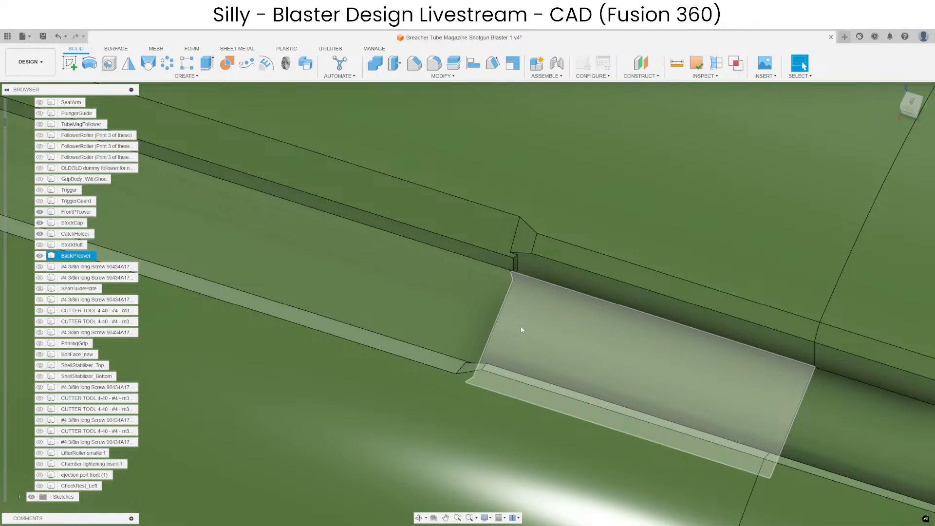
pyautogui.keyDown('shift'); pyautogui.moveTo(521, 330); pyautogui.dragTo(451, 318, button='middle'); pyautogui.keyUp('shift')
pyautogui.scroll(-3, 475, 336)
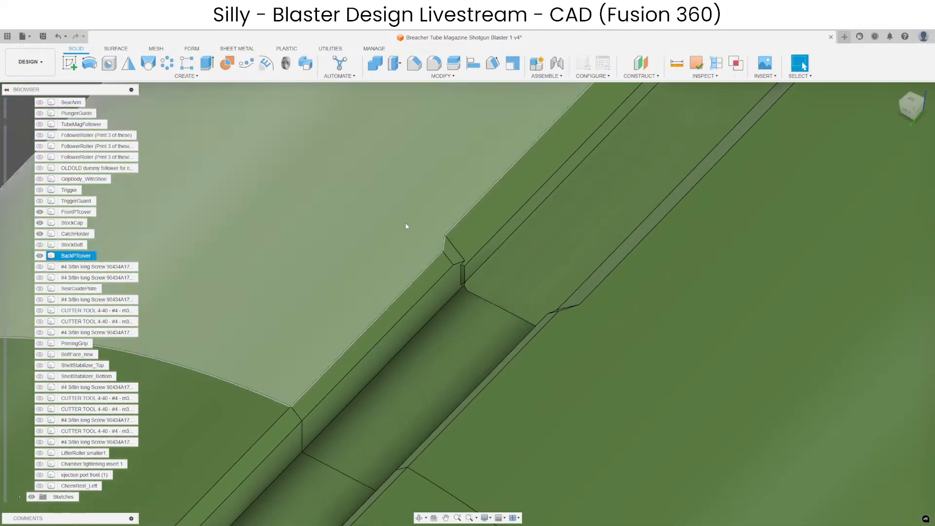
pyautogui.scroll(4, 465, 285)
pyautogui.scroll(-3, 462, 269)
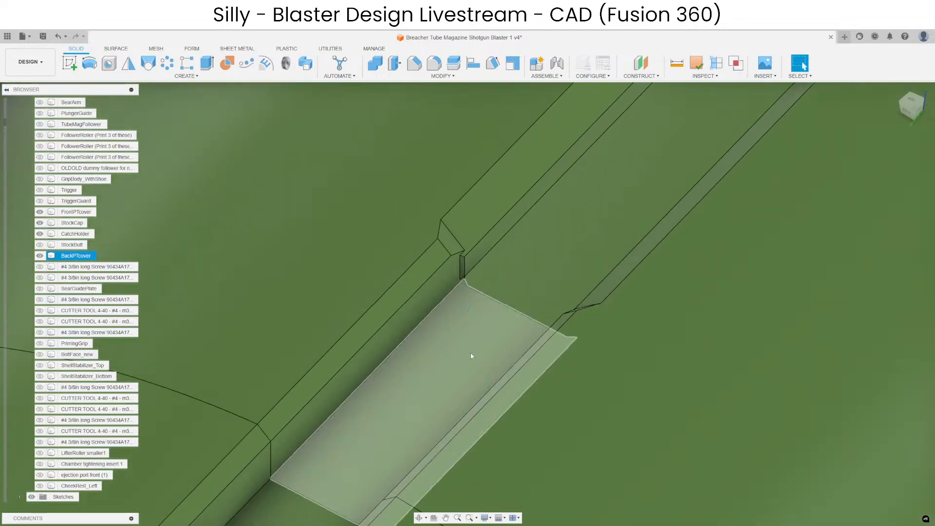
pyautogui.keyDown('shift'); pyautogui.moveTo(471, 355); pyautogui.dragTo(453, 317, button='middle'); pyautogui.keyUp('shift')
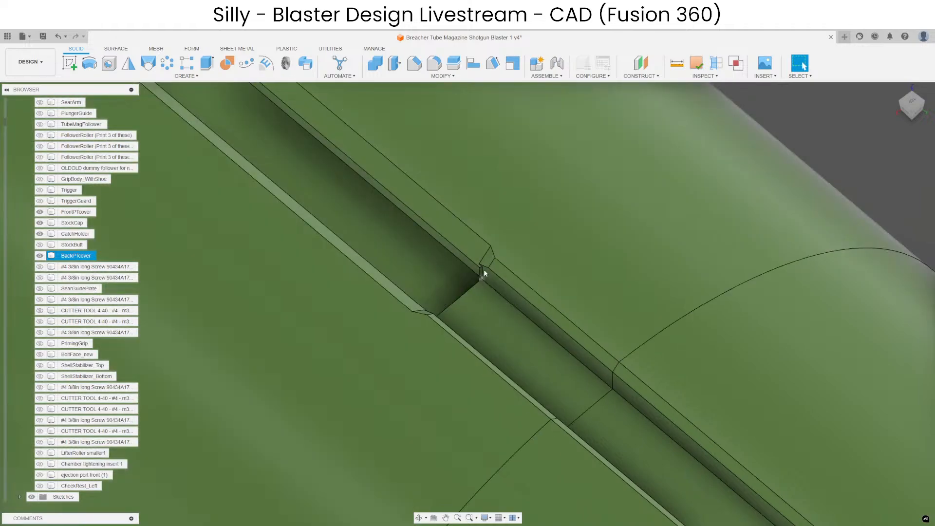
pyautogui.keyDown('shift'); pyautogui.moveTo(484, 269); pyautogui.dragTo(498, 315, button='middle'); pyautogui.keyUp('shift')
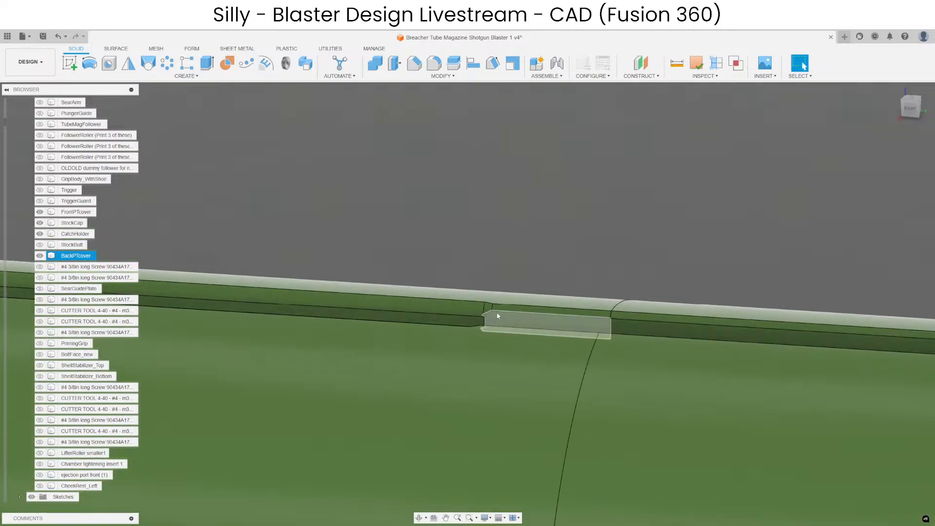
pyautogui.scroll(-10, 498, 316)
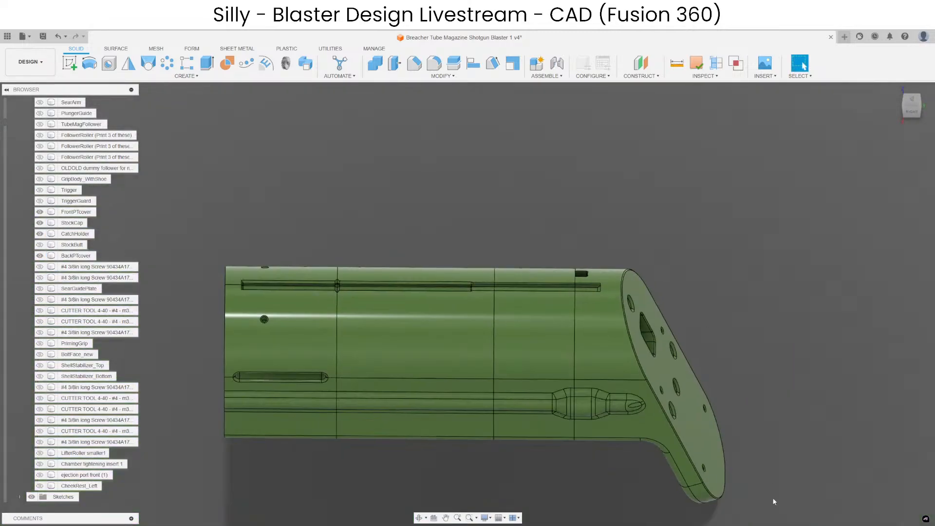
pyautogui.scroll(3, 336, 350)
pyautogui.click(526, 229)
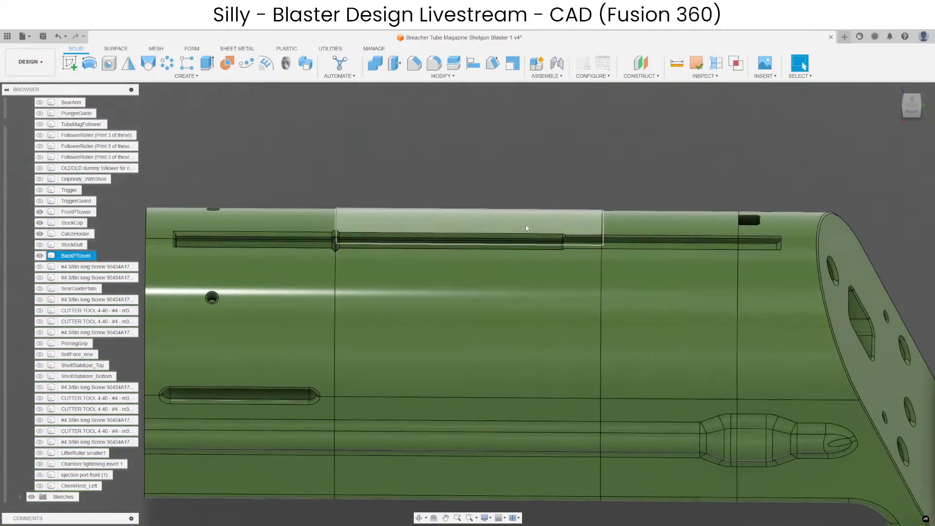
pyautogui.scroll(6, 557, 245)
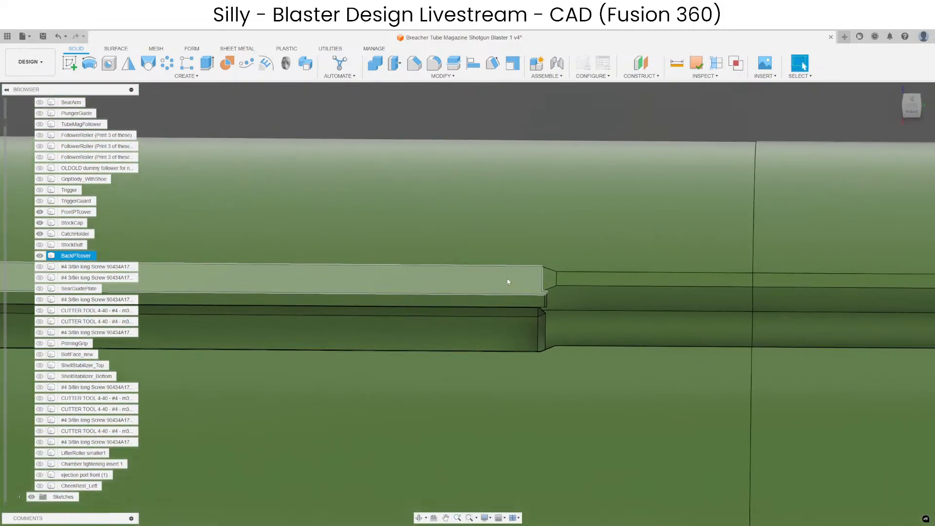
pyautogui.keyDown('shift'); pyautogui.moveTo(508, 281); pyautogui.dragTo(363, 277, button='middle'); pyautogui.keyUp('shift')
pyautogui.click(415, 63)
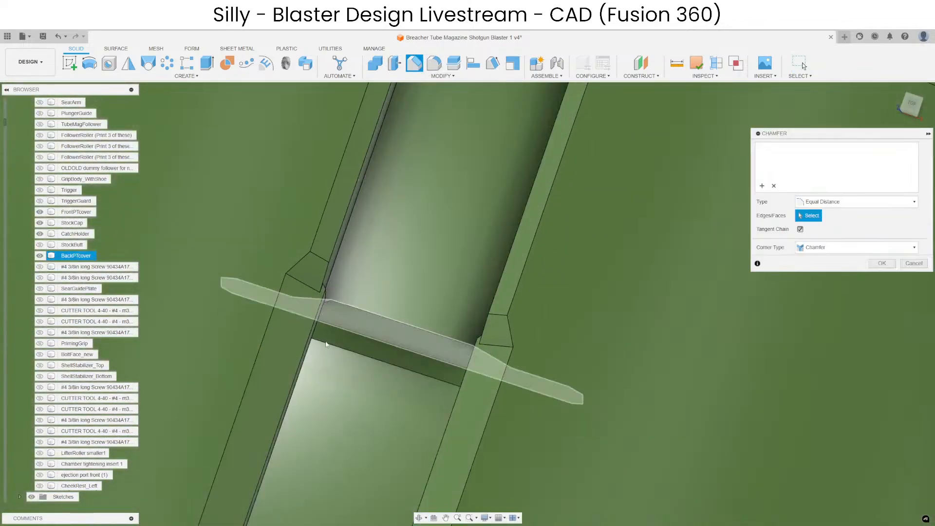
pyautogui.keyDown('shift'); pyautogui.moveTo(326, 344); pyautogui.dragTo(327, 279, button='middle'); pyautogui.keyUp('shift')
pyautogui.scroll(4, 331, 271)
pyautogui.click(333, 261)
pyautogui.press('Escape')
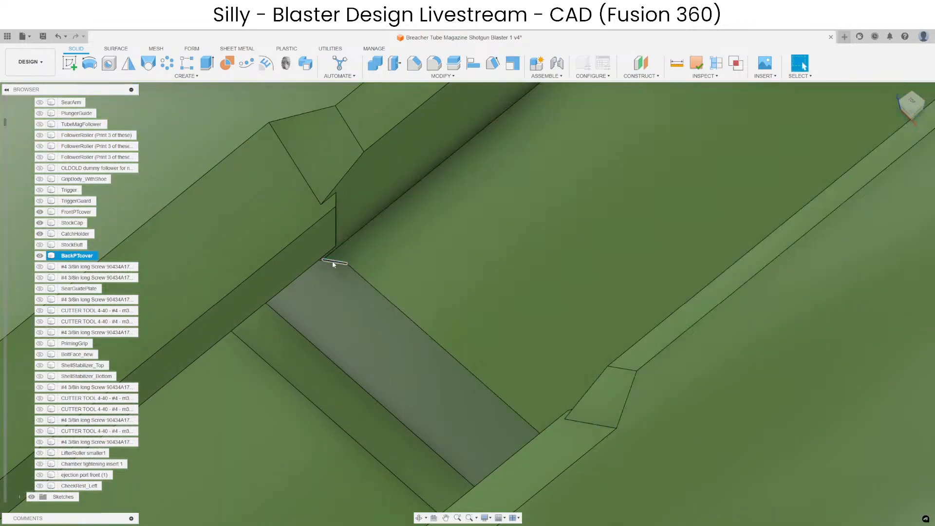
# Try to chamfer the long cross edge and its two short corner edges at BackPTcover's slot floor step together by 0.2 mm.
pyautogui.click(415, 62)
pyautogui.click(343, 266)
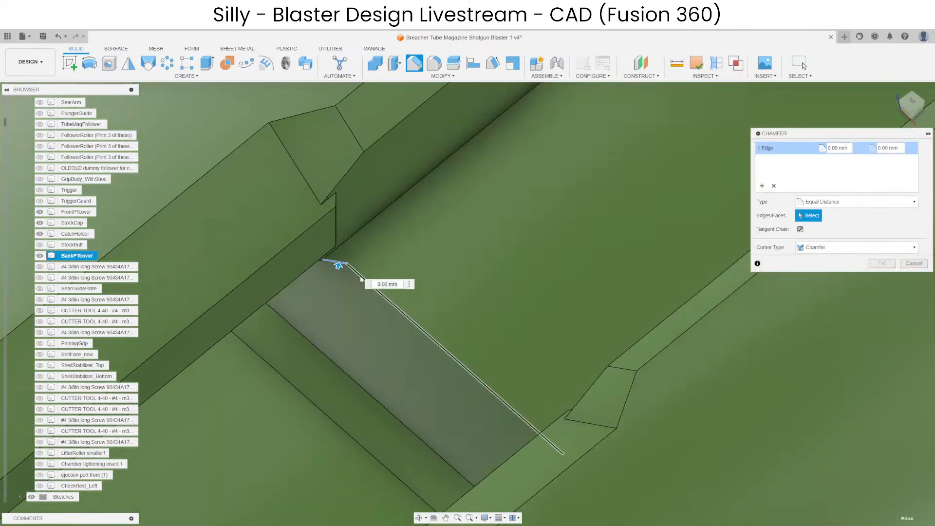
pyautogui.click(361, 278)
pyautogui.keyDown('shift'); pyautogui.moveTo(353, 306); pyautogui.dragTo(440, 319, button='middle'); pyautogui.keyUp('shift')
pyautogui.click(645, 228)
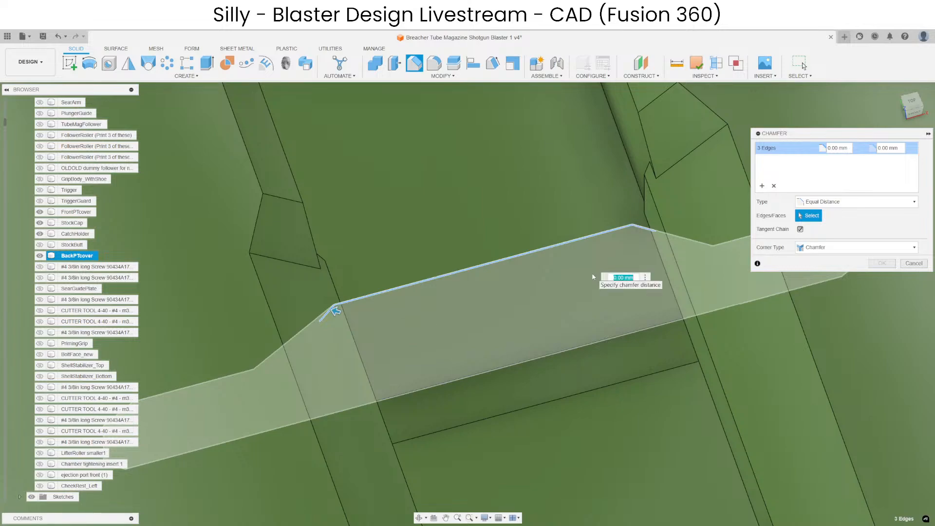
pyautogui.press('BackSpace')
pyautogui.write('3')
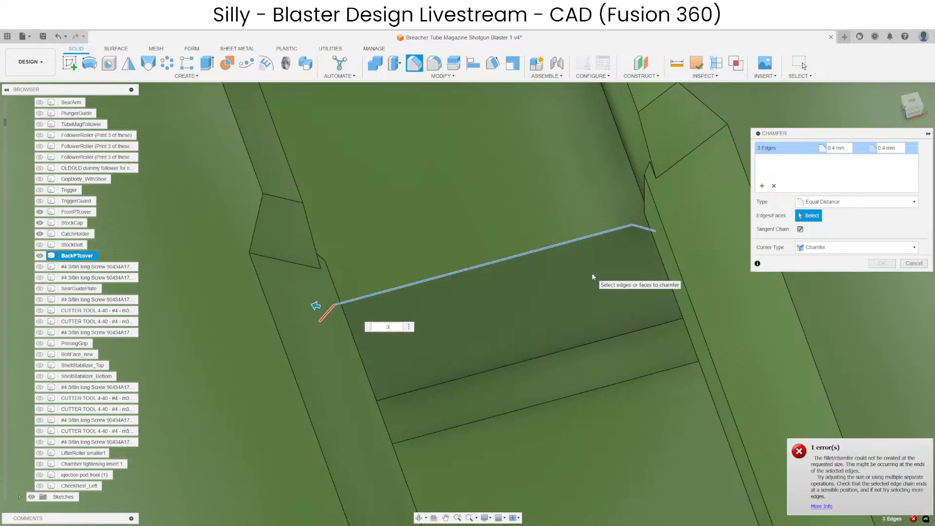
pyautogui.press('BackSpace')
pyautogui.write('2')
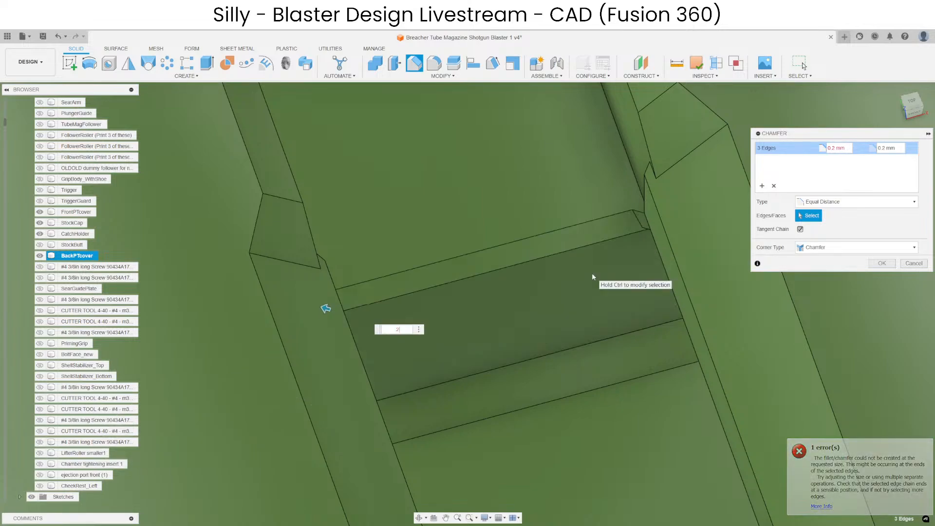
pyautogui.keyDown('shift'); pyautogui.moveTo(612, 267); pyautogui.dragTo(609, 213, button='middle'); pyautogui.keyUp('shift')
pyautogui.press('Return')
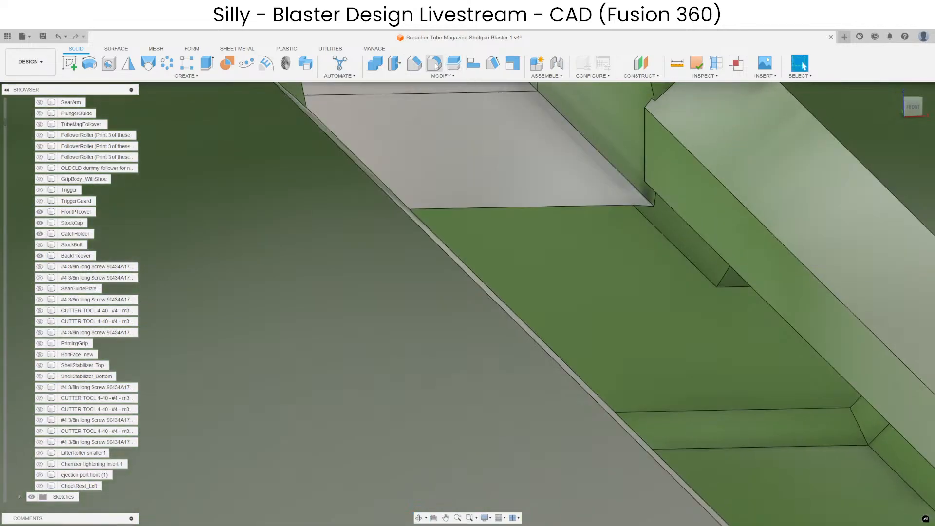
# Chamfer only the long cross edge of the floor step in BackPTcover's slot by 0.5 mm.
pyautogui.click(415, 64)
pyautogui.click(587, 192)
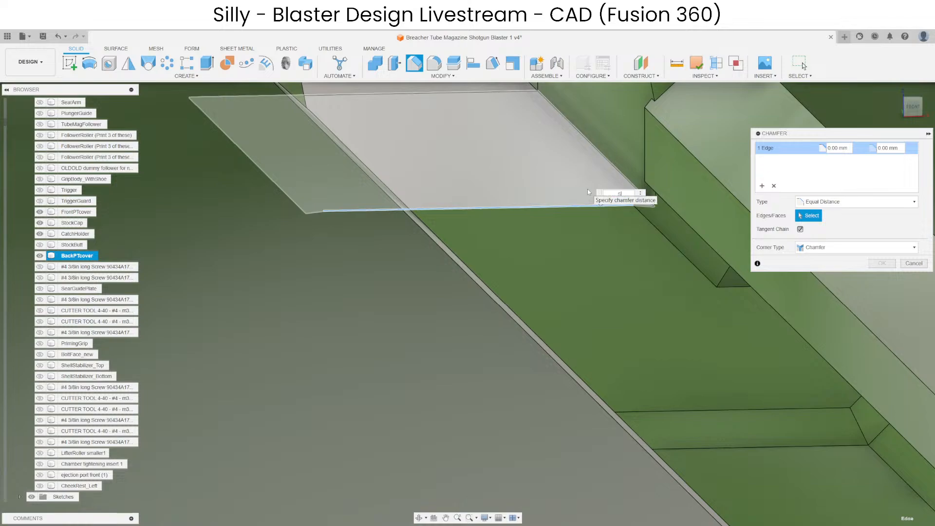
pyautogui.write('5')
pyautogui.press('Return')
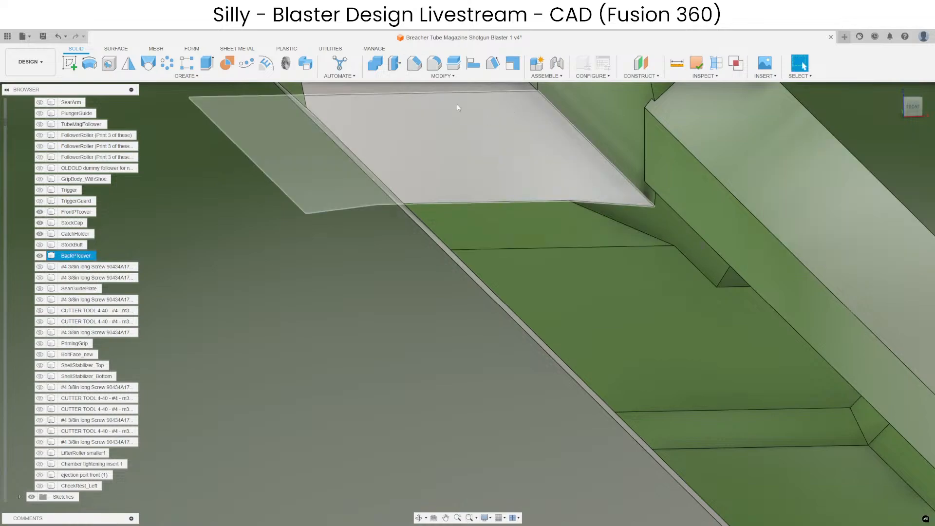
# Chamfer the two short corner edges beside the long chamfer at BackPTcover's slot floor step by 0.4 mm.
pyautogui.click(414, 64)
pyautogui.click(516, 248)
pyautogui.keyDown('shift'); pyautogui.moveTo(515, 249); pyautogui.dragTo(335, 208, button='middle'); pyautogui.keyUp('shift')
pyautogui.click(334, 204)
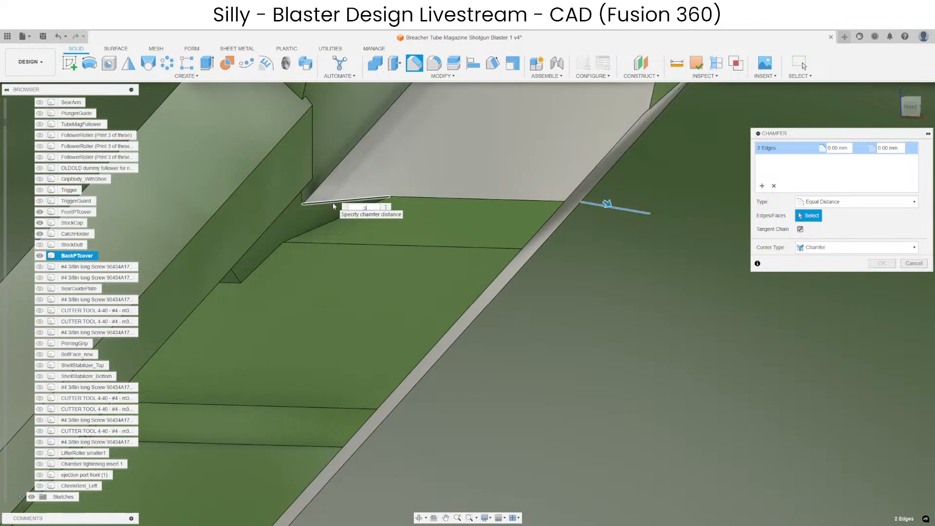
pyautogui.write('.3')
pyautogui.press('BackSpace')
pyautogui.write('5')
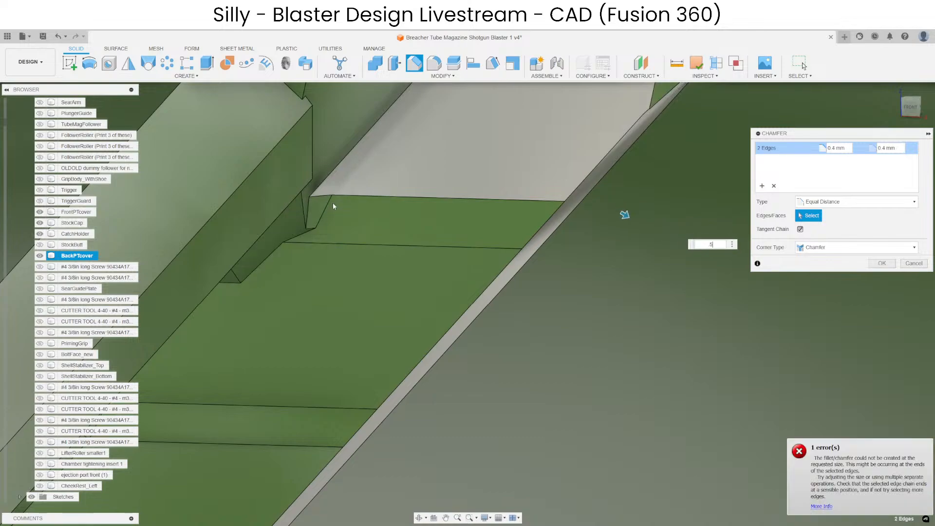
pyautogui.press('BackSpace')
pyautogui.write('4')
pyautogui.press('Return')
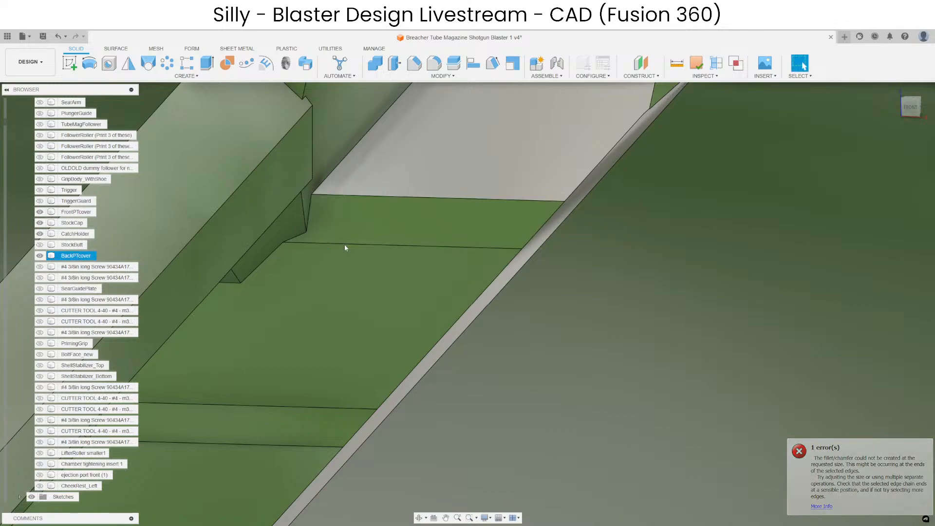
# Show CheekRest_Left and the section analysis to inspect how the parts fit together in cross-section.
pyautogui.keyDown('shift'); pyautogui.moveTo(344, 246); pyautogui.dragTo(385, 302, button='middle'); pyautogui.keyUp('shift')
pyautogui.click(639, 195)
pyautogui.press('Escape')
pyautogui.scroll(-6, 534, 239)
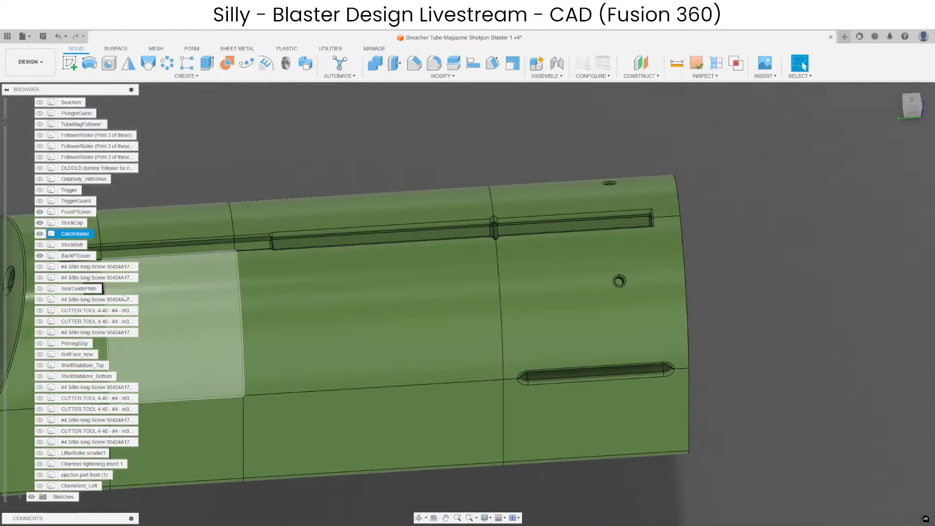
pyautogui.click(42, 486)
pyautogui.scroll(-4, 557, 268)
pyautogui.scroll(12, 55, 144)
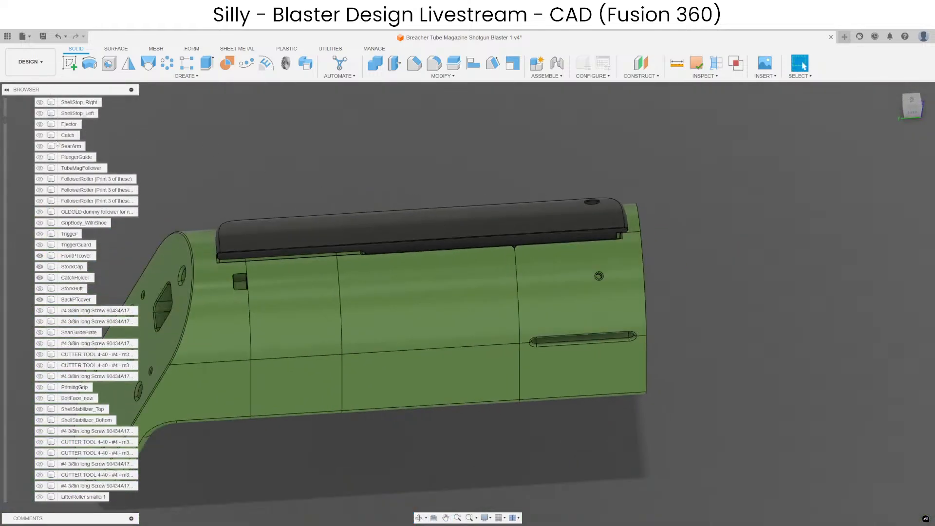
pyautogui.scroll(3, 54, 143)
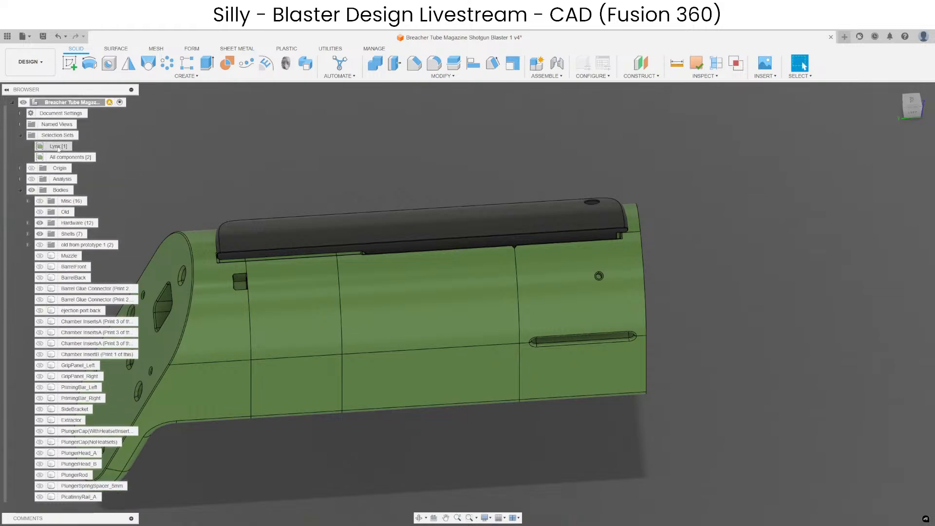
pyautogui.click(31, 179)
pyautogui.scroll(8, 334, 248)
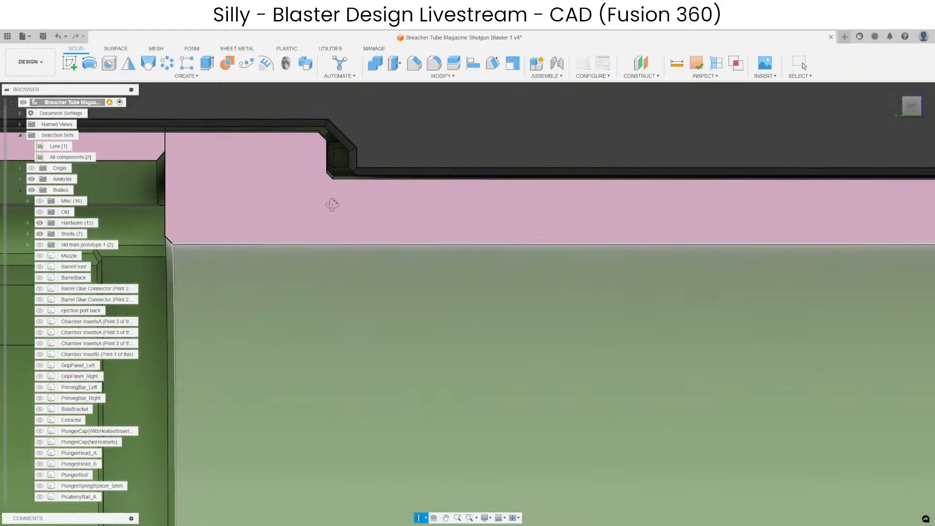
# Examine the cheek rest's fit in cross-section at the chamfered floor step and at the slot's front end.
pyautogui.keyDown('shift'); pyautogui.moveTo(332, 204); pyautogui.dragTo(313, 224, button='middle'); pyautogui.keyUp('shift')
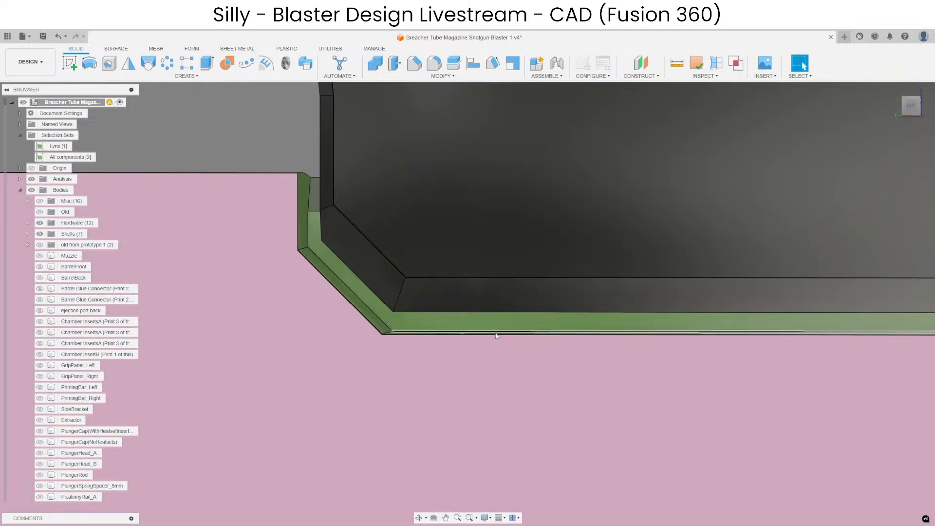
pyautogui.scroll(-10, 292, 270)
pyautogui.scroll(-4, 314, 271)
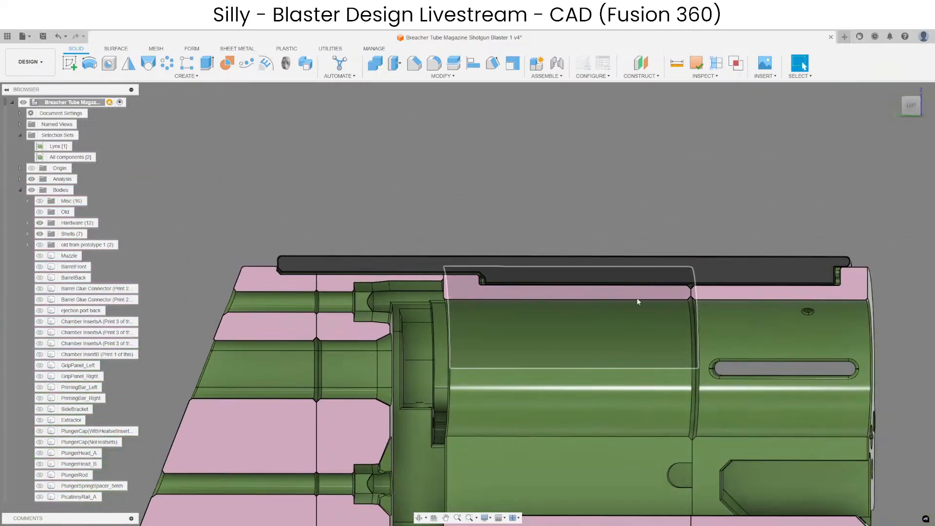
pyautogui.moveTo(806, 268); pyautogui.dragTo(548, 263, button='middle')
pyautogui.scroll(12, 526, 296)
pyautogui.scroll(-8, 598, 209)
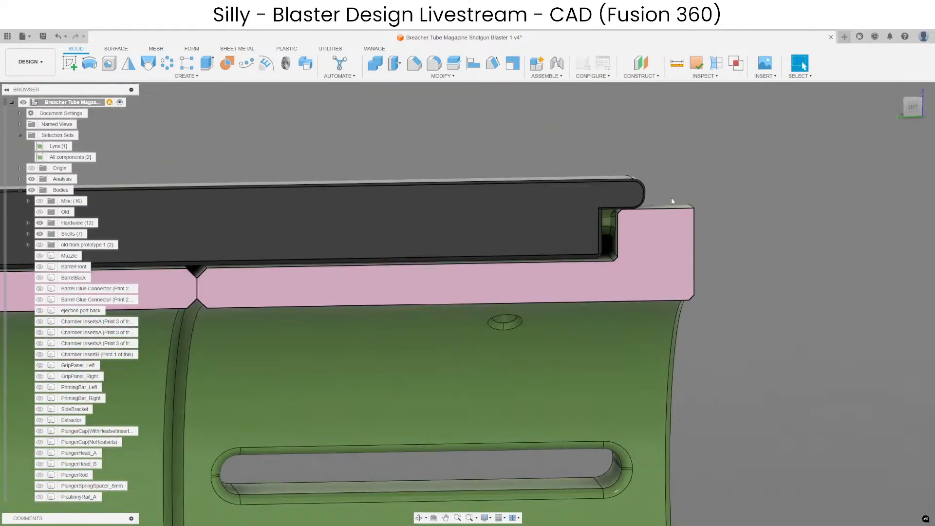
pyautogui.scroll(5, 613, 234)
pyautogui.click(610, 249)
pyautogui.scroll(-2, 555, 219)
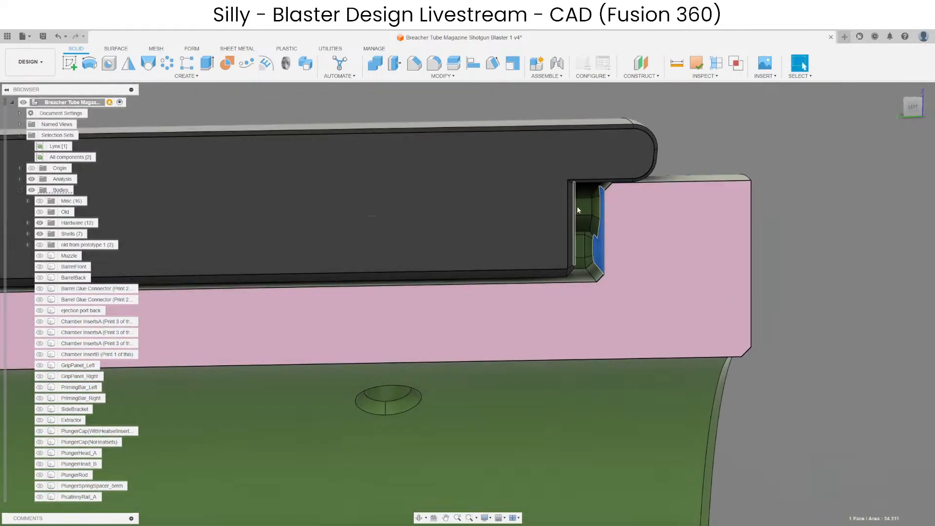
pyautogui.scroll(-5, 740, 218)
pyautogui.scroll(6, 647, 268)
pyautogui.click(635, 267)
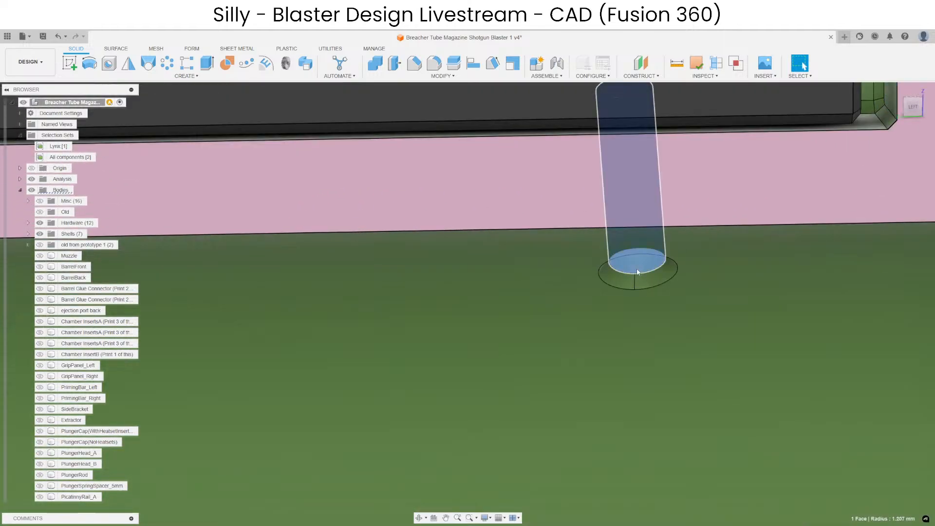
pyautogui.scroll(-5, 638, 270)
pyautogui.click(792, 198)
pyautogui.scroll(-5, 793, 210)
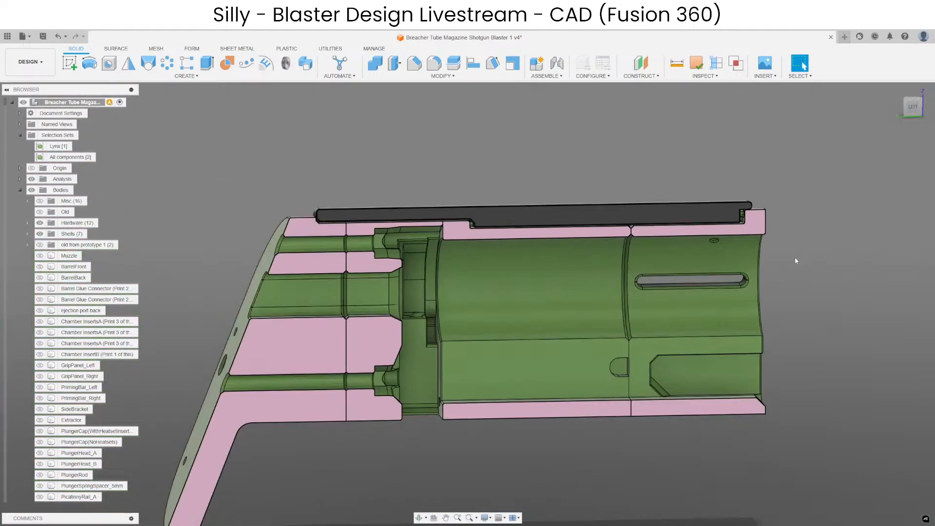
# Examine in cross-section how the rear end of the cheek rest sits in the slot's angled back end.
pyautogui.scroll(4, 507, 221)
pyautogui.scroll(4, 371, 231)
pyautogui.keyDown('shift'); pyautogui.moveTo(297, 238); pyautogui.dragTo(431, 203, button='middle'); pyautogui.keyUp('shift')
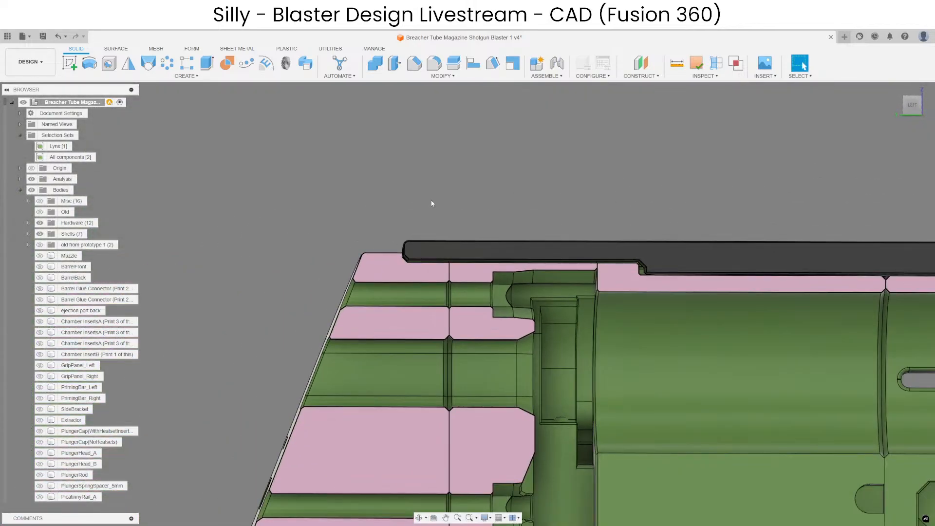
pyautogui.moveTo(545, 197); pyautogui.dragTo(389, 208, button='middle')
pyautogui.scroll(-3, 388, 208)
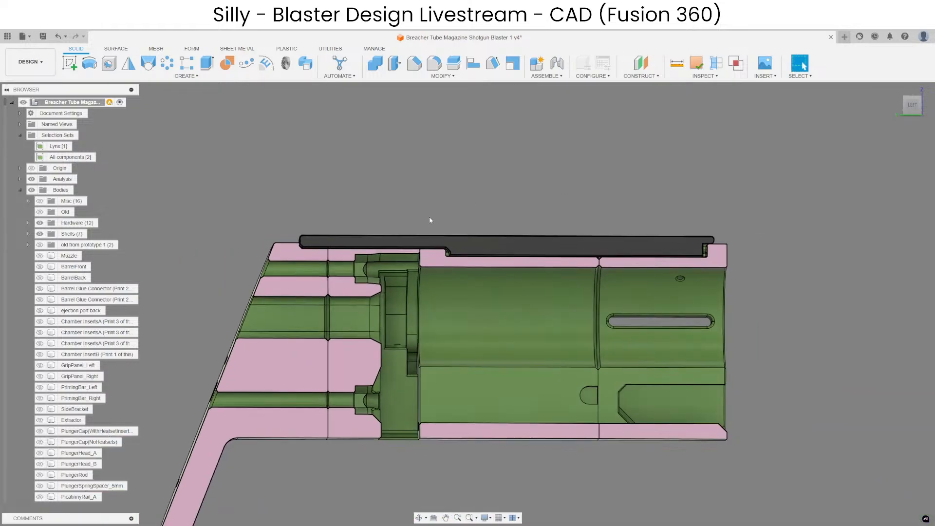
pyautogui.scroll(4, 405, 229)
pyautogui.moveTo(287, 242); pyautogui.dragTo(545, 243, button='middle')
pyautogui.scroll(3, 491, 262)
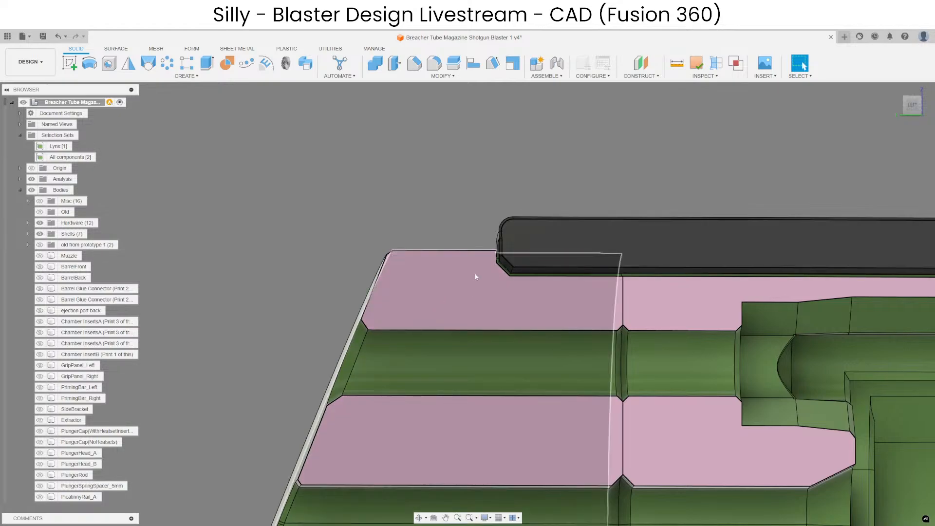
pyautogui.keyDown('shift'); pyautogui.moveTo(557, 240); pyautogui.dragTo(427, 313, button='middle'); pyautogui.keyUp('shift')
pyautogui.scroll(-4, 401, 231)
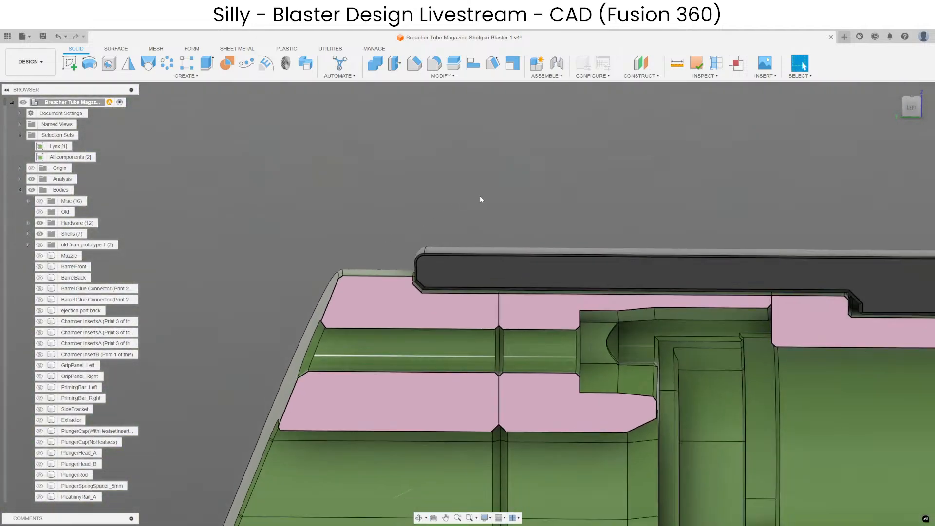
pyautogui.moveTo(480, 200); pyautogui.dragTo(404, 222, button='middle')
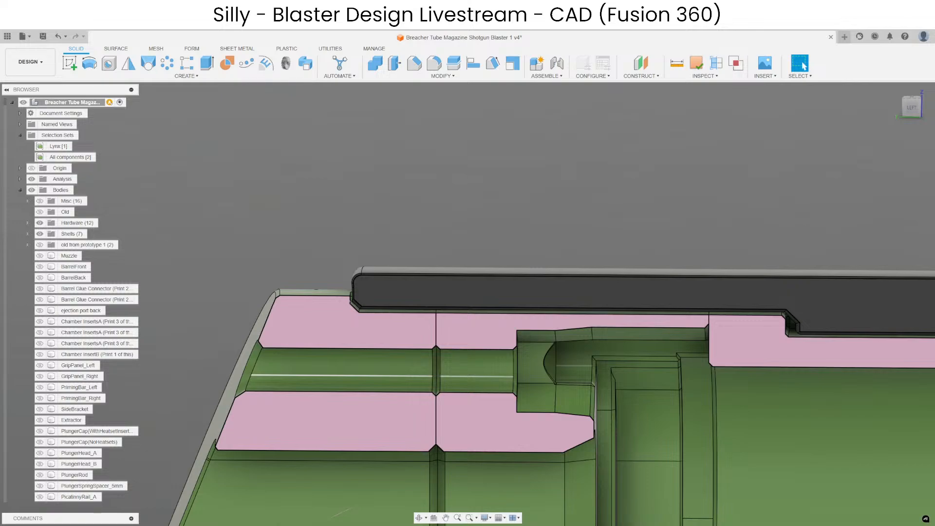
# Find the rearmost sectioned stock body in the browser to identify its name.
pyautogui.rightClick(273, 388)
pyautogui.click(269, 336)
pyautogui.click(73, 486)
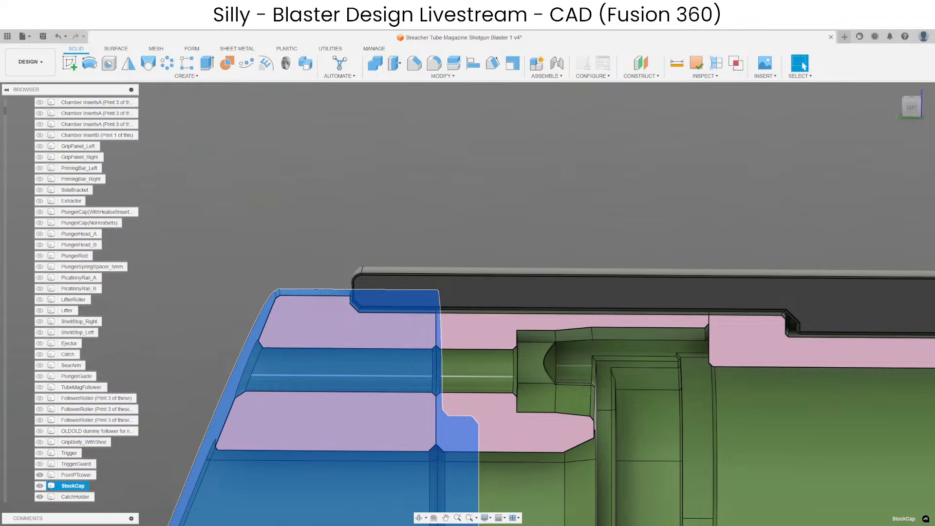
# Switch to Discord and pin the reminder about adding a StockCap tail to the cheek rest in the breacher-tube-mag-pump-action-shotgun channel.
pyautogui.moveTo(934, 68); pyautogui.dragTo(441, 91)
pyautogui.click(775, 396)
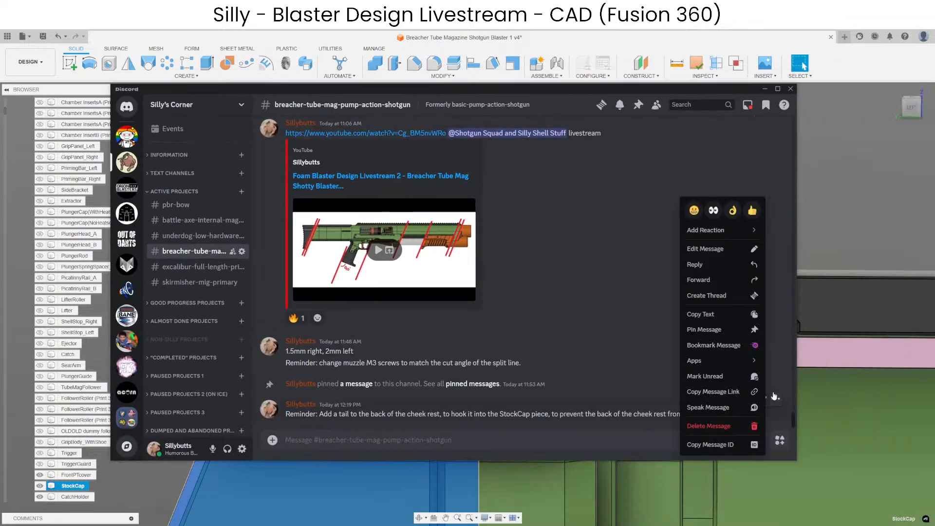
pyautogui.click(711, 329)
pyautogui.click(534, 336)
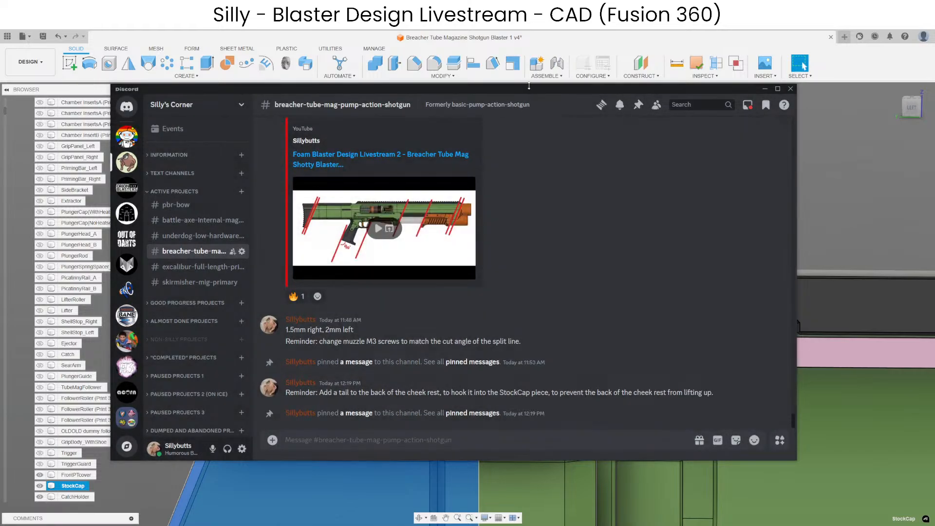
pyautogui.moveTo(532, 90); pyautogui.dragTo(934, 127)
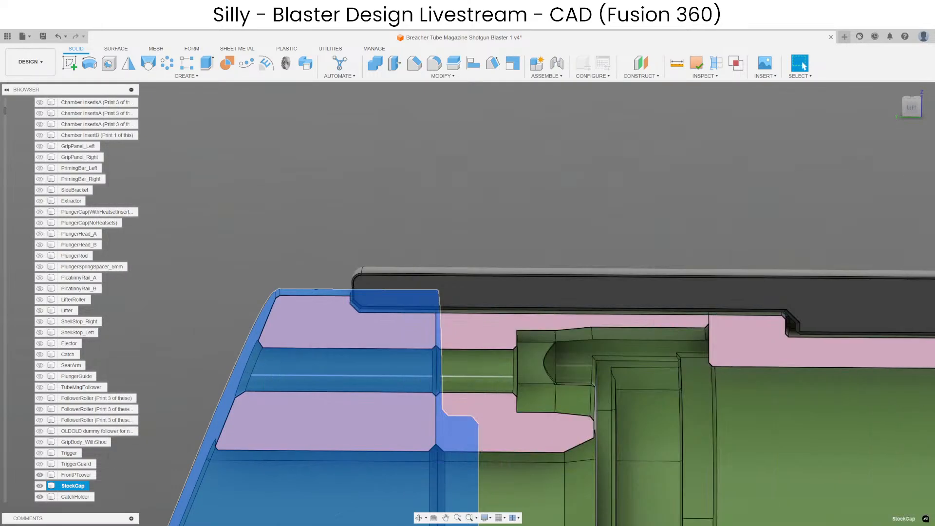
# Unisolate the stock parts in Fusion 360 and hide the section analysis to show the whole blaster.
pyautogui.click(601, 188)
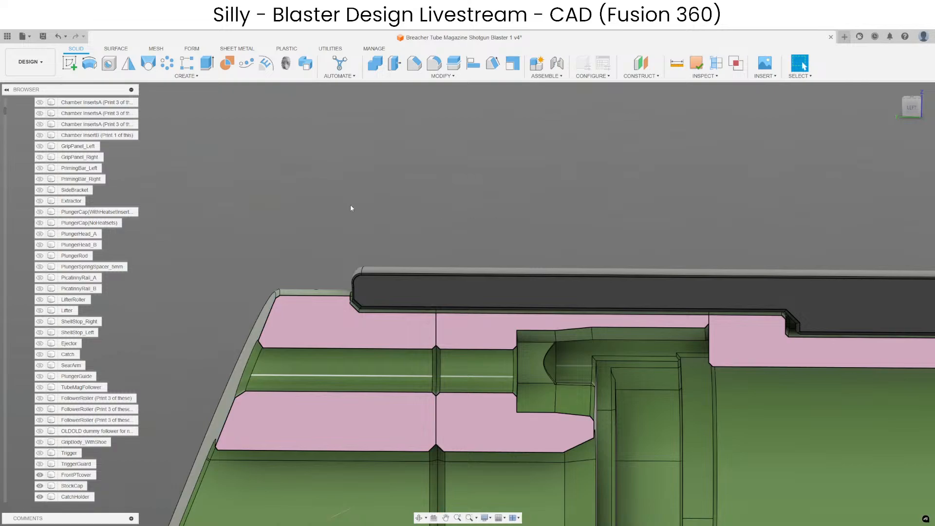
pyautogui.scroll(-3, 370, 200)
pyautogui.rightClick(369, 165)
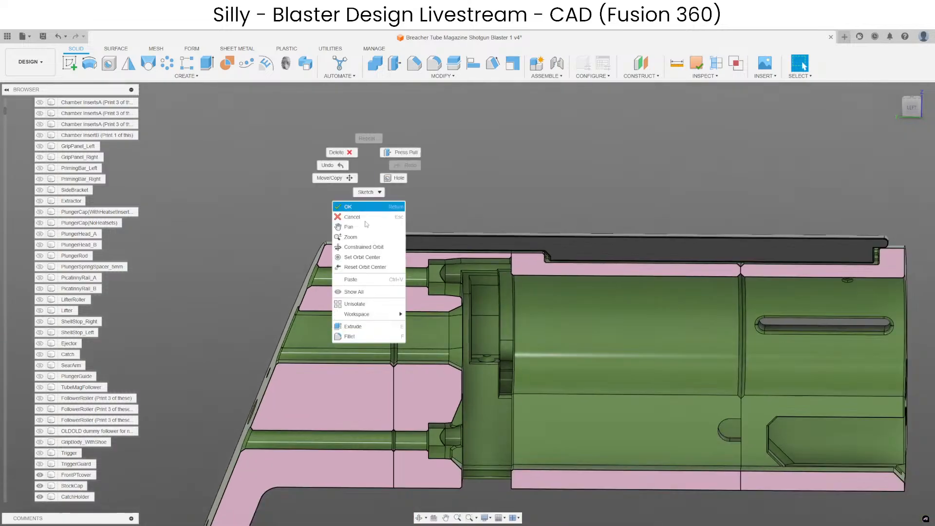
pyautogui.click(357, 304)
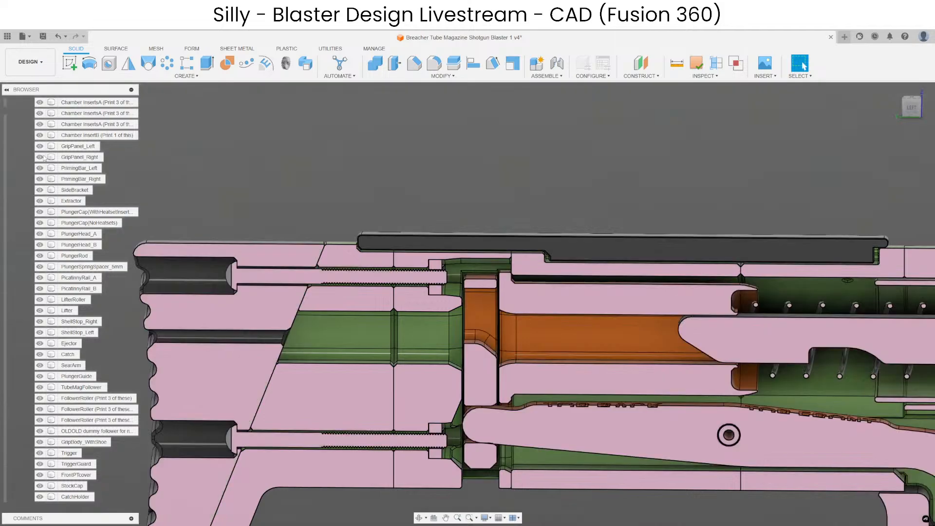
pyautogui.scroll(10, 44, 157)
pyautogui.click(32, 179)
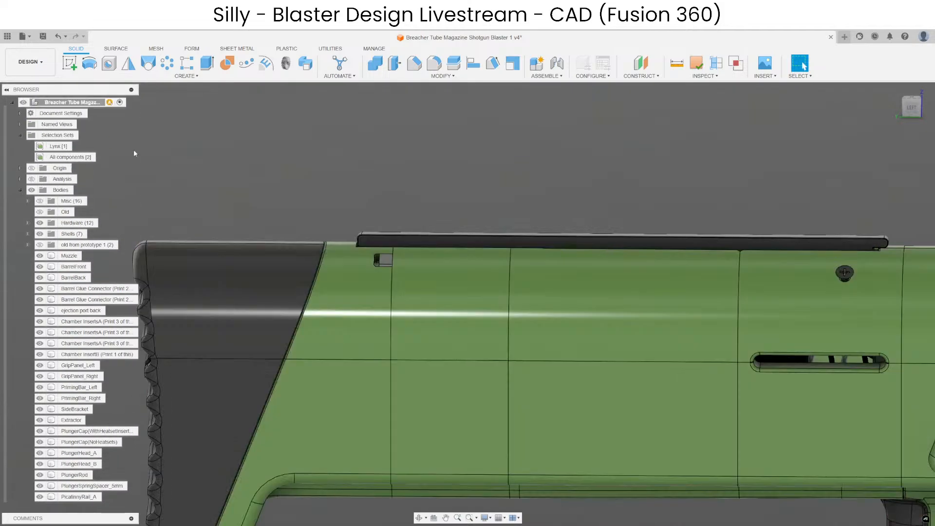
pyautogui.rightClick(84, 106)
pyautogui.click(139, 313)
pyautogui.click(312, 227)
pyautogui.scroll(-4, 536, 158)
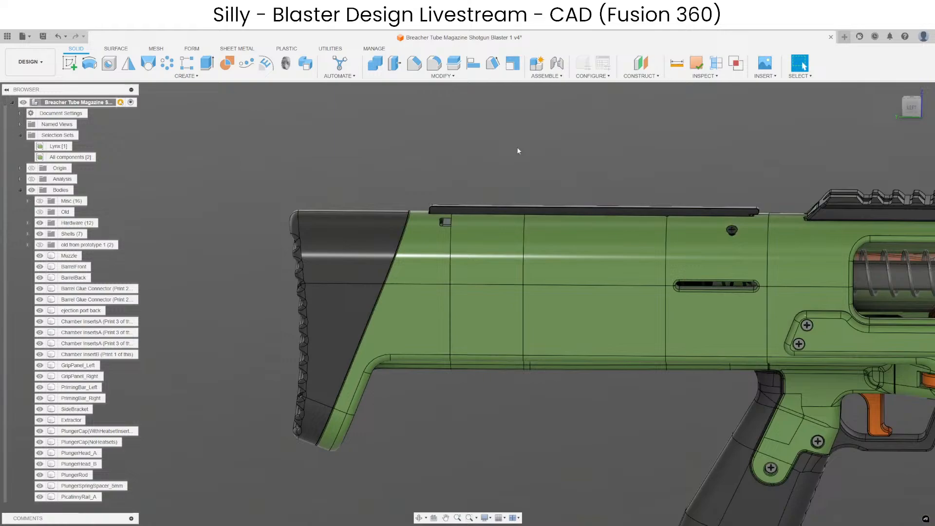
# Mirror the CheekRest_Left body across the blaster's centre plane as a new body.
pyautogui.click(128, 63)
pyautogui.click(459, 210)
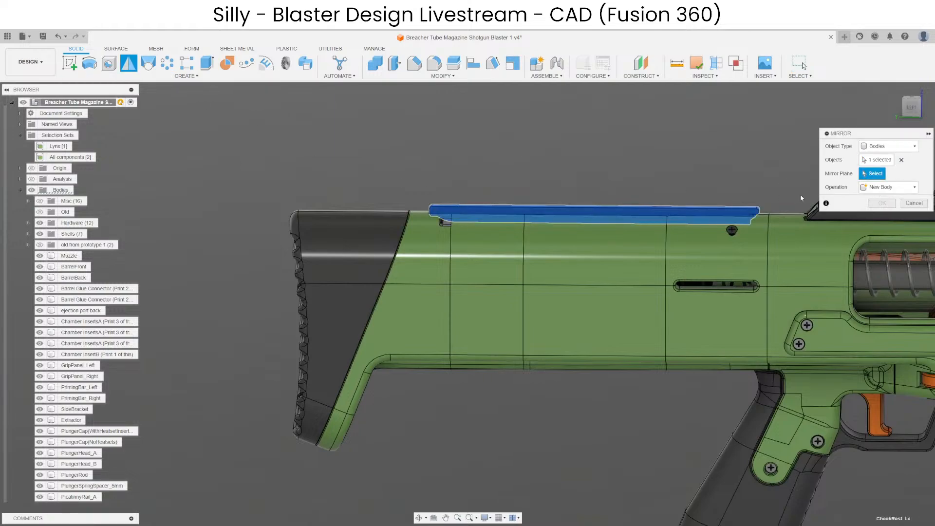
pyautogui.scroll(-7, 468, 271)
pyautogui.click(660, 241)
pyautogui.scroll(4, 472, 231)
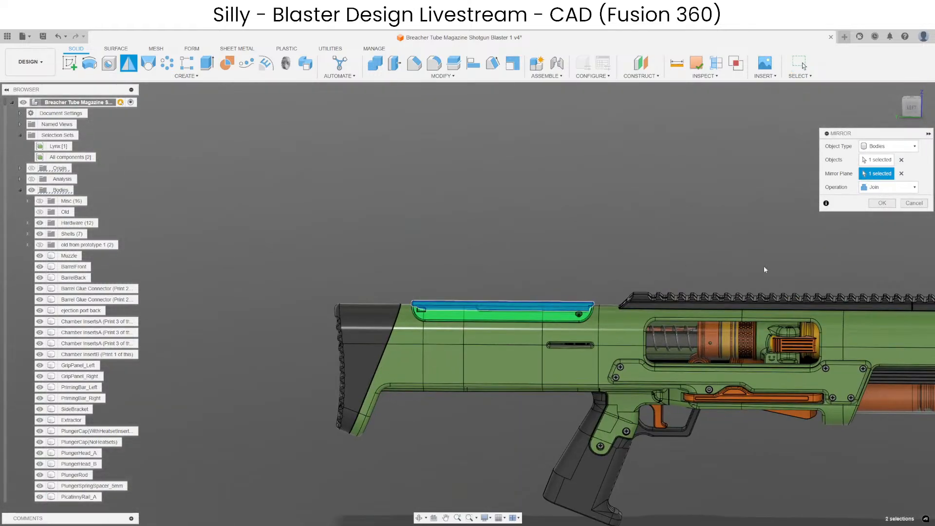
pyautogui.click(895, 187)
pyautogui.click(882, 201)
pyautogui.click(882, 203)
pyautogui.scroll(5, 408, 315)
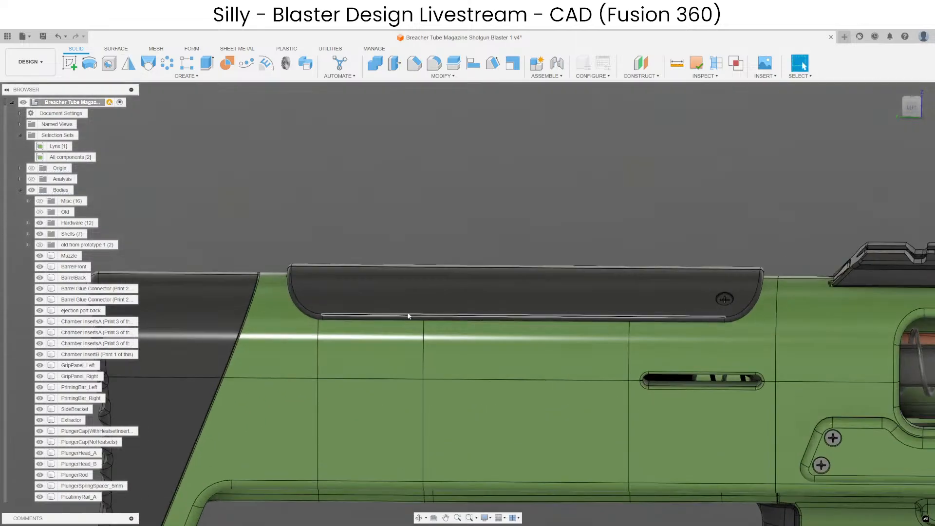
# Inspect the seam and the rear edge where the two cheek rest halves meet.
pyautogui.keyDown('shift'); pyautogui.moveTo(408, 315); pyautogui.dragTo(642, 391, button='middle'); pyautogui.keyUp('shift')
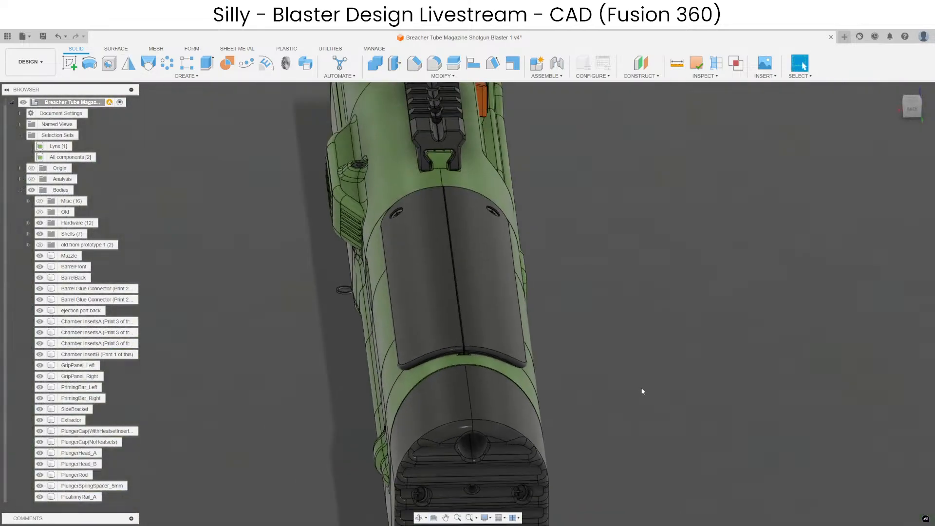
pyautogui.scroll(-3, 633, 387)
pyautogui.scroll(6, 523, 326)
pyautogui.scroll(4, 462, 141)
pyautogui.scroll(-6, 489, 244)
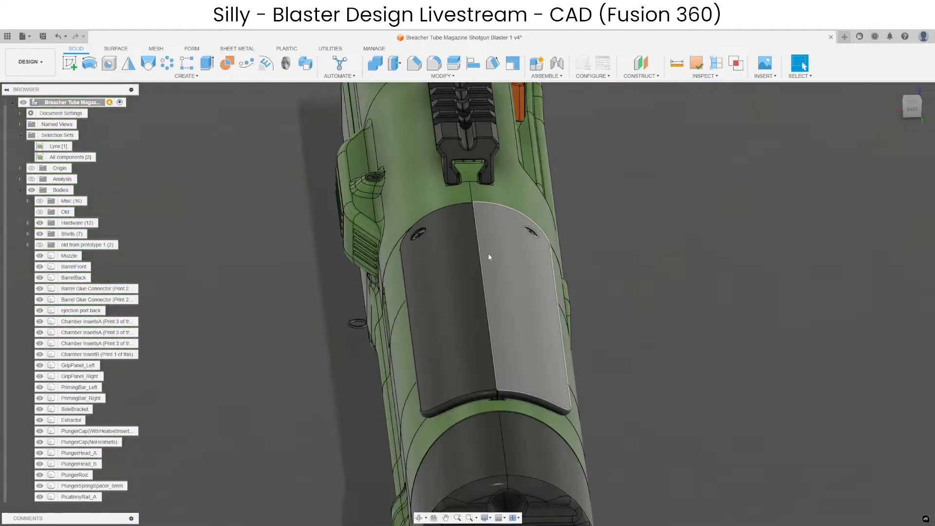
pyautogui.scroll(5, 489, 256)
pyautogui.scroll(-4, 528, 381)
pyautogui.scroll(4, 512, 375)
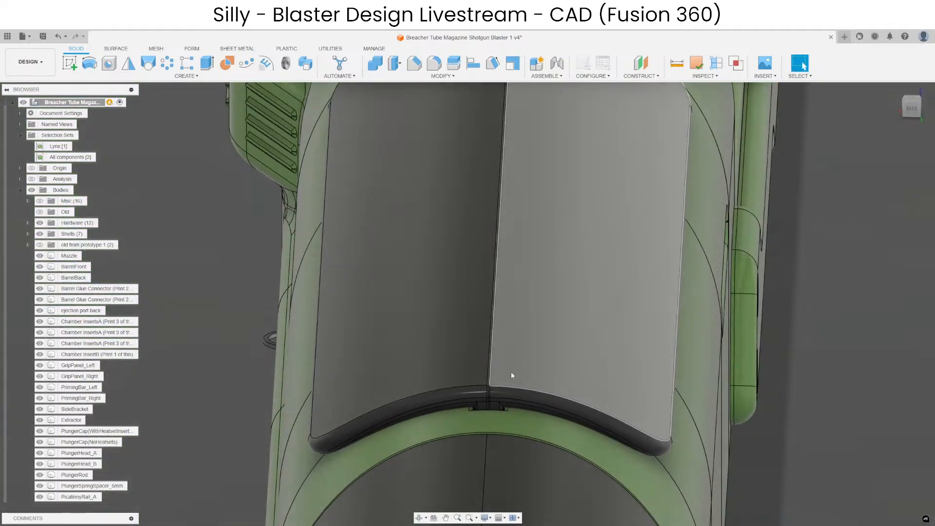
# Isolate the mirrored body CheekRest_Left (1) and toggle the original CheekRest_Left's visibility.
pyautogui.rightClick(511, 375)
pyautogui.click(482, 318)
pyautogui.rightClick(91, 491)
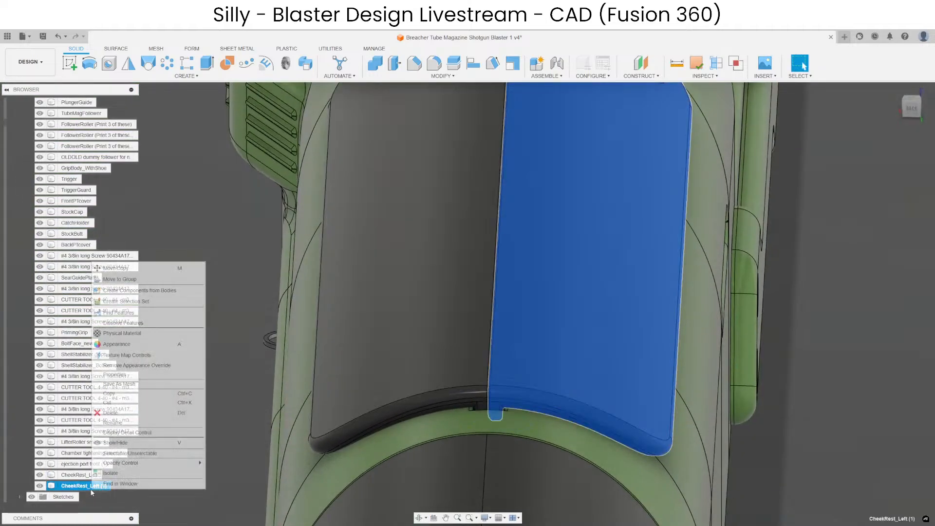
pyautogui.click(111, 473)
pyautogui.click(40, 475)
pyautogui.click(40, 475)
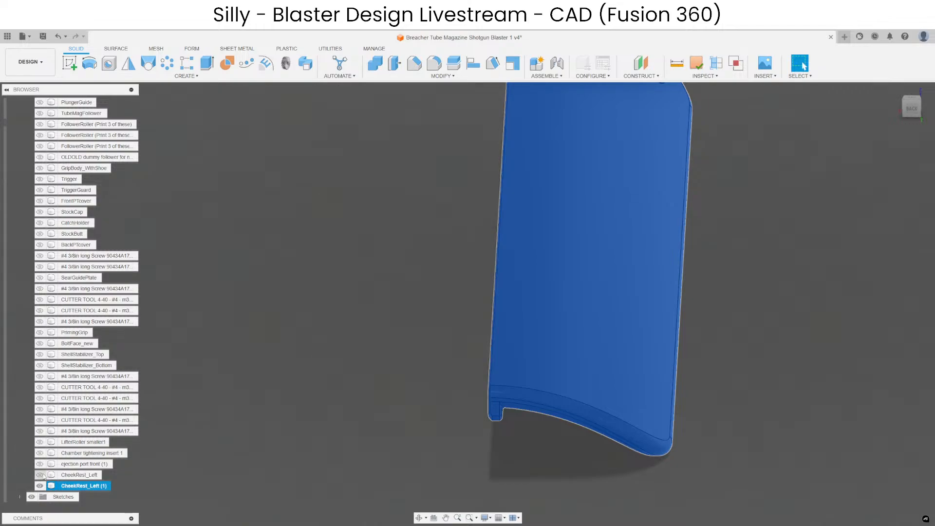
# Undo the isolation and the mirroring of the cheek rest.
pyautogui.click(299, 437)
pyautogui.hotkey('ctrl', 'z')
pyautogui.hotkey('ctrl', 'z')
pyautogui.hotkey('ctrl', 'z')
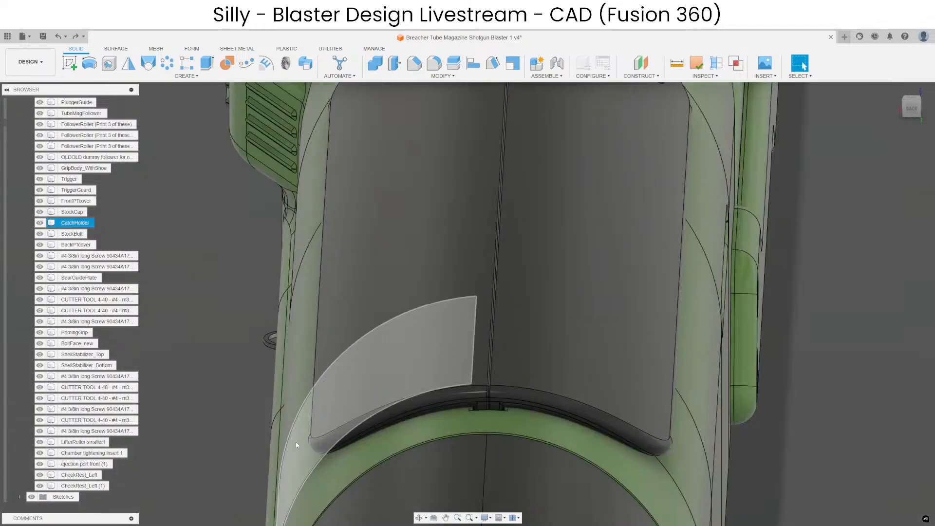
pyautogui.hotkey('ctrl', 'z')
# Offset the long flat centre face of CheekRest_Left by -0.1 mm.
pyautogui.scroll(4, 478, 405)
pyautogui.keyDown('shift'); pyautogui.moveTo(461, 382); pyautogui.dragTo(365, 355, button='middle'); pyautogui.keyUp('shift')
pyautogui.click(468, 414)
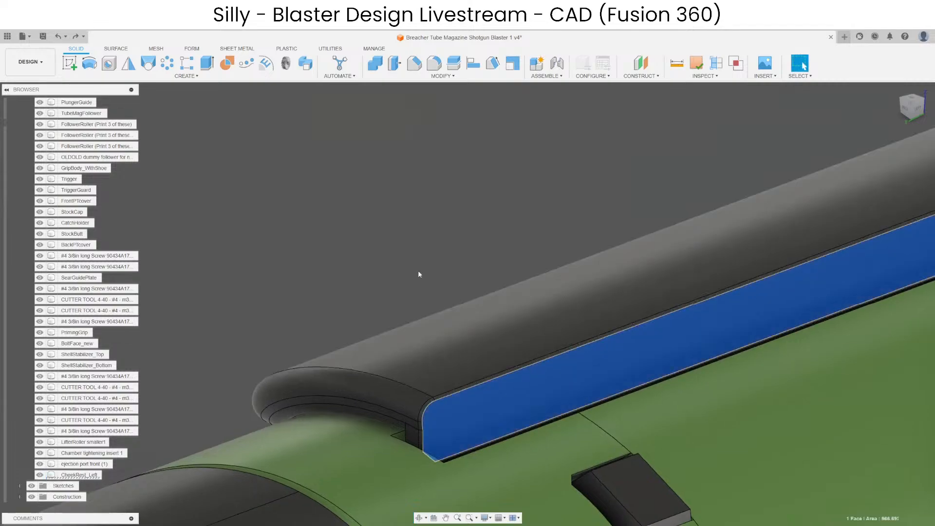
pyautogui.scroll(-3, 419, 275)
pyautogui.press('q')
pyautogui.scroll(3, 413, 226)
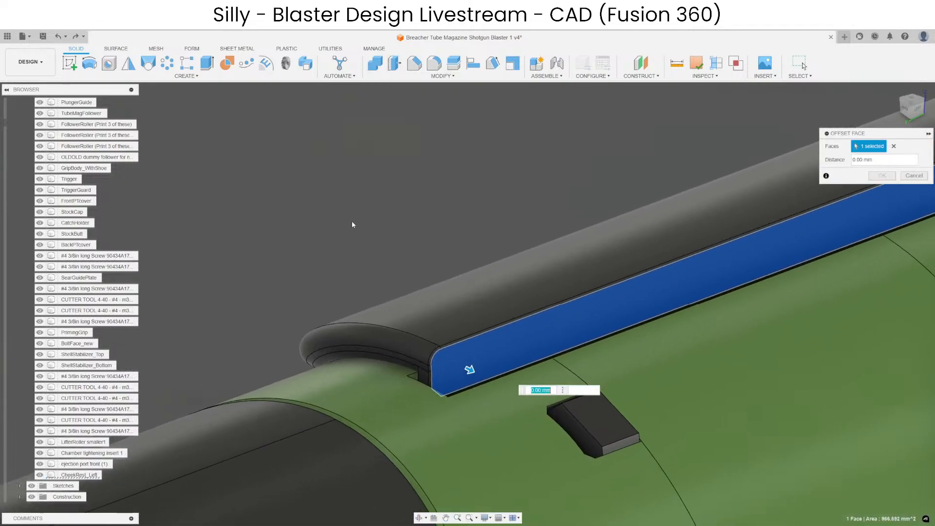
pyautogui.press('BackSpace')
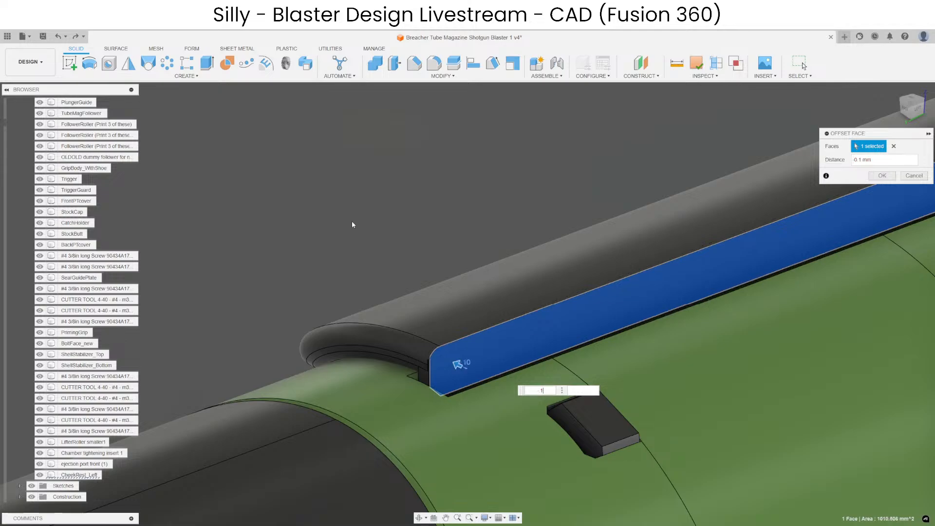
pyautogui.scroll(-5, 370, 311)
pyautogui.scroll(4, 746, 221)
pyautogui.moveTo(735, 160); pyautogui.dragTo(506, 307, button='middle')
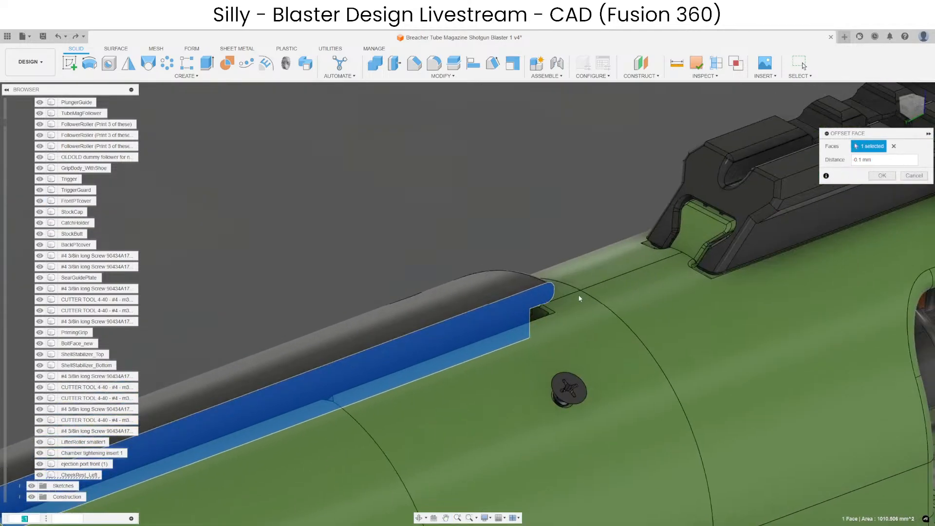
pyautogui.scroll(4, 570, 291)
pyautogui.keyDown('shift'); pyautogui.moveTo(560, 292); pyautogui.dragTo(366, 300, button='middle'); pyautogui.keyUp('shift')
pyautogui.scroll(-3, 556, 302)
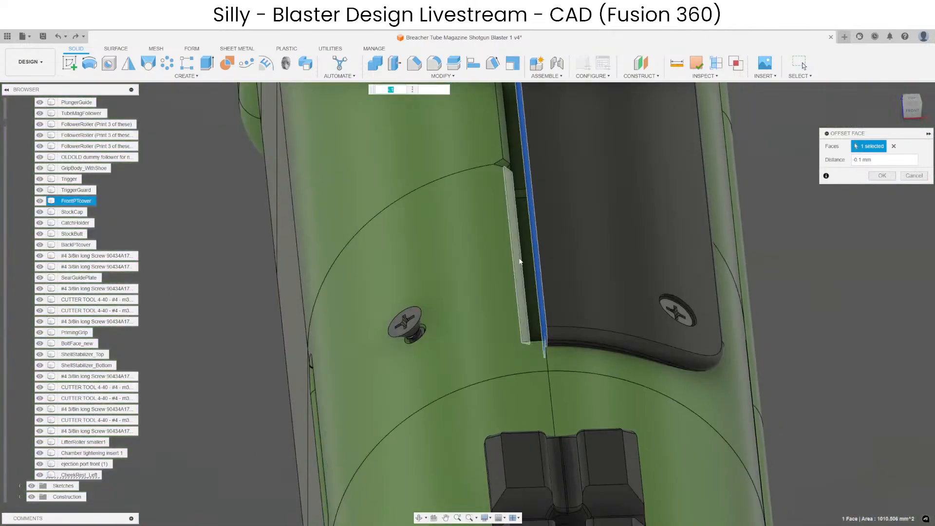
pyautogui.press('Return')
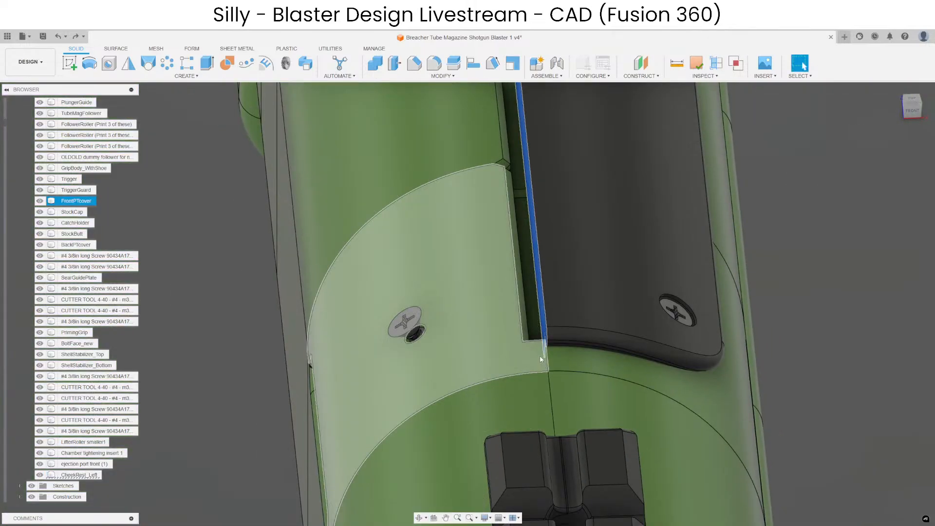
# Examine the gap along CheekRest_Left's centre face, undoing and redoing the last offset.
pyautogui.scroll(-3, 682, 302)
pyautogui.scroll(5, 614, 297)
pyautogui.keyDown('shift'); pyautogui.moveTo(579, 341); pyautogui.dragTo(628, 335, button='middle'); pyautogui.keyUp('shift')
pyautogui.scroll(-4, 630, 334)
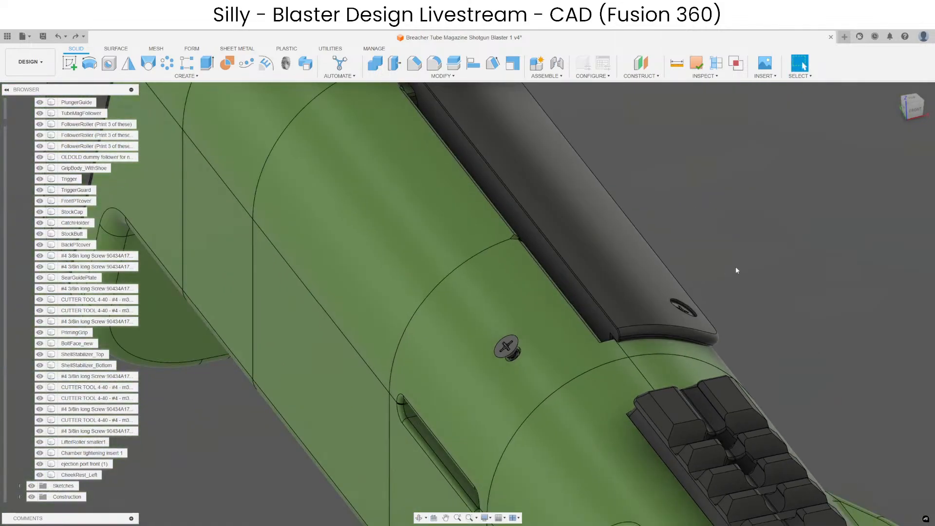
pyautogui.hotkey('ctrl', 'z')
pyautogui.scroll(-1, 371, 180)
pyautogui.click(76, 36)
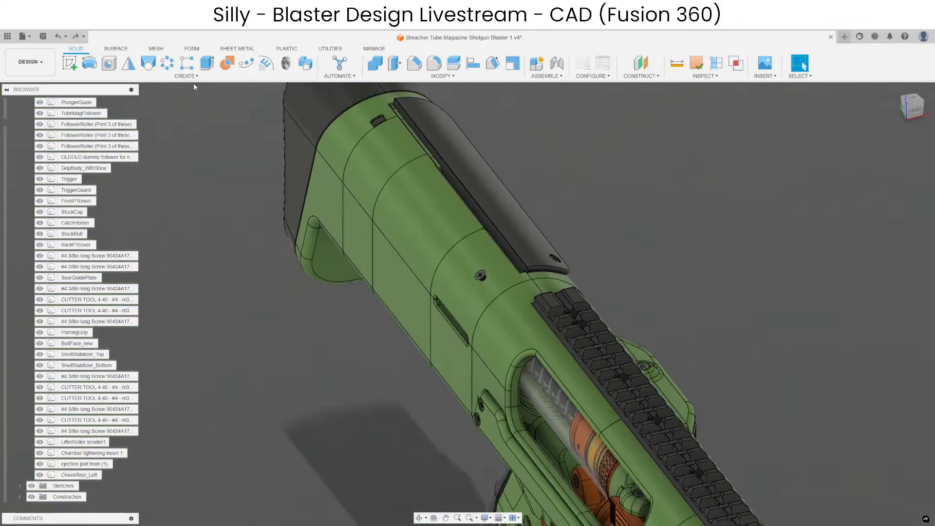
# Mirror the CheekRest_Left body across the blaster's vertical centre plane as a new body.
pyautogui.click(129, 63)
pyautogui.click(509, 223)
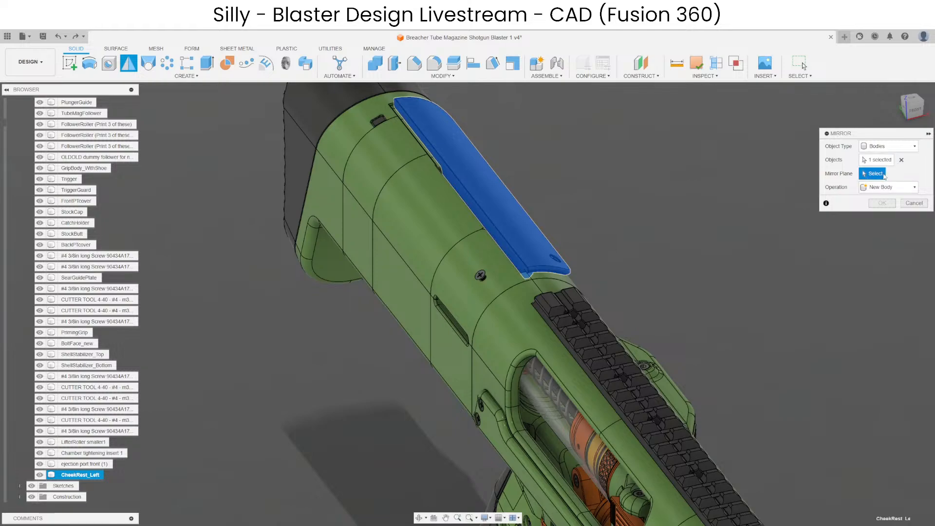
pyautogui.scroll(-6, 585, 273)
pyautogui.click(641, 323)
pyautogui.scroll(3, 618, 197)
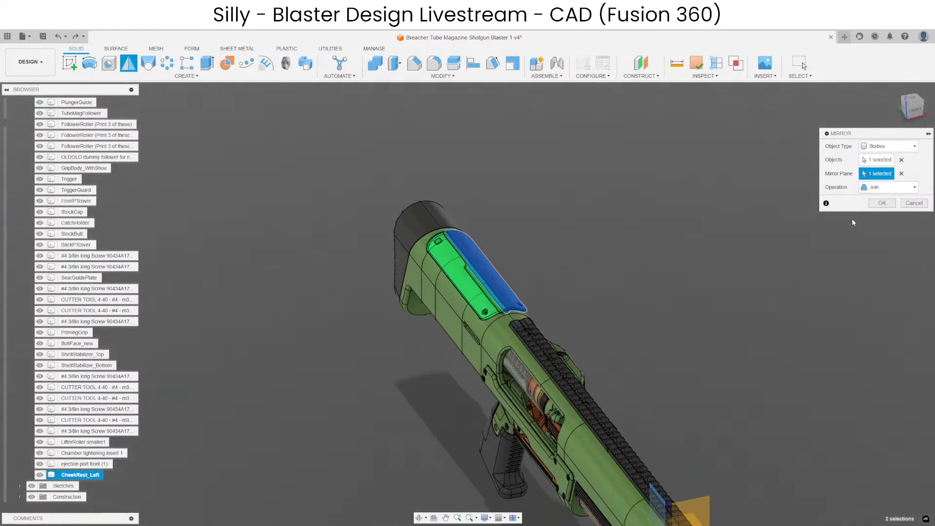
pyautogui.press('Return')
pyautogui.scroll(8, 460, 287)
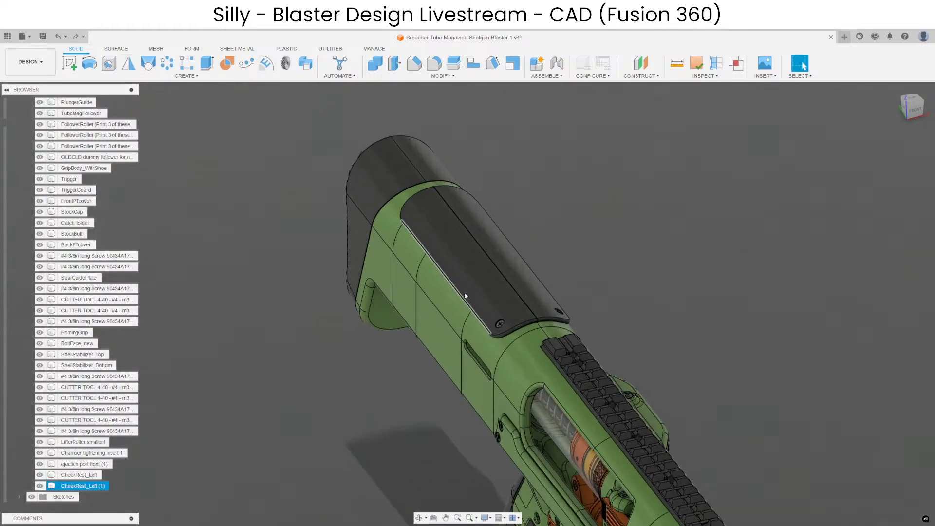
# Hide both cheek rest bodies, CheekRest_Left and CheekRest_Left (1), to expose the stock slot.
pyautogui.click(628, 302)
pyautogui.scroll(2, 681, 273)
pyautogui.click(696, 258)
pyautogui.scroll(4, 476, 221)
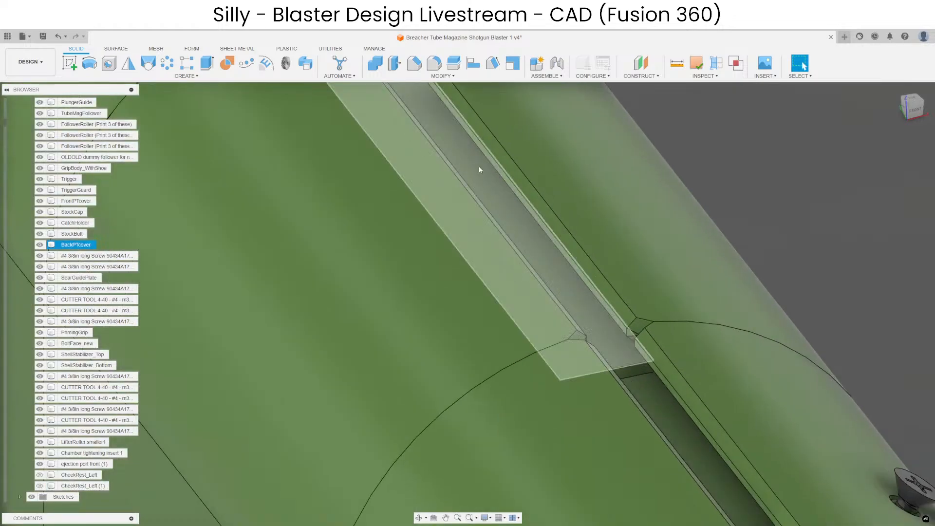
# Examine the edges, notches and inner walls of the long slot along the top of the stock.
pyautogui.scroll(-4, 479, 323)
pyautogui.scroll(4, 445, 218)
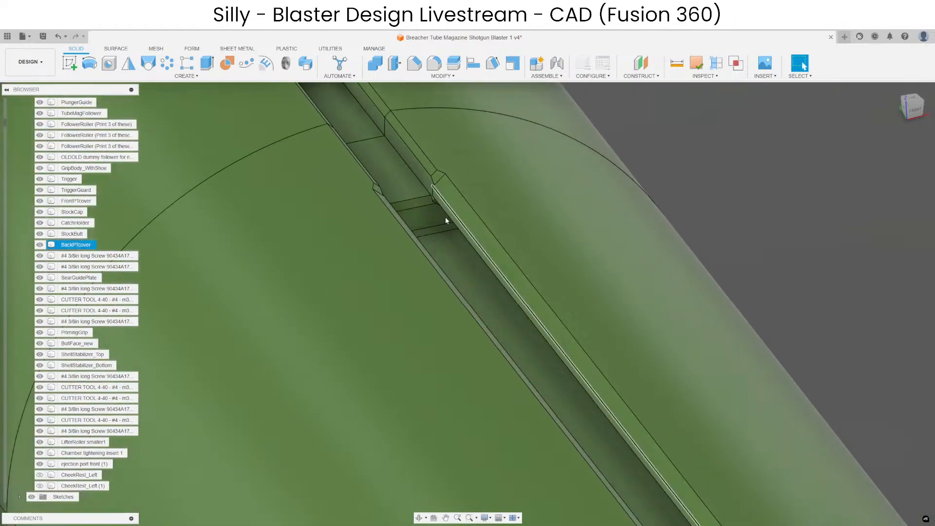
pyautogui.keyDown('shift'); pyautogui.moveTo(445, 236); pyautogui.dragTo(463, 231, button='middle'); pyautogui.keyUp('shift')
pyautogui.scroll(3, 464, 231)
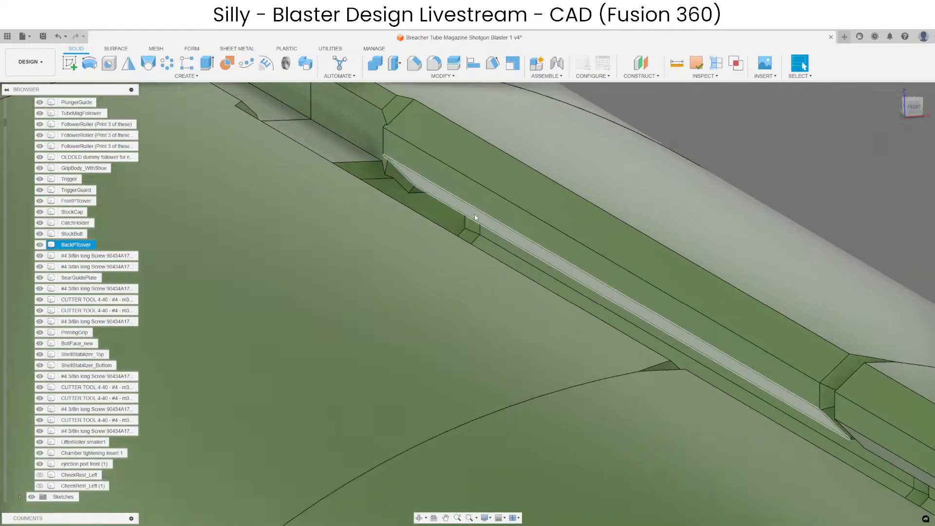
pyautogui.scroll(2, 472, 225)
pyautogui.scroll(-6, 419, 273)
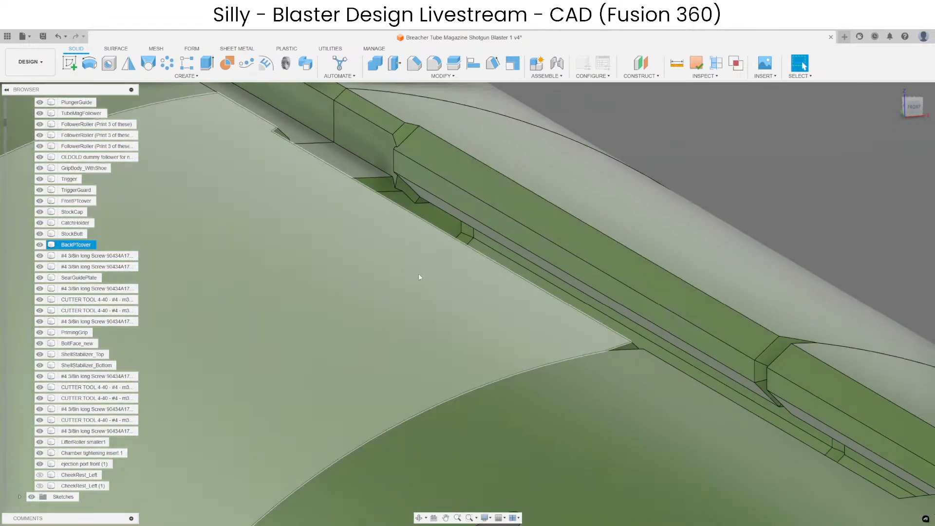
pyautogui.scroll(2, 453, 218)
pyautogui.keyDown('shift'); pyautogui.moveTo(452, 219); pyautogui.dragTo(530, 238, button='middle'); pyautogui.keyUp('shift')
pyautogui.scroll(-3, 530, 238)
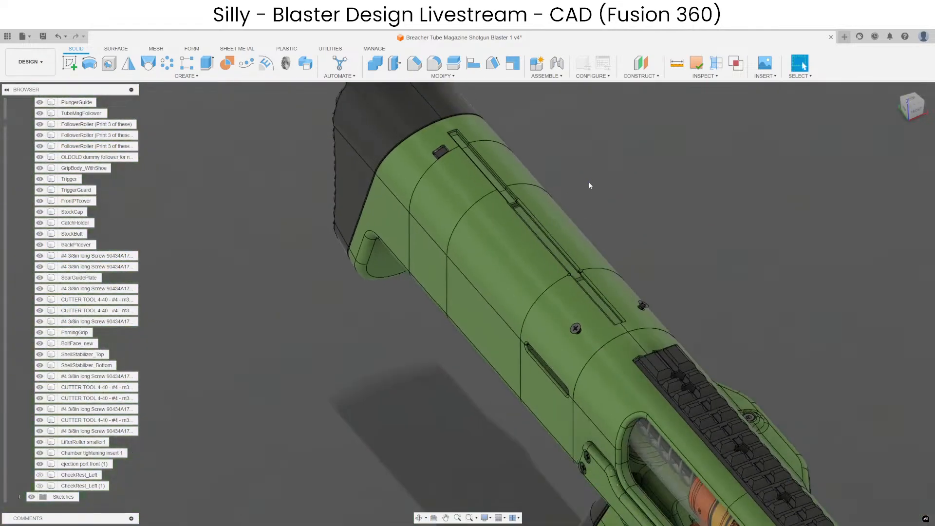
# Show all bodies of the root component, bringing both cheek rest halves back into view.
pyautogui.scroll(15, 55, 130)
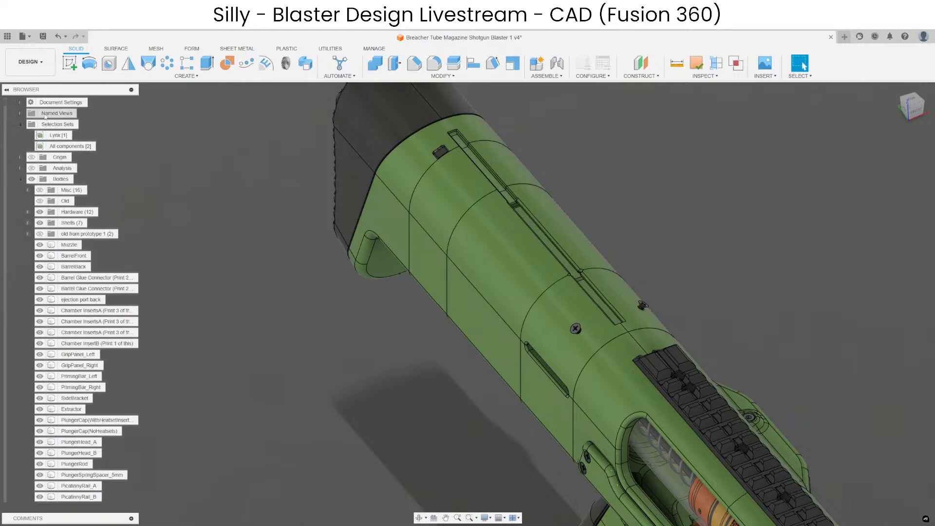
pyautogui.scroll(3, 55, 130)
pyautogui.rightClick(61, 102)
pyautogui.click(110, 312)
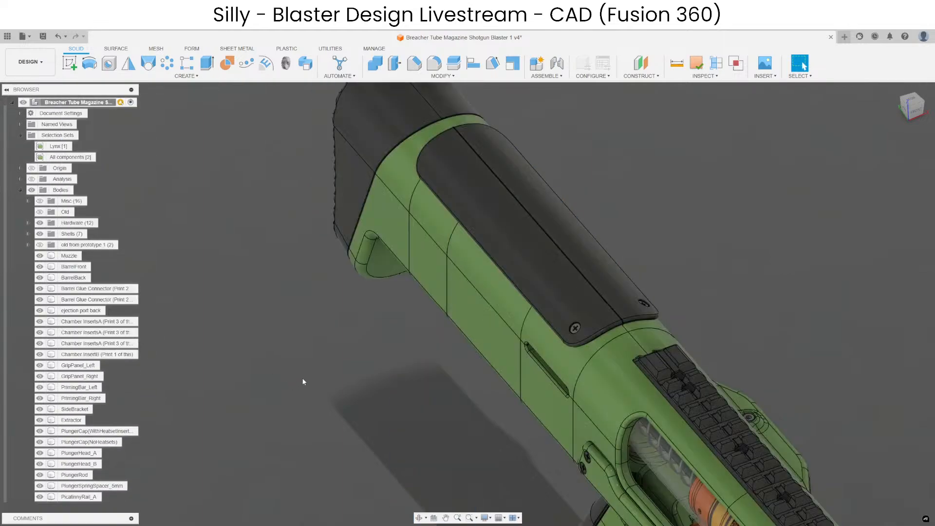
# Save the design as a new version with the description "User Saved".
pyautogui.scroll(-4, 432, 384)
pyautogui.moveTo(432, 385)
pyautogui.keyDown('shift'); pyautogui.mouseDown(button='middle')
pyautogui.moveTo(677, 433)
pyautogui.moveTo(436, 385)
pyautogui.mouseUp(button='middle'); pyautogui.keyUp('shift')
pyautogui.hotkey('ctrl', 's')
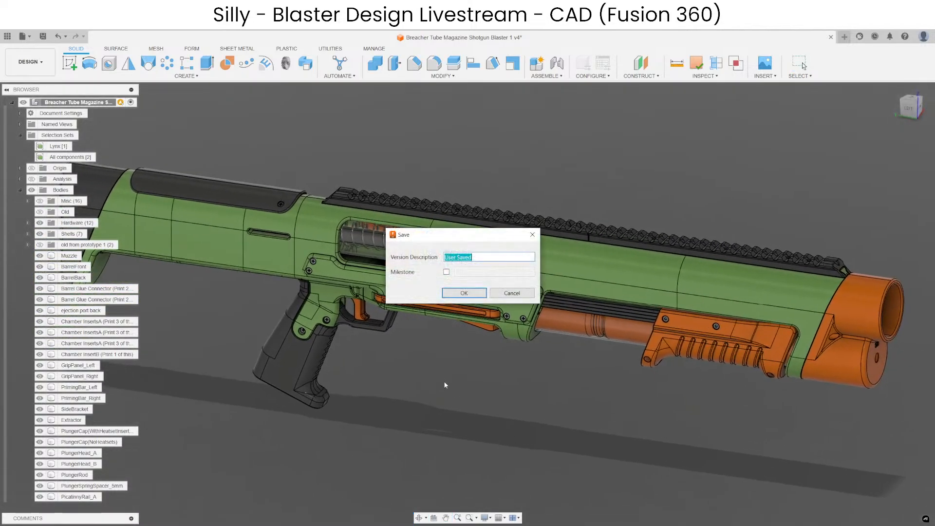
pyautogui.press('Return')
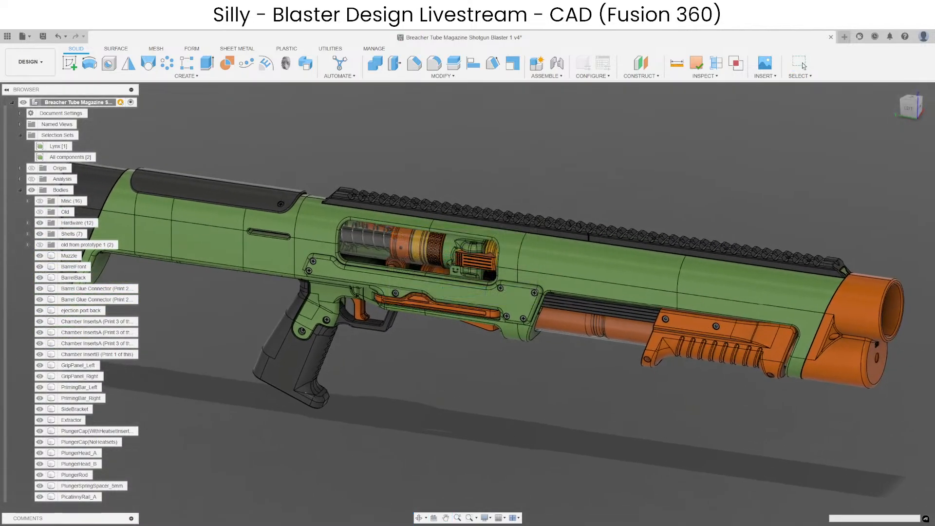
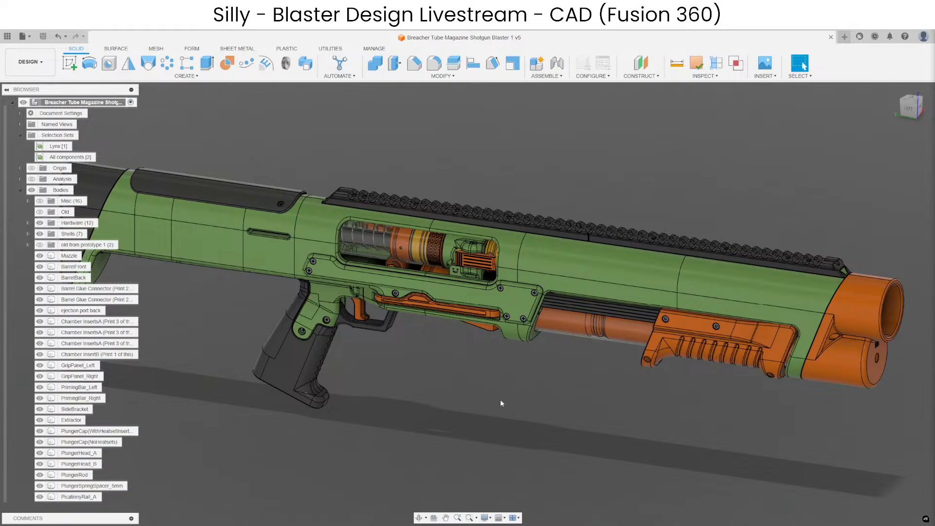
# Start a sketch on the horizontal plane and draw a tall rectangle beside the blaster.
pyautogui.scroll(-3, 503, 402)
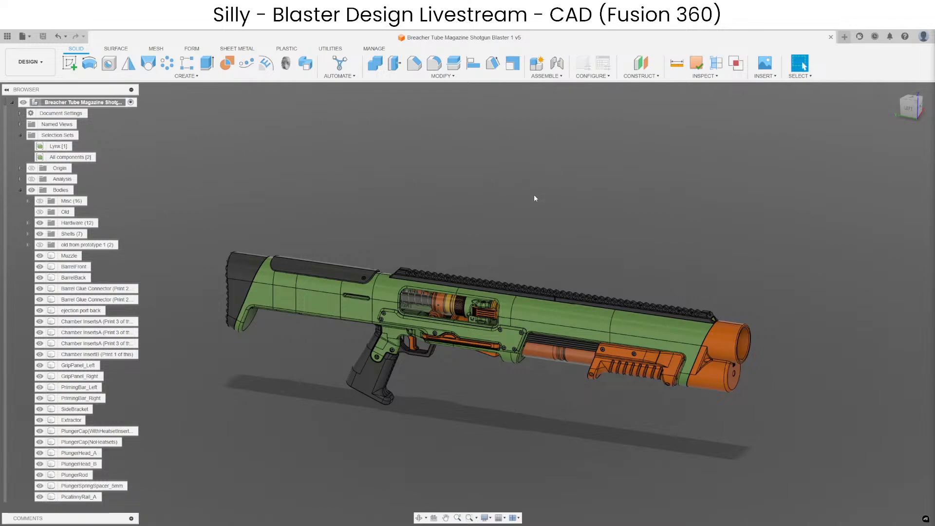
pyautogui.moveTo(541, 193); pyautogui.dragTo(502, 411, button='middle')
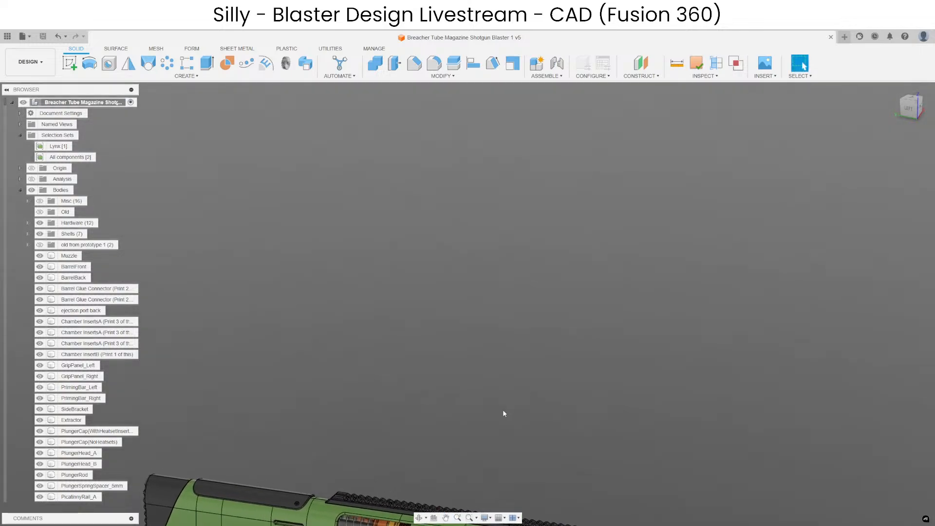
pyautogui.scroll(2, 465, 312)
pyautogui.click(70, 63)
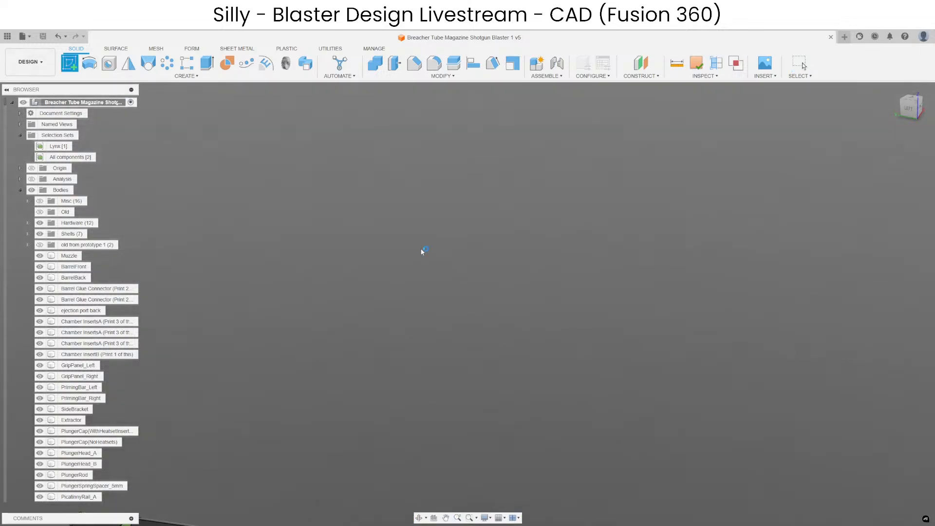
pyautogui.click(471, 236)
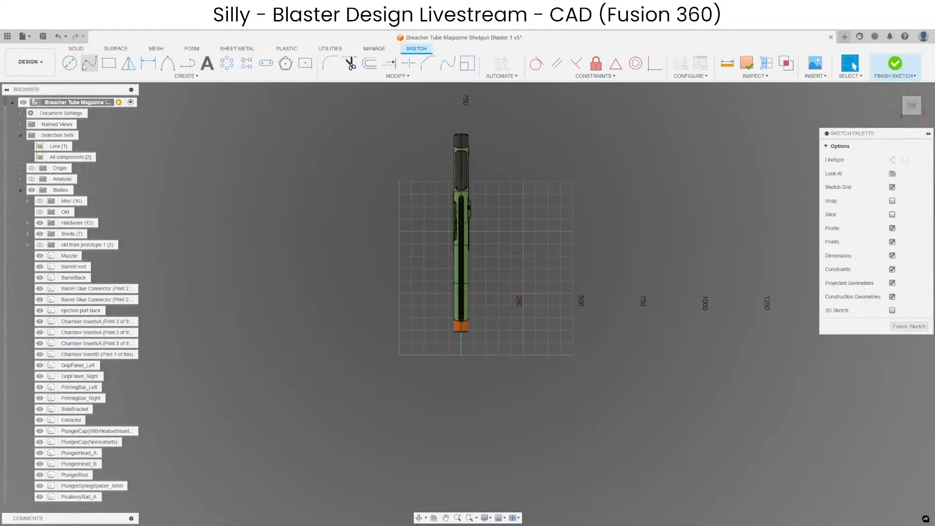
pyautogui.click(110, 64)
pyautogui.moveTo(559, 255); pyautogui.dragTo(434, 253, button='middle')
pyautogui.click(434, 199)
pyautogui.click(487, 272)
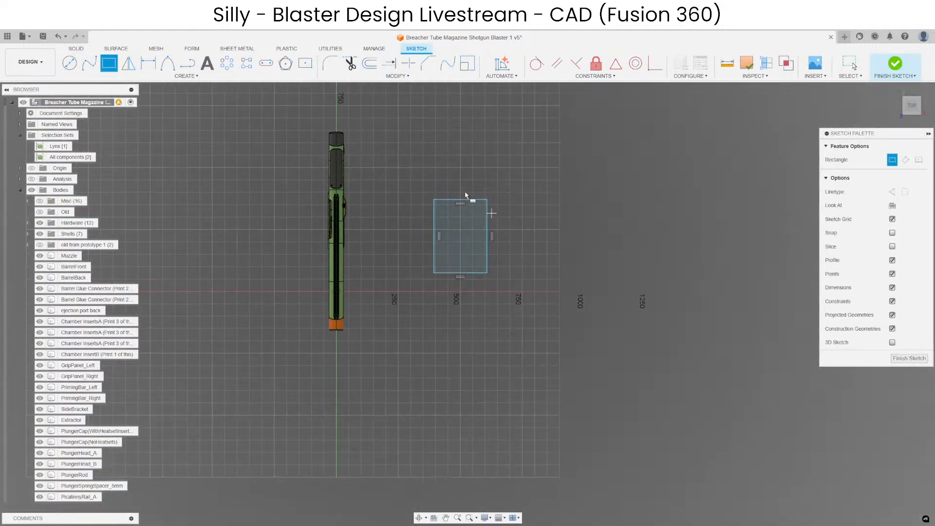
pyautogui.press('Escape')
# Draw a circle inside the rectangle, slightly above its centre.
pyautogui.scroll(5, 453, 215)
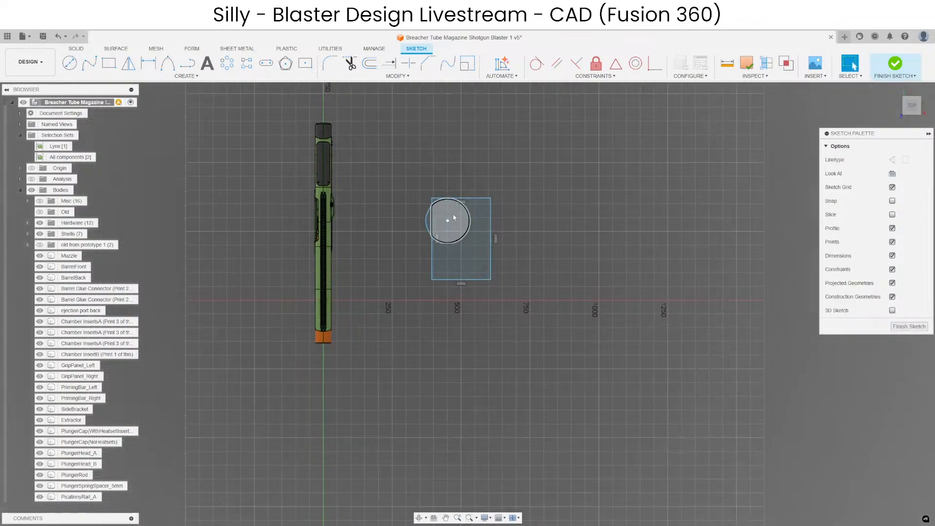
pyautogui.press('c')
pyautogui.click(468, 247)
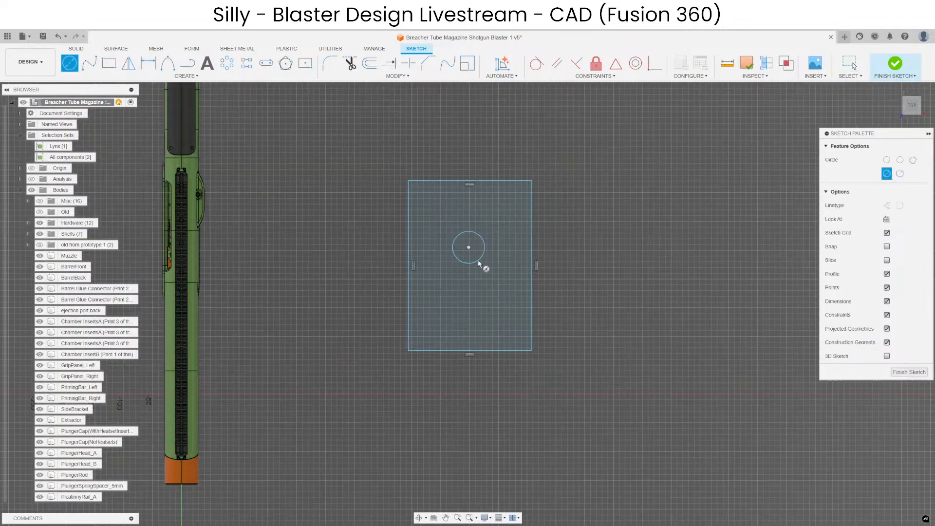
pyautogui.click(478, 259)
pyautogui.press('Escape')
pyautogui.scroll(6, 487, 215)
pyautogui.scroll(-2, 528, 276)
pyautogui.moveTo(554, 290); pyautogui.dragTo(524, 225, button='middle')
pyautogui.scroll(-1, 594, 266)
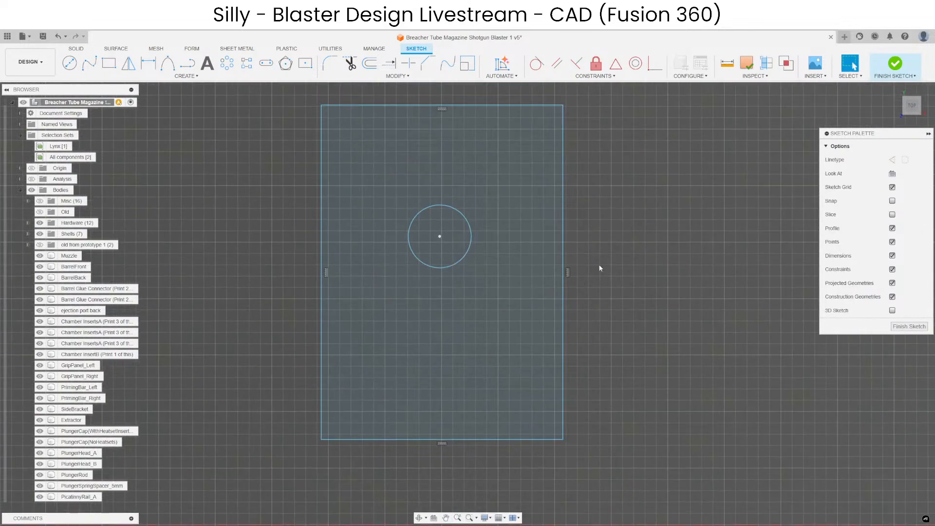
pyautogui.moveTo(611, 239); pyautogui.dragTo(626, 256, button='middle')
pyautogui.press('Escape')
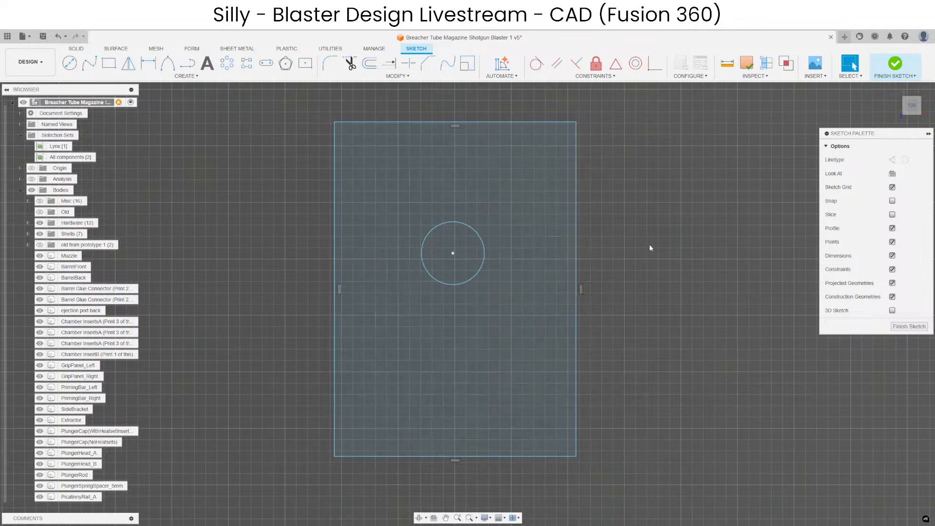
# Draw a narrow horizontal rectangle from inside the circle's edge to just past the large rectangle's nearest vertical side.
pyautogui.click(109, 64)
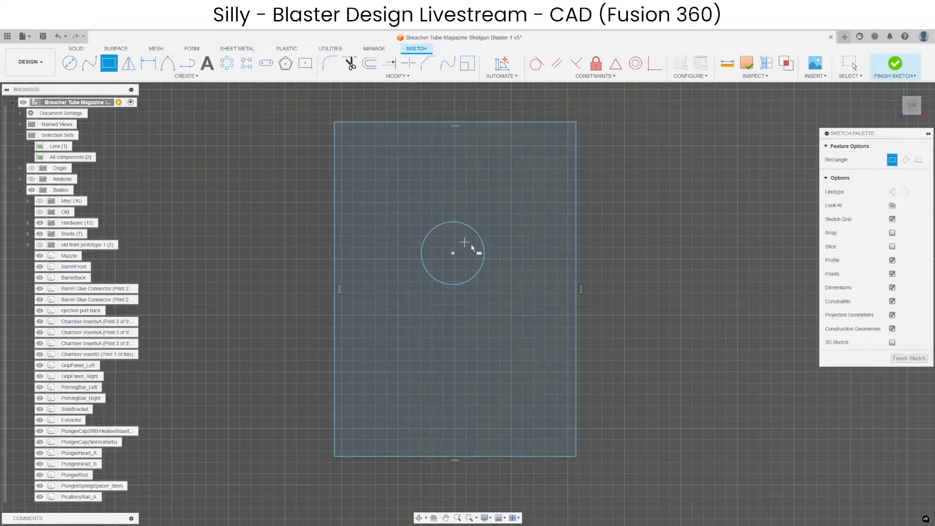
pyautogui.click(480, 247)
pyautogui.click(582, 261)
pyautogui.press('Escape')
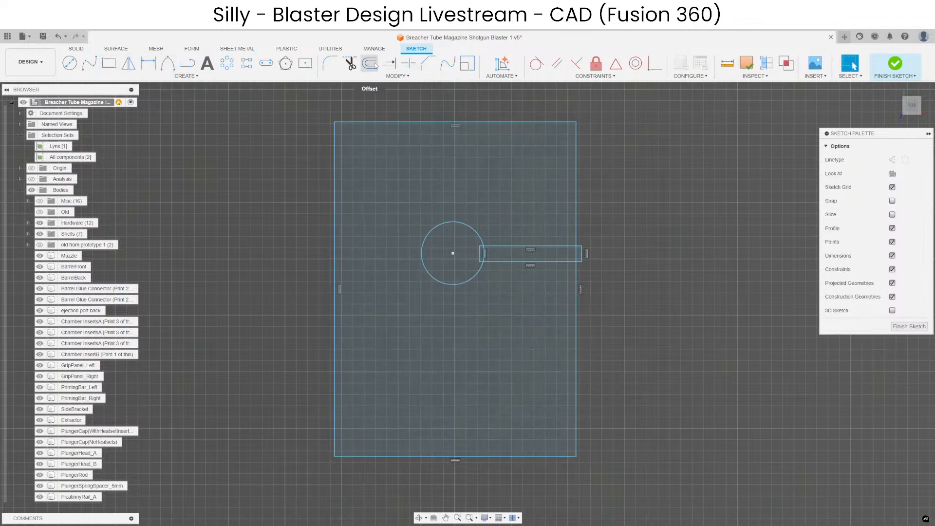
# Trim the overlapping segments so the circle opens through the narrow channel to the outer edge of the large rectangle.
pyautogui.click(349, 63)
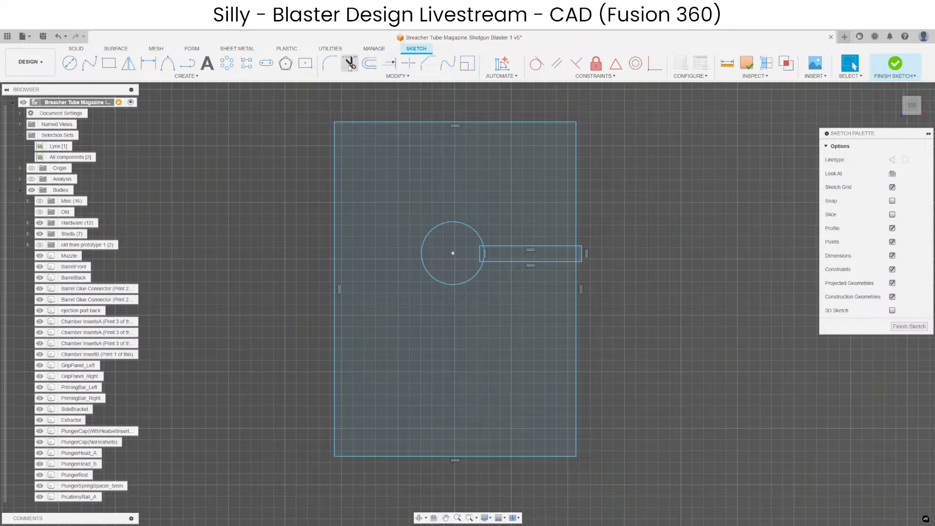
pyautogui.click(484, 254)
pyautogui.click(487, 254)
pyautogui.scroll(3, 485, 250)
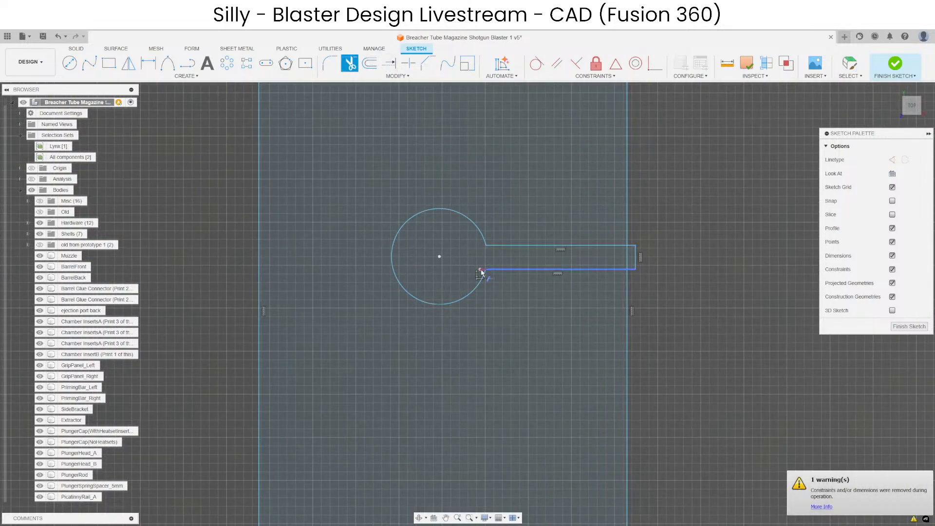
pyautogui.click(632, 269)
pyautogui.click(635, 264)
pyautogui.click(632, 245)
pyautogui.click(627, 257)
pyautogui.scroll(-3, 568, 301)
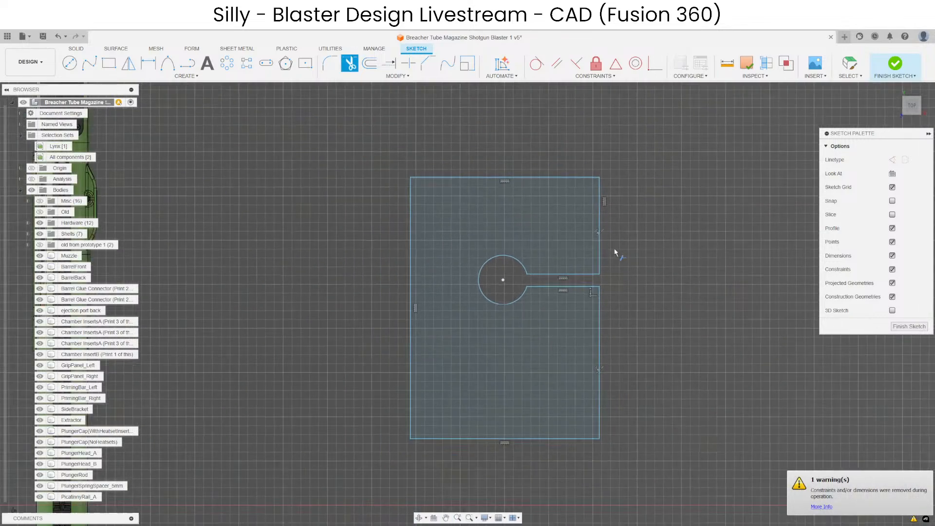
pyautogui.press('Escape')
# Check the continuous outline of the slotted profile by selecting its connected curves.
pyautogui.doubleClick(599, 258)
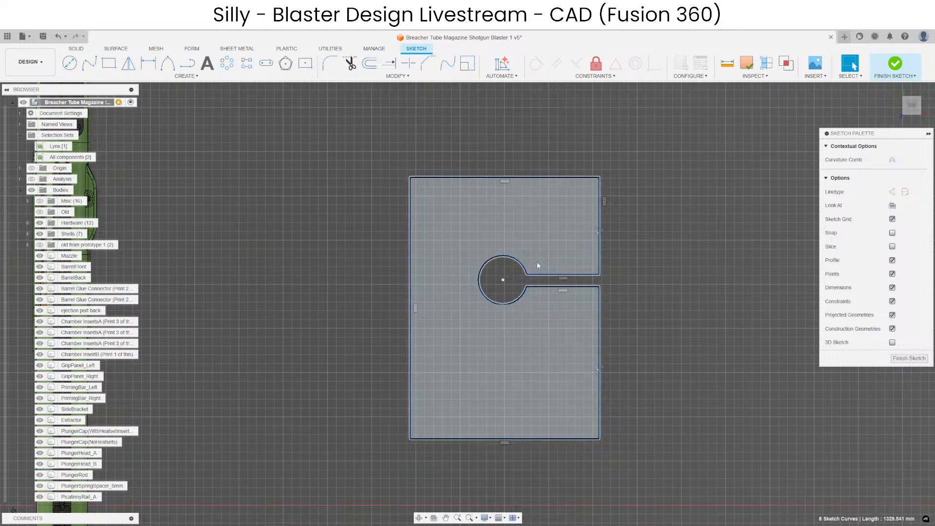
pyautogui.click(711, 343)
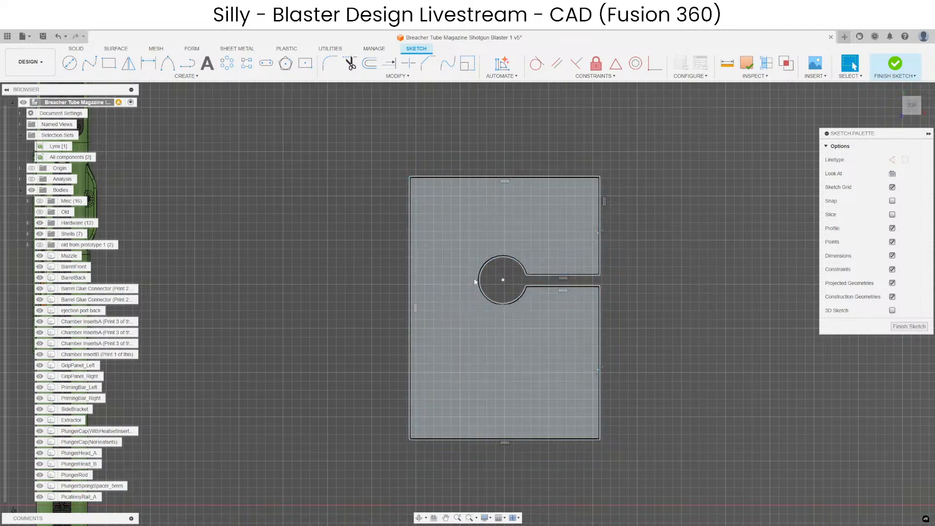
pyautogui.click(503, 256)
pyautogui.click(623, 289)
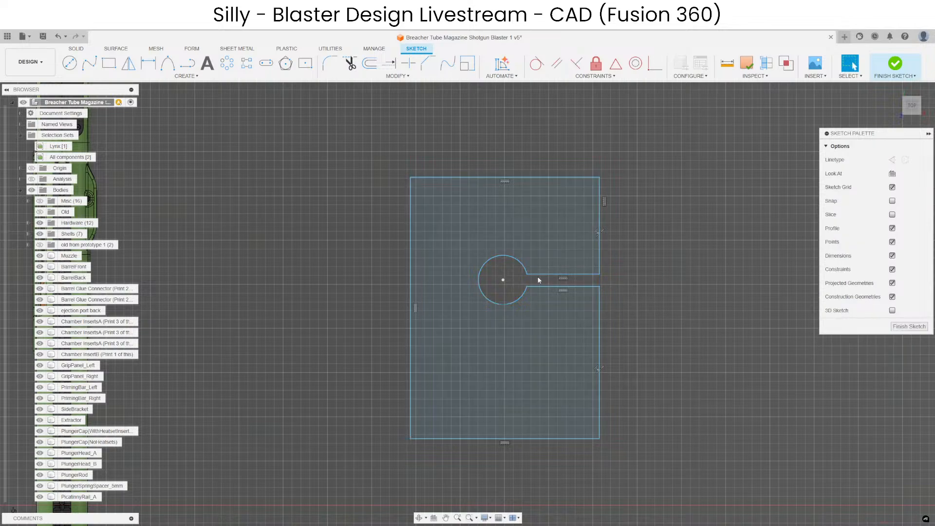
# Undo the trims and the narrow channel, back to the plain circle inside the rectangle.
pyautogui.hotkey('ctrl', 'z')
pyautogui.hotkey('ctrl', 'z')
pyautogui.hotkey('ctrl', 'z')
pyautogui.hotkey('ctrl', 'z')
pyautogui.hotkey('ctrl', 'z')
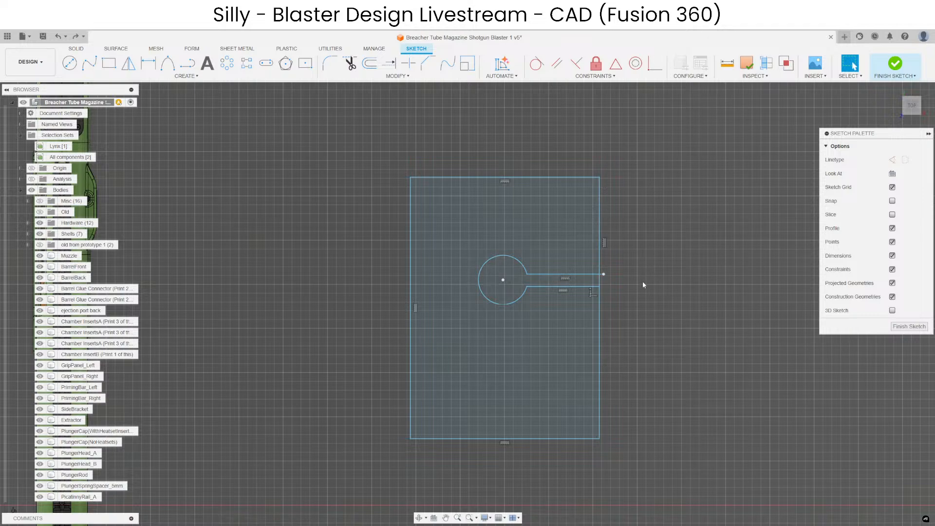
pyautogui.hotkey('ctrl', 'z')
pyautogui.hotkey('ctrl', 'z')
pyautogui.hotkey('ctrl', 'z')
pyautogui.hotkey('ctrl', 'z')
# Try extruding the rectangular profile around the circle by 325 mm as a new body.
pyautogui.click(534, 346)
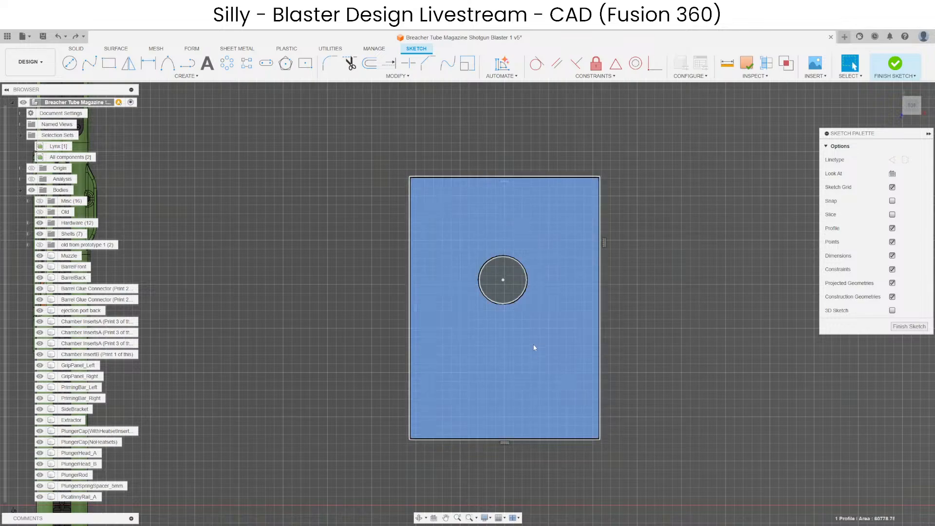
pyautogui.click(895, 327)
pyautogui.press('e')
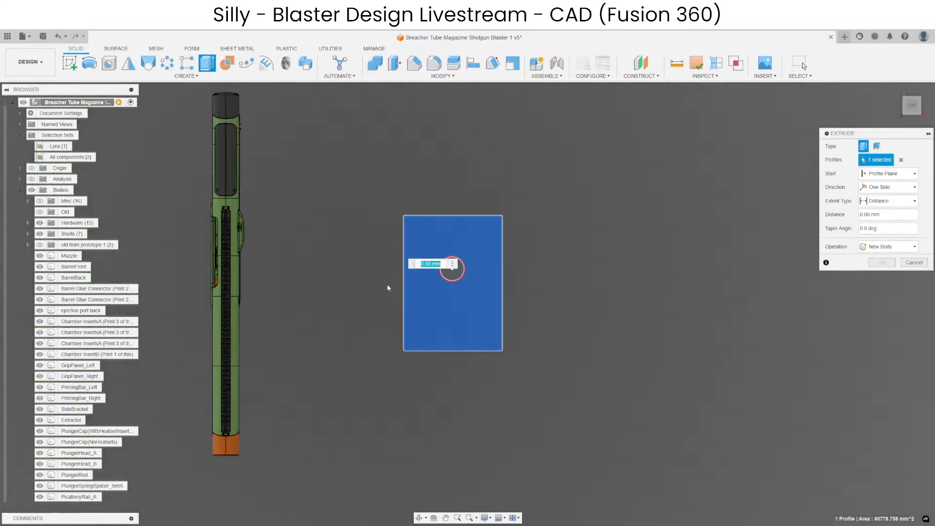
pyautogui.moveTo(453, 246); pyautogui.dragTo(453, 170)
pyautogui.moveTo(547, 259); pyautogui.dragTo(531, 371, button='middle')
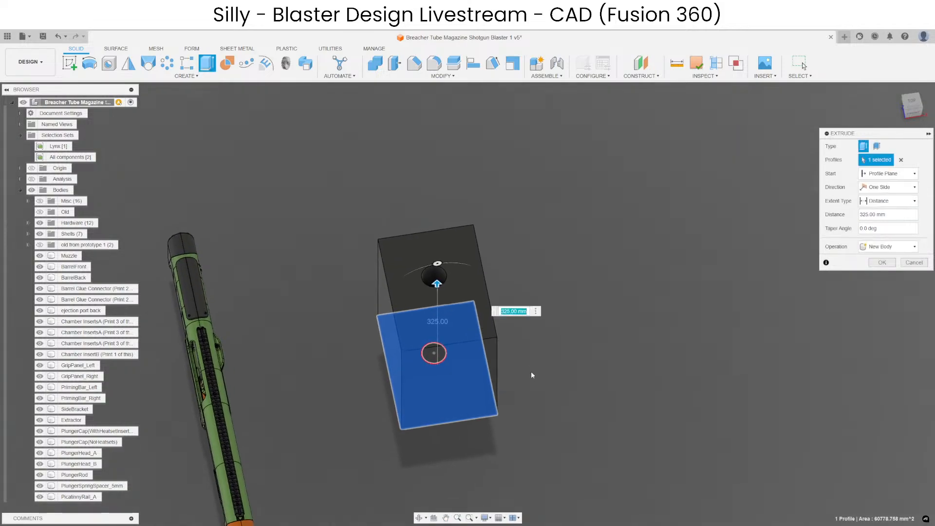
pyautogui.press('Escape')
# Undo the circle, the rectangle and the sketch itself.
pyautogui.hotkey('ctrl', 'z')
pyautogui.hotkey('ctrl', 'z')
pyautogui.hotkey('ctrl', 'z')
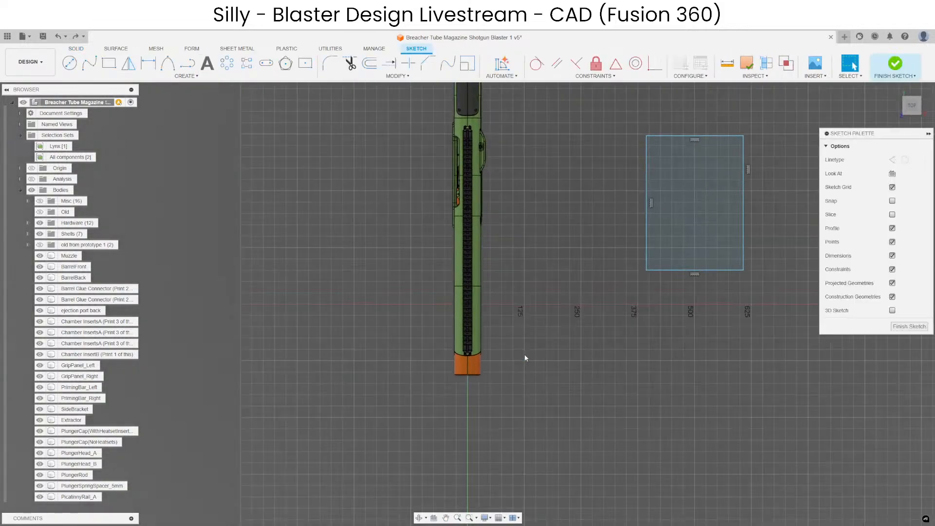
pyautogui.hotkey('ctrl', 'z')
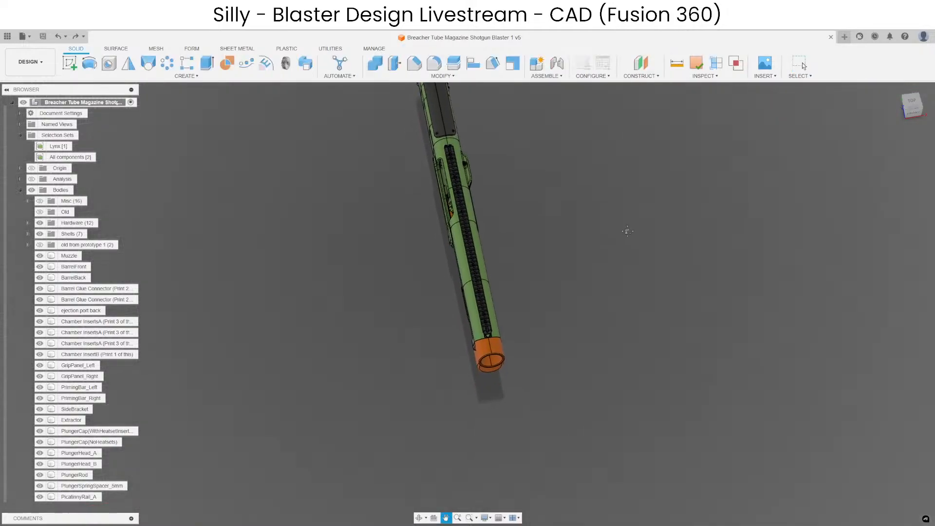
# Examine the assembled blaster from the side, then look closer at the ejection port and side bracket.
pyautogui.keyDown('shift'); pyautogui.moveTo(380, 310); pyautogui.dragTo(445, 276, button='middle'); pyautogui.keyUp('shift')
pyautogui.moveTo(310, 358); pyautogui.dragTo(553, 381, button='middle')
pyautogui.scroll(4, 550, 411)
pyautogui.scroll(-2, 459, 371)
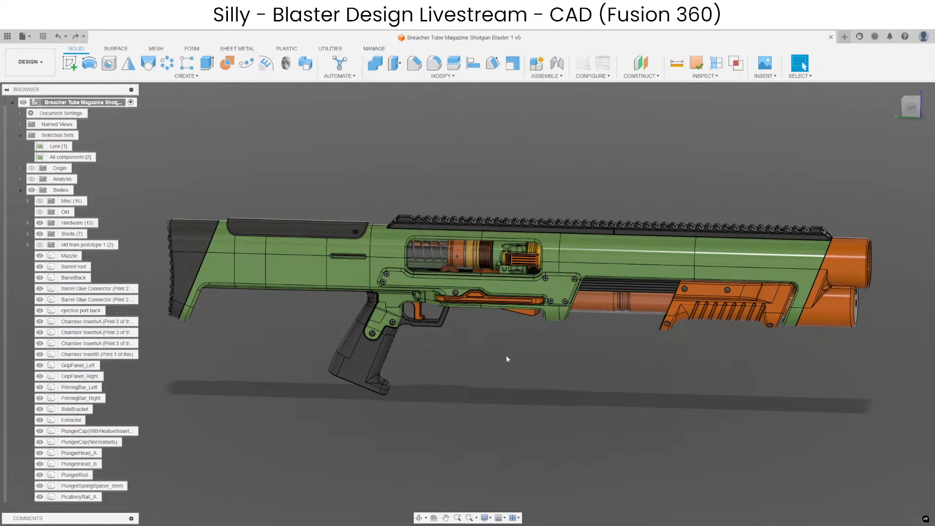
pyautogui.moveTo(570, 363); pyautogui.dragTo(551, 358, button='middle')
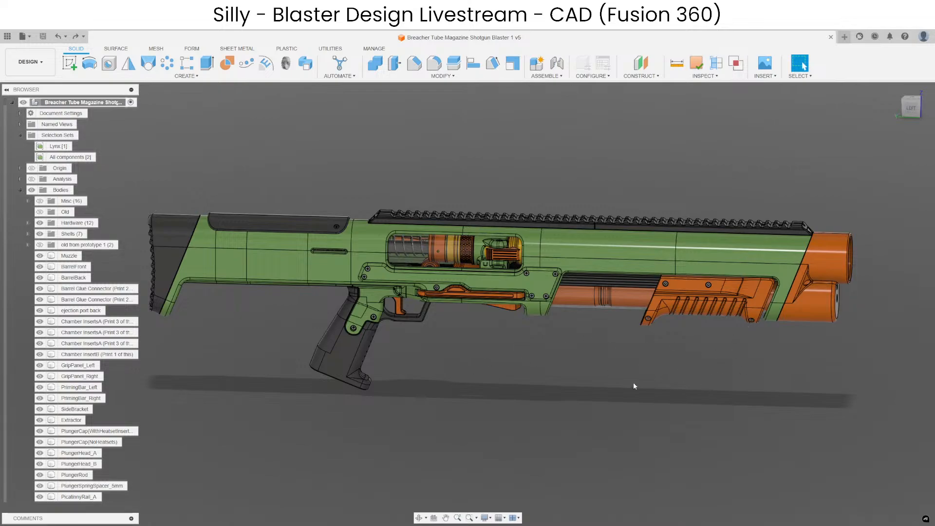
pyautogui.click(682, 320)
pyautogui.scroll(5, 589, 380)
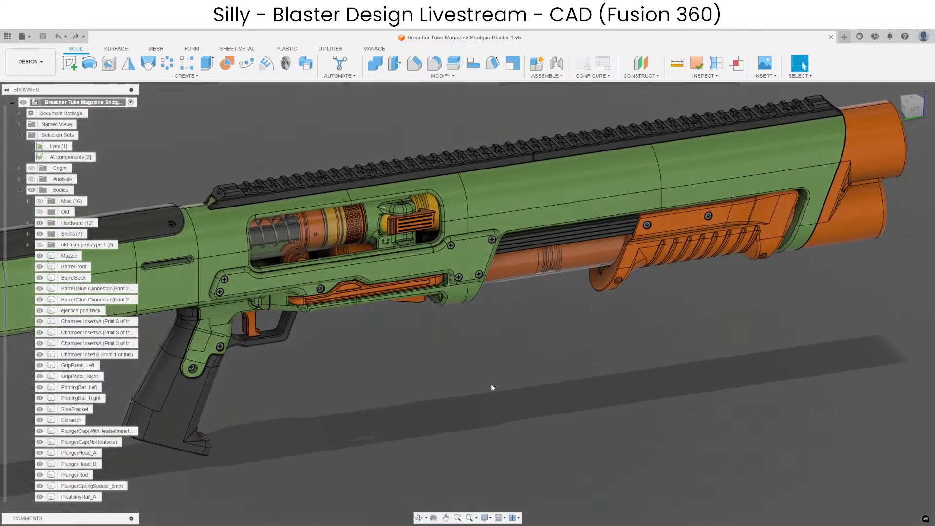
pyautogui.scroll(-5, 567, 387)
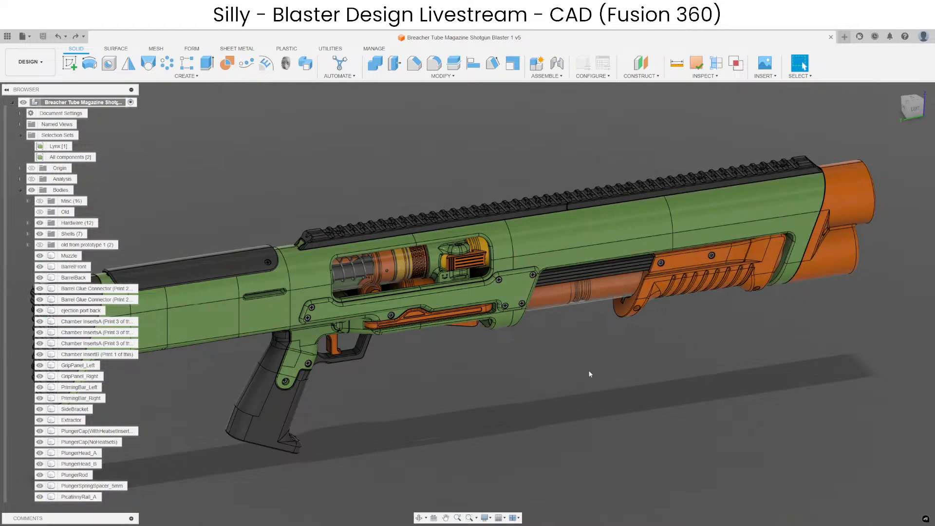
pyautogui.scroll(4, 544, 372)
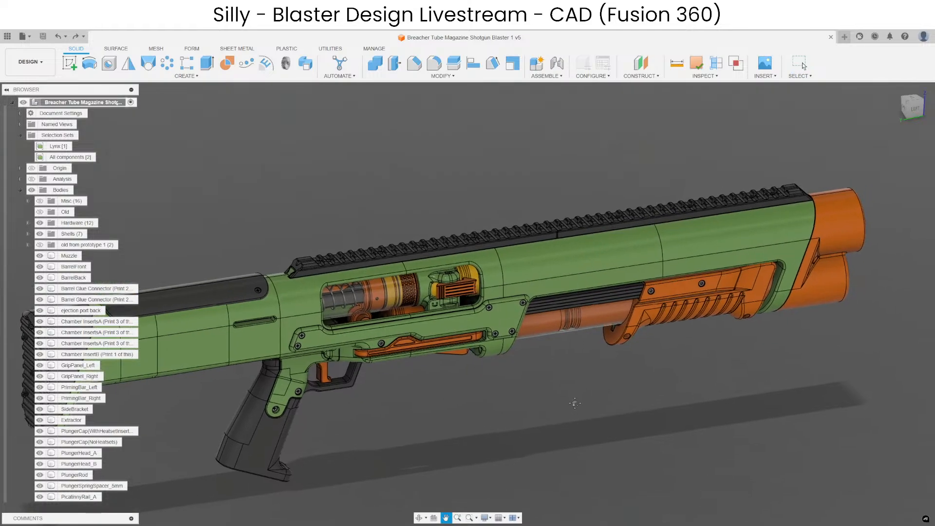
pyautogui.scroll(1, 504, 327)
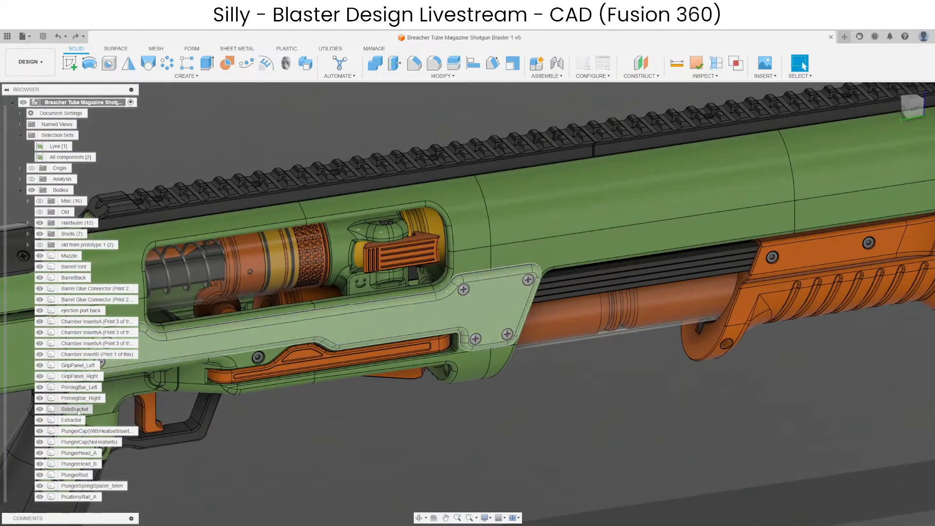
# Isolate the SideBracket body and turn to its flat inner face.
pyautogui.click(75, 409)
pyautogui.click(116, 396)
pyautogui.scroll(4, 410, 366)
pyautogui.keyDown('shift'); pyautogui.moveTo(433, 395); pyautogui.dragTo(460, 405, button='middle'); pyautogui.keyUp('shift')
pyautogui.moveTo(497, 369); pyautogui.dragTo(351, 378, button='middle')
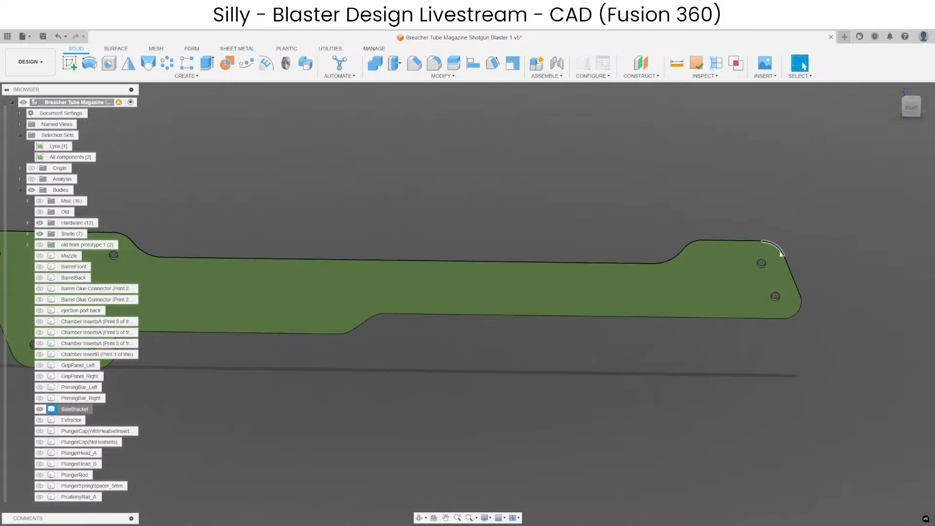
# Examine the bracket's outline, curved edges and screw holes, and undo the isolation to restore the full assembly.
pyautogui.moveTo(495, 334); pyautogui.dragTo(689, 356, button='middle')
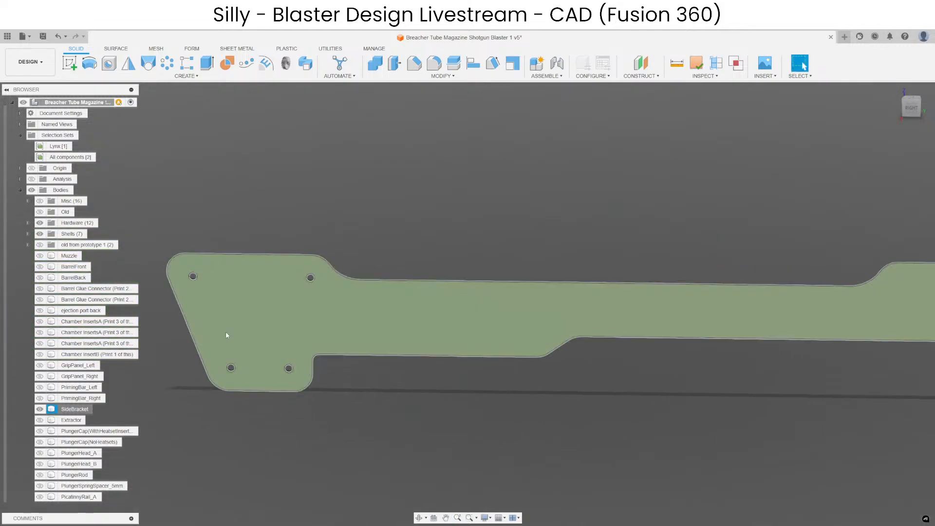
pyautogui.scroll(5, 324, 254)
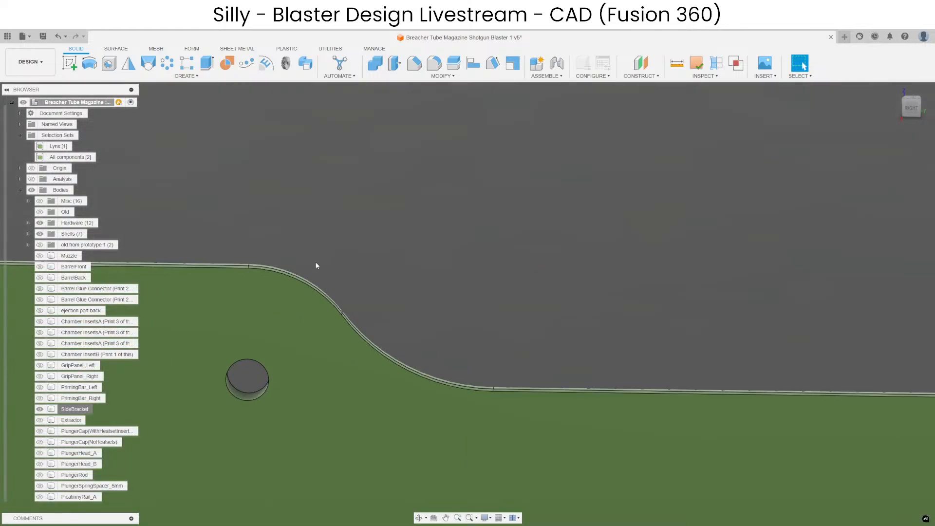
pyautogui.scroll(-6, 261, 274)
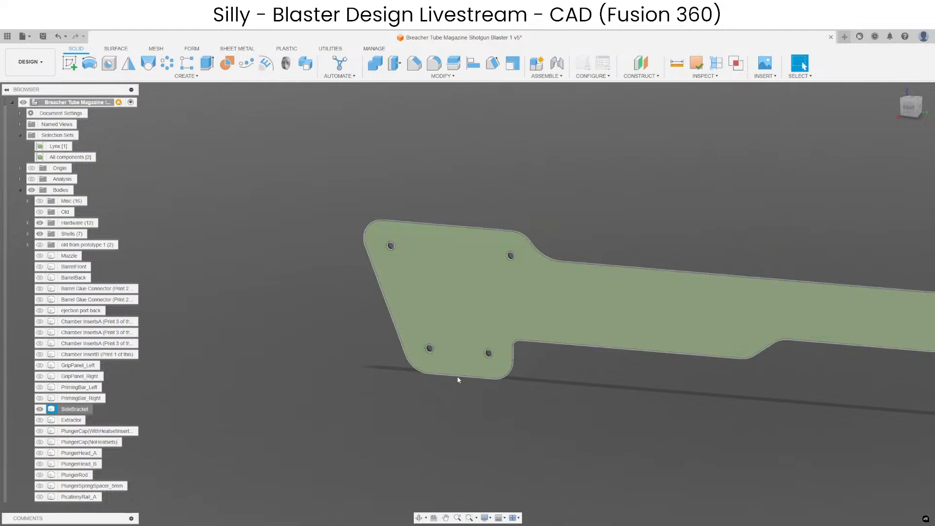
pyautogui.click(461, 389)
pyautogui.moveTo(511, 459); pyautogui.dragTo(742, 317, button='middle')
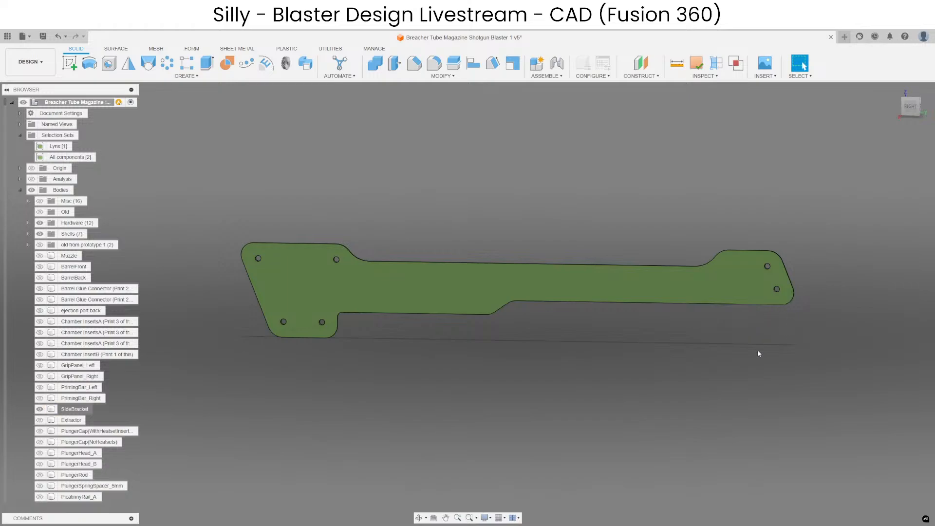
pyautogui.scroll(-3, 560, 368)
pyautogui.hotkey('ctrl', 'z')
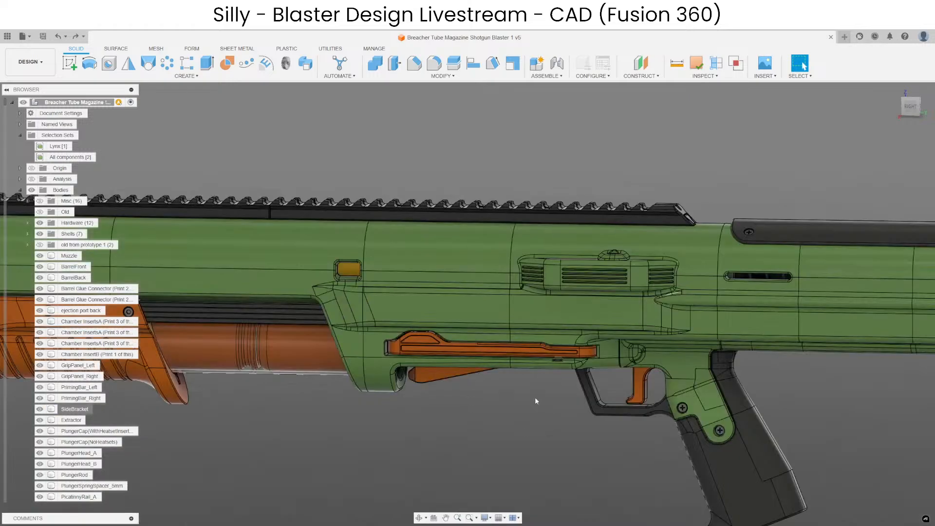
# Examine the assembled blaster on both sides, comparing the ejection port and side bracket area with the opposite side of the receiver.
pyautogui.keyDown('shift'); pyautogui.moveTo(534, 397); pyautogui.dragTo(304, 419, button='middle'); pyautogui.keyUp('shift')
pyautogui.keyDown('shift'); pyautogui.moveTo(536, 375); pyautogui.dragTo(501, 383, button='middle'); pyautogui.keyUp('shift')
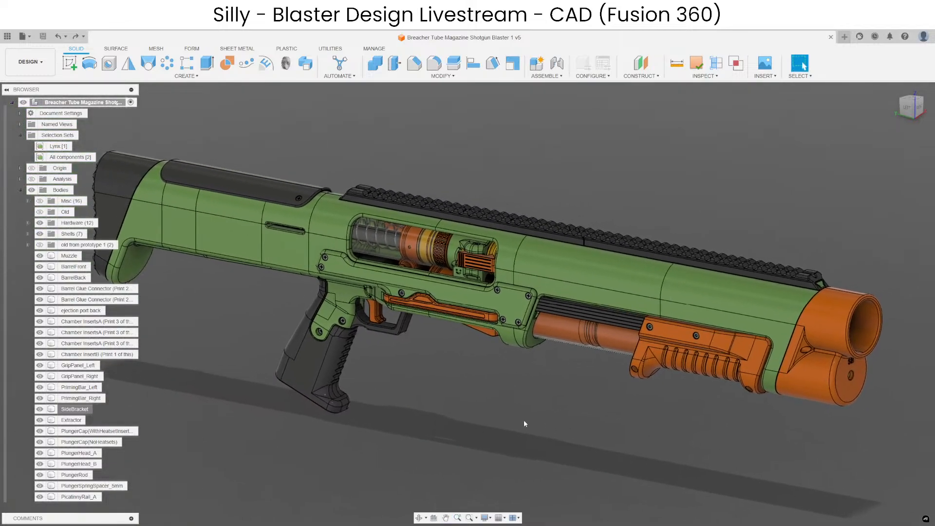
pyautogui.moveTo(442, 394); pyautogui.dragTo(434, 389, button='middle')
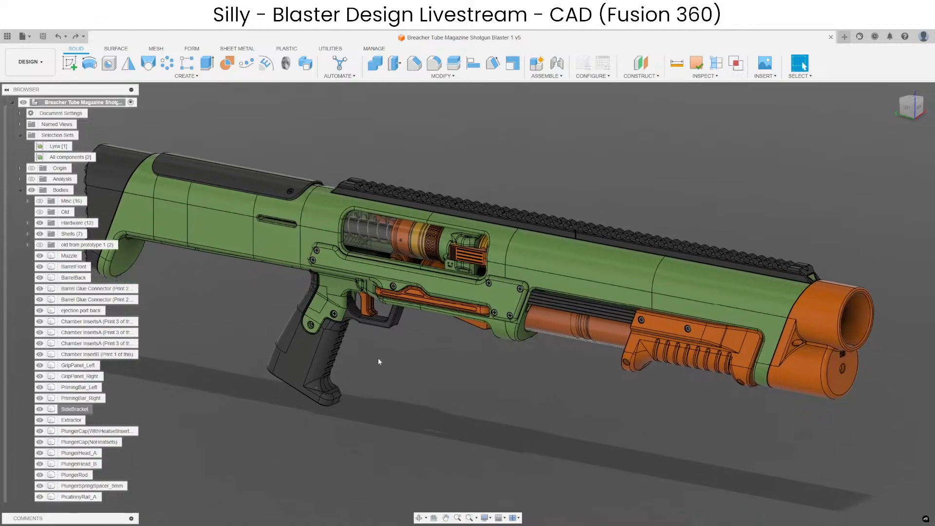
pyautogui.moveTo(533, 394); pyautogui.dragTo(522, 377, button='middle')
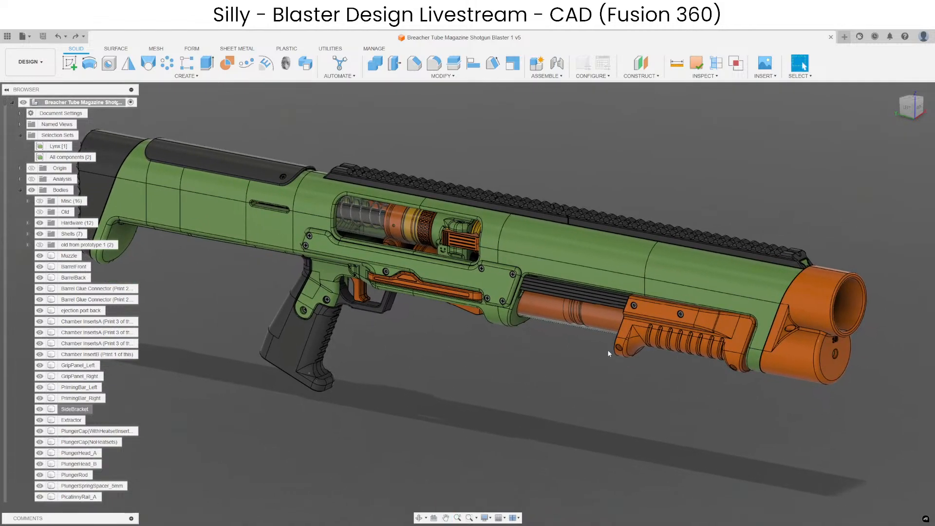
pyautogui.moveTo(434, 316); pyautogui.dragTo(441, 333, button='middle')
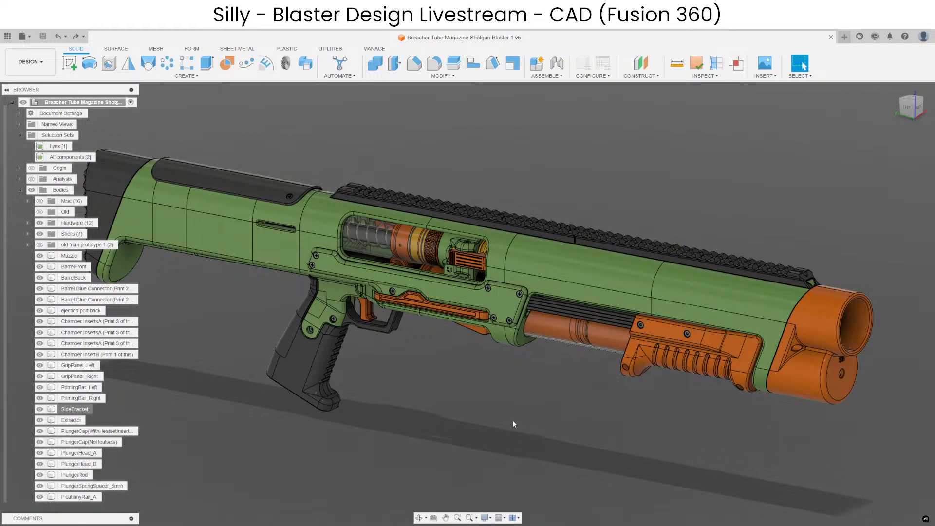
pyautogui.click(410, 313)
pyautogui.scroll(3, 410, 314)
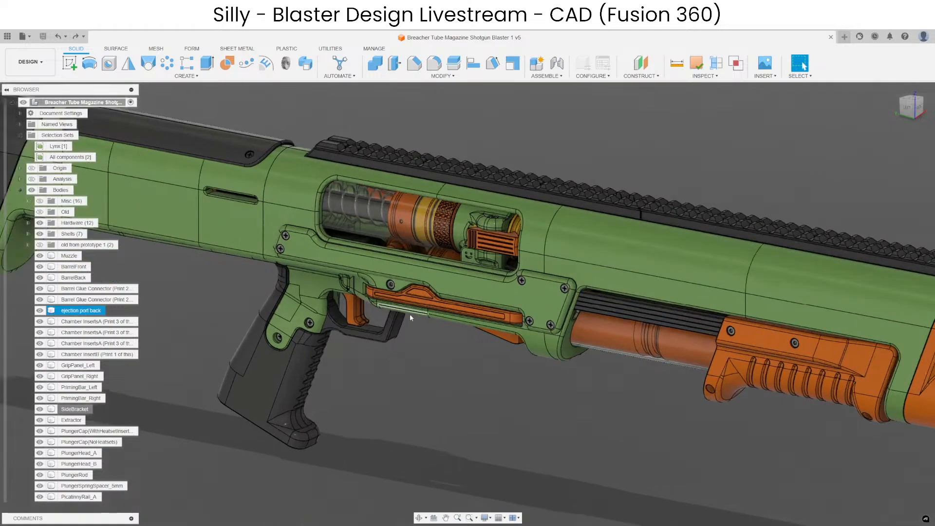
pyautogui.keyDown('shift'); pyautogui.moveTo(409, 314); pyautogui.dragTo(550, 399, button='middle'); pyautogui.keyUp('shift')
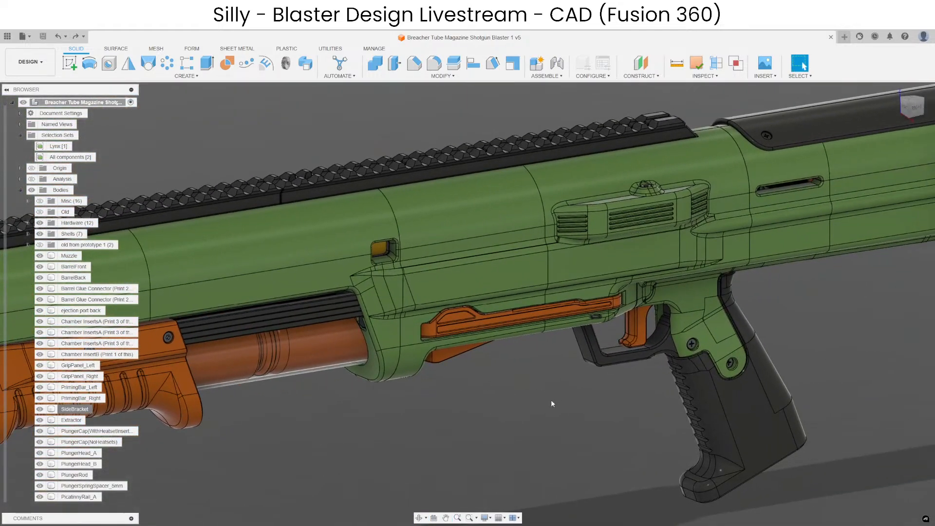
pyautogui.scroll(-5, 553, 404)
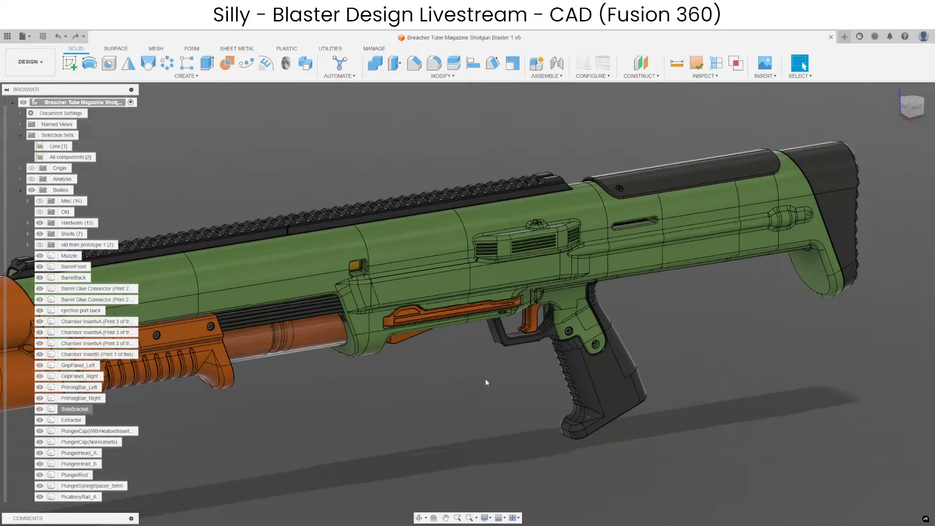
pyautogui.moveTo(485, 378); pyautogui.dragTo(524, 385, button='middle')
pyautogui.scroll(-1, 516, 381)
pyautogui.keyDown('shift'); pyautogui.moveTo(523, 384); pyautogui.dragTo(596, 397, button='middle'); pyautogui.keyUp('shift')
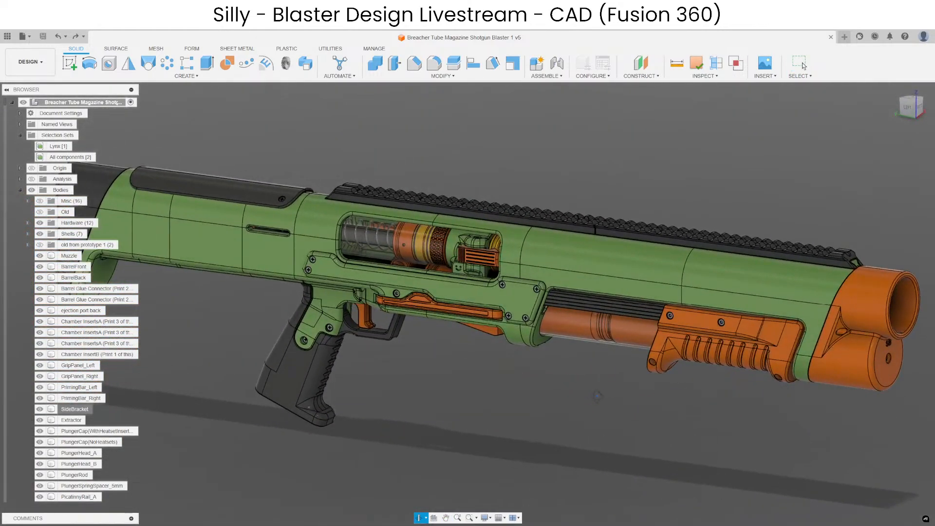
pyautogui.moveTo(499, 407)
pyautogui.mouseDown(button='middle')
pyautogui.moveTo(507, 394)
pyautogui.moveTo(493, 399)
pyautogui.mouseUp(button='middle')
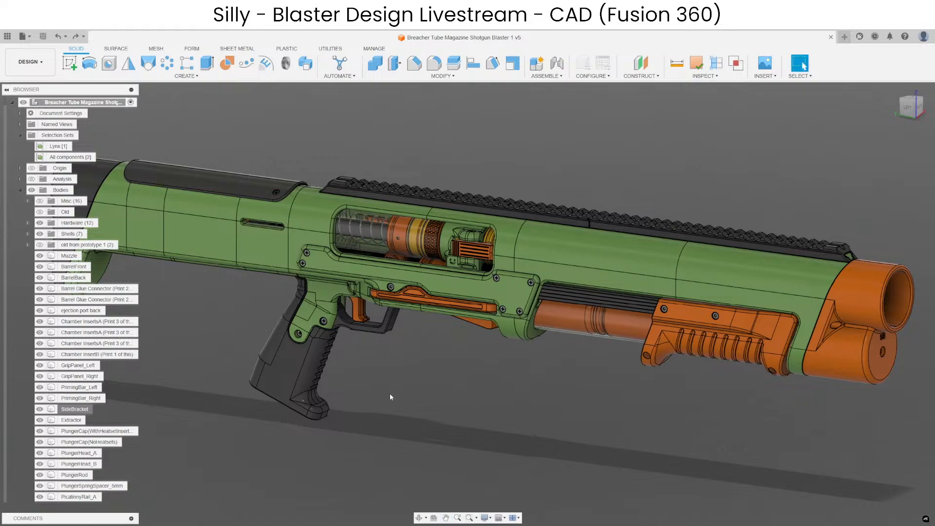
pyautogui.moveTo(617, 428); pyautogui.dragTo(615, 436, button='middle')
pyautogui.scroll(-2, 550, 431)
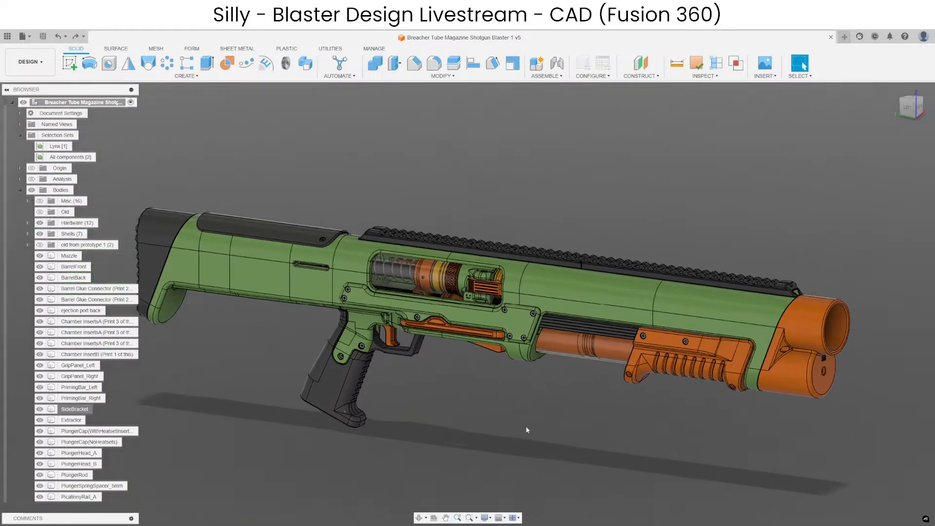
pyautogui.moveTo(505, 417); pyautogui.dragTo(501, 400, button='middle')
pyautogui.scroll(2, 481, 366)
pyautogui.moveTo(539, 368); pyautogui.dragTo(506, 372, button='middle')
pyautogui.scroll(-1, 506, 371)
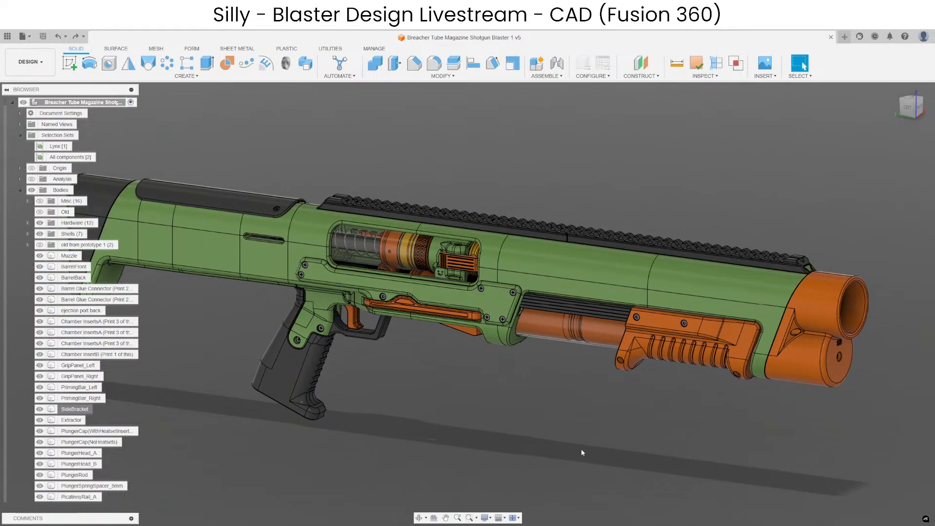
pyautogui.moveTo(581, 449)
pyautogui.mouseDown(button='middle')
pyautogui.moveTo(604, 436)
pyautogui.moveTo(579, 452)
pyautogui.mouseUp(button='middle')
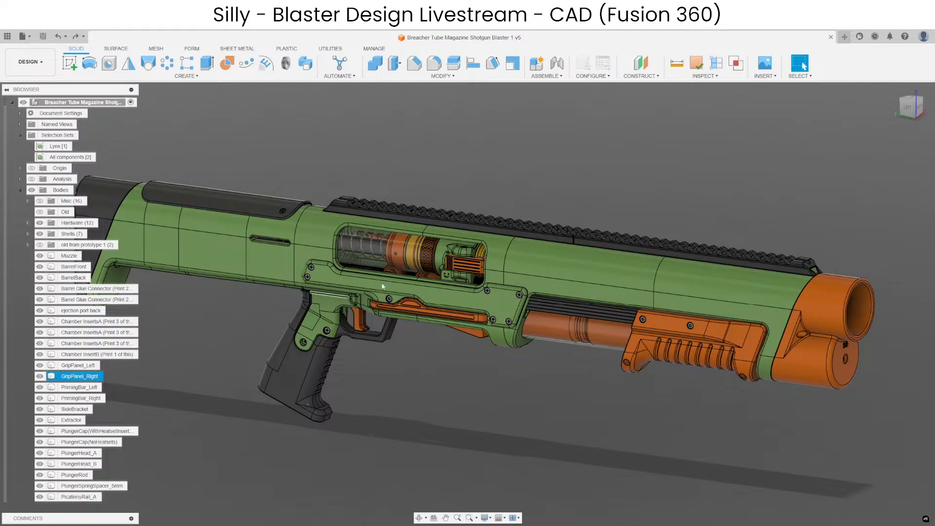
pyautogui.moveTo(373, 417); pyautogui.dragTo(393, 416, button='middle')
pyautogui.moveTo(585, 411); pyautogui.dragTo(546, 410, button='middle')
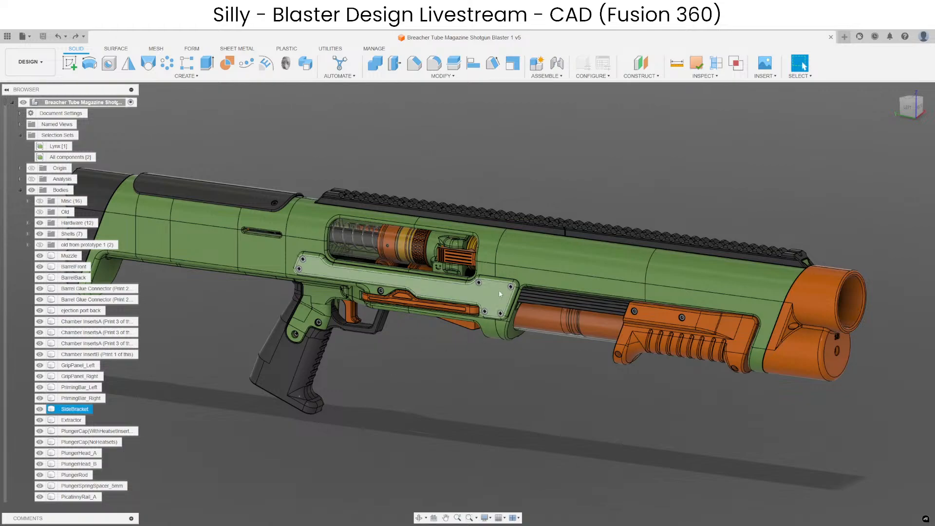
pyautogui.moveTo(524, 411); pyautogui.dragTo(521, 419, button='middle')
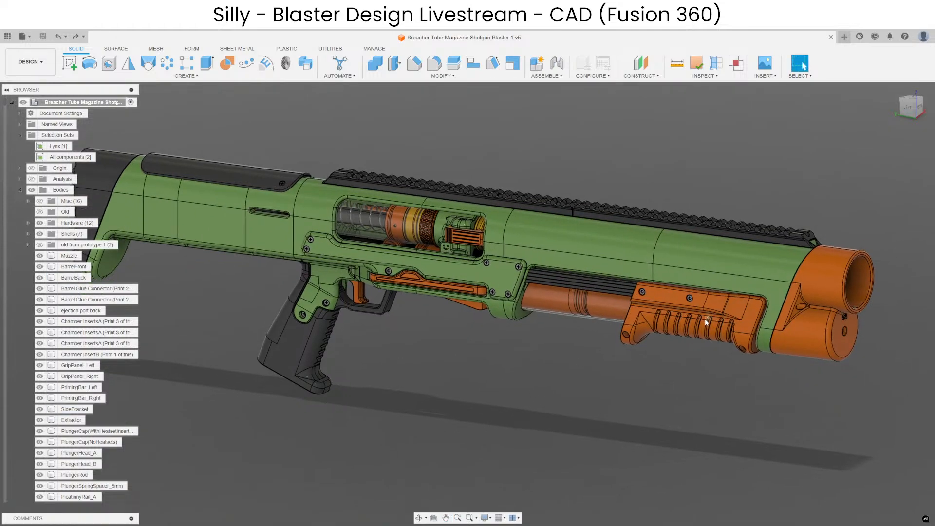
pyautogui.moveTo(432, 384); pyautogui.dragTo(526, 428, button='middle')
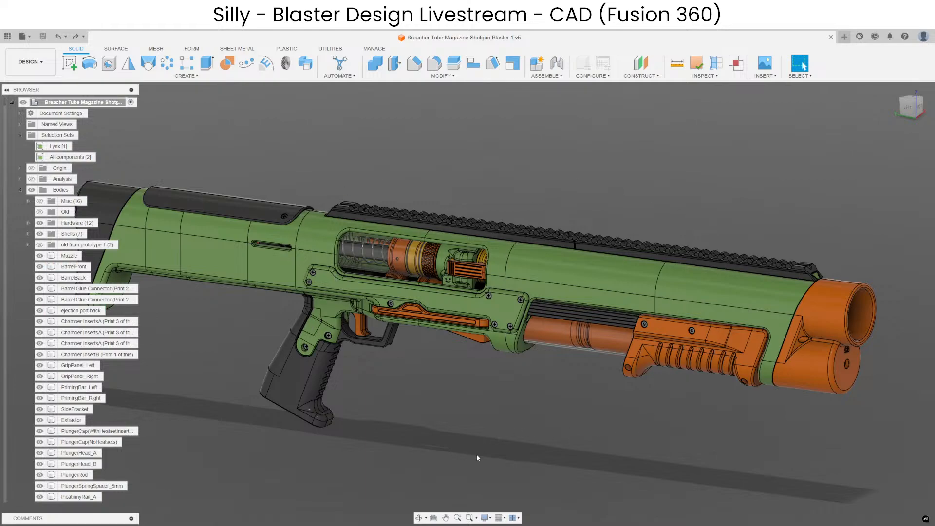
pyautogui.moveTo(483, 441)
pyautogui.mouseDown(button='middle')
pyautogui.moveTo(477, 423)
pyautogui.moveTo(480, 445)
pyautogui.mouseUp(button='middle')
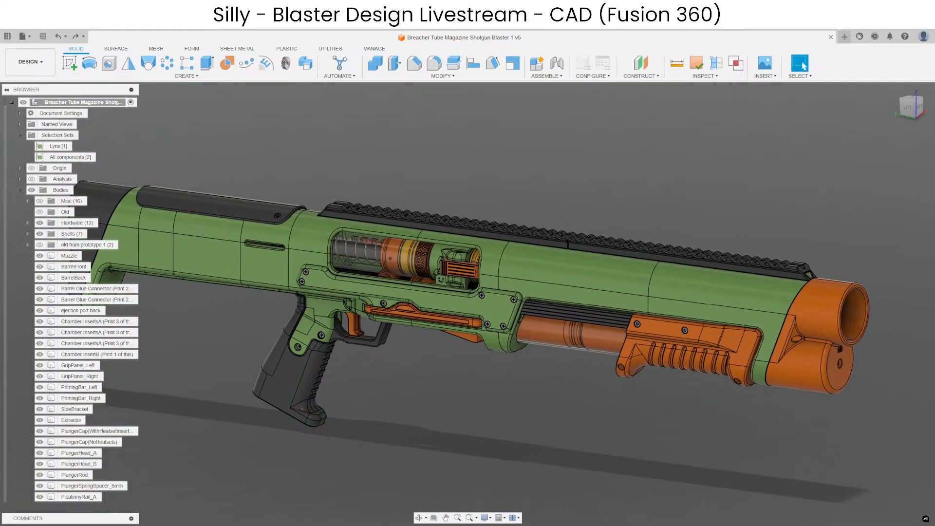
# Switch to Discord, review the reminders and next-prototype change list in the breacher-tube-mag-pump-action-shotgun channel, and return to the blaster model.
pyautogui.moveTo(934, 115); pyautogui.dragTo(487, 112)
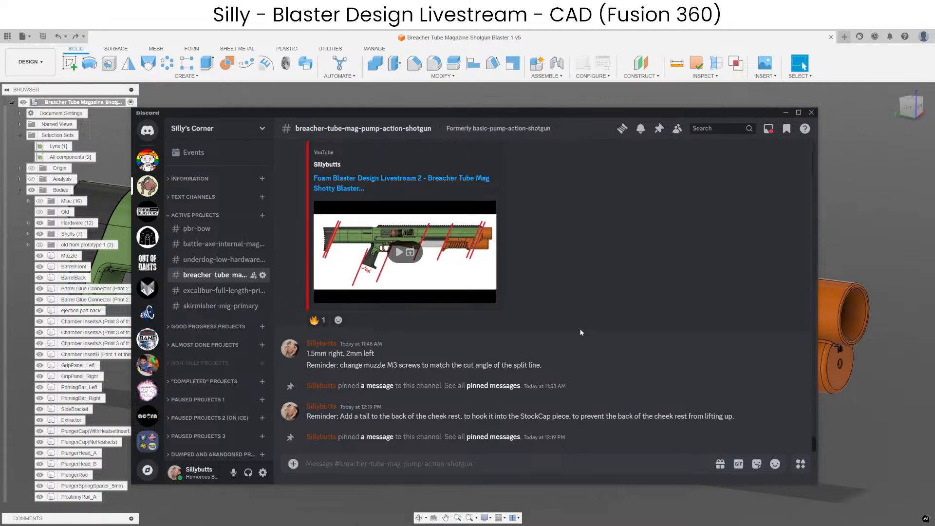
pyautogui.scroll(10, 581, 330)
pyautogui.scroll(-2, 420, 351)
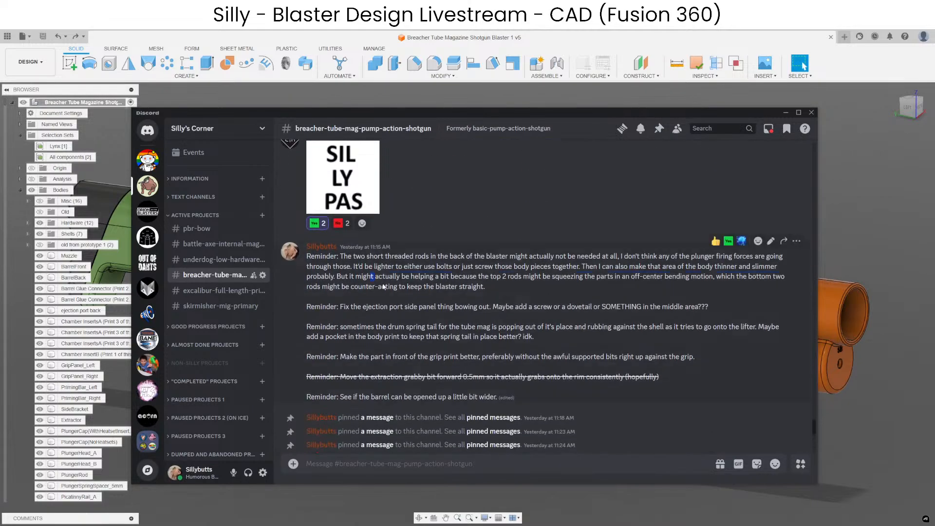
pyautogui.moveTo(382, 283); pyautogui.dragTo(341, 413)
pyautogui.scroll(7, 507, 306)
pyautogui.moveTo(541, 400); pyautogui.dragTo(413, 265)
pyautogui.scroll(5, 348, 267)
pyautogui.click(413, 266)
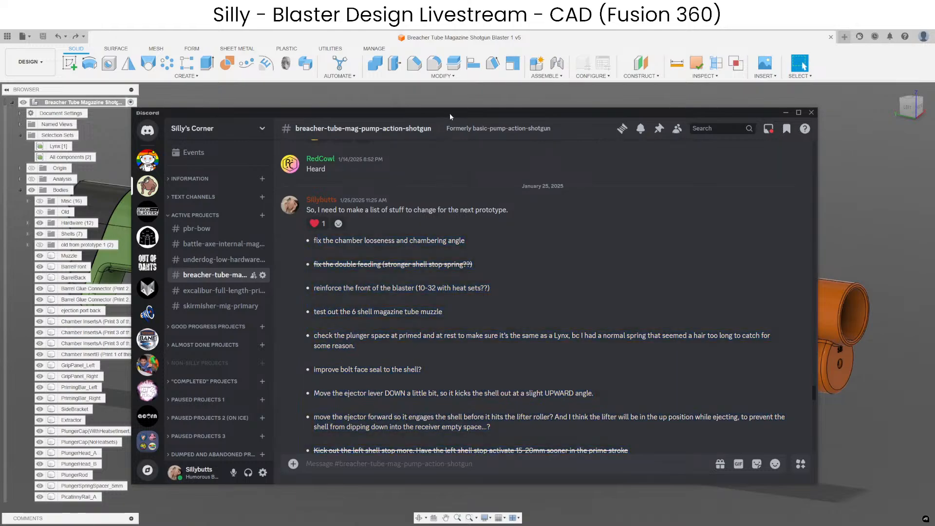
pyautogui.moveTo(449, 113); pyautogui.dragTo(934, 115)
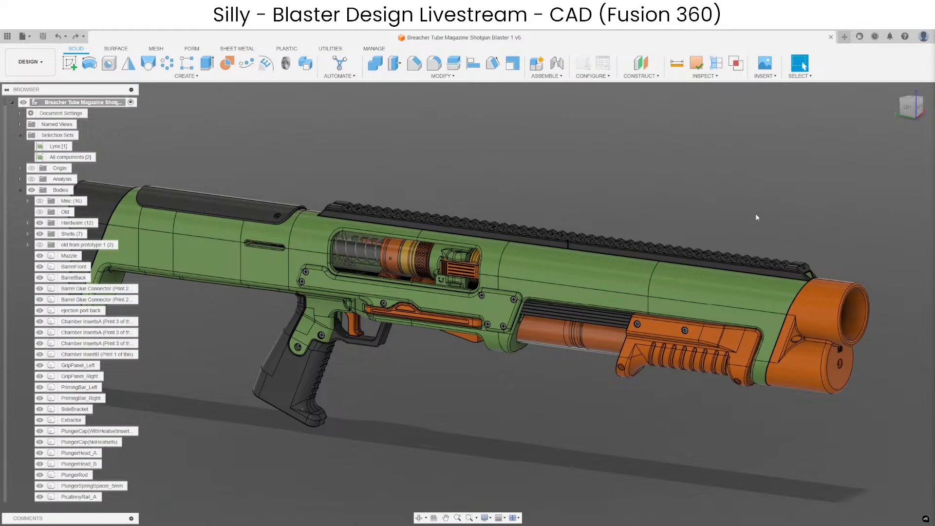
# Select the SideBracket body below the ejection port.
pyautogui.click(424, 297)
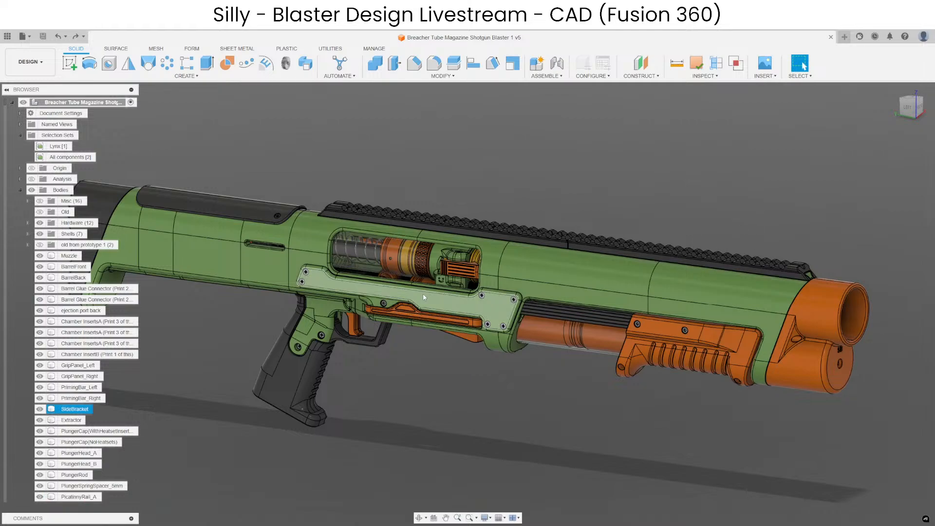